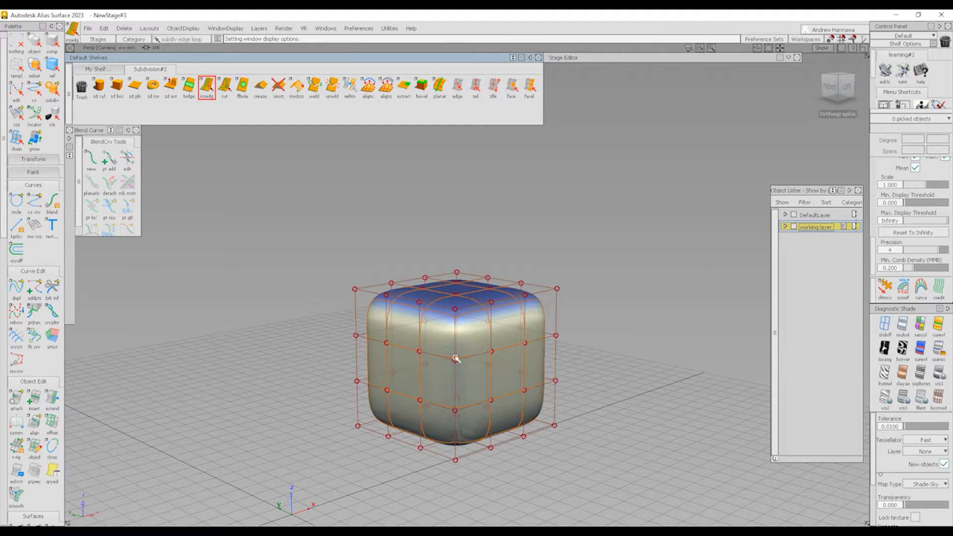
Step: Examine the rounded subdivision cube and its control cage from several angles
alt+shift+right_drag(440, 328, 498, 336)
alt+shift+drag(498, 336, 439, 407)
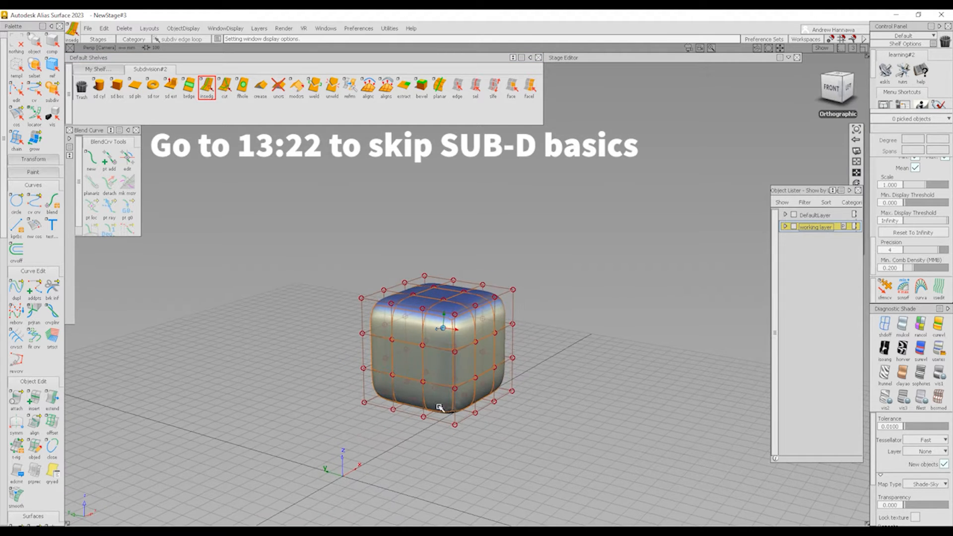
alt+shift+right_drag(439, 407, 468, 385)
alt+shift+drag(468, 385, 440, 382)
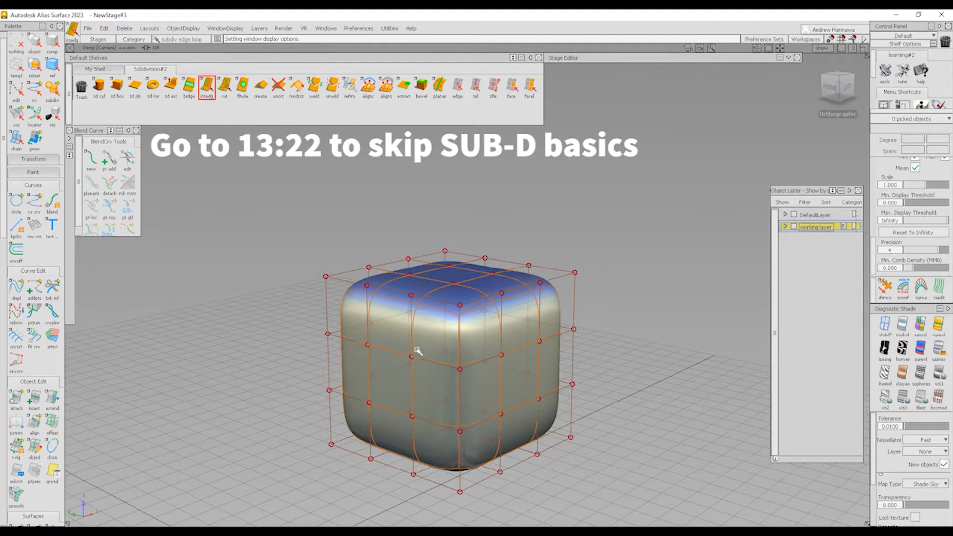
alt+shift+drag(361, 313, 472, 377)
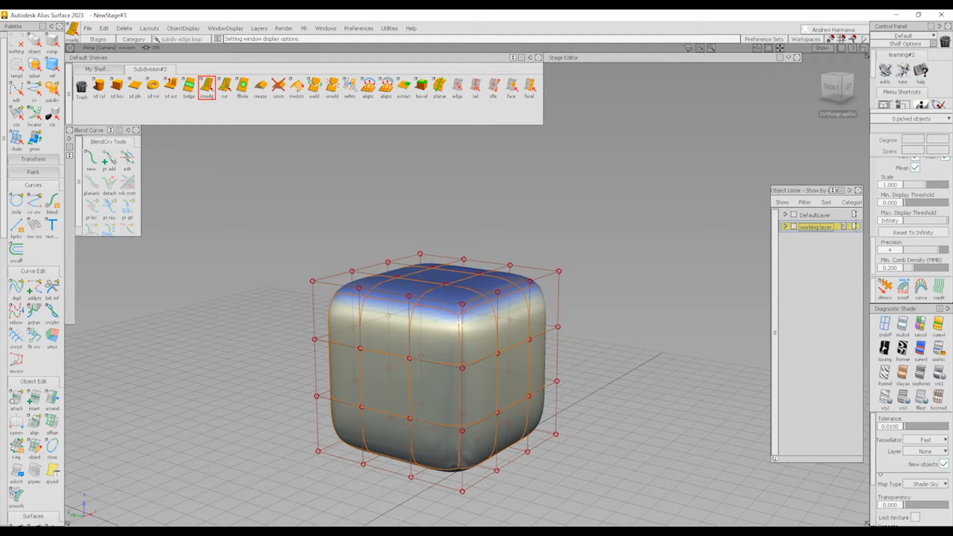
alt+shift+drag(450, 318, 448, 299)
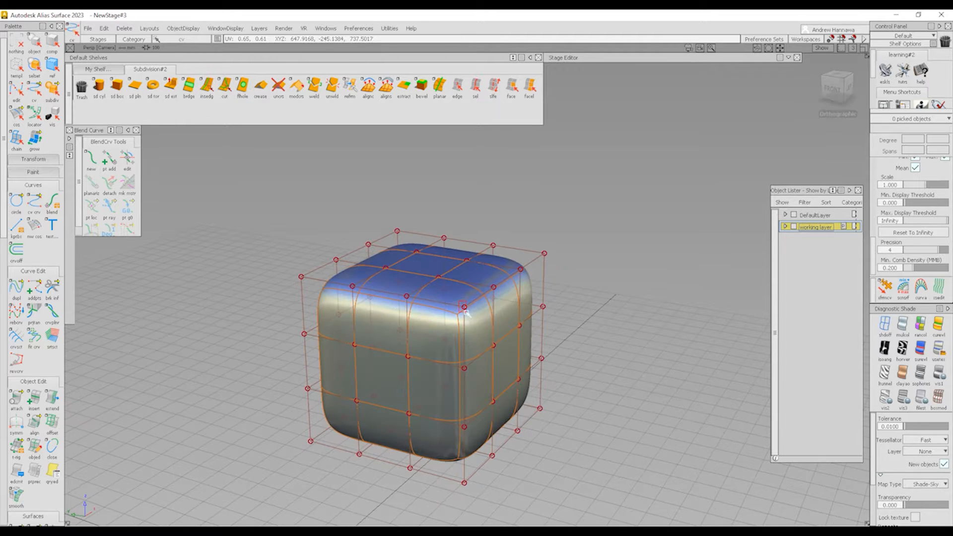
click(464, 308)
alt+shift+drag(474, 334, 451, 309)
ctrl+shift+drag(462, 373, 455, 318)
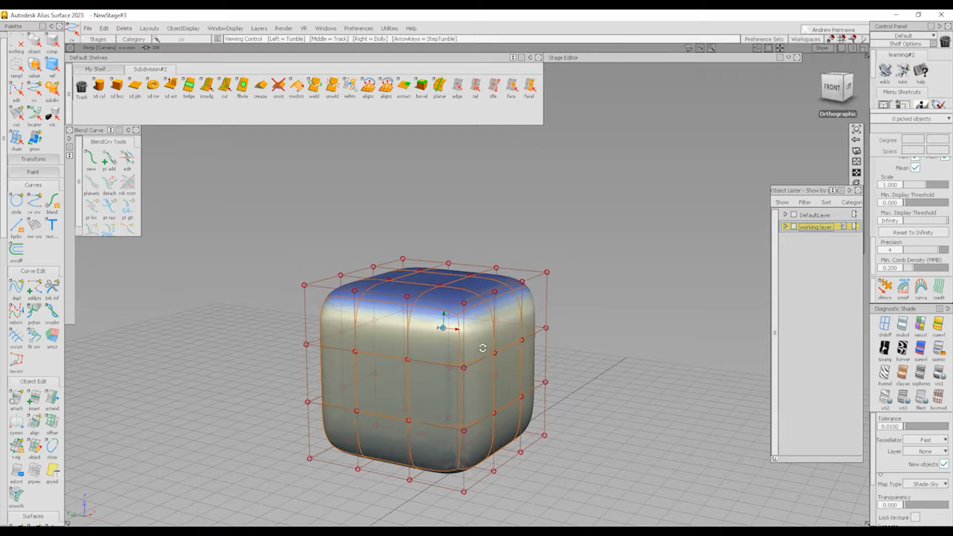
mouse_move(483, 346)
alt+shift+mouse_down()
mouse_move(396, 334)
mouse_move(484, 342)
alt+shift+mouse_up()
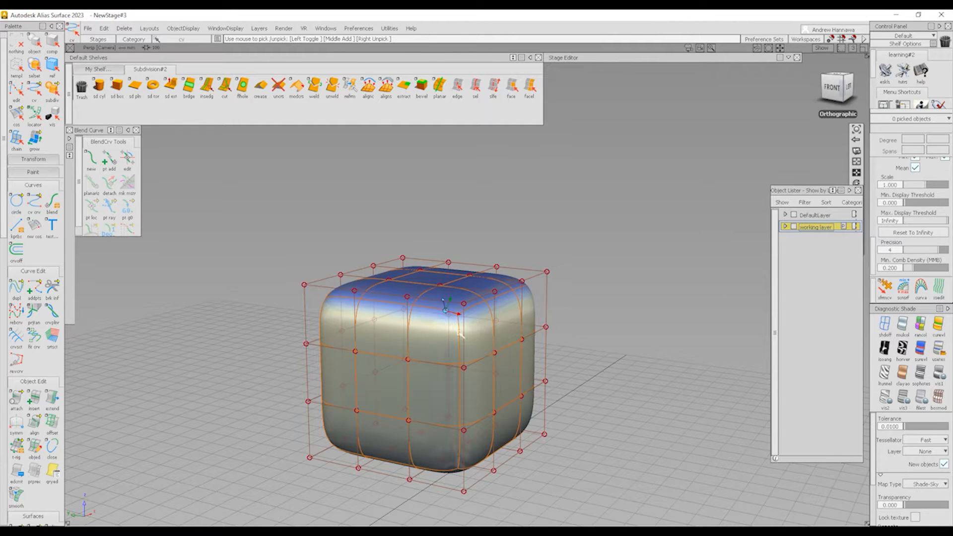
alt+shift+drag(446, 311, 568, 345)
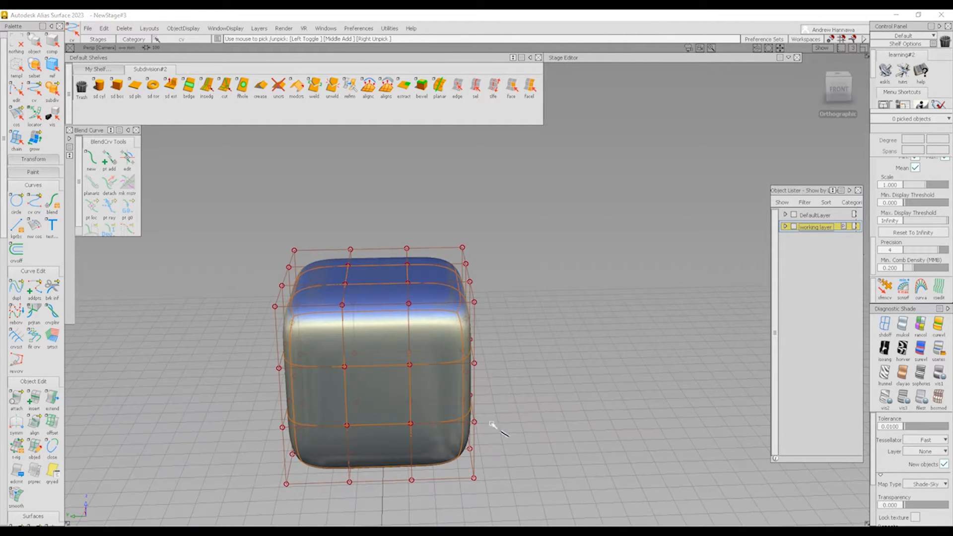
Step: Hide the cube's control cage to inspect the bare surface, and show the cage again
key(alt+m)
alt+shift+drag(493, 427, 415, 384)
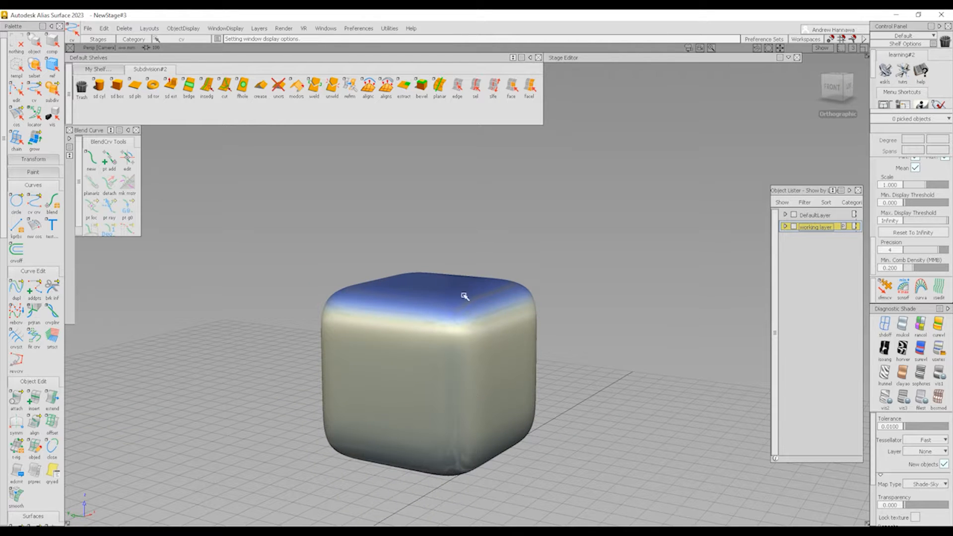
key(alt+m)
alt+shift+drag(522, 394, 485, 341)
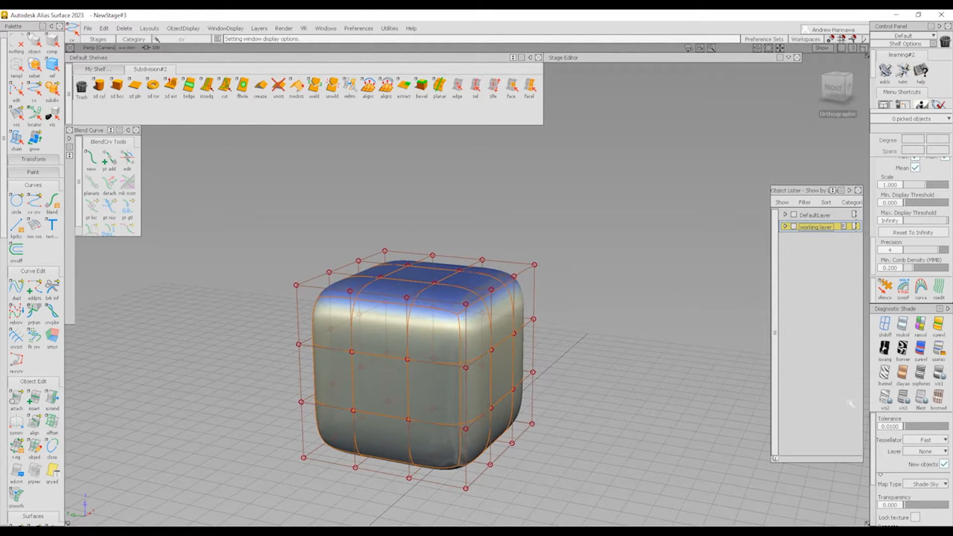
Step: Switch the cube to Box Mode shading and try moving its upper near-corner CV inward
click(937, 396)
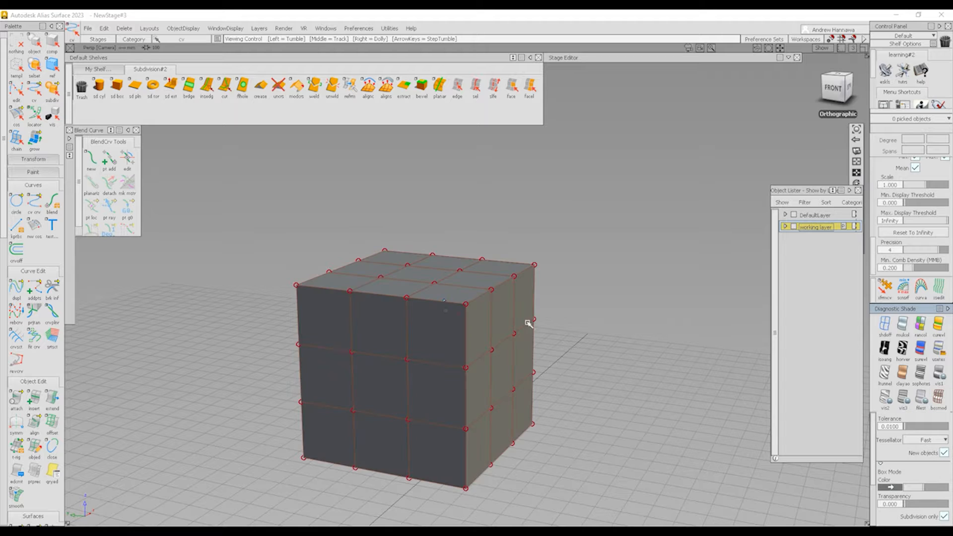
alt+shift+drag(525, 319, 525, 382)
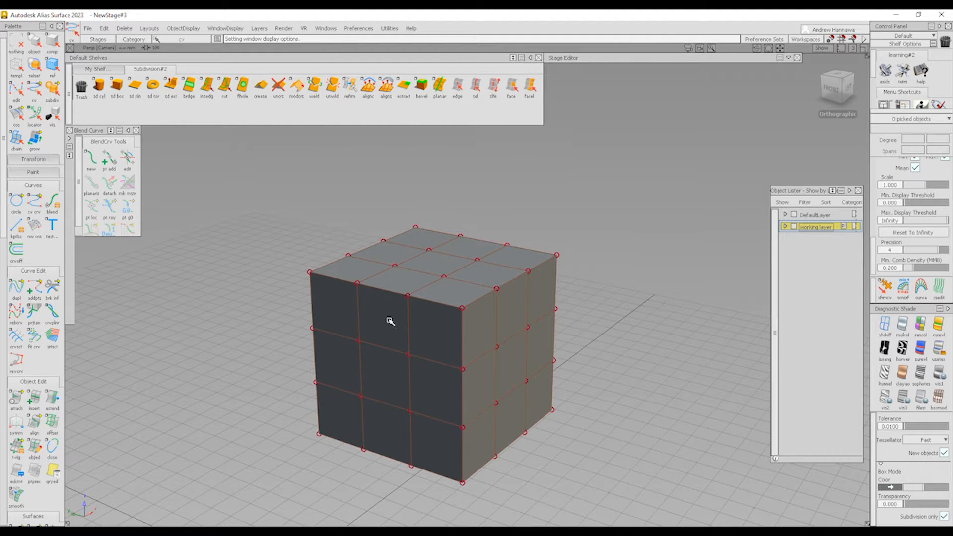
ctrl+shift+drag(418, 315, 470, 315)
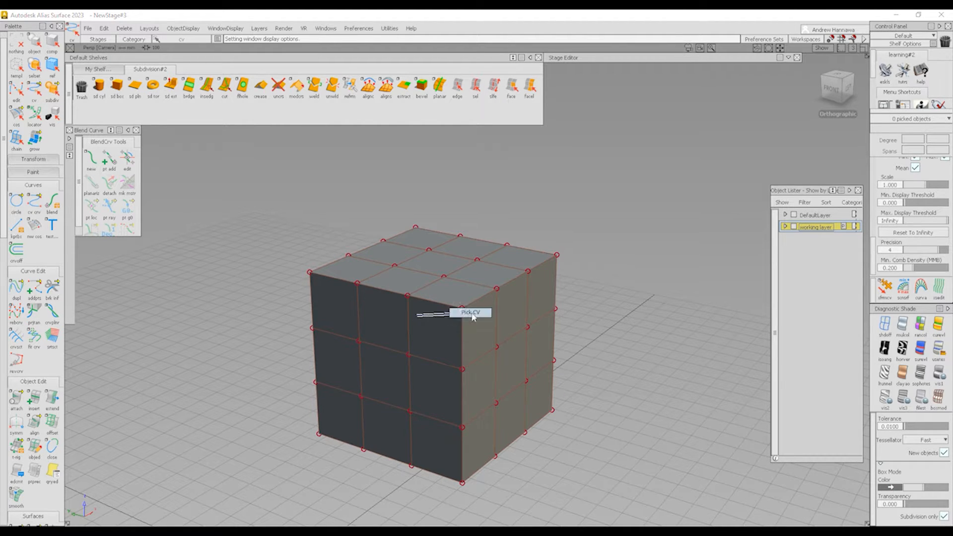
click(462, 310)
ctrl+shift+middle_drag(541, 323, 645, 350)
drag(645, 350, 627, 341)
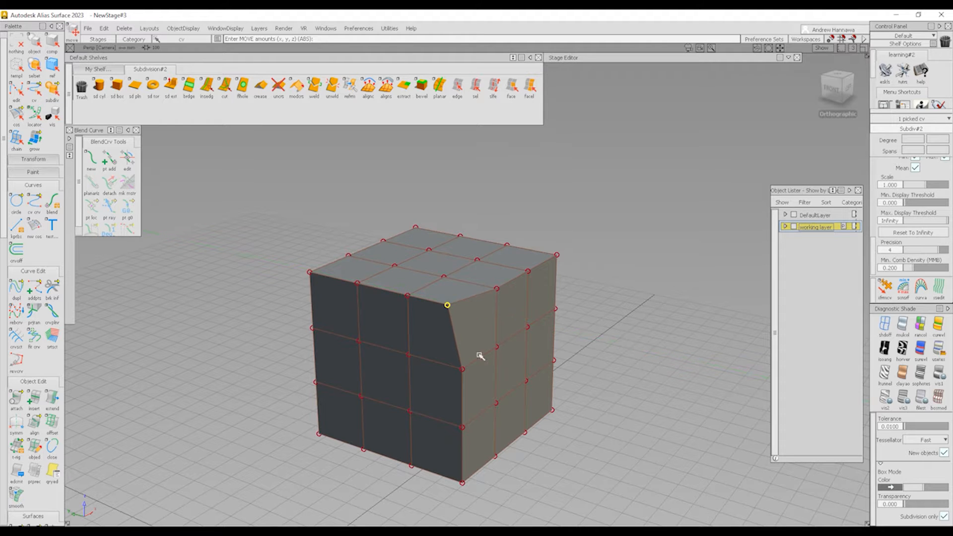
alt+shift+drag(453, 366, 638, 354)
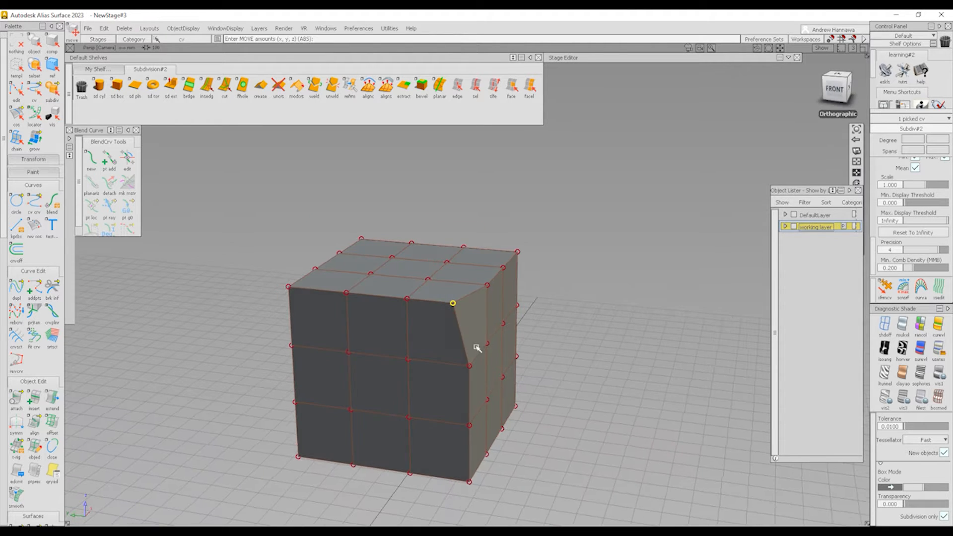
ctrl+shift+drag(514, 377, 516, 423)
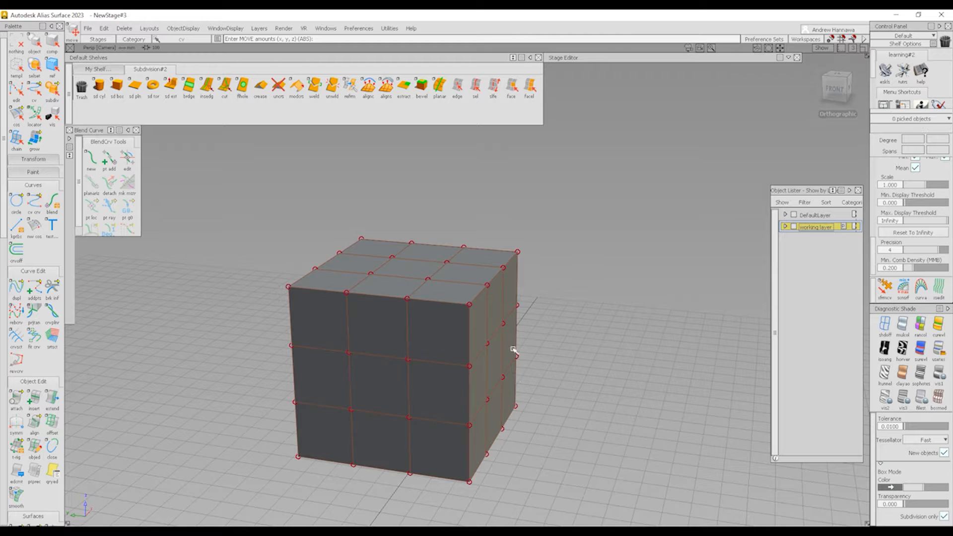
Step: Return the cube to smooth Shade-Sky shading and try moving its upper near-corner CV inward
click(938, 350)
alt+shift+drag(549, 388, 471, 301)
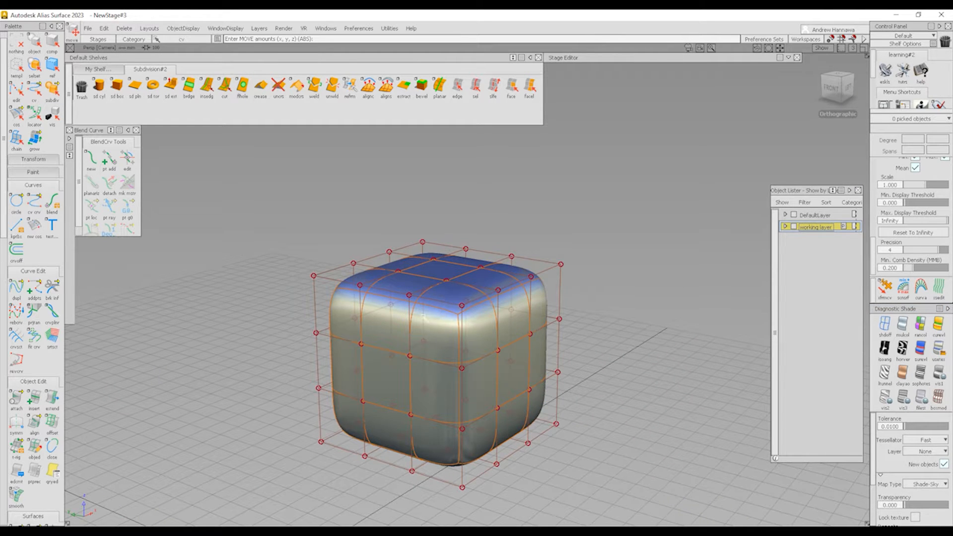
alt+shift+drag(460, 337, 501, 325)
ctrl+shift+middle_drag(501, 376, 505, 287)
mouse_move(499, 328)
middle_down()
mouse_move(442, 337)
mouse_move(579, 322)
middle_up()
alt+shift+drag(561, 352, 480, 395)
drag(551, 439, 521, 424)
alt+shift+drag(448, 403, 459, 385)
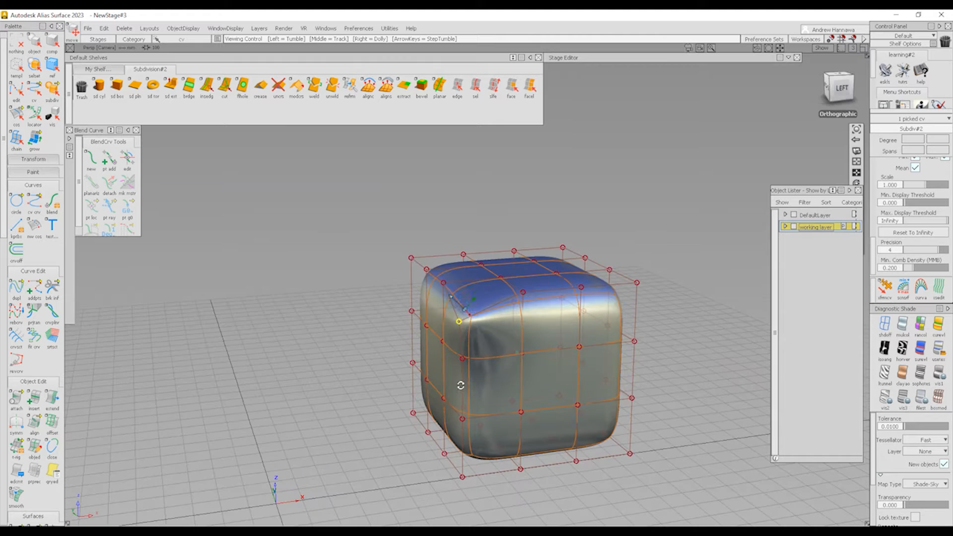
key(ctrl+z)
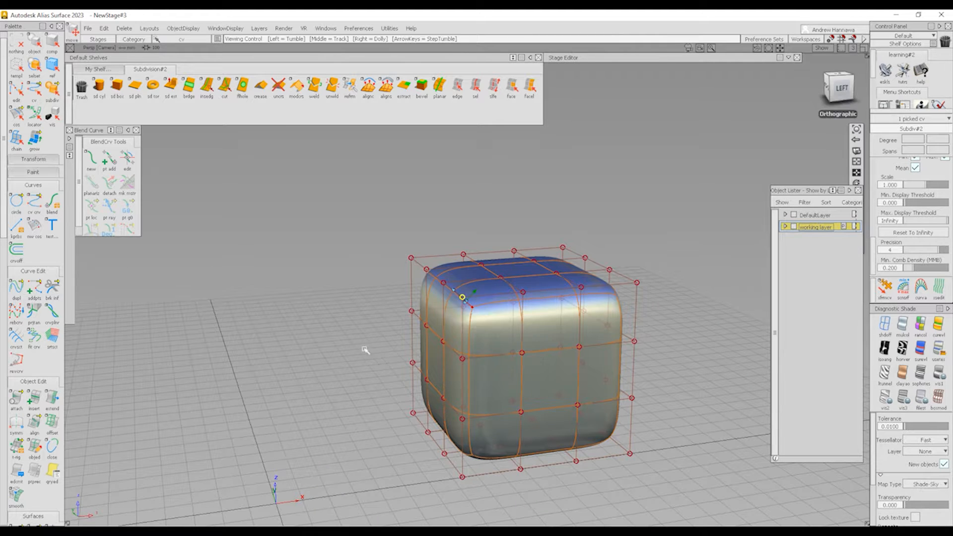
alt+shift+drag(364, 348, 534, 370)
ctrl+shift+drag(485, 436, 468, 323)
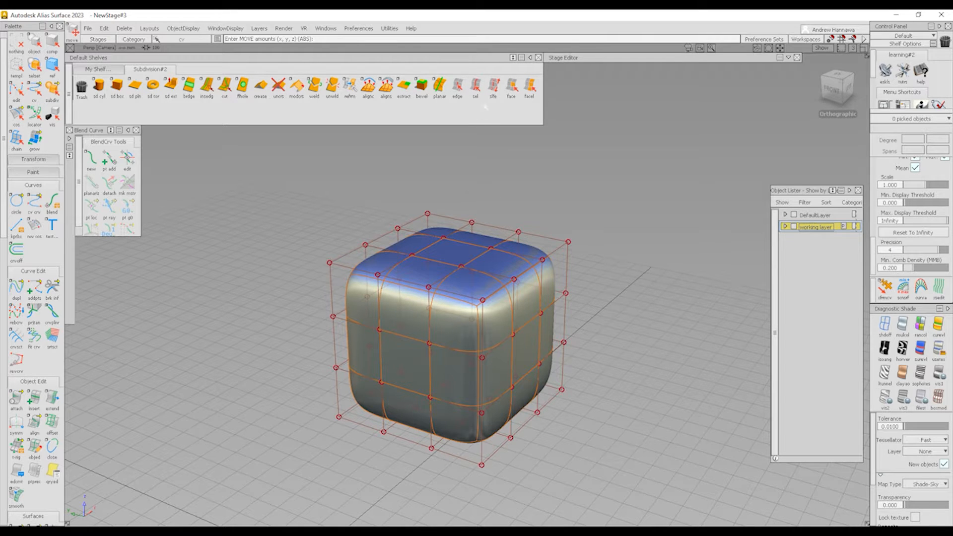
Step: Select the vertical edge loop next to the cube's near vertical edge and move it close to that edge
alt+shift+drag(463, 276, 449, 263)
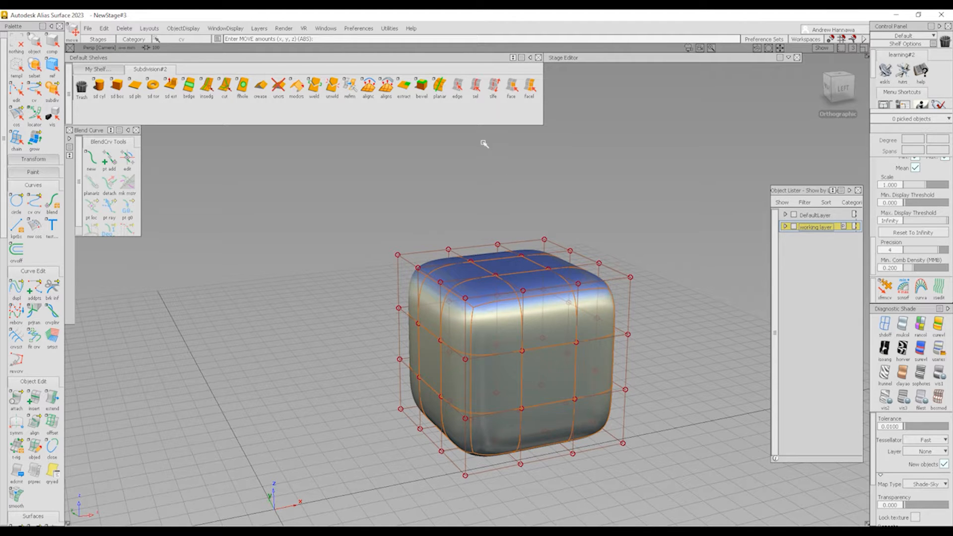
alt+shift+drag(444, 325, 457, 300)
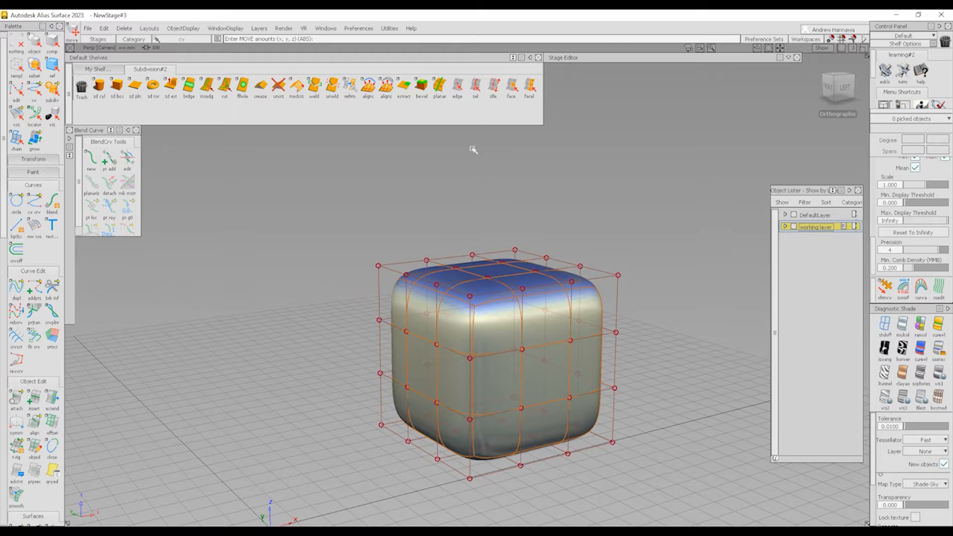
click(476, 87)
click(522, 312)
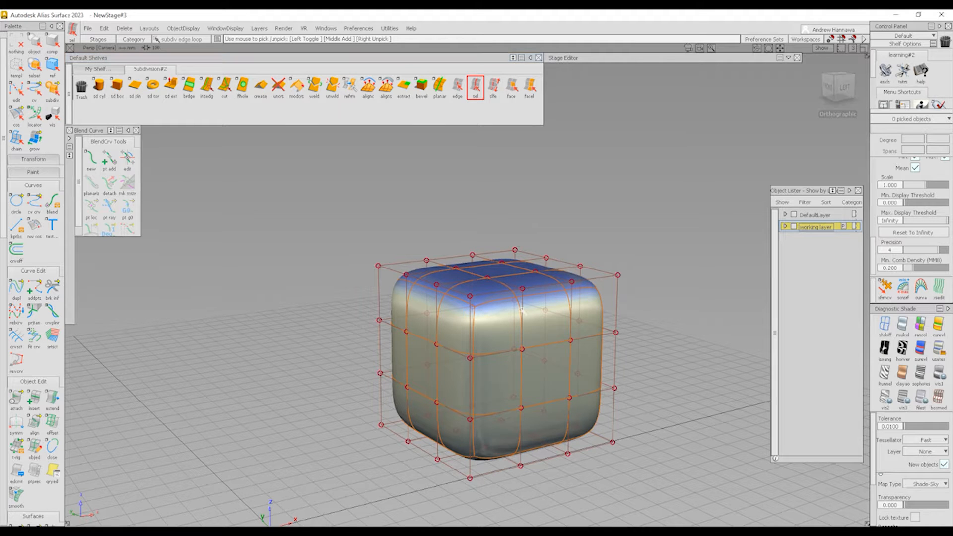
alt+shift+drag(540, 326, 500, 348)
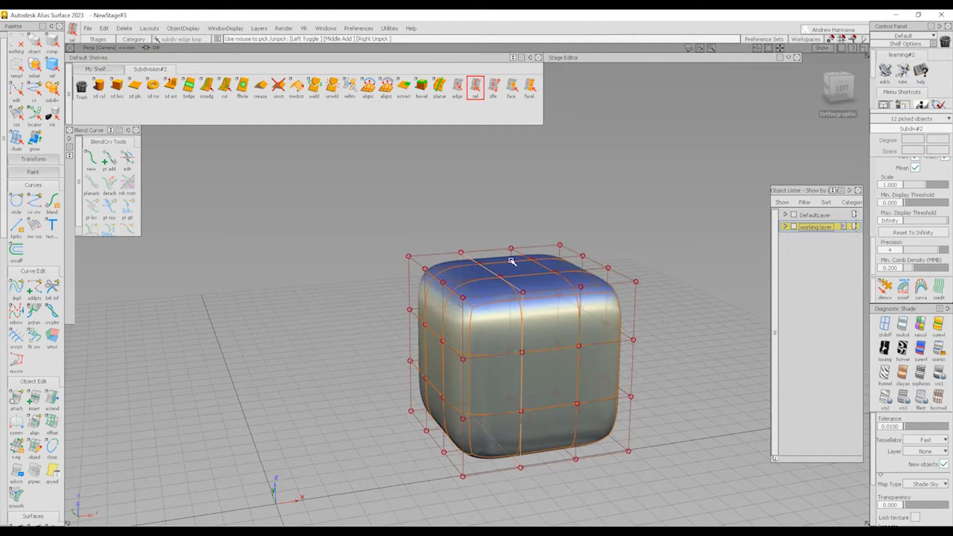
ctrl+shift+middle_drag(515, 358, 571, 346)
drag(677, 338, 626, 349)
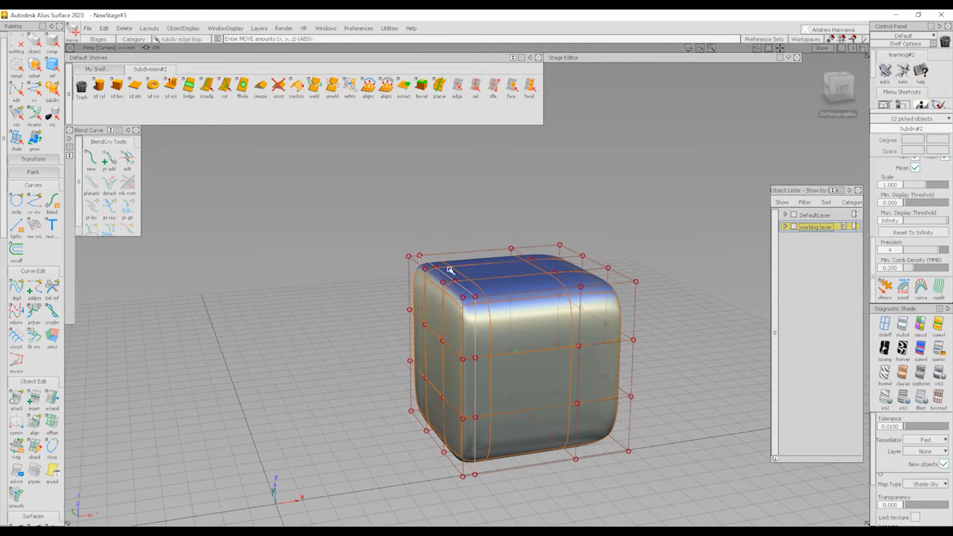
ctrl+shift+drag(461, 362, 457, 318)
Step: Select the cube's upper horizontal edge loop and move it up close to the top face
alt+shift+right_drag(439, 293, 464, 282)
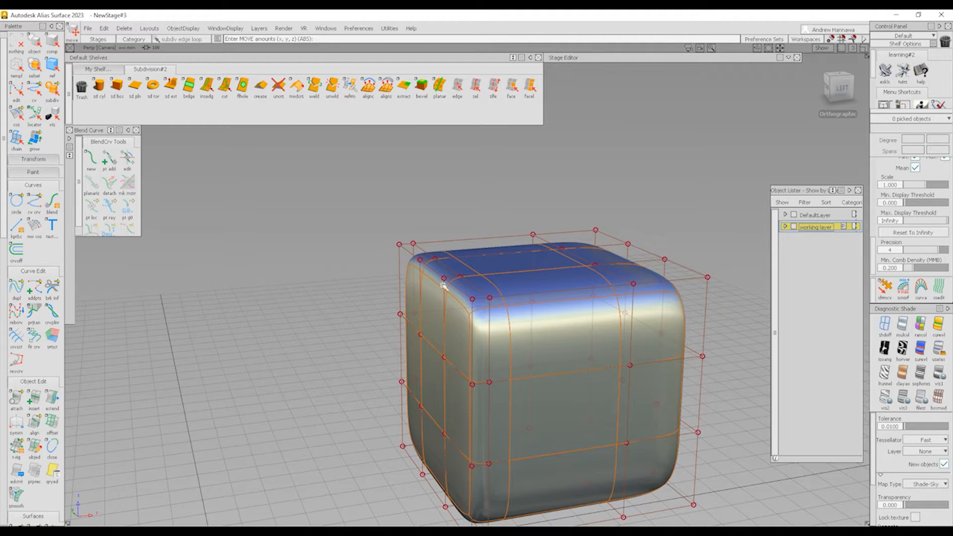
ctrl+shift+drag(479, 307, 469, 323)
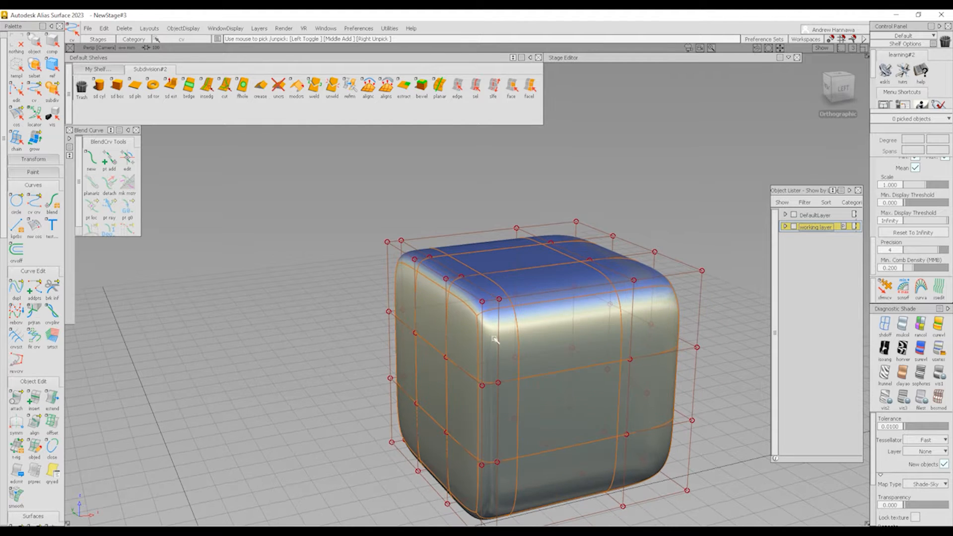
click(476, 87)
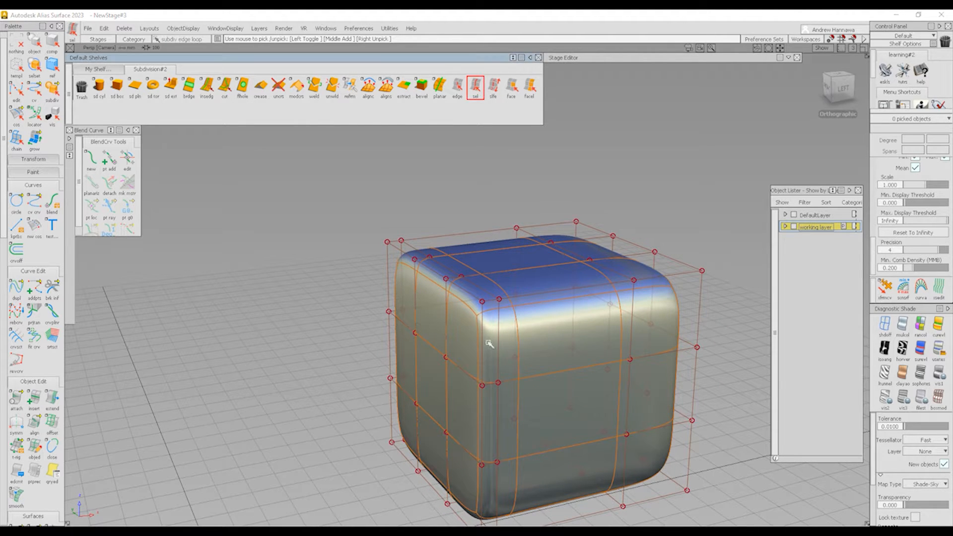
click(529, 378)
ctrl+shift+middle_drag(392, 415, 389, 384)
right_drag(323, 393, 325, 315)
ctrl+shift+drag(438, 325, 441, 293)
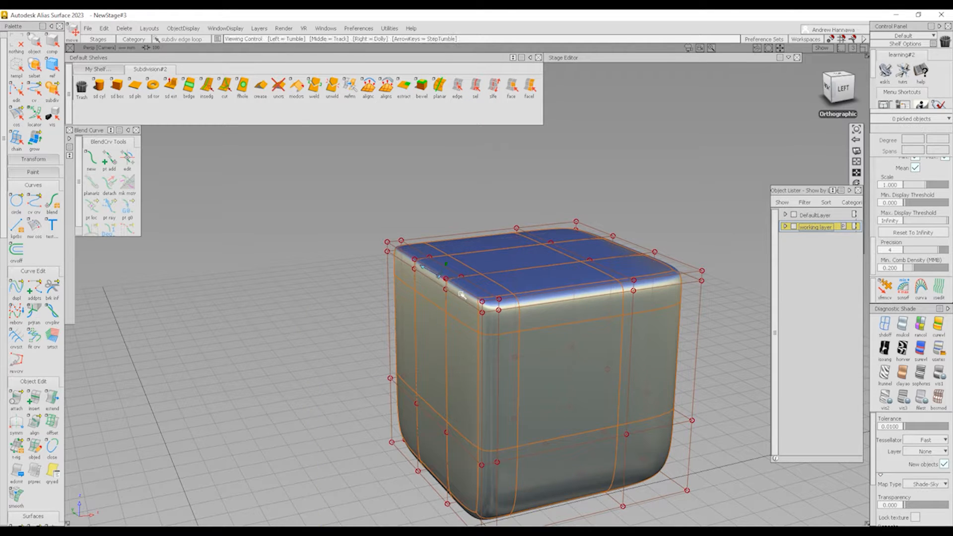
Step: Examine the cube's tightened top and vertical edges from several angles and distances
alt+shift+right_drag(462, 299, 424, 288)
alt+shift+drag(421, 308, 575, 319)
ctrl+shift+right_drag(568, 387, 415, 290)
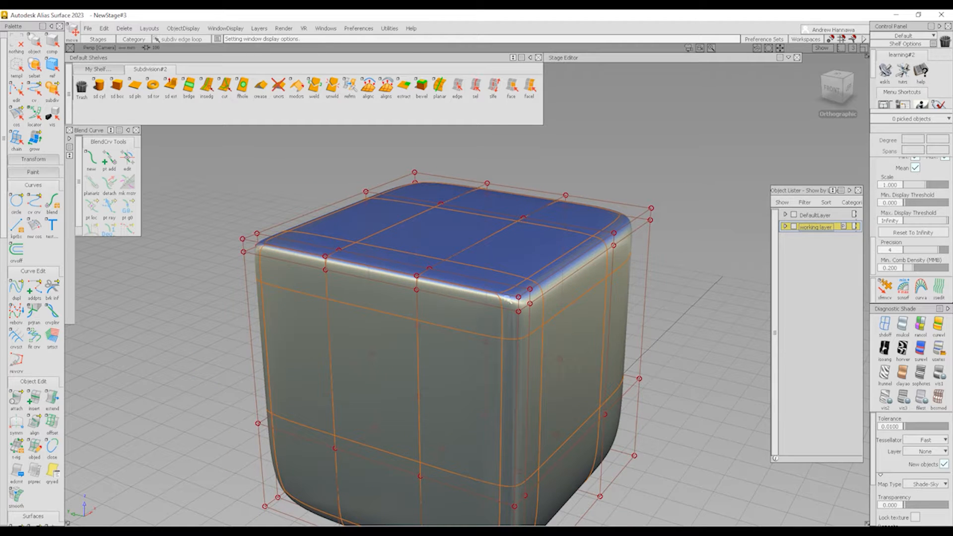
alt+shift+right_drag(516, 316, 471, 300)
alt+shift+drag(470, 300, 516, 300)
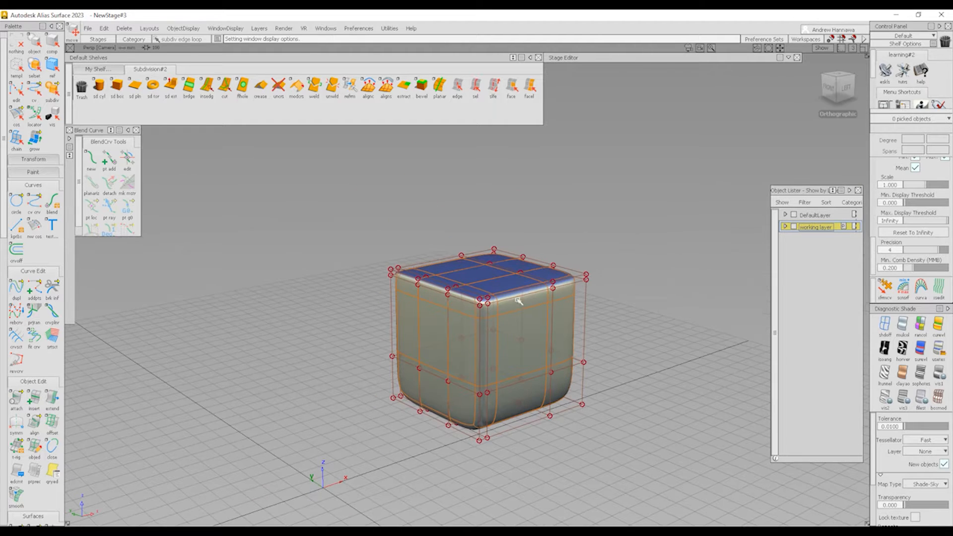
alt+shift+drag(472, 343, 470, 379)
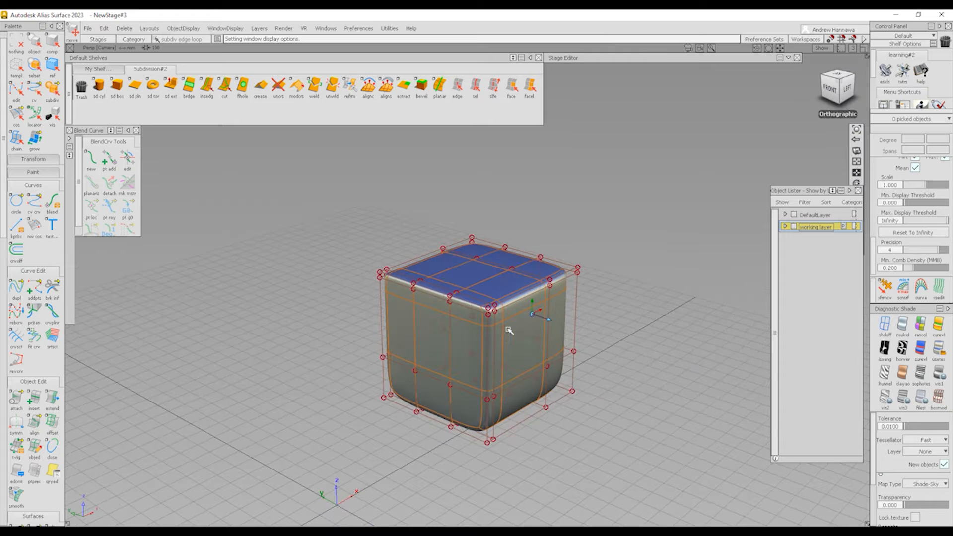
alt+shift+drag(563, 315, 458, 351)
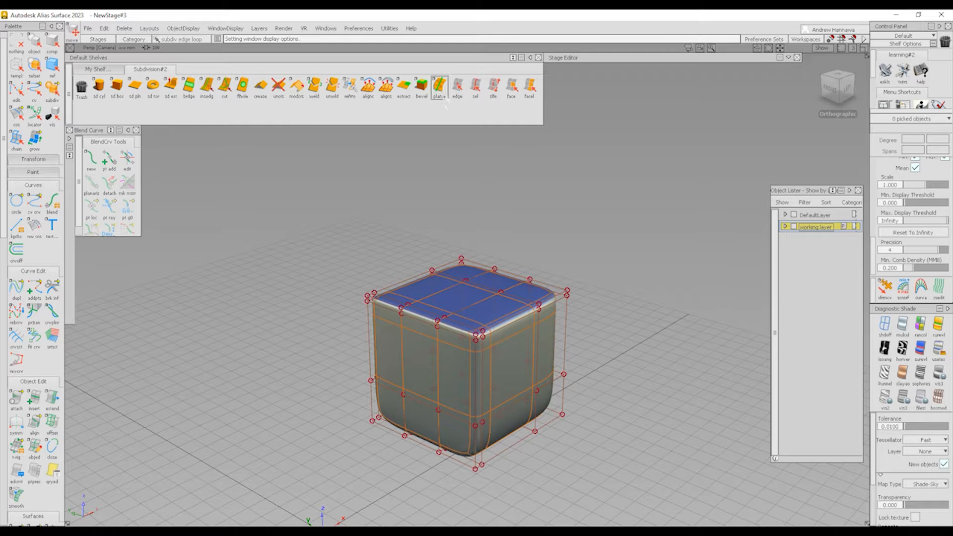
Step: Delete the whole subdivision cube from the scene
ctrl+shift+drag(531, 287, 530, 347)
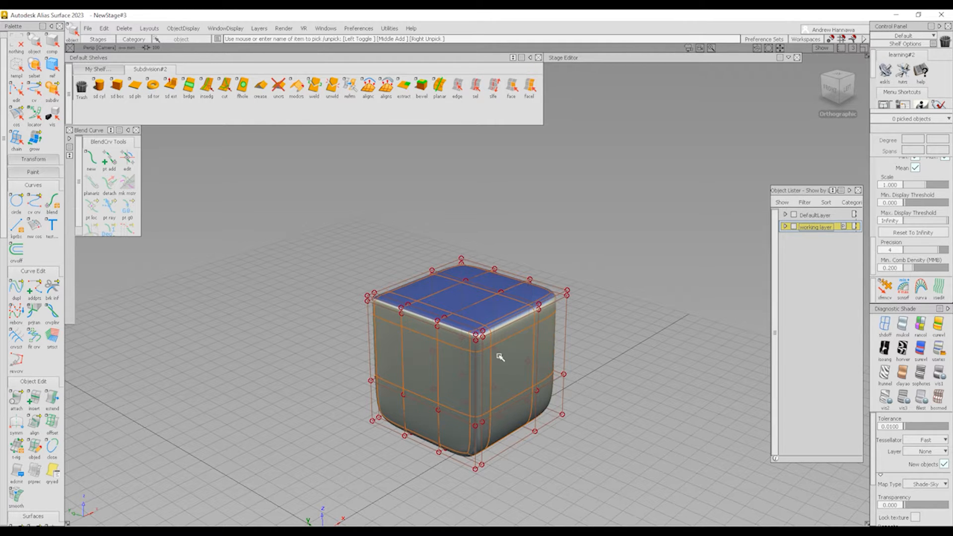
click(500, 376)
key(Delete)
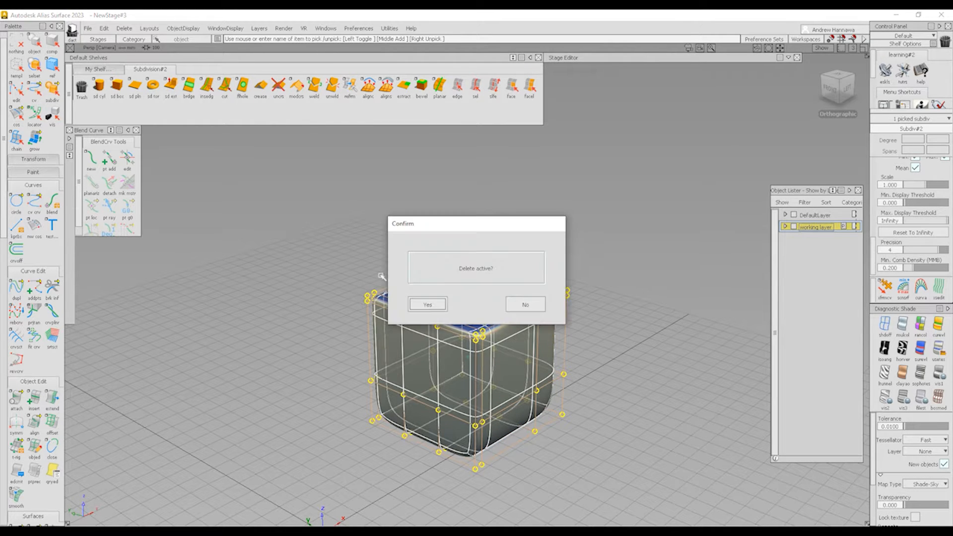
key(Return)
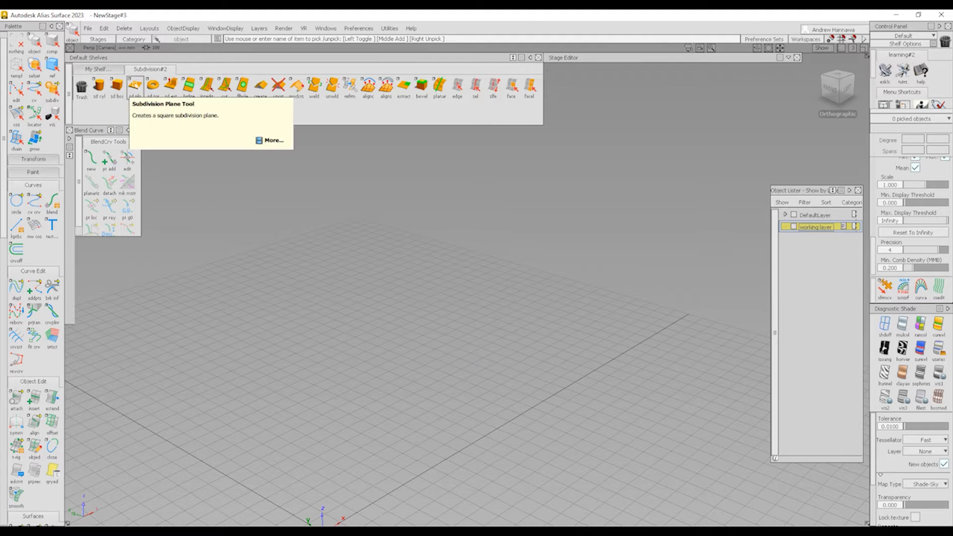
Step: Place a subdivision plane in the left view and scale it up uniformly to about six grid squares wide
click(135, 86)
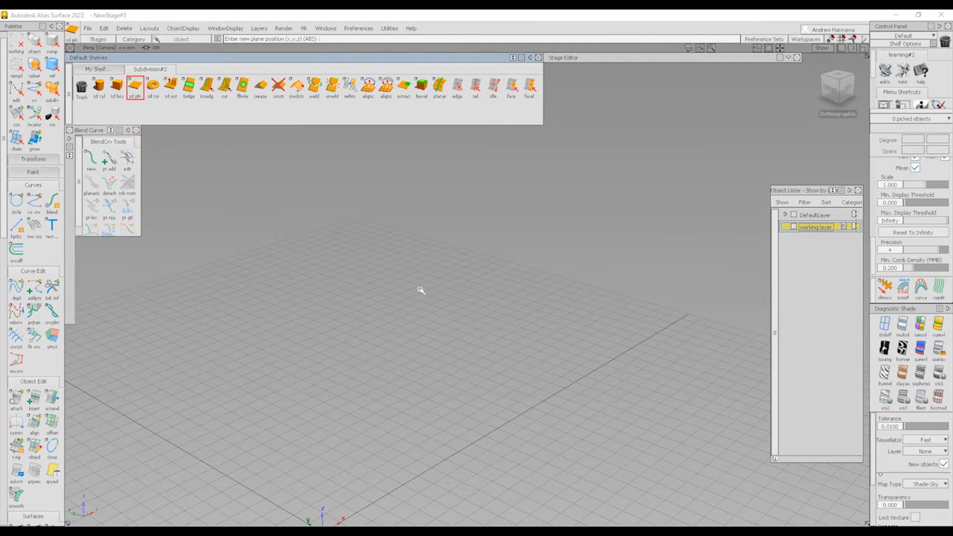
alt+shift+drag(421, 290, 595, 356)
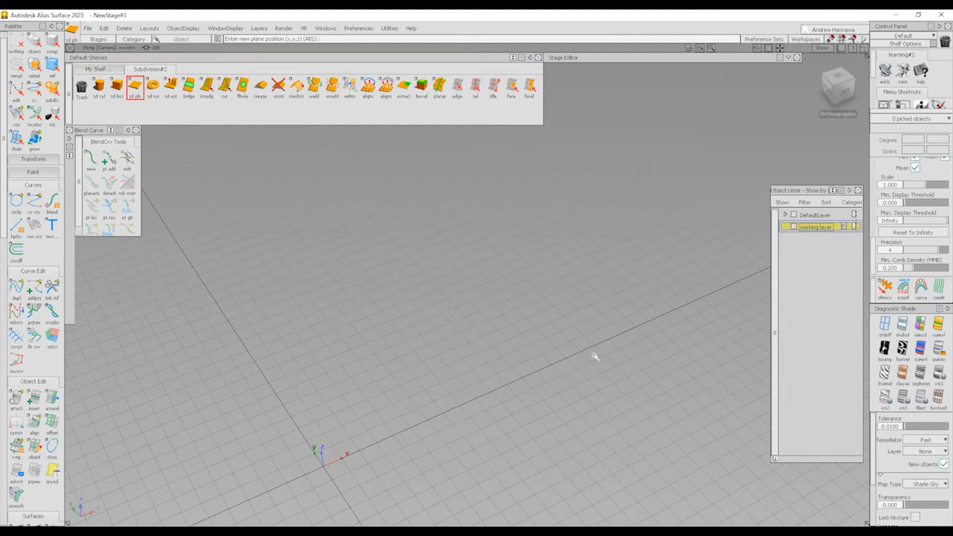
click(842, 90)
click(414, 418)
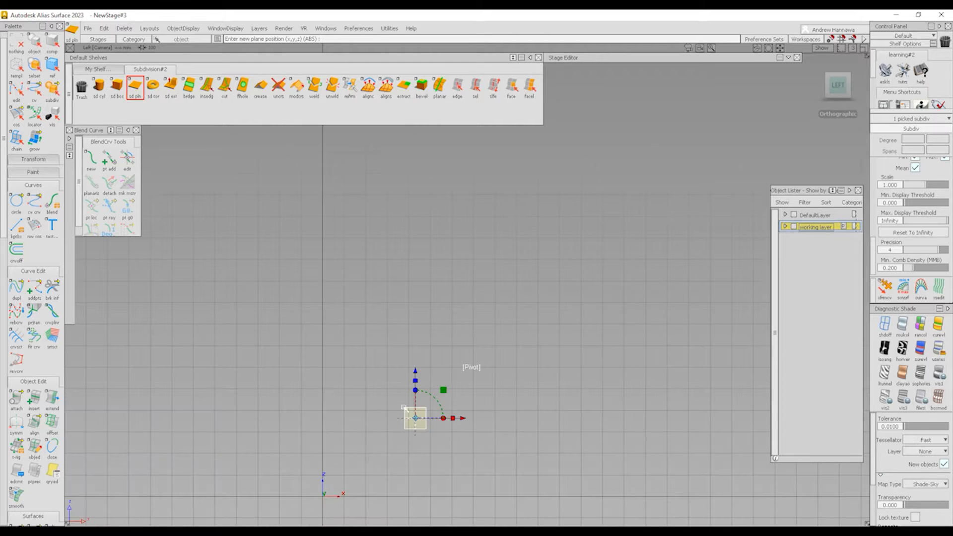
ctrl+shift+right_drag(466, 413, 439, 435)
drag(425, 445, 538, 384)
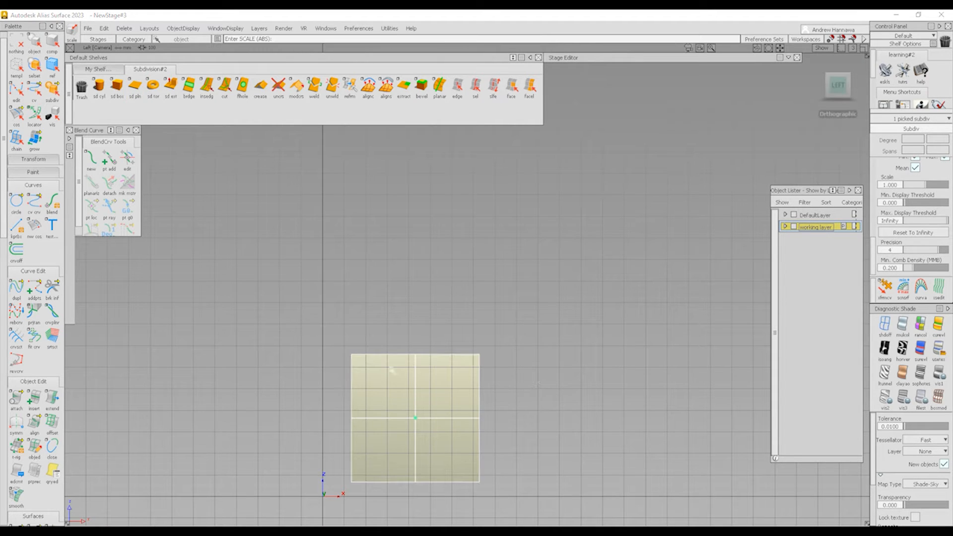
ctrl+shift+middle_drag(433, 400, 421, 384)
Step: Inspect the scaled subdivision plane in perspective and delete it from the scene
alt+shift+drag(421, 384, 428, 466)
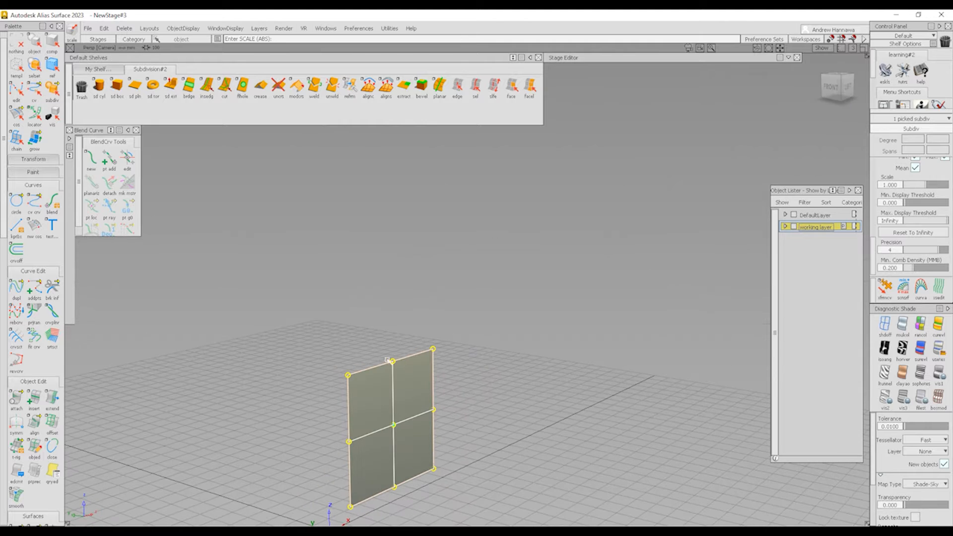
alt+shift+middle_drag(393, 438, 423, 389)
ctrl+shift+right_drag(477, 454, 443, 408)
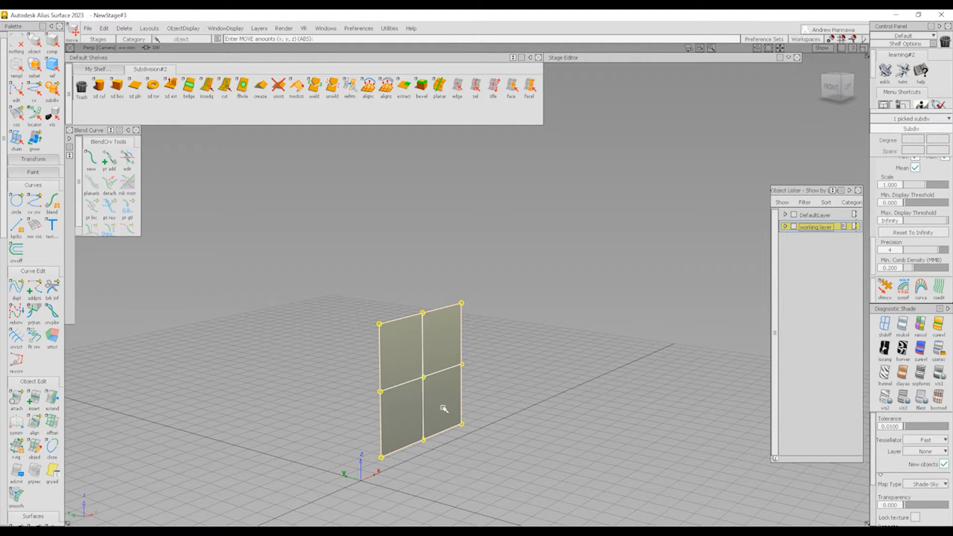
key(Delete)
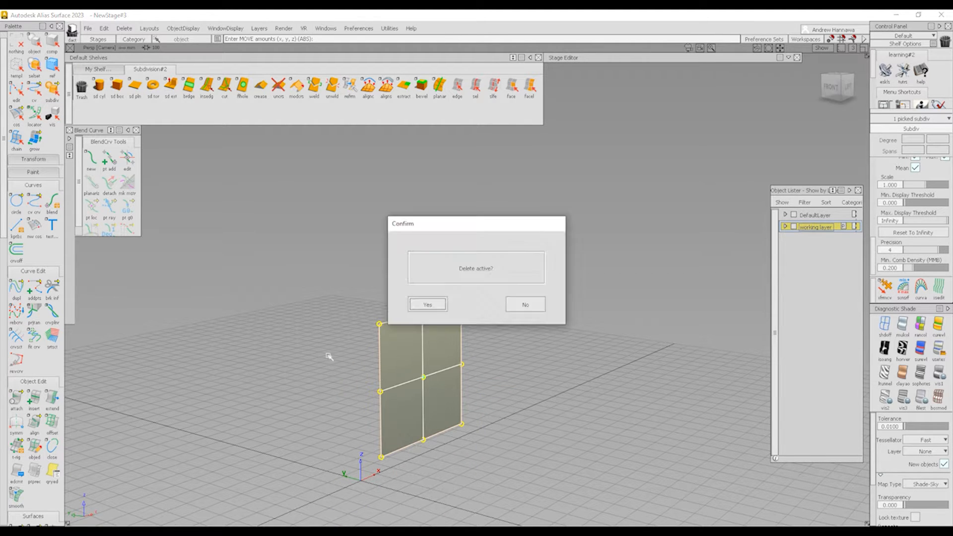
key(Return)
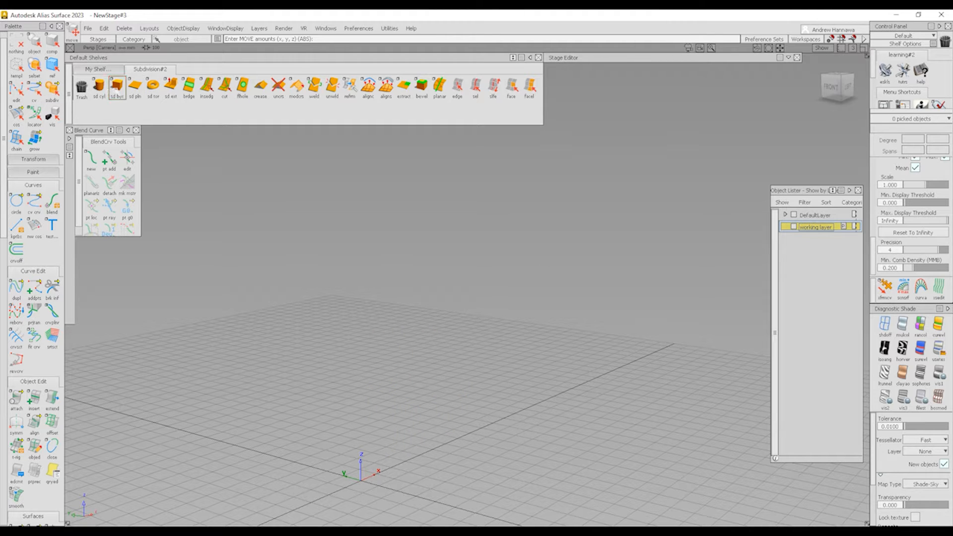
Step: Place a subdivision box in the perspective view and scale it up uniformly to several grid squares wide
click(118, 87)
click(470, 426)
alt+shift+drag(361, 460, 429, 448)
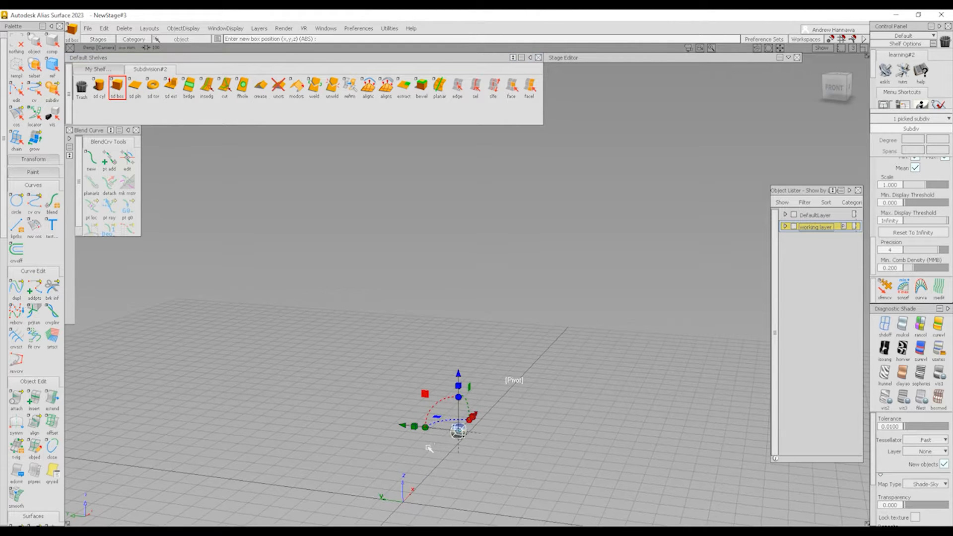
ctrl+shift+right_drag(428, 448, 476, 444)
drag(432, 455, 539, 394)
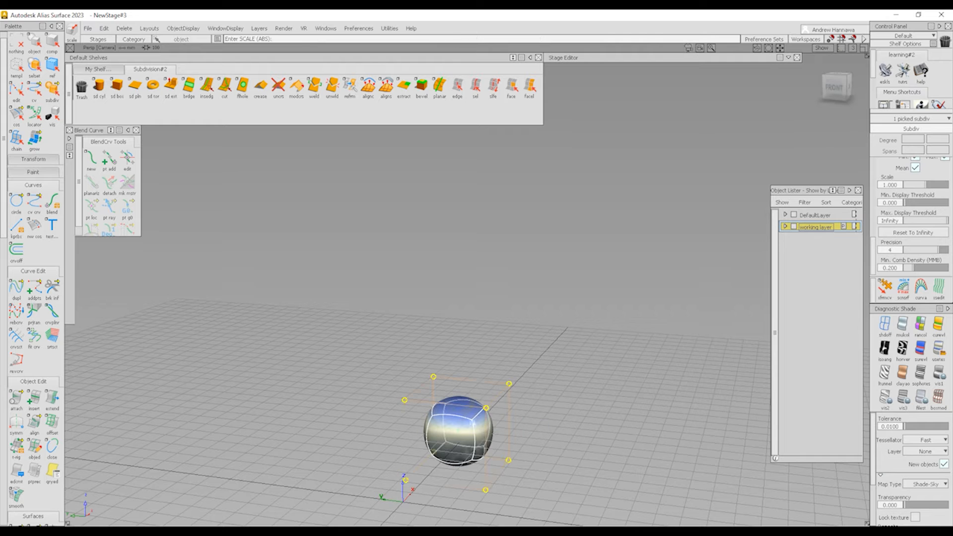
alt+shift+right_drag(462, 413, 488, 414)
Step: Clear the selection, pick the rounded subdivision box as an object and delete it
ctrl+shift+drag(476, 408, 451, 364)
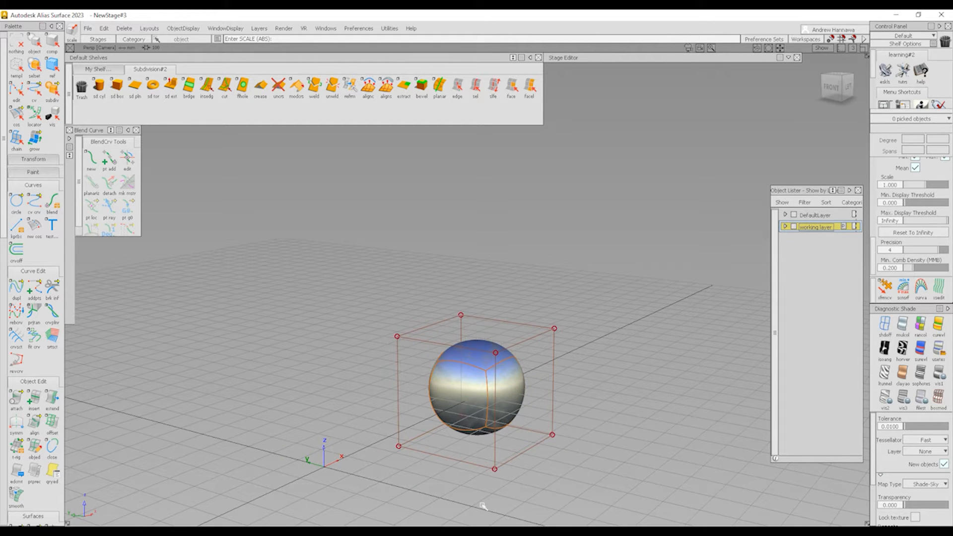
ctrl+shift+drag(474, 359, 475, 392)
click(474, 379)
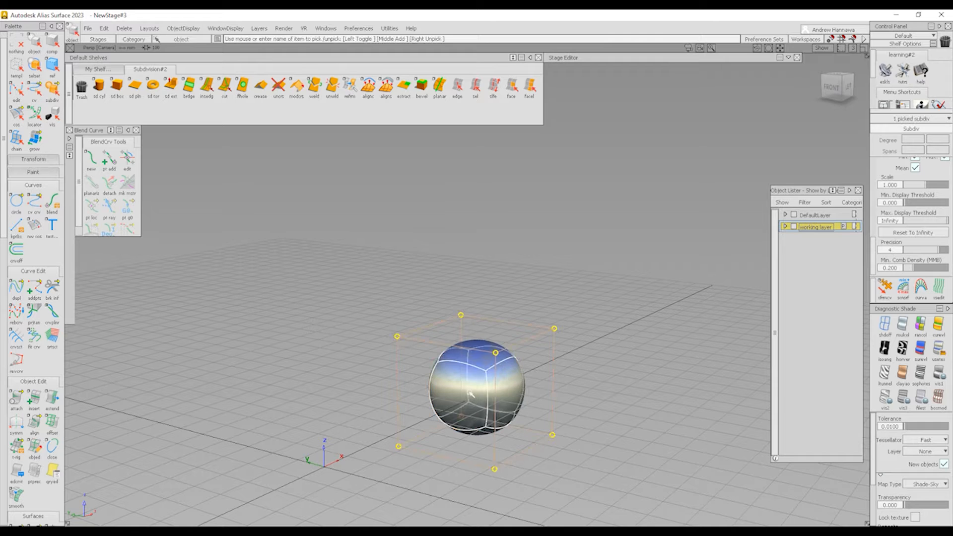
key(Delete)
key(Return)
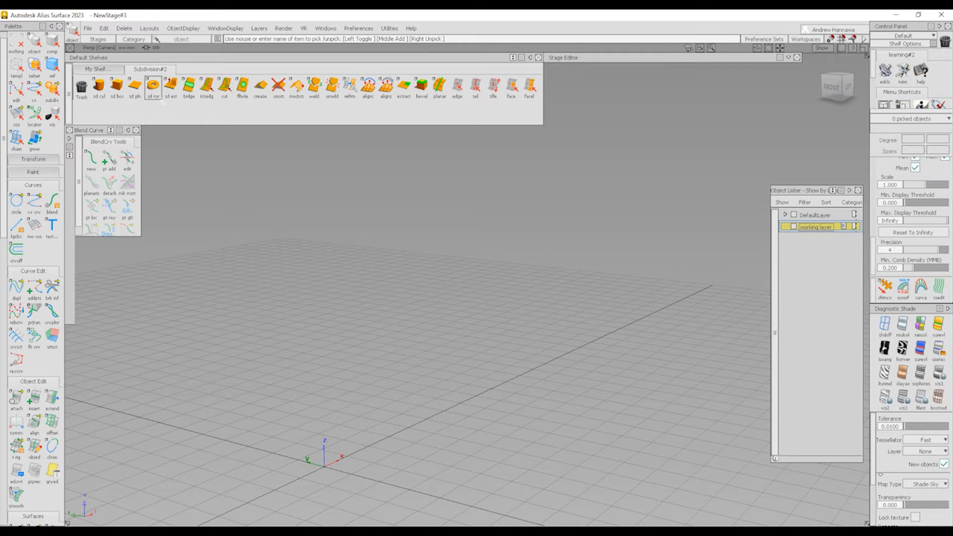
Step: Place a subdivision torus near the origin and scale it up uniformly
double_click(153, 89)
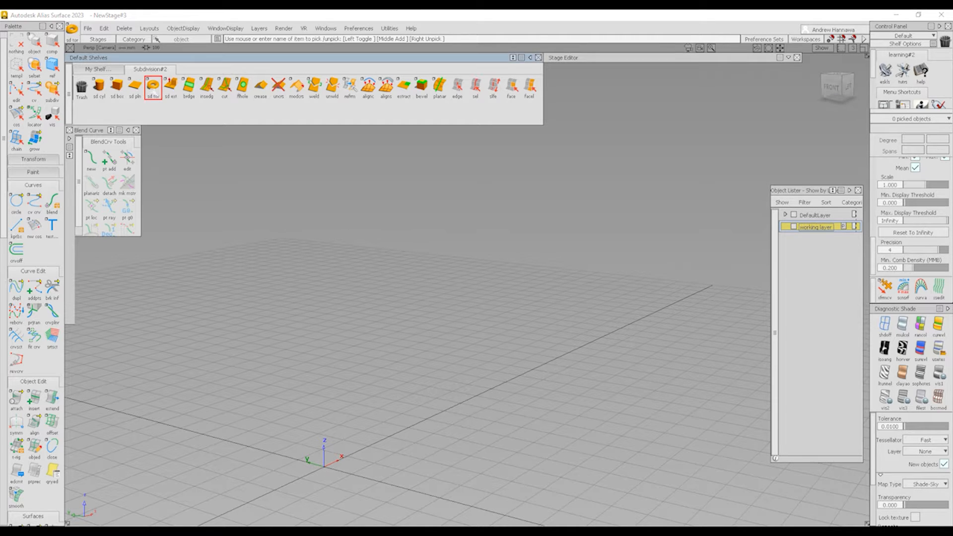
click(445, 371)
ctrl+shift+middle_drag(453, 408, 529, 399)
drag(530, 398, 624, 328)
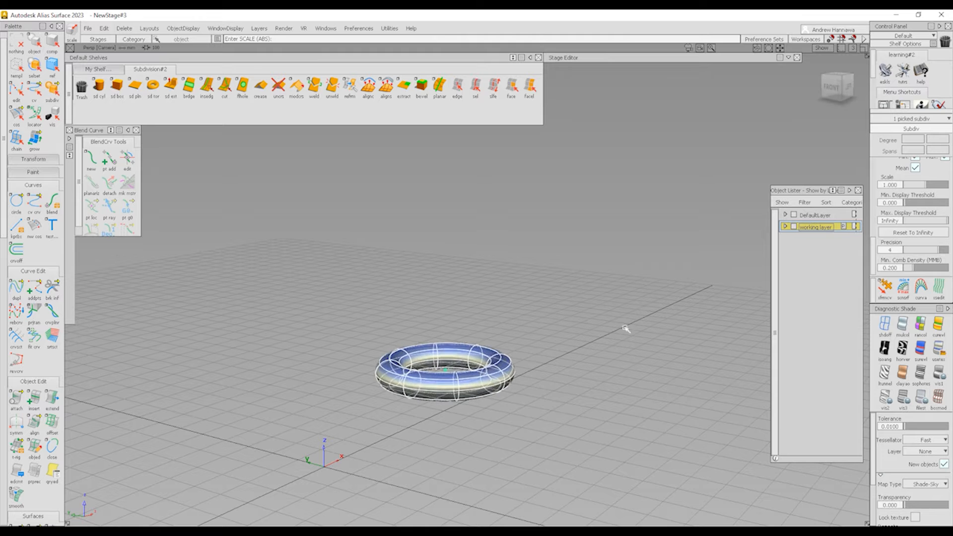
Step: Look at the subdivision torus from above and delete it from the scene
mouse_move(476, 353)
alt+shift+mouse_down()
mouse_move(482, 288)
mouse_move(501, 427)
alt+shift+mouse_up()
mouse_move(489, 367)
alt+shift+mouse_down()
mouse_move(472, 330)
mouse_move(486, 284)
alt+shift+mouse_up()
mouse_move(486, 282)
ctrl+shift+mouse_down()
mouse_move(487, 392)
mouse_move(487, 338)
ctrl+shift+mouse_up()
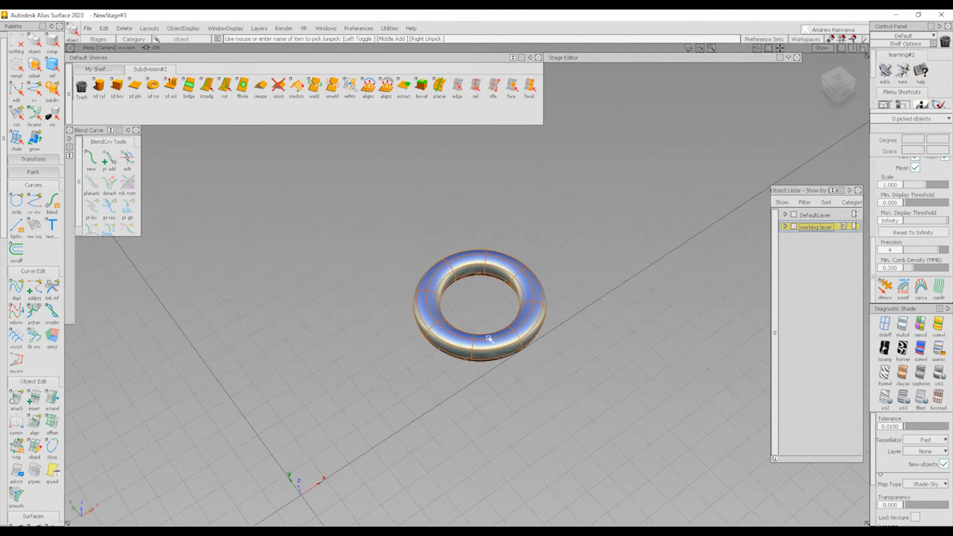
click(489, 344)
key(Delete)
key(Return)
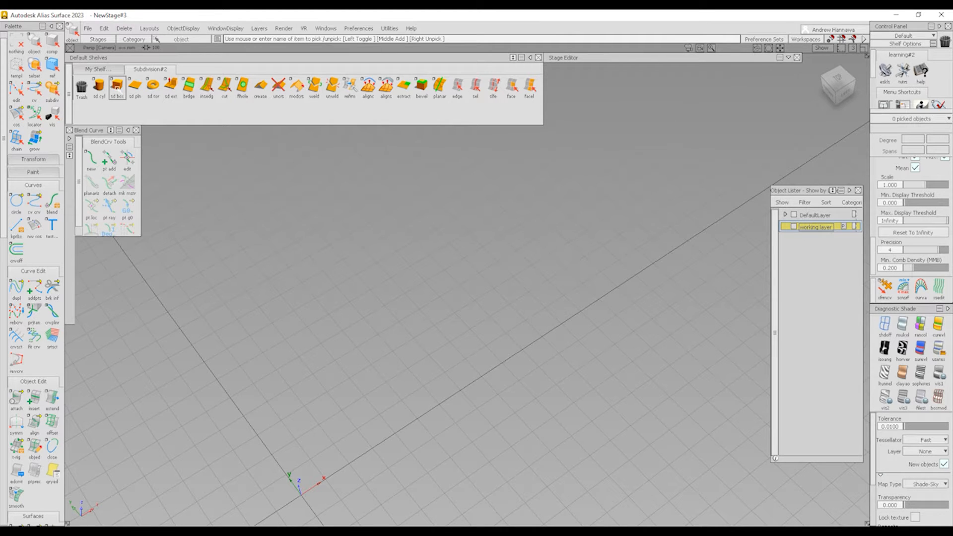
Step: Place a new subdivision box above the origin in the front view and scale it up uniformly
click(117, 86)
alt+shift+drag(481, 420, 500, 342)
click(830, 87)
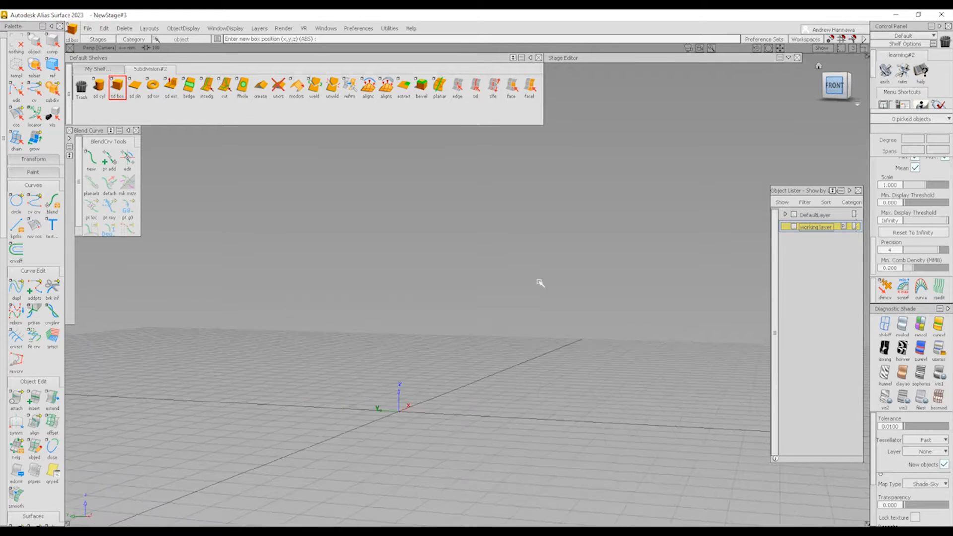
click(469, 342)
ctrl+shift+right_drag(469, 346, 498, 393)
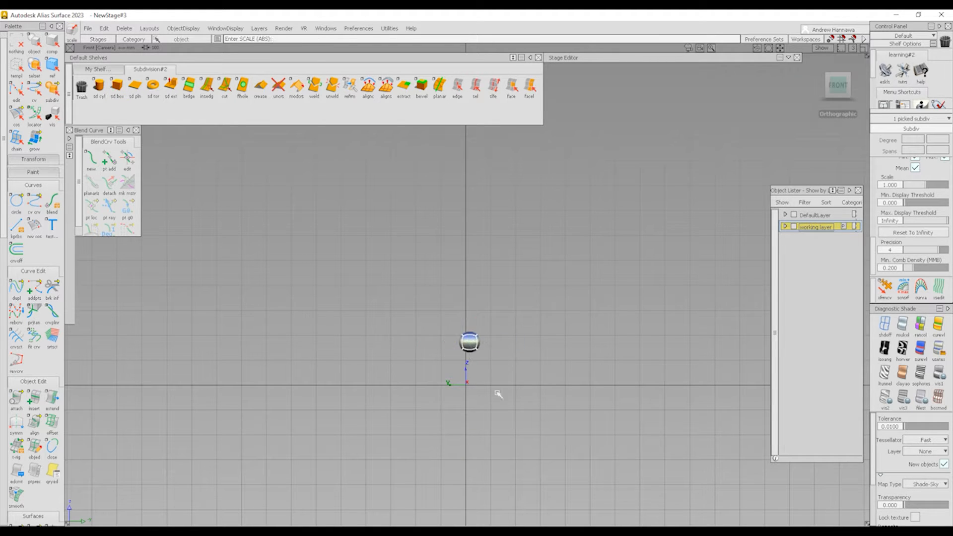
drag(497, 393, 575, 291)
Step: Move the box up above the ground line, centre it on the vertical axis with grid snapping, and clear the selection
ctrl+shift+right_drag(492, 337, 542, 414)
right_drag(563, 365, 564, 320)
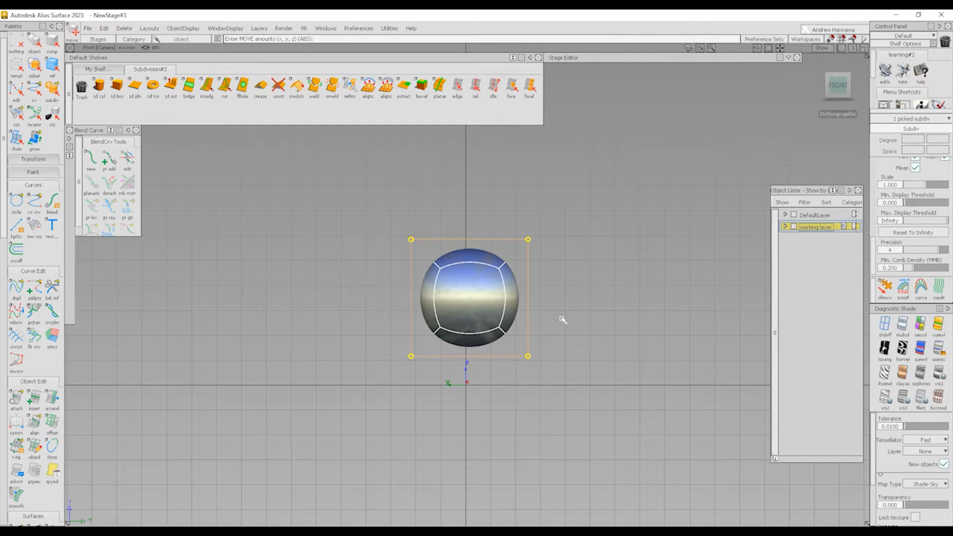
alt+middle_drag(562, 319, 466, 300)
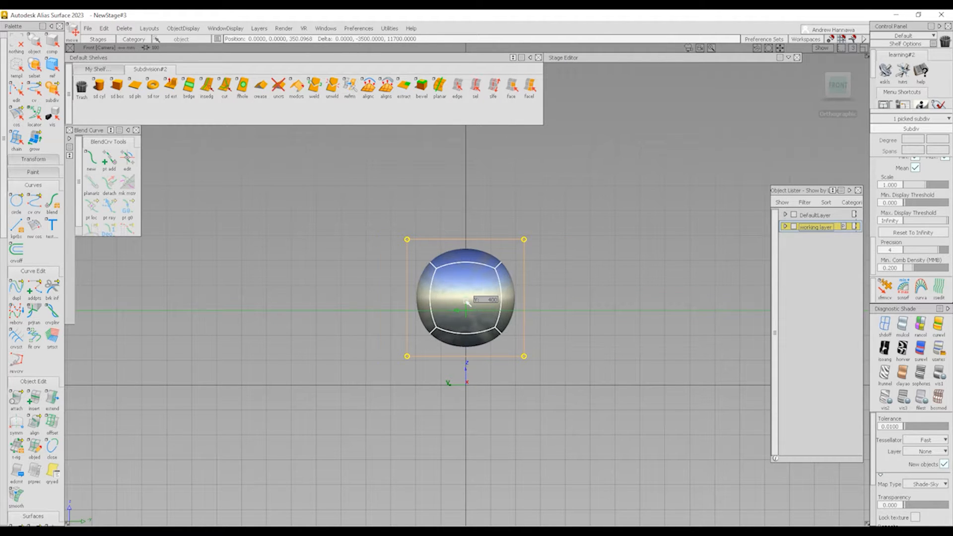
alt+shift+drag(581, 242, 378, 342)
ctrl+shift+drag(346, 397, 344, 335)
alt+shift+middle_drag(375, 360, 423, 337)
ctrl+shift+drag(437, 330, 431, 311)
click(437, 318)
ctrl+shift+right_drag(557, 351, 558, 290)
ctrl+shift+drag(479, 400, 477, 337)
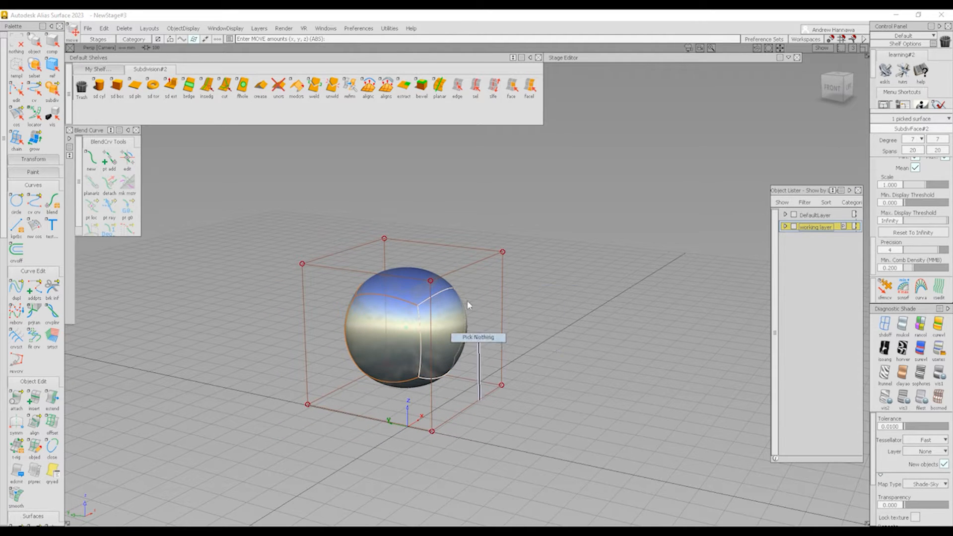
Step: Pick the whole subdivision box, move it along the positive X direction away from the origin, and clear the selection
ctrl+shift+drag(466, 300, 466, 318)
click(464, 318)
ctrl+shift+right_drag(538, 397, 535, 359)
alt+drag(536, 359, 594, 313)
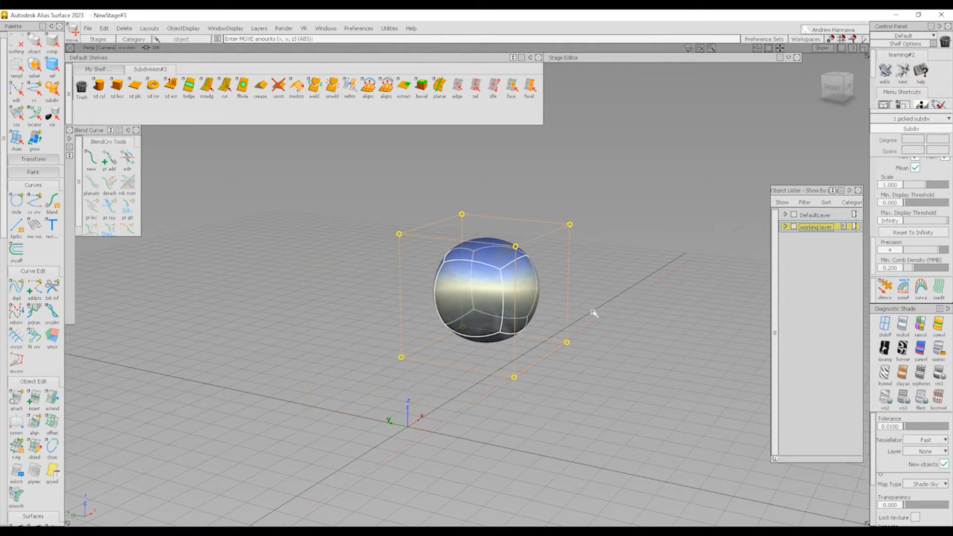
alt+shift+drag(511, 315, 565, 313)
ctrl+shift+drag(519, 347, 519, 297)
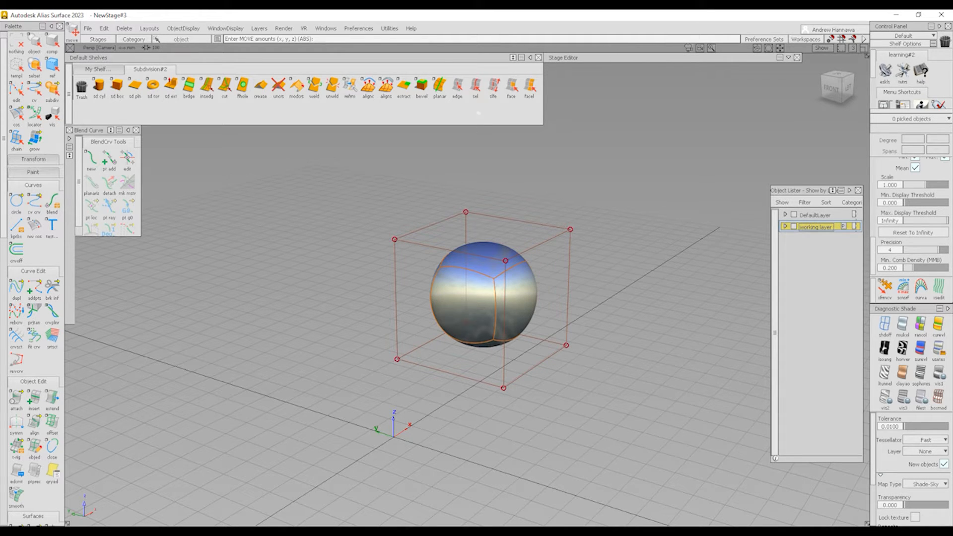
Step: Pick the subdivision box's face on its positive Y side and delete it to leave that side open
alt+shift+drag(468, 305, 562, 233)
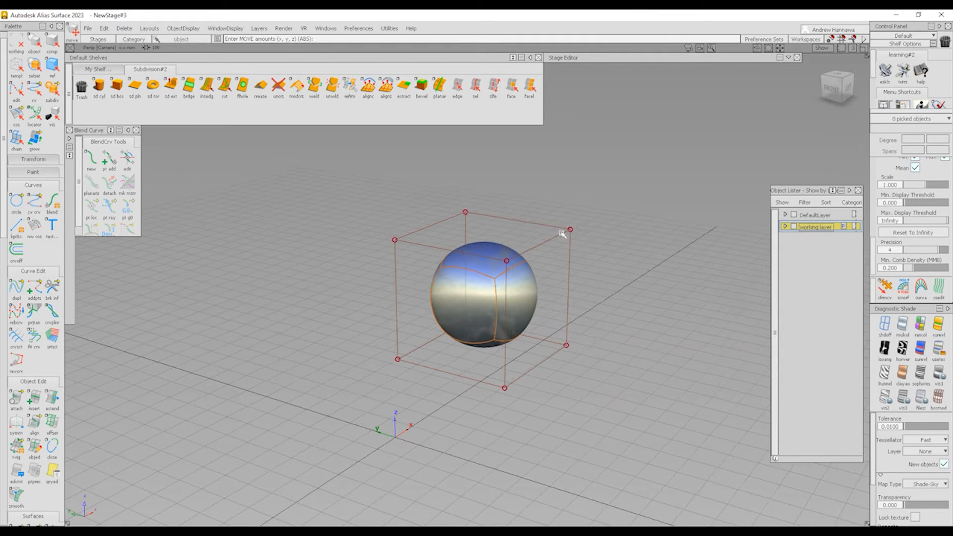
click(511, 87)
alt+shift+drag(436, 206, 516, 312)
click(516, 311)
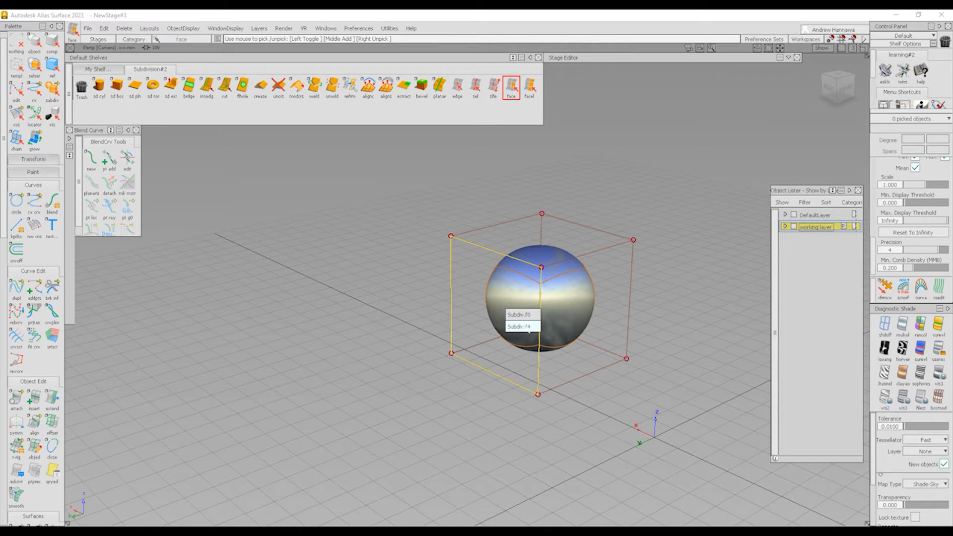
click(521, 325)
key(Delete)
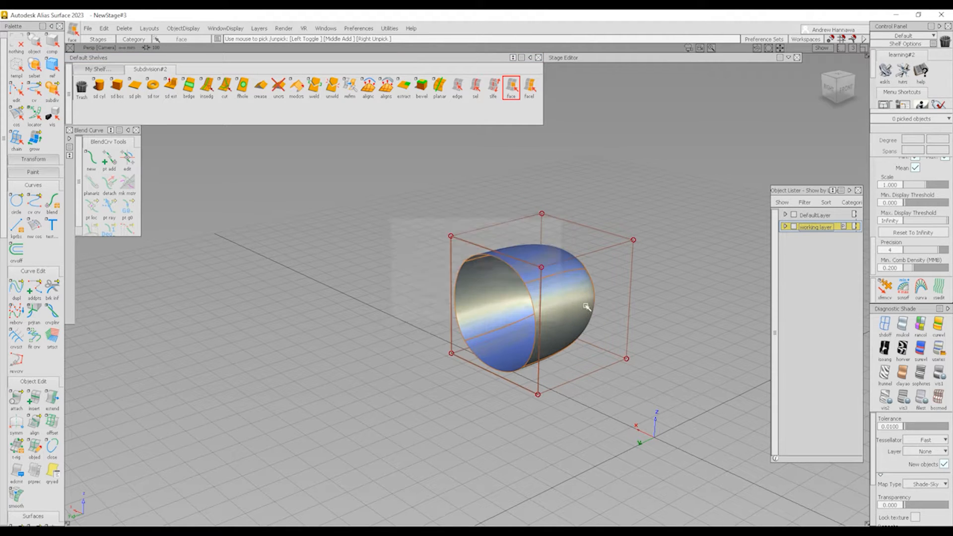
Step: In the front view, select the four CVs on the box's open side, snap them onto the centre line, and clear the selection
click(846, 90)
ctrl+shift+drag(346, 242, 418, 239)
drag(421, 197, 448, 380)
ctrl+shift+middle_drag(448, 380, 449, 342)
alt+middle_click(507, 208)
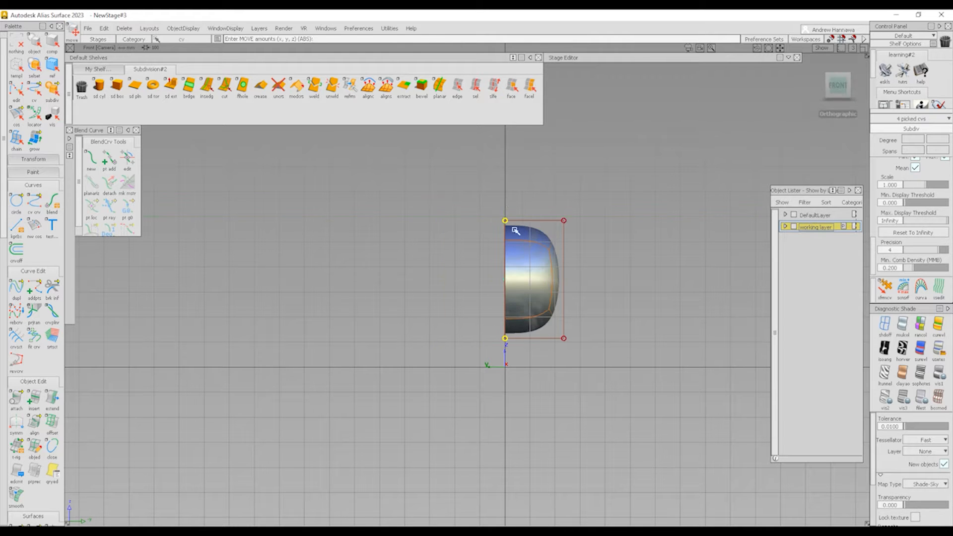
alt+shift+drag(586, 307, 526, 314)
ctrl+shift+drag(536, 375, 537, 358)
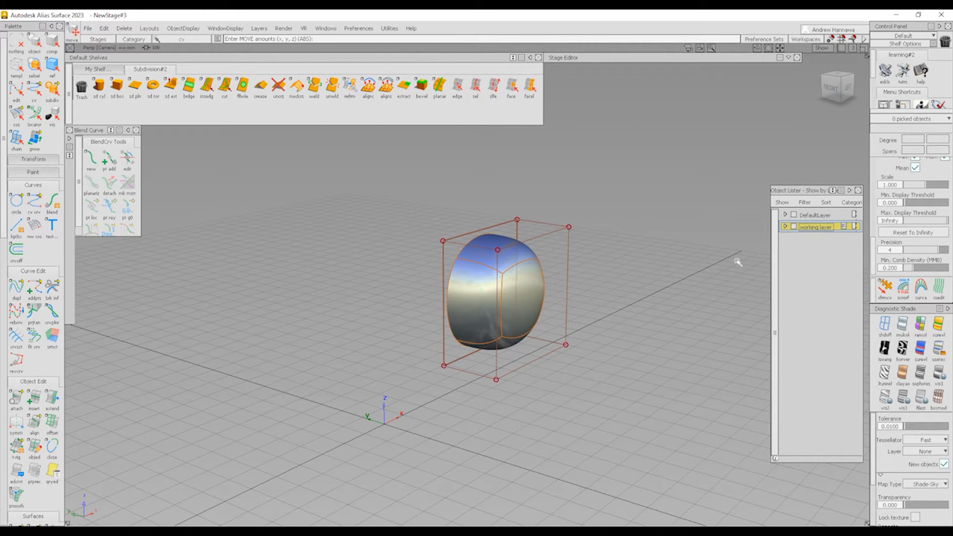
Step: Turn on Symmetry for the working layer and check the mirrored half in perspective
right_click(819, 230)
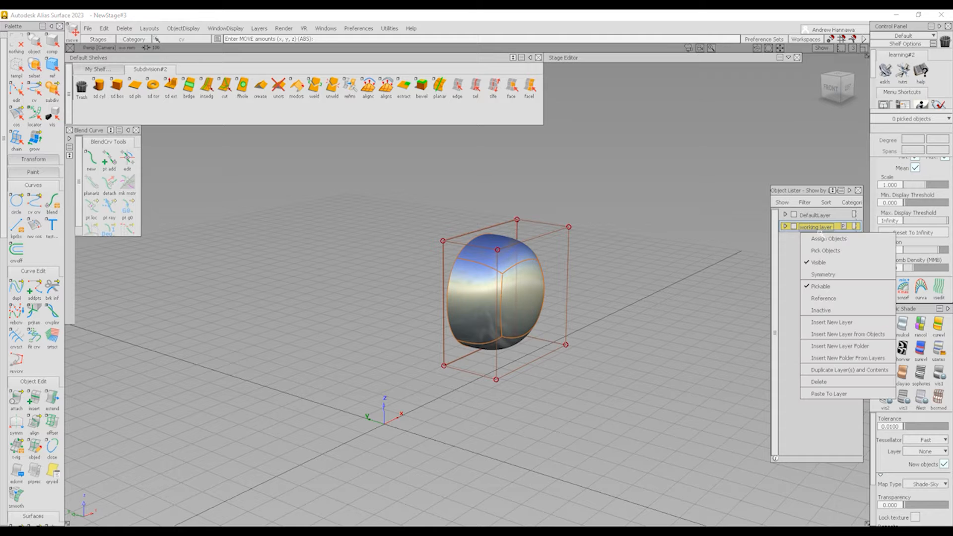
click(828, 277)
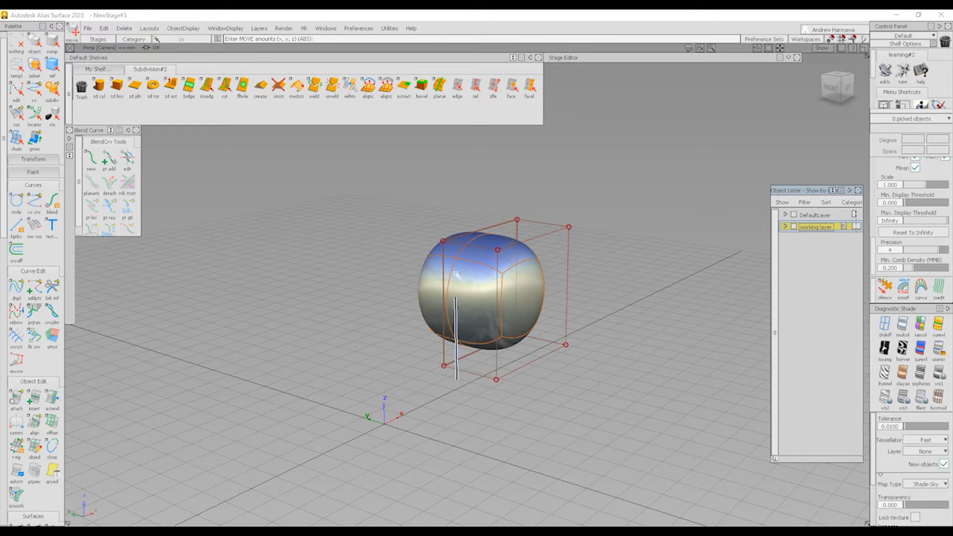
alt+shift+right_drag(475, 243, 502, 319)
mouse_move(502, 319)
alt+shift+mouse_down()
mouse_move(481, 304)
mouse_move(529, 291)
mouse_move(488, 329)
alt+shift+mouse_up()
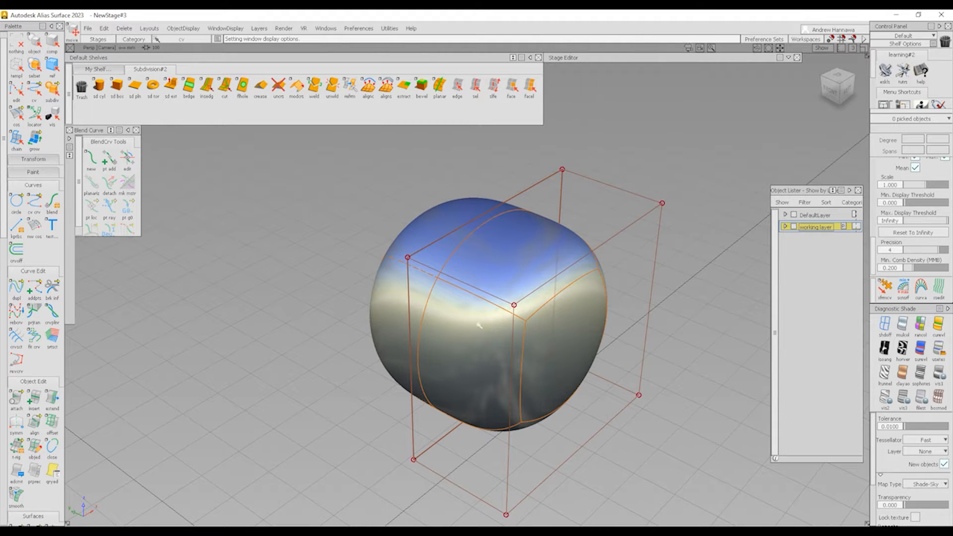
Step: Select the single upper near CV on the symmetry plane and move it along the X direction into the form
alt+shift+right_drag(504, 262, 483, 278)
mouse_move(483, 278)
alt+shift+mouse_down()
mouse_move(488, 318)
mouse_move(452, 302)
mouse_move(503, 308)
alt+shift+mouse_up()
ctrl+shift+middle_drag(502, 381, 500, 342)
drag(489, 299, 506, 316)
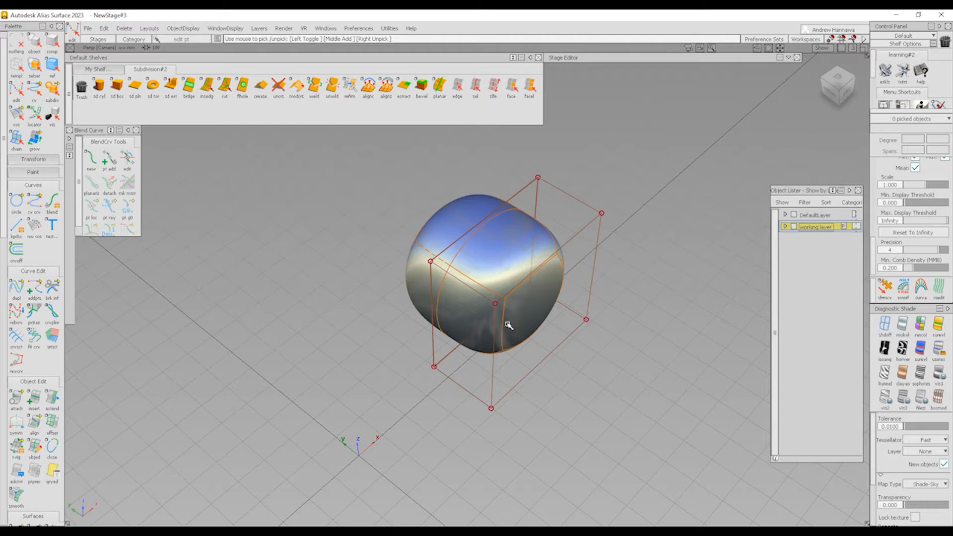
ctrl+shift+middle_drag(532, 436, 530, 394)
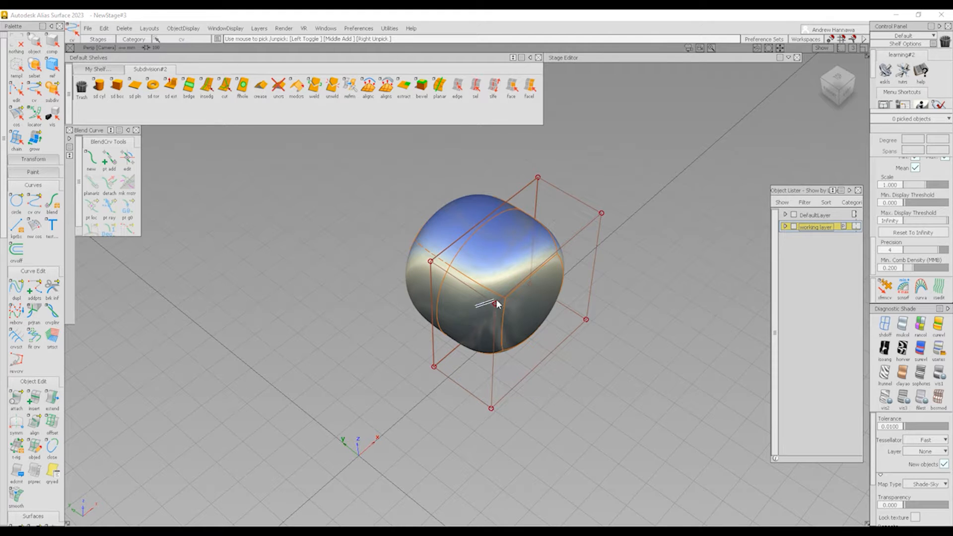
drag(490, 294, 527, 331)
ctrl+shift+middle_drag(527, 332, 538, 415)
mouse_move(553, 397)
mouse_down()
mouse_move(574, 380)
mouse_move(500, 417)
mouse_move(554, 391)
mouse_move(574, 369)
mouse_up()
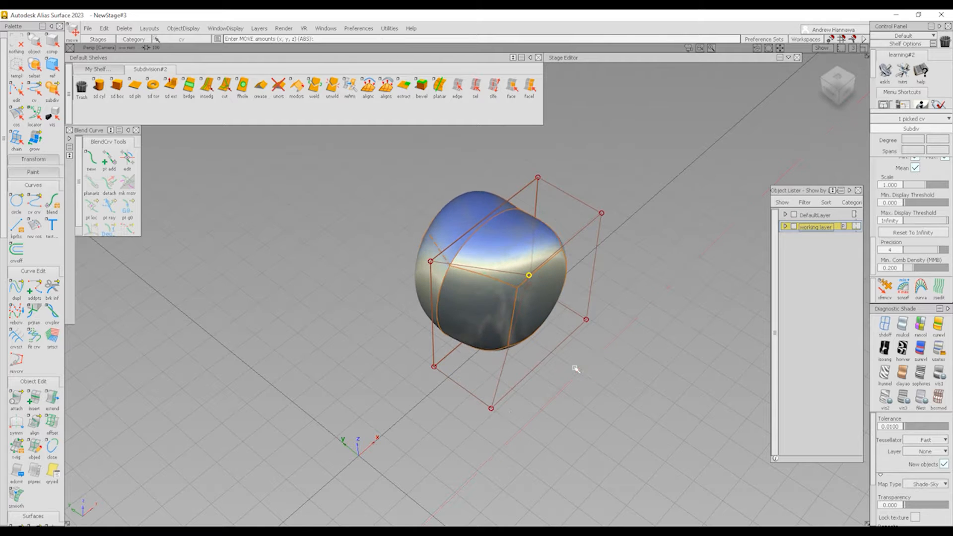
Step: Clear the CV selection and check the mirrored shape up close with the control display hidden
ctrl+shift+drag(429, 353, 421, 295)
alt+shift+right_drag(445, 288, 463, 321)
key(alt+m)
alt+shift+drag(464, 321, 428, 298)
key(alt+m)
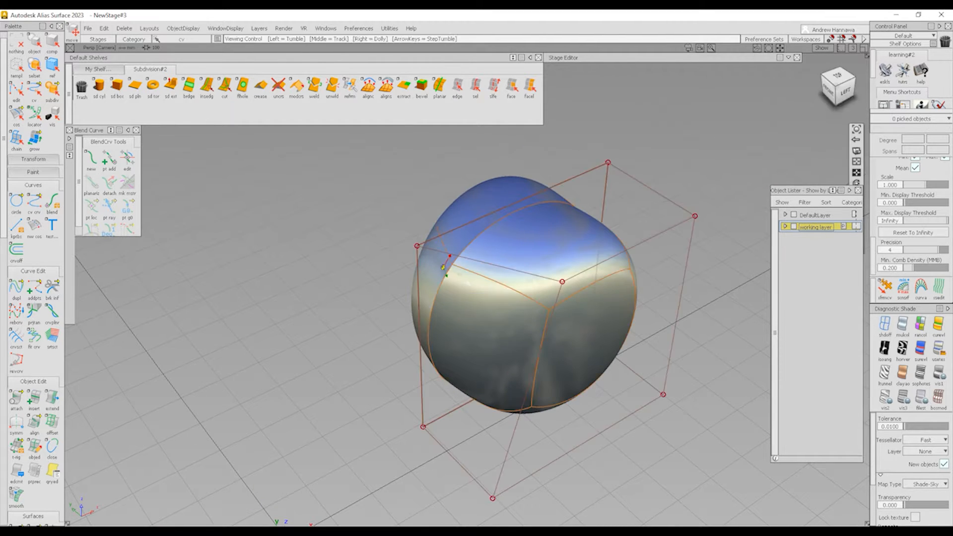
Step: Undo the last CV move on the half box
alt+shift+right_drag(516, 342, 489, 325)
alt+shift+drag(488, 325, 527, 334)
key(ctrl+z)
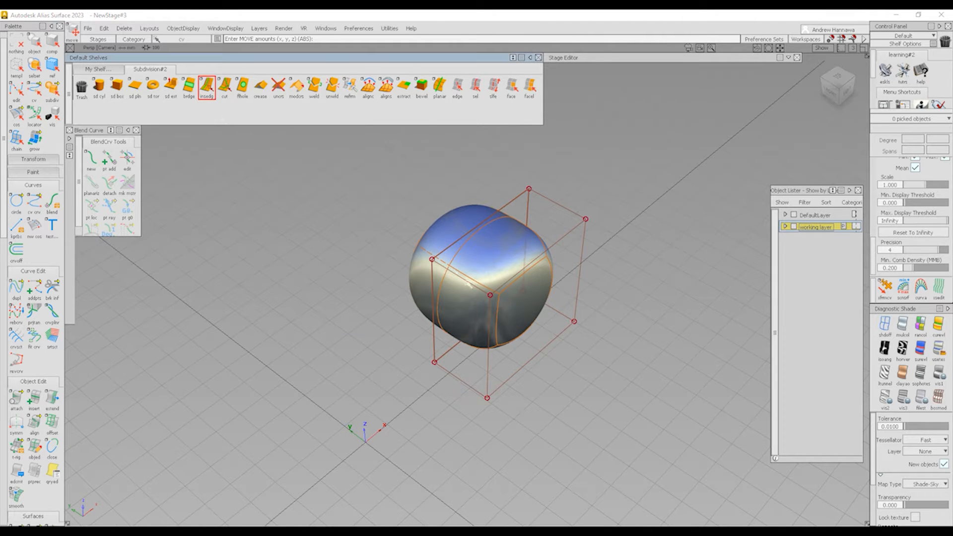
Step: Insert an edge loop across the half box, parallel to the symmetry plane, by picking its upper near edge
click(206, 88)
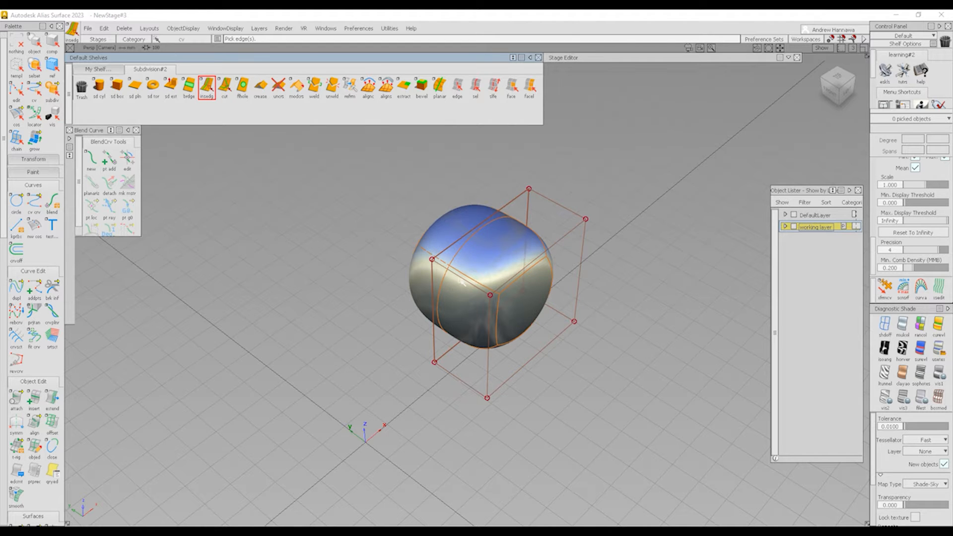
click(460, 279)
drag(460, 279, 470, 376)
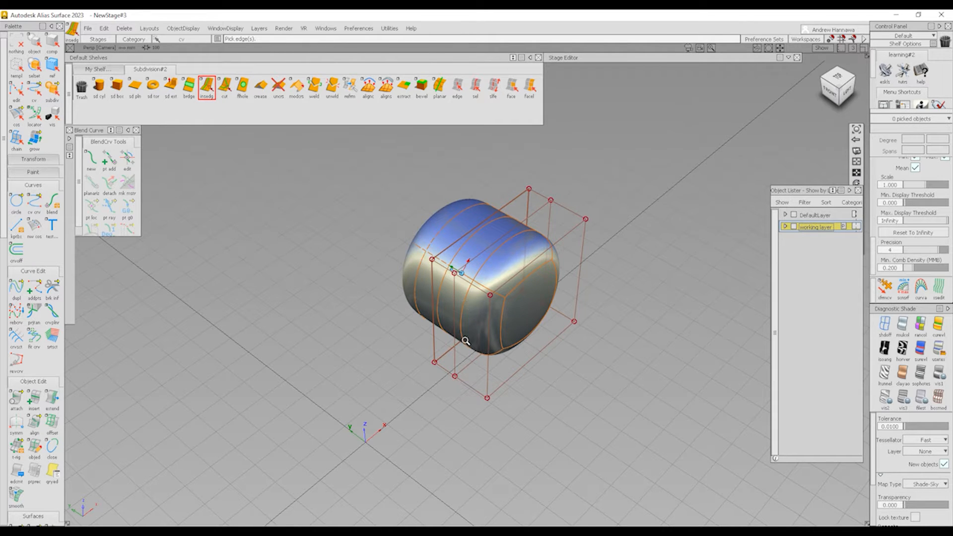
Step: Examine the inserted edge loop and its mirrored counterpart from several angles and in the left orthographic view
alt+shift+right_drag(465, 338, 409, 303)
alt+shift+drag(408, 303, 479, 249)
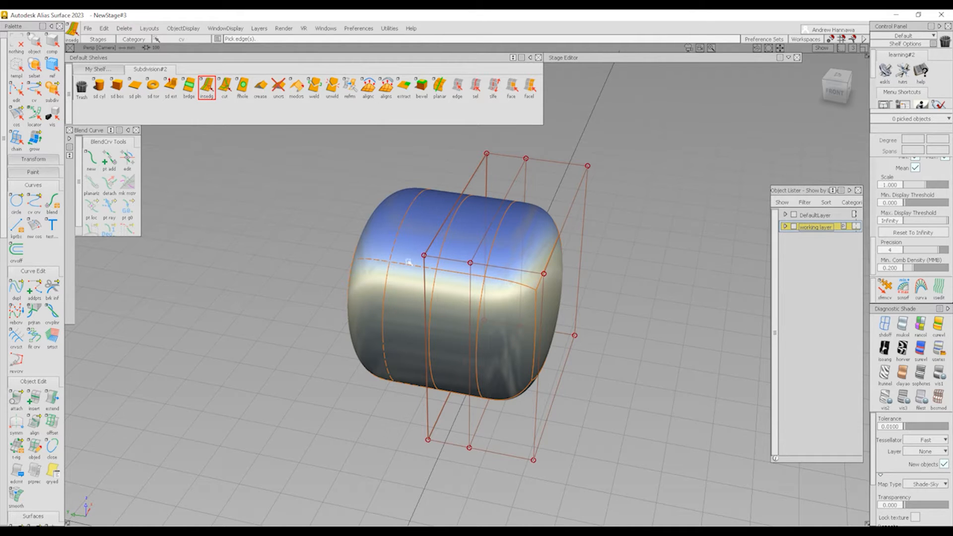
alt+shift+drag(549, 330, 375, 298)
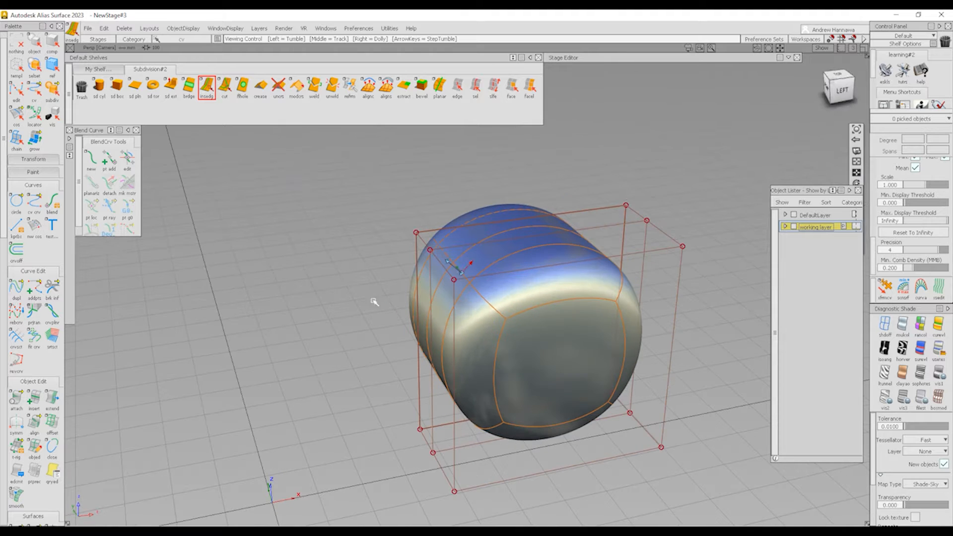
alt+shift+drag(531, 340, 505, 327)
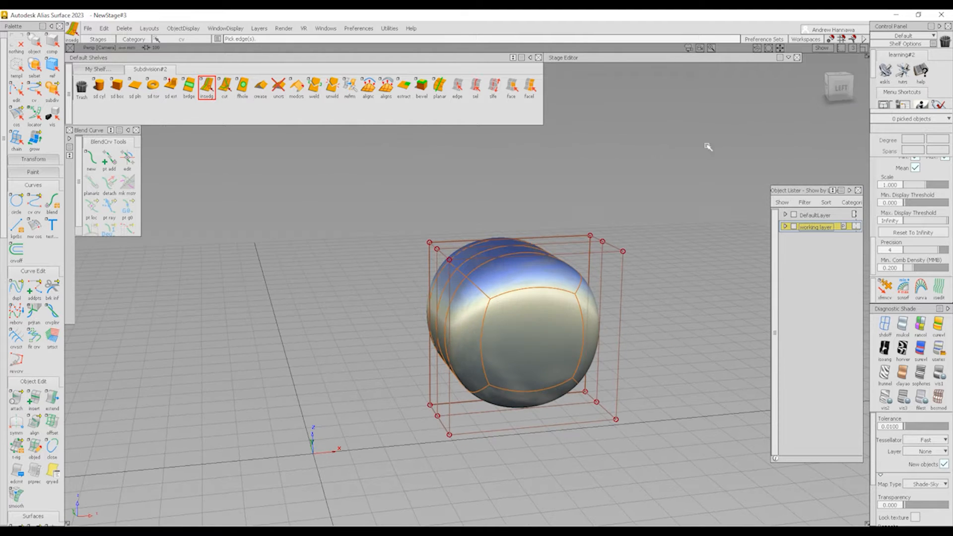
click(838, 87)
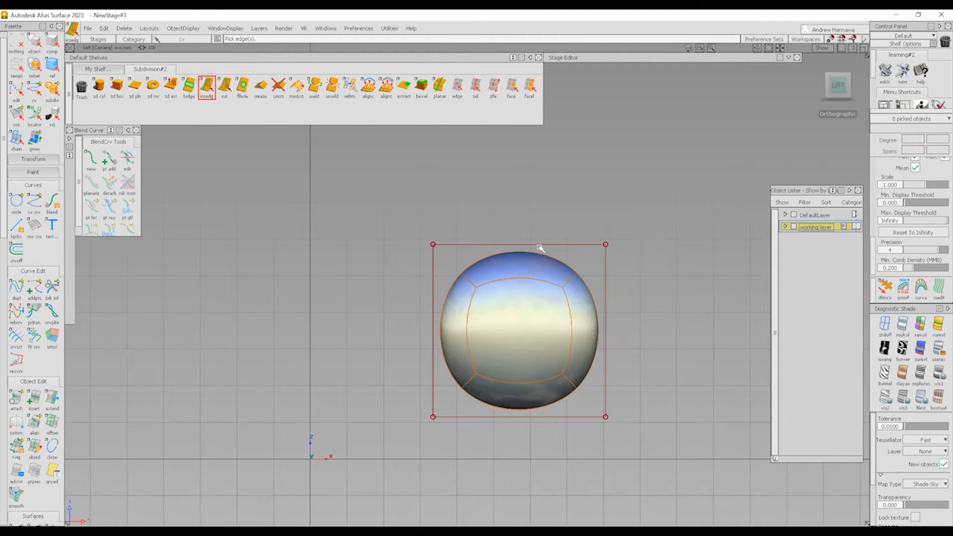
alt+shift+drag(426, 284, 567, 318)
alt+shift+drag(457, 299, 480, 313)
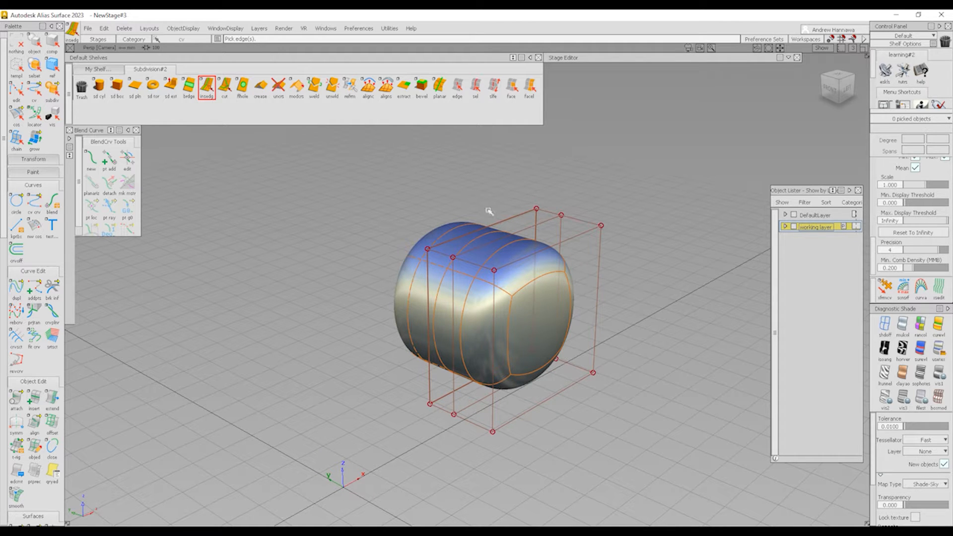
Step: Move the upper near outer corner CV along X into the form, clear the selection, and check the mirrored surface without control display
ctrl+shift+drag(435, 293, 482, 267)
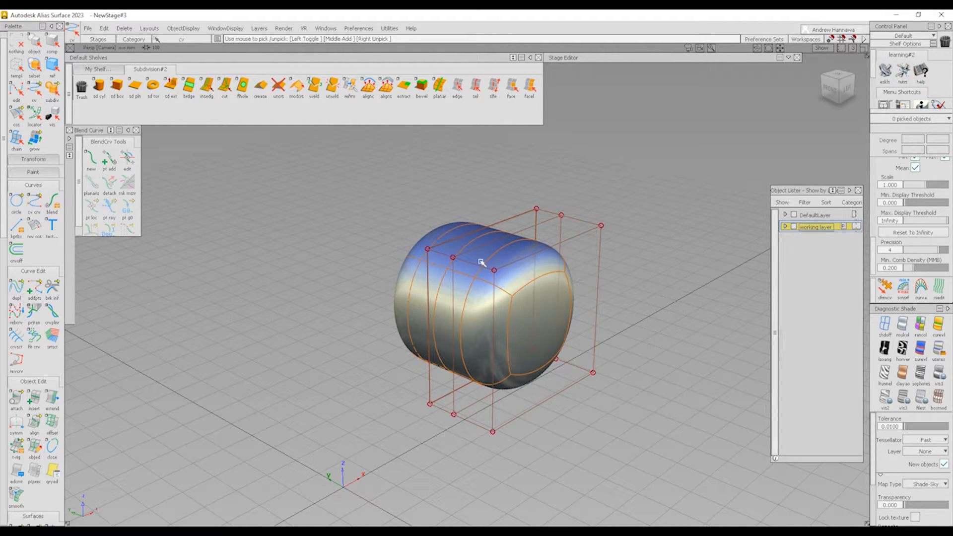
click(494, 270)
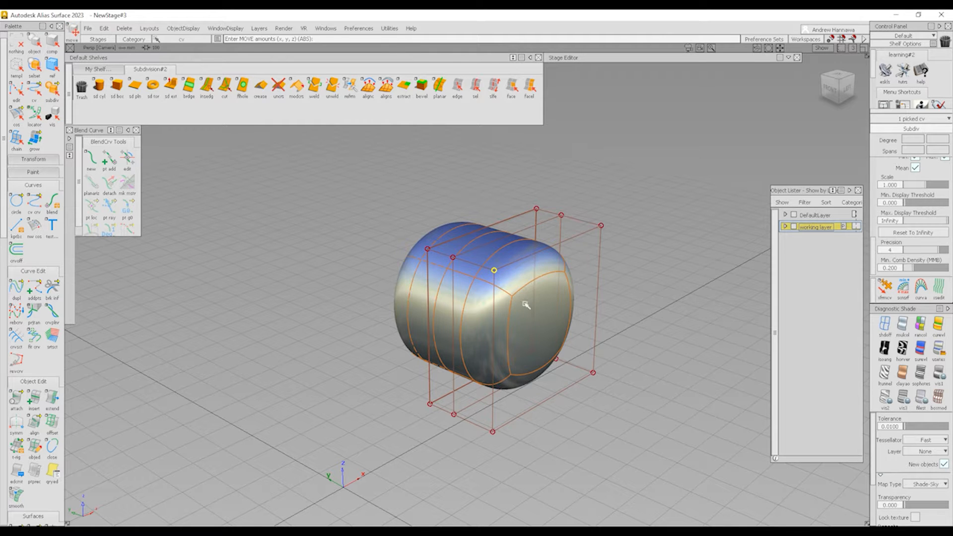
alt+shift+drag(516, 300, 426, 361)
ctrl+shift+drag(467, 393, 480, 328)
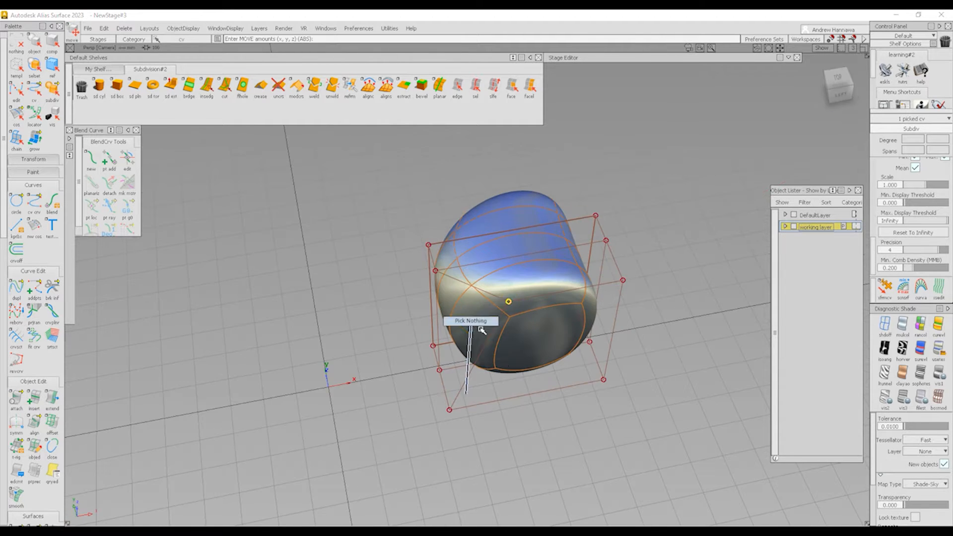
alt+shift+right_drag(441, 255, 406, 270)
alt+shift+drag(406, 269, 459, 266)
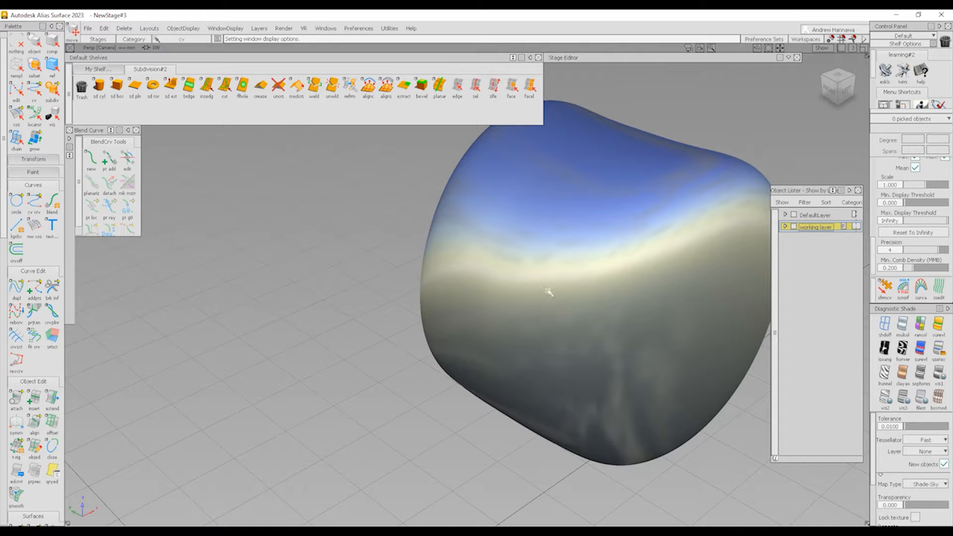
alt+shift+right_drag(548, 292, 494, 279)
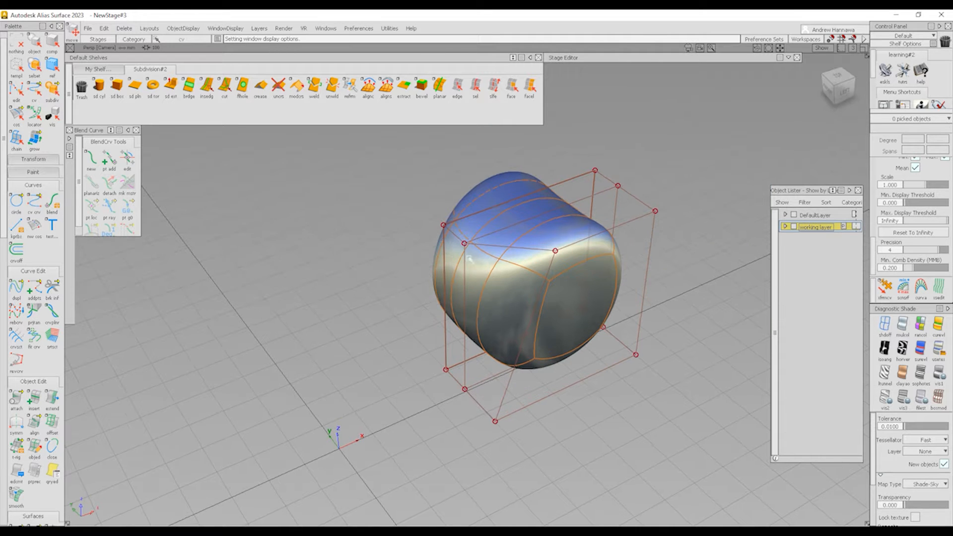
alt+shift+drag(444, 296, 515, 272)
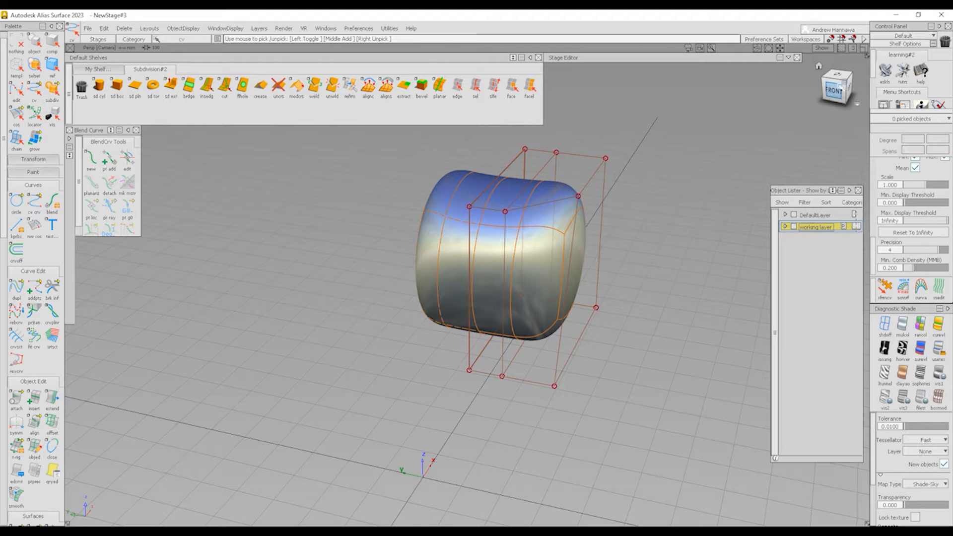
Step: In the front view, select the four CVs of the inserted loop, move them toward the symmetry plane, and return to perspective
click(837, 89)
drag(523, 337, 540, 391)
key(w)
middle_drag(589, 307, 569, 333)
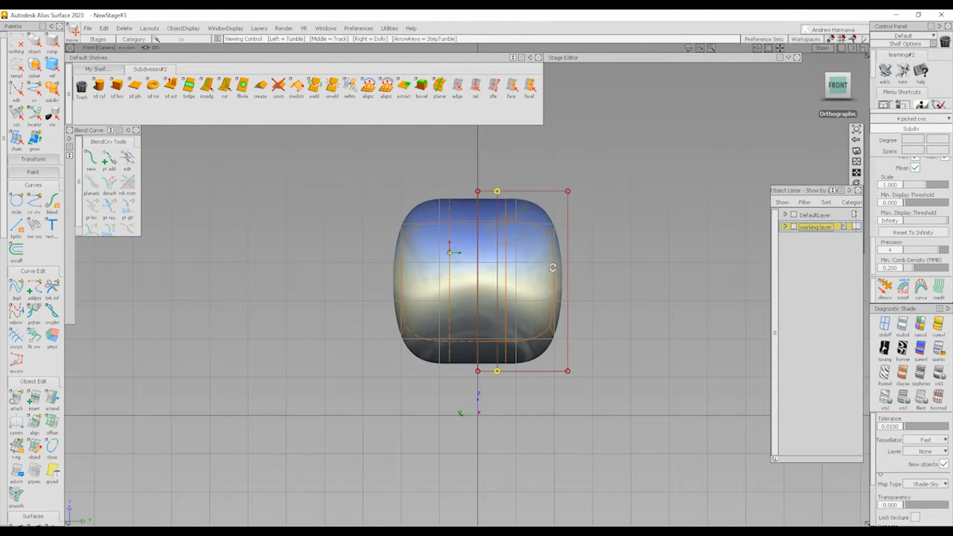
alt+shift+drag(451, 246, 485, 224)
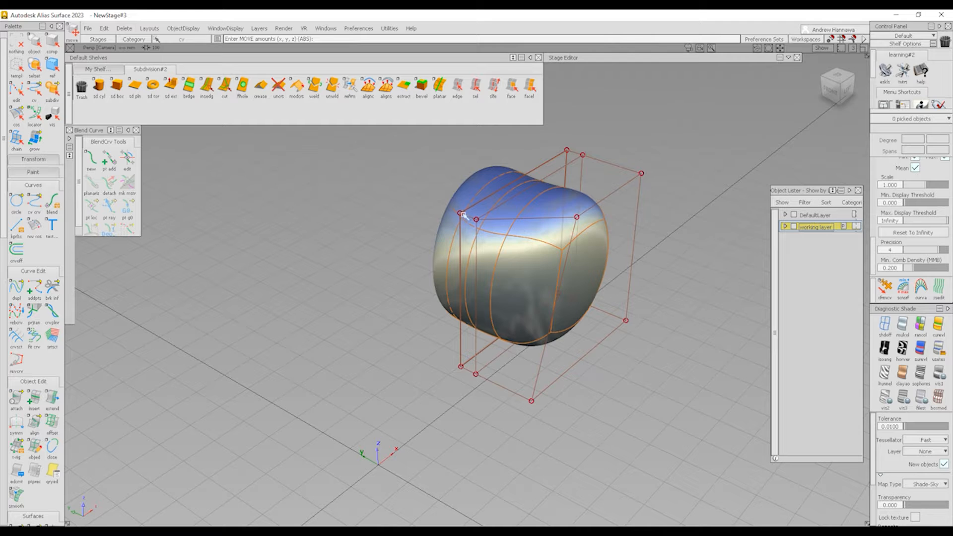
Step: Check the CVs on the symmetry plane, pick the whole subdivision box, and delete it from the working layer
click(460, 214)
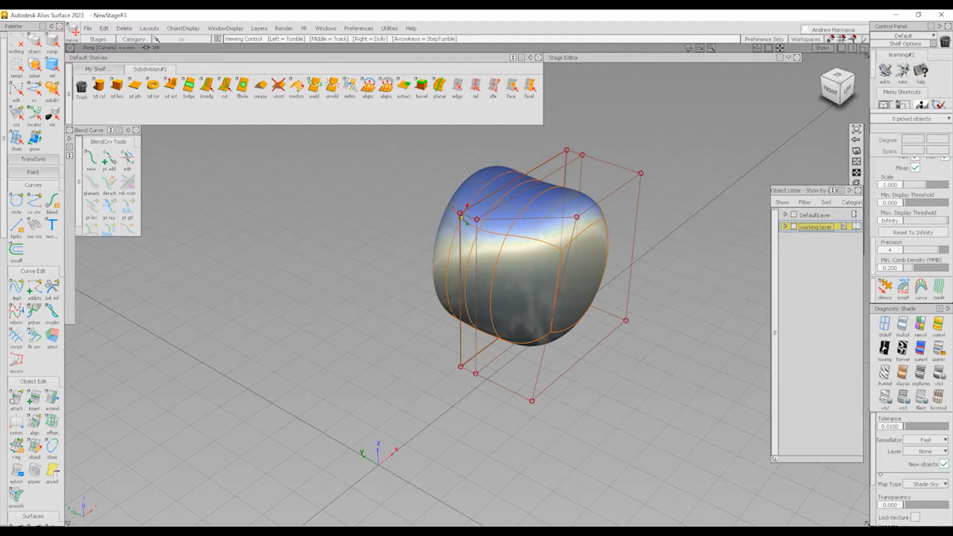
alt+shift+drag(462, 220, 522, 234)
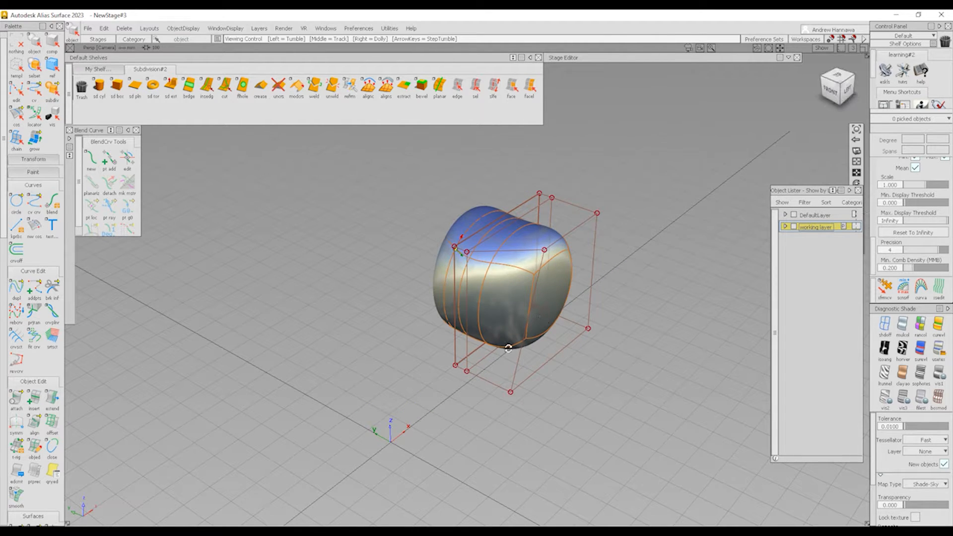
alt+shift+drag(509, 343, 508, 256)
click(502, 292)
key(Delete)
key(Return)
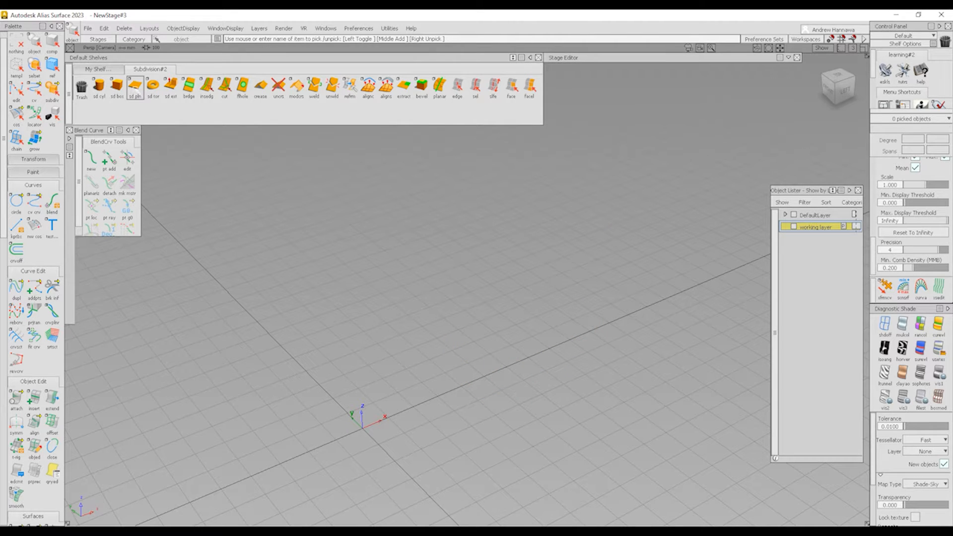
Step: Place a subdivision plane in the left view above and beside the origin, and scale it up uniformly
click(134, 87)
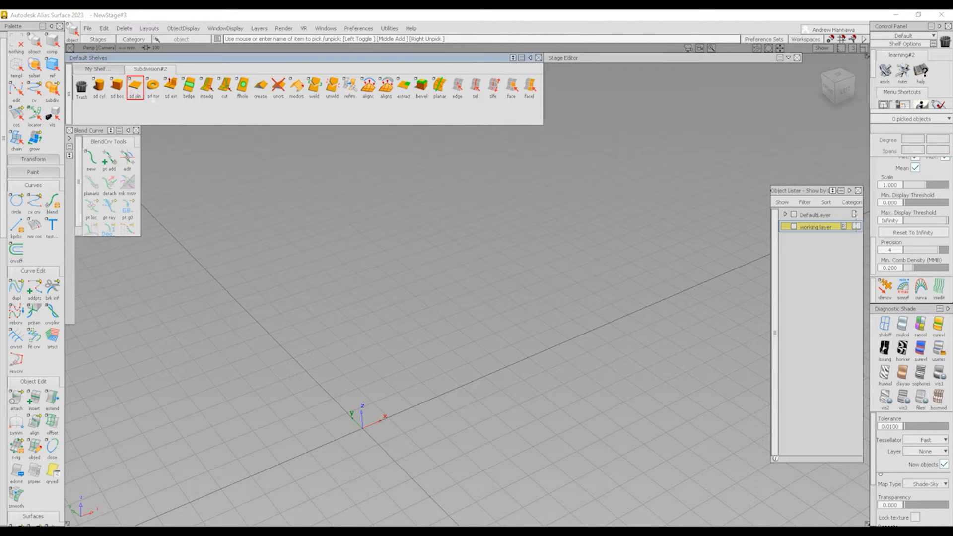
click(843, 90)
click(439, 324)
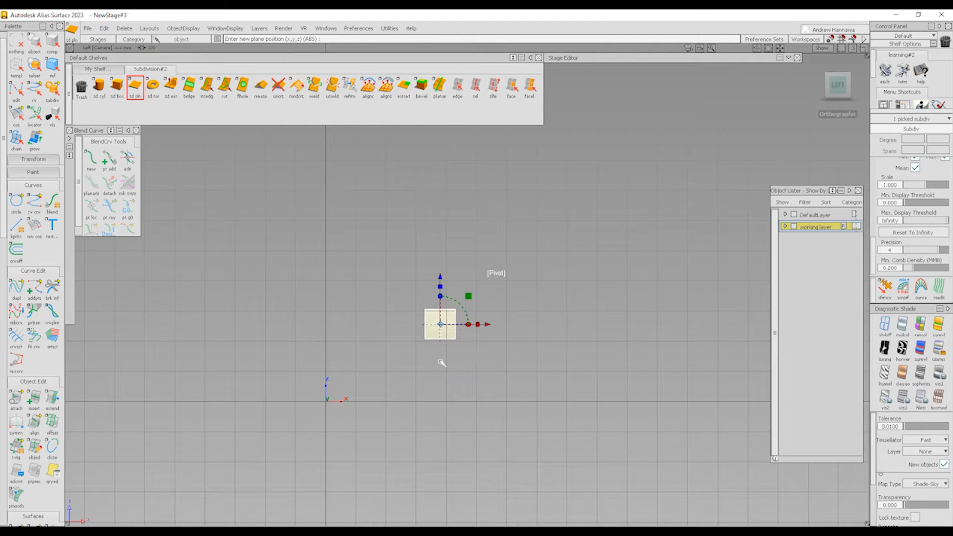
ctrl+shift+right_drag(440, 363, 468, 383)
drag(468, 383, 505, 354)
ctrl+shift+right_drag(425, 358, 471, 393)
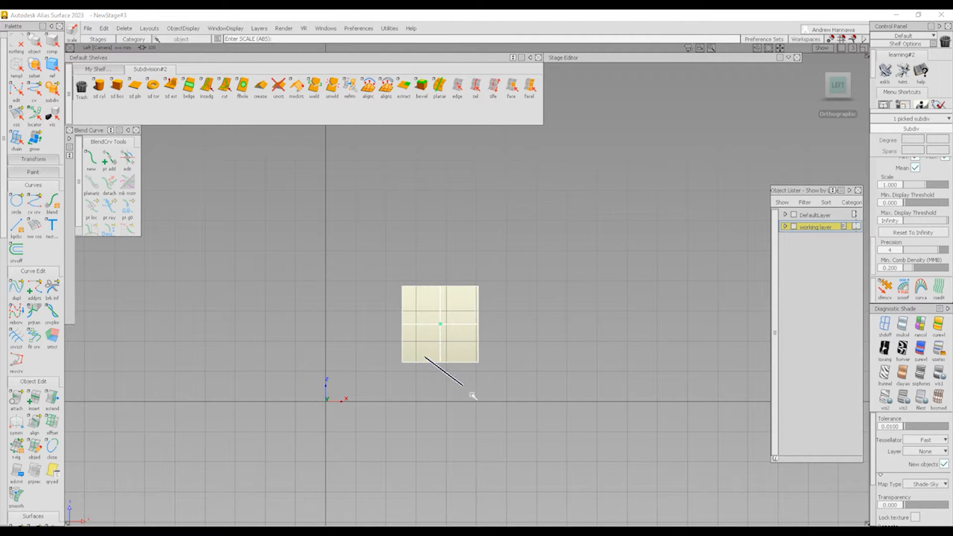
Step: In perspective, move the subdivision plane sideways away from the symmetry plane and clear the selection
ctrl+shift+right_drag(570, 356, 464, 372)
alt+shift+drag(412, 394, 623, 449)
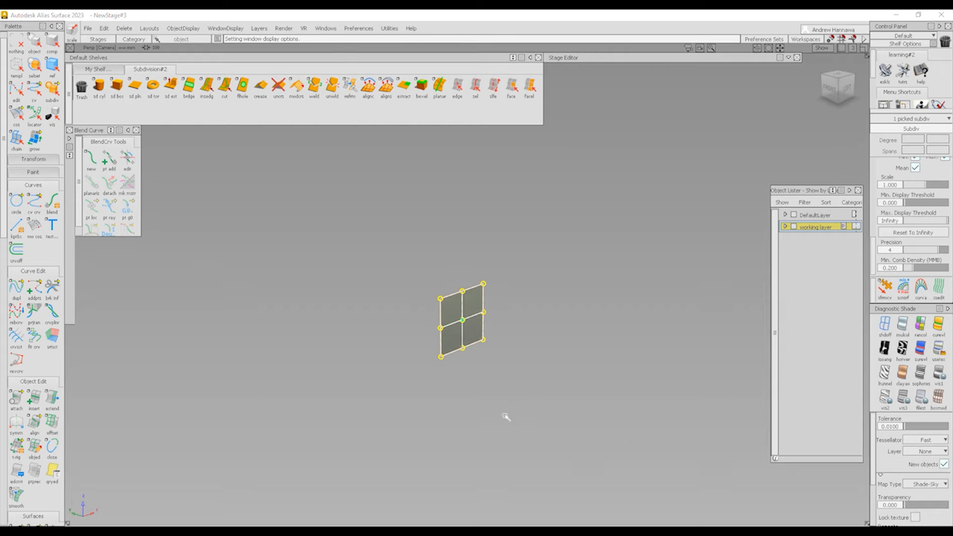
ctrl+shift+right_drag(504, 417, 515, 372)
middle_drag(521, 395, 597, 414)
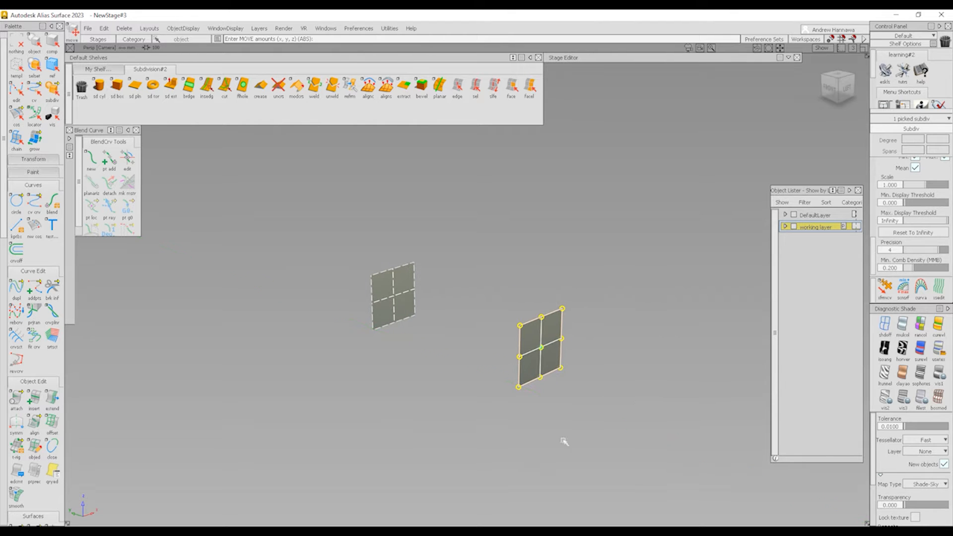
ctrl+shift+drag(563, 442, 613, 392)
alt+shift+click(555, 348)
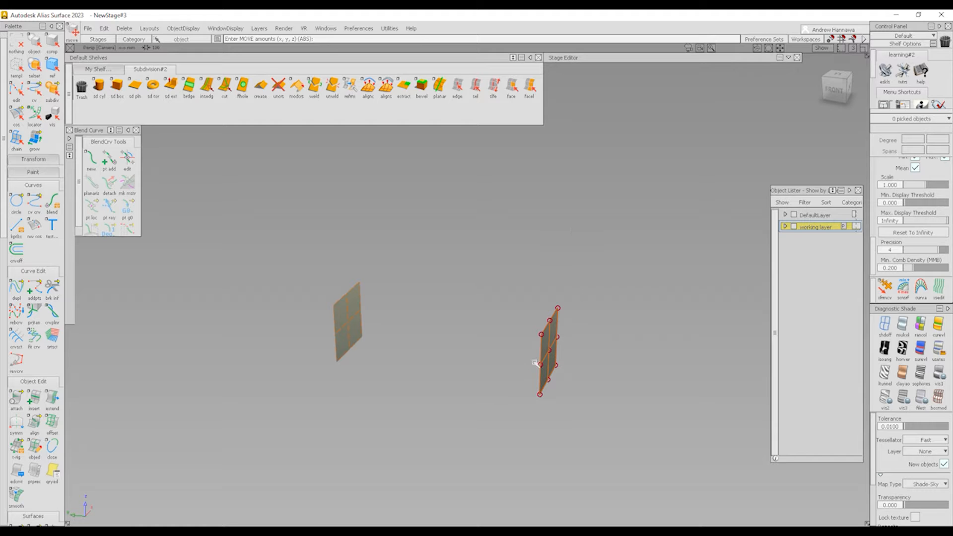
ctrl+shift+drag(556, 336, 557, 360)
ctrl+shift+drag(585, 320, 546, 369)
click(555, 338)
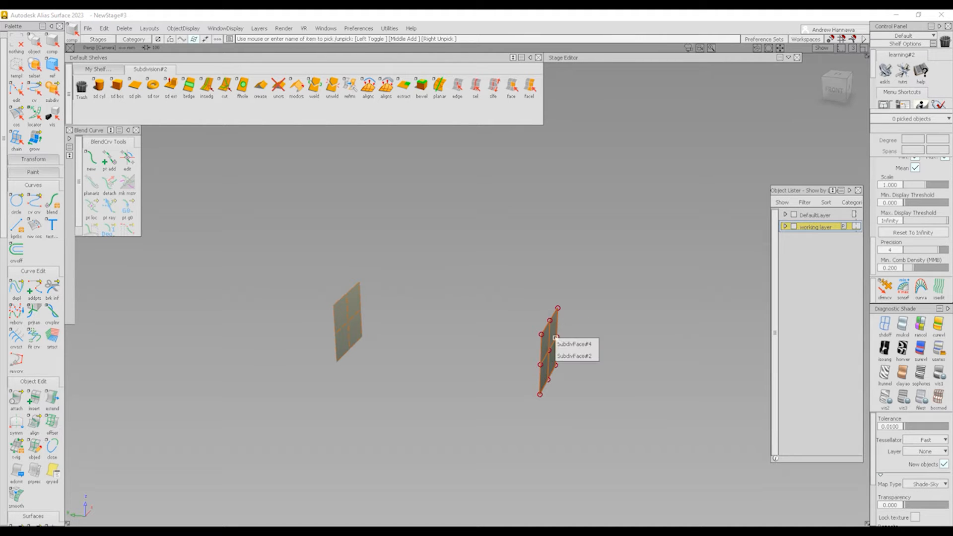
click(544, 338)
Step: Pick the subdivision plane, copy and paste it, move one plane parallel to the other toward the symmetry plane, and clear the selection
ctrl+shift+drag(568, 403, 558, 325)
click(553, 365)
key(ctrl+v)
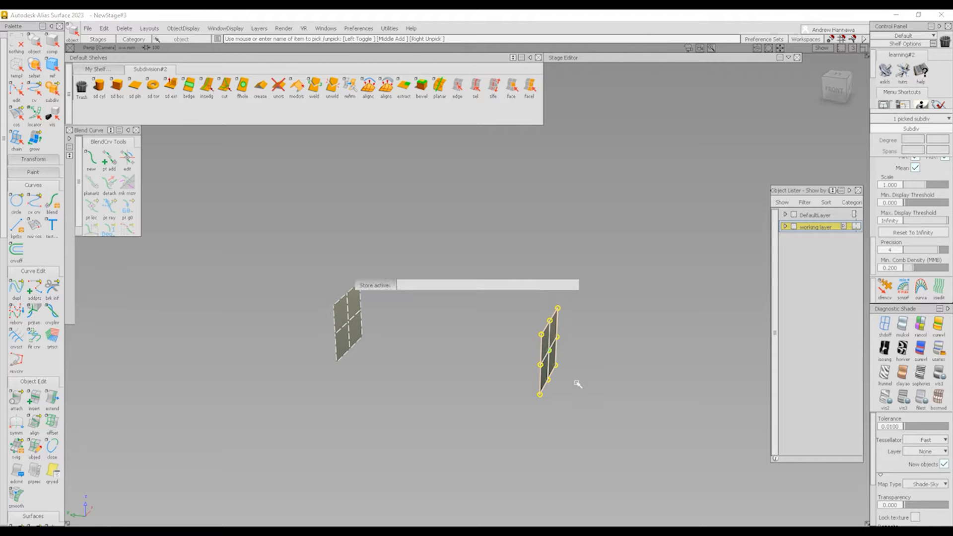
middle_drag(591, 403, 558, 403)
ctrl+shift+drag(557, 403, 543, 467)
alt+shift+drag(626, 369, 497, 361)
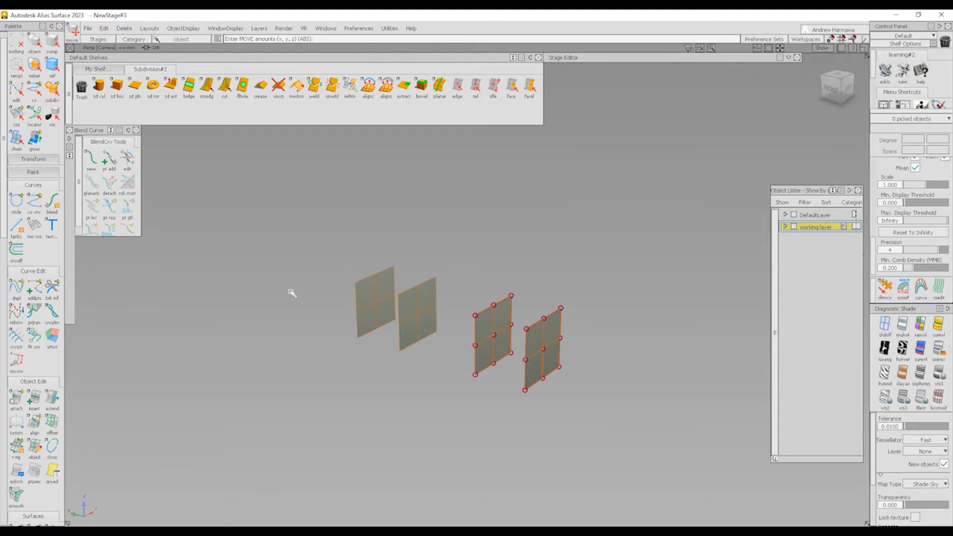
Step: Pick the near upper edge segment on each of the two parallel planes and build a subdivision bridge between them
click(462, 88)
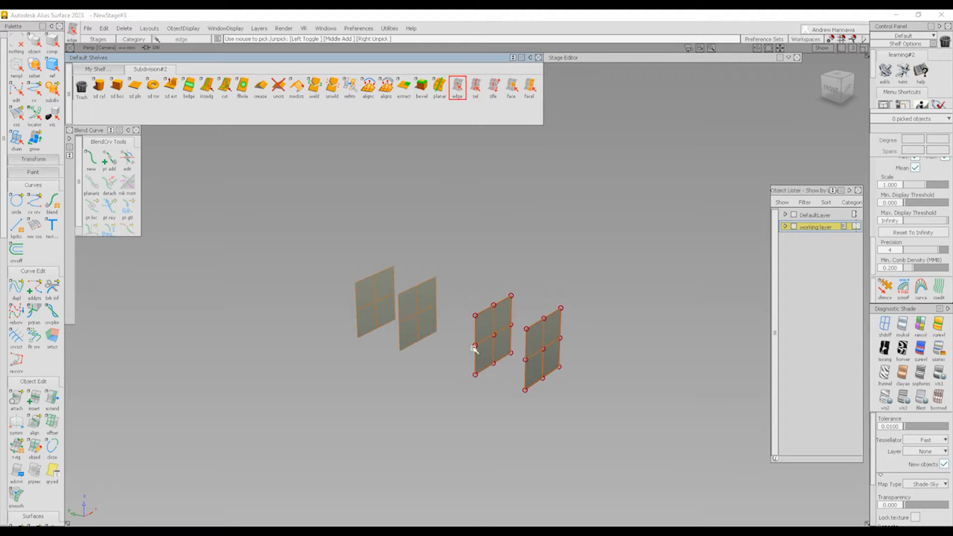
click(492, 305)
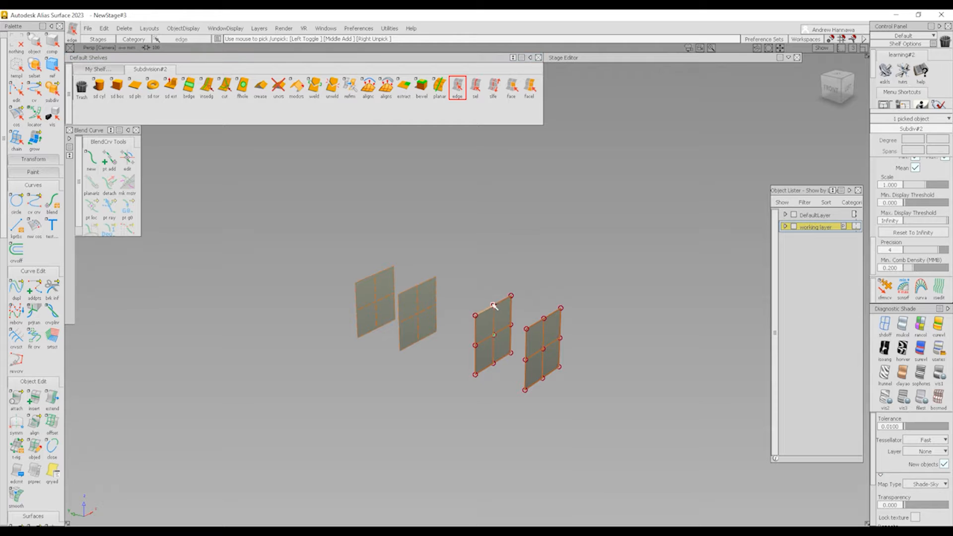
click(505, 302)
click(505, 302)
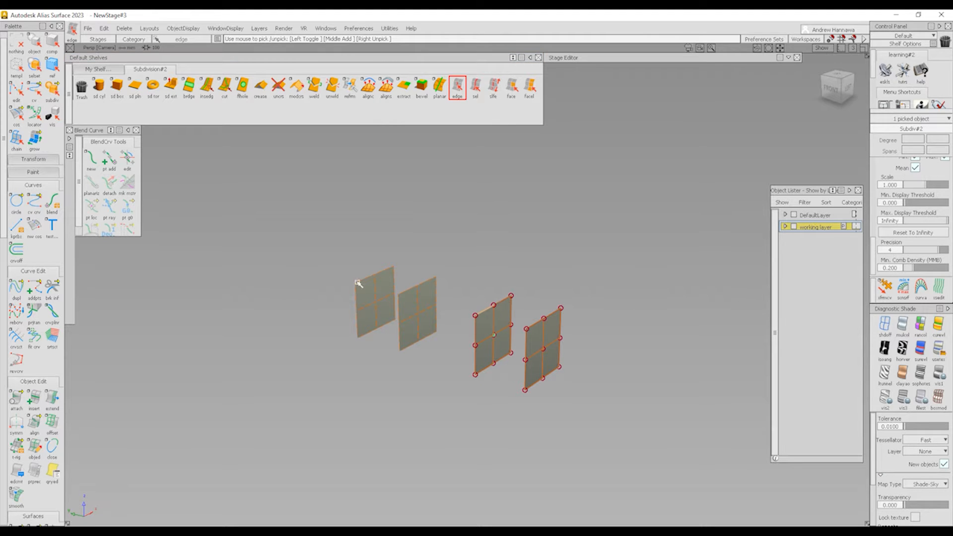
click(534, 325)
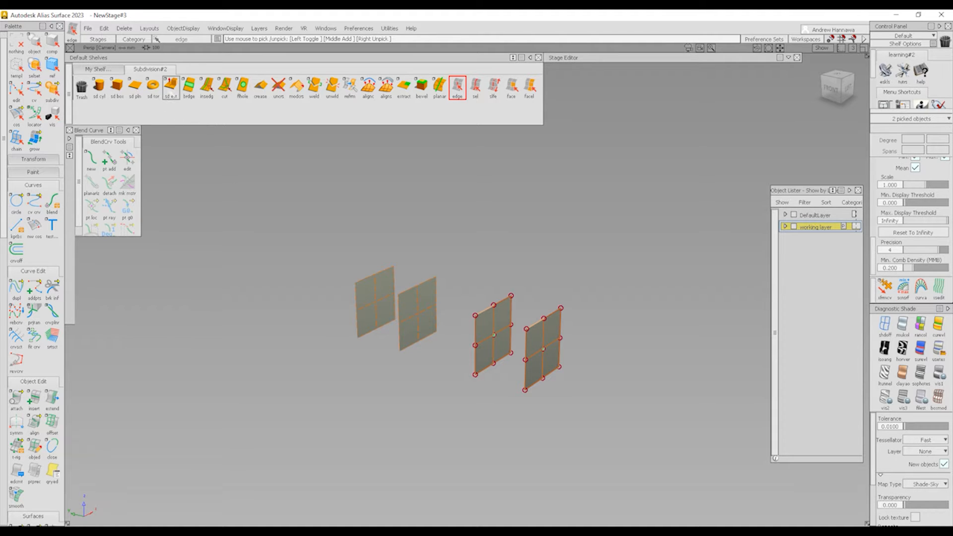
click(187, 87)
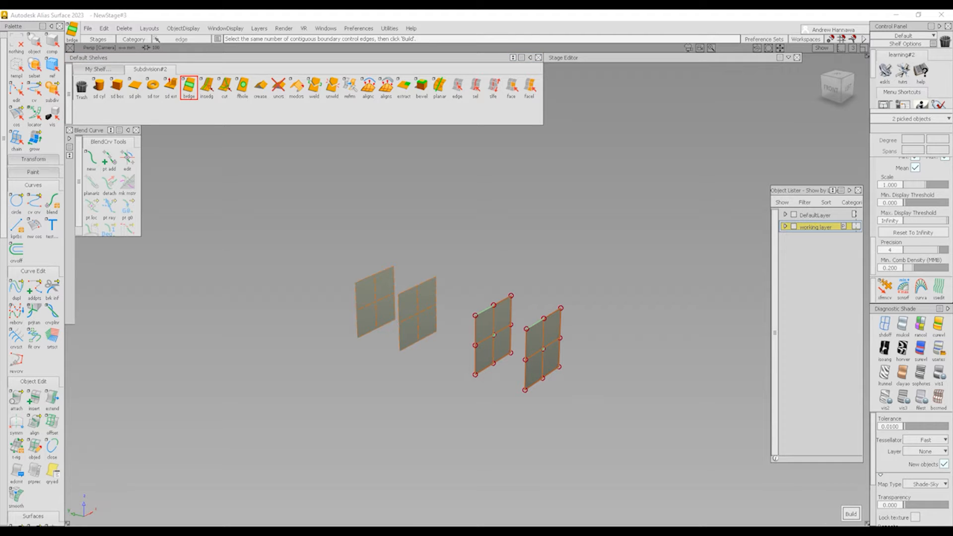
click(849, 514)
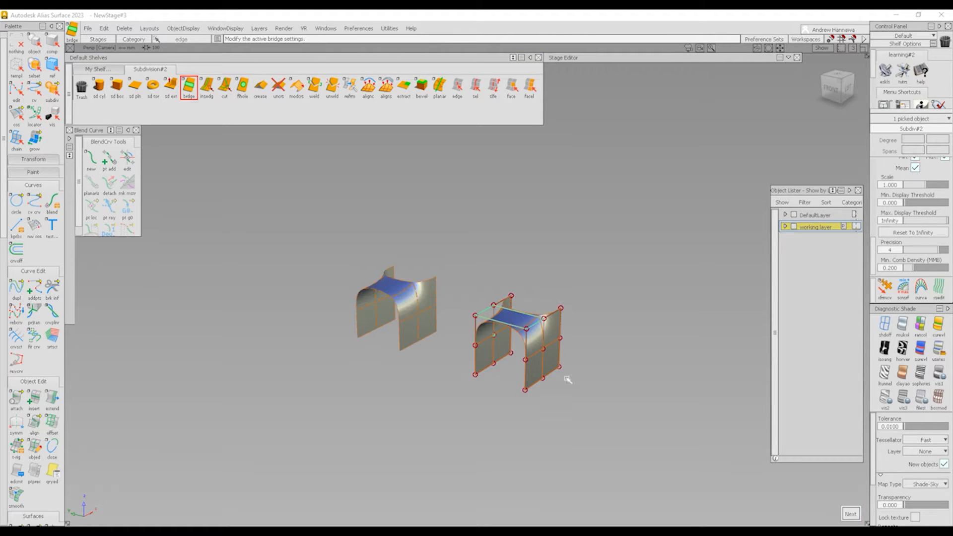
Step: Bridge the remaining far upper edge segments of the two parallel planes to complete the top, and clear the selection
alt+shift+right_drag(505, 323, 467, 350)
alt+shift+drag(466, 350, 479, 255)
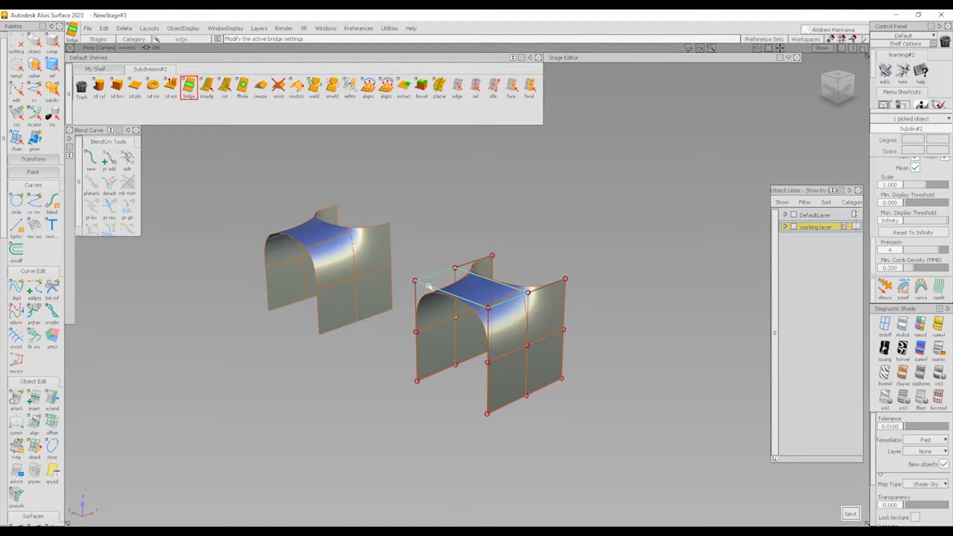
click(481, 261)
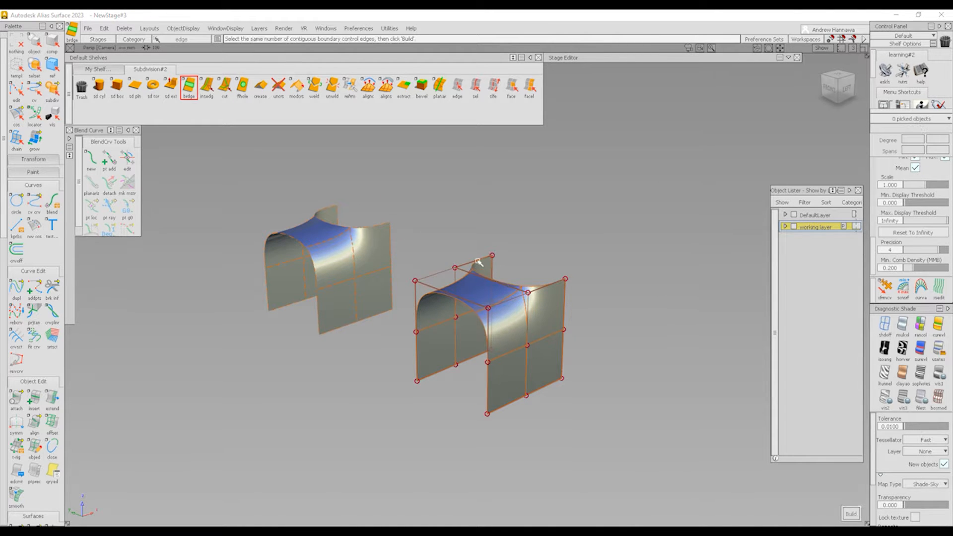
click(538, 293)
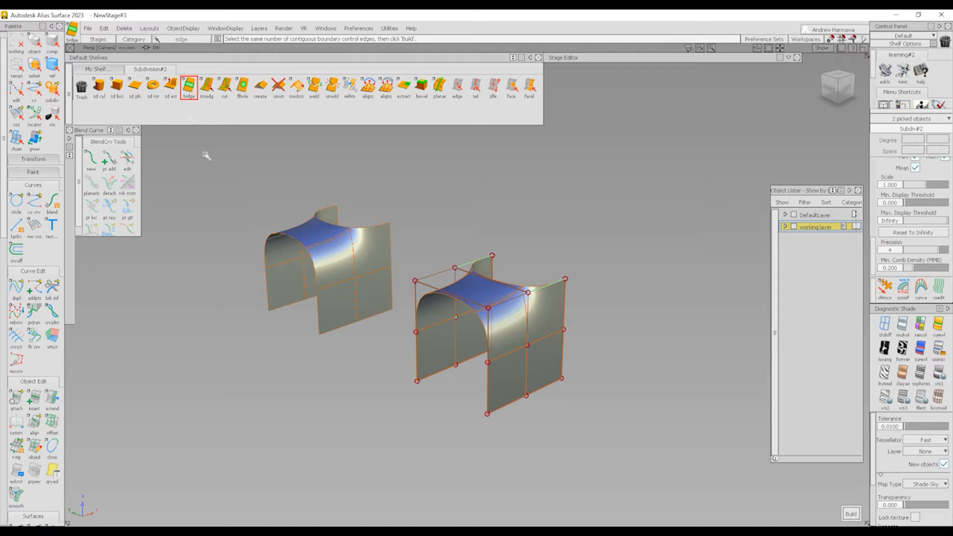
key(space)
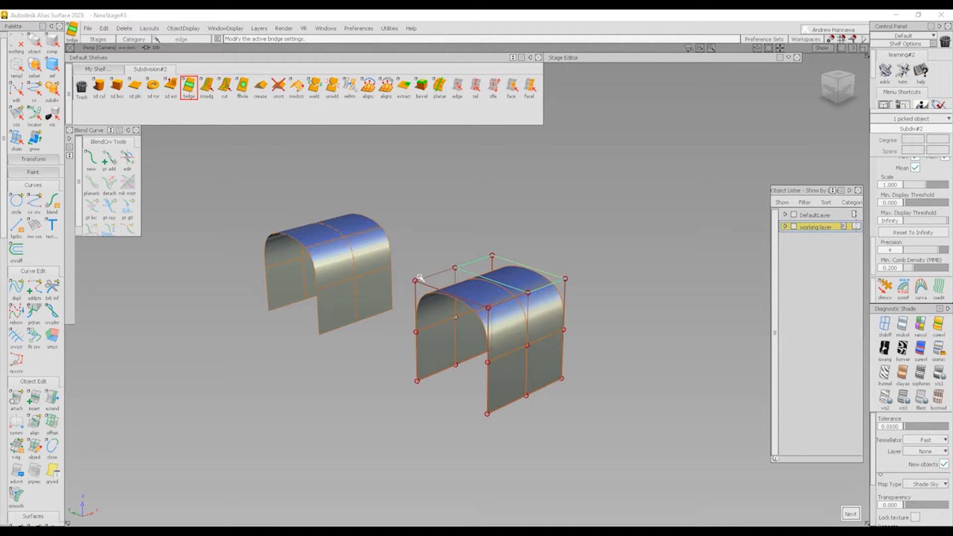
ctrl+shift+drag(507, 409, 493, 301)
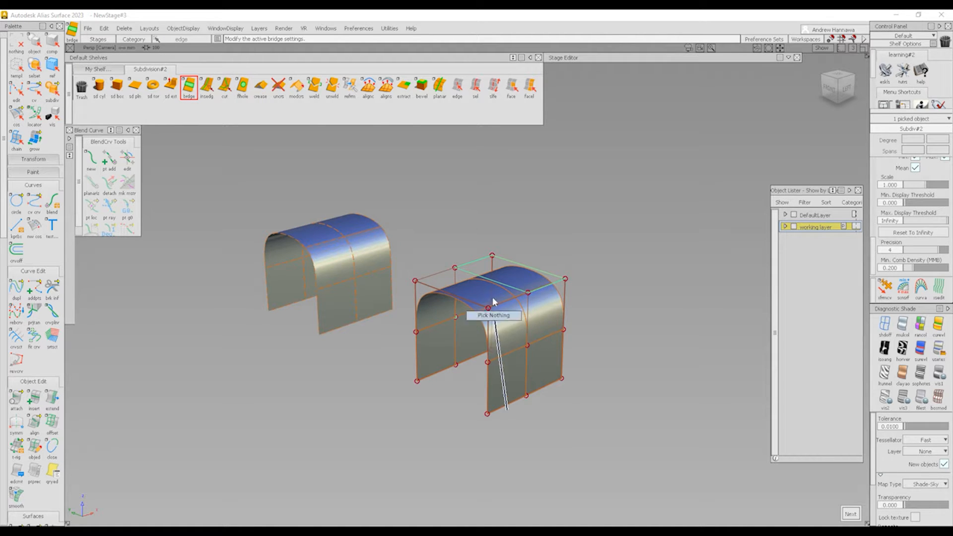
Step: Pick both vertical edge segments at the near end of each plane and build a subdivision bridge across that end
click(414, 307)
click(428, 360)
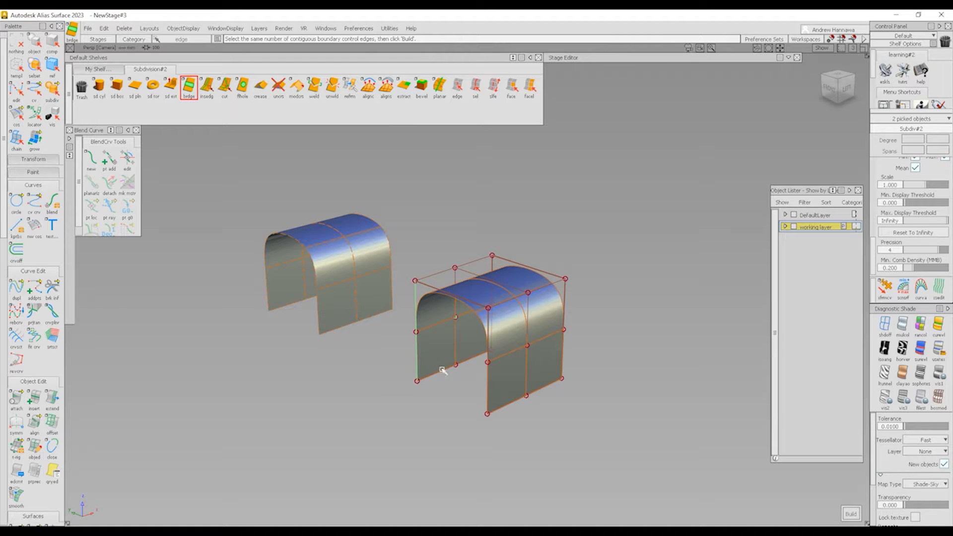
click(489, 386)
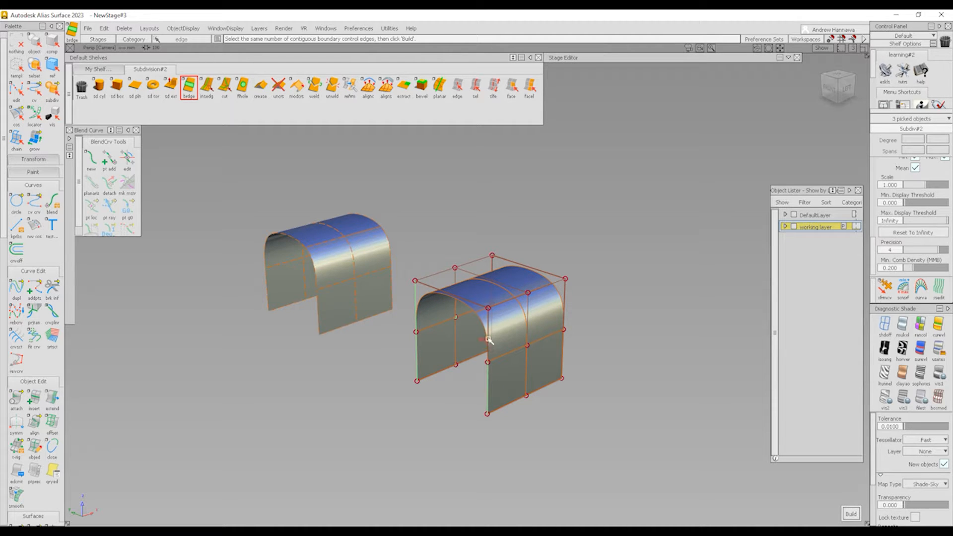
click(487, 339)
alt+shift+drag(487, 339, 435, 320)
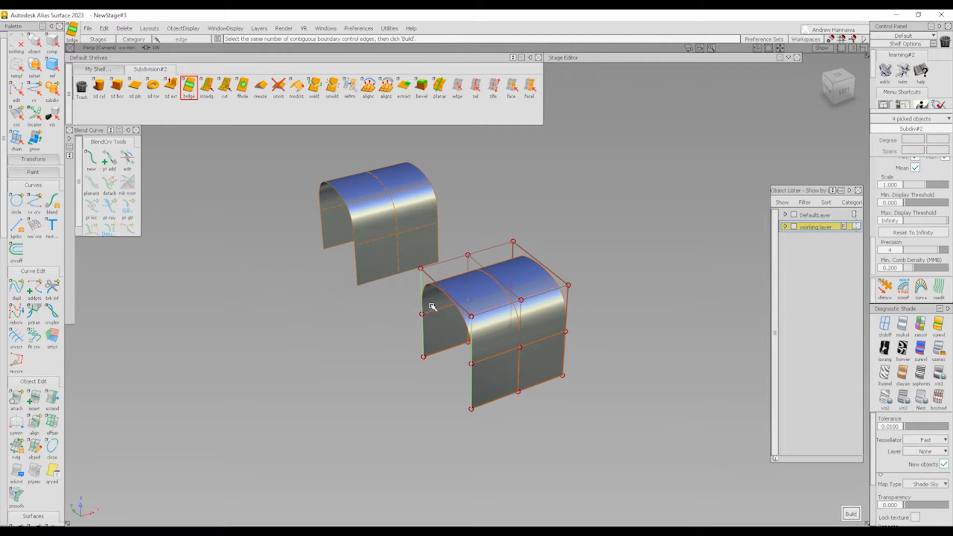
key(space)
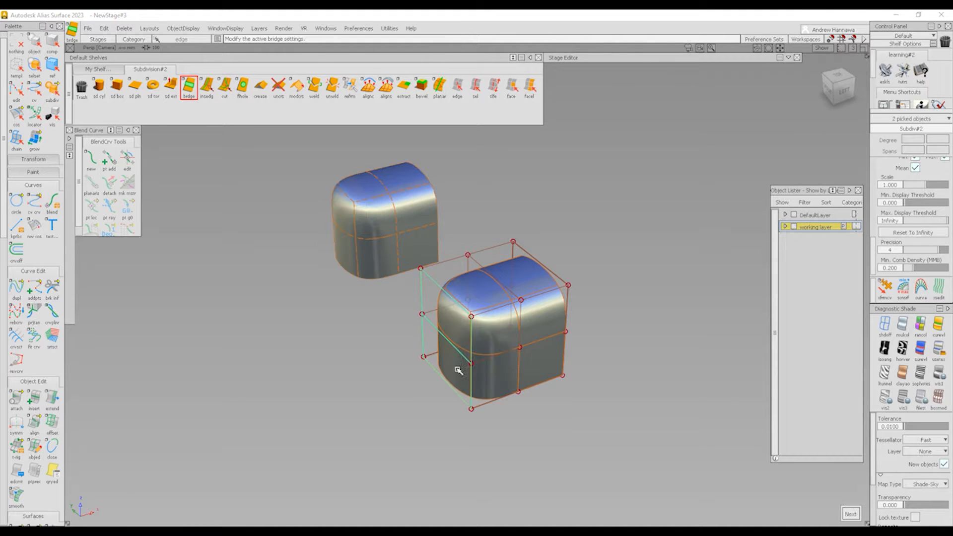
key(space)
Step: Pick the bottom and open-end vertical edge segments on both side planes, bridge them to close the box, and clear the selection
alt+shift+drag(624, 379, 605, 370)
click(615, 348)
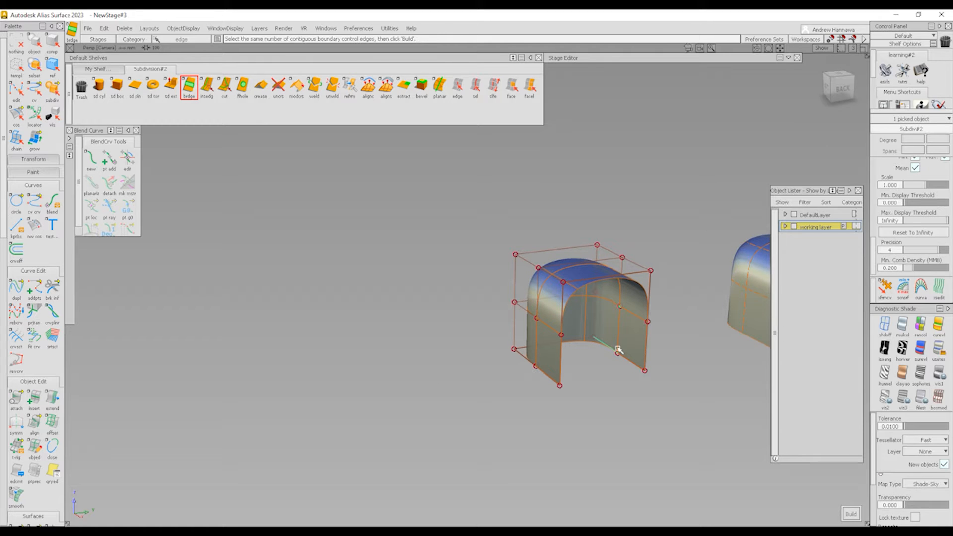
click(646, 346)
click(649, 295)
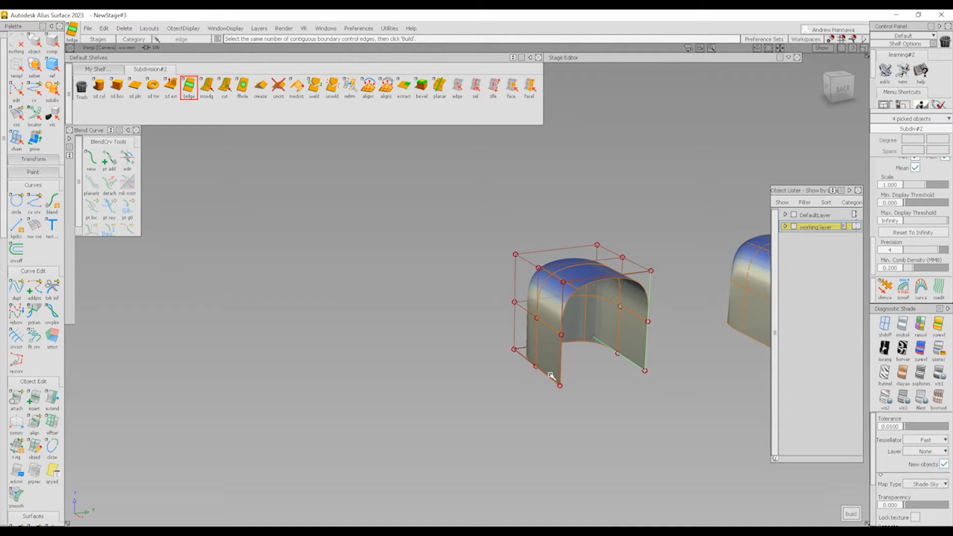
click(527, 356)
click(551, 376)
click(561, 350)
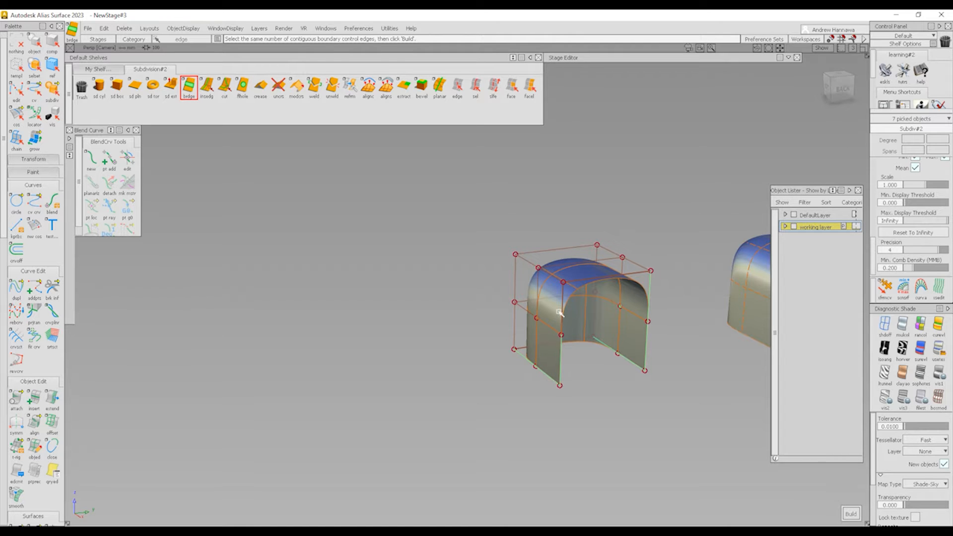
click(561, 308)
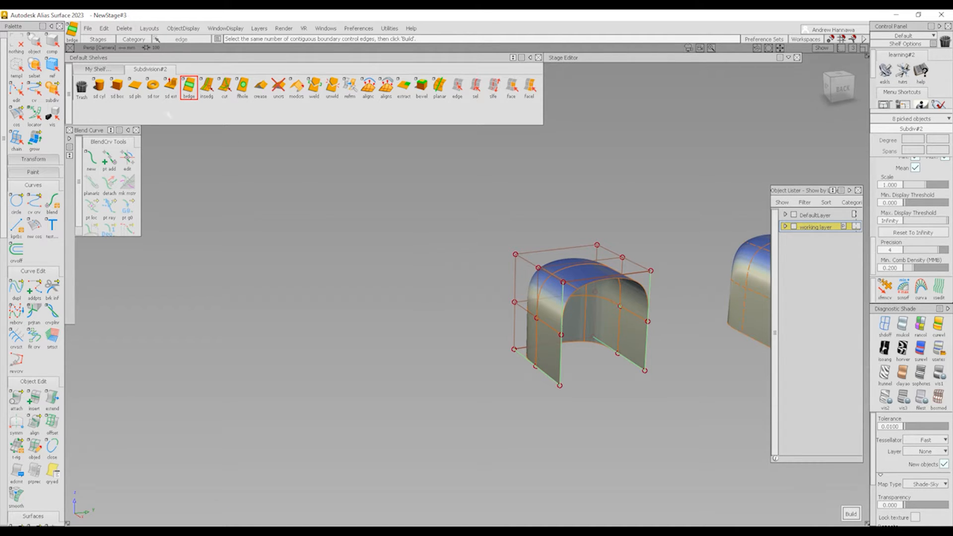
click(189, 88)
mouse_move(556, 359)
ctrl+shift+mouse_down()
mouse_move(574, 404)
mouse_move(725, 359)
mouse_move(632, 367)
mouse_move(609, 384)
ctrl+shift+mouse_up()
alt+shift+drag(337, 392, 470, 395)
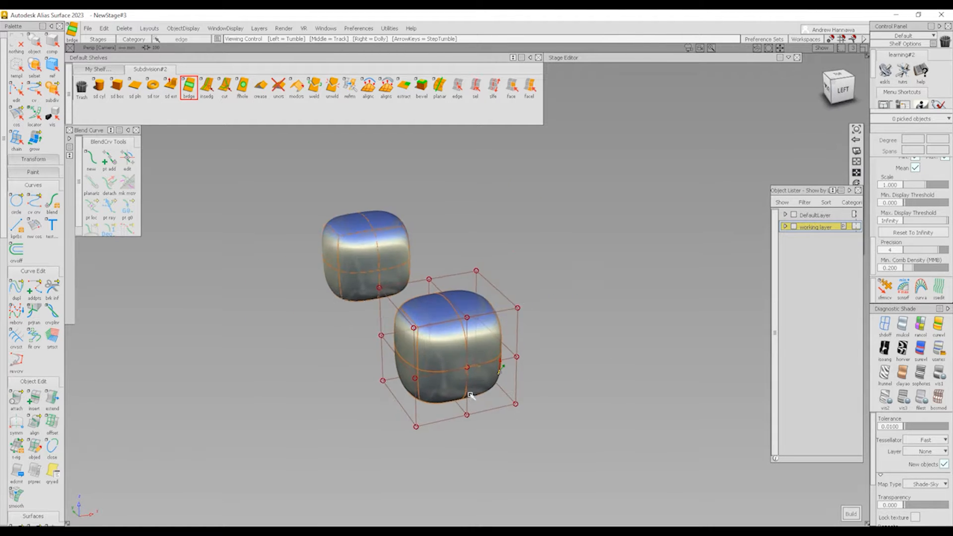
Step: Place a new subdivision plane beside the closed box in the left view and scale it up uniformly
click(135, 87)
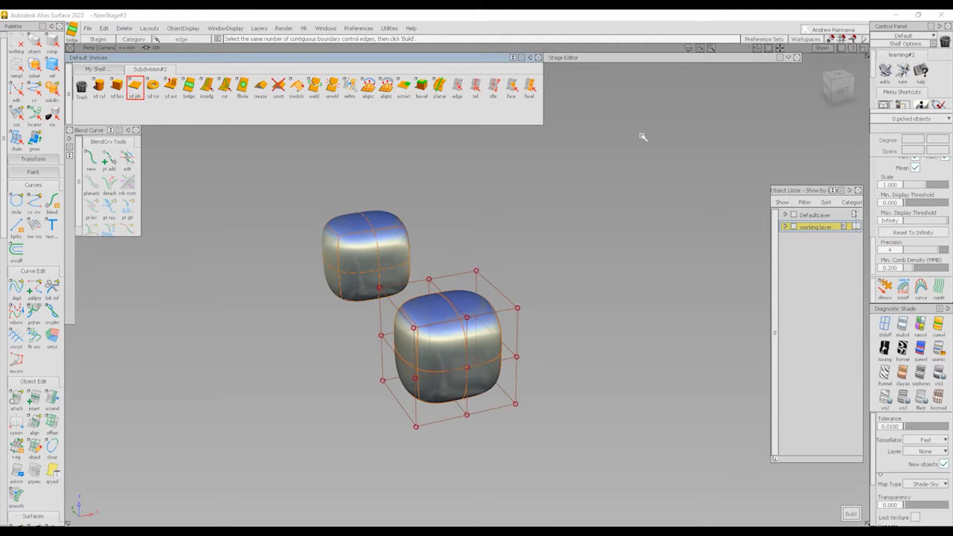
click(842, 89)
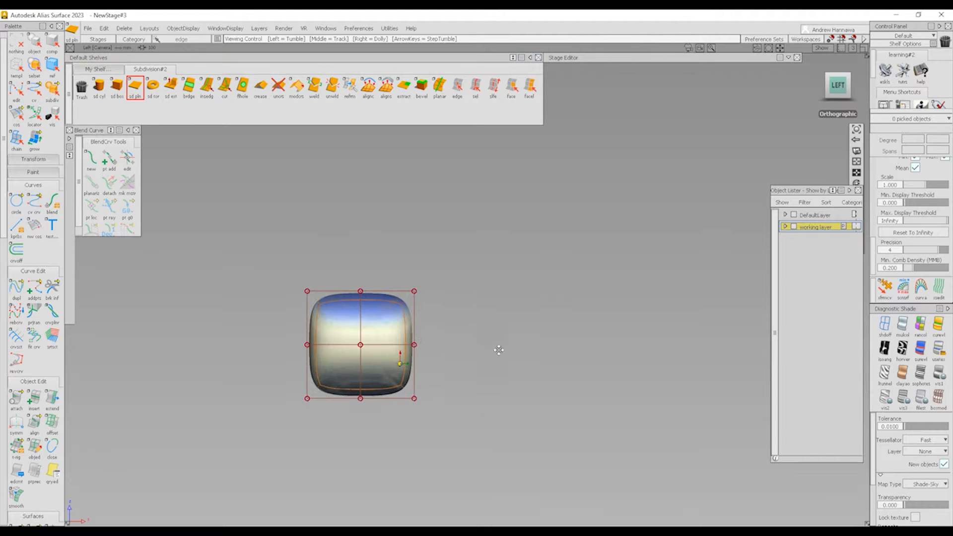
click(519, 347)
ctrl+shift+middle_drag(519, 348, 563, 389)
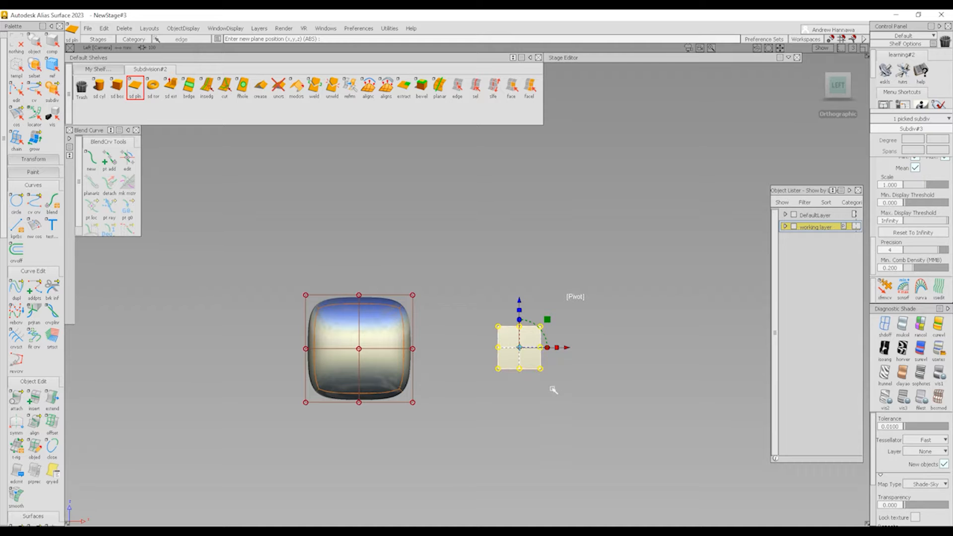
mouse_move(497, 391)
mouse_down()
mouse_move(566, 395)
mouse_move(578, 386)
mouse_move(553, 425)
mouse_move(556, 474)
mouse_up()
Step: Move the new plane sideways away from the symmetry plane in perspective and clear the selection
mouse_move(495, 391)
ctrl+shift+middle_down()
mouse_move(495, 325)
mouse_move(521, 367)
mouse_move(570, 398)
mouse_move(576, 423)
ctrl+shift+middle_up()
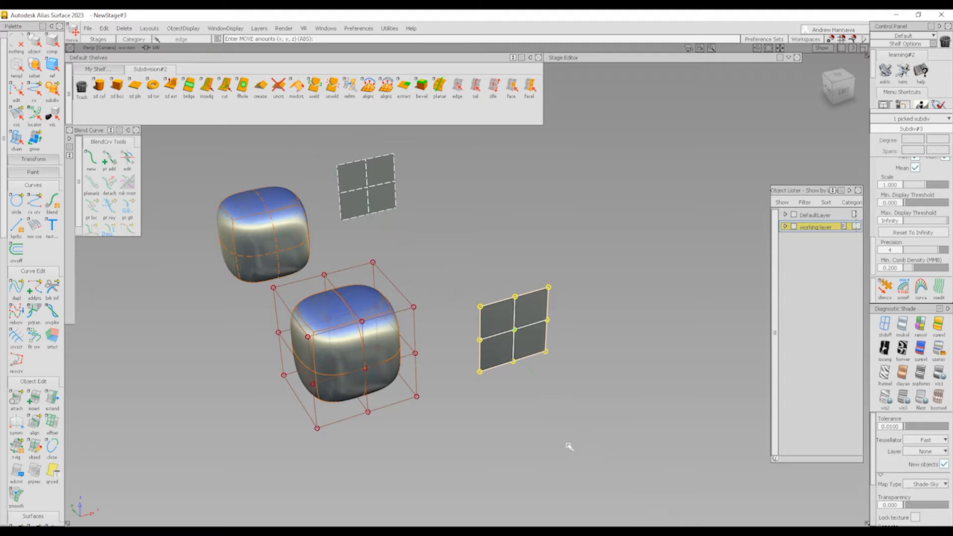
ctrl+shift+drag(569, 445, 566, 359)
alt+shift+drag(445, 347, 420, 322)
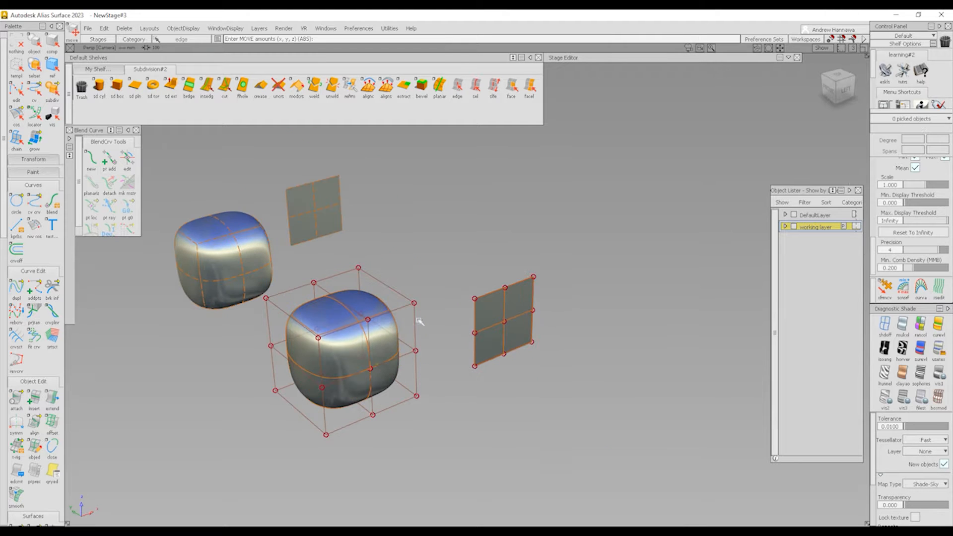
Step: Pick the new plane's two upper edge segments, extrude them horizontally toward the symmetry plane in Global orientation, and clear the selection
click(457, 87)
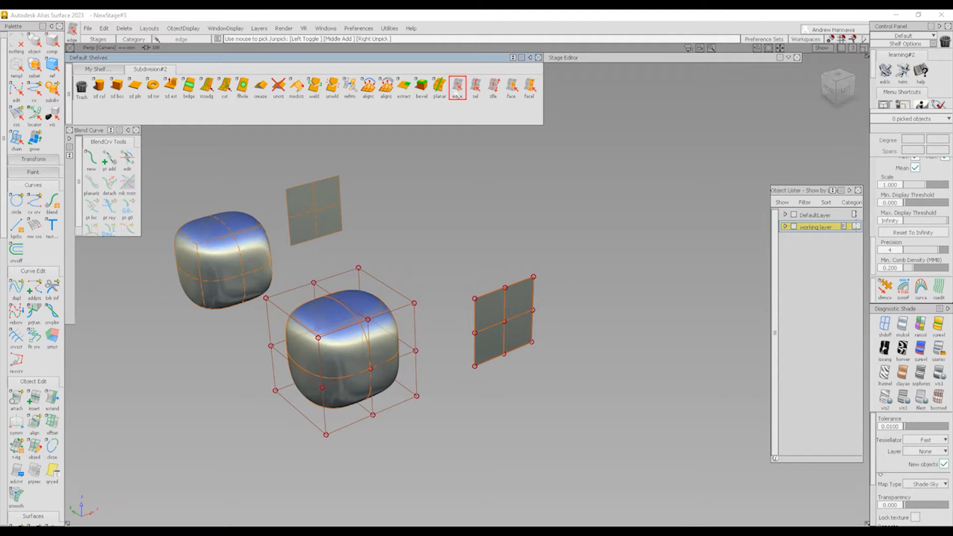
click(492, 293)
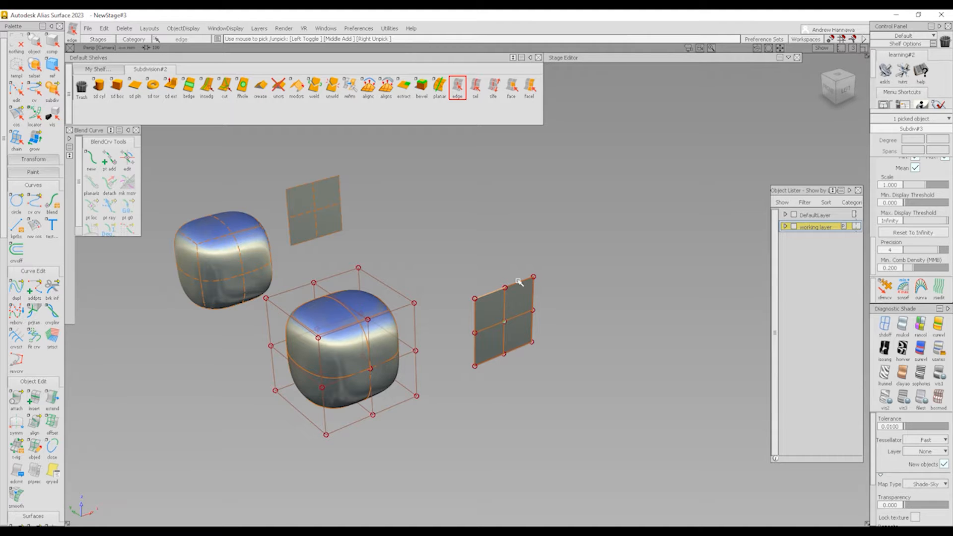
click(518, 282)
click(172, 88)
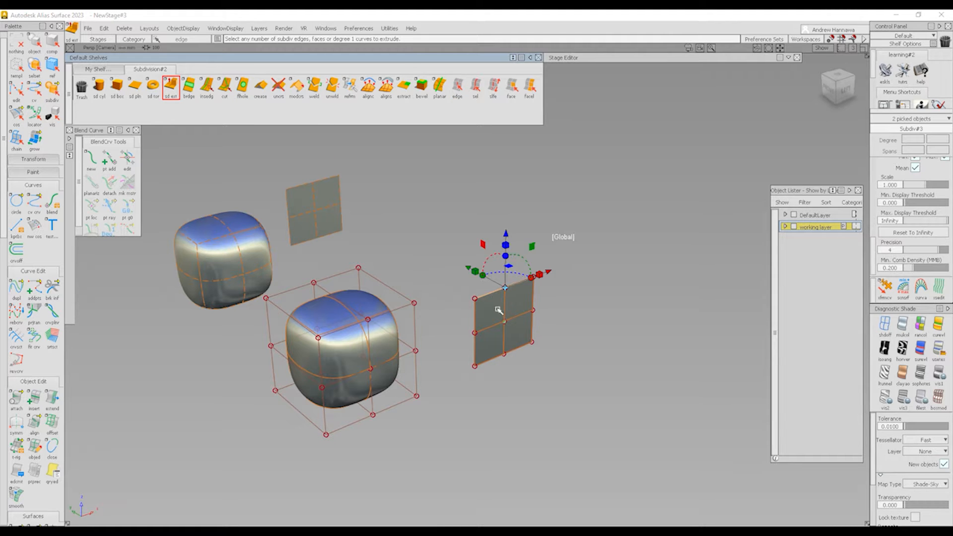
click(561, 241)
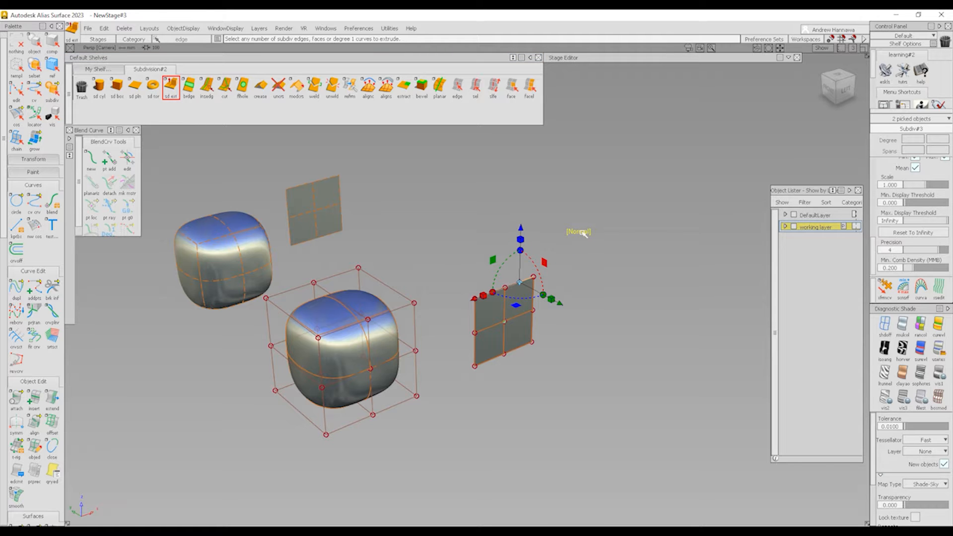
click(580, 231)
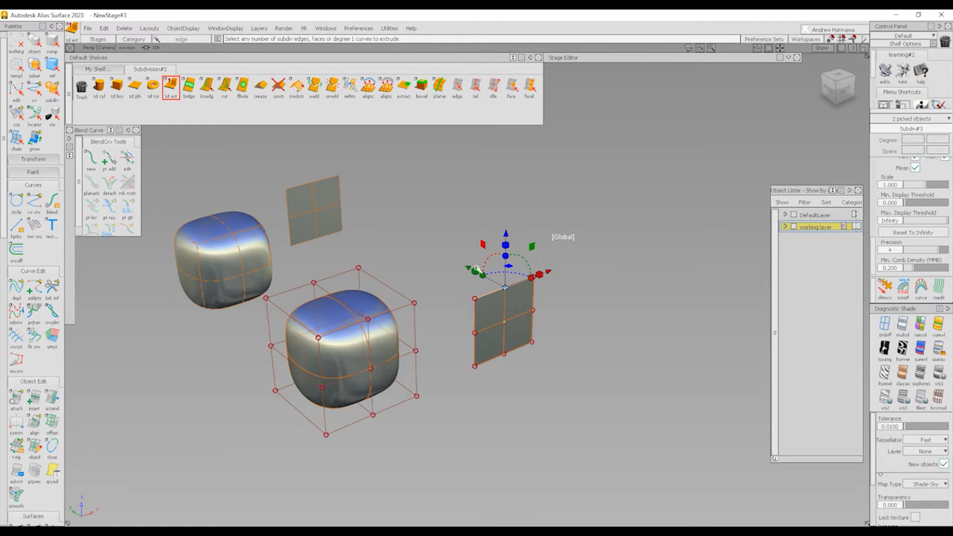
drag(475, 264, 448, 249)
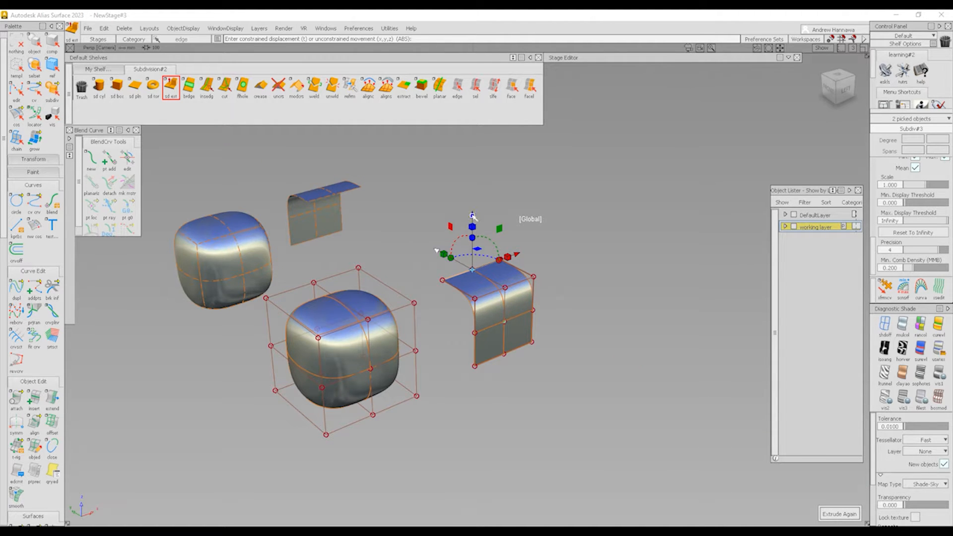
mouse_move(473, 216)
mouse_down()
mouse_move(472, 186)
mouse_move(473, 225)
mouse_move(472, 214)
mouse_up()
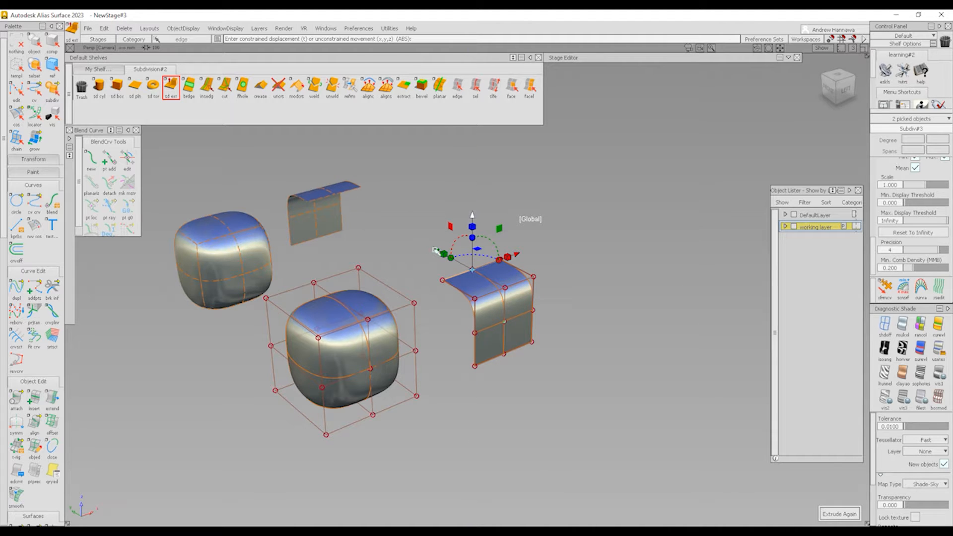
drag(435, 251, 412, 237)
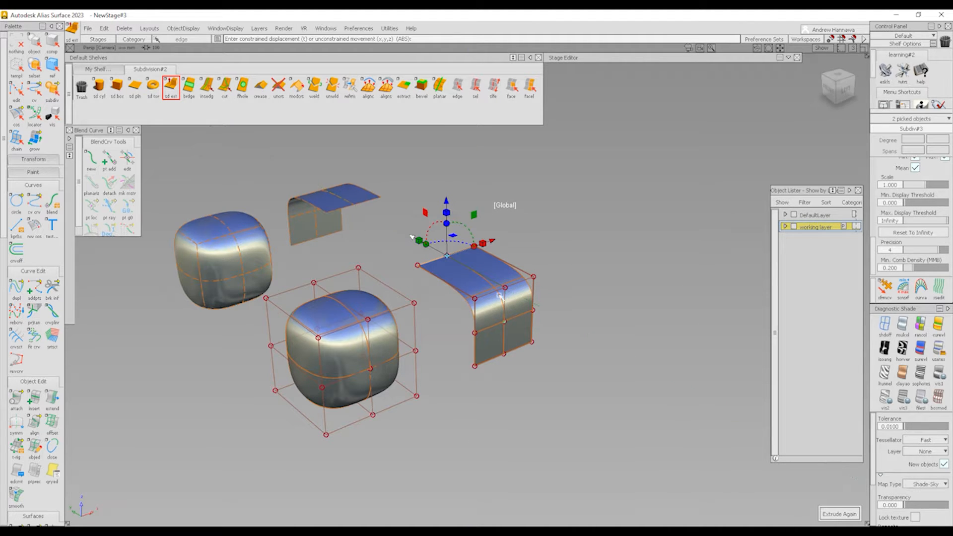
click(490, 322)
click(509, 360)
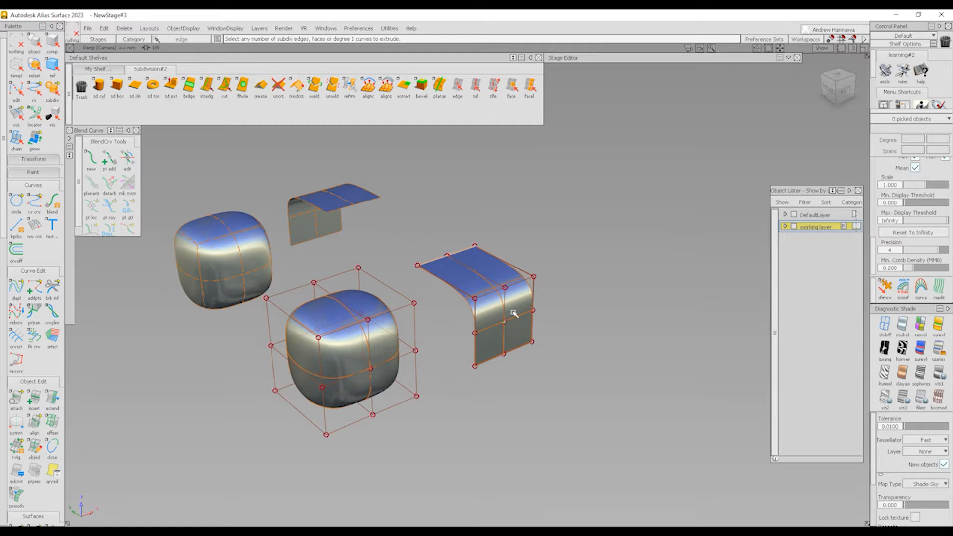
Step: Pick face Subdiv#2.f11 on the closed box's front end and extrude it outward along the global X axis
alt+shift+right_drag(516, 372, 546, 369)
alt+shift+drag(546, 370, 468, 334)
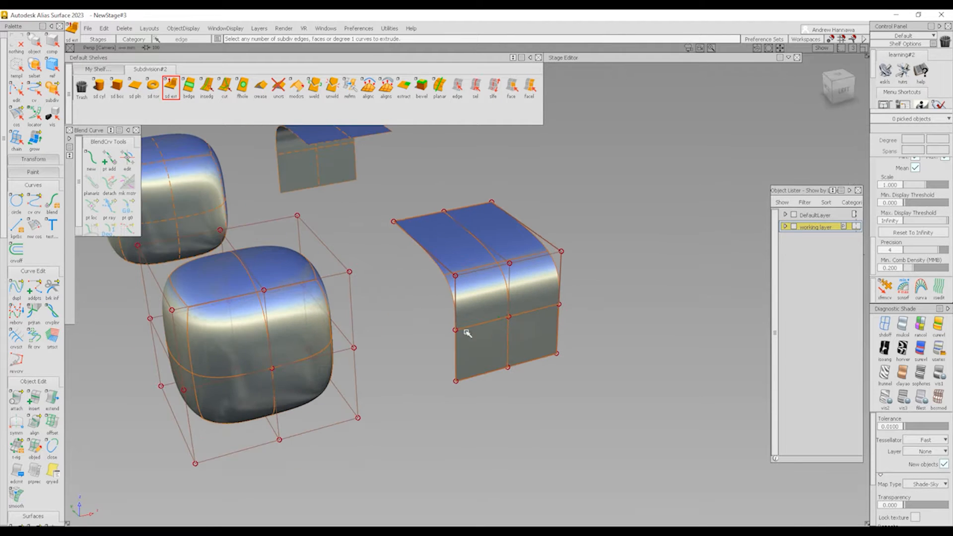
alt+shift+drag(511, 283, 454, 348)
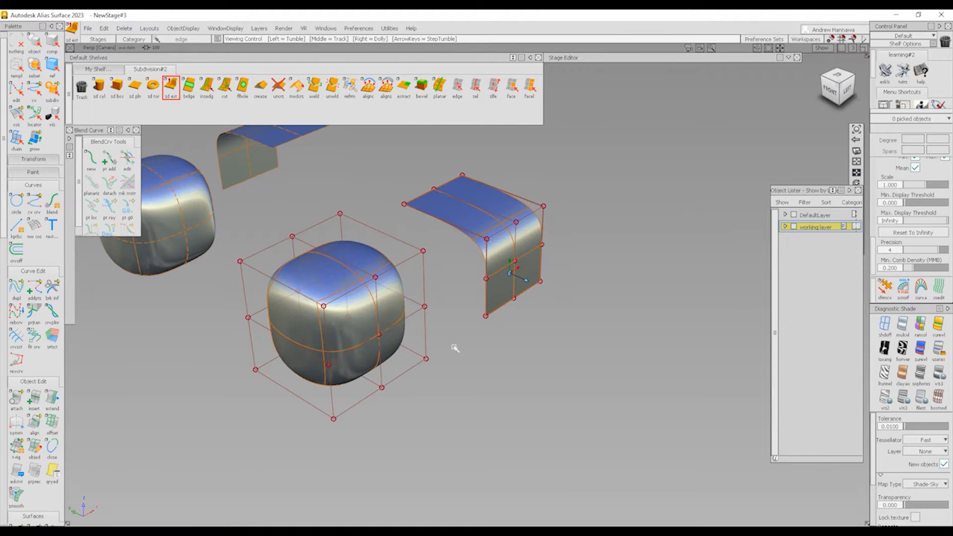
click(511, 86)
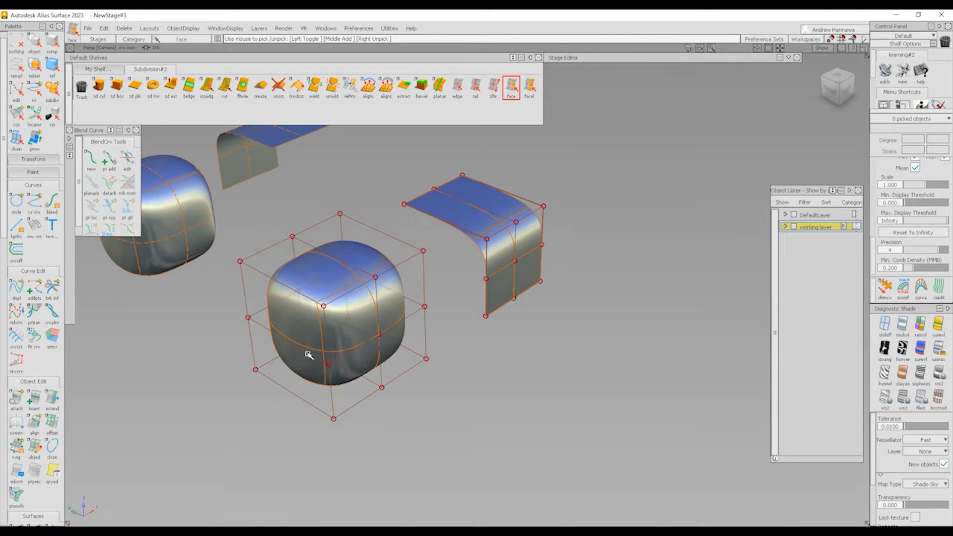
alt+shift+middle_drag(318, 373, 416, 349)
click(385, 293)
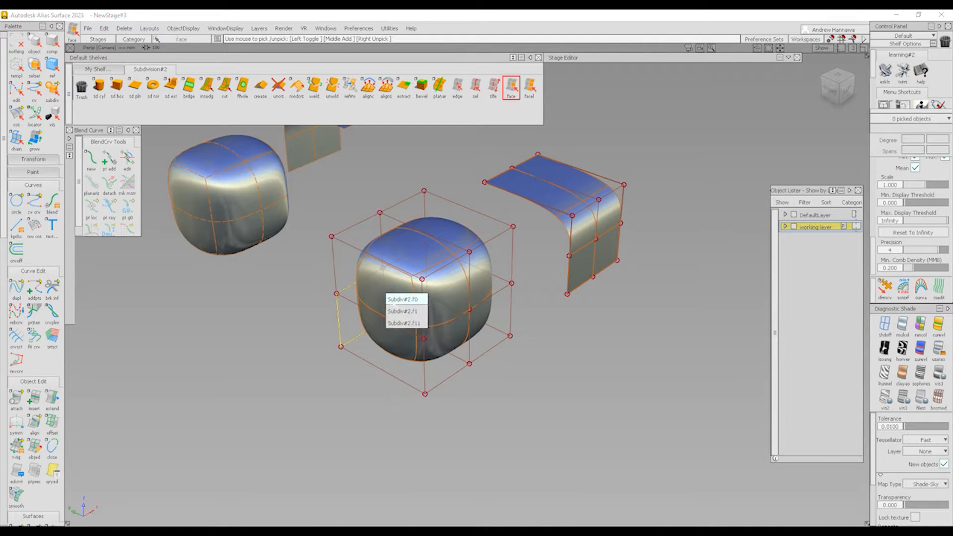
click(394, 324)
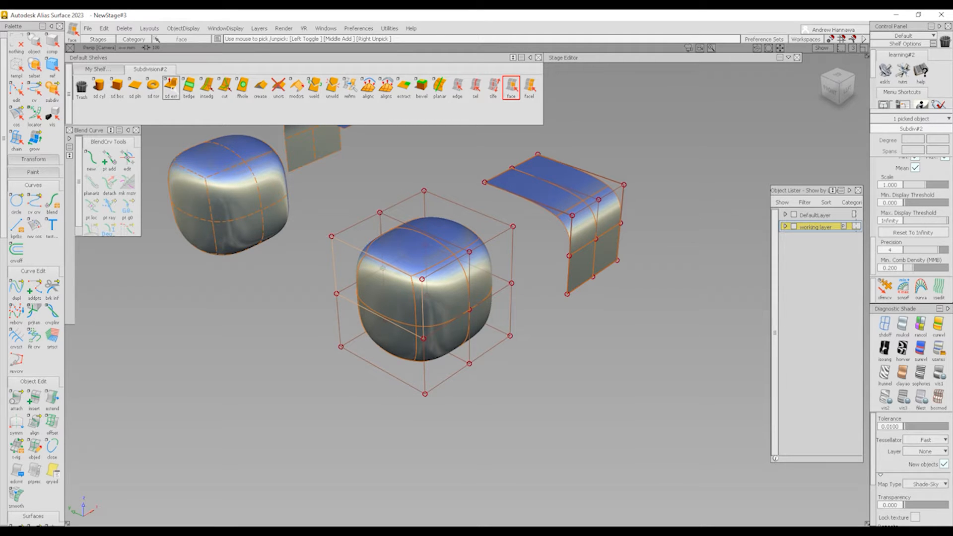
click(171, 86)
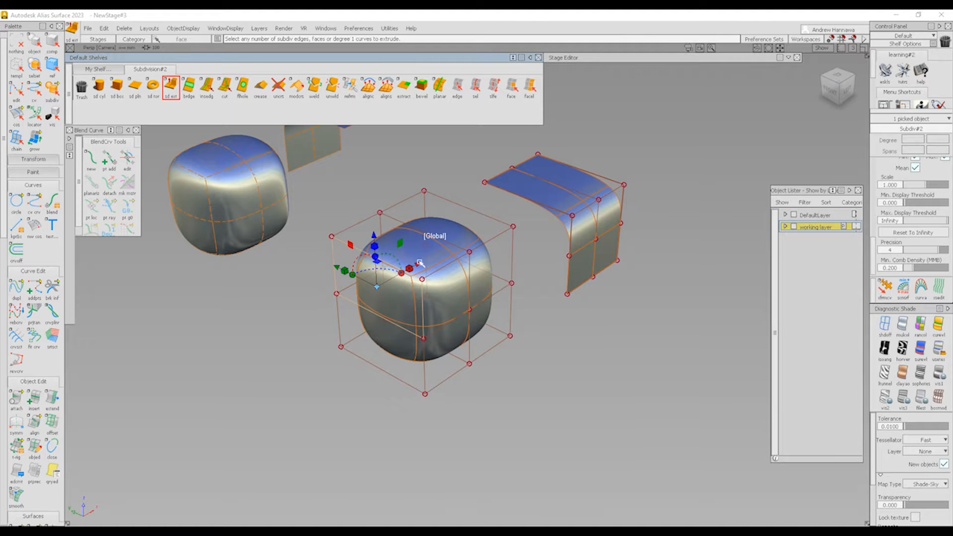
drag(420, 263, 354, 312)
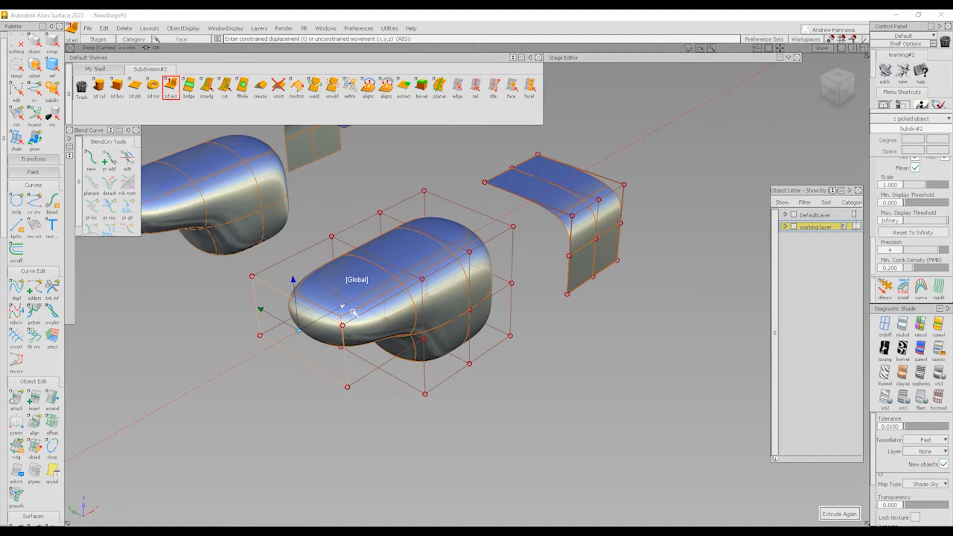
Step: Examine the extruded shape in box mode and undo the single-face extrusion on the closed box's front end
alt+shift+right_drag(397, 463, 381, 330)
alt+shift+middle_drag(381, 330, 397, 317)
ctrl+shift+drag(501, 357, 497, 396)
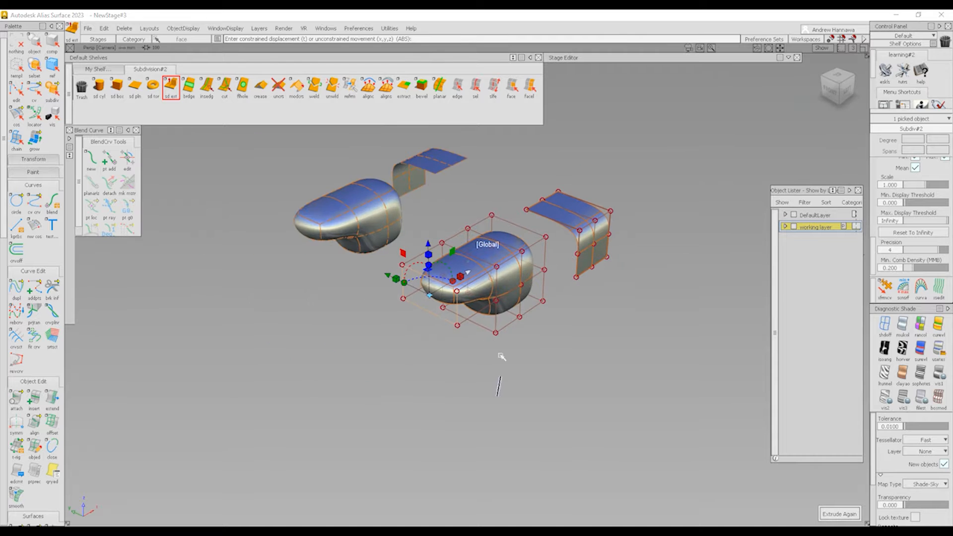
alt+shift+right_drag(501, 357, 487, 330)
mouse_move(487, 330)
alt+shift+mouse_down()
mouse_move(355, 283)
mouse_move(504, 288)
mouse_move(538, 303)
alt+shift+mouse_up()
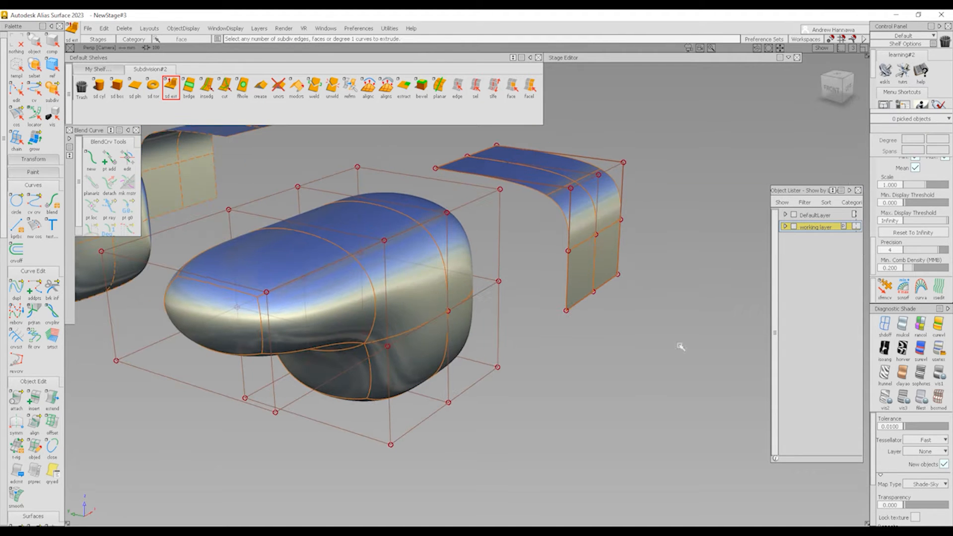
key(1)
alt+shift+drag(538, 372, 445, 344)
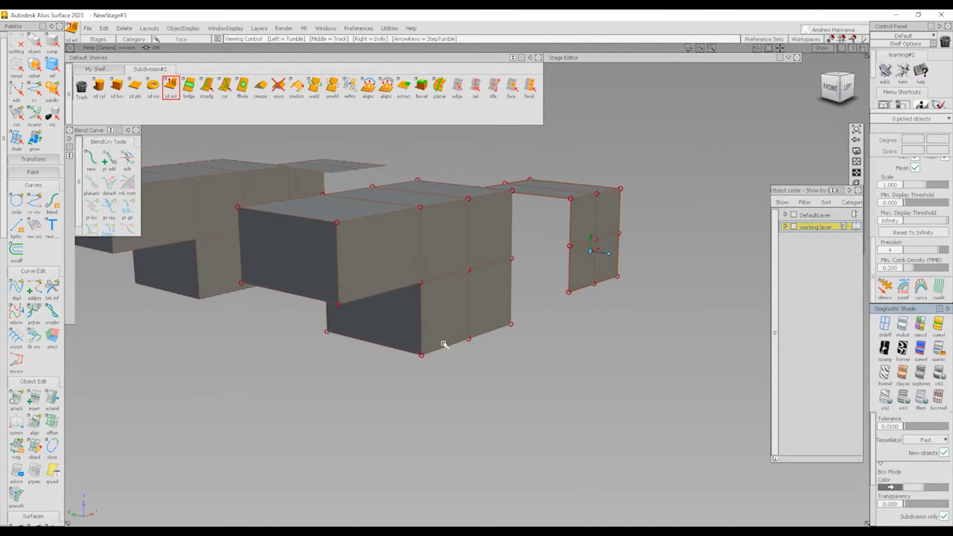
alt+shift+middle_drag(448, 309, 511, 355)
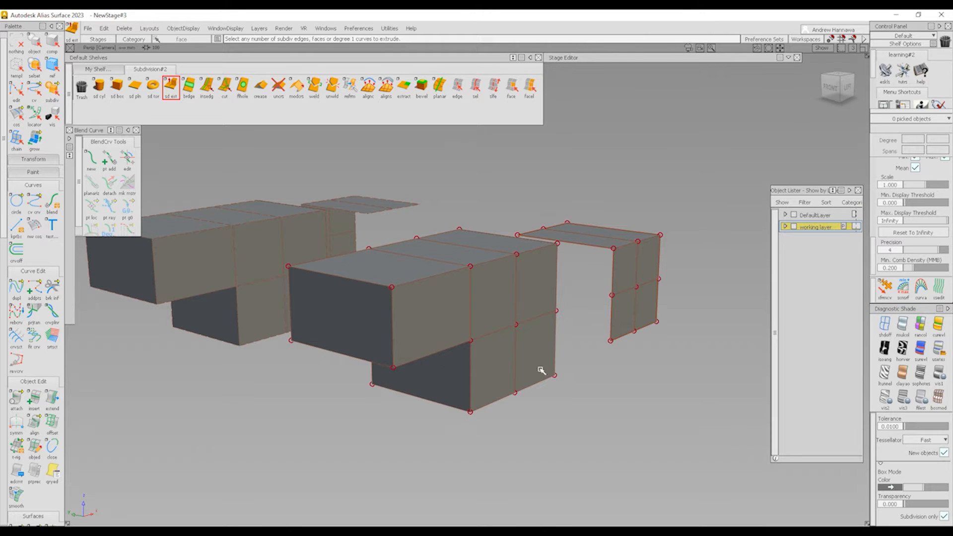
key(ctrl+z)
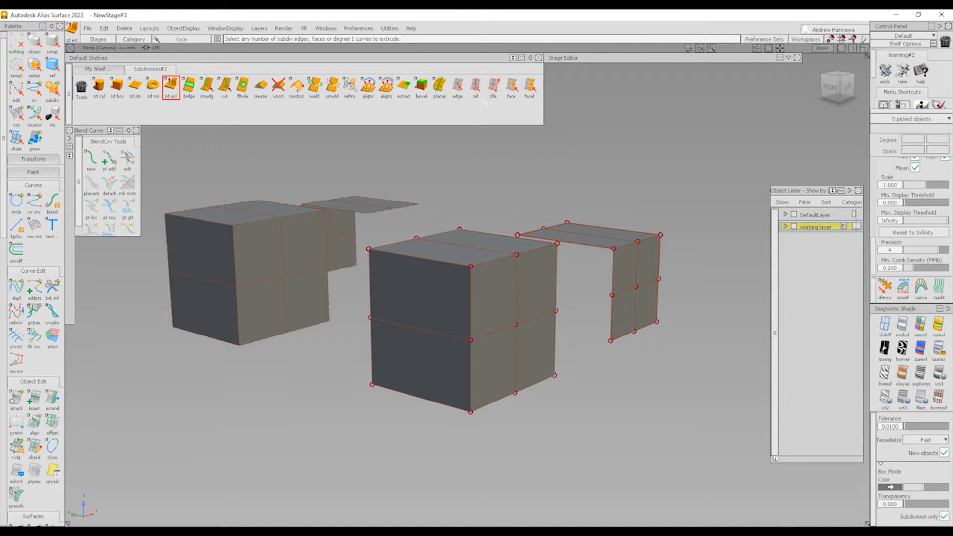
Step: Pick the upper and lower faces of the box's front end, extrude them together outward along the global X axis, and clear the selection
click(511, 87)
click(428, 301)
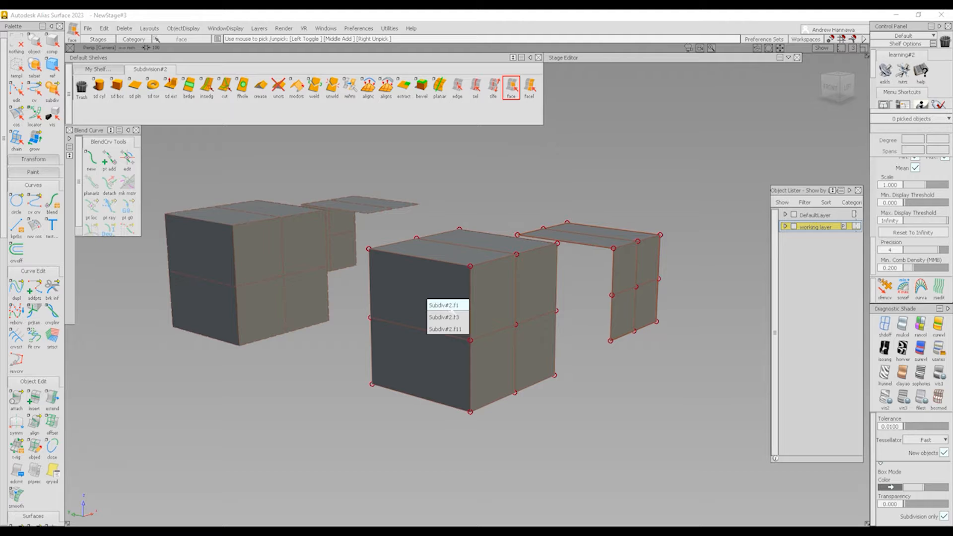
click(444, 305)
click(441, 379)
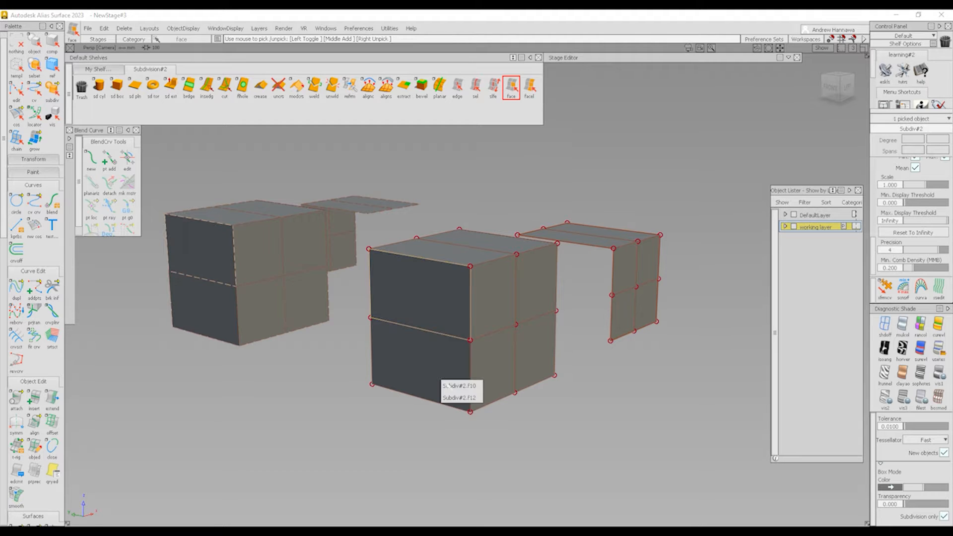
click(450, 392)
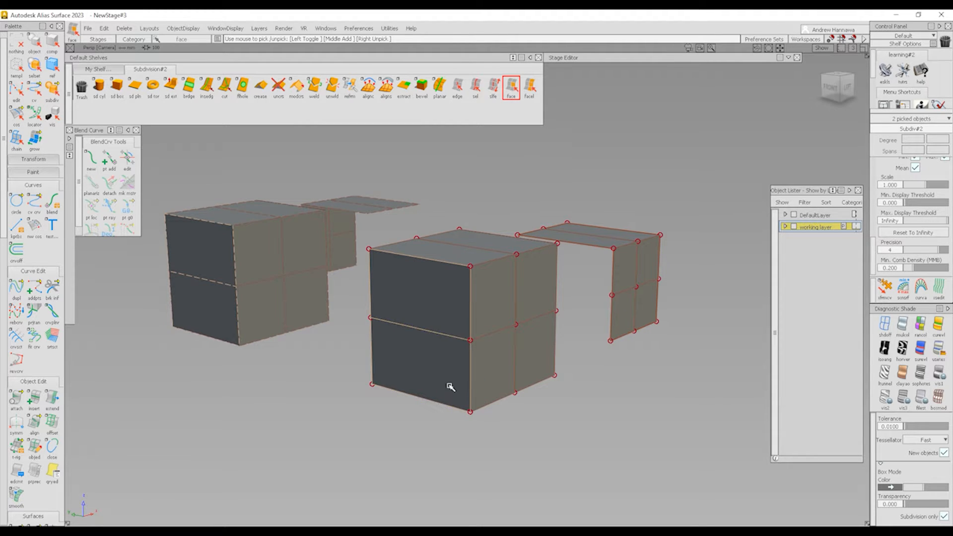
click(171, 87)
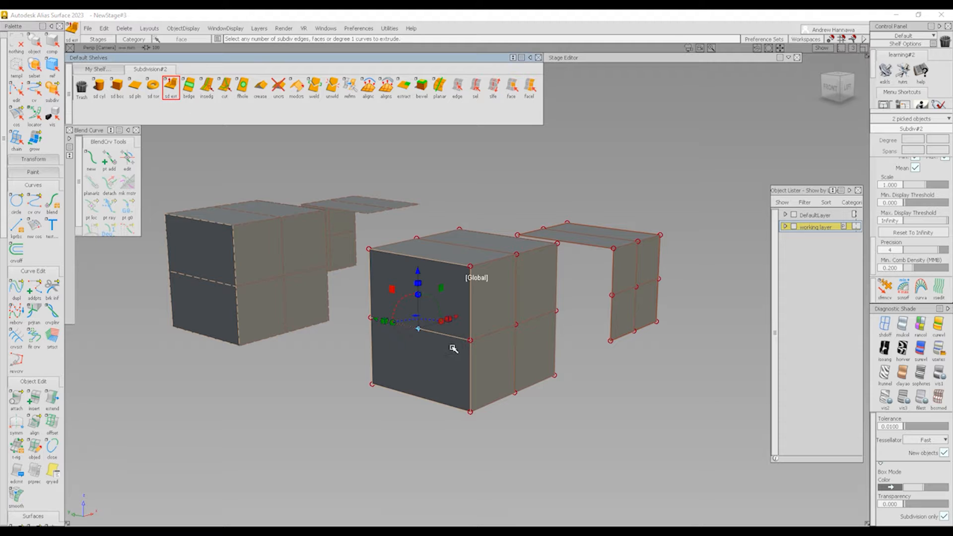
drag(454, 315, 406, 347)
click(596, 411)
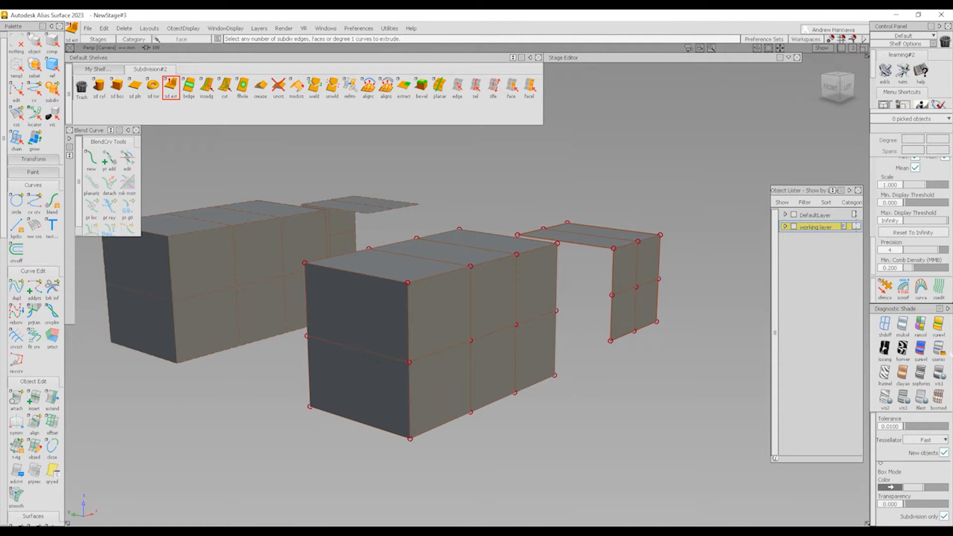
Step: Restore the smooth reflective shading and examine the lengthened box and its mirrored copy
click(938, 349)
alt+shift+drag(557, 336, 553, 373)
ctrl+shift+drag(457, 403, 453, 348)
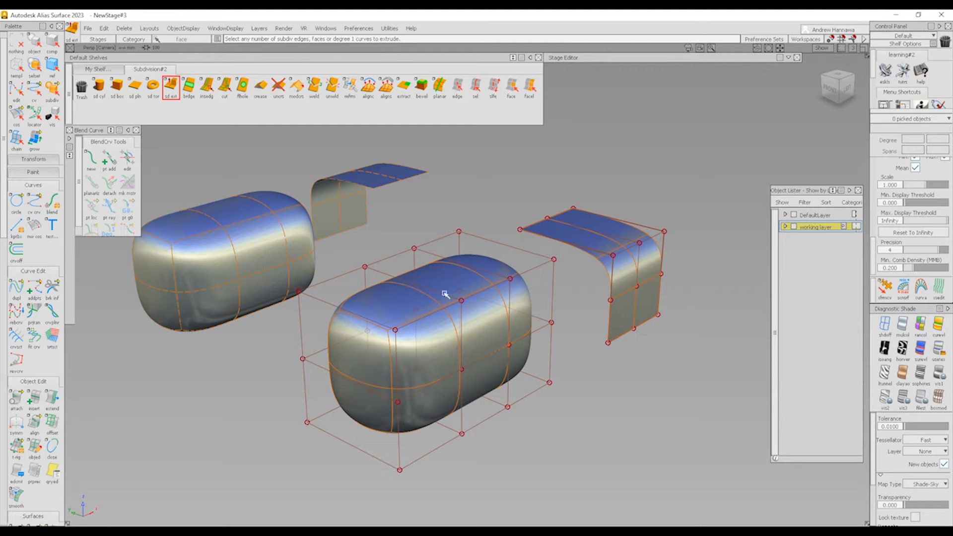
alt+shift+drag(461, 406, 346, 351)
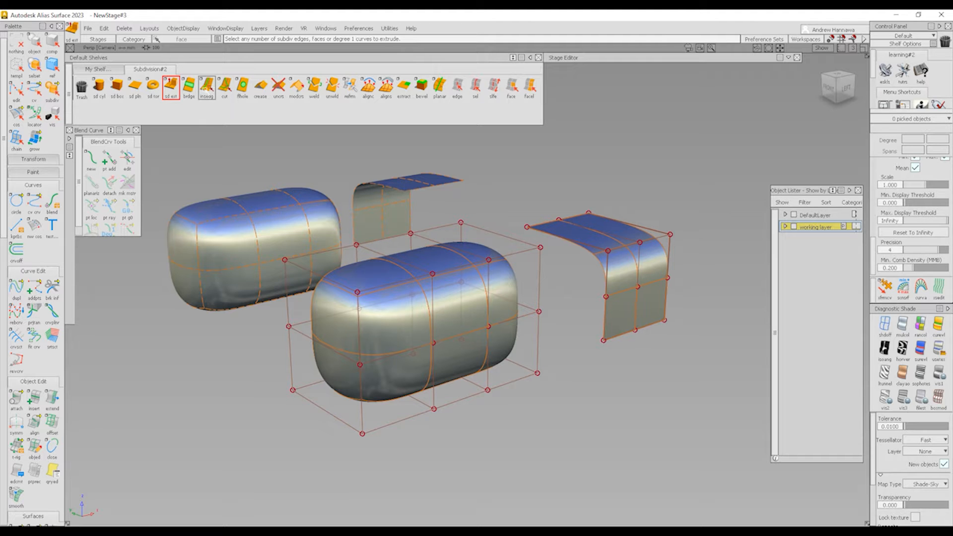
Step: Insert a perpendicular edge loop around the box's extruded front section with Subdiv Insert Edge and check it in box mode
click(207, 88)
alt+shift+drag(391, 303, 352, 350)
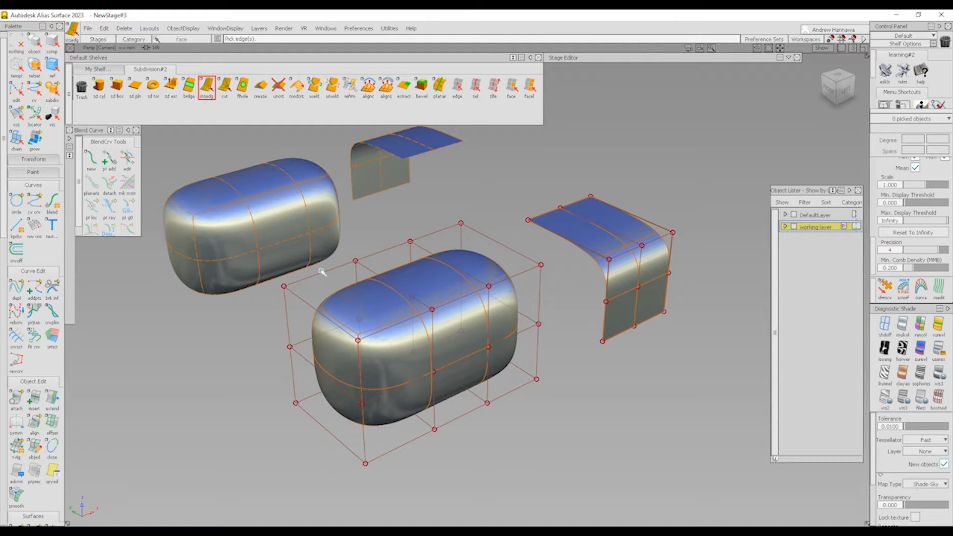
double_click(209, 91)
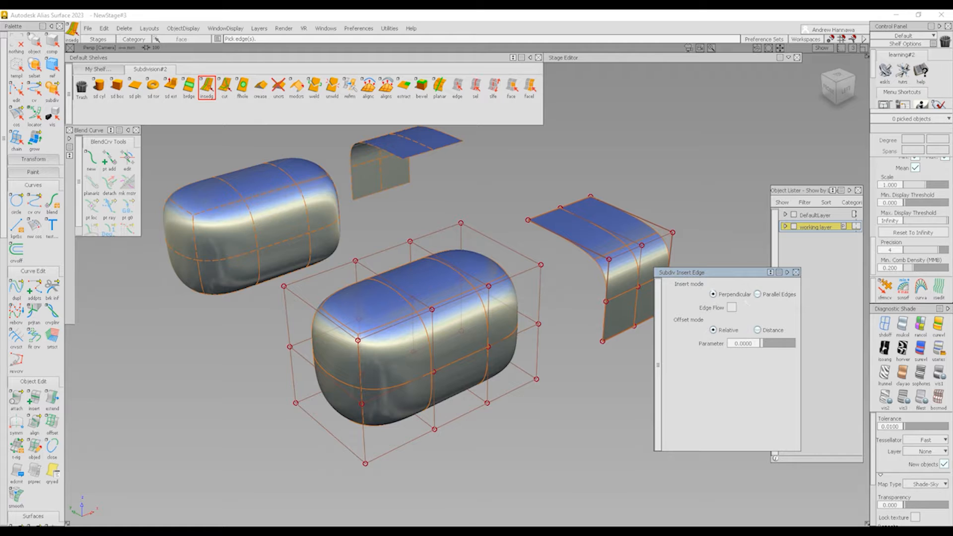
click(796, 272)
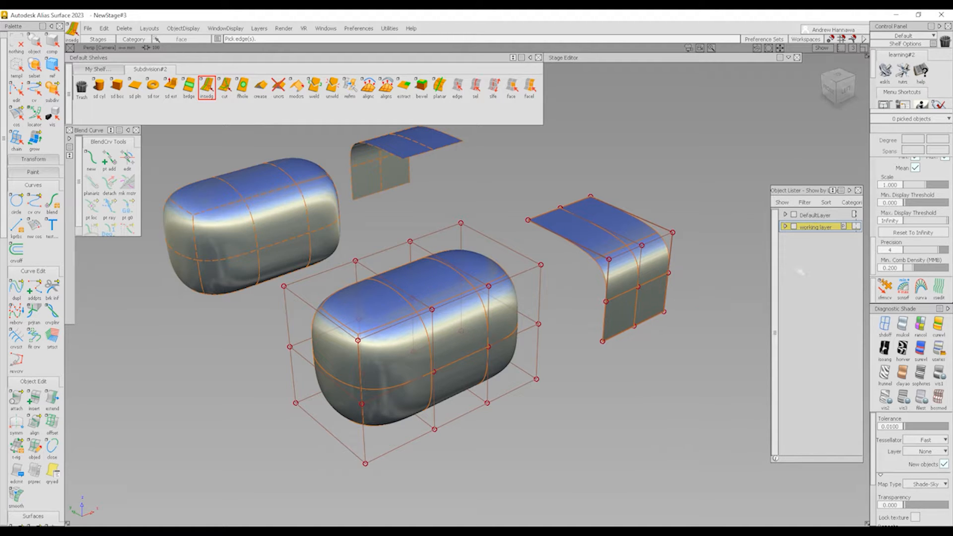
click(319, 275)
drag(321, 278, 341, 280)
alt+shift+drag(462, 389, 517, 259)
click(938, 397)
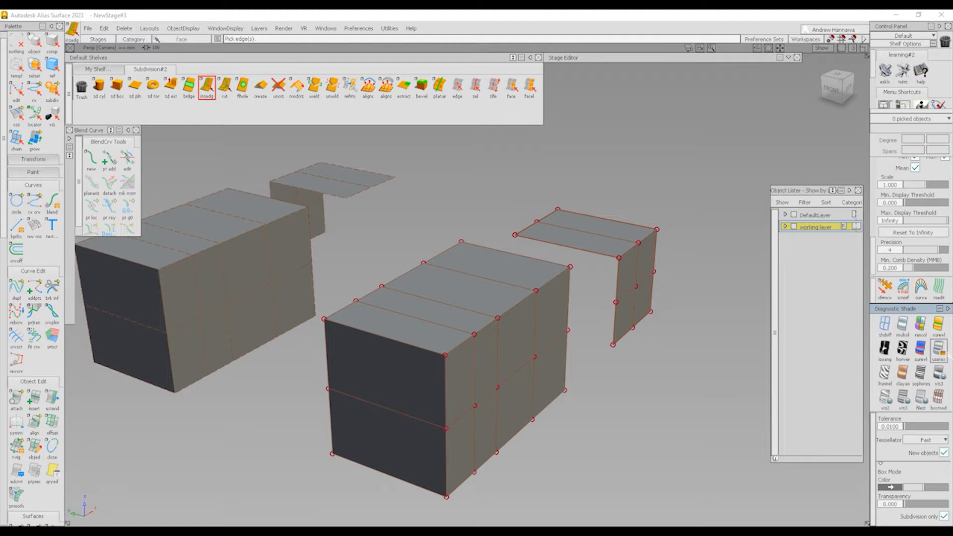
click(941, 354)
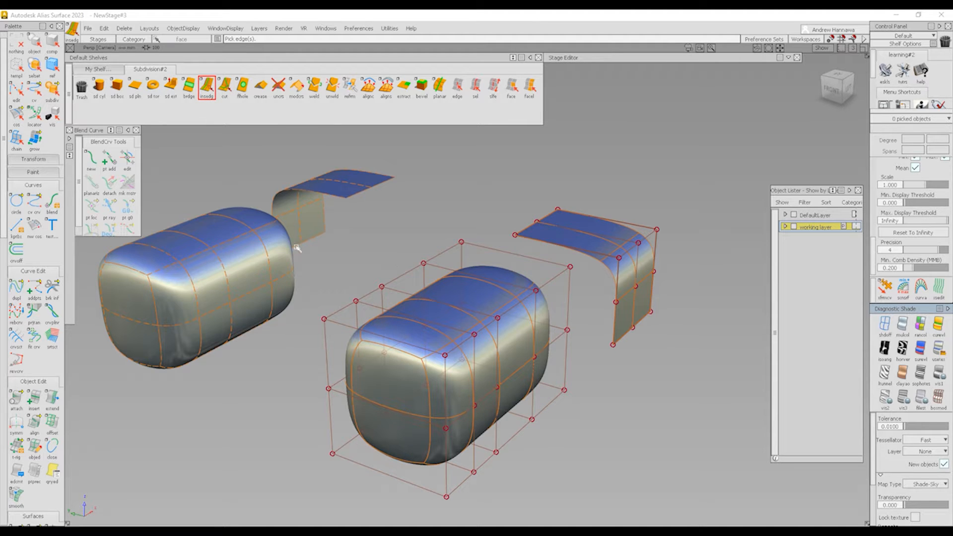
Step: Cut across the box's top face from the inner upper edge to the outer upper edge, just behind the extruded section
click(225, 87)
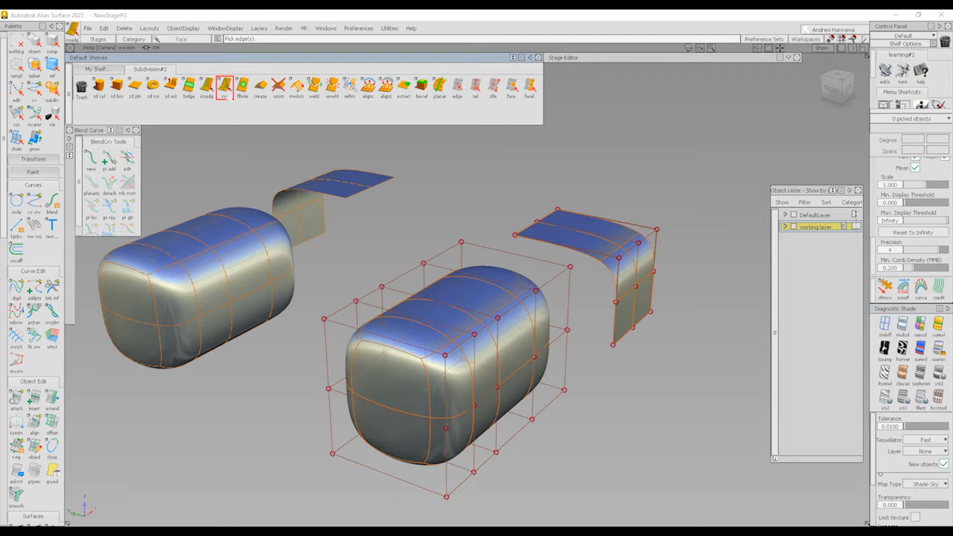
mouse_move(385, 246)
alt+shift+mouse_down()
mouse_move(389, 278)
mouse_move(396, 262)
alt+shift+mouse_up()
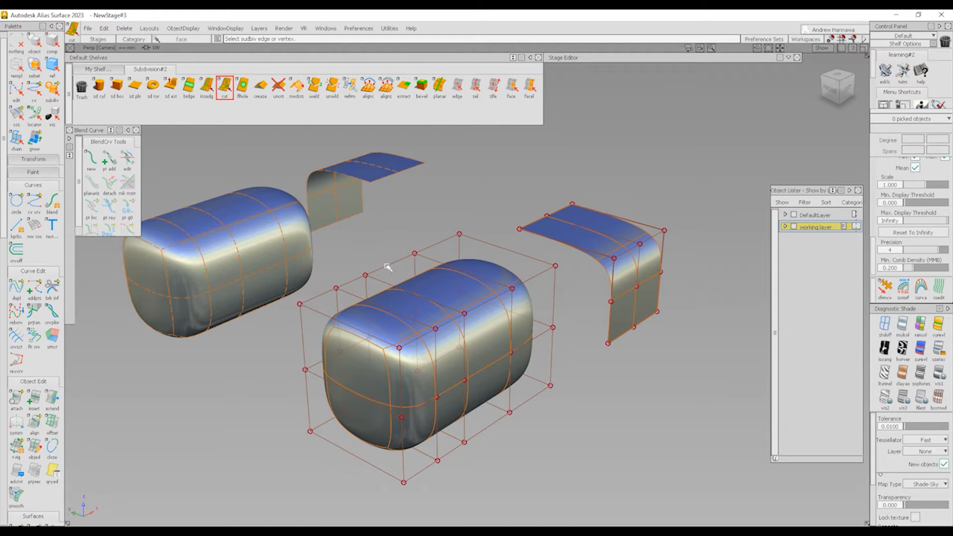
click(391, 265)
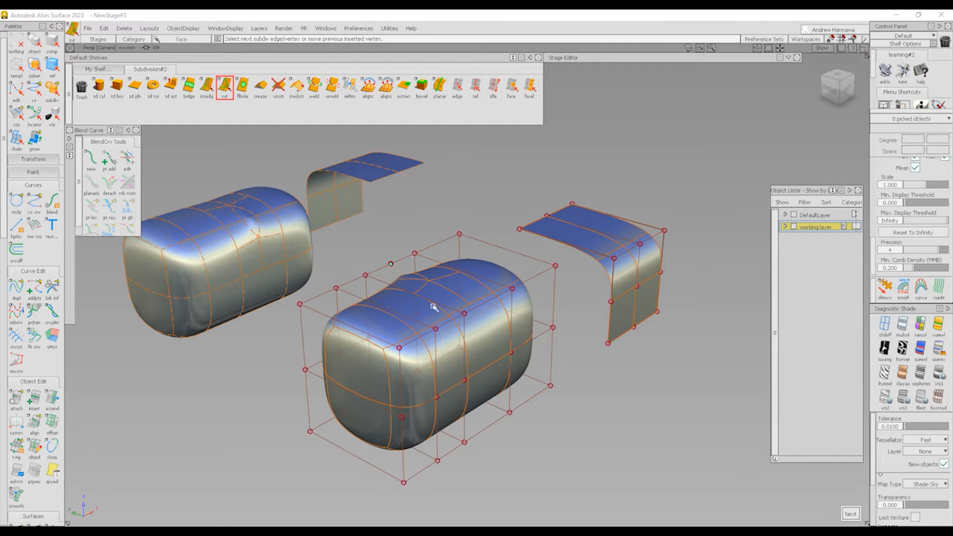
click(486, 301)
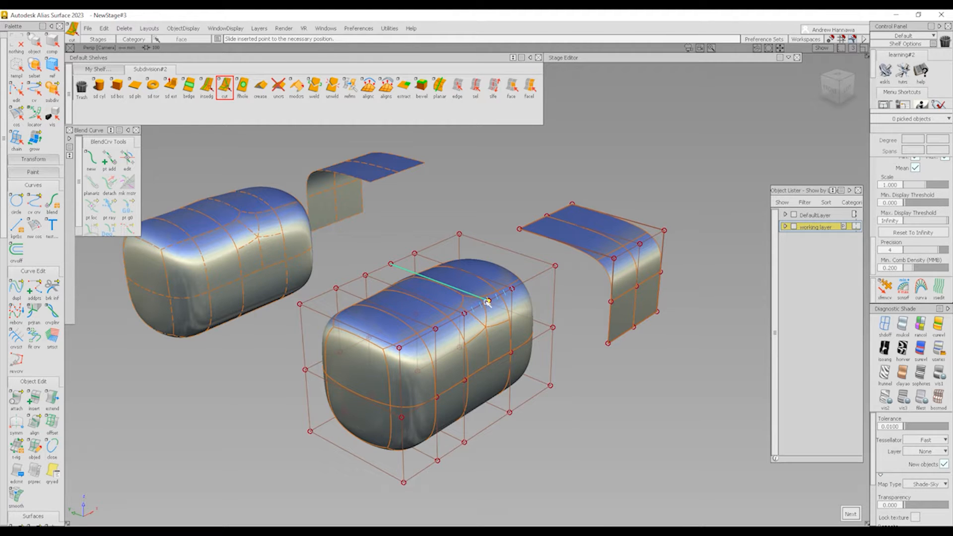
key(space)
Step: Continue the cut from its outer top vertex straight down the box's side to the bottom edge and finish it
alt+shift+drag(445, 288, 362, 272)
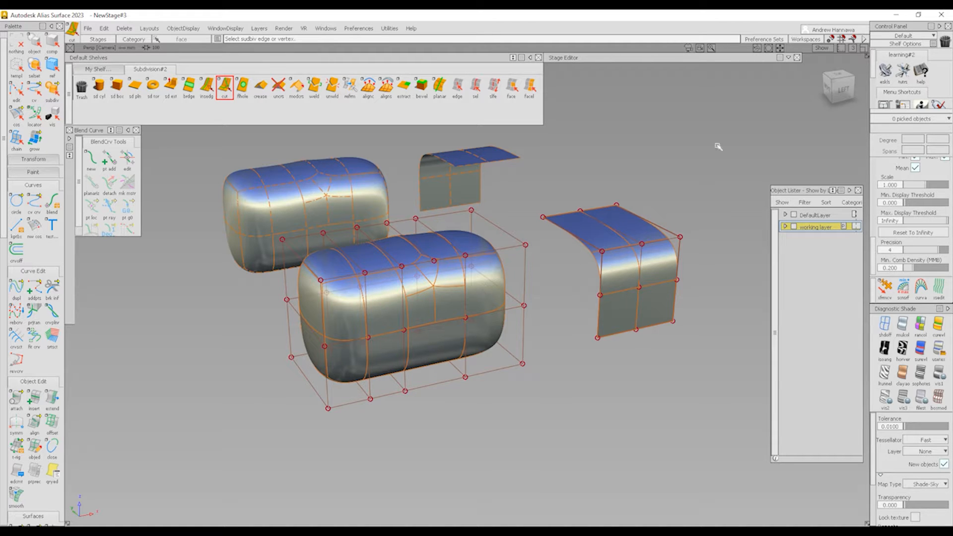
click(839, 88)
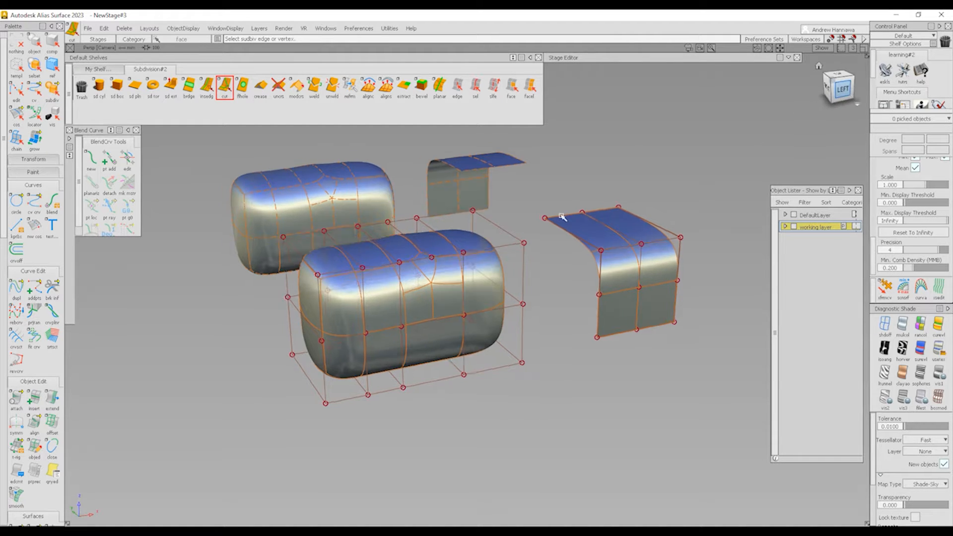
alt+shift+drag(436, 243, 367, 235)
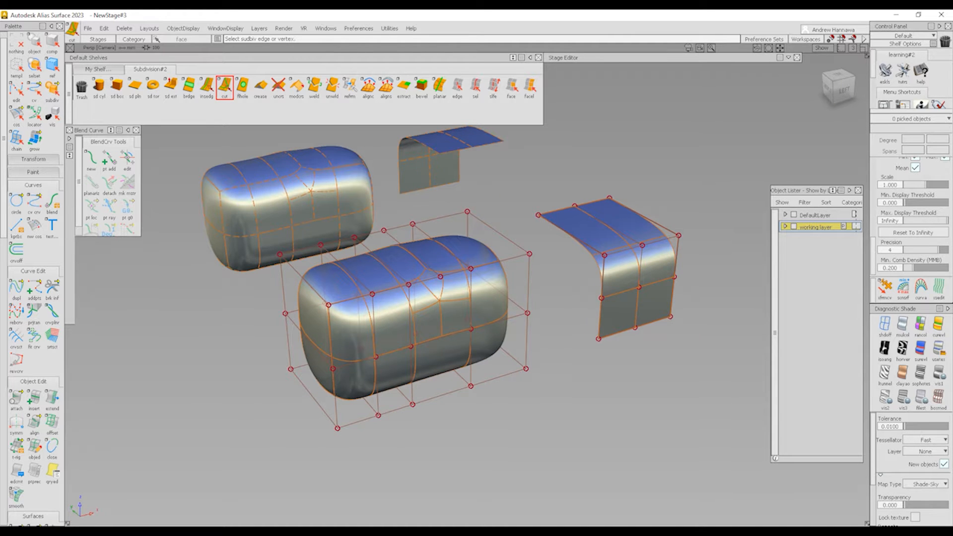
click(440, 276)
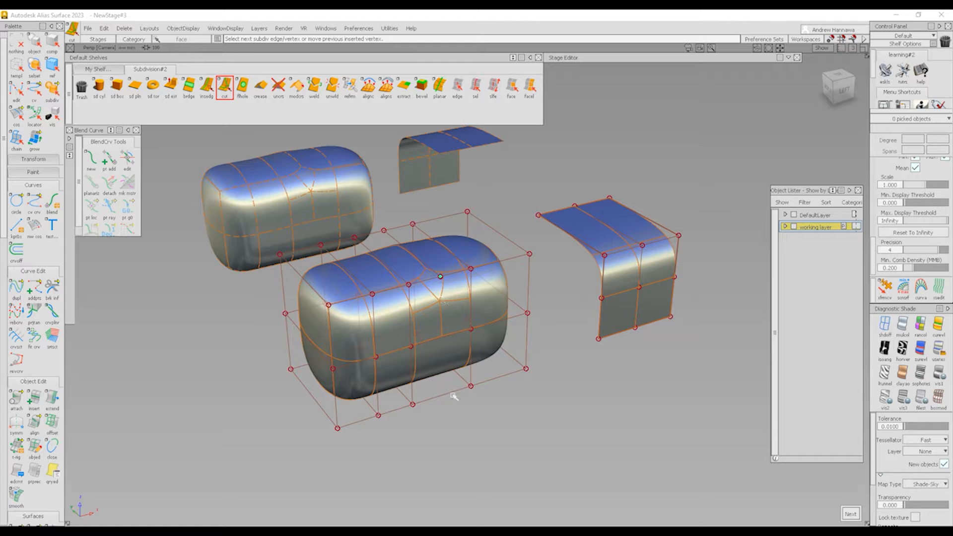
alt+shift+drag(434, 378, 490, 401)
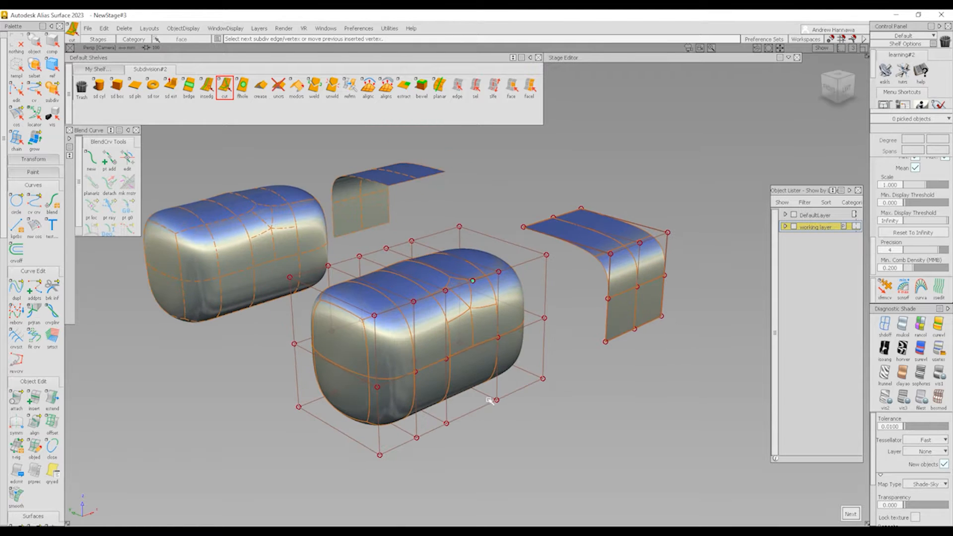
click(473, 411)
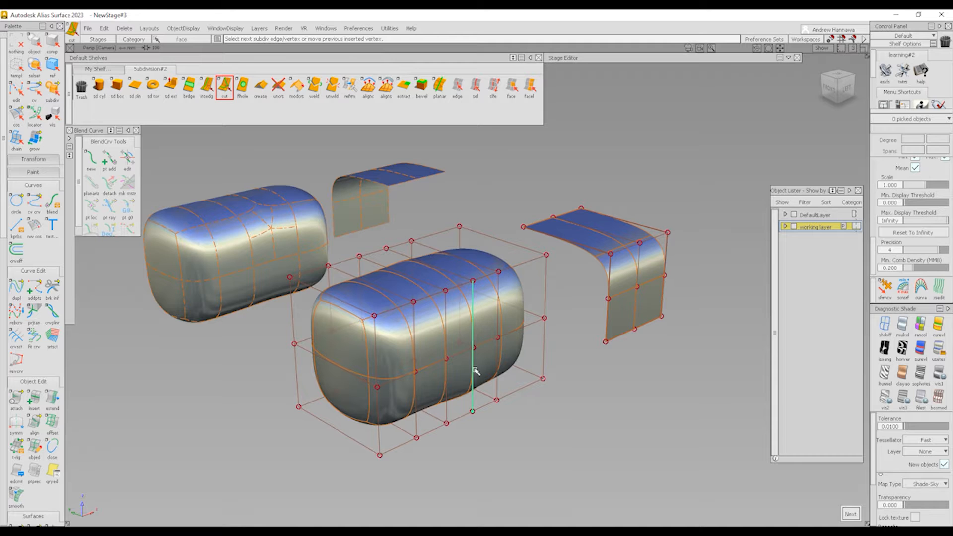
alt+shift+drag(531, 392, 424, 255)
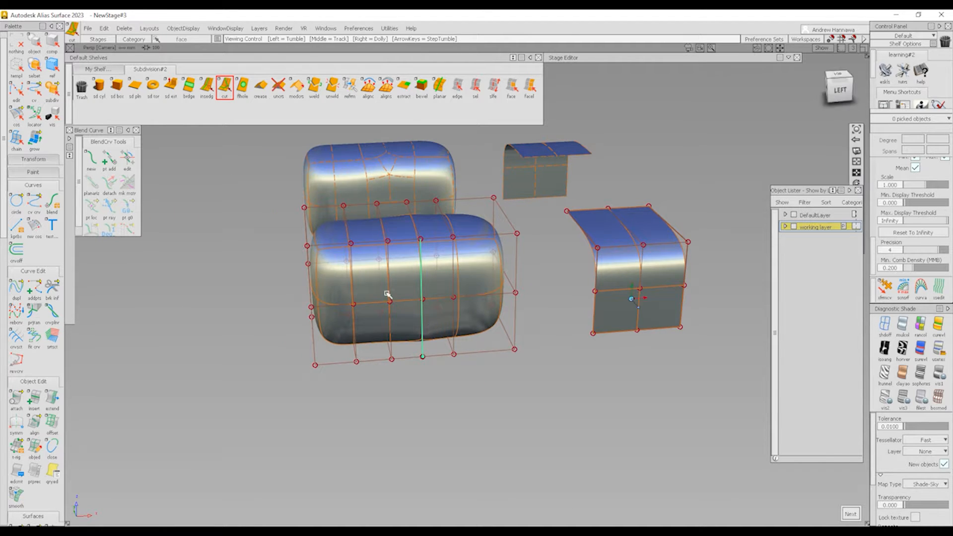
alt+shift+drag(387, 294, 448, 346)
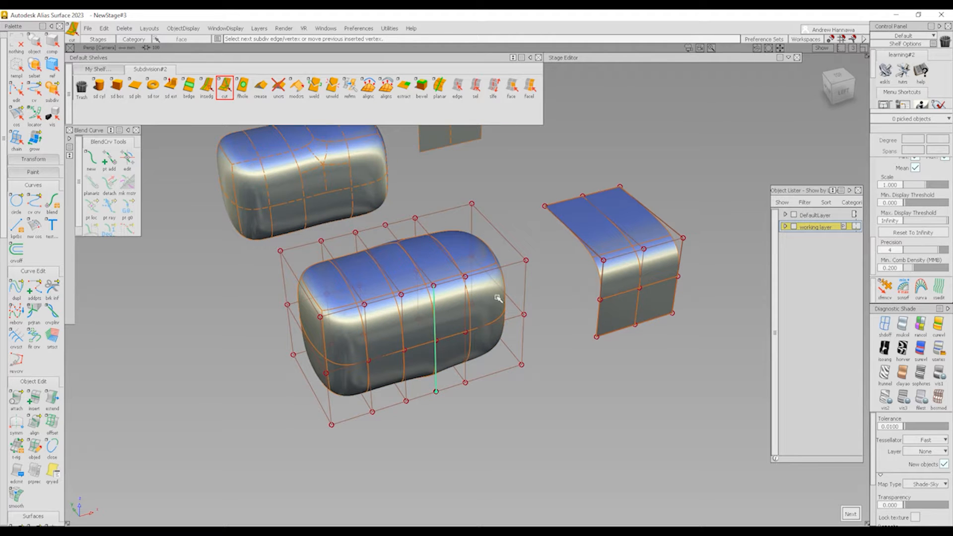
key(space)
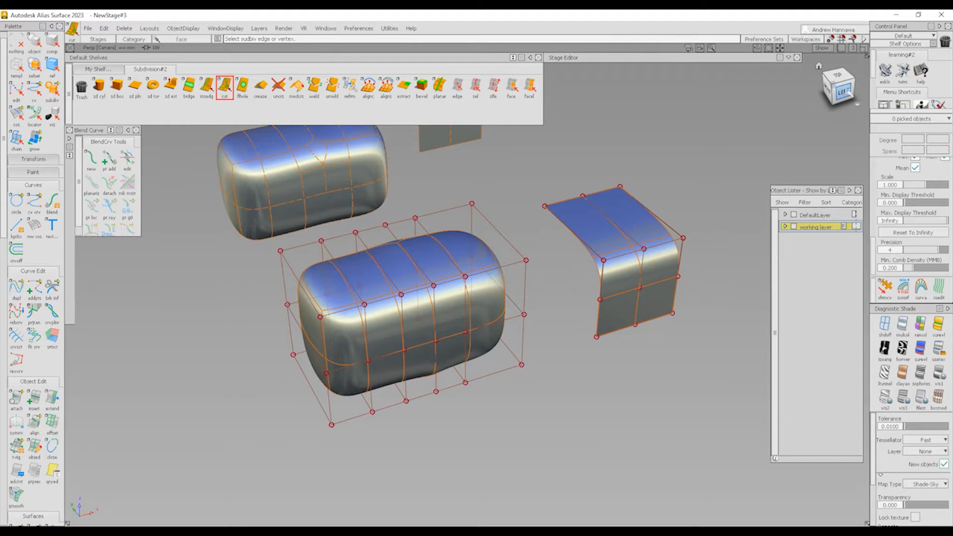
Step: Try to start another cut low on the box's side in the left view, then undo back through the vertical side cut
click(841, 90)
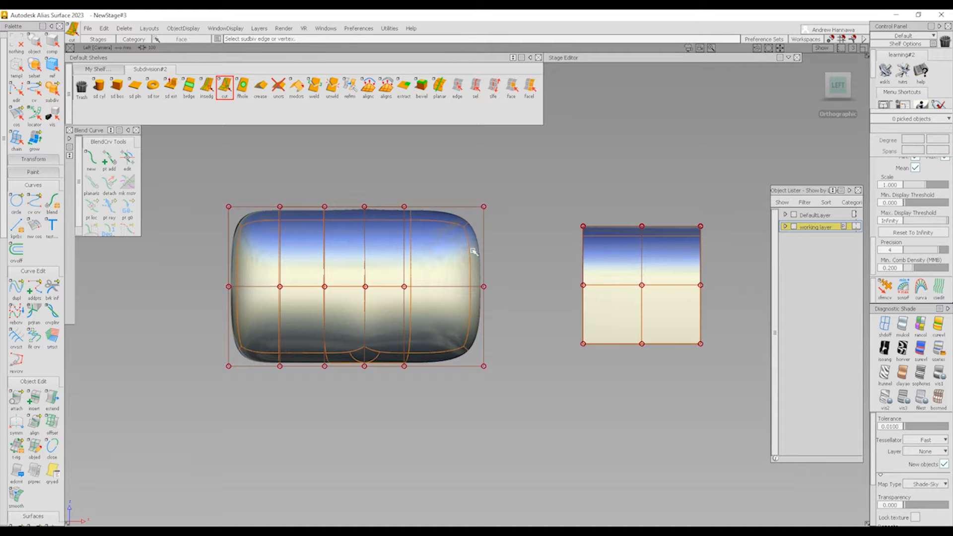
click(277, 329)
click(288, 334)
alt+shift+drag(288, 336, 331, 360)
key(ctrl+z)
key(ctrl+z)
key(ctrl+z)
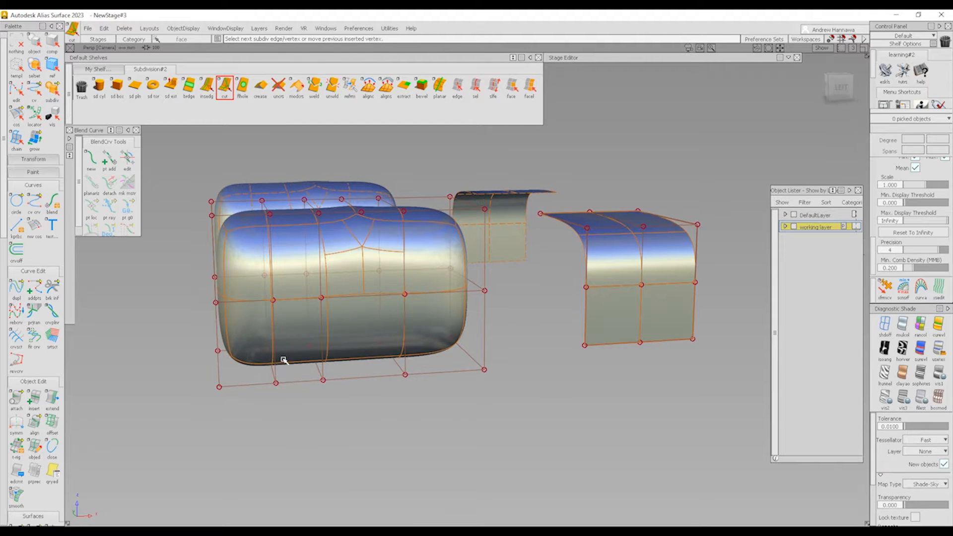
Step: Cut the box's side vertically down to its bottom edge, and cut diagonally from low on the side up through the middle row to the end edge
click(362, 221)
click(362, 378)
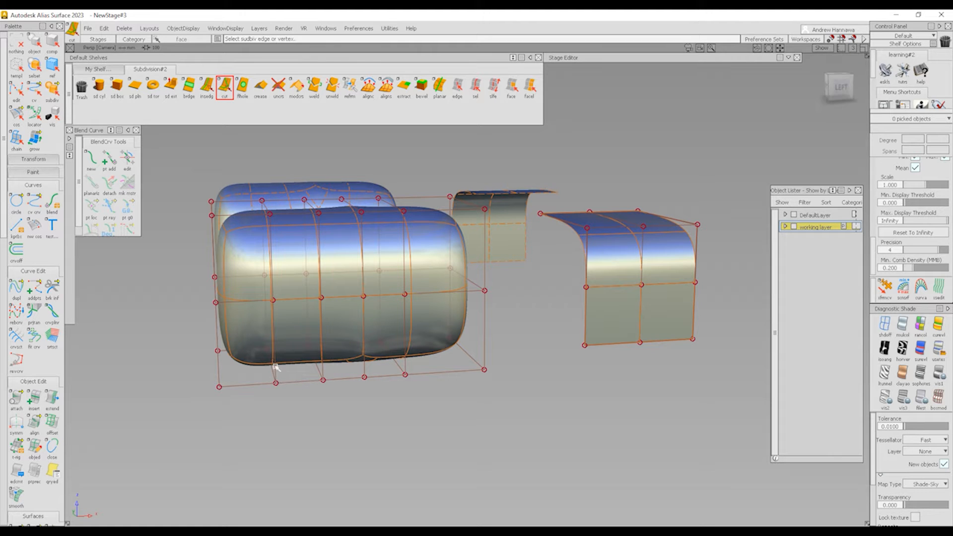
click(275, 357)
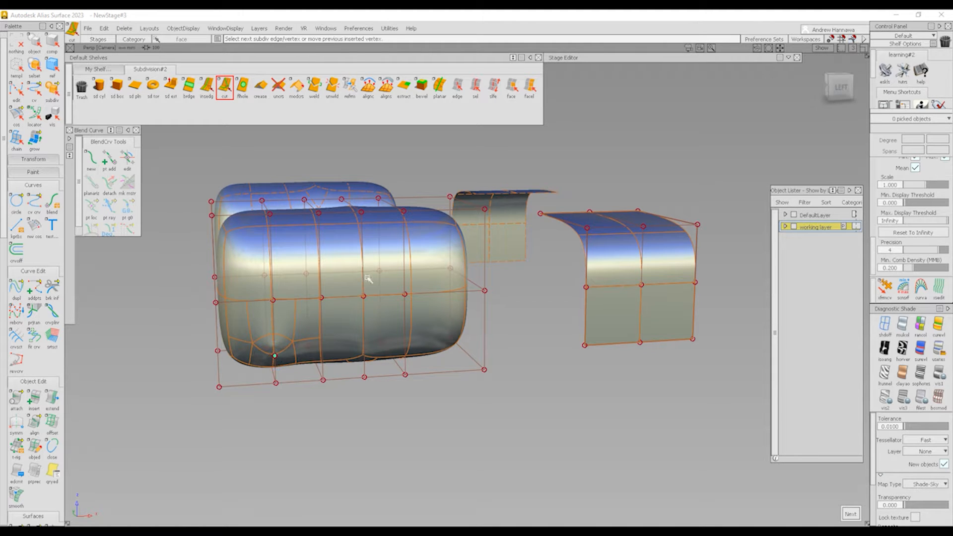
click(362, 254)
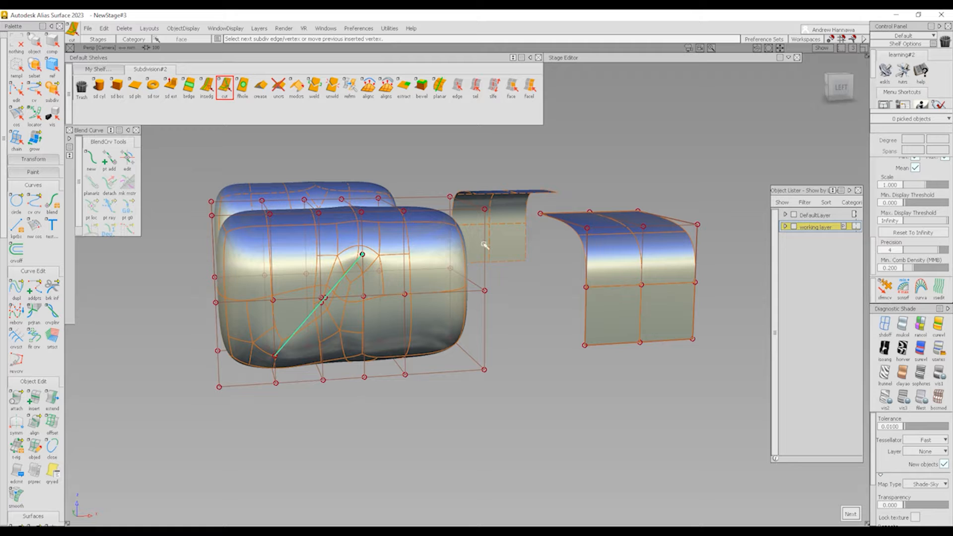
alt+shift+drag(374, 345, 431, 372)
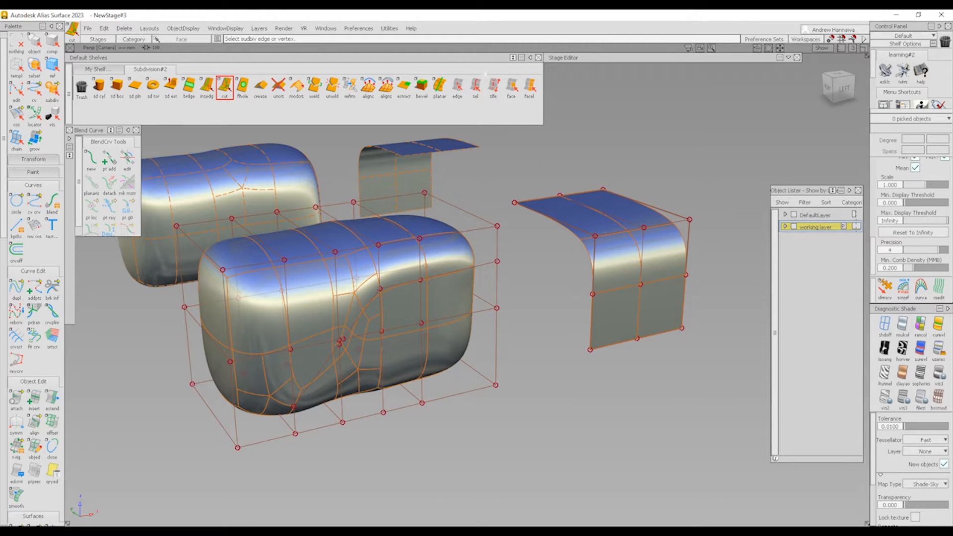
Step: Pick the two upper edges of the new cut on the box's side with subdiv edge selection
click(457, 87)
click(456, 272)
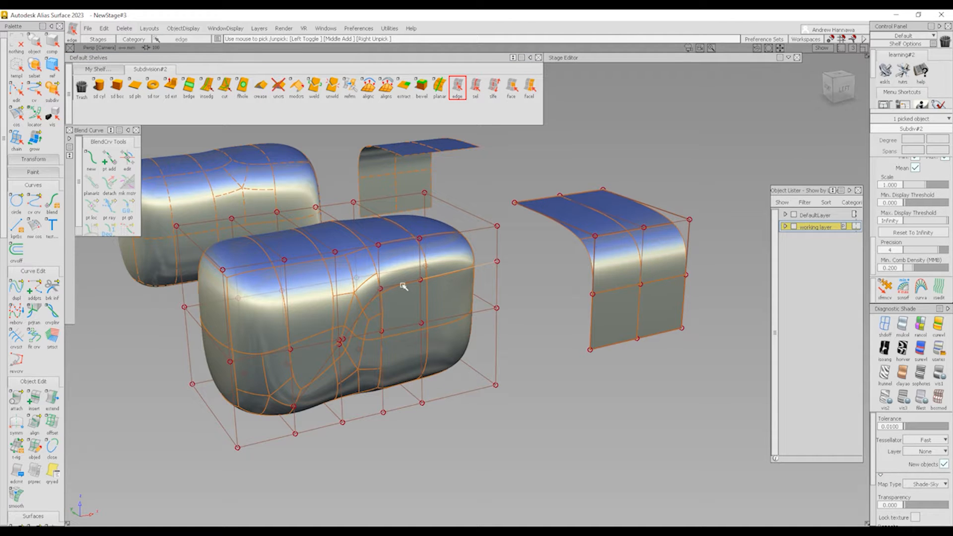
click(342, 345)
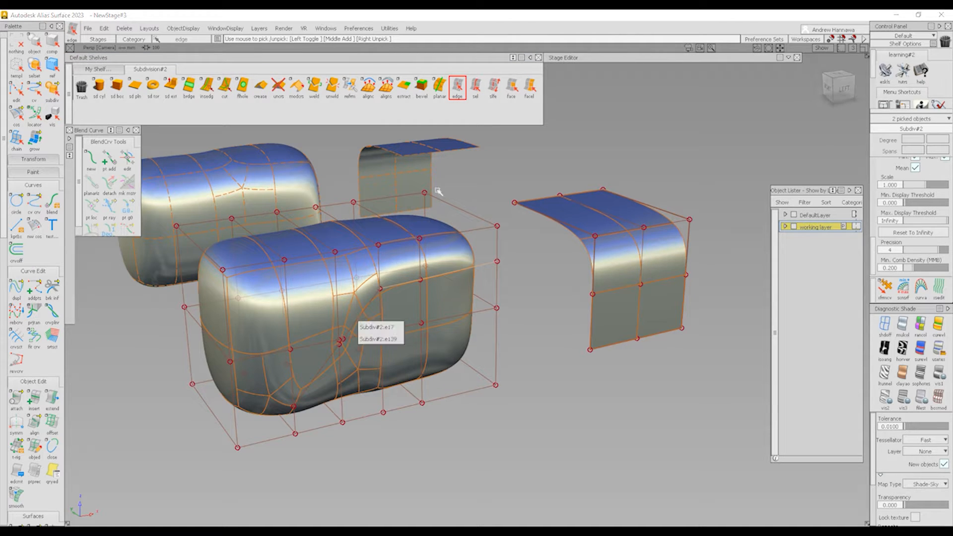
Step: Try to pick the diagonal part of the cut with subdiv edge loop selection
click(475, 87)
click(357, 319)
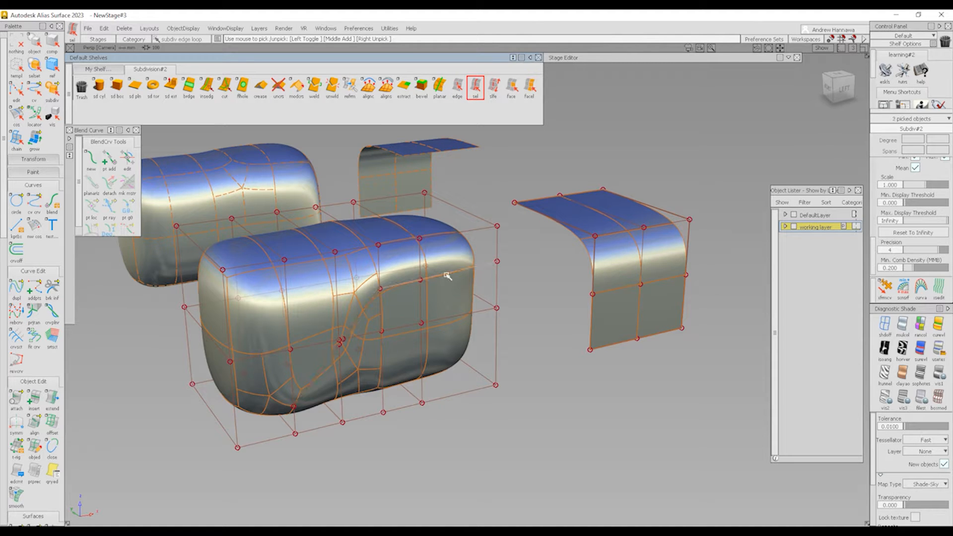
alt+shift+drag(355, 305, 359, 324)
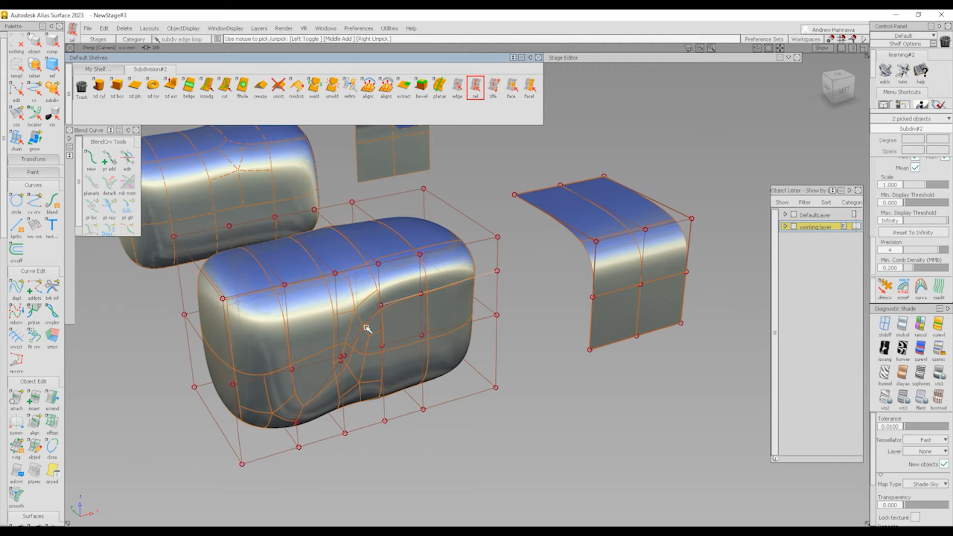
click(366, 326)
alt+shift+drag(432, 304, 505, 257)
click(502, 260)
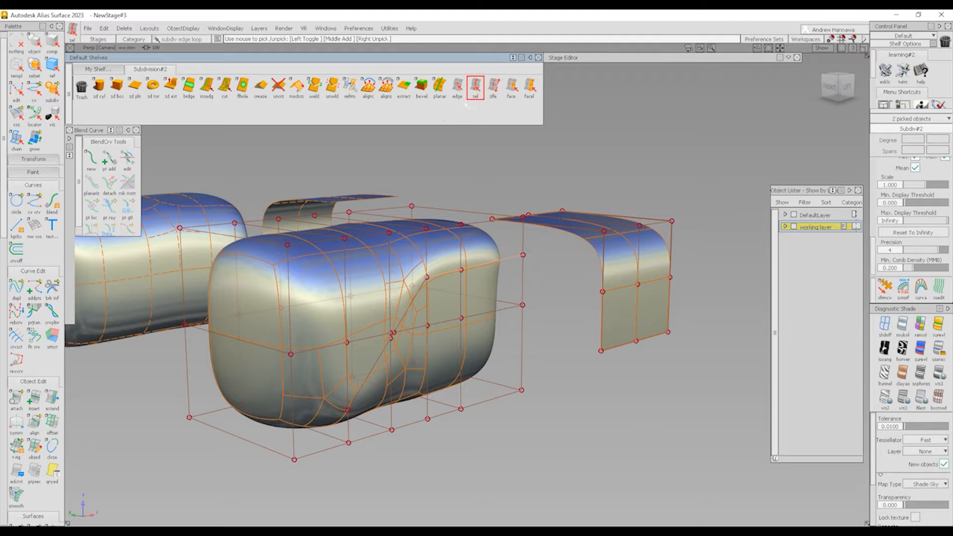
Step: Add the remaining diagonal edges of the cut to the selection individually and crease all five edges
click(457, 87)
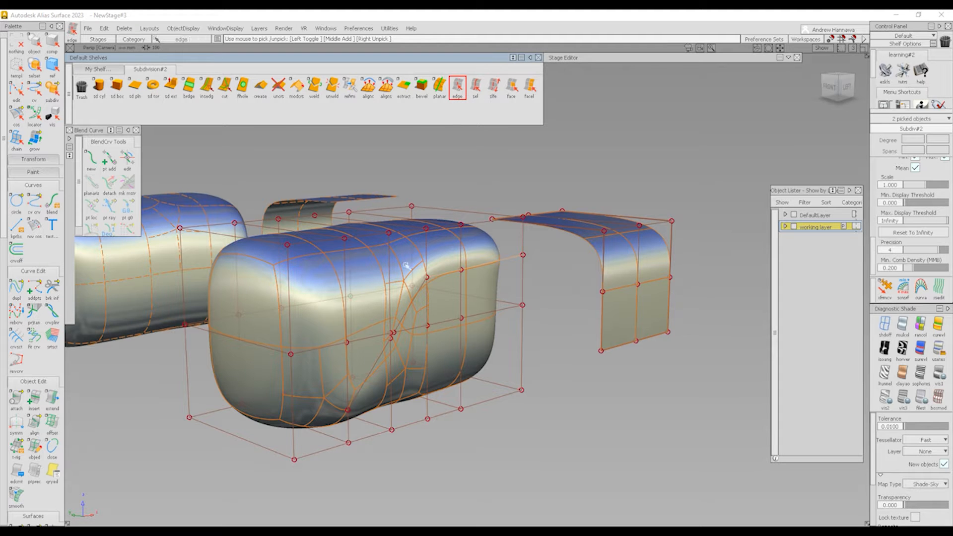
click(417, 297)
alt+shift+right_drag(395, 329, 464, 319)
click(371, 381)
click(360, 405)
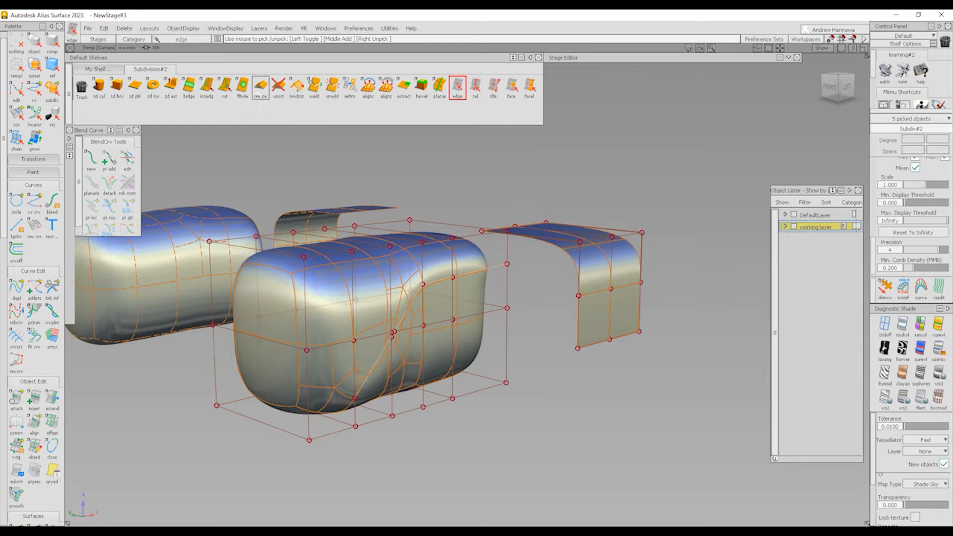
click(260, 88)
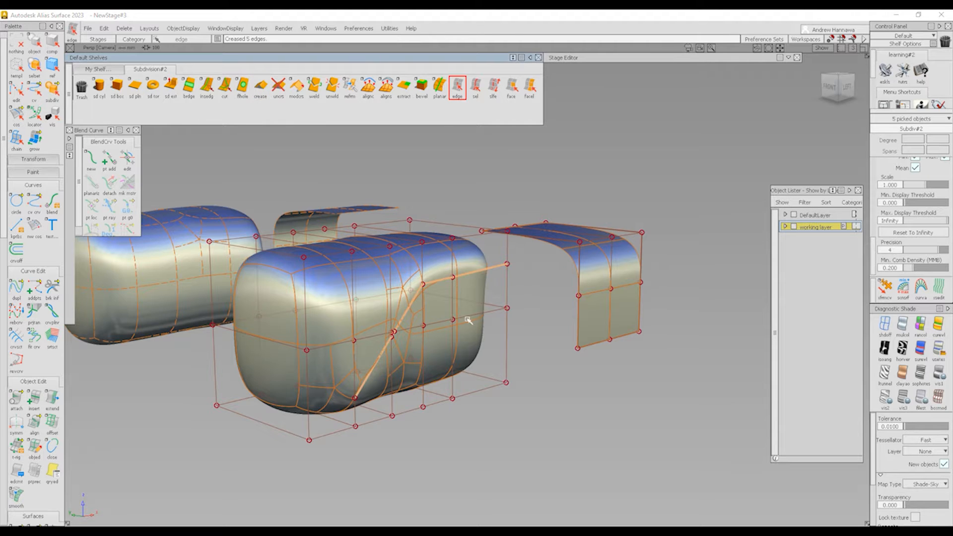
Step: Inspect the crease on the box's side from several angles, with the wireframe and control cage hidden and shown
click(885, 288)
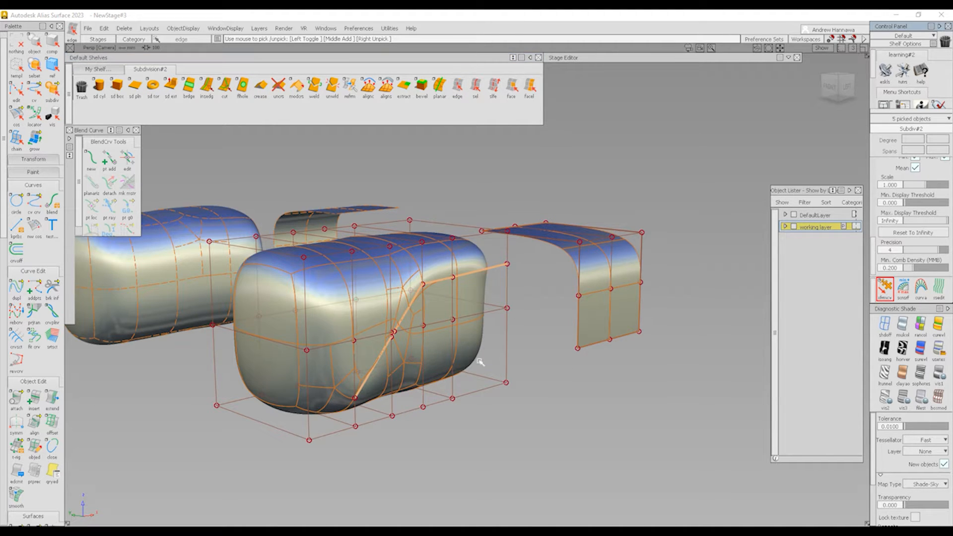
drag(534, 339, 553, 351)
ctrl+shift+drag(459, 406, 500, 396)
alt+shift+drag(515, 346, 341, 347)
key(alt+t)
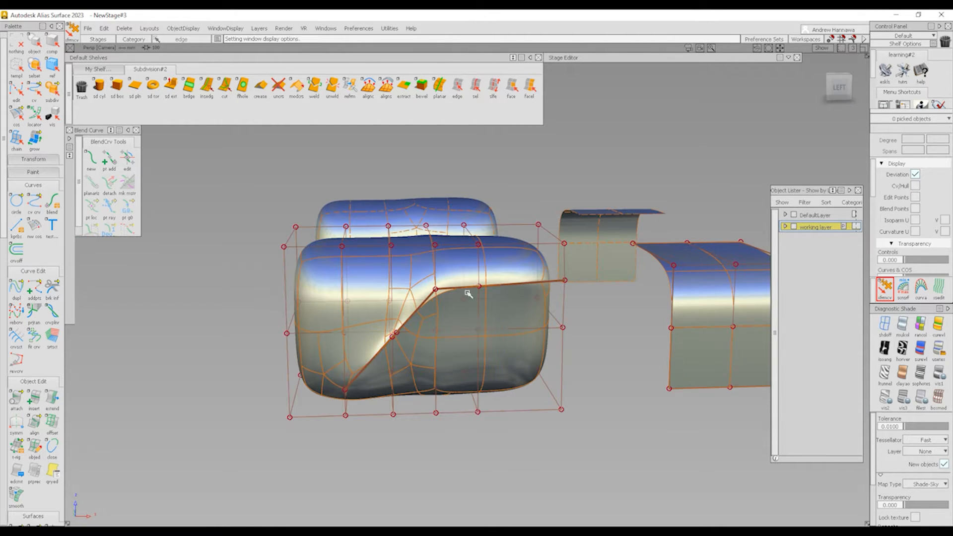
alt+shift+drag(431, 304, 533, 348)
key(alt+t)
mouse_move(394, 326)
alt+shift+mouse_down()
mouse_move(627, 288)
mouse_move(503, 347)
alt+shift+mouse_up()
ctrl+shift+right_drag(503, 357, 444, 307)
mouse_move(441, 309)
alt+shift+mouse_down()
mouse_move(329, 326)
mouse_move(433, 315)
alt+shift+mouse_up()
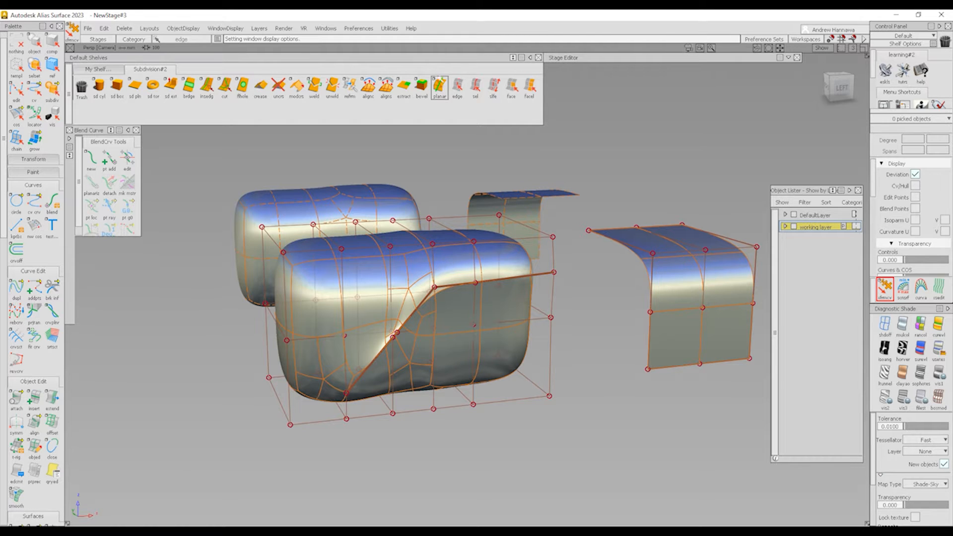
Step: Uncrease the end edge of the crease nearest the bridged planes and check the softened shape with the wireframe hidden
click(457, 86)
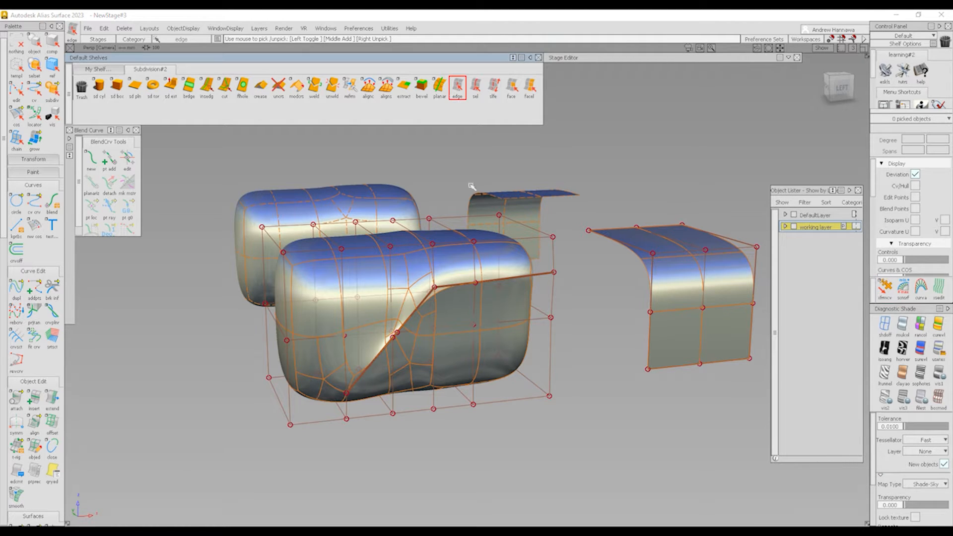
click(534, 275)
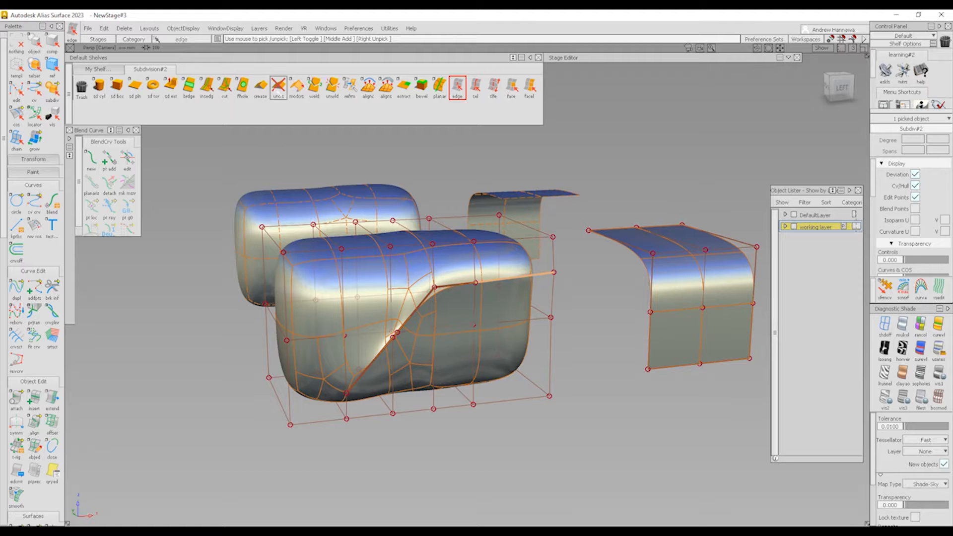
click(278, 91)
ctrl+shift+drag(487, 351, 431, 298)
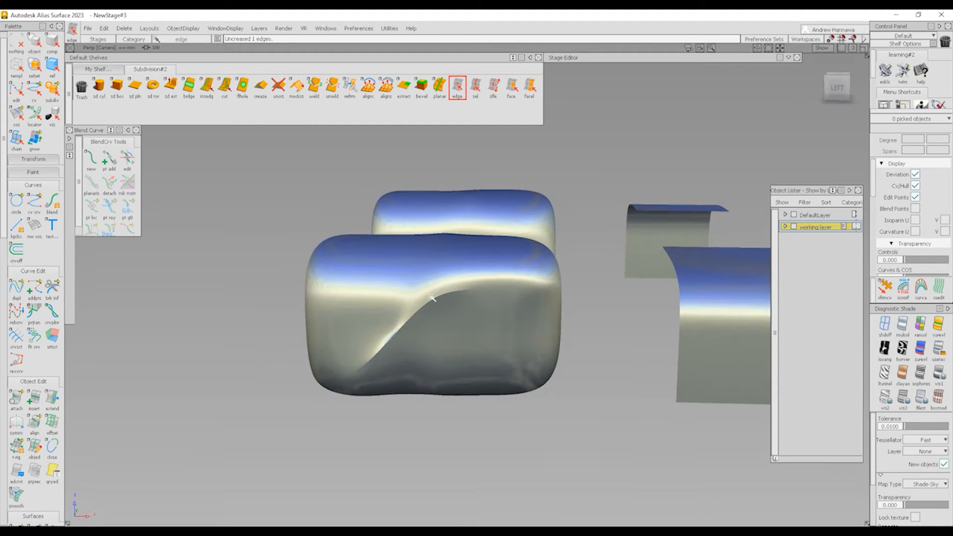
ctrl+shift+right_drag(570, 358, 499, 306)
alt+shift+drag(370, 295, 477, 304)
alt+shift+drag(351, 237, 447, 333)
alt+shift+middle_drag(546, 329, 411, 351)
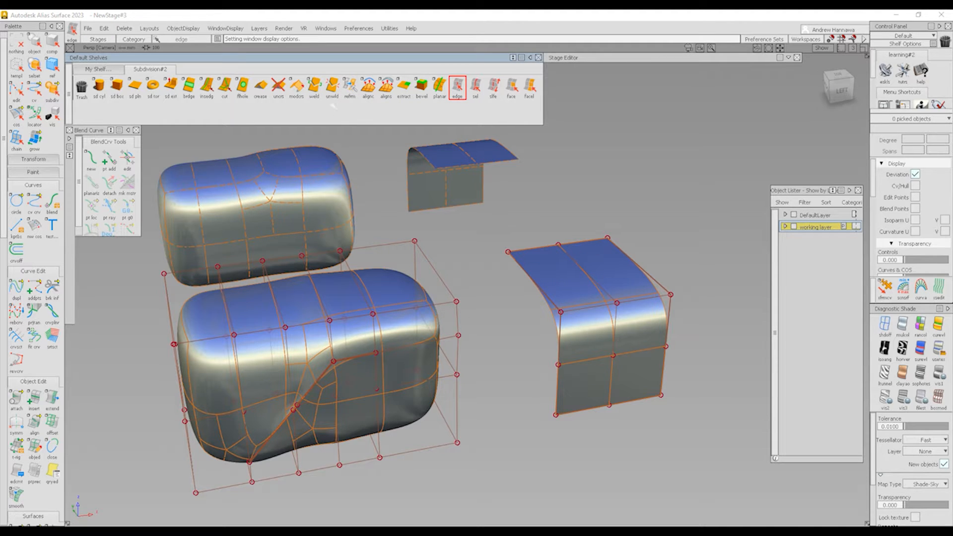
Step: Delete the two bridge faces that join the horizontal plane to the vertical plane
click(332, 86)
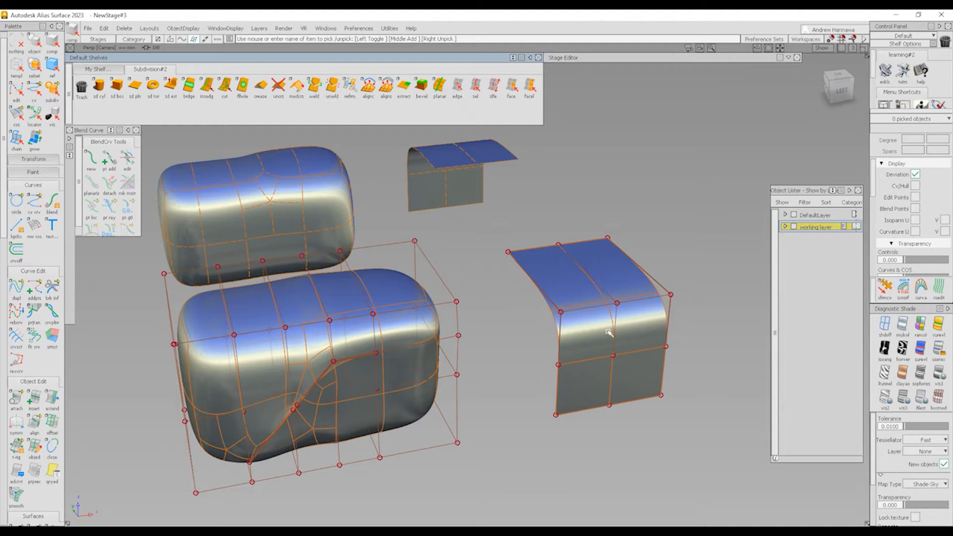
click(623, 366)
click(637, 323)
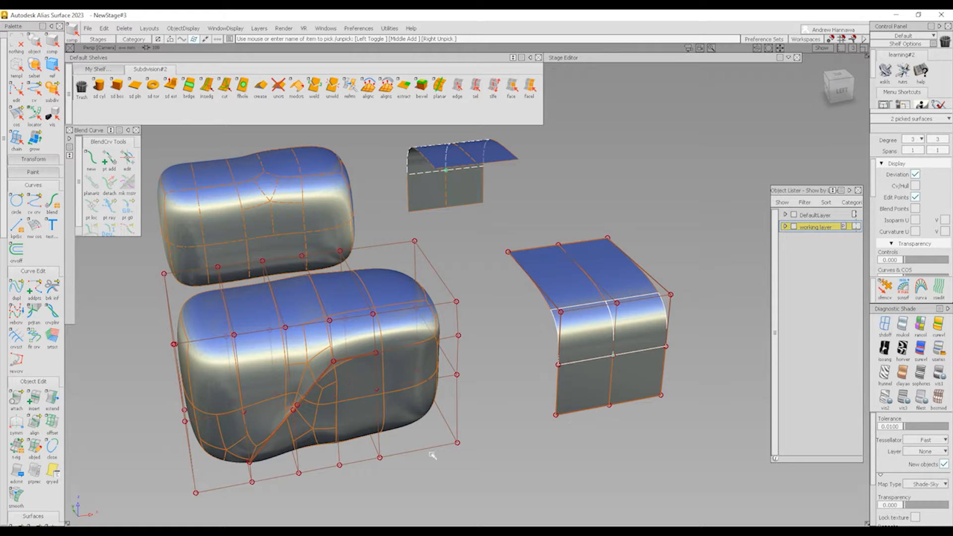
key(Delete)
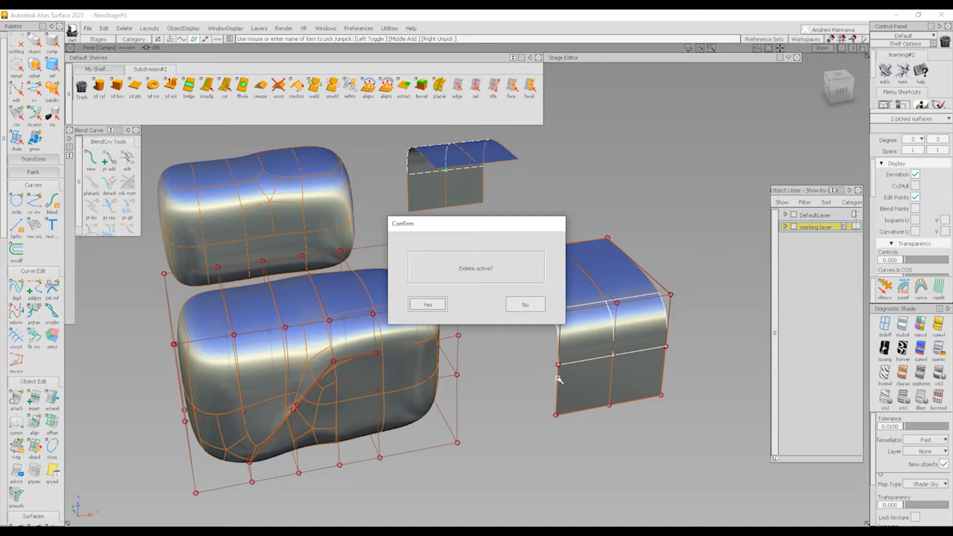
key(Return)
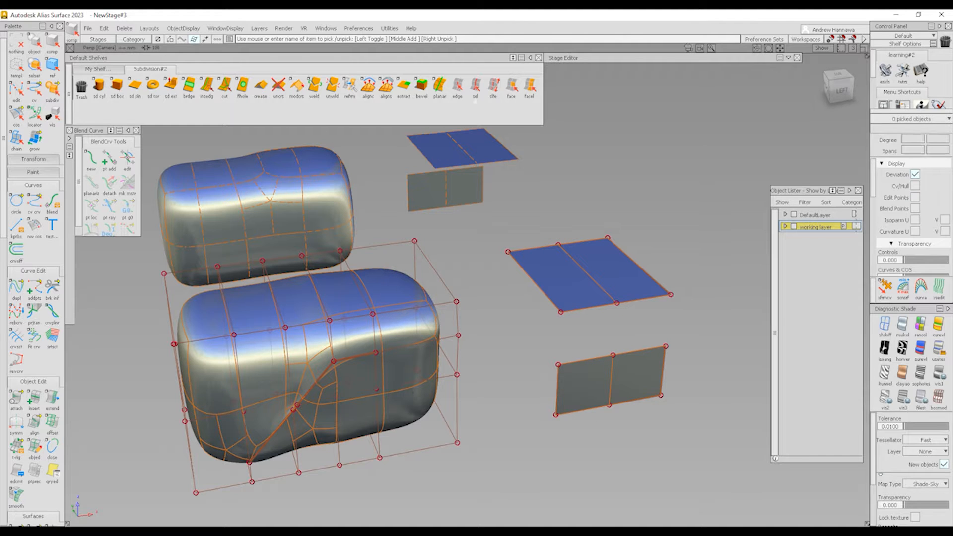
Step: Weld both upper edges of the vertical plane onto the matching horizontal plane edges with Subdiv Weld set to To Target
double_click(314, 87)
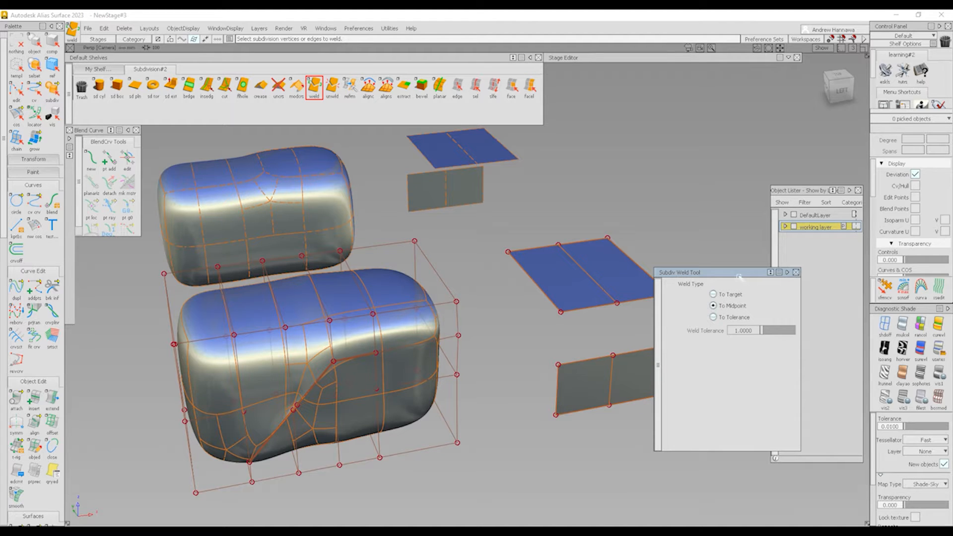
drag(739, 277, 807, 246)
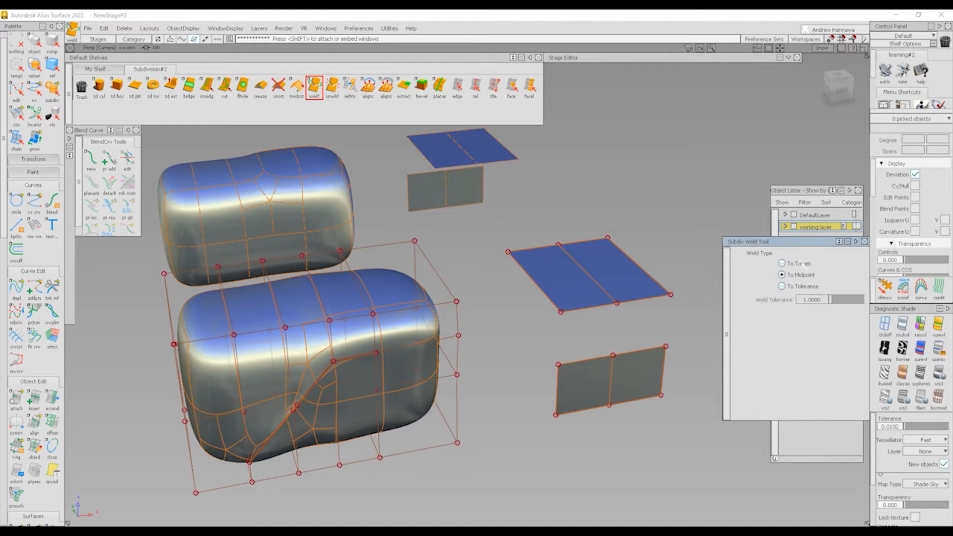
click(802, 264)
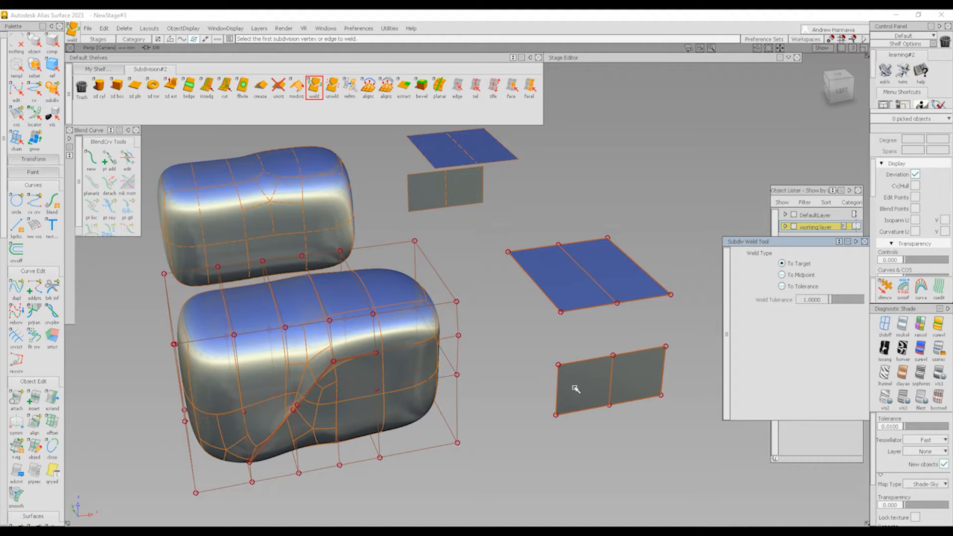
click(589, 360)
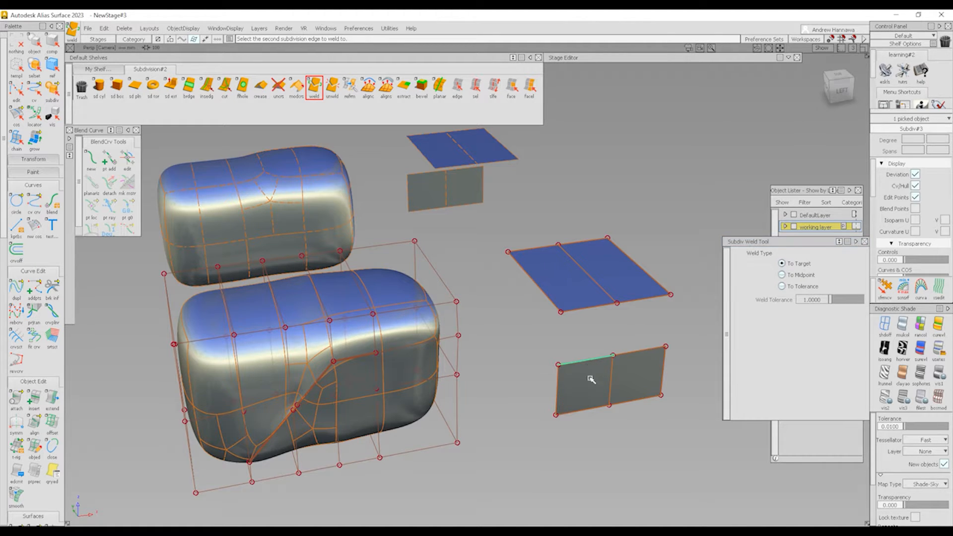
click(590, 310)
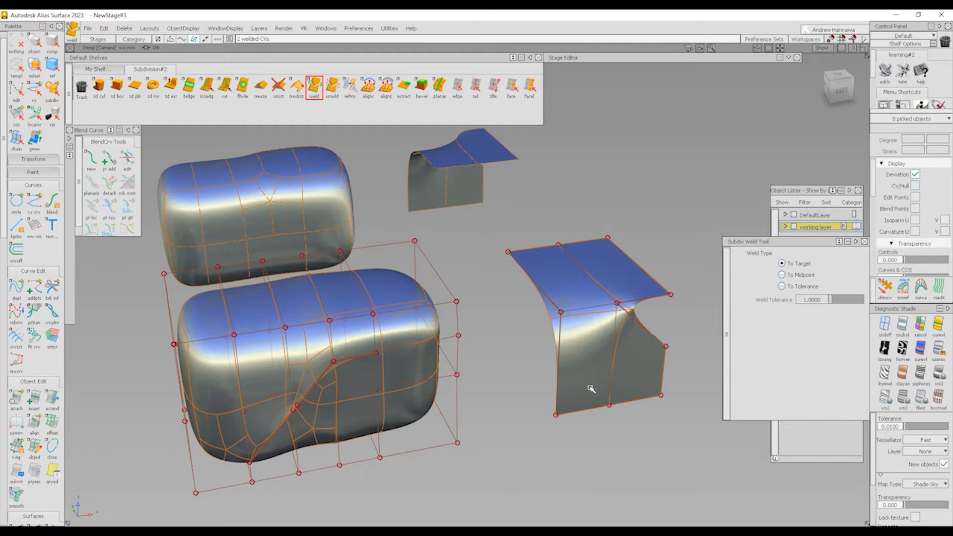
click(640, 323)
click(640, 299)
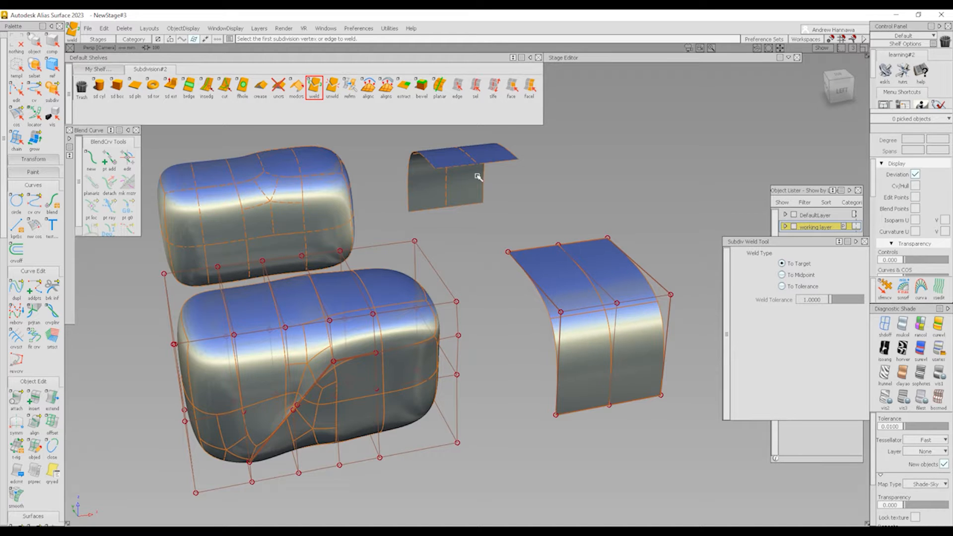
Step: Unweld the two edges shared by the horizontal and vertical planes
click(457, 88)
click(615, 342)
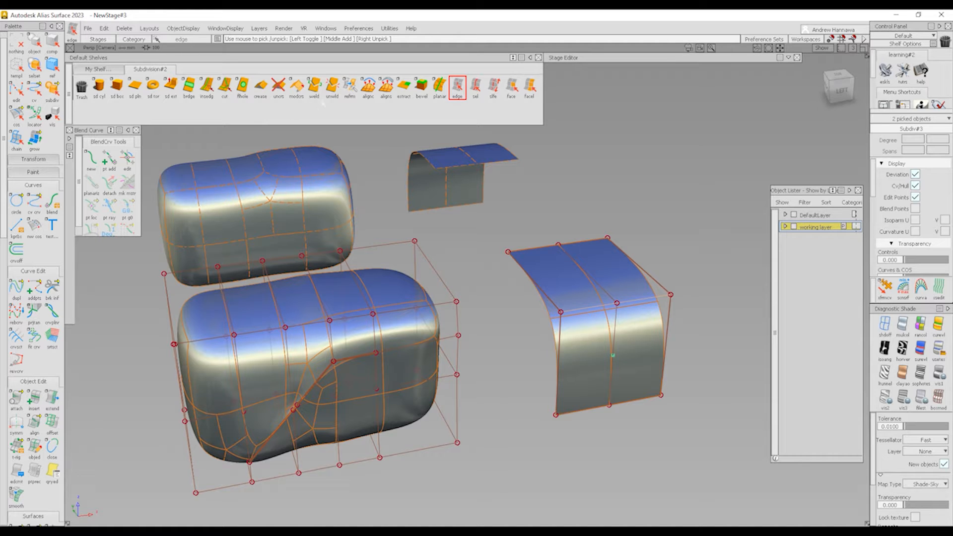
click(332, 87)
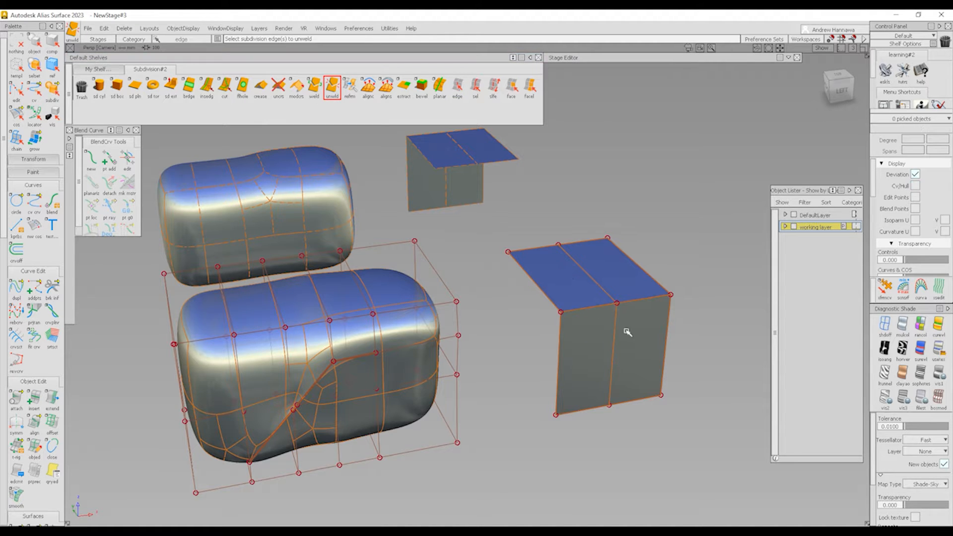
Step: Pick the horizontal and vertical planes as objects to check whether they are separate, and clear the selection
ctrl+shift+drag(626, 331, 626, 375)
click(593, 307)
click(583, 269)
click(613, 355)
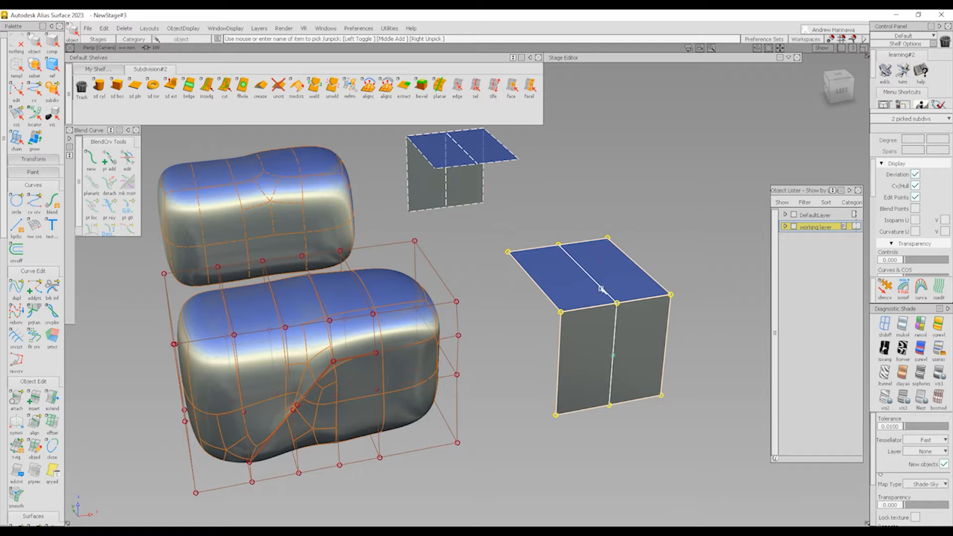
click(599, 269)
click(602, 332)
click(591, 270)
click(705, 361)
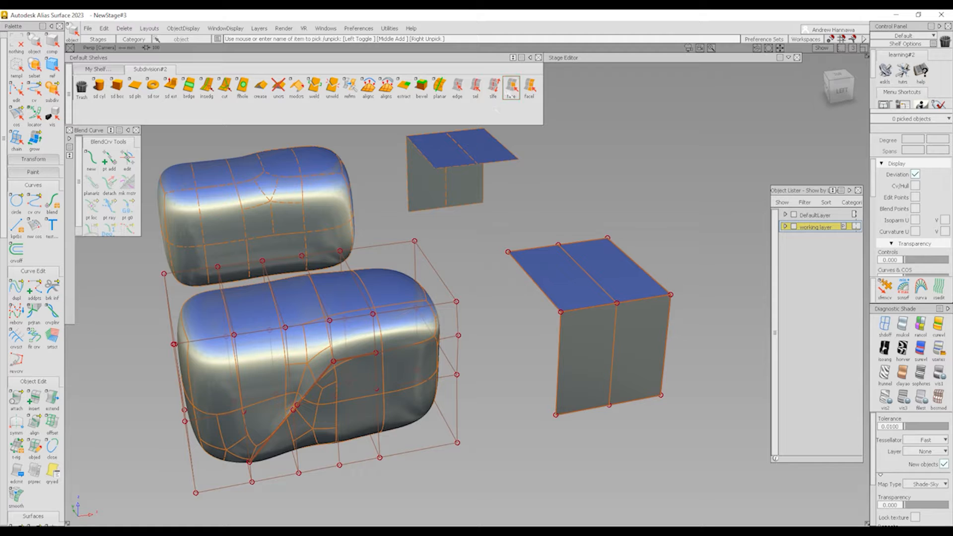
Step: Switch picking to faces and to face loops, and look over the subdivision bodies and planes from several angles
click(511, 87)
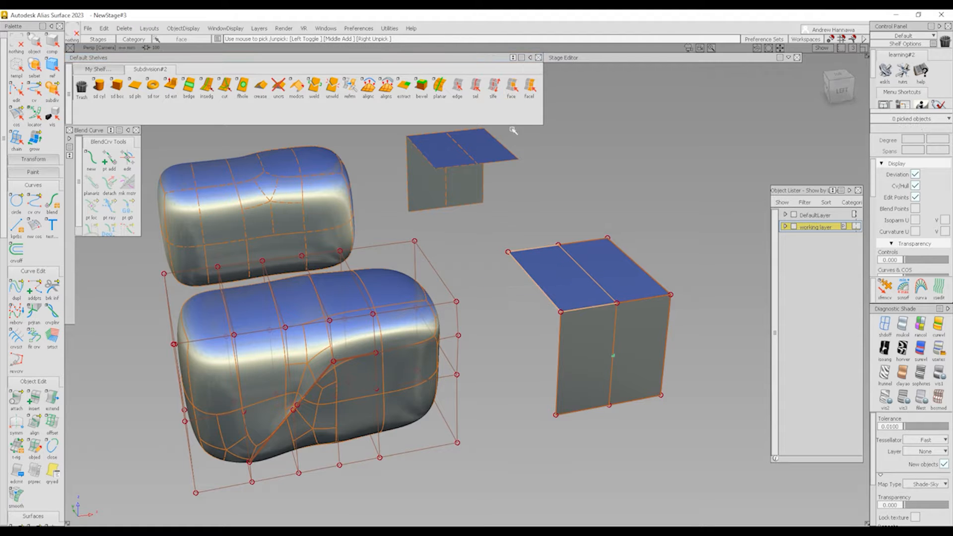
click(529, 87)
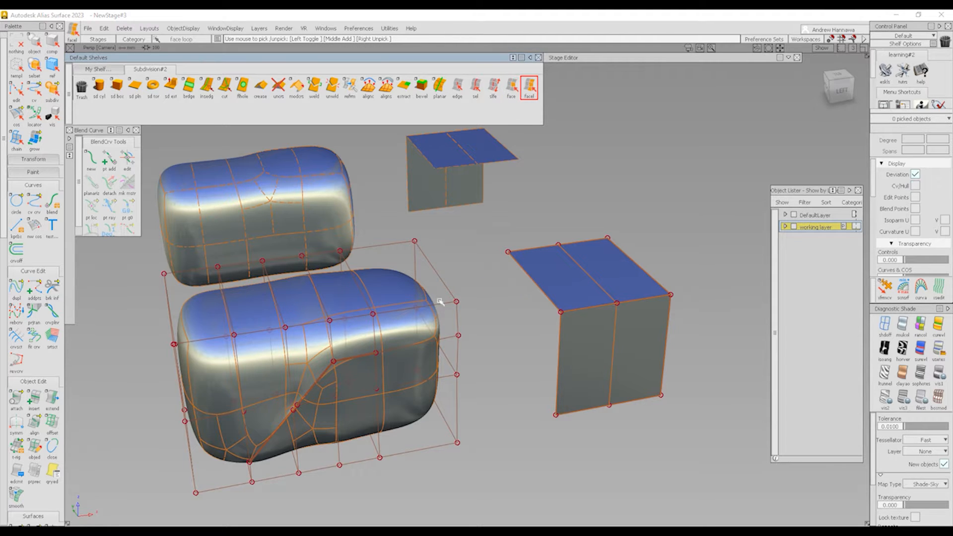
click(381, 246)
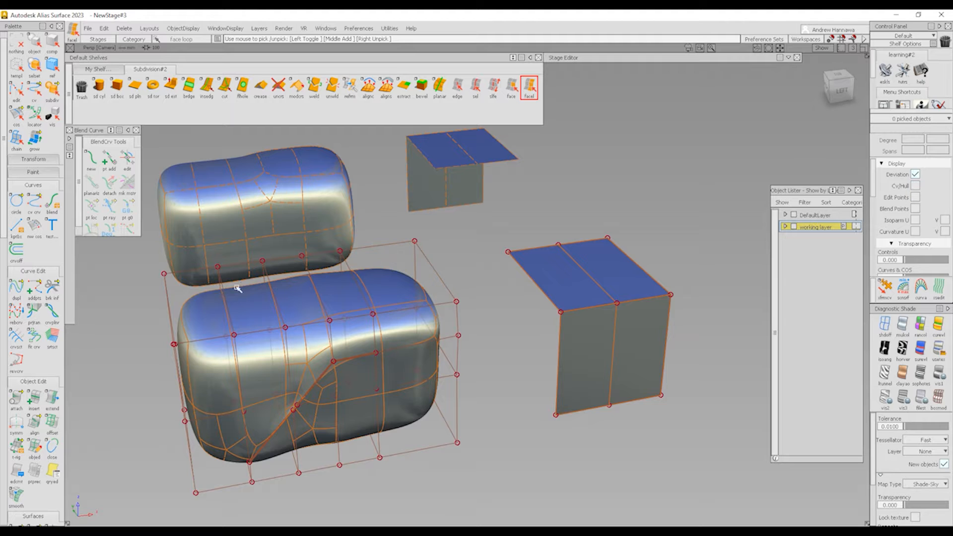
alt+shift+drag(160, 294, 195, 328)
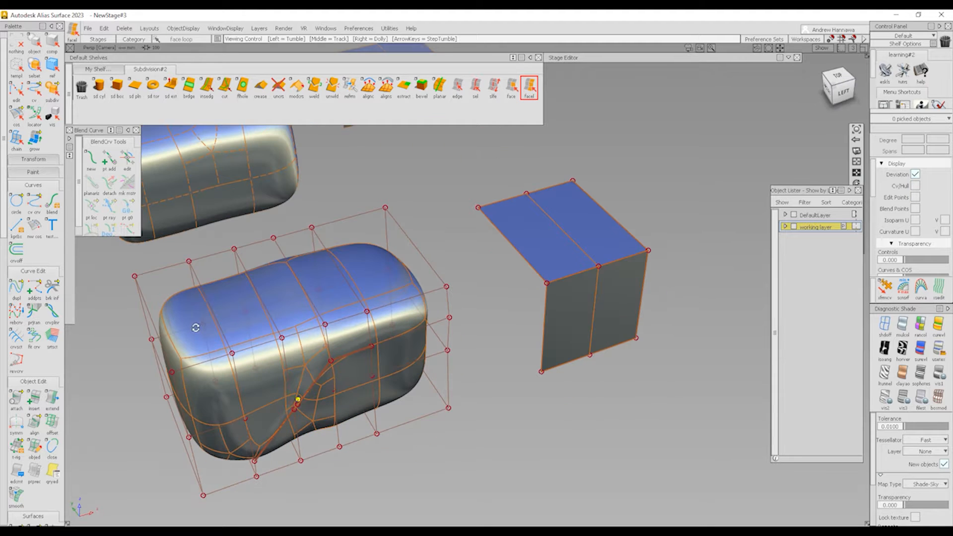
click(163, 273)
alt+shift+drag(196, 463, 329, 365)
click(356, 466)
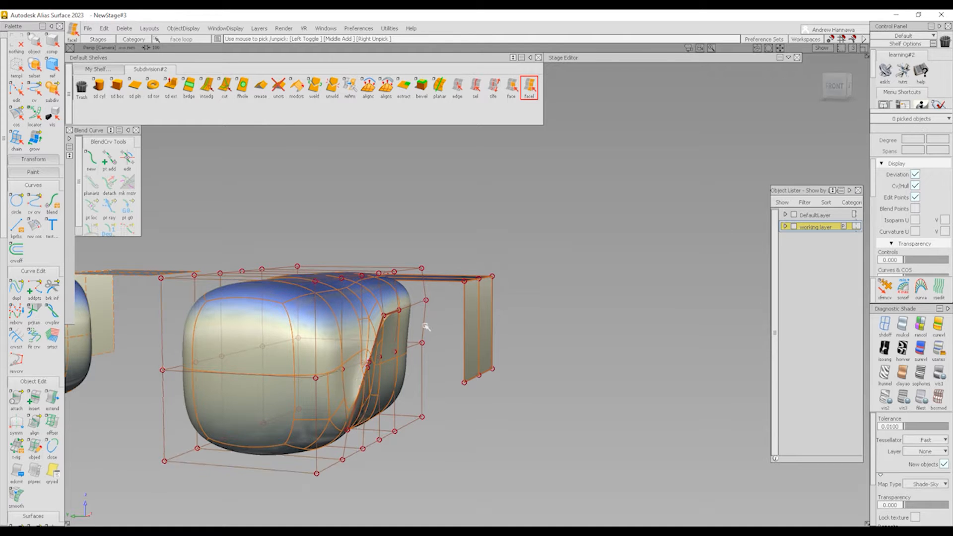
alt+shift+drag(425, 325, 488, 325)
alt+shift+right_drag(475, 328, 479, 359)
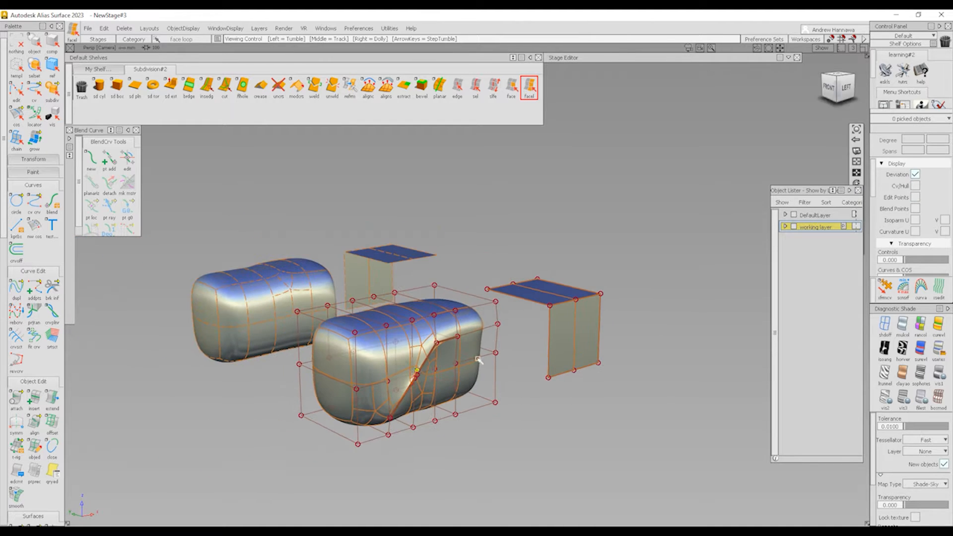
alt+shift+drag(579, 308, 537, 382)
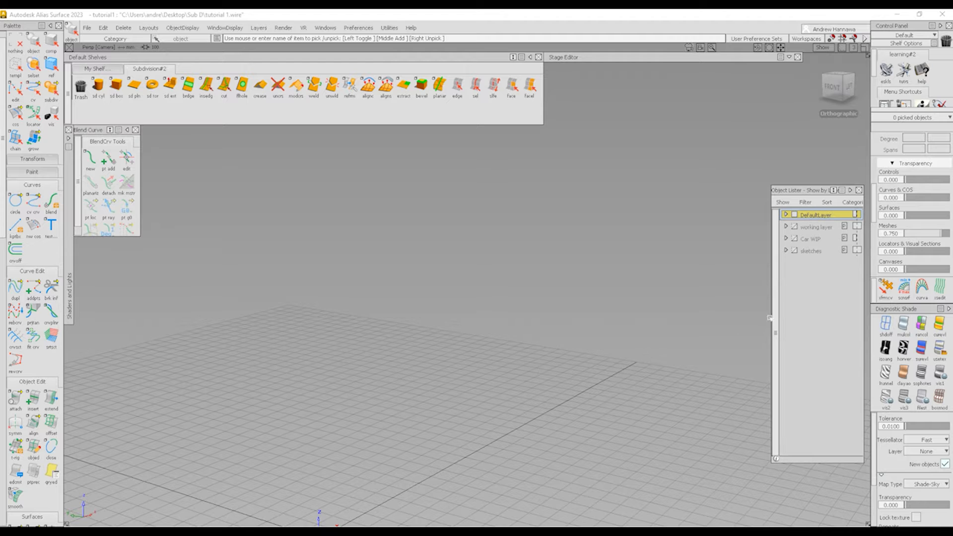
Step: Make the sketches layer visible and frame both car sketch canvases above the grid
click(794, 250)
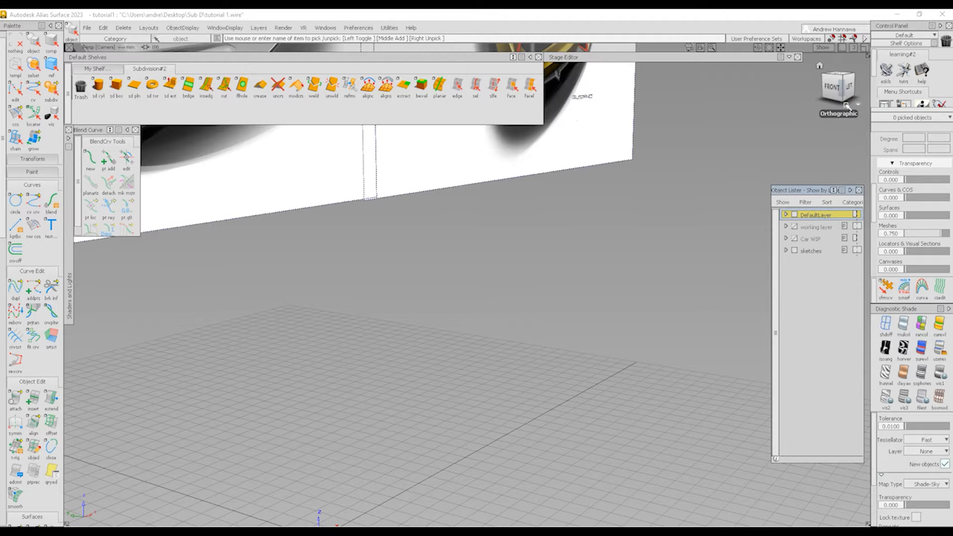
click(849, 85)
alt+shift+right_drag(431, 188, 523, 299)
alt+shift+middle_drag(506, 357, 504, 329)
alt+shift+right_drag(504, 329, 523, 330)
alt+shift+drag(523, 329, 475, 324)
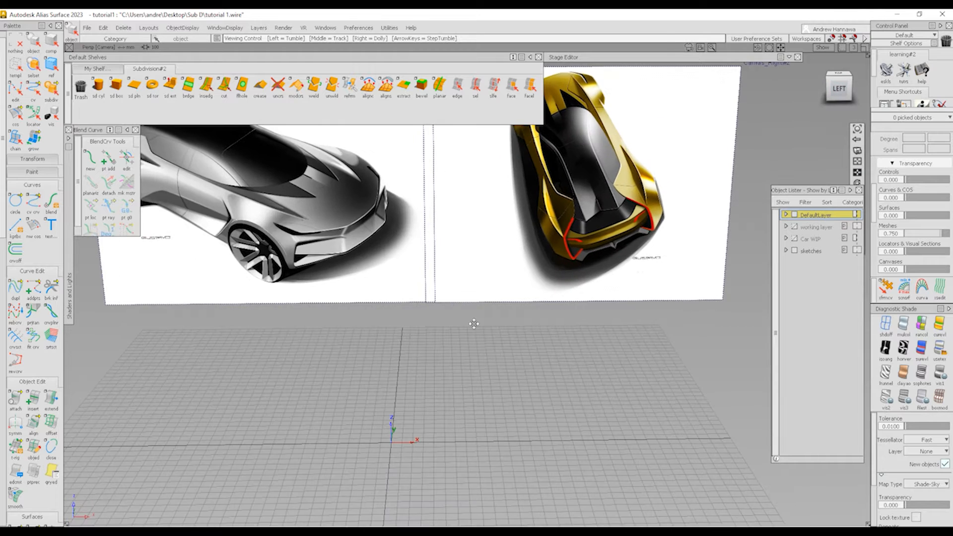
alt+shift+middle_drag(474, 324, 503, 372)
alt+shift+right_drag(503, 372, 457, 370)
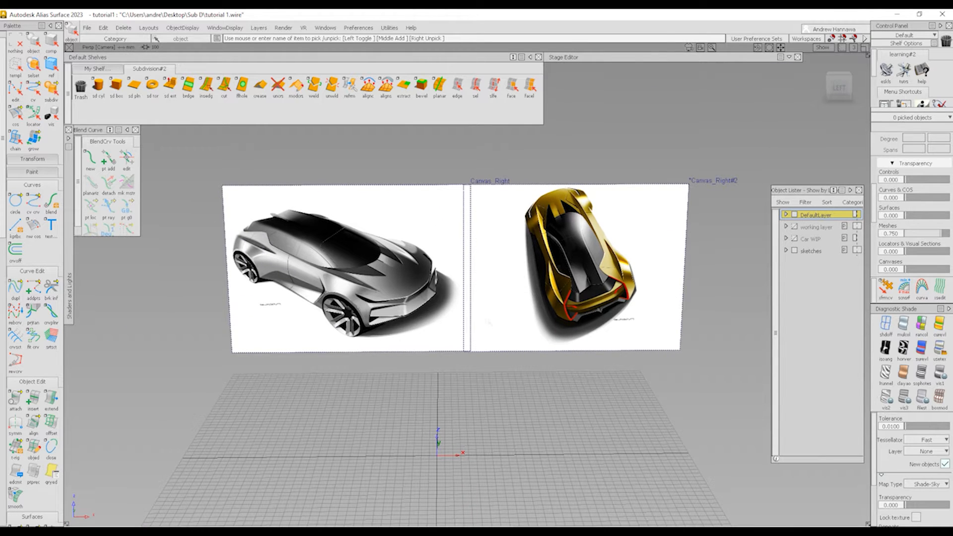
Step: Examine the silver and yellow car sketches on the canvases up close and as a pair
alt+shift+middle_drag(536, 362, 524, 333)
alt+shift+right_drag(524, 332, 541, 332)
alt+shift+drag(541, 333, 515, 334)
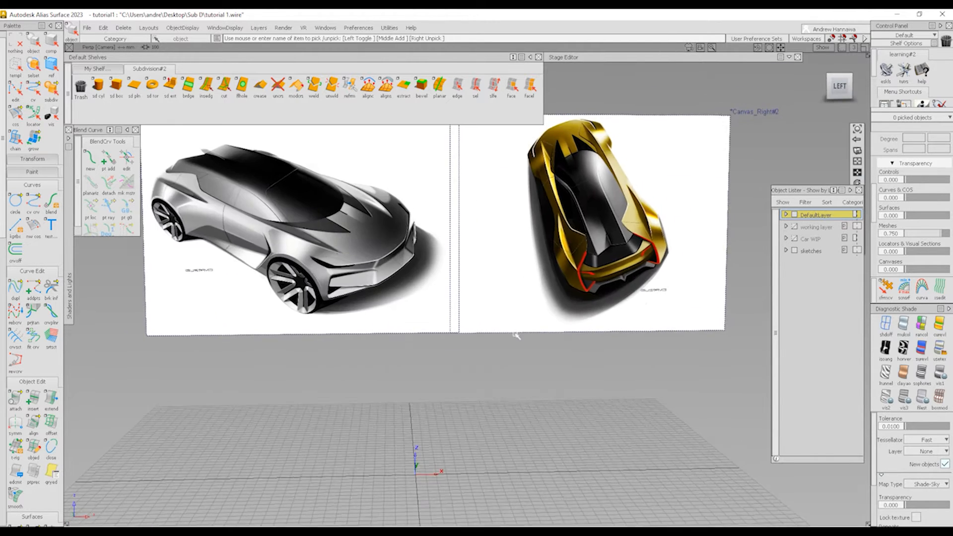
alt+shift+middle_drag(516, 331, 517, 363)
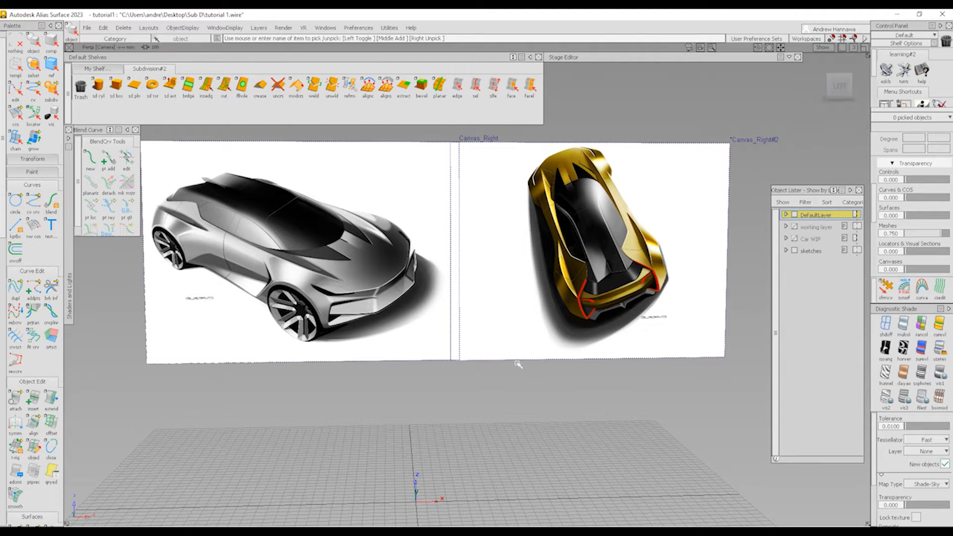
alt+shift+right_drag(582, 329, 527, 342)
alt+shift+drag(527, 342, 540, 358)
alt+shift+middle_drag(552, 379, 551, 366)
alt+shift+drag(552, 366, 555, 378)
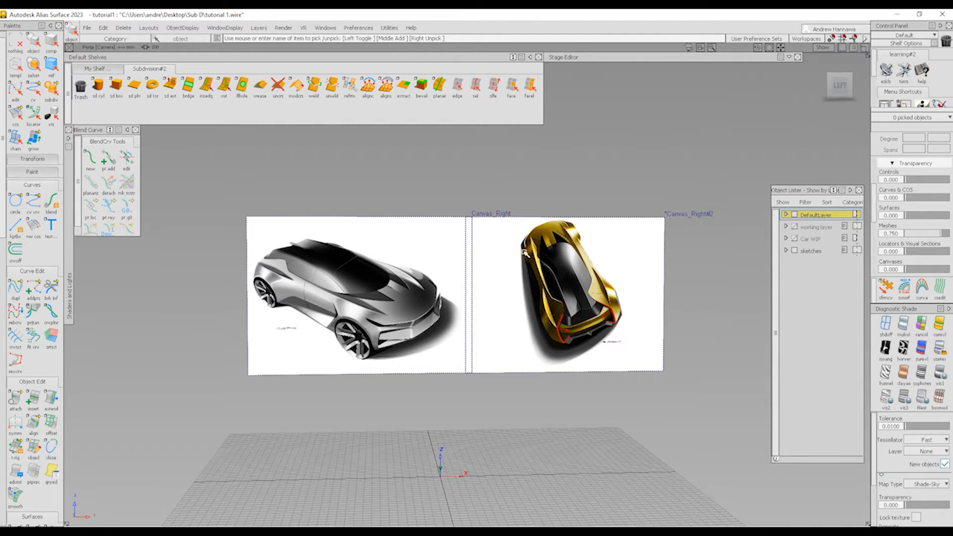
Step: Set the orthographic left view and make the Car WIP layer visible so its side-profile curves show beside the sketches
mouse_move(833, 102)
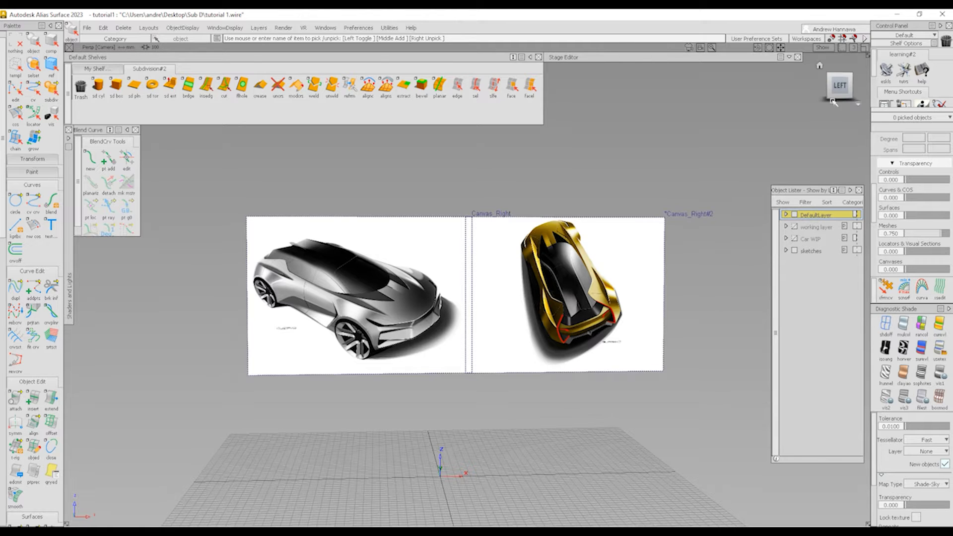
click(839, 85)
scroll(546, 402, up, 2)
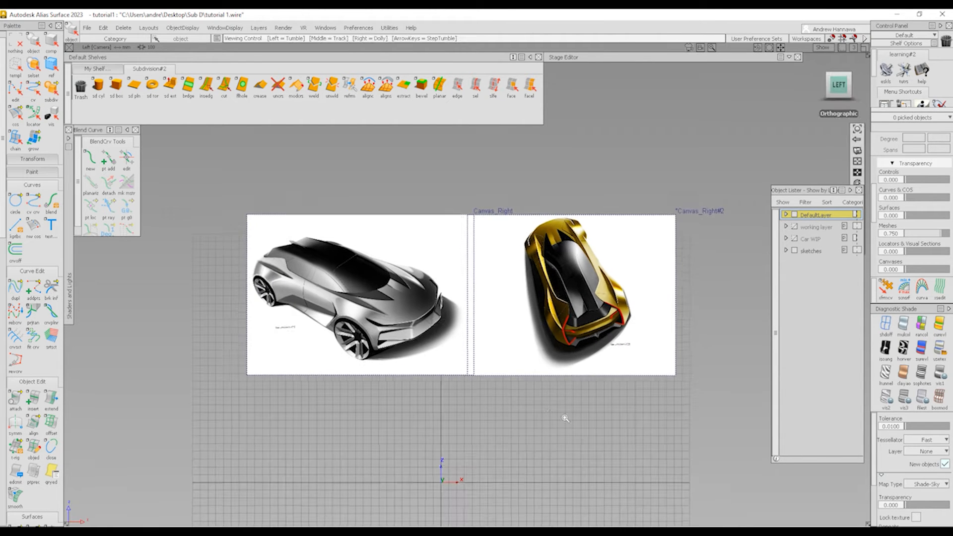
alt+shift+right_drag(513, 389, 575, 378)
click(794, 239)
alt+shift+middle_drag(574, 379, 522, 390)
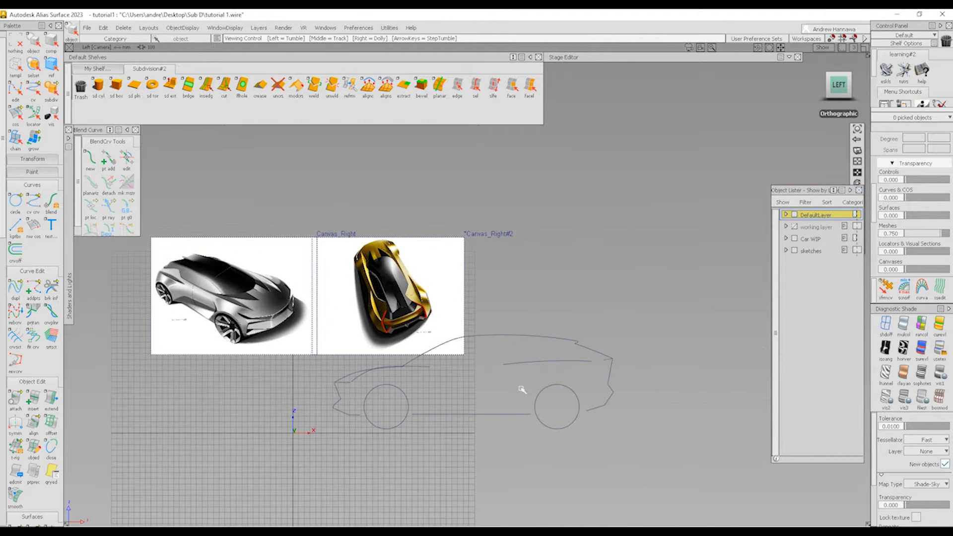
alt+shift+right_drag(522, 390, 534, 408)
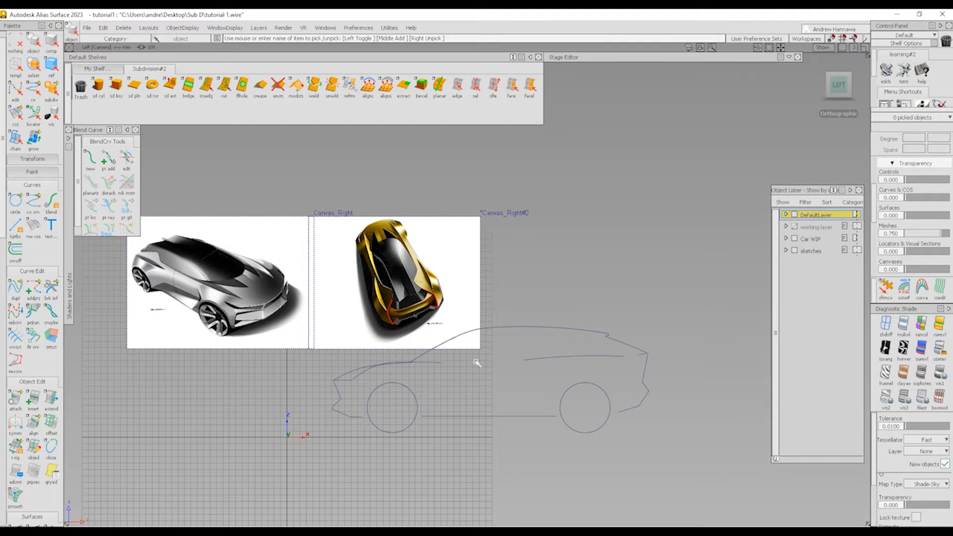
Step: Pick the car's body and wheel curves to inspect their layout in perspective and left views, and clear the selection
drag(441, 303, 530, 347)
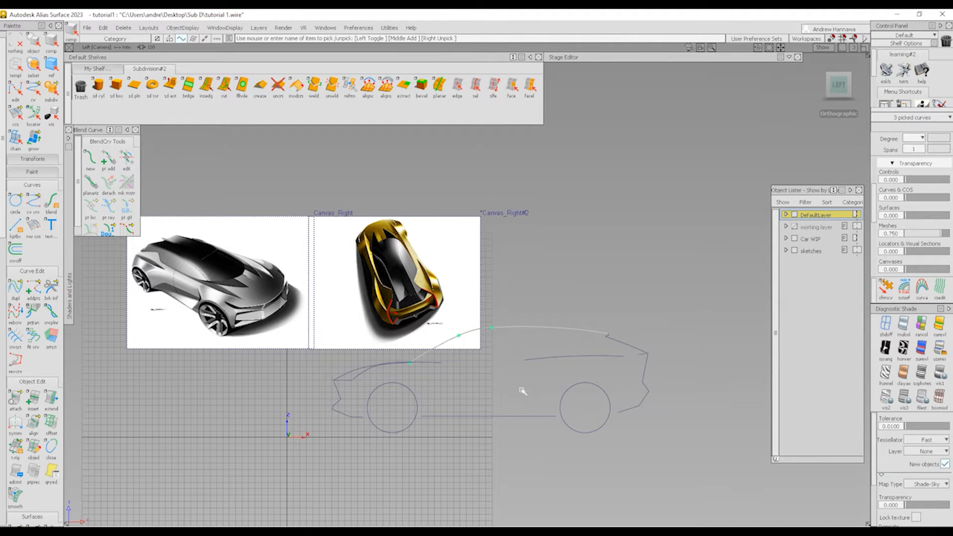
drag(319, 311, 632, 457)
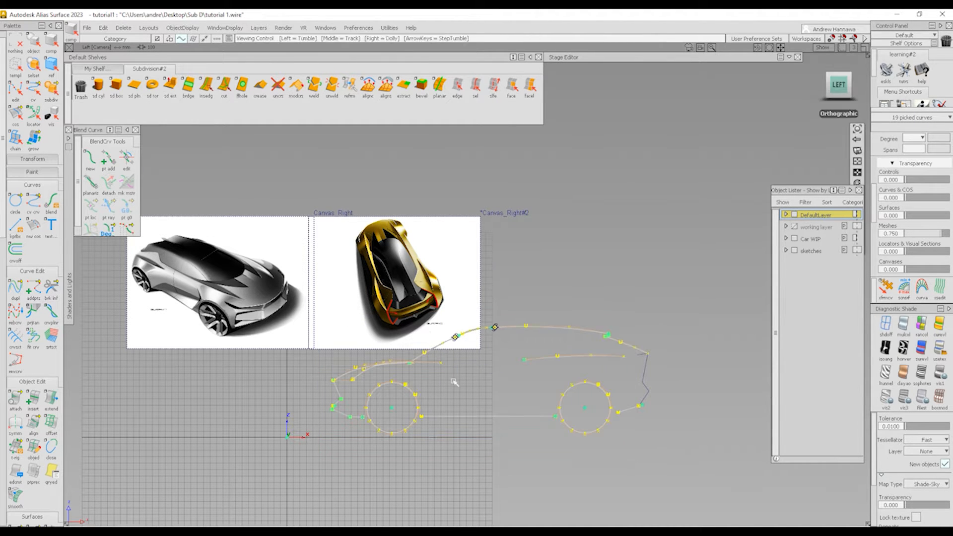
alt+shift+drag(454, 382, 461, 342)
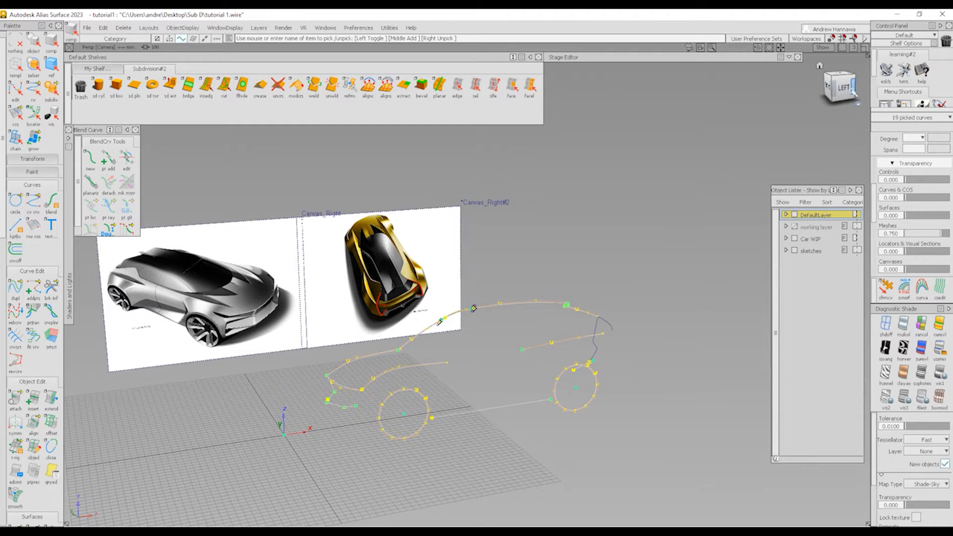
click(842, 89)
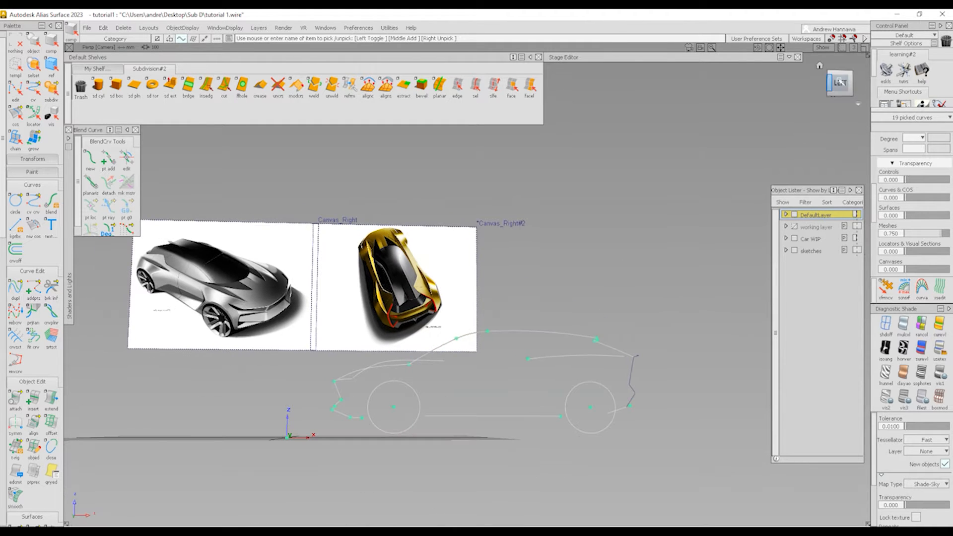
click(838, 83)
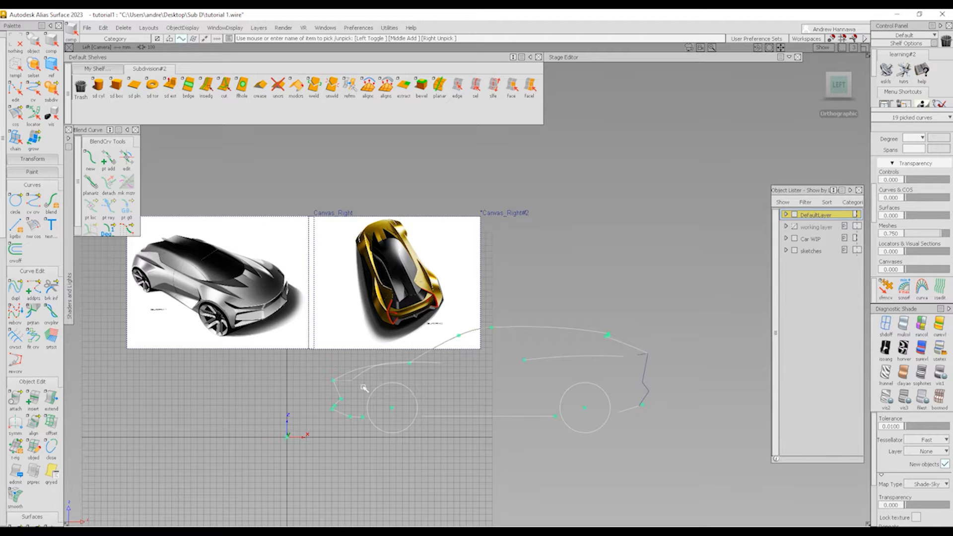
ctrl+shift+drag(527, 416, 527, 463)
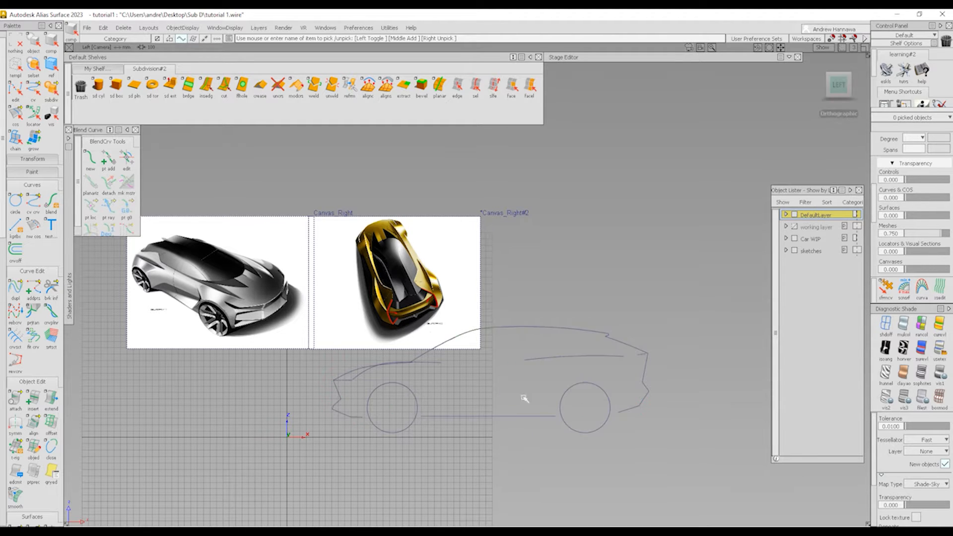
Step: Examine the car guide curves, including the wheel arches, in perspective and return to the orthographic left view
alt+shift+right_drag(525, 397, 508, 422)
alt+shift+middle_drag(509, 421, 468, 423)
alt+shift+right_drag(468, 424, 492, 422)
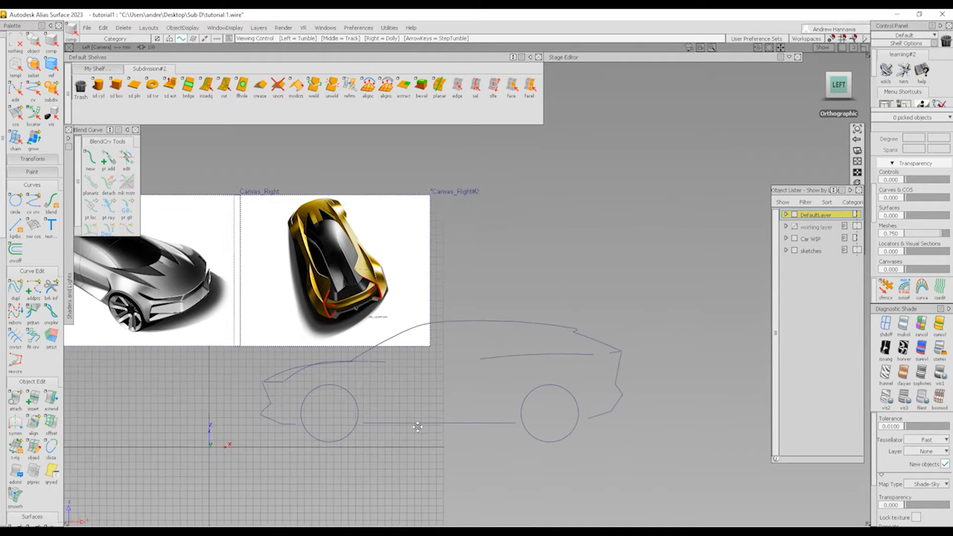
alt+shift+middle_drag(413, 427, 478, 432)
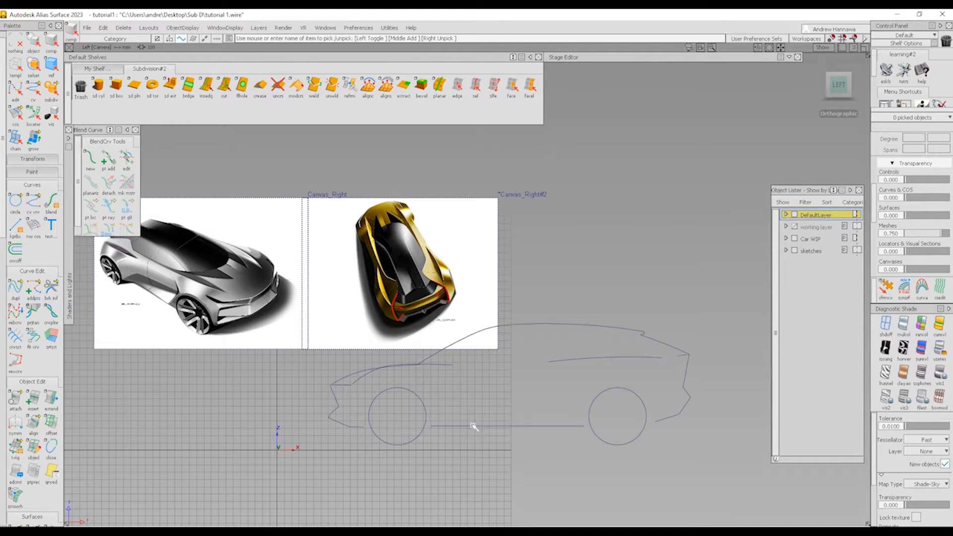
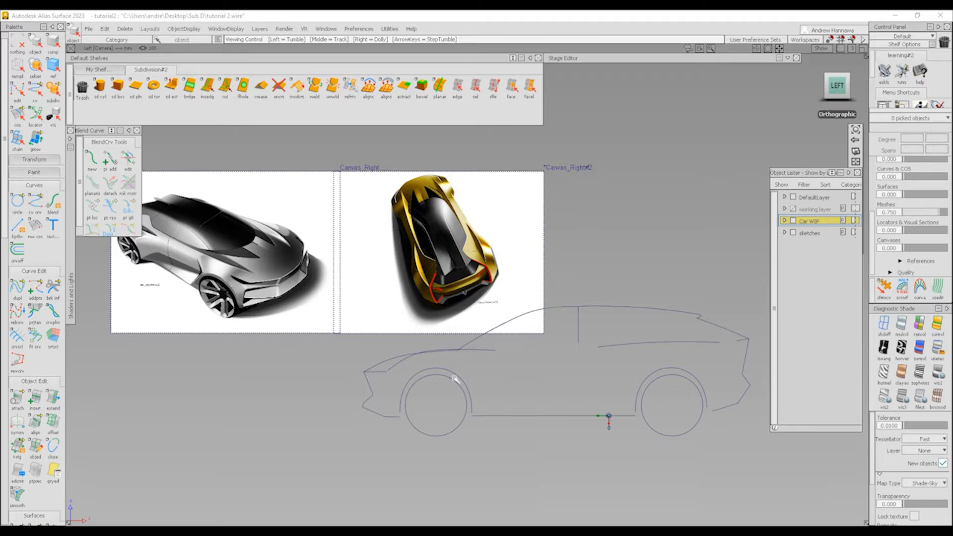
alt+shift+drag(561, 379, 538, 397)
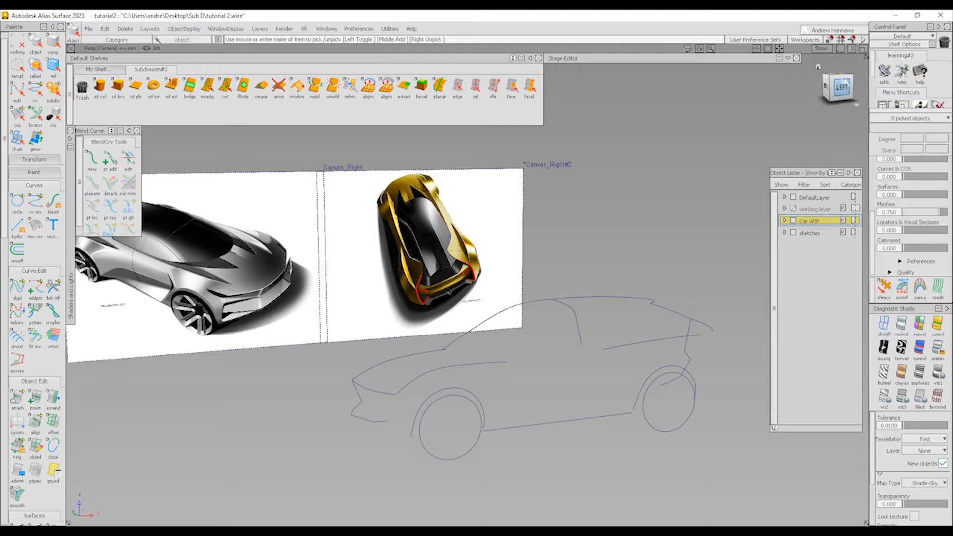
click(848, 88)
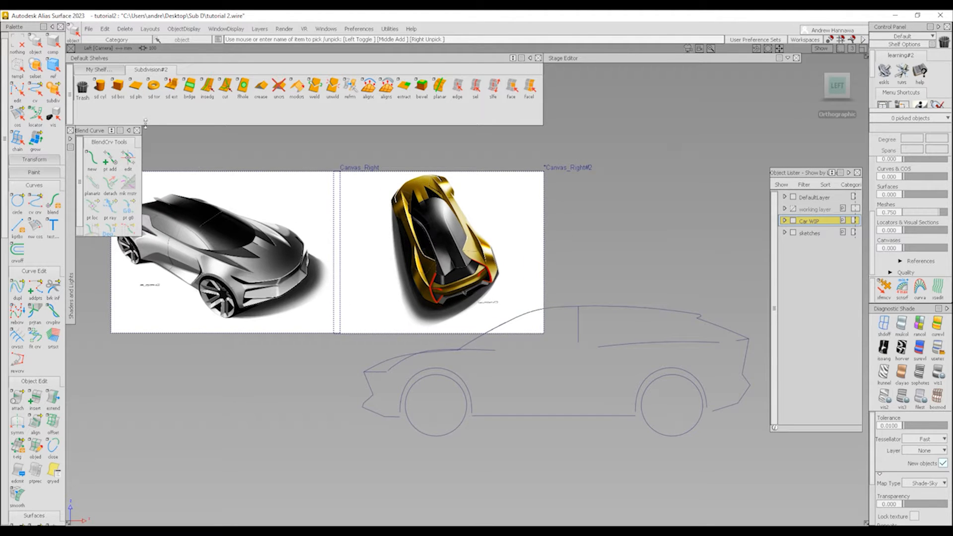
Step: Place a subdivision box between the wheels of the car profile and shade it with the Box Mode diagnostic shader
click(117, 87)
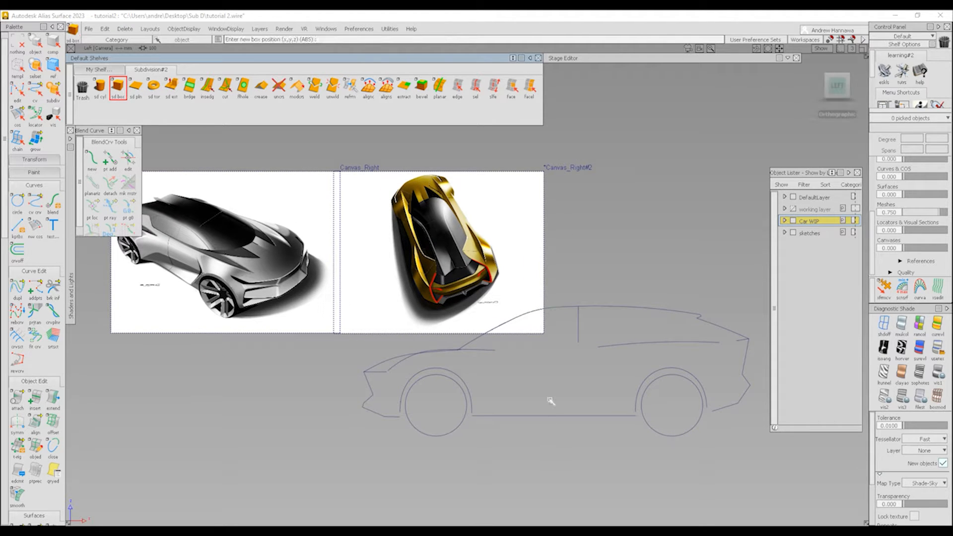
click(565, 381)
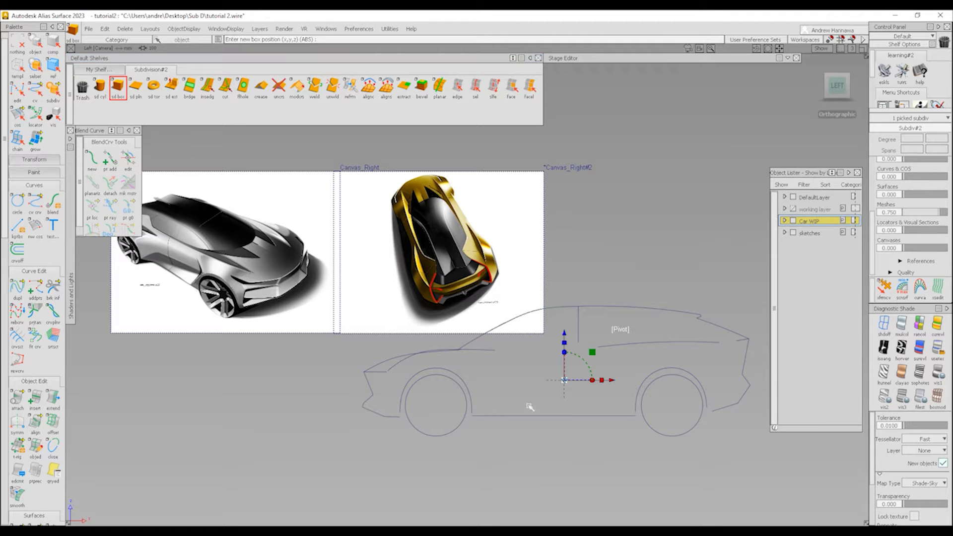
ctrl+shift+middle_drag(493, 377, 535, 429)
drag(538, 433, 614, 403)
ctrl+shift+drag(625, 473, 583, 404)
click(936, 398)
click(527, 368)
ctrl+shift+right_drag(534, 360, 535, 420)
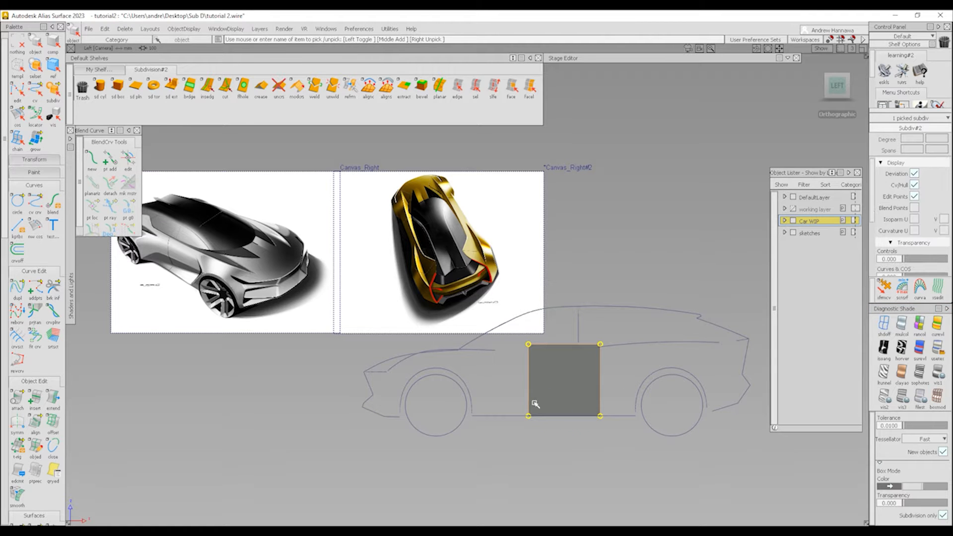
Step: Hide the sketches layer and move the box's rear CVs back to the tail of the car profile
alt+shift+middle_drag(613, 404, 522, 390)
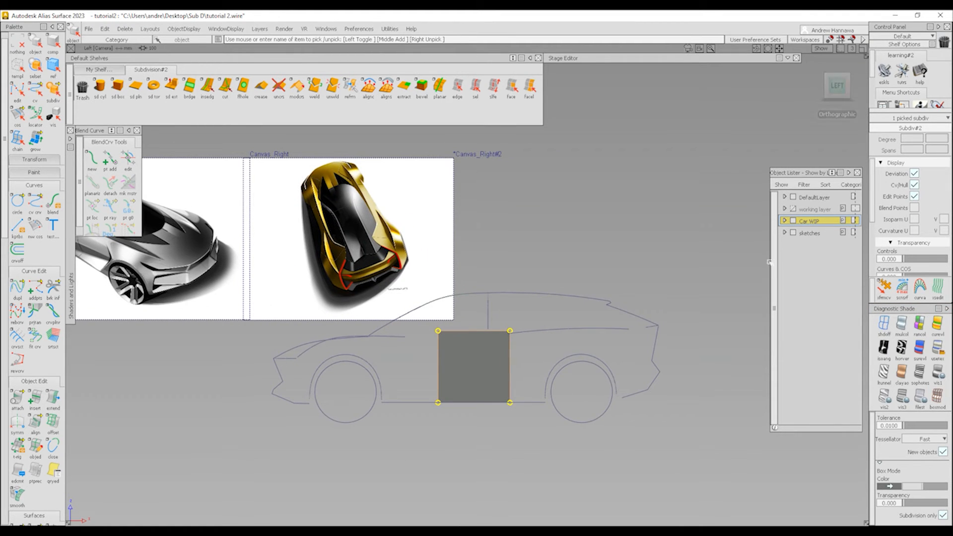
click(794, 233)
ctrl+shift+middle_drag(472, 338, 480, 424)
drag(498, 322, 544, 417)
ctrl+shift+middle_drag(522, 458, 521, 402)
middle_drag(514, 439, 660, 438)
Step: Move the box's front CVs forward to the nose of the car profile
ctrl+shift+drag(411, 388, 405, 328)
drag(402, 314, 450, 435)
middle_drag(465, 469, 295, 454)
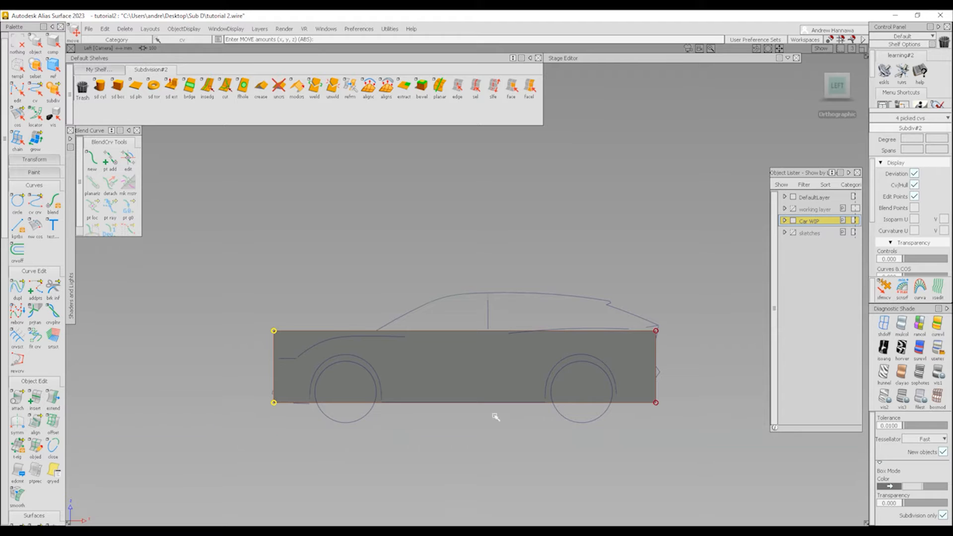
Step: Lower all upper CVs of the box slightly, and raise the rear upper pair about 152 mm to slope the beltline
ctrl+shift+drag(467, 461, 447, 352)
drag(234, 311, 667, 343)
middle_drag(685, 428, 687, 347)
ctrl+shift+drag(598, 487, 623, 387)
click(654, 334)
ctrl+shift+middle_drag(692, 381, 705, 325)
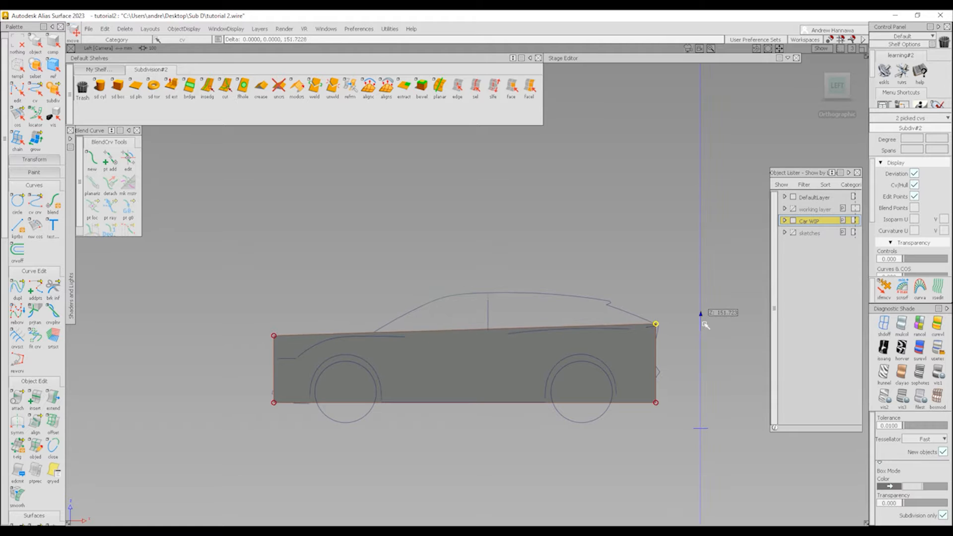
Step: Move the box's outer side CVs outward about 470 mm toward the wheel guide curves
alt+shift+drag(495, 373, 729, 421)
click(838, 85)
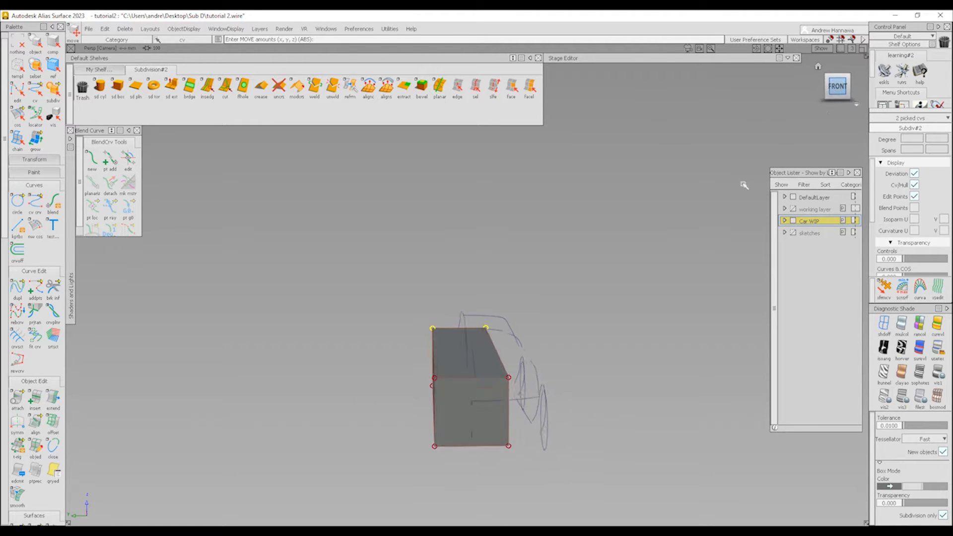
ctrl+shift+drag(484, 353, 509, 421)
alt+shift+right_drag(521, 402, 534, 409)
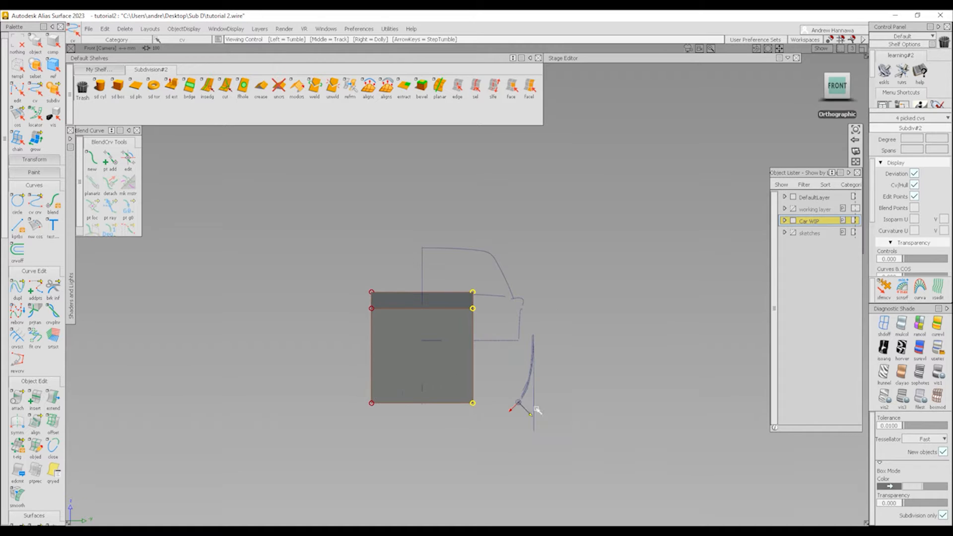
ctrl+shift+middle_drag(580, 343, 633, 361)
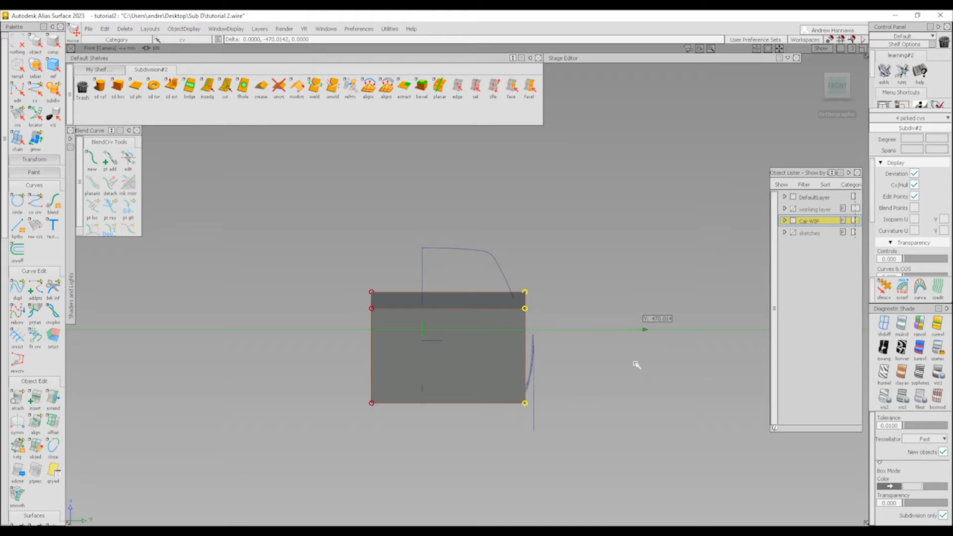
middle_drag(637, 367, 637, 366)
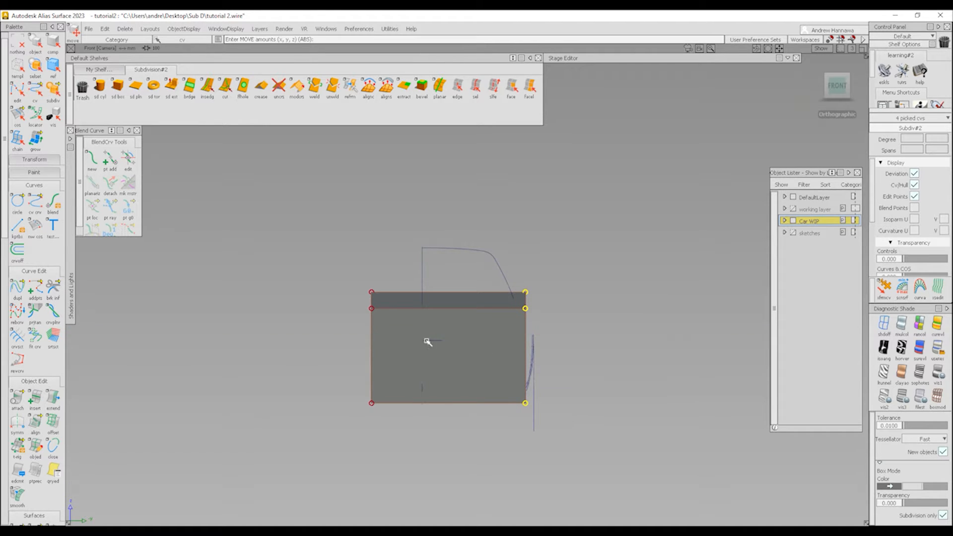
Step: Insert a lengthwise edge loop in the box close to the car's centreline
ctrl+shift+drag(365, 416, 502, 54)
click(207, 87)
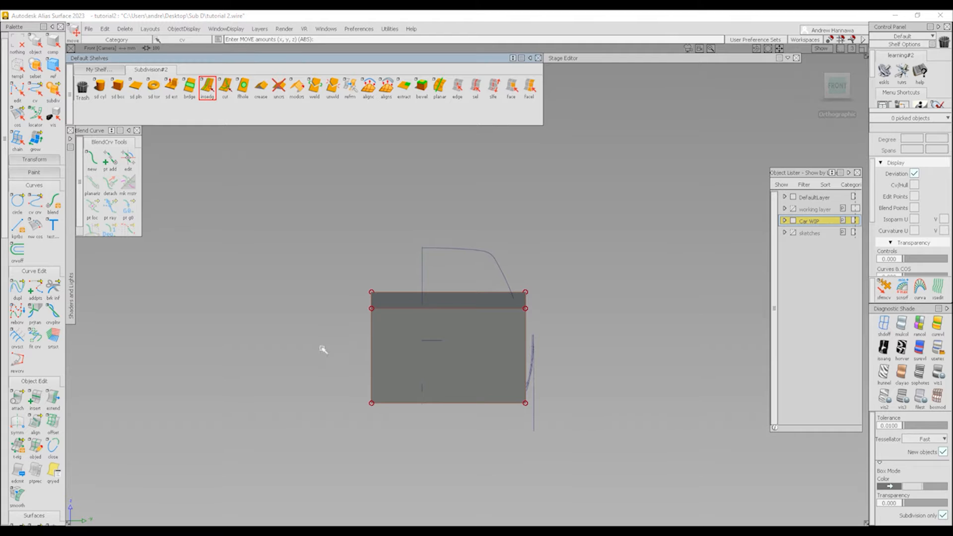
click(412, 308)
mouse_move(417, 312)
mouse_down()
mouse_move(427, 312)
mouse_move(415, 313)
mouse_up()
Step: Snap the CVs of the new lengthwise loop onto the car's centreline
ctrl+shift+drag(393, 400, 385, 349)
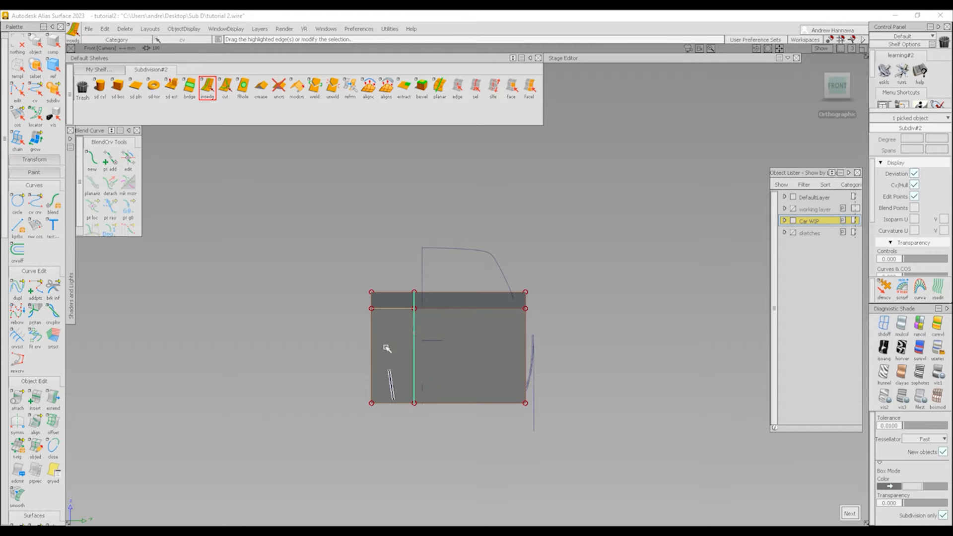
ctrl+shift+drag(393, 313, 419, 314)
drag(402, 276, 428, 419)
ctrl+shift+middle_drag(424, 444, 431, 342)
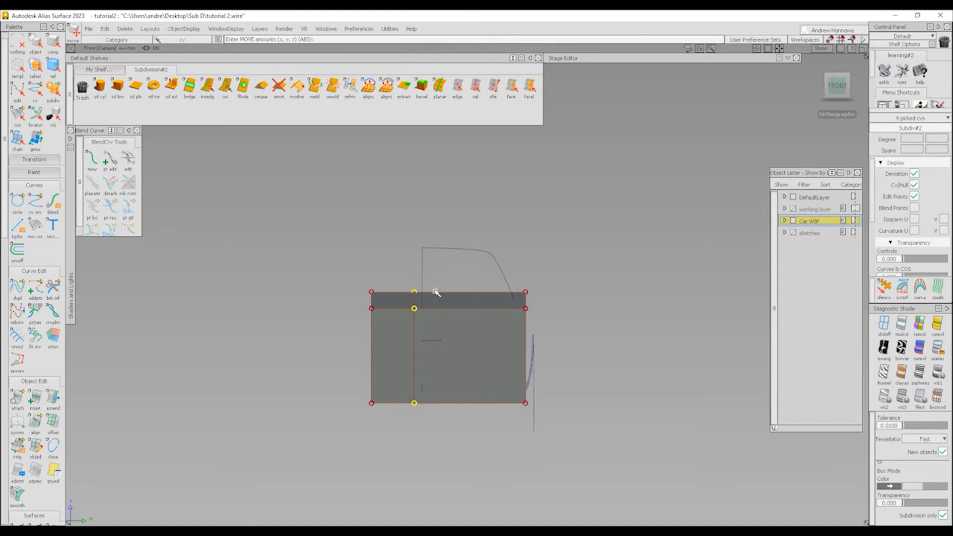
ctrl+alt+middle_drag(426, 300, 425, 285)
ctrl+shift+drag(456, 398, 461, 348)
Step: Delete the box faces beyond the centreline and the underside face, leaving an open half body
click(511, 88)
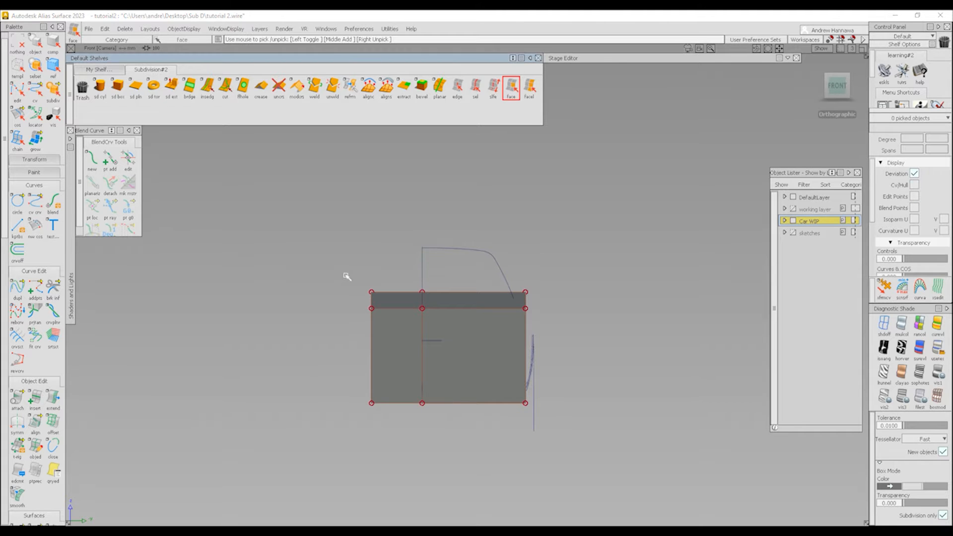
drag(347, 271, 400, 451)
key(Delete)
key(Return)
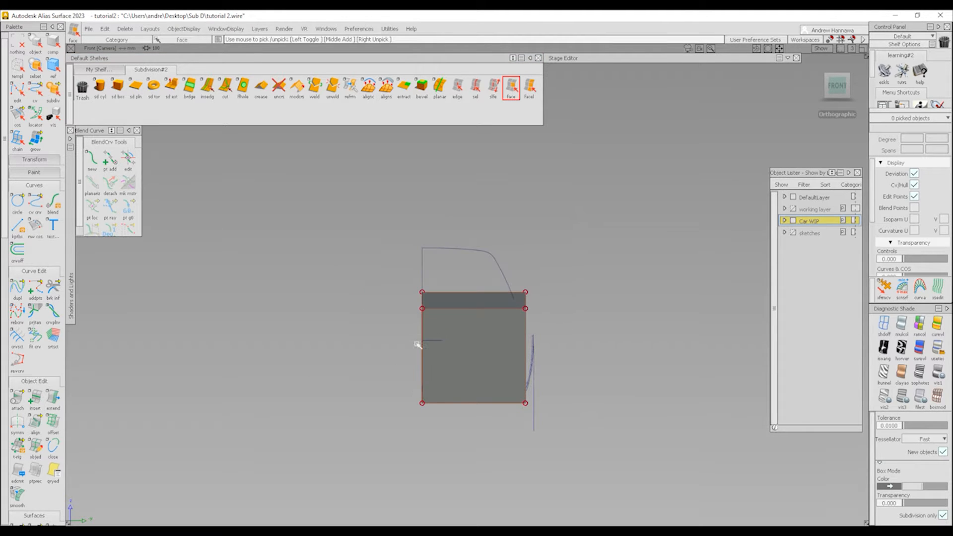
alt+shift+drag(418, 344, 503, 391)
click(508, 448)
key(Delete)
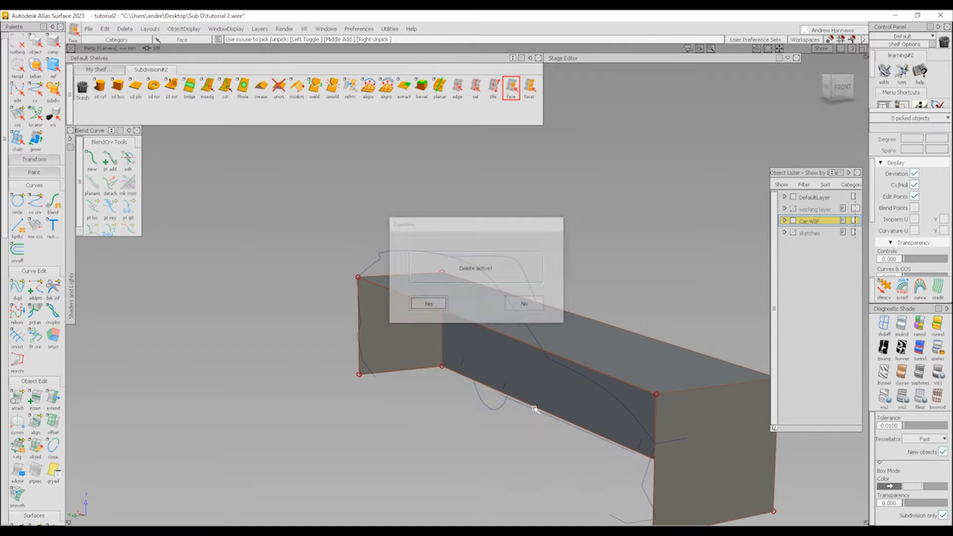
key(Return)
Step: Remove the box shading and insert two cross edge loops, one at the windscreen base and one just ahead of the tail
alt+shift+drag(511, 471, 610, 296)
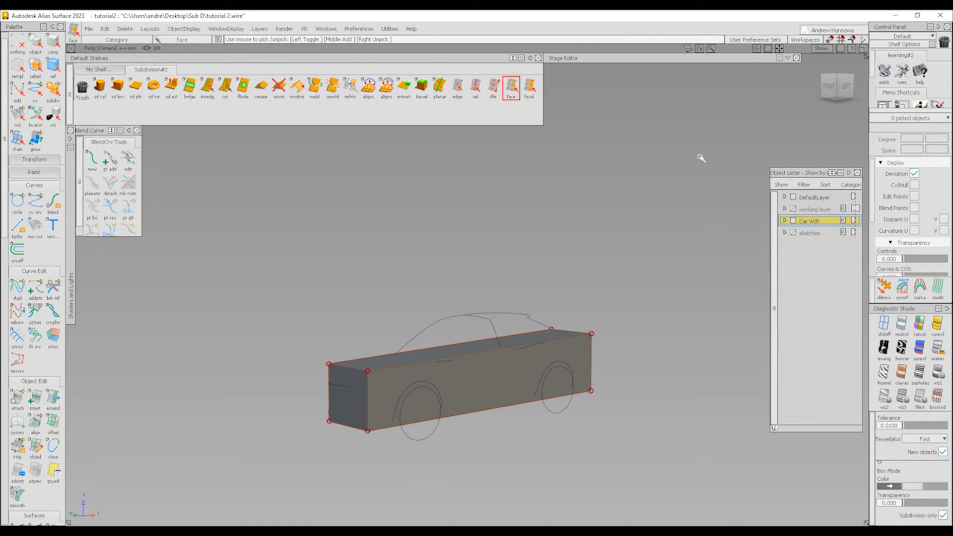
click(845, 88)
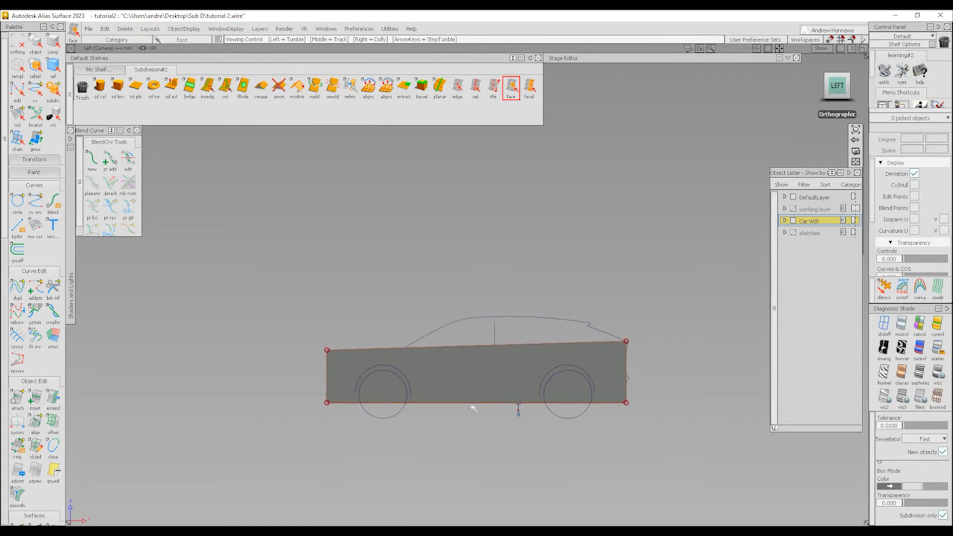
click(883, 324)
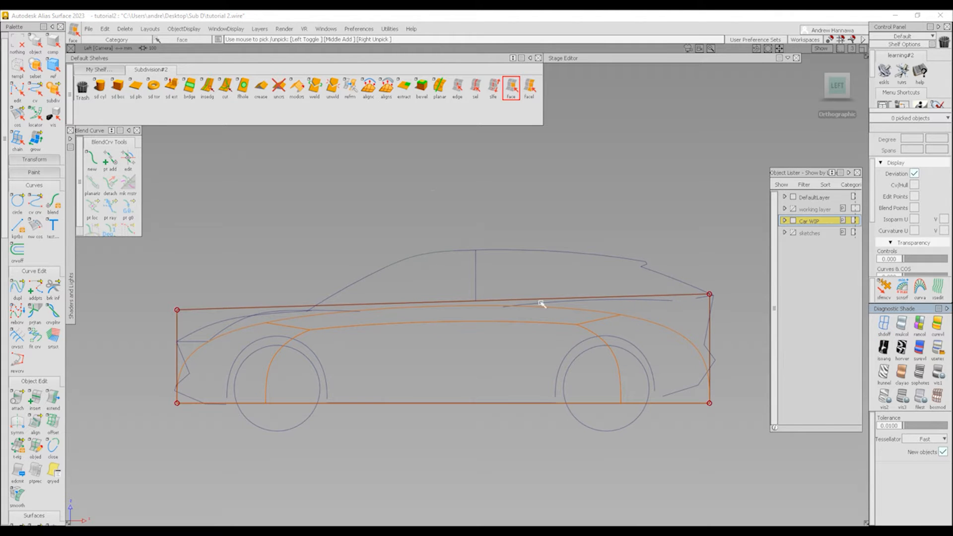
click(208, 88)
click(330, 305)
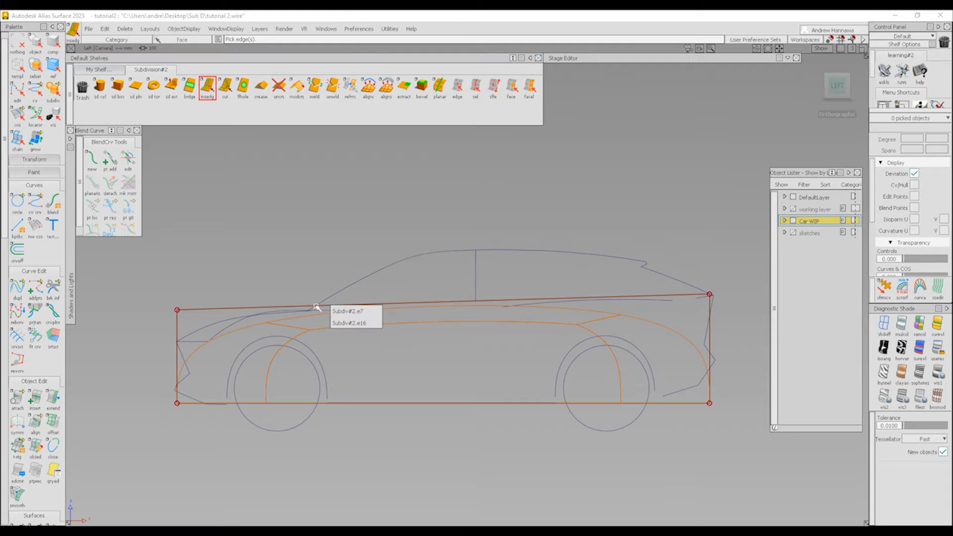
alt+shift+drag(317, 307, 307, 311)
drag(701, 299, 703, 298)
click(541, 352)
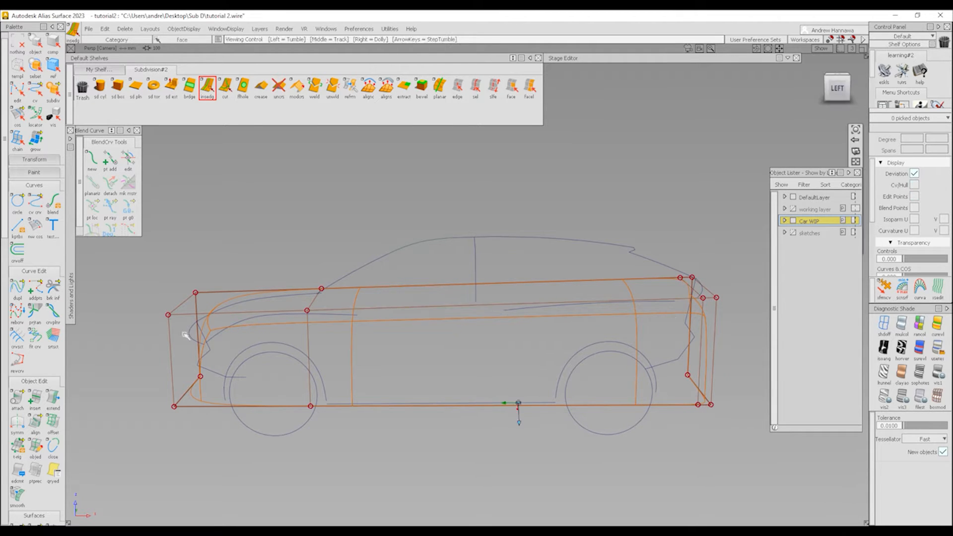
Step: Insert two lengthwise edge loops, one near the body's outer side and one between it and the centreline
alt+shift+drag(185, 334, 500, 378)
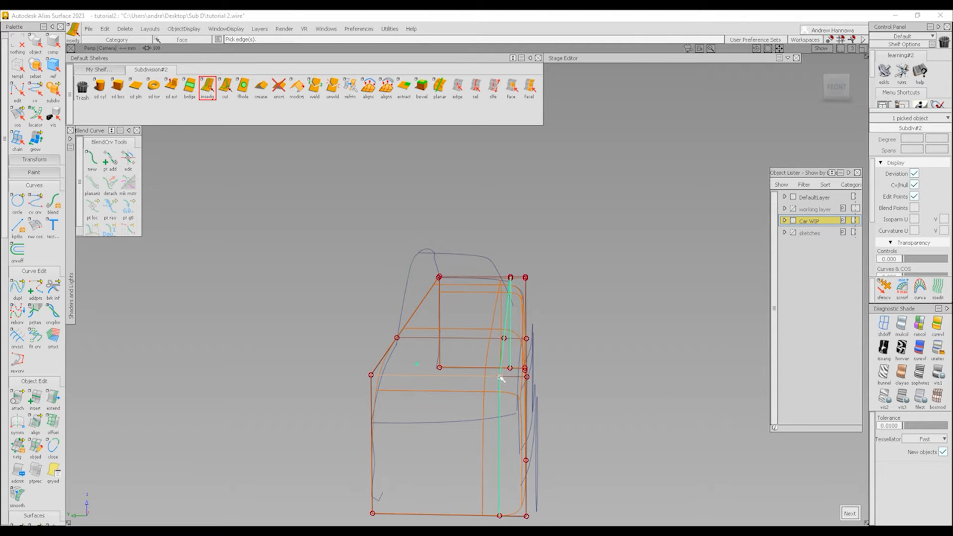
click(407, 381)
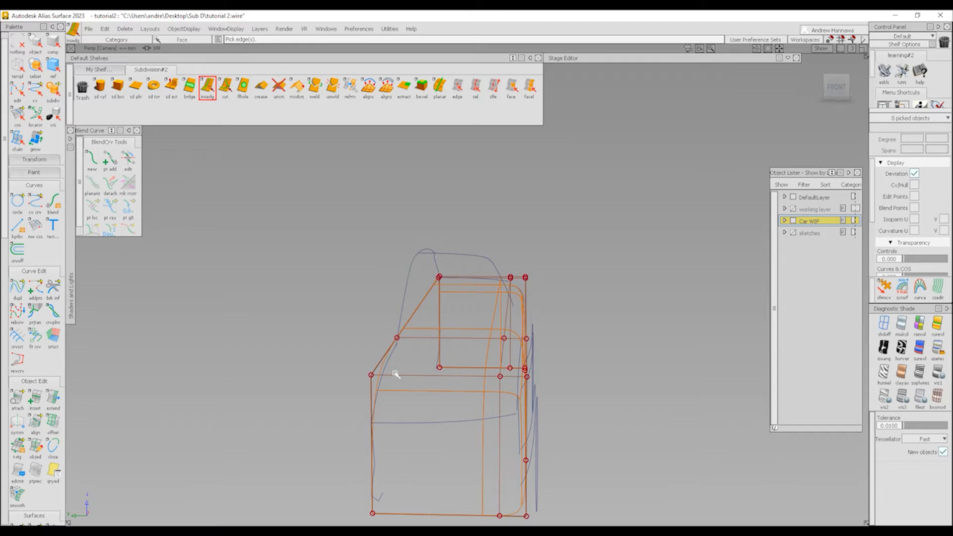
mouse_move(422, 378)
mouse_down()
mouse_move(400, 379)
mouse_move(424, 379)
mouse_up()
key(shift+alt)
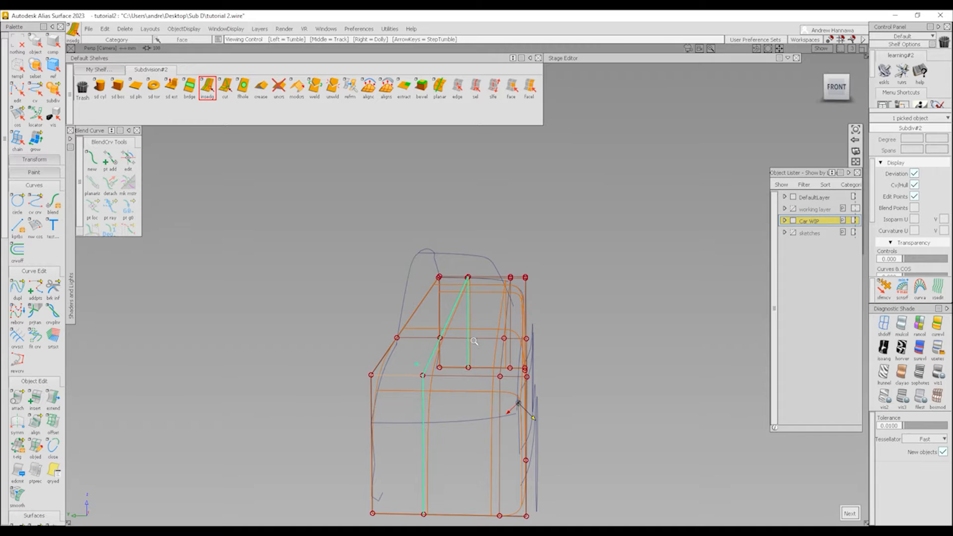
alt+shift+drag(474, 341, 425, 367)
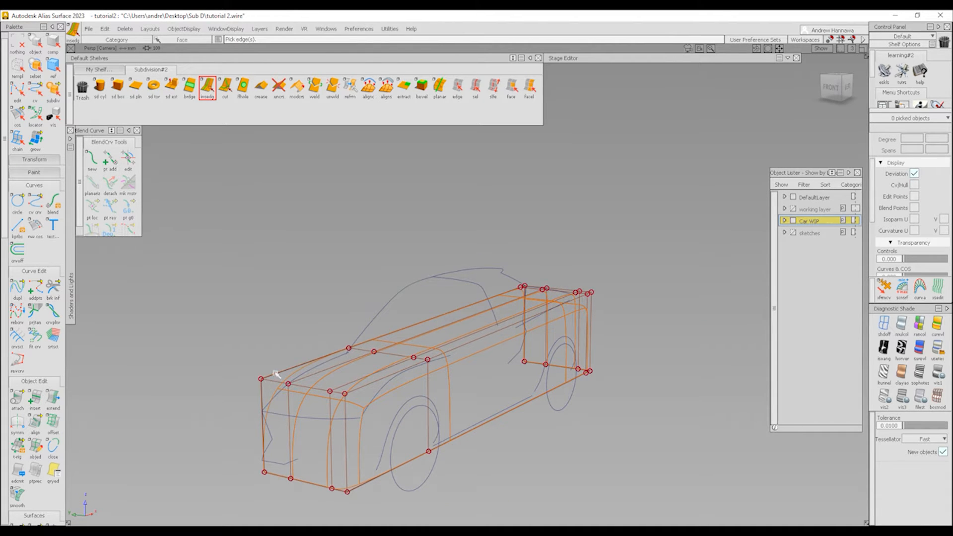
Step: Extrude the two inner upper faces behind the windscreen base up to roof height, with Box Mode shading on
alt+shift+drag(566, 264, 365, 357)
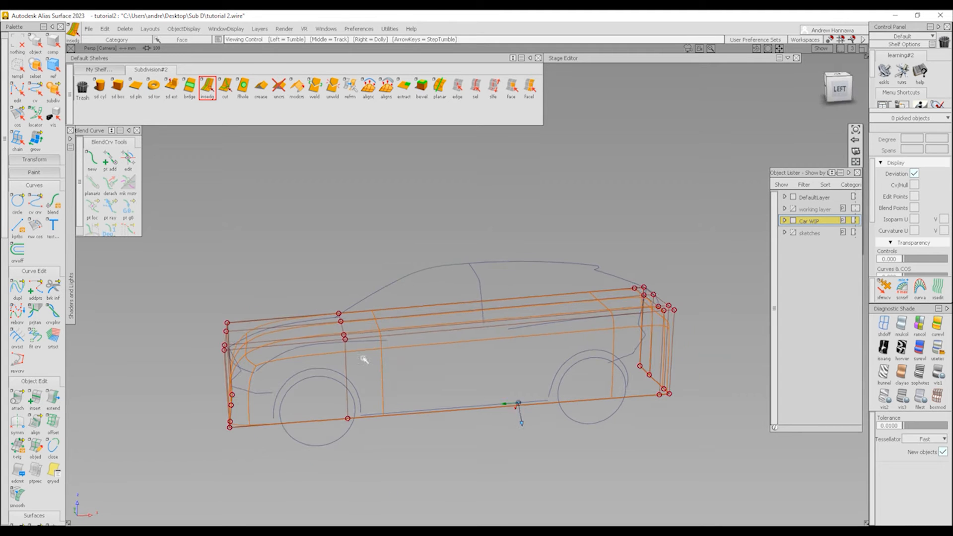
alt+shift+drag(483, 284, 505, 379)
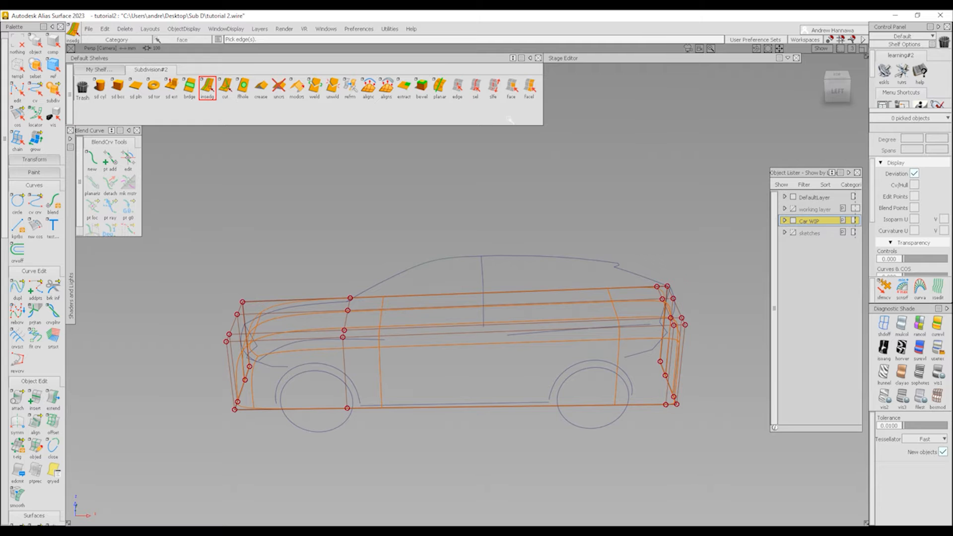
click(512, 89)
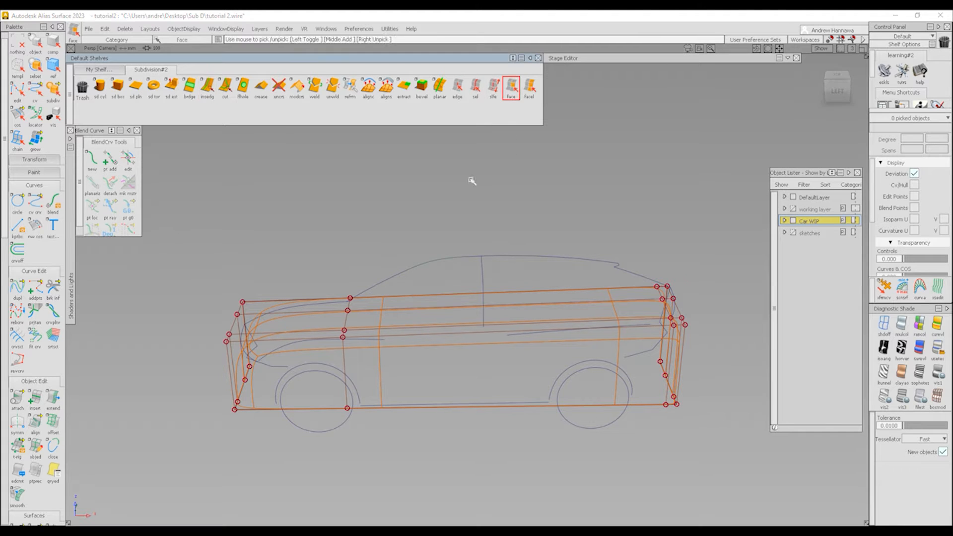
click(480, 303)
click(592, 313)
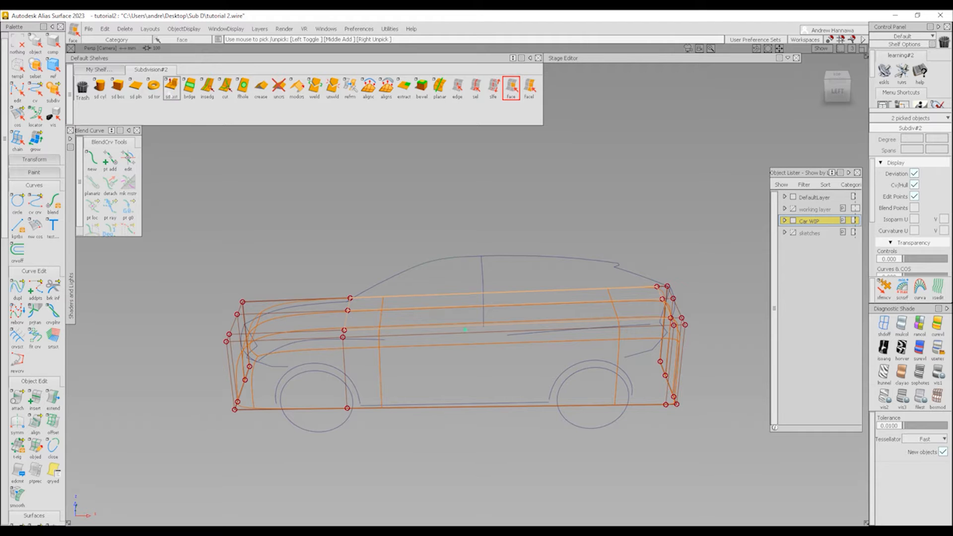
click(171, 91)
click(838, 92)
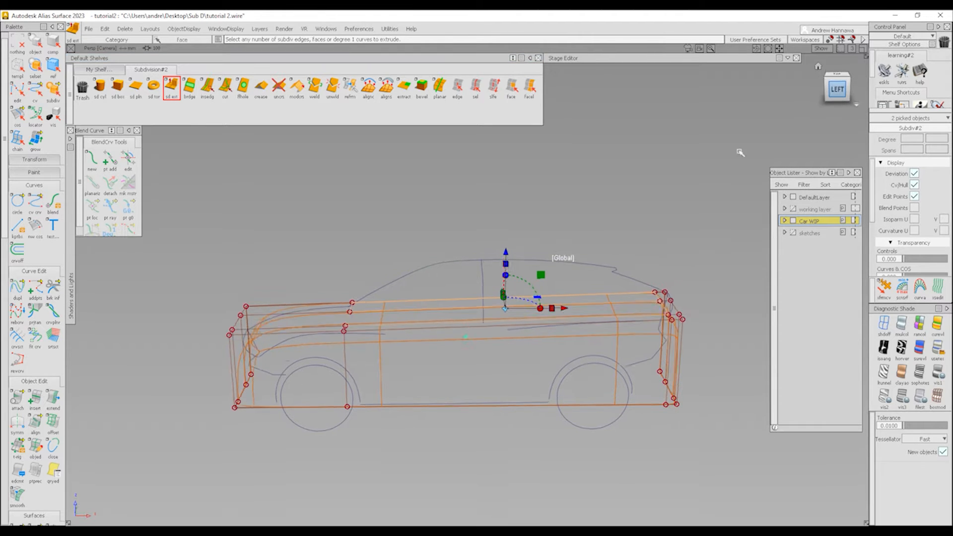
click(936, 397)
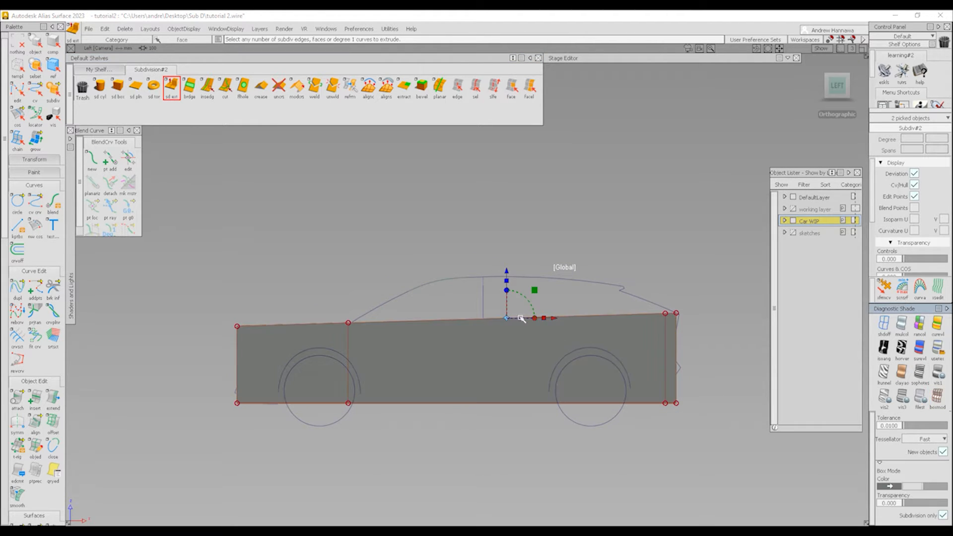
drag(507, 274, 507, 227)
Step: Move the cabin's front upper CVs back to where the windscreen curve meets the roof
ctrl+shift+drag(380, 378, 391, 285)
ctrl+shift+middle_drag(399, 326, 399, 270)
middle_drag(399, 256, 474, 295)
ctrl+shift+drag(534, 383, 546, 328)
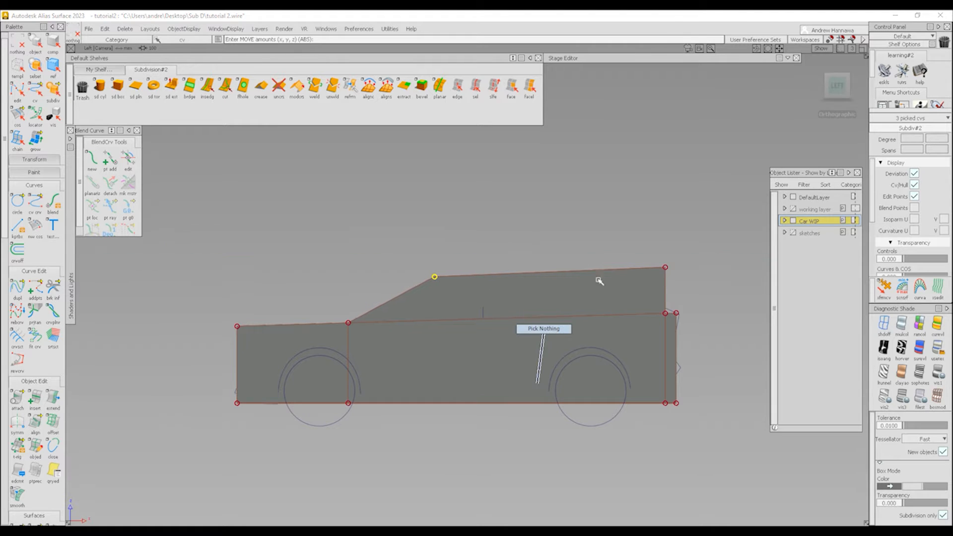
Step: Move the cabin's rear upper CVs forward and lower them about 148 mm to follow the sloping roofline
drag(656, 262, 690, 305)
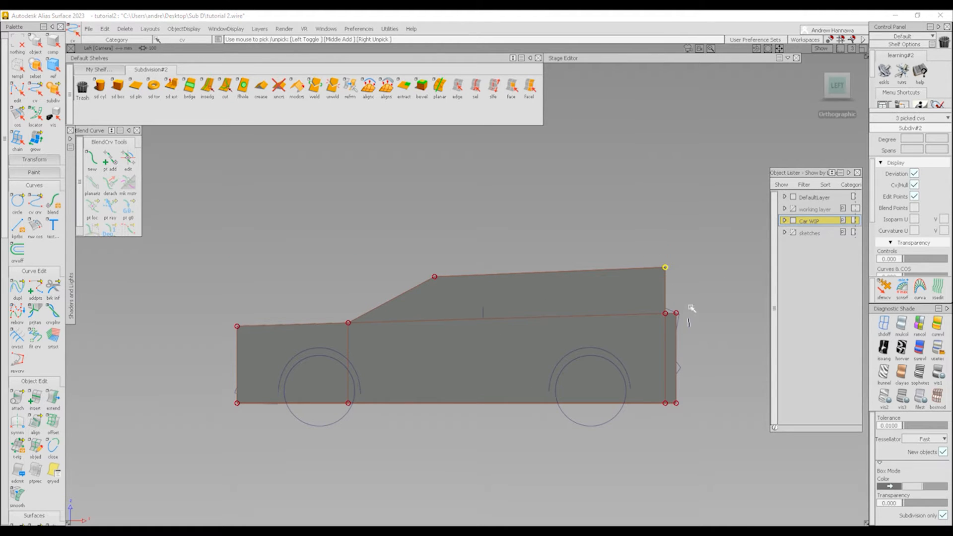
middle_drag(697, 268, 623, 275)
right_drag(650, 271, 650, 285)
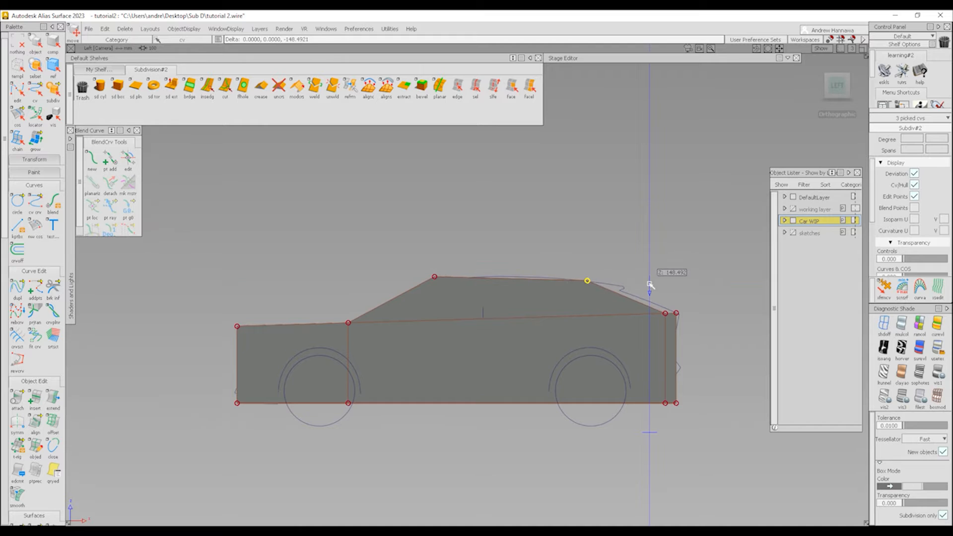
middle_drag(653, 285, 655, 286)
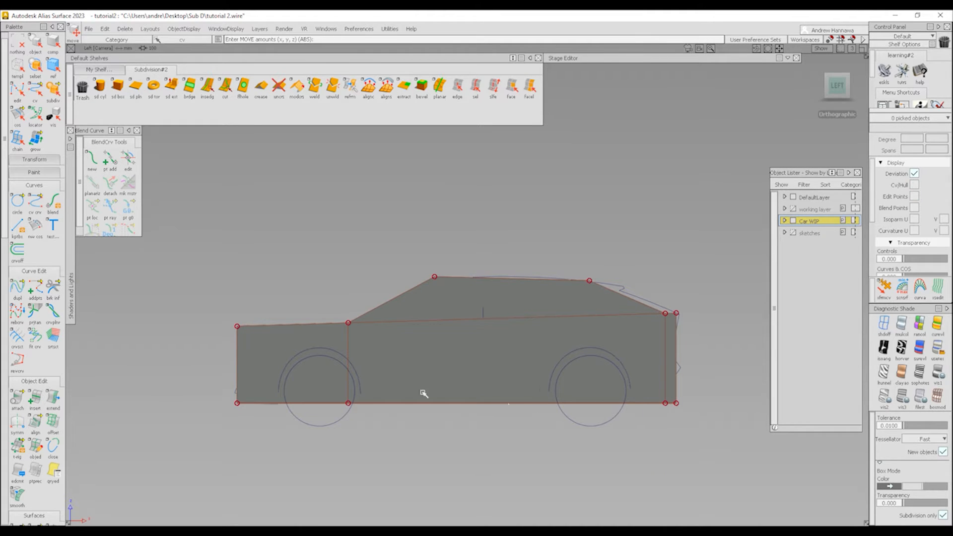
Step: Insert a horizontal edge loop around the body at about one third of its height below the beltline
alt+shift+drag(423, 393, 698, 360)
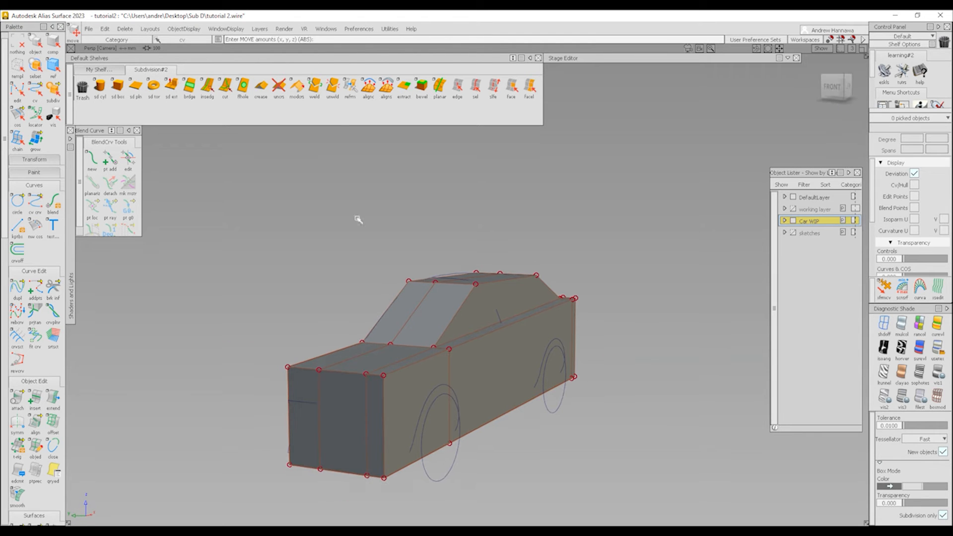
click(208, 88)
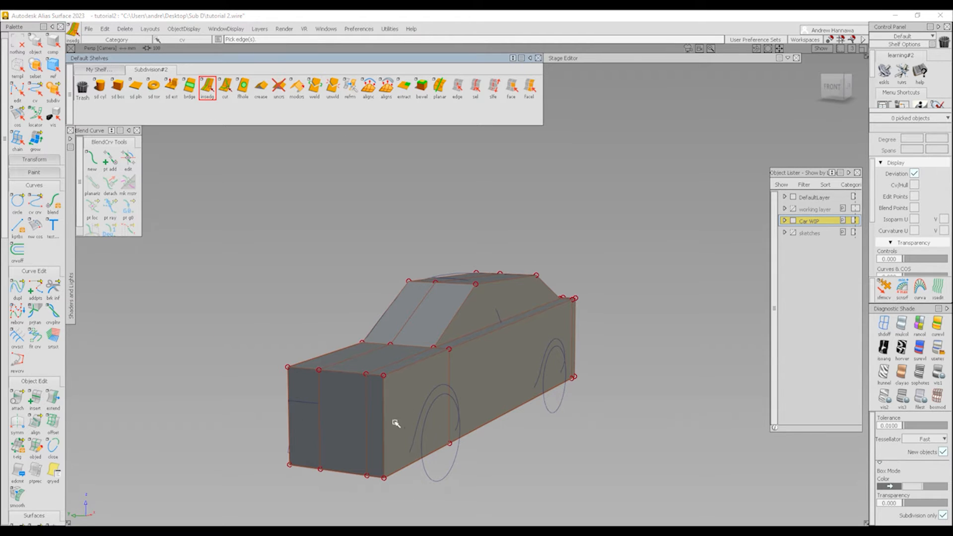
mouse_move(385, 422)
mouse_down()
mouse_move(386, 409)
mouse_move(383, 425)
mouse_up()
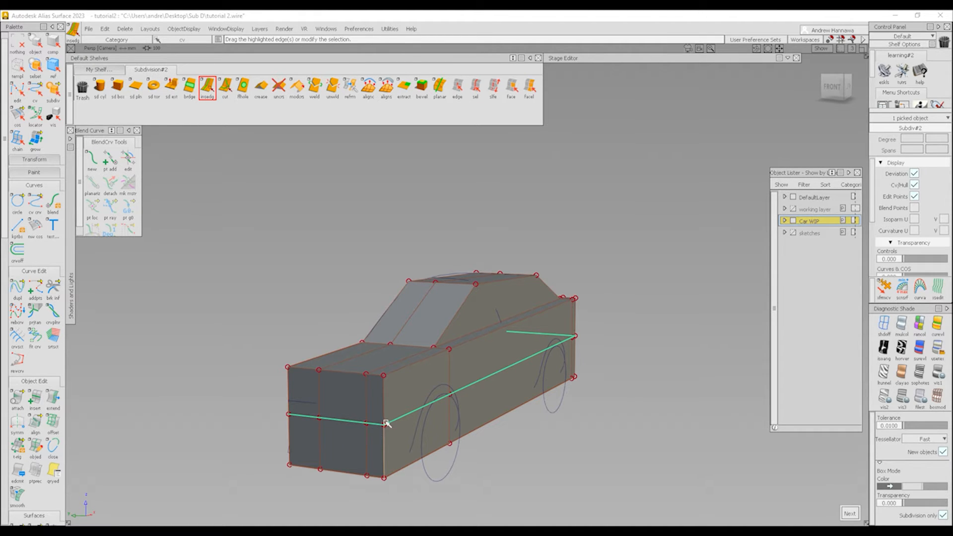
drag(385, 421, 384, 411)
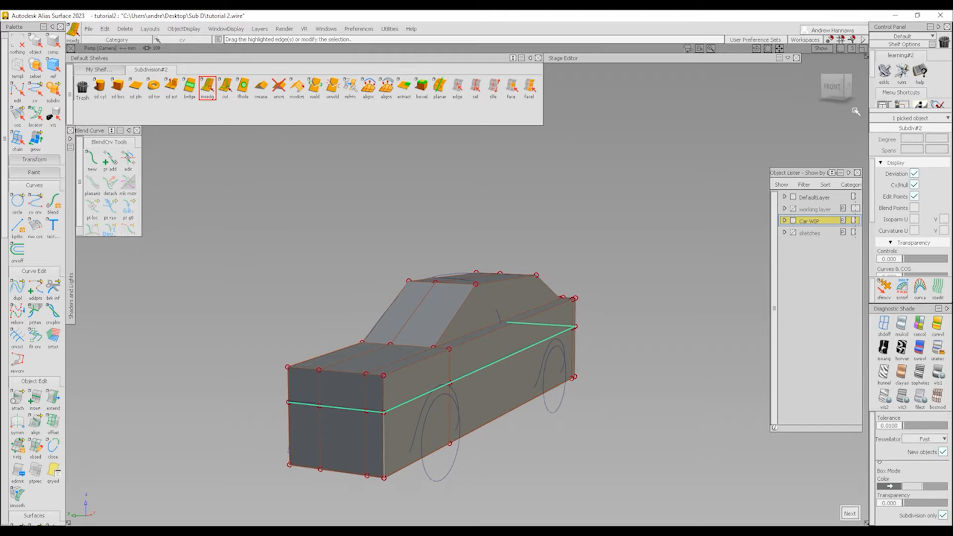
Step: Move the outer CVs of the new horizontal loop outward about 49 mm towards the side guide curves
click(831, 87)
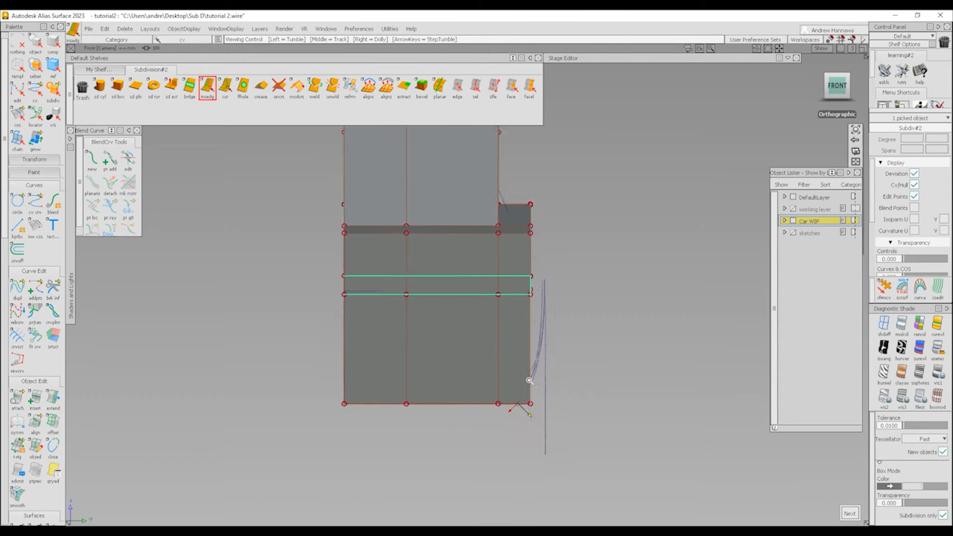
mouse_move(495, 255)
ctrl+shift+mouse_down()
mouse_move(530, 246)
mouse_move(556, 302)
ctrl+shift+mouse_up()
click(884, 324)
ctrl+shift+middle_drag(578, 396, 572, 331)
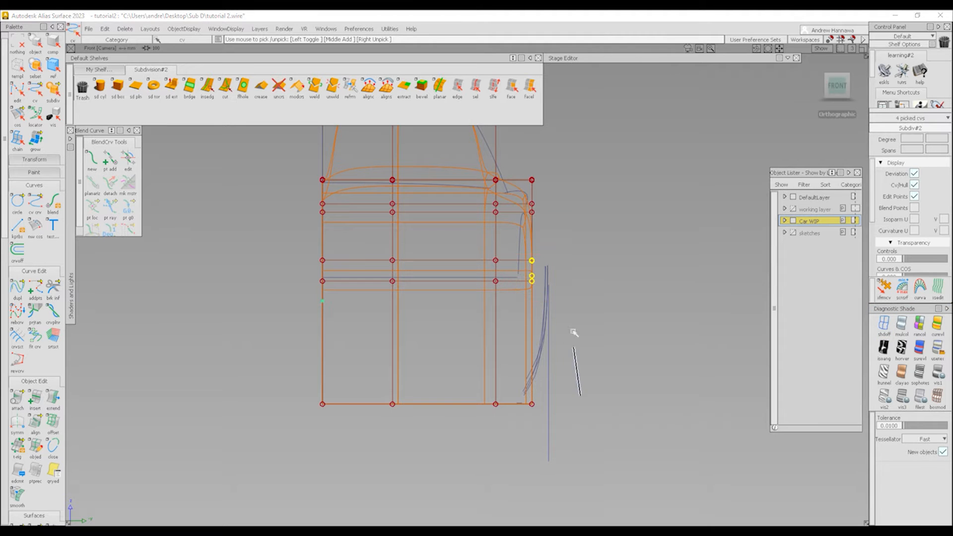
mouse_move(606, 304)
middle_down()
mouse_move(623, 304)
mouse_move(615, 310)
middle_up()
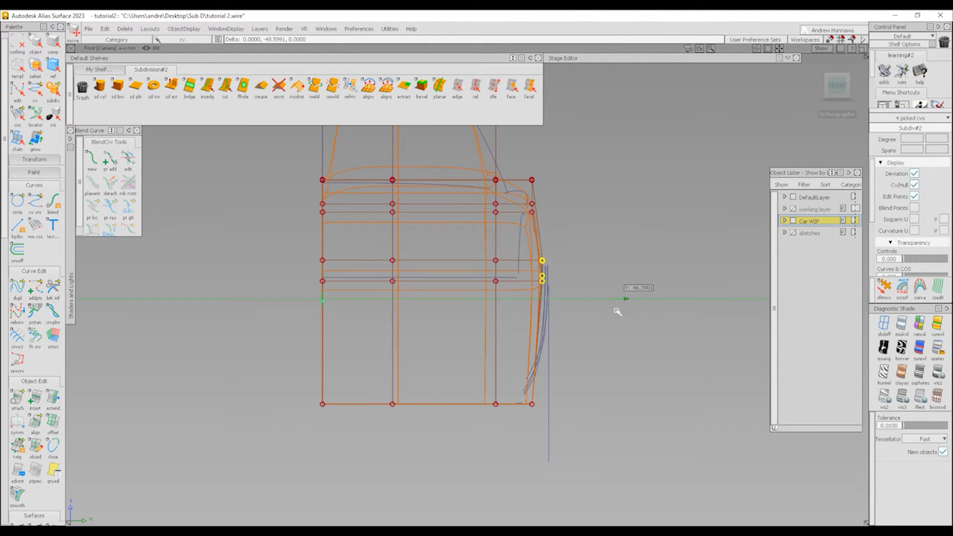
Step: Move the bottom outer CVs along the body side inward to match the lower end of the side guide curve
mouse_move(525, 443)
ctrl+shift+mouse_down()
mouse_move(485, 377)
mouse_move(579, 441)
ctrl+shift+mouse_up()
mouse_move(581, 440)
ctrl+shift+middle_down()
mouse_move(593, 380)
mouse_move(591, 395)
ctrl+shift+middle_up()
alt+shift+right_drag(590, 396, 574, 374)
key(F8)
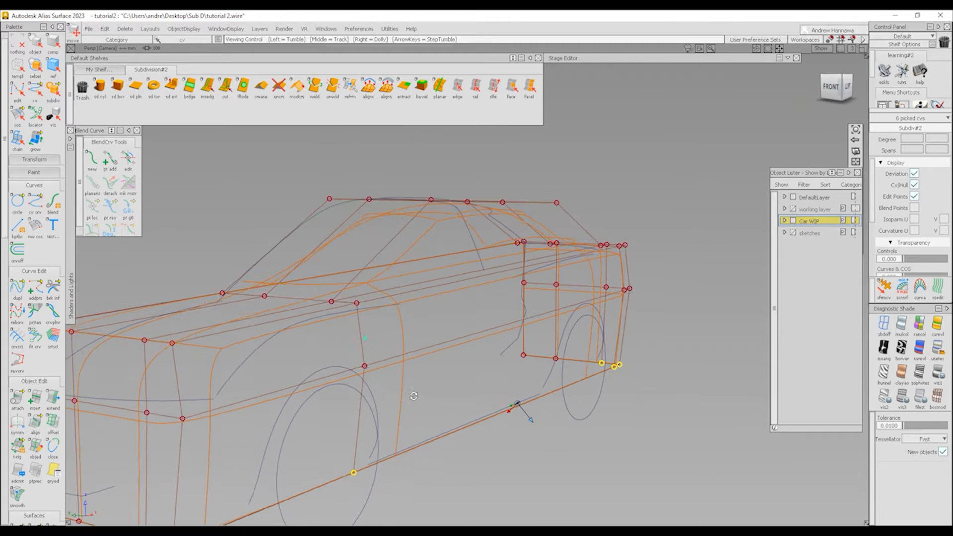
alt+shift+drag(551, 387, 521, 407)
ctrl+shift+drag(500, 431, 505, 342)
alt+shift+right_drag(575, 350, 547, 355)
alt+shift+drag(547, 355, 270, 383)
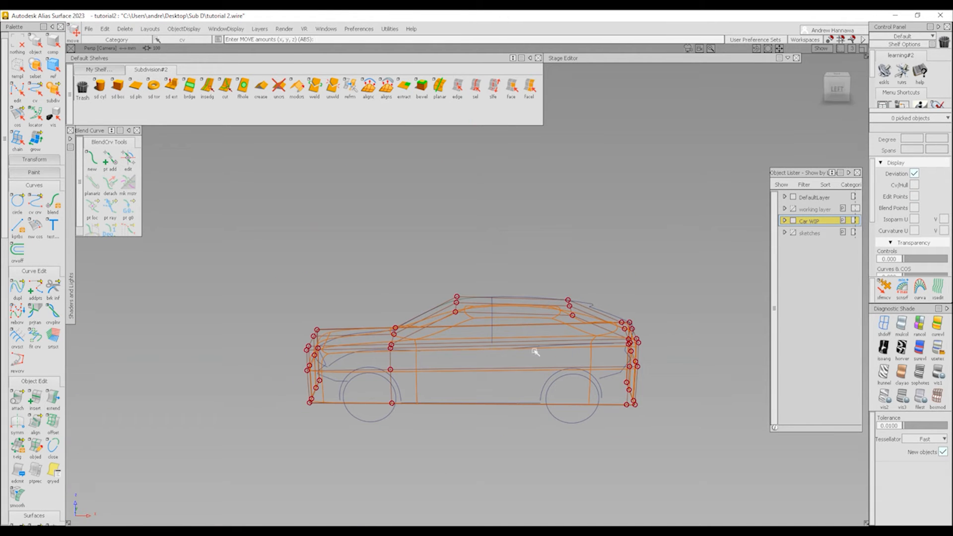
Step: Move the CVs at the front outer corner rearward in the top view to round the nose along the plan guide curve
alt+shift+drag(420, 397, 378, 438)
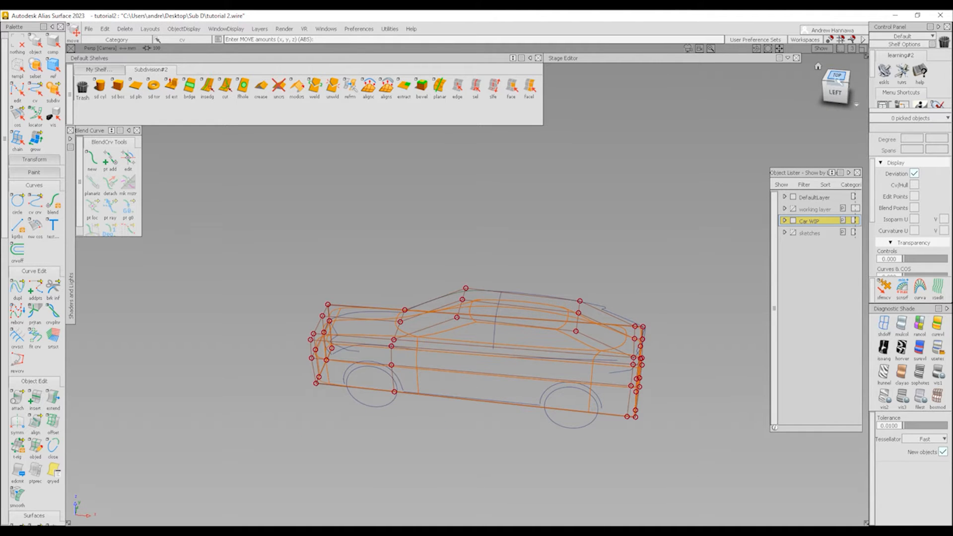
click(837, 77)
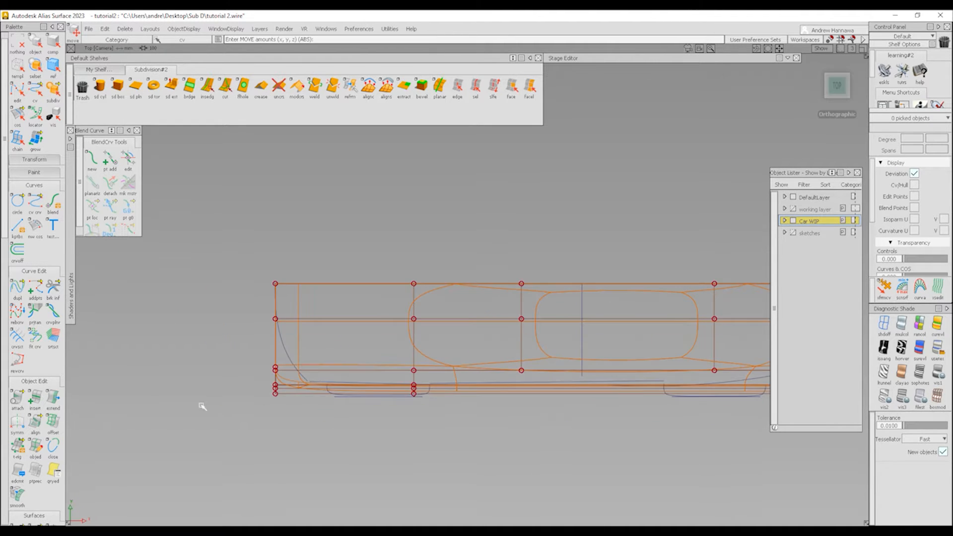
ctrl+shift+drag(233, 358, 309, 414)
ctrl+shift+middle_drag(290, 452, 290, 423)
middle_drag(296, 423, 322, 439)
ctrl+shift+drag(279, 432, 277, 394)
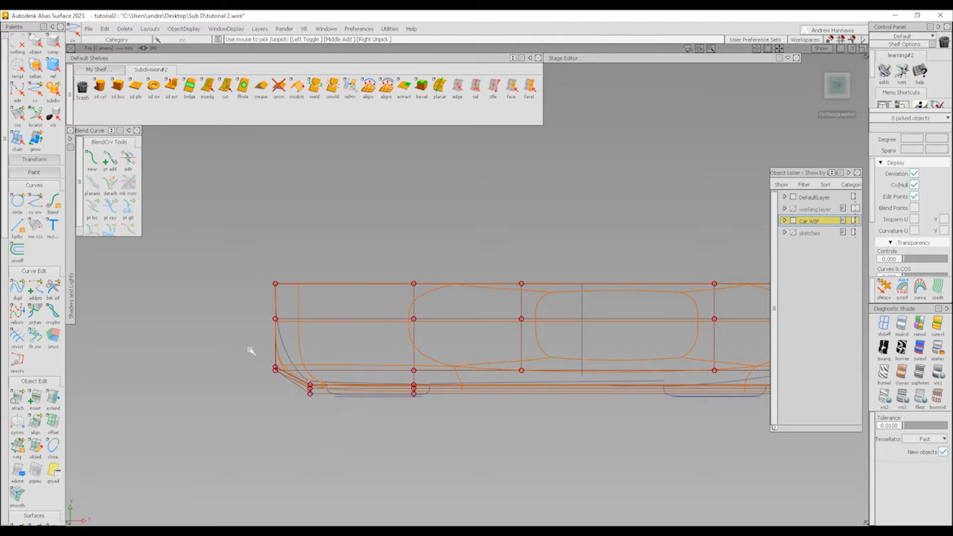
drag(264, 356, 292, 399)
ctrl+shift+middle_drag(294, 395, 311, 378)
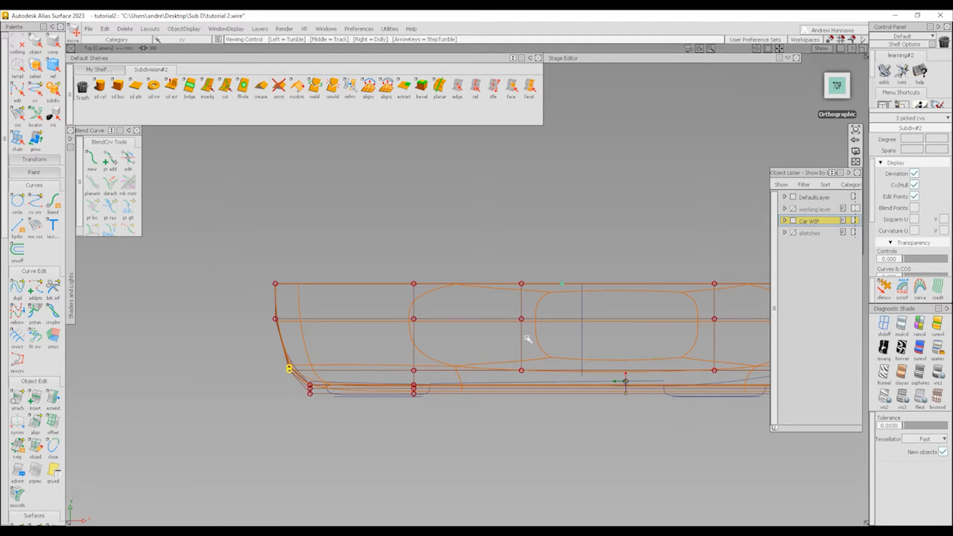
Step: Move the outermost rear corner CVs well forward and the neighbouring rear corner CVs slightly forward to round the tail in plan
alt+shift+right_drag(525, 337, 506, 357)
alt+shift+middle_drag(507, 357, 307, 372)
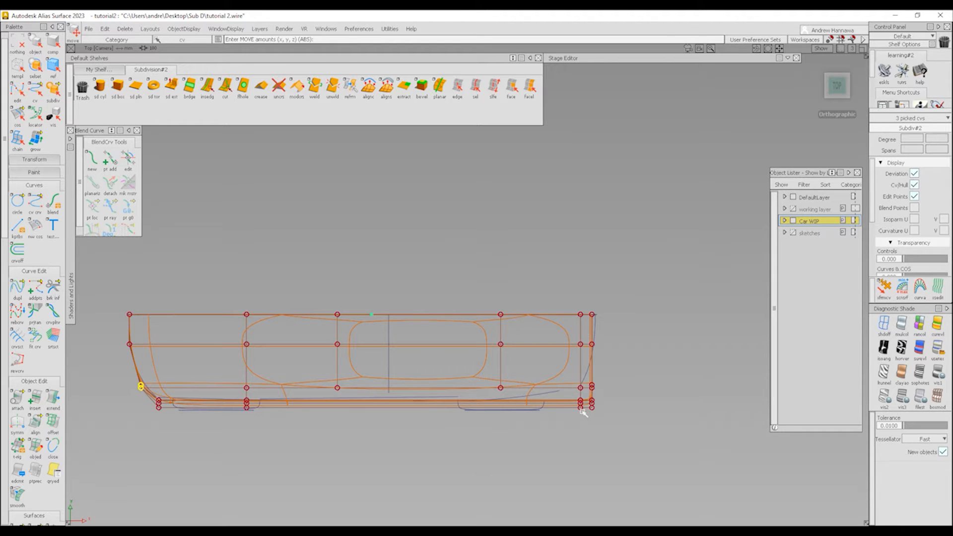
shift+drag(561, 396, 596, 422)
middle_drag(647, 419, 599, 446)
ctrl+shift+drag(591, 456, 582, 372)
drag(571, 372, 612, 409)
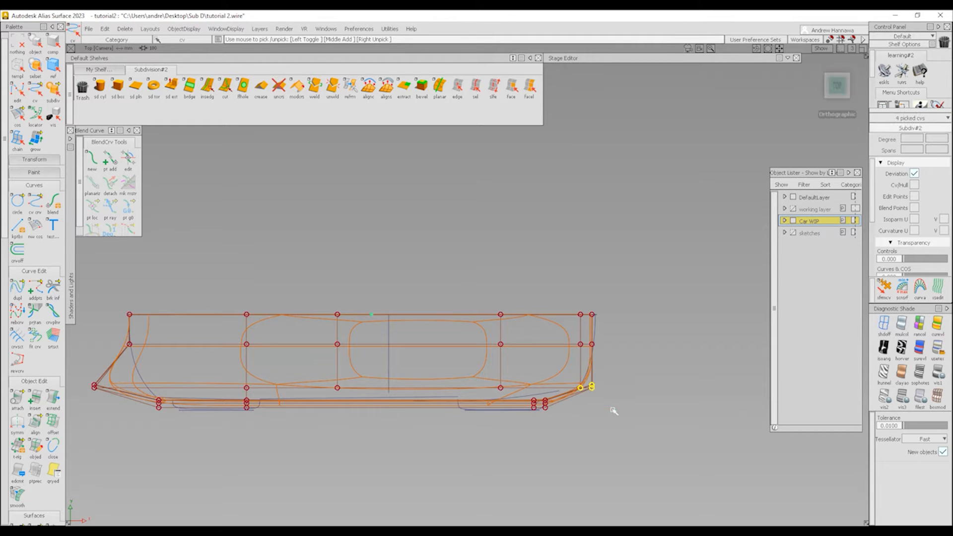
mouse_move(617, 433)
ctrl+shift+middle_down()
mouse_move(635, 397)
mouse_move(630, 412)
ctrl+shift+middle_up()
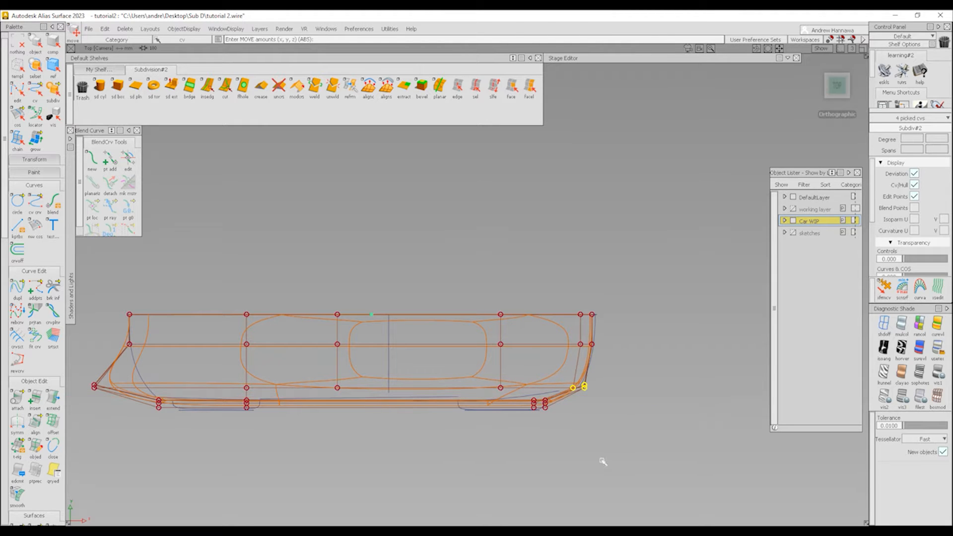
Step: Move the inner CVs of the rear end slightly rearward to the rear plan curve
ctrl+shift+drag(600, 459, 600, 403)
ctrl+shift+drag(533, 342, 573, 337)
drag(551, 279, 615, 350)
ctrl+shift+middle_drag(603, 384, 604, 349)
middle_drag(606, 347, 611, 352)
ctrl+shift+drag(511, 417, 495, 327)
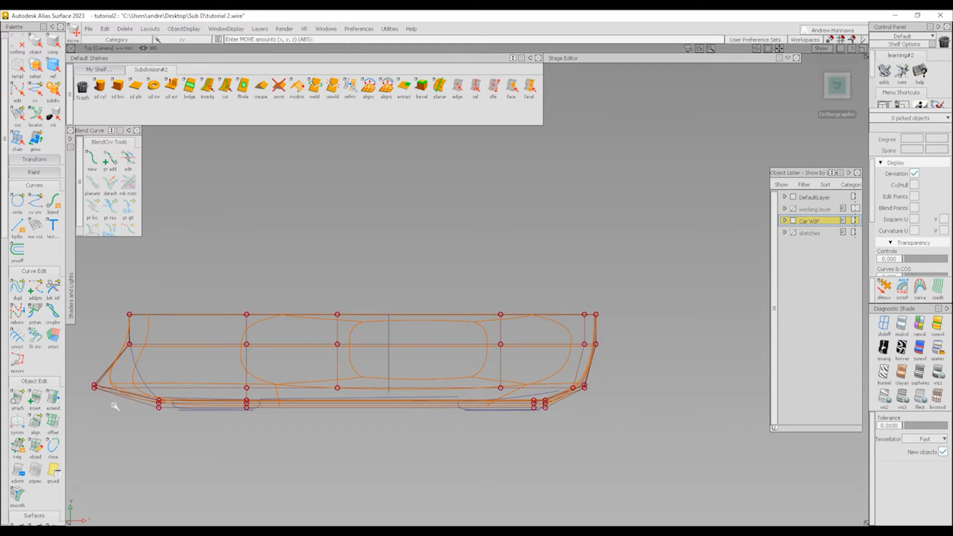
Step: Move the displaced front corner CVs back rearward onto the front plan guide curve
ctrl+shift+drag(82, 381, 115, 412)
ctrl+shift+middle_drag(142, 389, 145, 365)
middle_drag(149, 376, 194, 388)
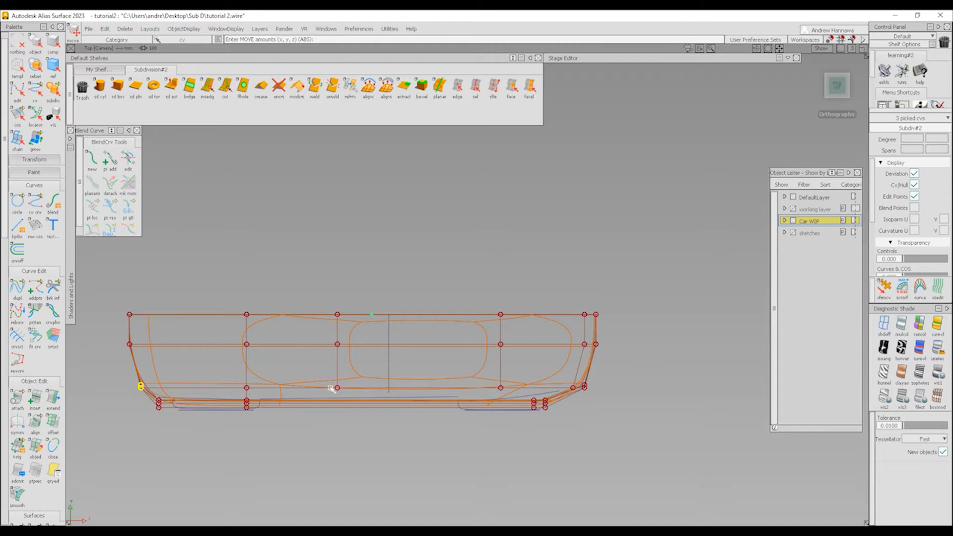
alt+shift+drag(425, 397, 438, 305)
alt+shift+drag(444, 423, 467, 375)
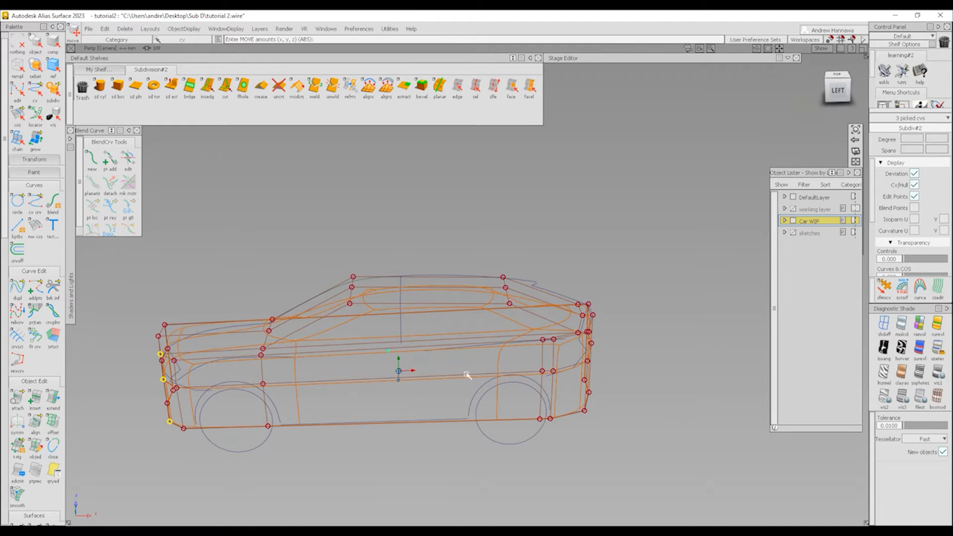
click(838, 91)
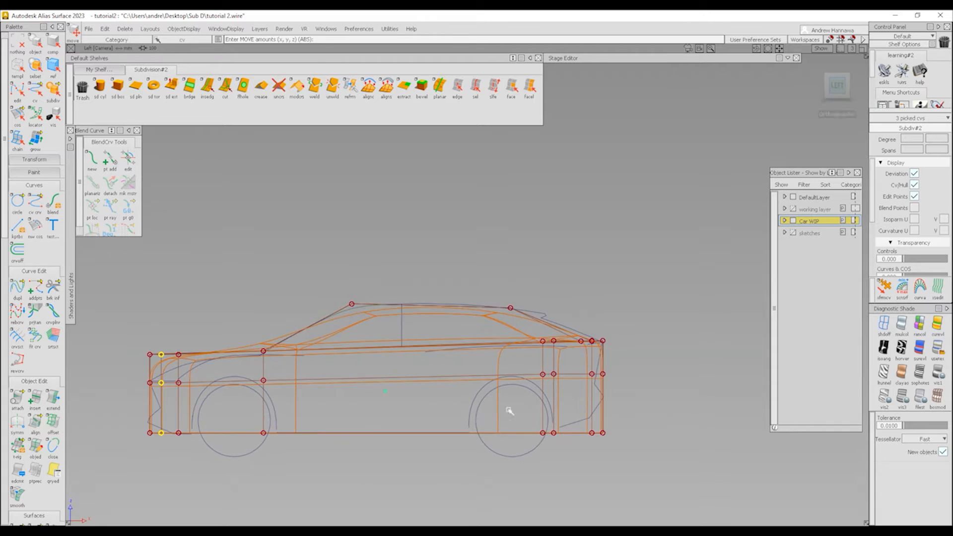
alt+shift+right_drag(559, 489, 594, 408)
ctrl+shift+drag(593, 409, 604, 472)
ctrl+shift+middle_drag(614, 485, 618, 429)
middle_drag(619, 431, 633, 436)
key(ctrl+z)
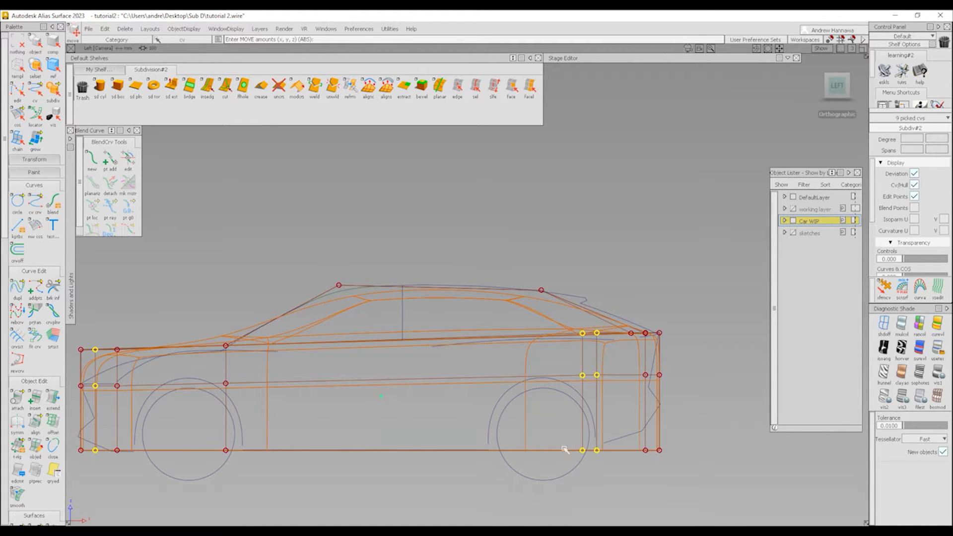
Step: Move the two CV columns near the rear wheel rearward until they clear the back of the wheel arch
ctrl+shift+drag(568, 463, 571, 407)
ctrl+shift+drag(531, 348, 590, 344)
drag(565, 315, 621, 470)
ctrl+shift+middle_drag(620, 466, 618, 430)
middle_drag(620, 432, 632, 436)
alt+shift+right_drag(519, 363, 516, 371)
alt+shift+middle_drag(516, 371, 604, 361)
Step: Move the two lower body-side CVs behind the front wheel rearward to the back edge of the wheel arch
ctrl+shift+drag(272, 448, 290, 334)
ctrl+shift+drag(349, 324, 364, 307)
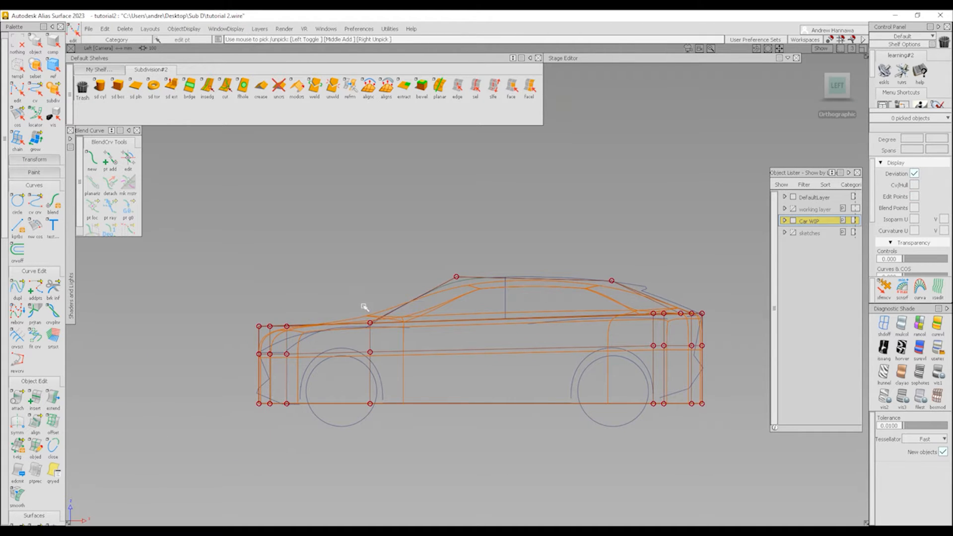
ctrl+shift+drag(362, 370, 401, 410)
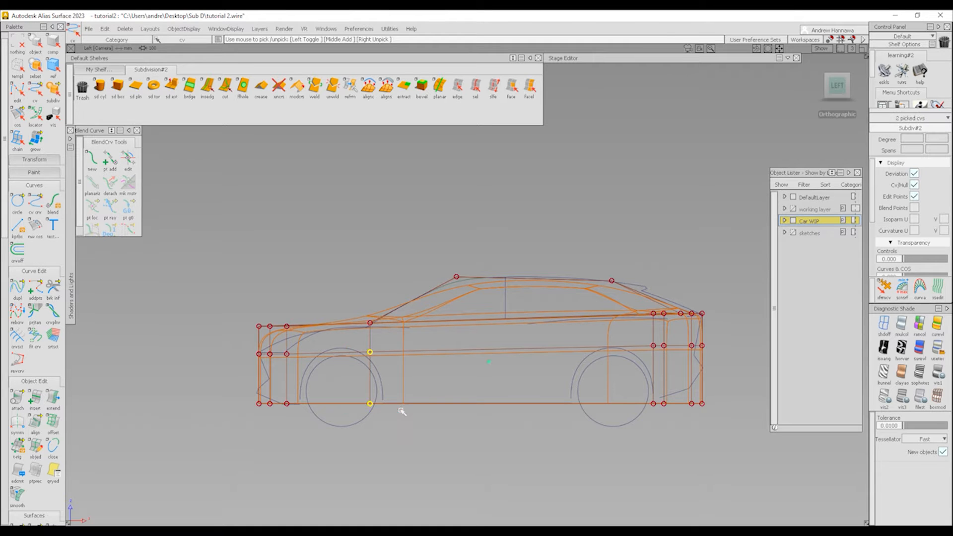
ctrl+shift+middle_drag(402, 410, 422, 377)
middle_drag(422, 377, 436, 377)
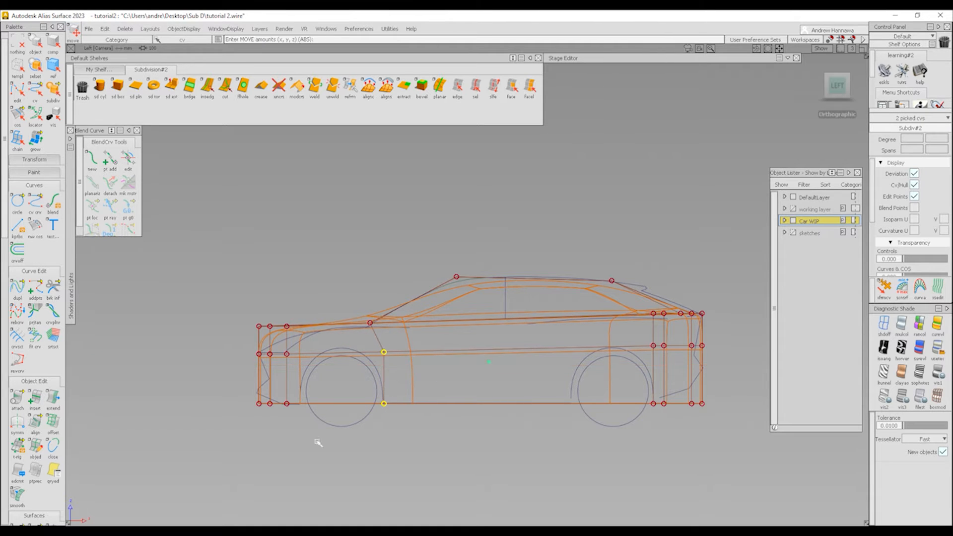
Step: Insert a vertical edge loop around the body just ahead of the front wheel arch
ctrl+shift+drag(314, 440, 260, 348)
click(208, 88)
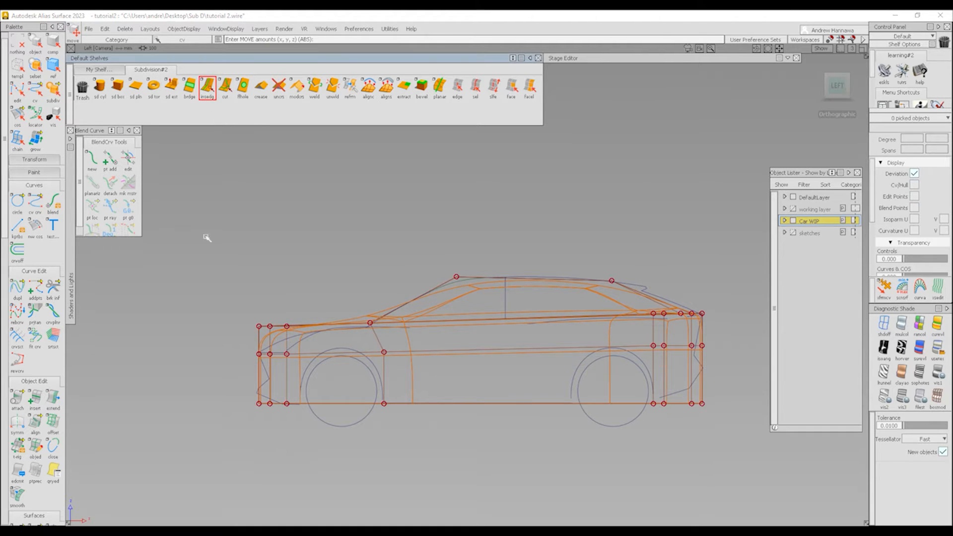
click(301, 403)
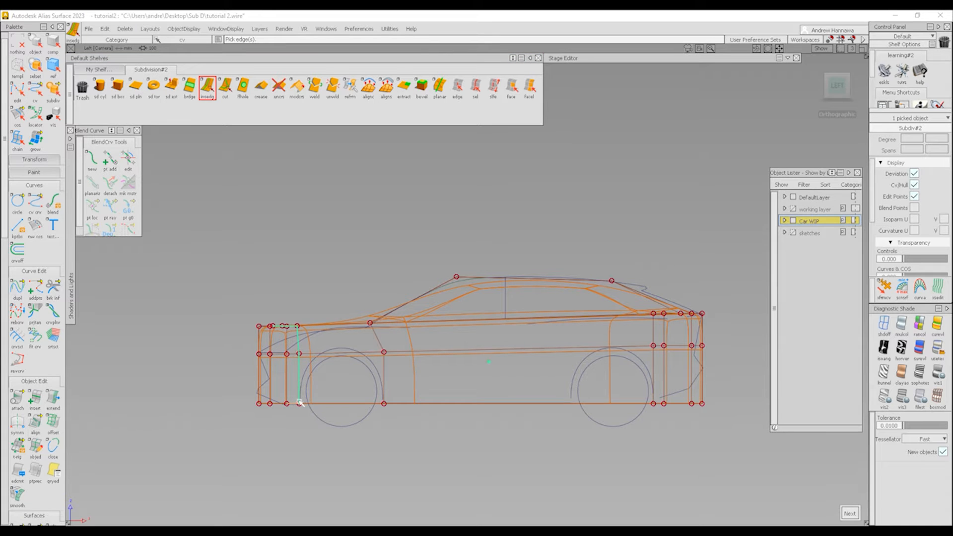
Step: Pick the four CVs along the bonnet's front edge and lower them towards the nose guide curve in the left view
alt+shift+drag(312, 334, 287, 368)
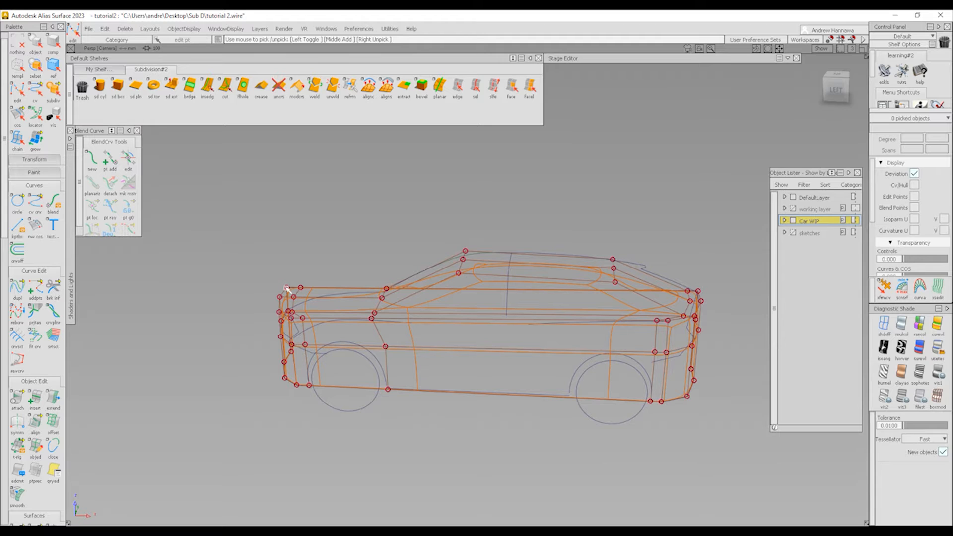
ctrl+shift+drag(297, 328, 266, 295)
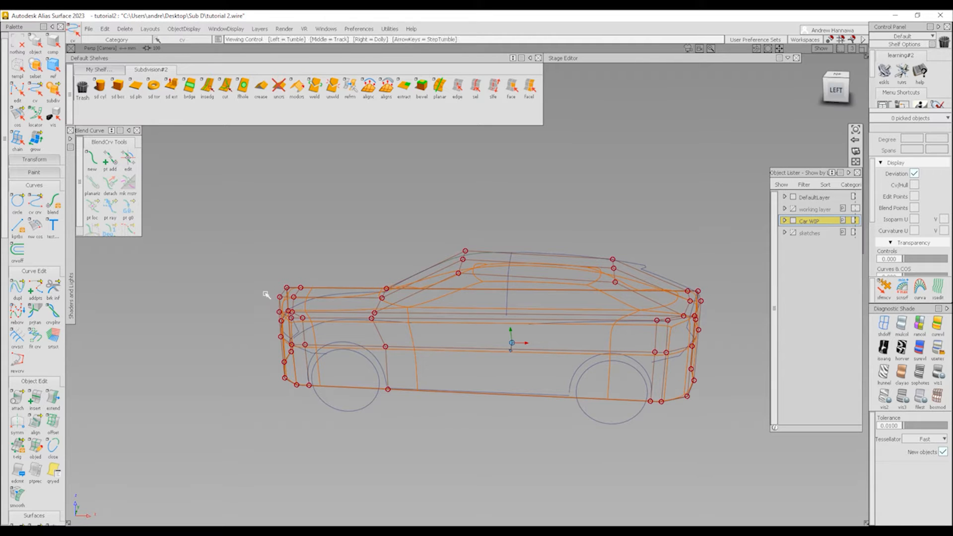
scroll(294, 296, up, 3)
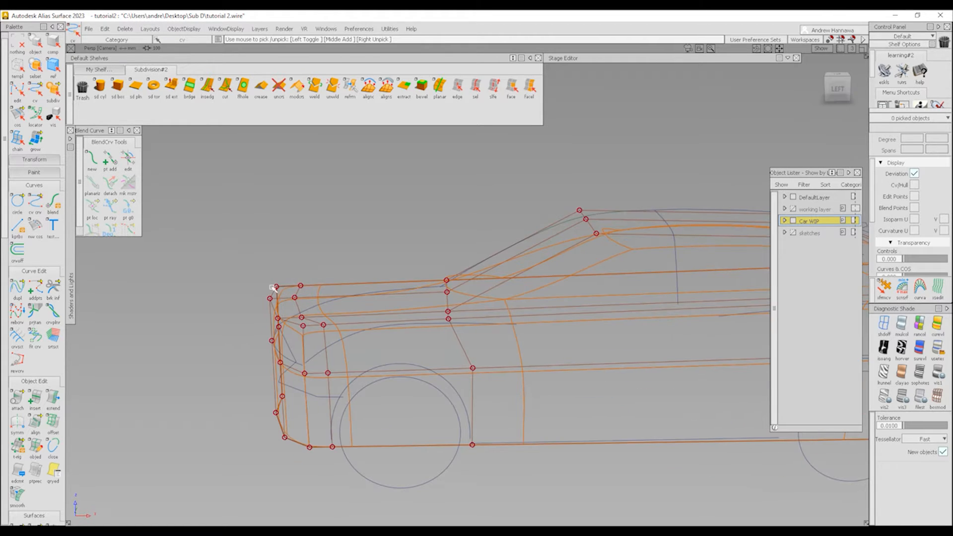
click(276, 287)
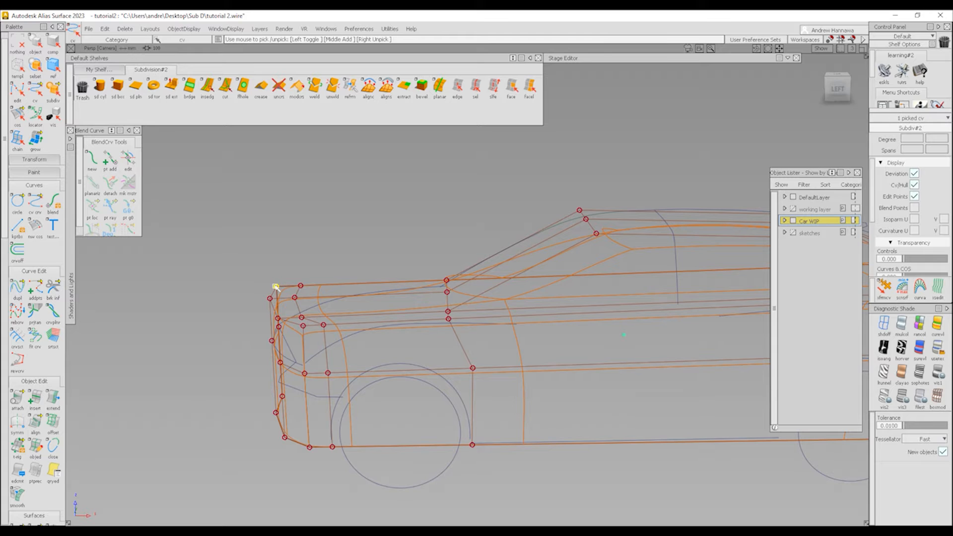
shift+double_click(304, 326)
ctrl+shift+right_drag(314, 340, 327, 403)
alt+shift+drag(353, 363, 378, 301)
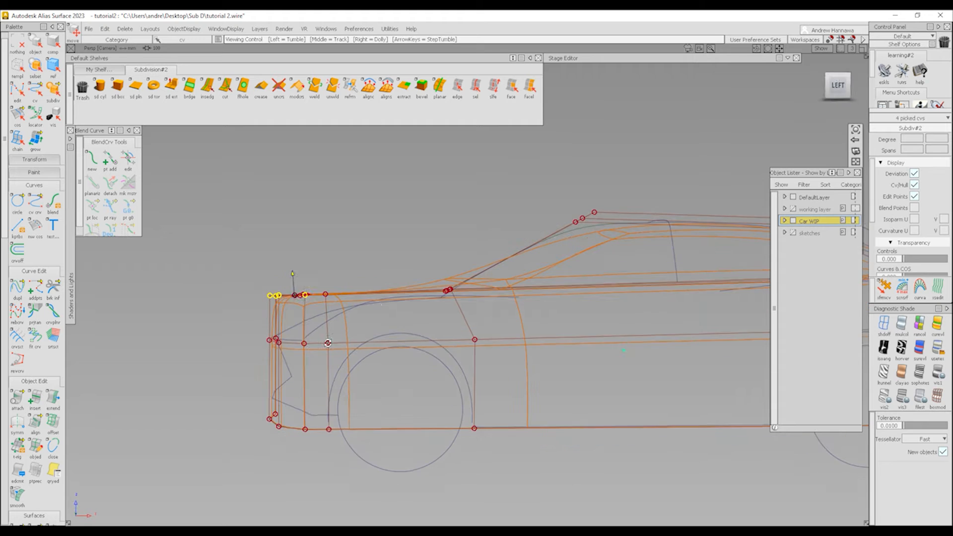
click(837, 86)
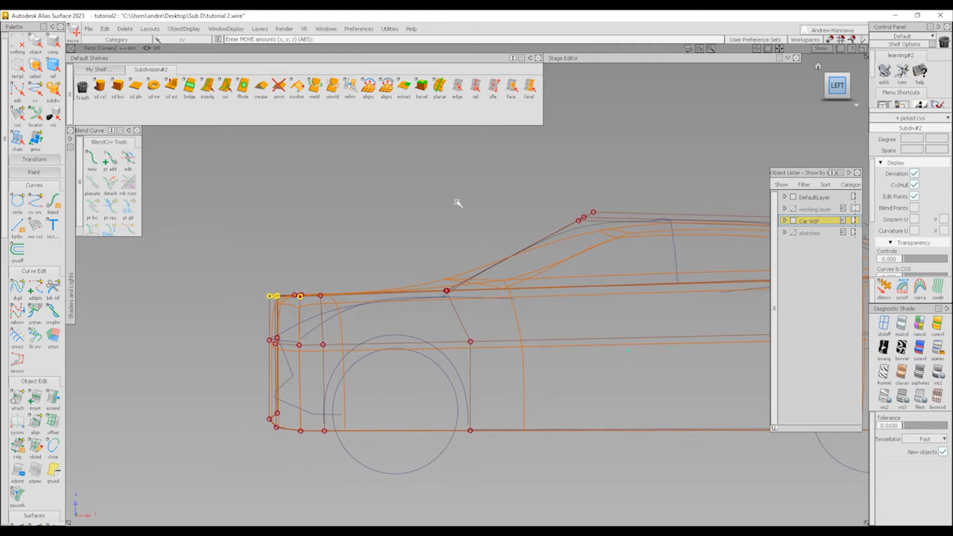
right_drag(354, 223, 354, 248)
Step: Lower the front CVs of the horizontal body loop, and lower the bonnet's front-edge CVs further onto the nose curve
ctrl+shift+drag(322, 373, 369, 353)
ctrl+shift+right_drag(369, 362, 372, 387)
right_drag(376, 333, 377, 347)
ctrl+shift+drag(303, 341, 331, 325)
ctrl+shift+right_drag(334, 329, 338, 353)
right_drag(366, 317, 366, 335)
Step: Lower the second row of bonnet CVs and shift them slightly rearward to follow the bonnet guide curve
ctrl+shift+drag(296, 335, 365, 308)
ctrl+shift+right_drag(376, 300, 374, 326)
right_drag(386, 307, 385, 326)
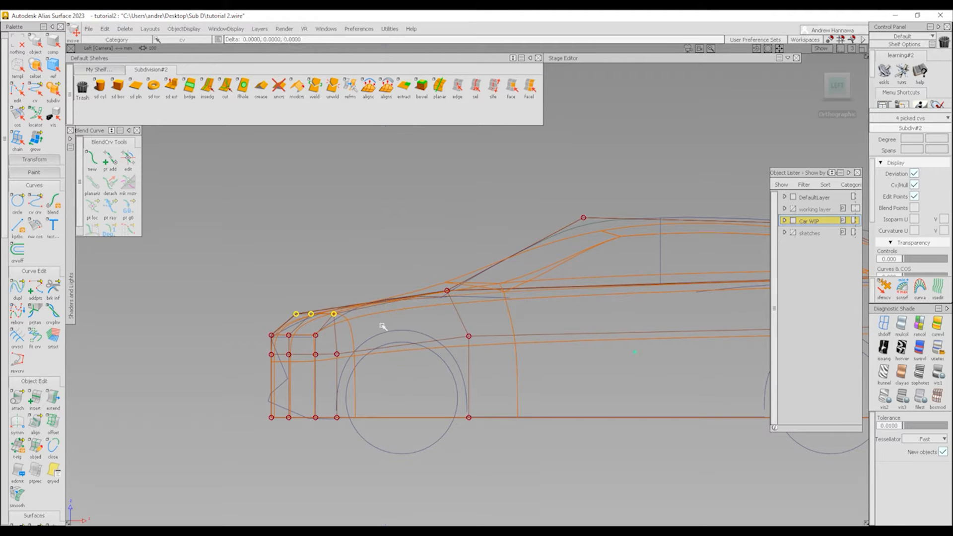
middle_drag(386, 325, 393, 325)
ctrl+shift+drag(356, 219, 323, 185)
Step: Insert an edge loop around the cabin just above its base
alt+shift+drag(368, 270, 524, 281)
alt+shift+right_drag(523, 281, 551, 265)
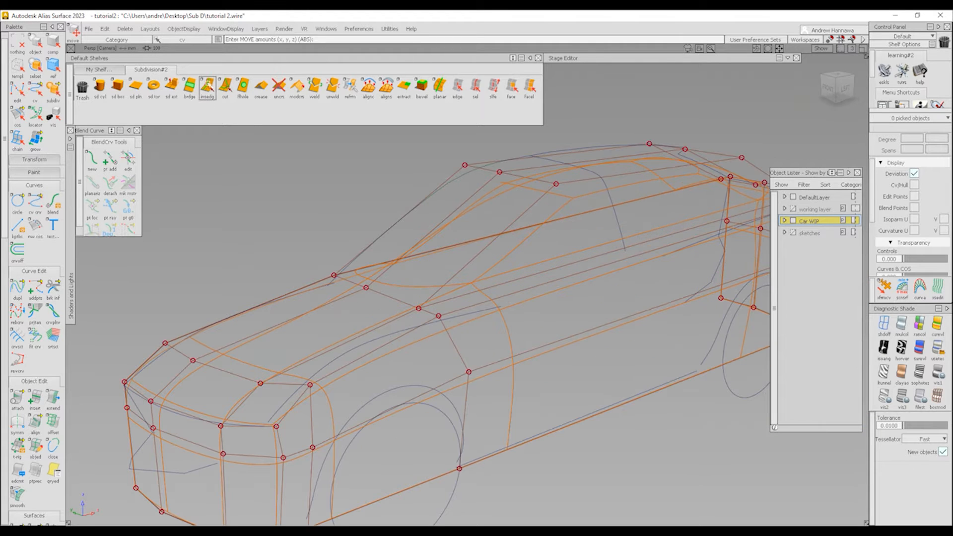
click(207, 87)
drag(451, 291, 418, 306)
click(845, 89)
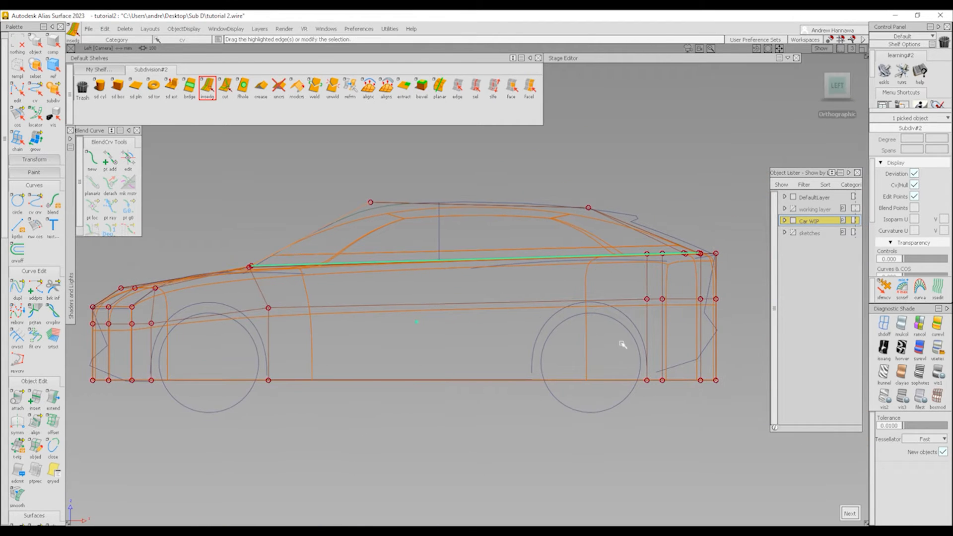
click(590, 271)
Step: Insert an edge loop across the bonnet and down the body side at the centre of the front wheel
alt+shift+middle_drag(468, 282, 632, 275)
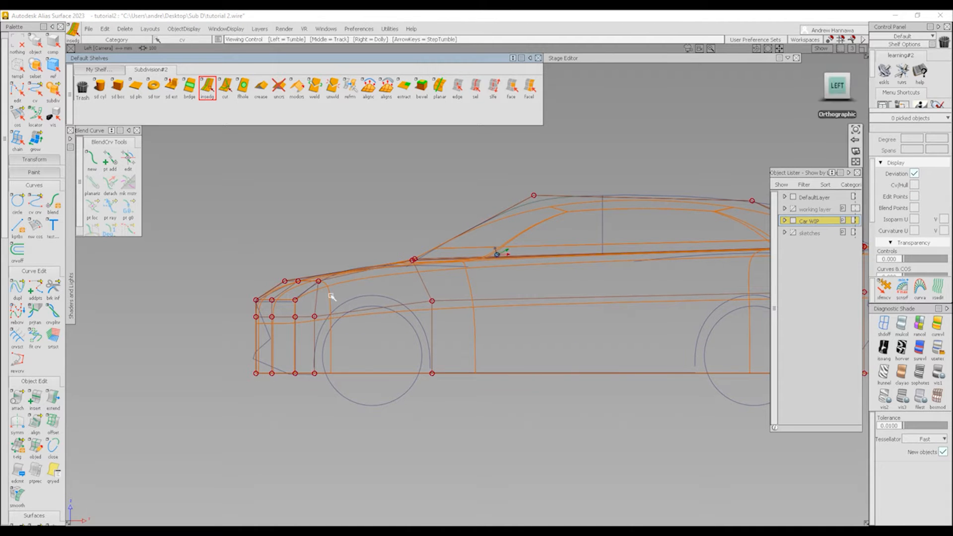
alt+shift+drag(499, 251, 382, 336)
click(372, 325)
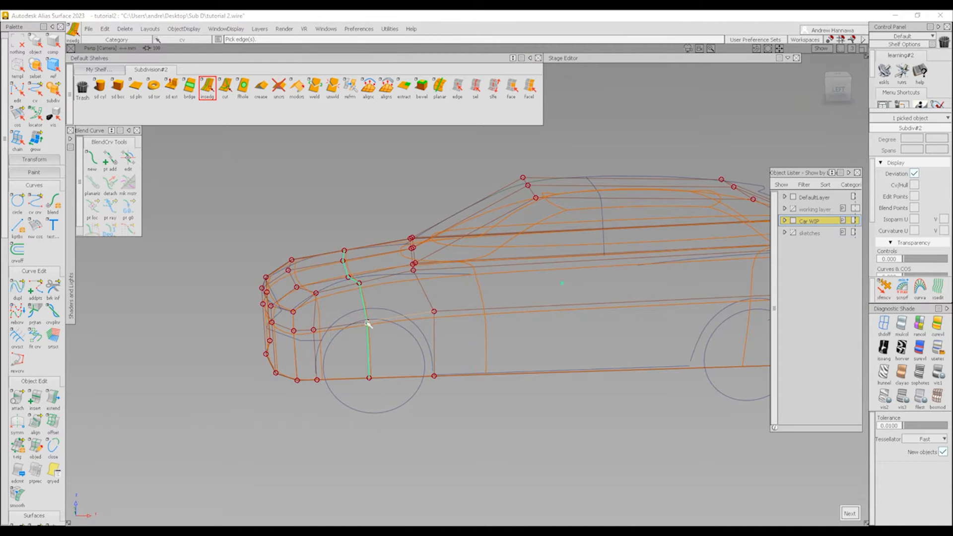
click(457, 304)
Step: Raise the bonnet CVs of the new front-wheel loop onto the bonnet guide curve in the left view
click(836, 89)
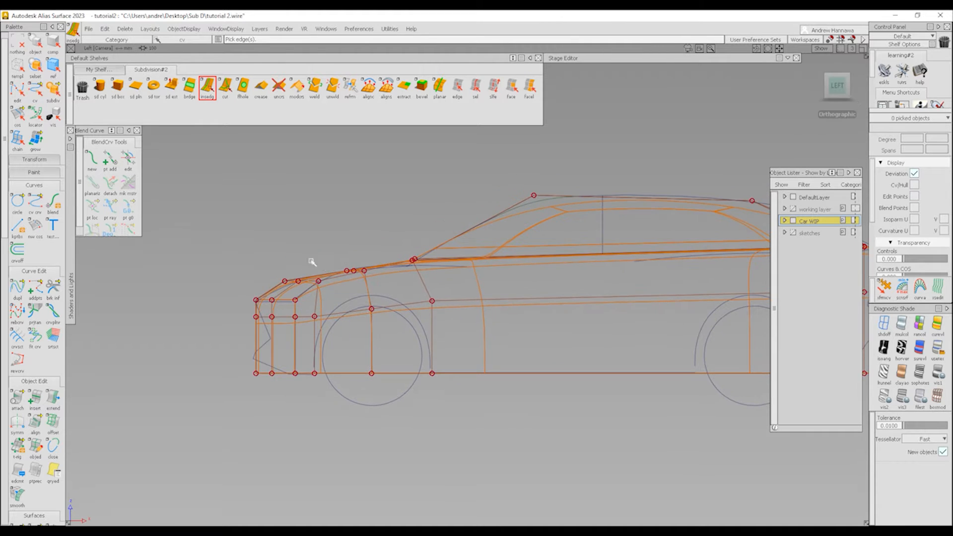
ctrl+shift+drag(311, 261, 334, 252)
drag(334, 251, 398, 289)
ctrl+shift+middle_drag(382, 327, 403, 316)
right_drag(403, 316, 404, 312)
Step: Lower the seven CVs at the windscreen base onto the guide curve and shift them forward about 8 mm
ctrl+shift+drag(398, 320, 398, 304)
drag(399, 249, 441, 264)
ctrl+shift+middle_drag(461, 310, 463, 269)
right_drag(472, 275, 473, 281)
drag(472, 281, 475, 281)
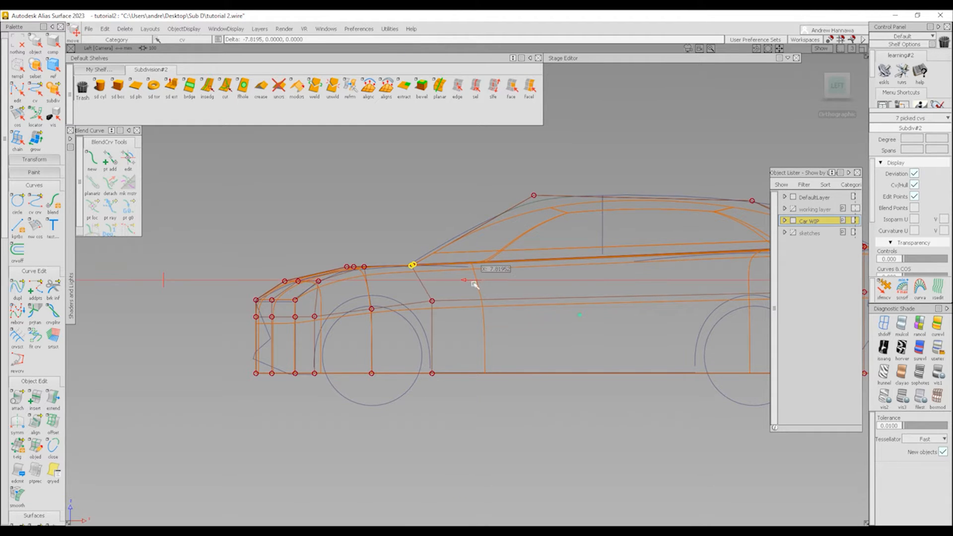
Step: Finish shifting the seven windscreen-base CVs forward by about 8 mm in X and clear the selection
middle_drag(471, 287, 472, 286)
alt+shift+right_drag(473, 287, 548, 334)
alt+shift+middle_drag(660, 414, 546, 410)
ctrl+shift+drag(547, 409, 549, 389)
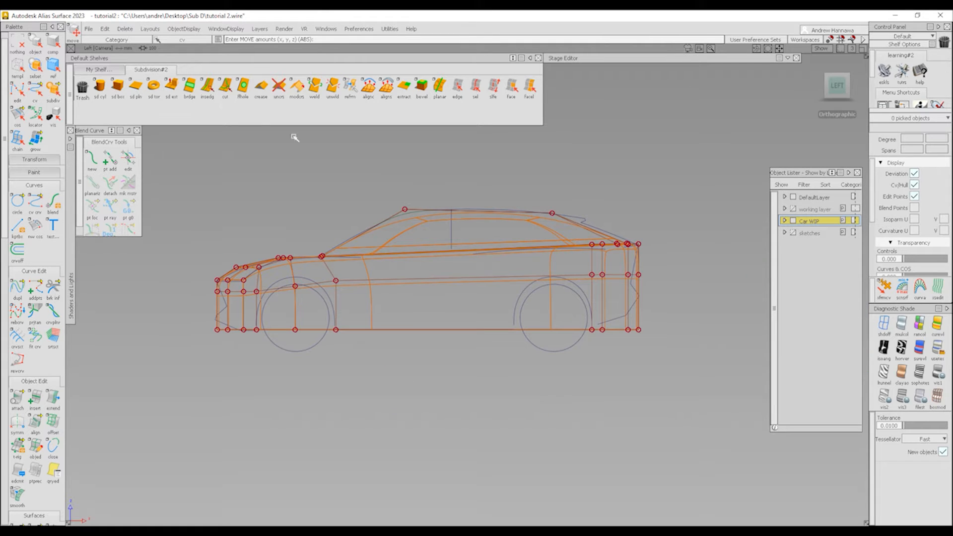
Step: Insert an edge loop over the roof and down the body side just ahead of the rear wheel, and raise its roof CVs onto the guide curve
click(208, 89)
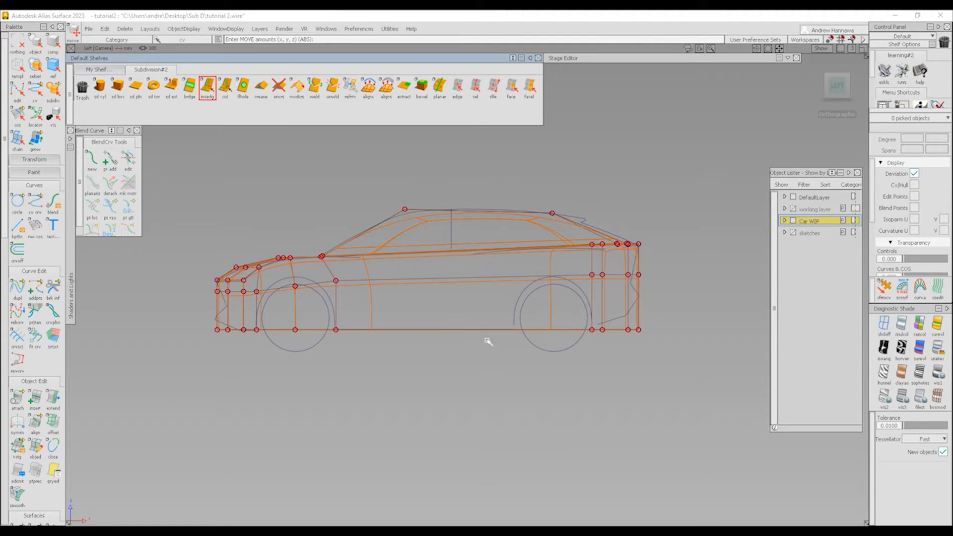
click(513, 330)
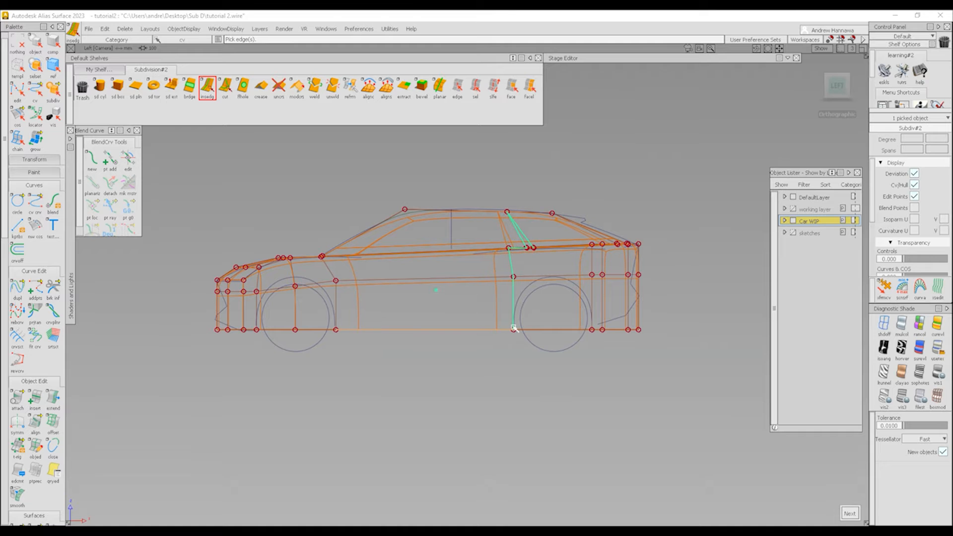
ctrl+shift+drag(475, 282, 484, 199)
drag(484, 200, 529, 235)
ctrl+shift+middle_drag(530, 233, 529, 212)
right_drag(529, 212, 528, 208)
ctrl+shift+drag(415, 371, 426, 279)
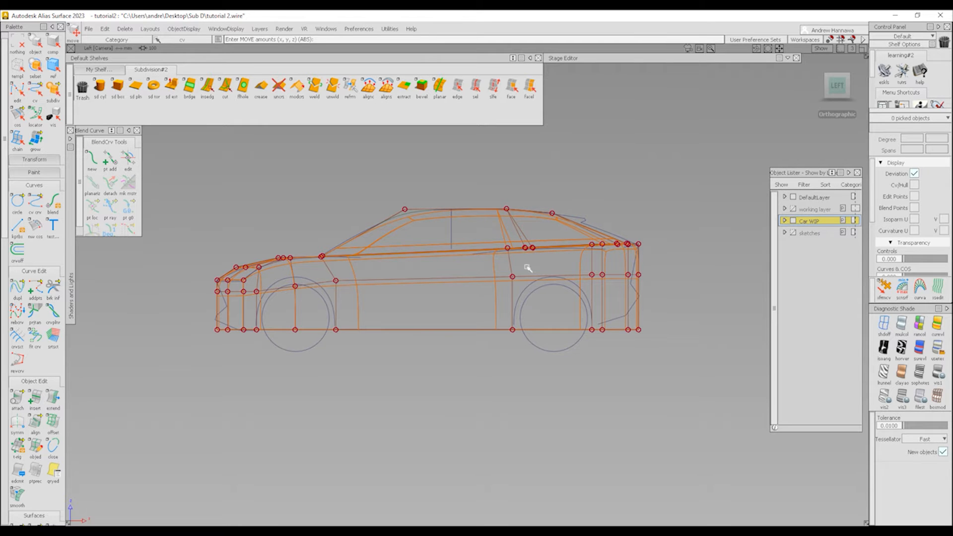
Step: Insert an edge loop over the rear roof and down the body side at the centre of the rear wheel
click(209, 87)
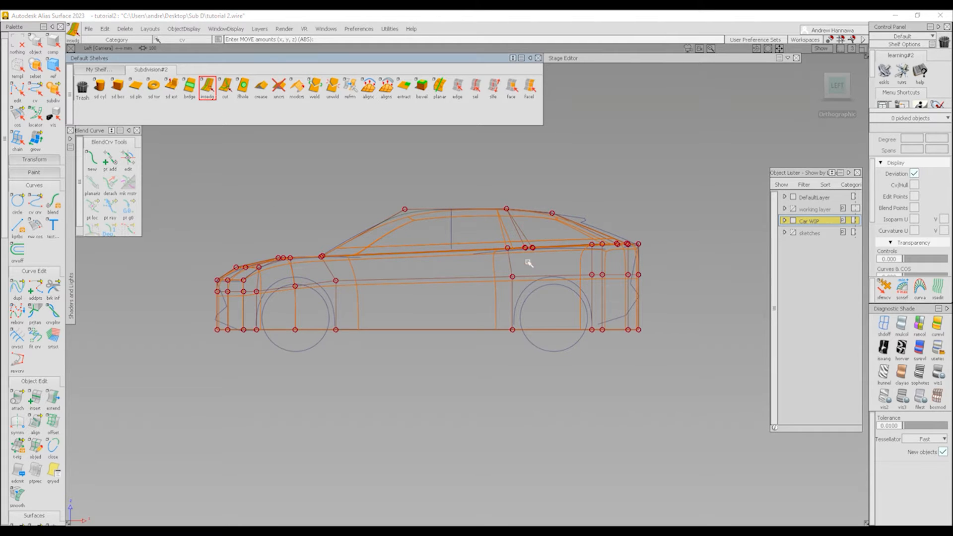
click(546, 277)
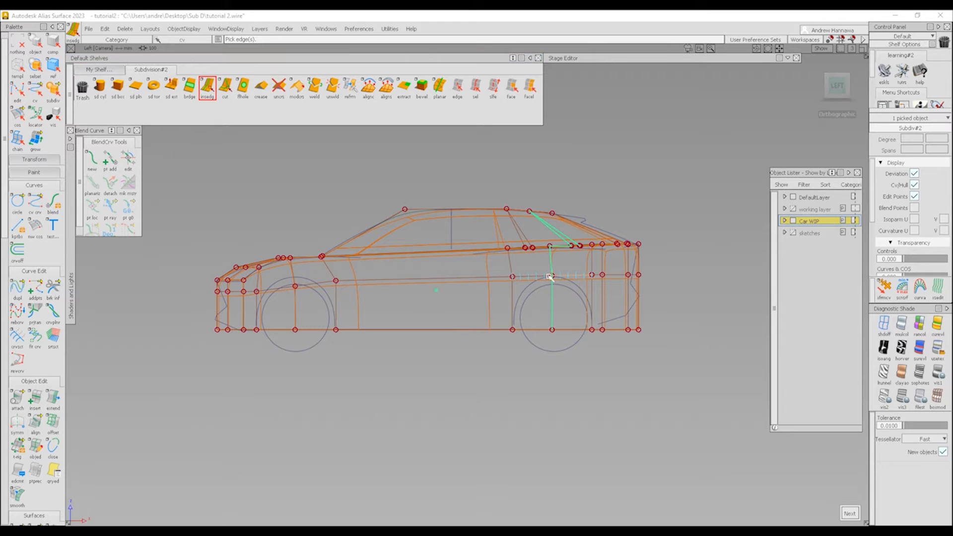
drag(549, 277, 552, 292)
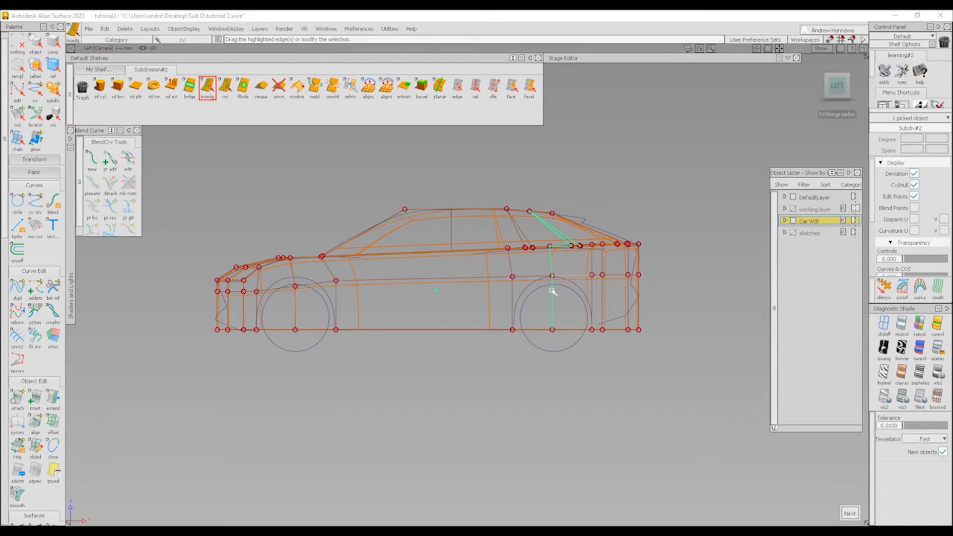
click(554, 315)
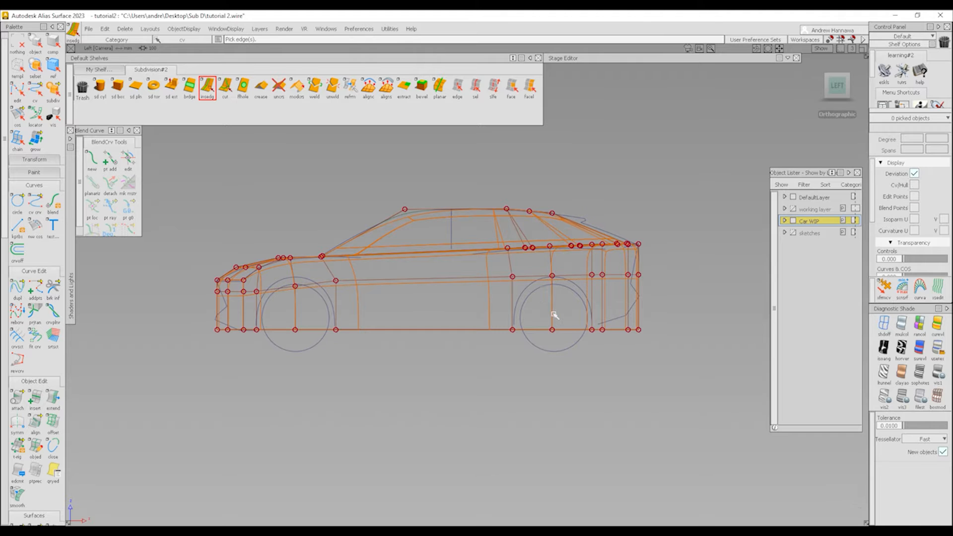
scroll(542, 219, up, 3)
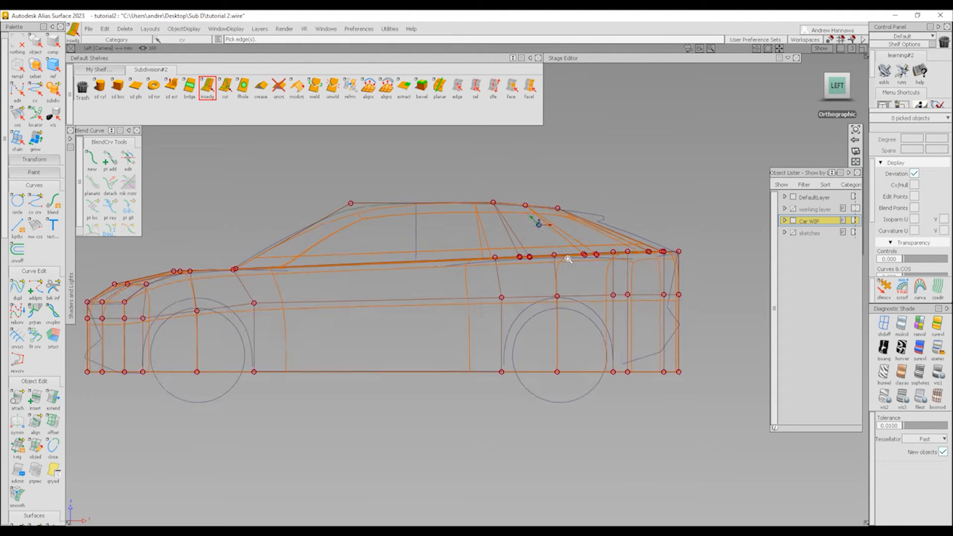
Step: Move the rearmost roof CVs rearward and slightly down to follow the side-view sketch, and clear the selection
drag(579, 212, 581, 215)
ctrl+shift+middle_drag(583, 217, 619, 212)
right_drag(619, 213, 616, 221)
middle_drag(615, 221, 618, 222)
ctrl+shift+drag(610, 237, 626, 216)
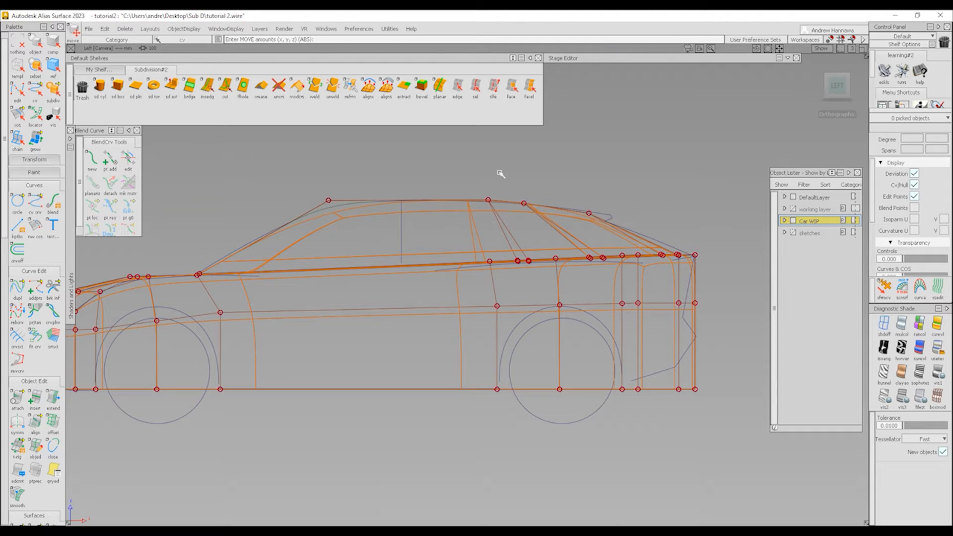
Step: Shift the roof CVs just ahead of the rearmost ones rearward and slightly down along the sketched roofline
drag(517, 183, 549, 229)
ctrl+shift+middle_drag(554, 241, 564, 204)
right_drag(563, 203, 562, 206)
ctrl+shift+drag(383, 344, 387, 224)
Step: Insert a vertical edge loop through the body side and cabin just behind the front wheel
alt+shift+middle_drag(343, 263, 419, 250)
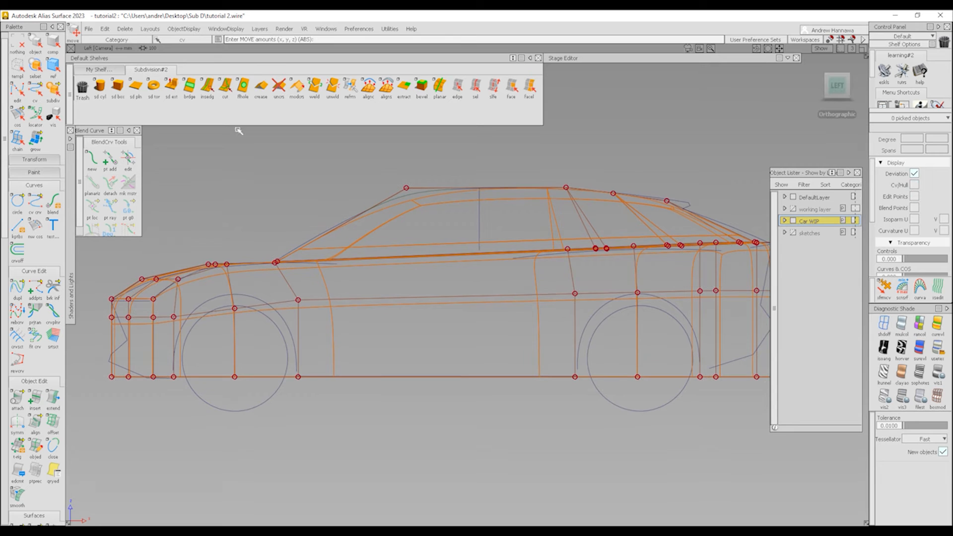
click(207, 87)
click(346, 376)
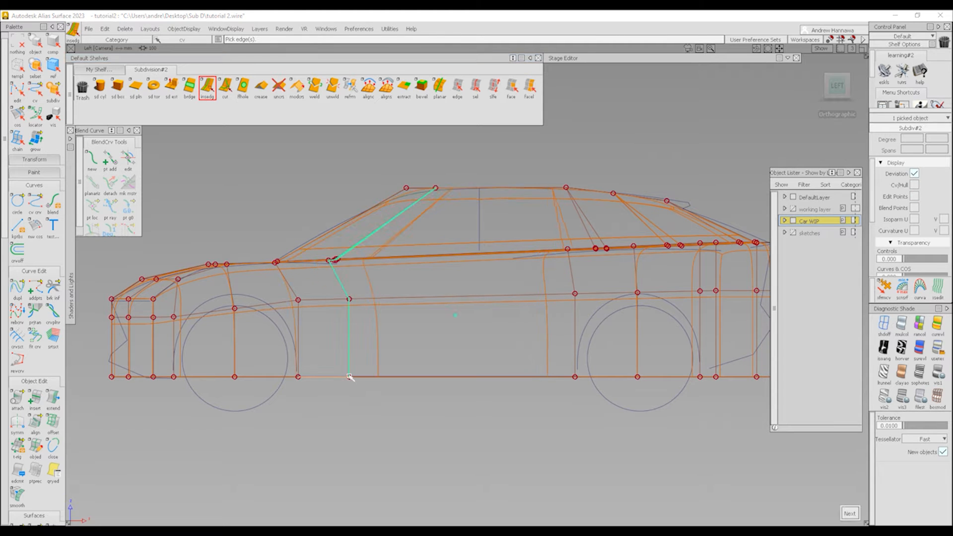
drag(347, 376, 353, 376)
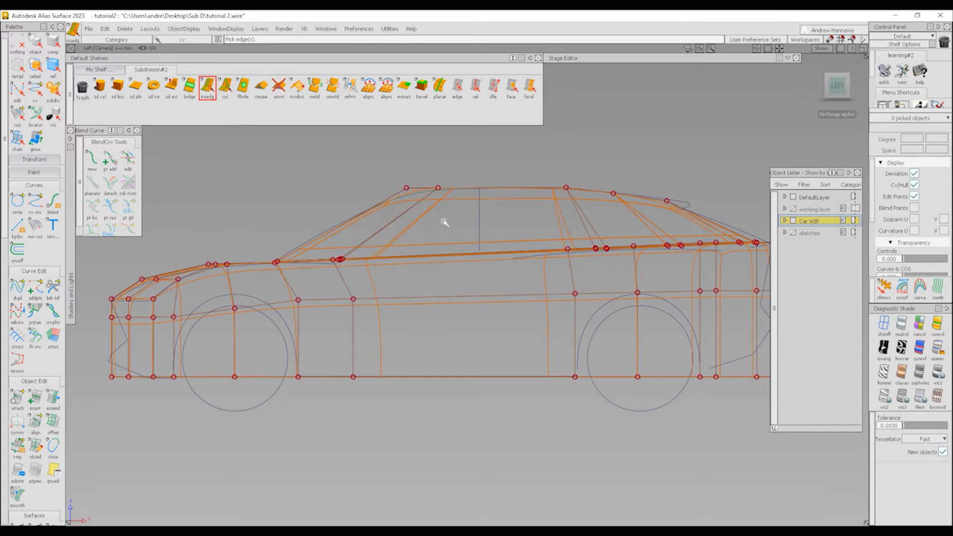
Step: Move the CVs at the top of the windscreen forward and down to match the sketched roofline
ctrl+shift+drag(363, 196, 412, 201)
ctrl+shift+middle_drag(438, 255, 422, 241)
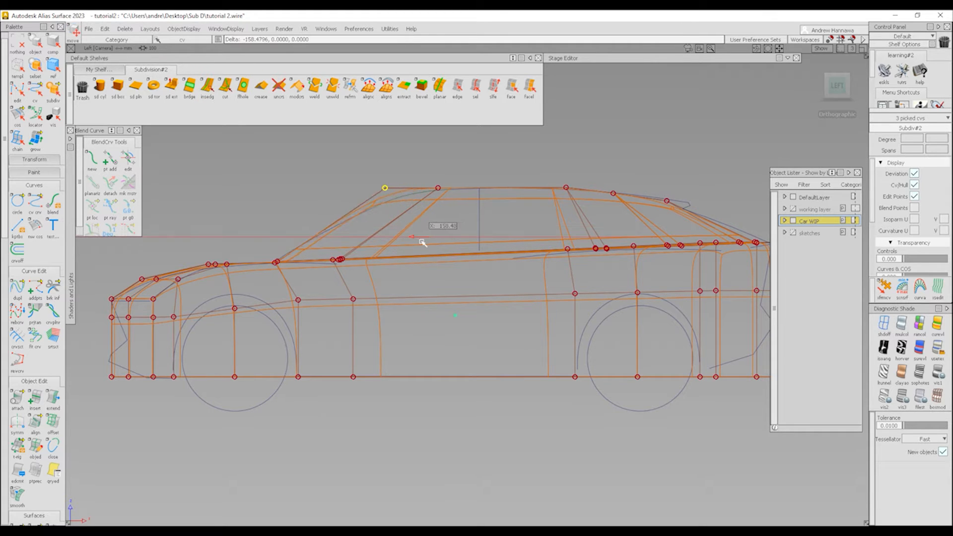
right_drag(422, 242, 422, 252)
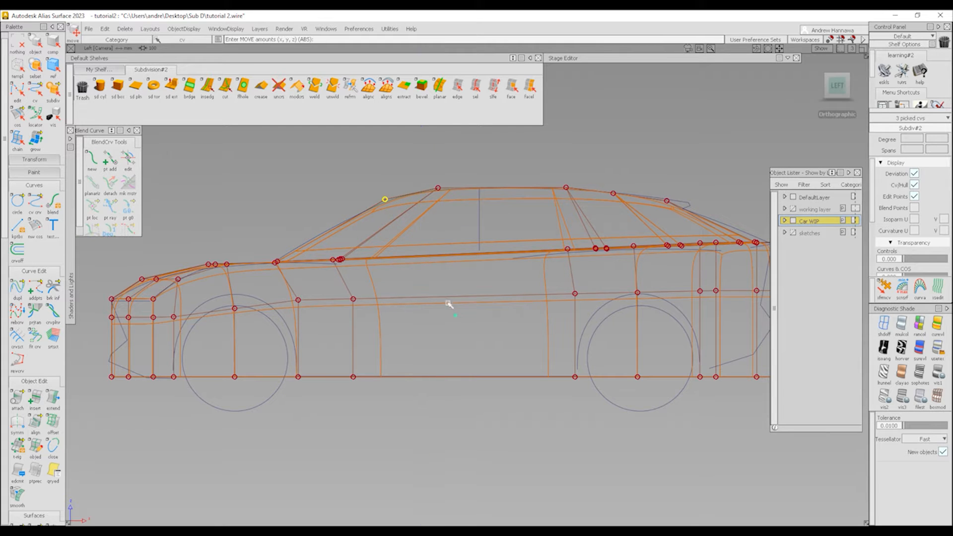
ctrl+shift+drag(449, 302, 515, 239)
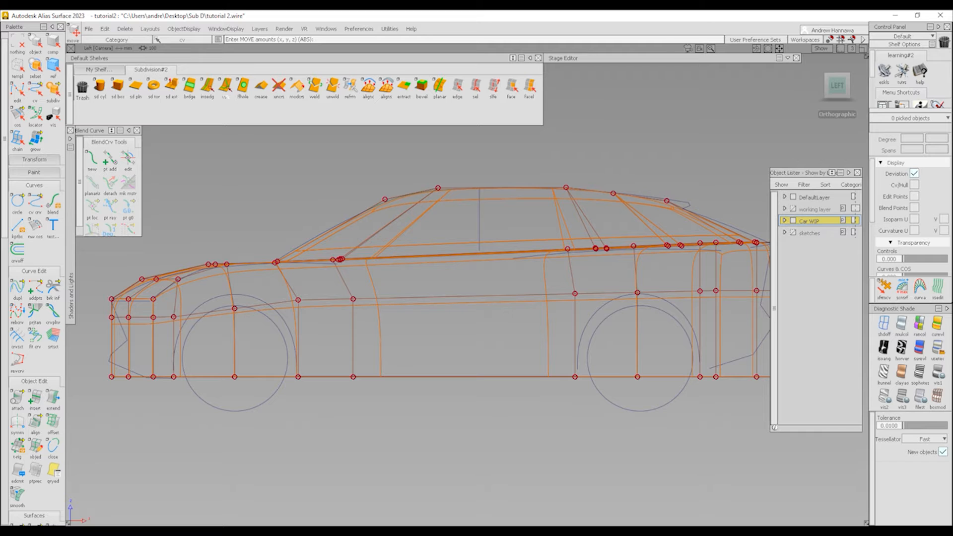
Step: Insert a vertical edge loop ahead of the rear wheel and move its roof CVs forward
click(209, 88)
mouse_move(540, 379)
mouse_down()
mouse_move(525, 377)
mouse_move(529, 368)
mouse_up()
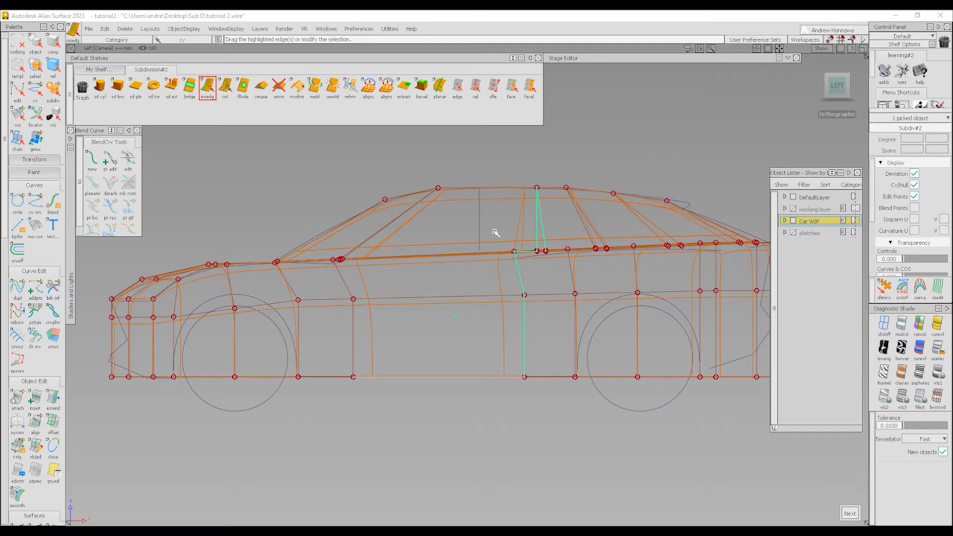
ctrl+shift+drag(448, 174, 545, 216)
key(w)
middle_drag(543, 215, 511, 224)
ctrl+shift+drag(574, 268, 572, 253)
Step: Raise the lower CVs of the last two columns at the rear end to taper the bumper's underside
alt+shift+right_drag(572, 221, 567, 289)
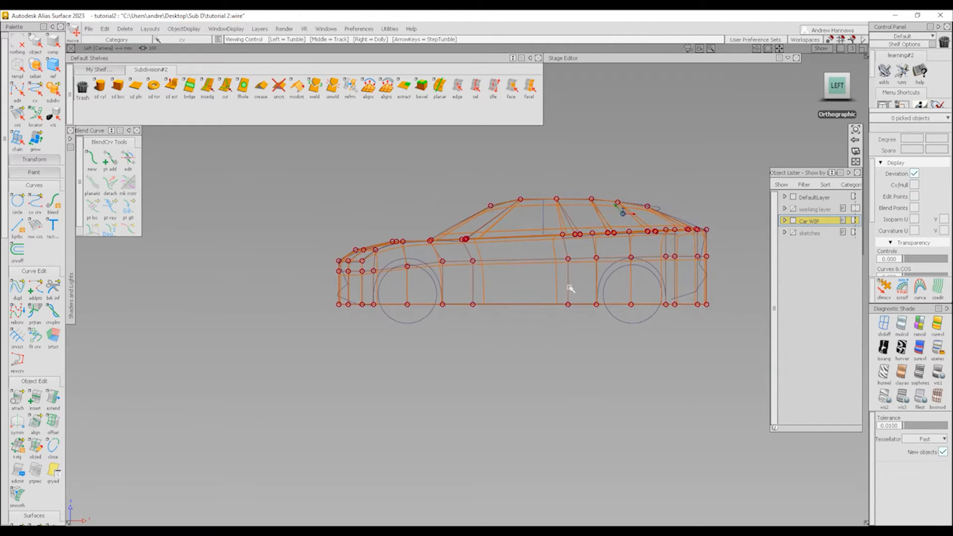
alt+shift+middle_drag(615, 290, 526, 301)
alt+shift+right_drag(602, 308, 638, 321)
mouse_move(571, 314)
ctrl+shift+mouse_down()
mouse_move(616, 306)
mouse_move(638, 338)
ctrl+shift+mouse_up()
ctrl+shift+middle_drag(664, 395, 681, 321)
right_drag(682, 346, 681, 322)
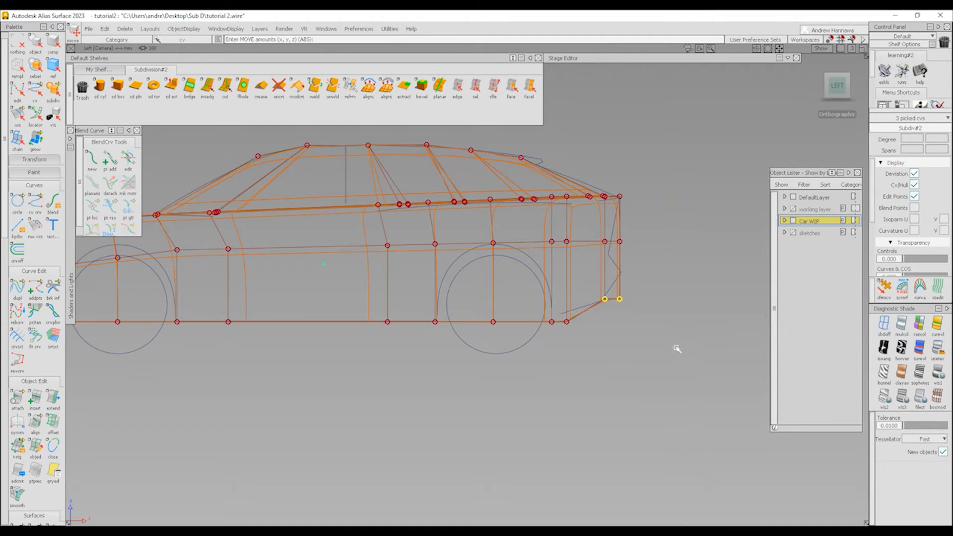
ctrl+shift+drag(642, 394, 641, 369)
Step: Raise the rearmost lower CVs further to slope the bottom edge of the tail upward
ctrl+shift+drag(590, 301, 615, 338)
ctrl+shift+middle_drag(616, 394, 621, 343)
right_drag(644, 363, 648, 327)
ctrl+shift+drag(630, 360, 630, 332)
Step: Raise the two columns of bottom-edge CVs just behind the rear wheel to continue the bumper's upward slope
ctrl+shift+drag(520, 313, 567, 314)
drag(517, 299, 592, 349)
ctrl+shift+middle_drag(602, 376, 603, 344)
right_drag(604, 362, 607, 327)
ctrl+shift+drag(535, 374, 534, 348)
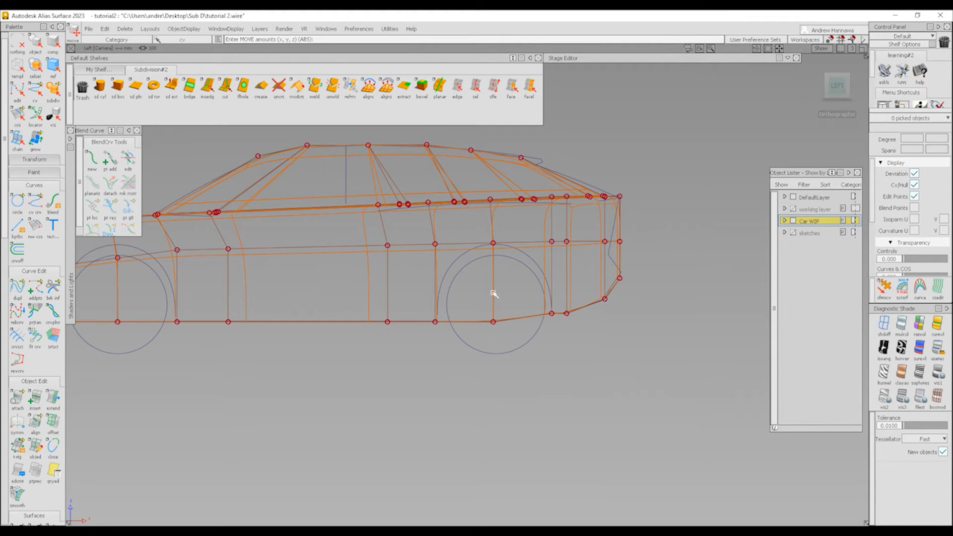
Step: Try to adjust the height of the single bottom CV directly behind the rear wheel
ctrl+shift+drag(492, 291, 561, 334)
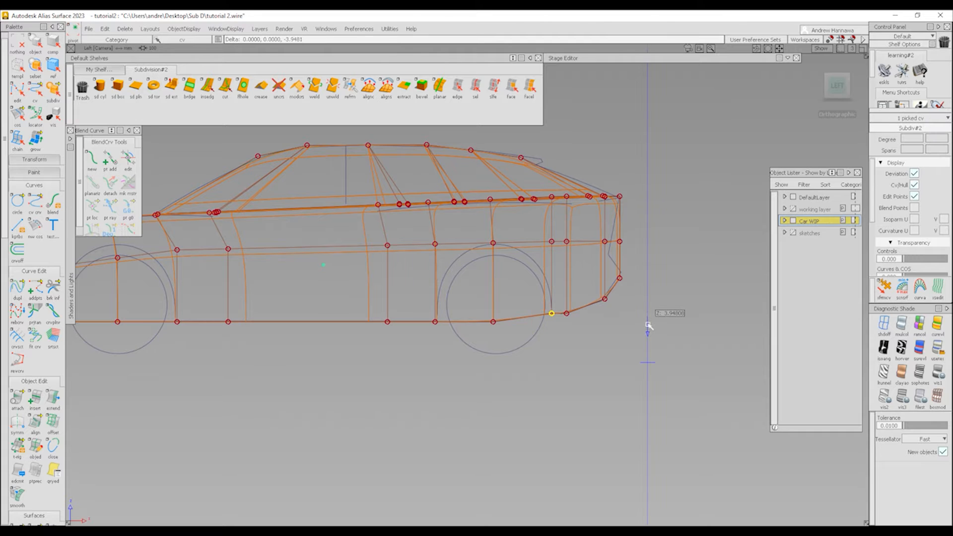
right_drag(647, 328, 646, 328)
alt+shift+right_drag(417, 299, 348, 310)
alt+shift+middle_drag(349, 310, 523, 319)
ctrl+shift+drag(308, 386, 320, 293)
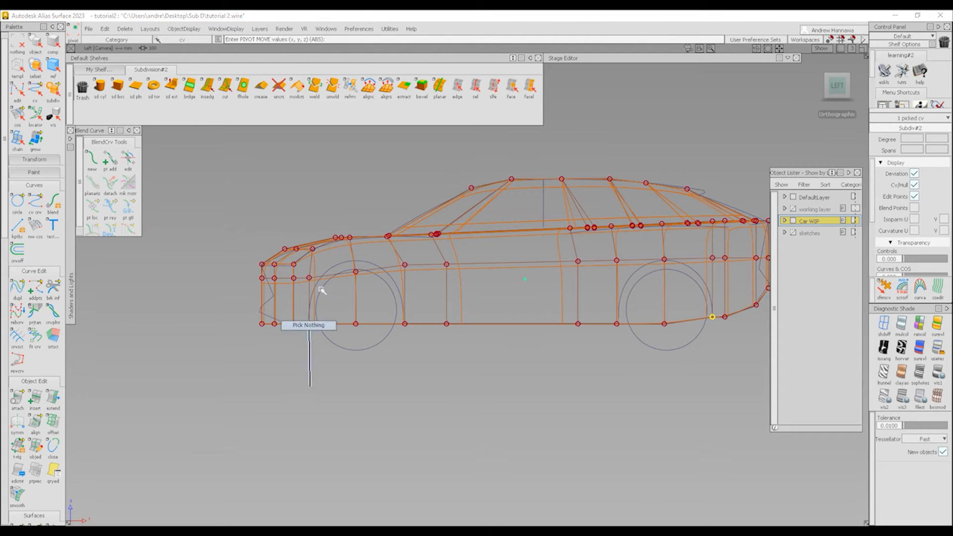
Step: Raise the body-side CV above the front wheel centre and slightly raise the CV at the wheel's front edge
drag(378, 290, 375, 300)
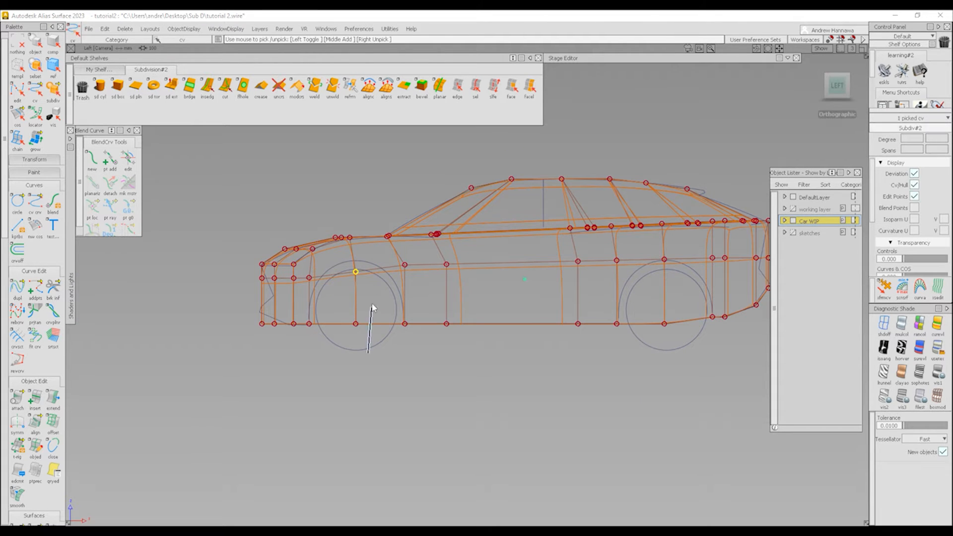
right_drag(372, 309, 386, 301)
mouse_move(289, 348)
ctrl+shift+mouse_down()
mouse_move(295, 292)
mouse_move(317, 295)
ctrl+shift+mouse_up()
right_drag(338, 282, 340, 277)
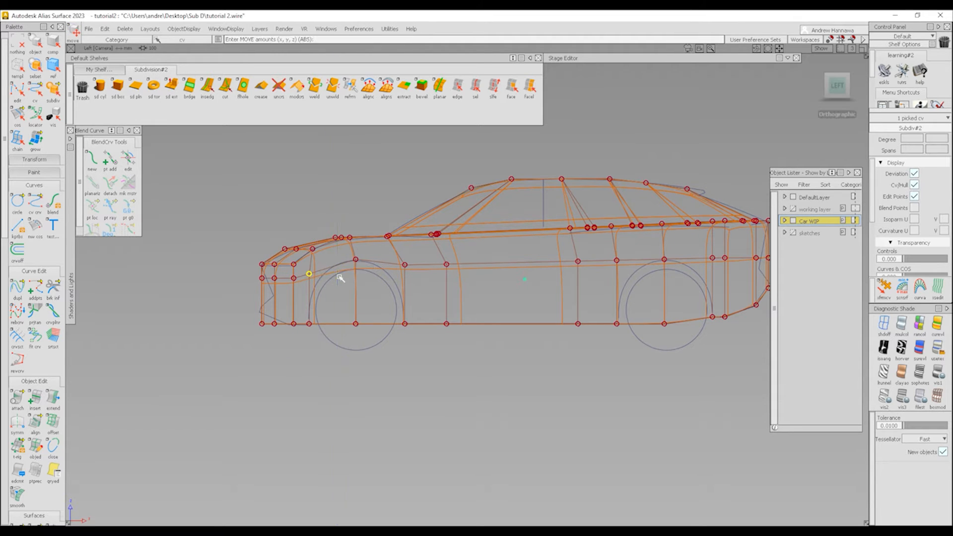
Step: Pick the internal faces running along the body at beltline level from below and delete them
alt+shift+right_drag(585, 206, 477, 278)
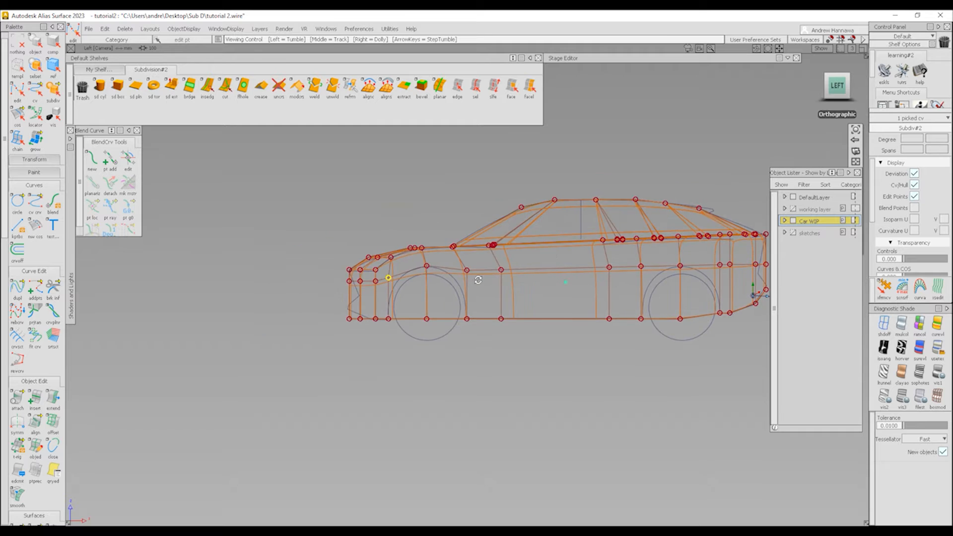
alt+shift+drag(347, 288, 668, 298)
alt+shift+drag(313, 296, 684, 249)
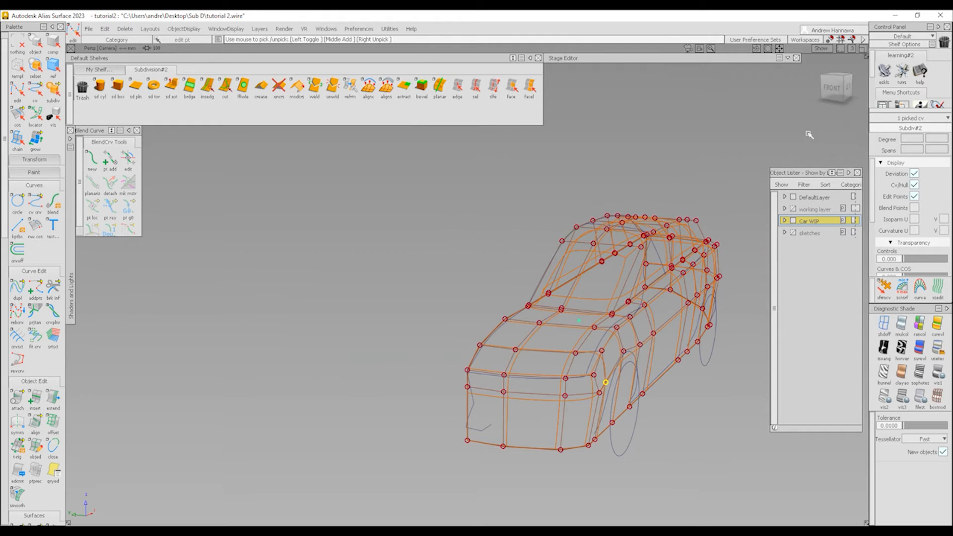
click(839, 88)
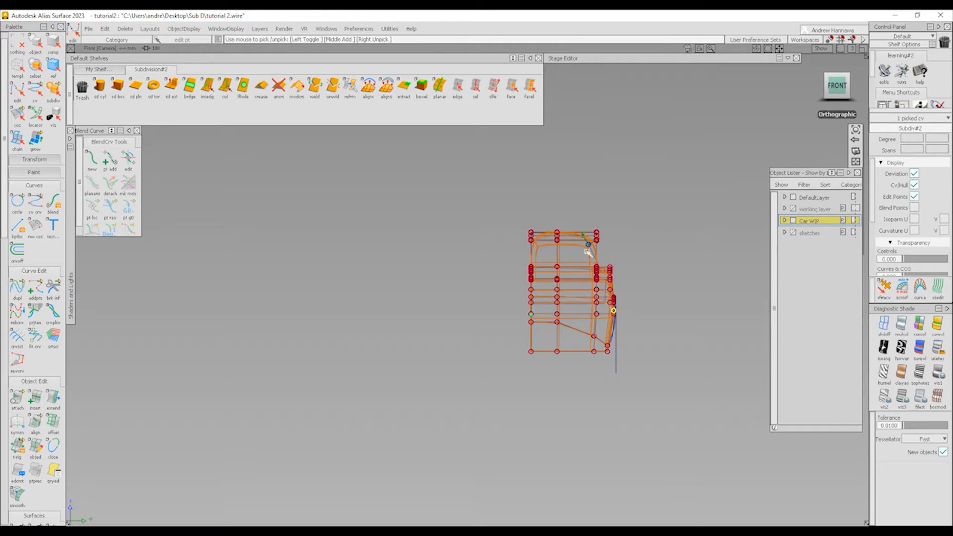
mouse_move(438, 283)
alt+shift+mouse_down()
mouse_move(560, 371)
mouse_move(589, 453)
mouse_move(585, 431)
mouse_move(526, 427)
mouse_move(581, 430)
alt+shift+mouse_up()
click(512, 95)
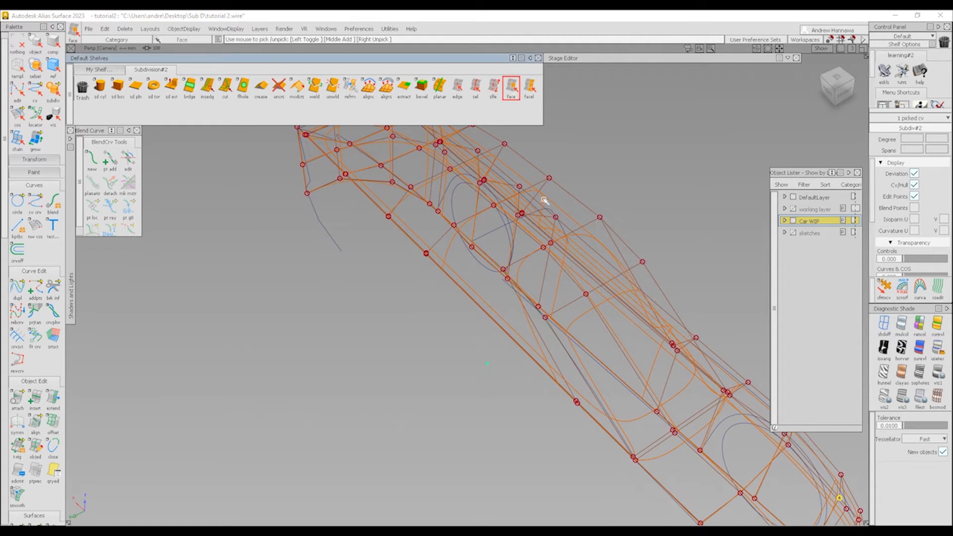
drag(584, 409, 580, 438)
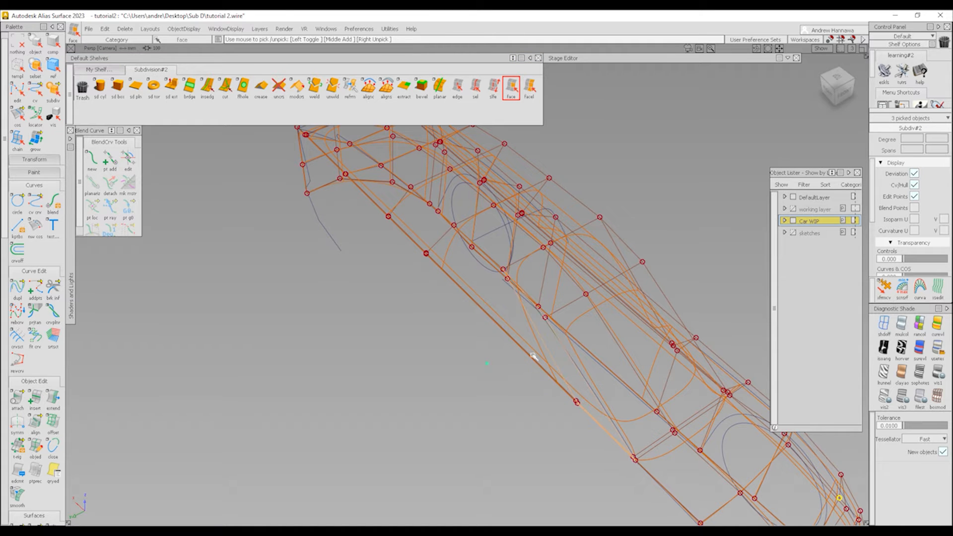
mouse_move(408, 224)
mouse_down()
mouse_move(394, 249)
mouse_move(361, 268)
mouse_move(374, 359)
mouse_up()
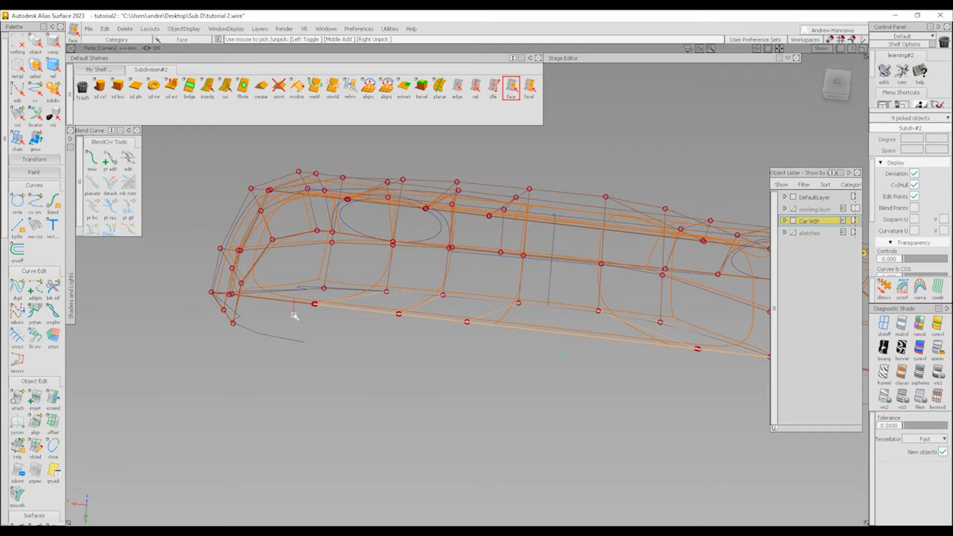
ctrl+shift+drag(478, 273, 317, 268)
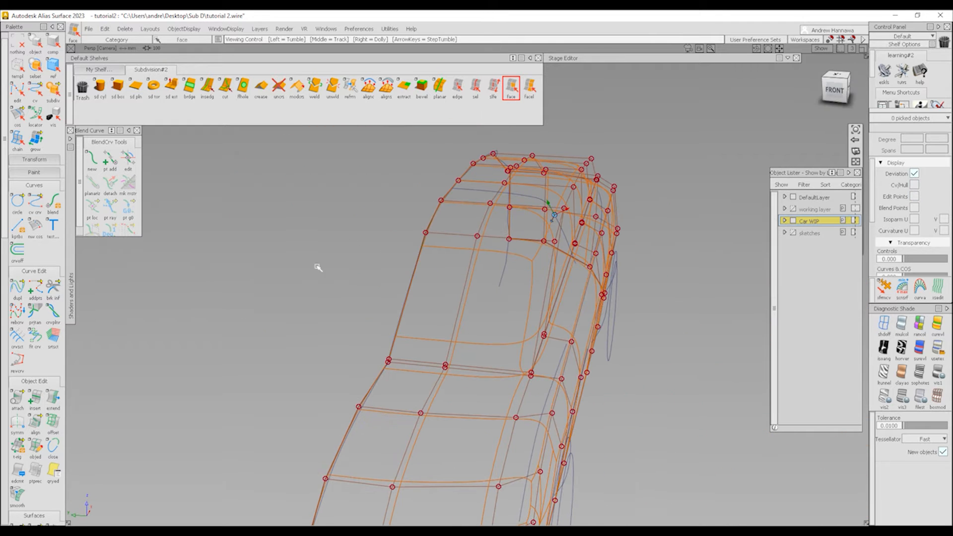
Step: Turn on symmetry for the Car WIP layer and show the full body shaded without its model lines
right_click(824, 226)
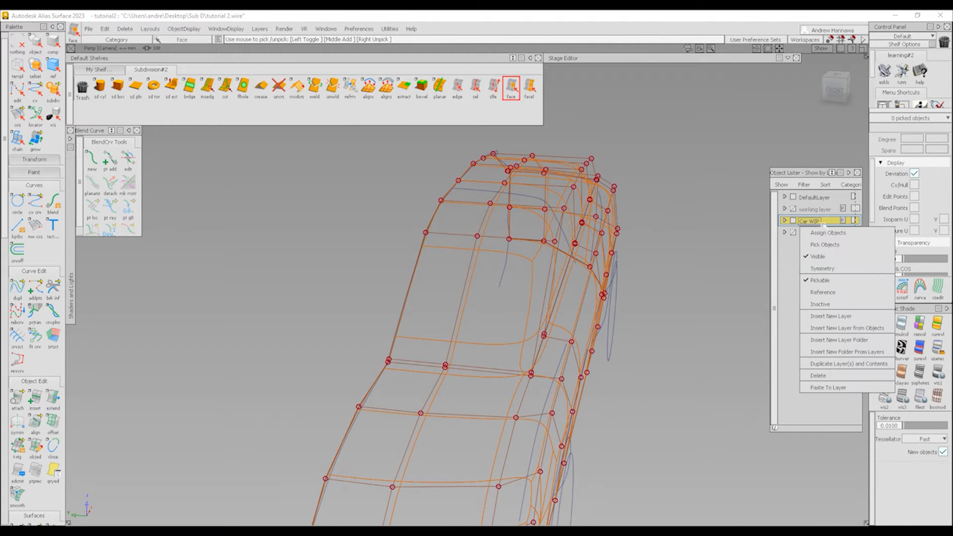
click(844, 279)
mouse_move(512, 286)
alt+shift+mouse_down()
mouse_move(437, 311)
mouse_move(417, 301)
alt+shift+mouse_up()
ctrl+shift+right_drag(584, 346, 507, 277)
ctrl+shift+right_drag(445, 352, 555, 268)
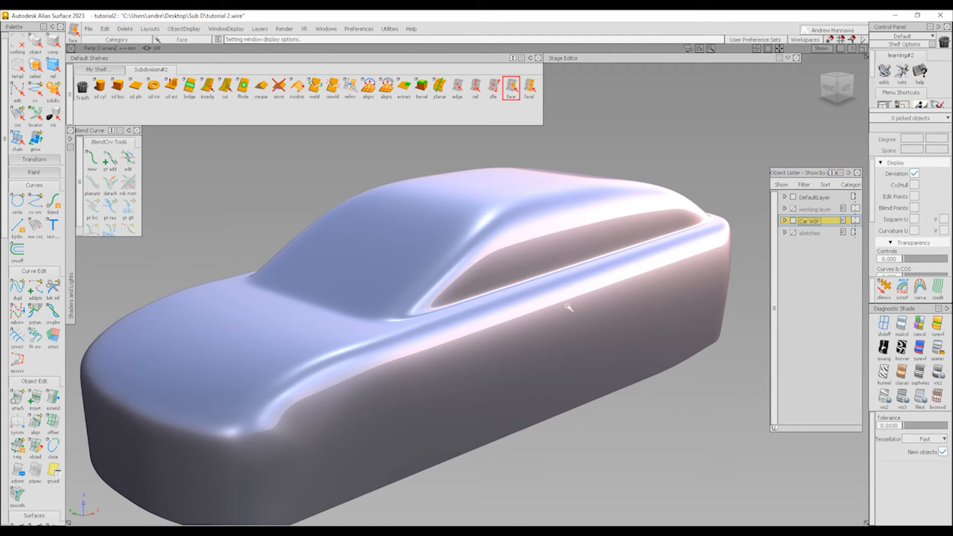
Step: Return to a front wireframe view of the body with CVs shown and diagnostic shading turned off
alt+shift+right_drag(569, 308, 437, 308)
mouse_move(436, 307)
alt+shift+mouse_down()
mouse_move(365, 296)
mouse_move(447, 302)
alt+shift+mouse_up()
ctrl+shift+right_drag(668, 310, 598, 278)
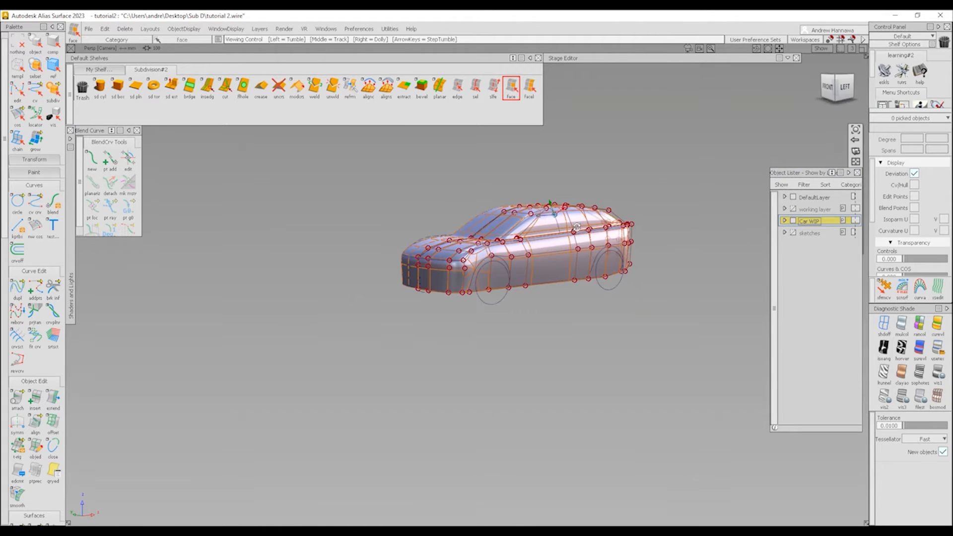
alt+shift+right_drag(576, 226, 671, 235)
click(826, 95)
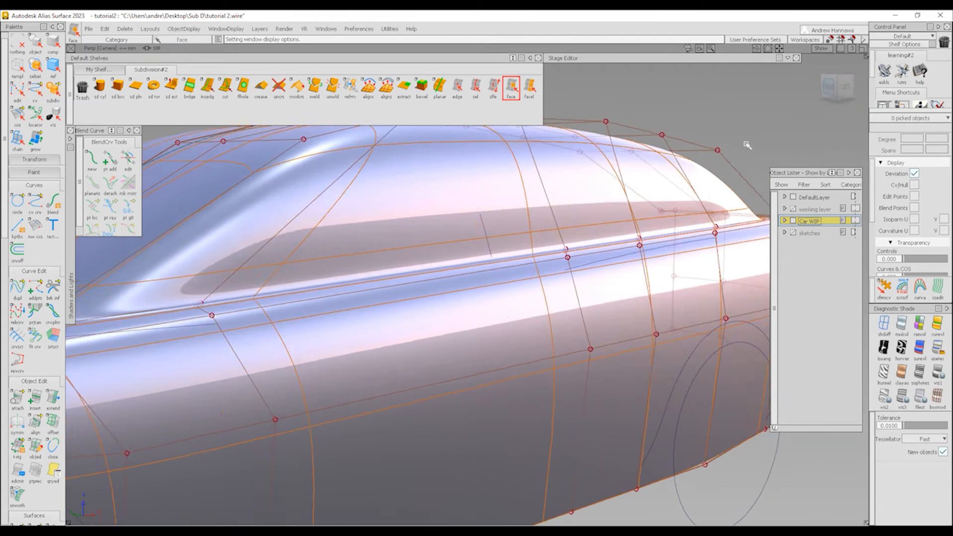
alt+shift+right_drag(575, 218, 527, 226)
alt+shift+middle_drag(527, 225, 514, 244)
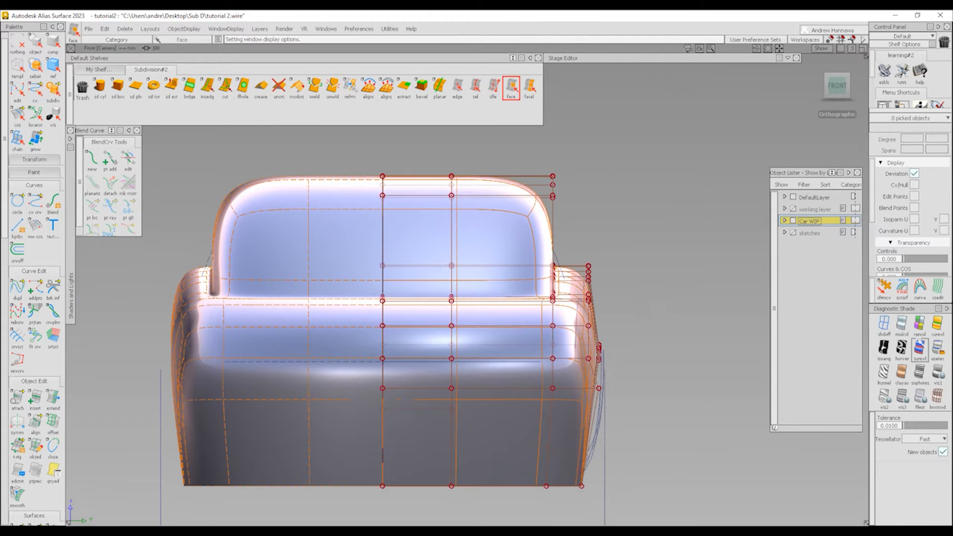
click(878, 323)
Step: Move the outer roof-edge CVs inward in the front view to lean the cabin sides toward the centreline
alt+shift+right_drag(550, 268, 573, 262)
alt+shift+middle_drag(572, 262, 561, 304)
ctrl+shift+drag(561, 304, 556, 253)
mouse_move(502, 203)
ctrl+shift+mouse_down()
mouse_move(537, 198)
mouse_move(598, 253)
ctrl+shift+mouse_up()
ctrl+shift+middle_drag(597, 253, 610, 227)
middle_drag(611, 227, 563, 239)
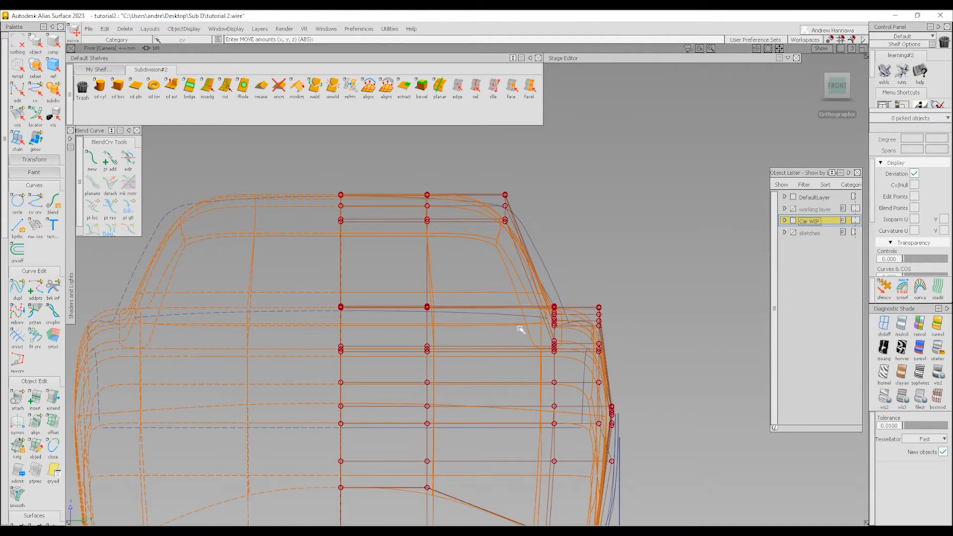
Step: Move the CVs at the base of the cabin side outward and nudge the roof-edge CVs slightly outward
ctrl+shift+drag(520, 329, 530, 277)
drag(556, 368, 564, 368)
ctrl+shift+middle_drag(571, 350, 578, 303)
middle_drag(632, 266, 642, 273)
ctrl+shift+drag(491, 178, 540, 241)
ctrl+shift+middle_drag(541, 241, 556, 217)
Step: Pick the lengthwise edge loop next to the centreline and move it inward toward the centre
click(207, 88)
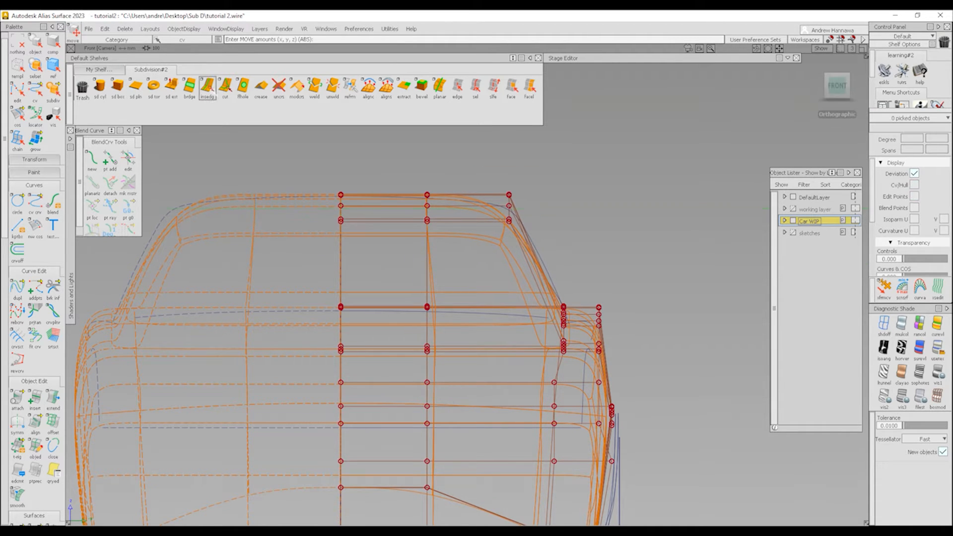
alt+shift+drag(502, 204, 469, 299)
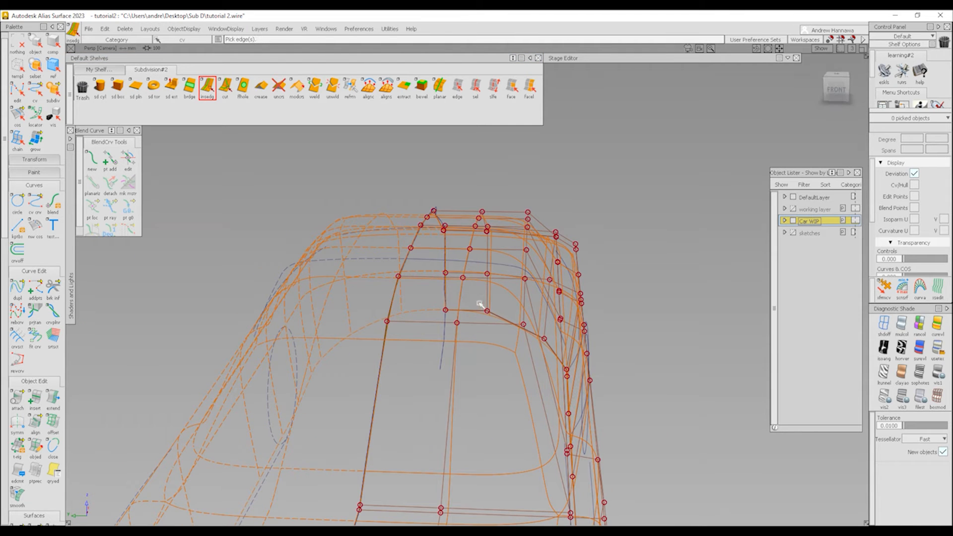
alt+shift+right_drag(481, 305, 497, 387)
click(475, 88)
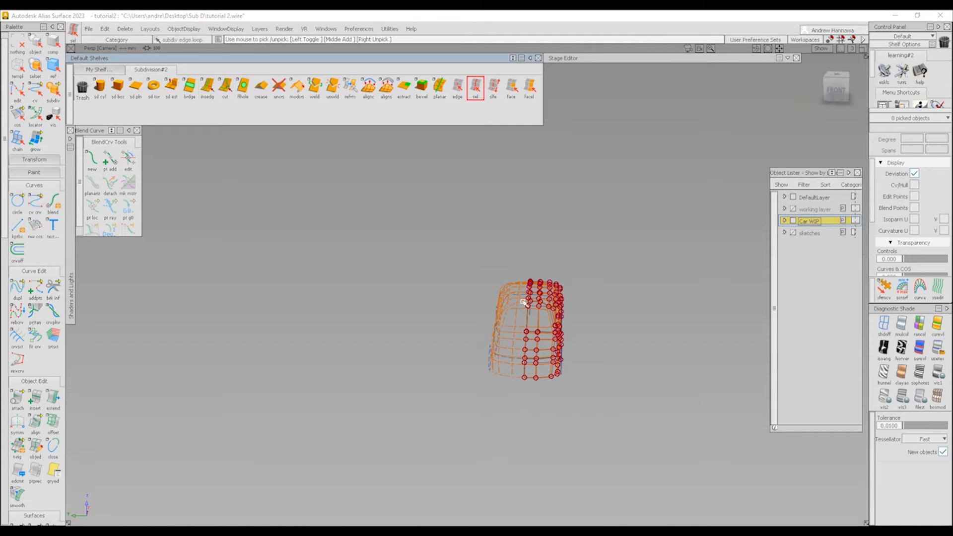
scroll(523, 305, up, 5)
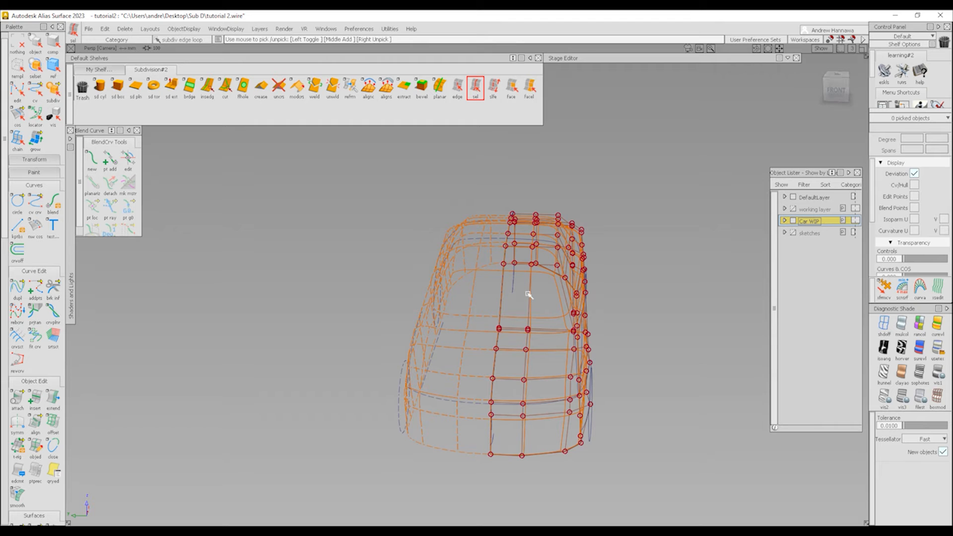
click(528, 294)
ctrl+shift+middle_drag(667, 322, 667, 274)
middle_drag(667, 273, 653, 273)
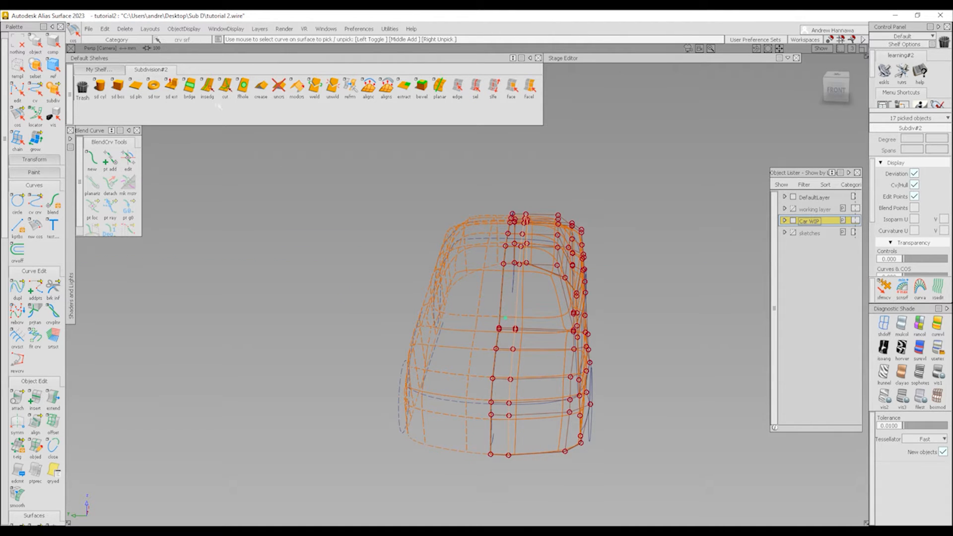
Step: Insert a lengthwise edge loop between the centre loop and the body side, and move its nose CVs forward in the top view
click(207, 87)
click(542, 351)
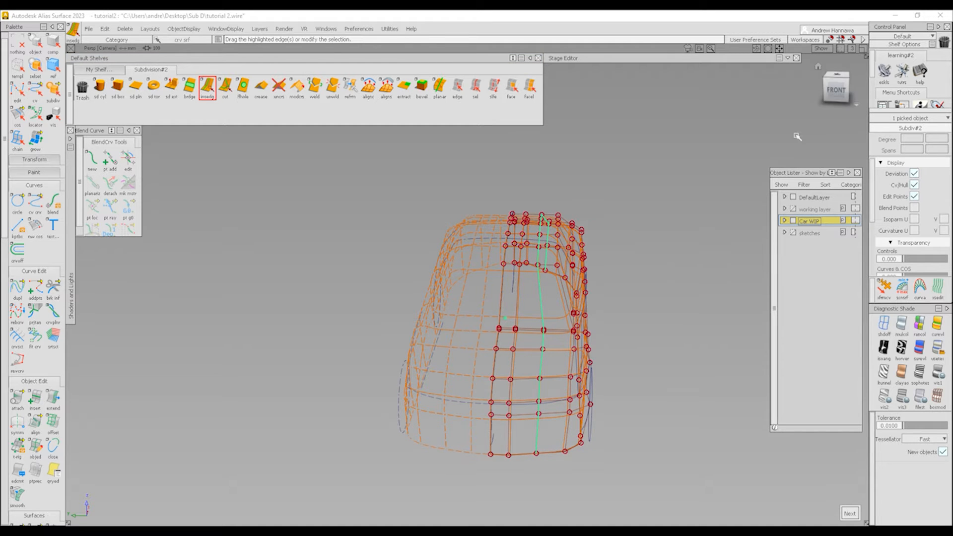
drag(836, 94, 795, 134)
drag(837, 78, 610, 315)
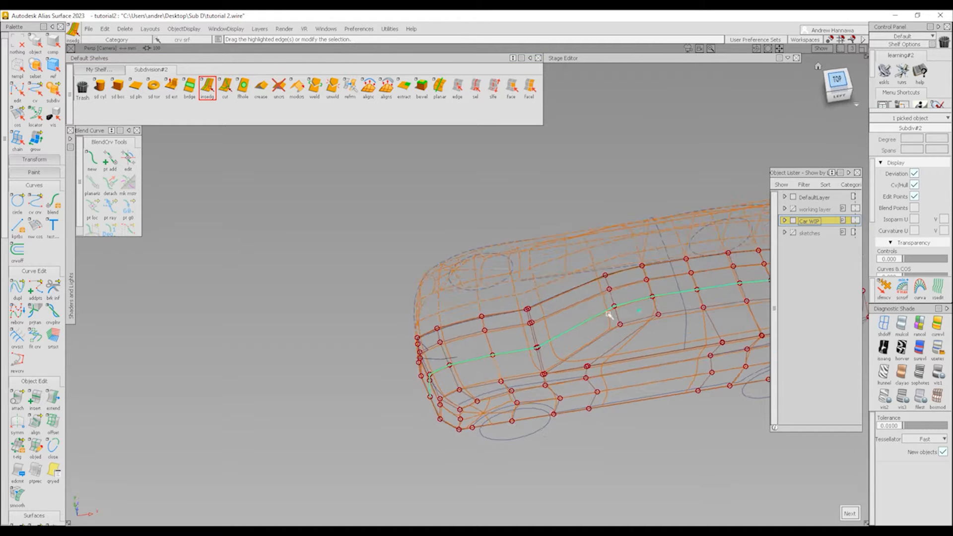
ctrl+shift+drag(357, 385, 415, 375)
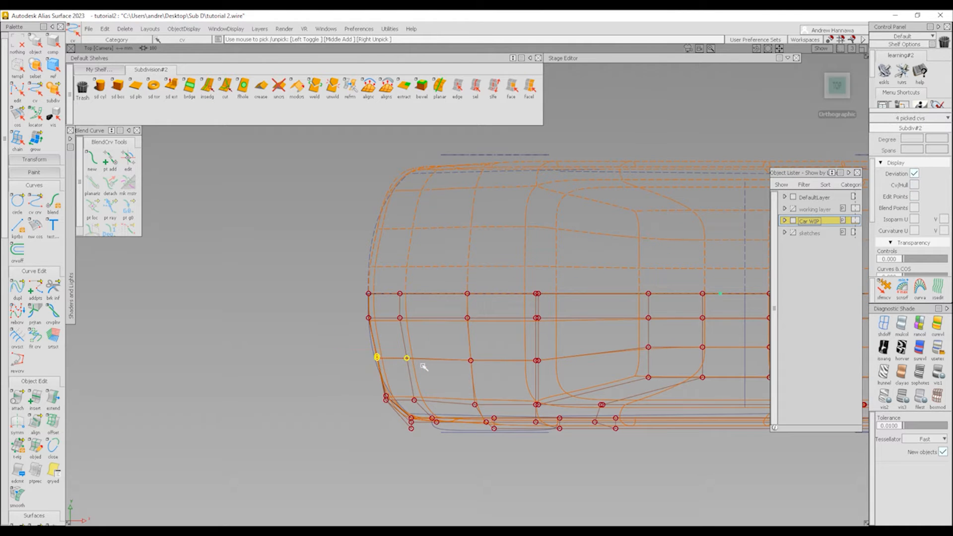
ctrl+shift+middle_drag(423, 367, 450, 349)
middle_drag(450, 350, 447, 359)
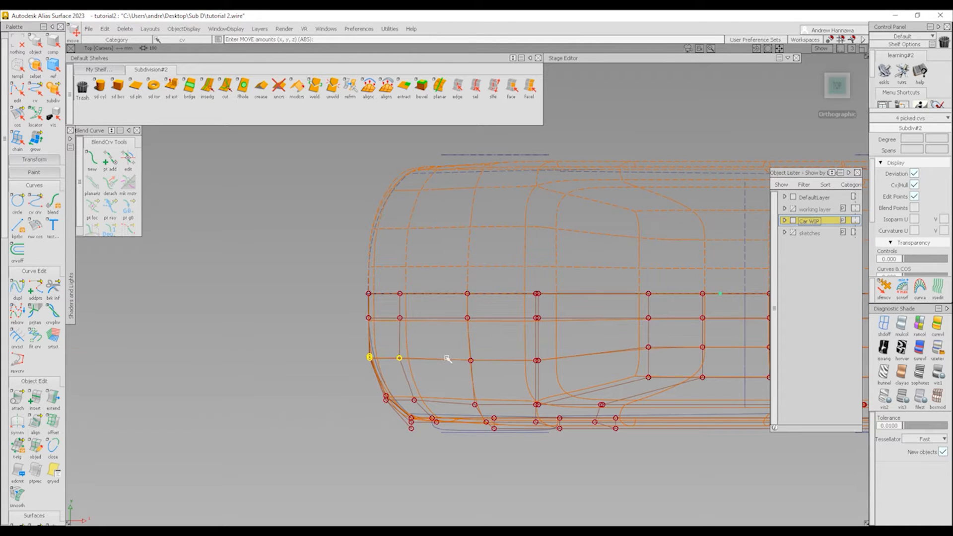
Step: Move the tail-end CVs of the new lengthwise loop rearward by about 38 in the top view to round the rear
alt+shift+right_drag(505, 398, 710, 345)
alt+shift+middle_drag(710, 345, 461, 351)
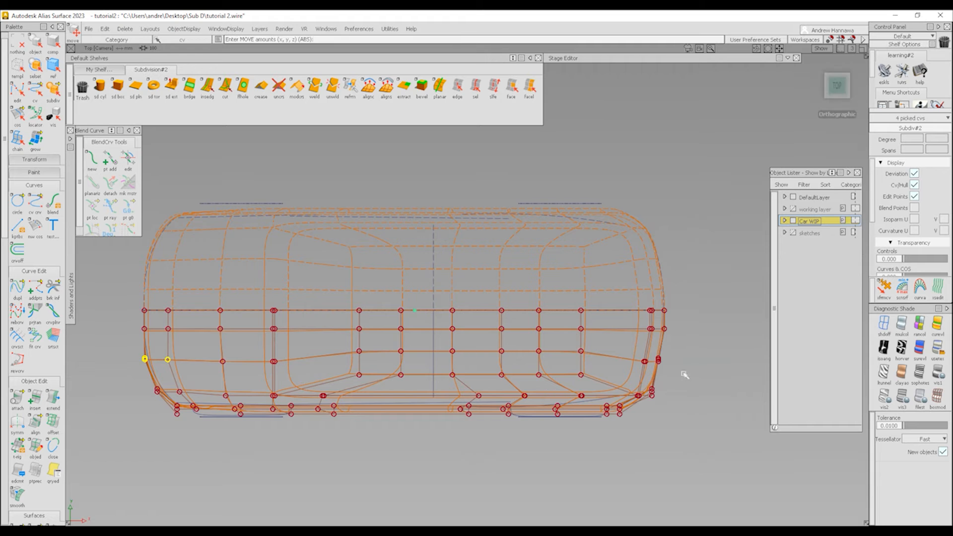
alt+shift+click(658, 353)
alt+shift+right_drag(667, 430, 627, 362)
drag(630, 349, 689, 381)
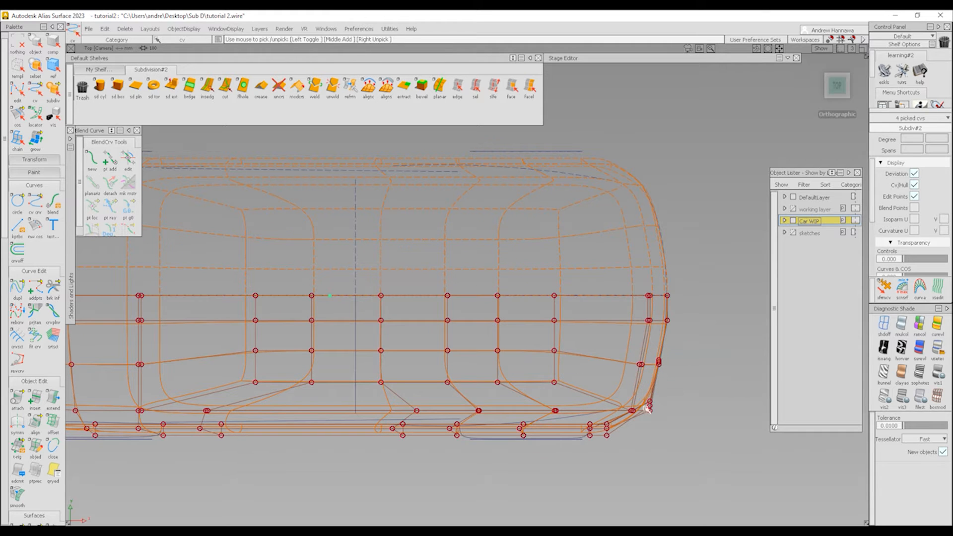
ctrl+shift+drag(645, 408, 639, 348)
mouse_move(569, 353)
ctrl+shift+mouse_down()
mouse_move(659, 353)
mouse_move(679, 379)
ctrl+shift+mouse_up()
ctrl+shift+middle_drag(684, 404, 688, 384)
middle_drag(690, 383, 694, 384)
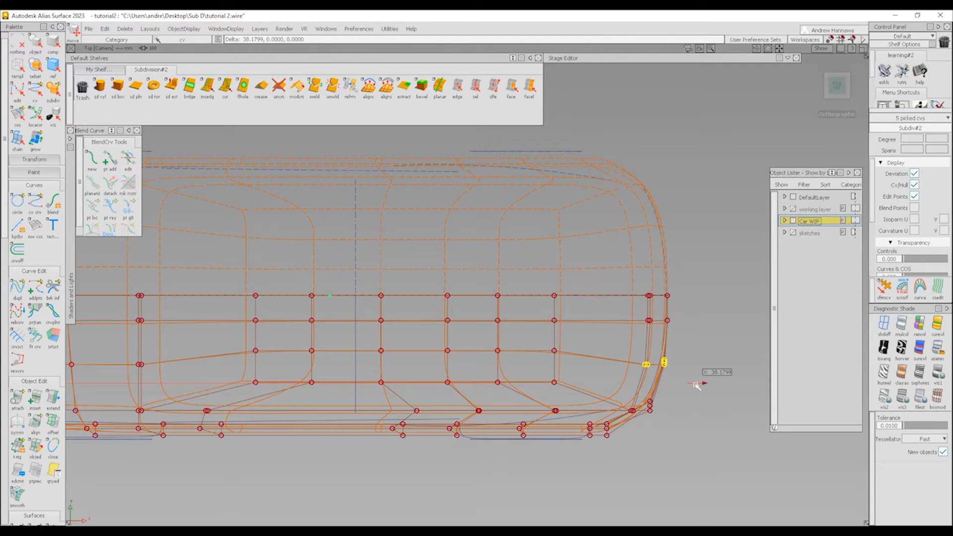
Step: Move the windscreen-base CVs on the centreline and the adjacent row slightly forward in the top view
alt+shift+middle_drag(107, 383, 272, 392)
ctrl+shift+drag(273, 392, 271, 338)
ctrl+shift+drag(263, 300, 310, 301)
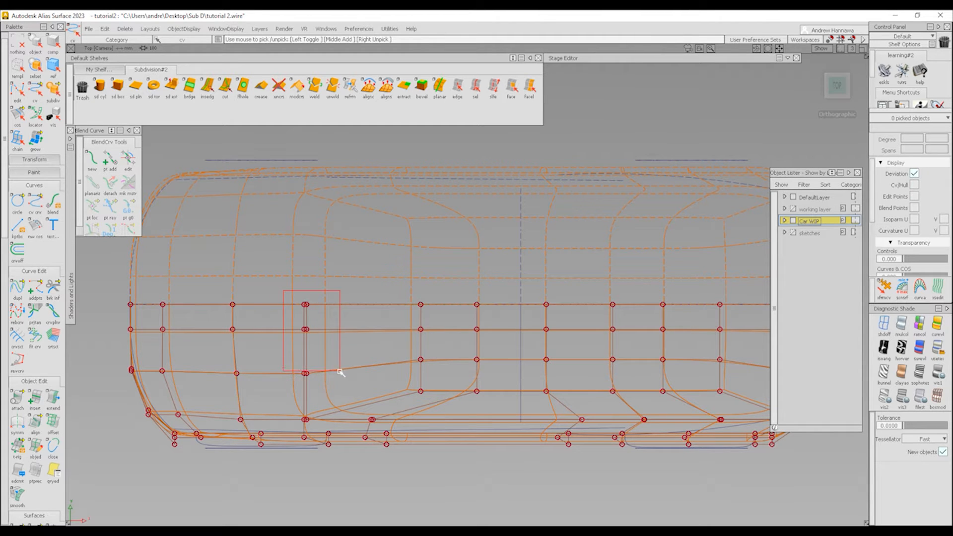
drag(322, 349, 323, 350)
ctrl+shift+middle_drag(349, 372, 346, 332)
Step: Shift the outermost windscreen-base CVs rearward and adjust the neighbouring row so the windscreen base follows a curve
ctrl+shift+drag(304, 429, 303, 381)
drag(283, 378, 299, 398)
mouse_move(331, 434)
ctrl+shift+middle_down()
mouse_move(334, 392)
mouse_move(345, 396)
ctrl+shift+middle_up()
ctrl+shift+drag(306, 453, 309, 382)
ctrl+shift+drag(275, 373, 307, 373)
drag(293, 358, 328, 383)
ctrl+shift+middle_drag(343, 406, 343, 365)
middle_drag(343, 364, 343, 383)
ctrl+shift+drag(281, 427, 309, 427)
drag(292, 414, 308, 421)
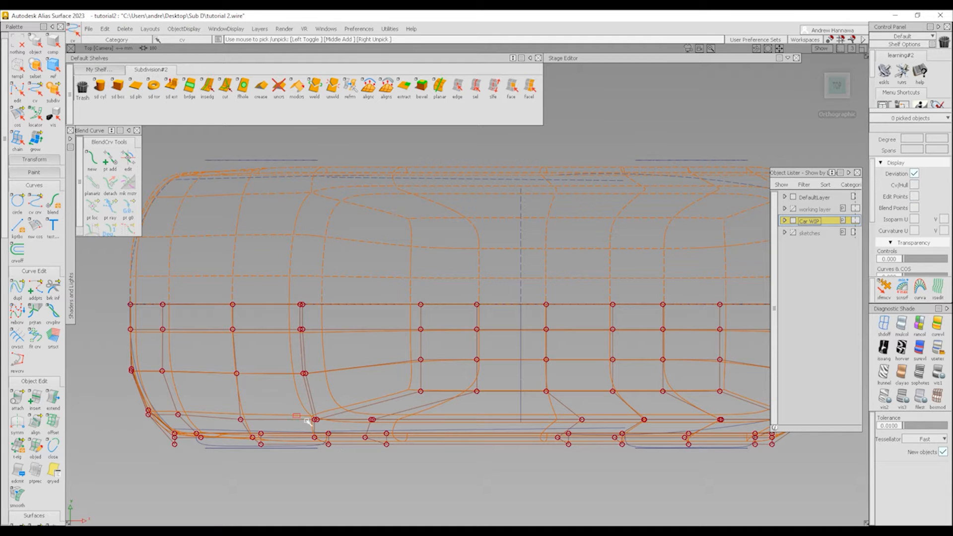
ctrl+shift+middle_drag(325, 426, 333, 387)
middle_drag(333, 387, 350, 397)
Step: Lower the CVs along the outer roof edge in the front view
alt+shift+drag(494, 338, 461, 204)
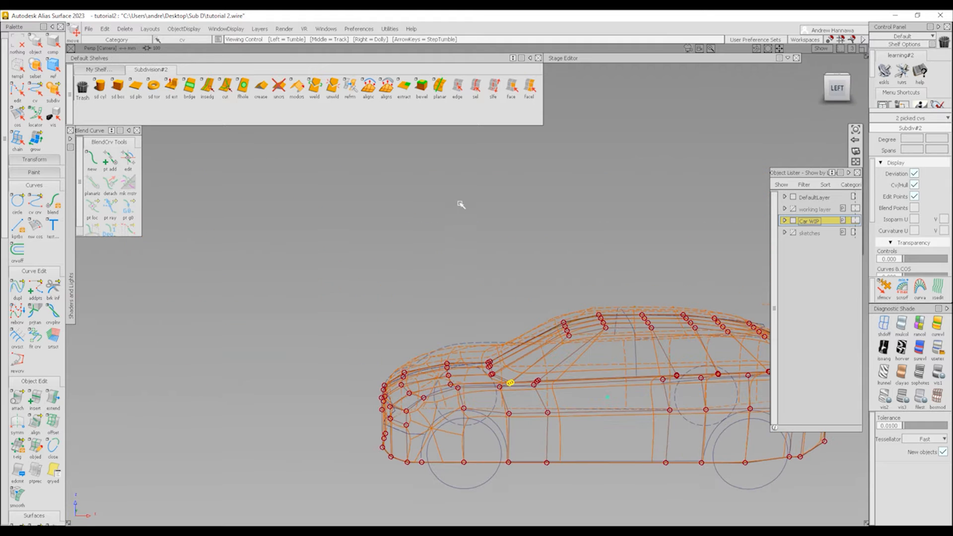
alt+shift+middle_drag(537, 323, 477, 315)
alt+shift+drag(477, 316, 647, 313)
alt+shift+middle_drag(647, 313, 587, 304)
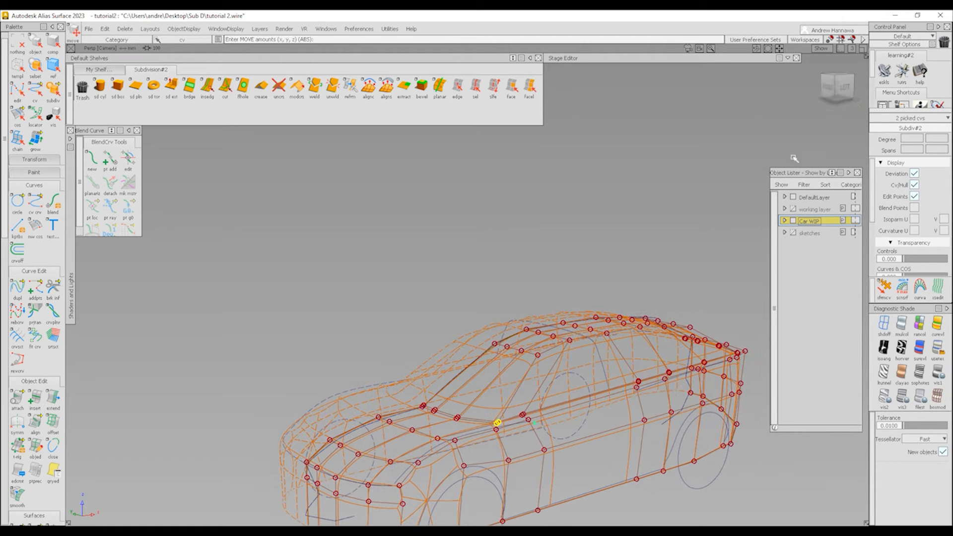
click(828, 92)
alt+shift+right_drag(720, 325, 775, 343)
alt+shift+middle_drag(775, 343, 552, 368)
alt+shift+right_drag(552, 368, 618, 394)
alt+shift+middle_drag(618, 394, 589, 327)
ctrl+shift+drag(589, 328, 542, 402)
ctrl+shift+drag(570, 307, 557, 255)
drag(555, 252, 603, 343)
alt+shift+middle_drag(595, 361, 515, 310)
right_drag(549, 242, 566, 259)
Step: Adjust the roof CVs on the new lengthwise loop and move the six outer roof-edge CVs outward by about 17
drag(378, 206, 449, 287)
mouse_move(456, 238)
mouse_down()
mouse_move(470, 250)
mouse_move(460, 255)
mouse_up()
ctrl+shift+drag(485, 330, 483, 281)
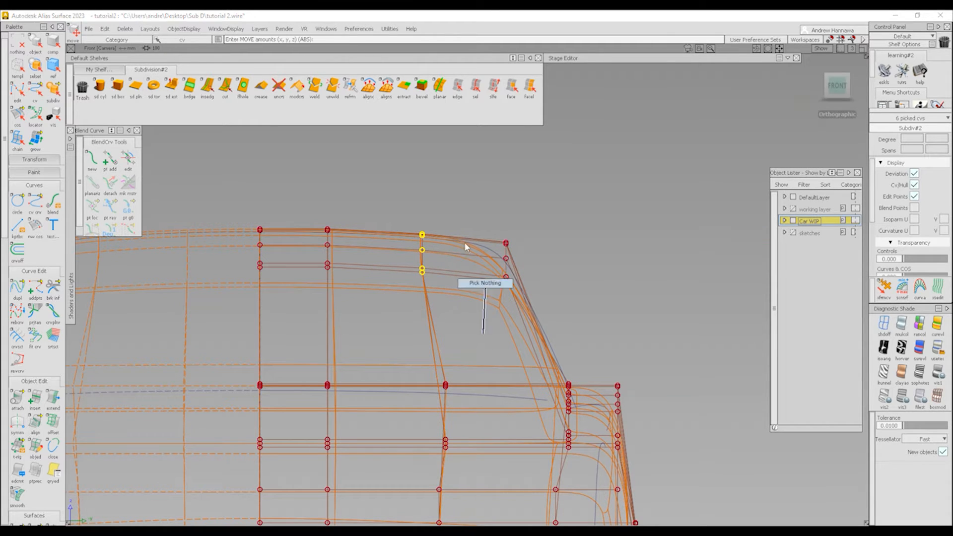
drag(485, 222, 530, 283)
ctrl+shift+right_drag(556, 323, 555, 271)
middle_drag(558, 270, 564, 271)
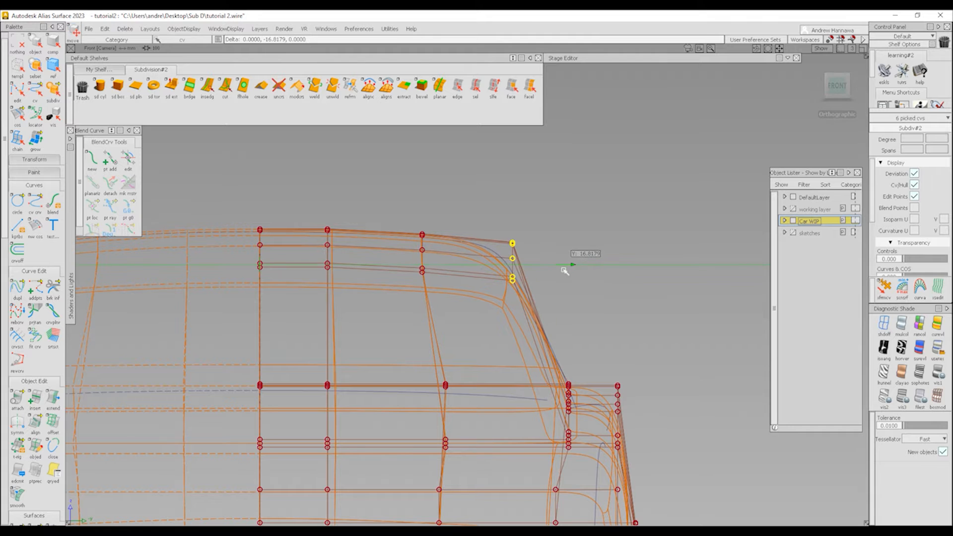
ctrl+shift+drag(477, 341, 478, 374)
Step: Shade the body with its CVs hidden and examine the surface from the front, side and rear
alt+shift+right_drag(506, 325, 542, 318)
alt+shift+drag(542, 318, 339, 324)
alt+shift+right_drag(464, 270, 556, 323)
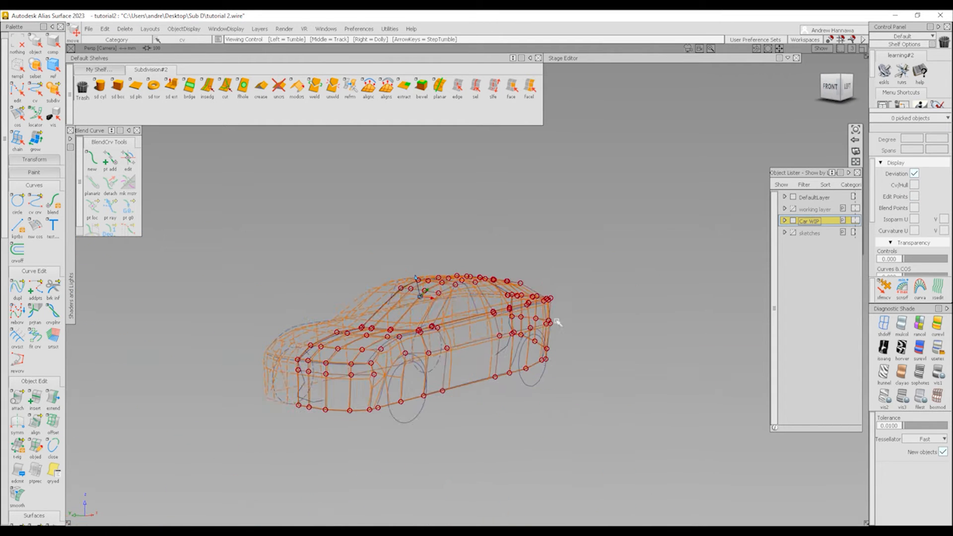
alt+shift+drag(553, 324, 375, 346)
ctrl+shift+middle_drag(348, 377, 468, 313)
ctrl+shift+middle_drag(564, 402, 462, 358)
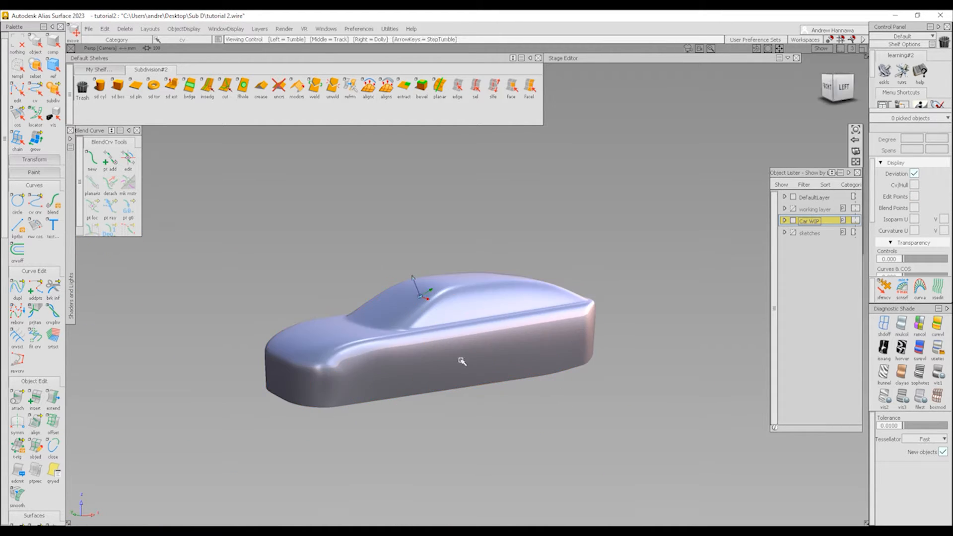
alt+shift+drag(459, 360, 247, 350)
mouse_move(529, 376)
alt+shift+mouse_down()
mouse_move(185, 378)
mouse_move(223, 380)
alt+shift+mouse_up()
Step: Show the CVs on the shaded body again and raise the bottom-edge CVs at the rear end
ctrl+shift+middle_drag(538, 424, 460, 395)
alt+shift+right_drag(534, 463, 449, 449)
mouse_move(449, 449)
alt+shift+mouse_down()
mouse_move(307, 432)
mouse_move(506, 427)
mouse_move(429, 443)
alt+shift+mouse_up()
drag(435, 426, 471, 456)
ctrl+shift+drag(472, 480, 472, 465)
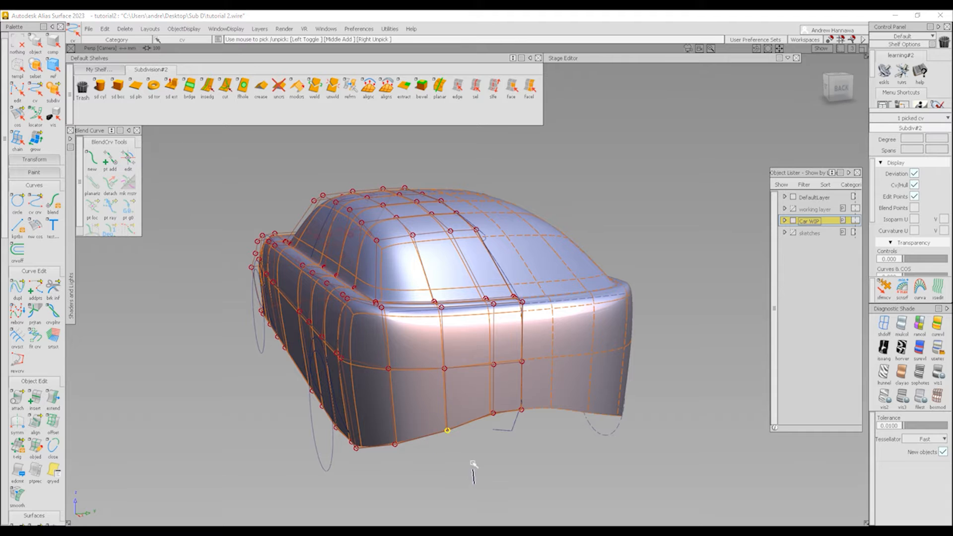
right_drag(513, 482, 525, 467)
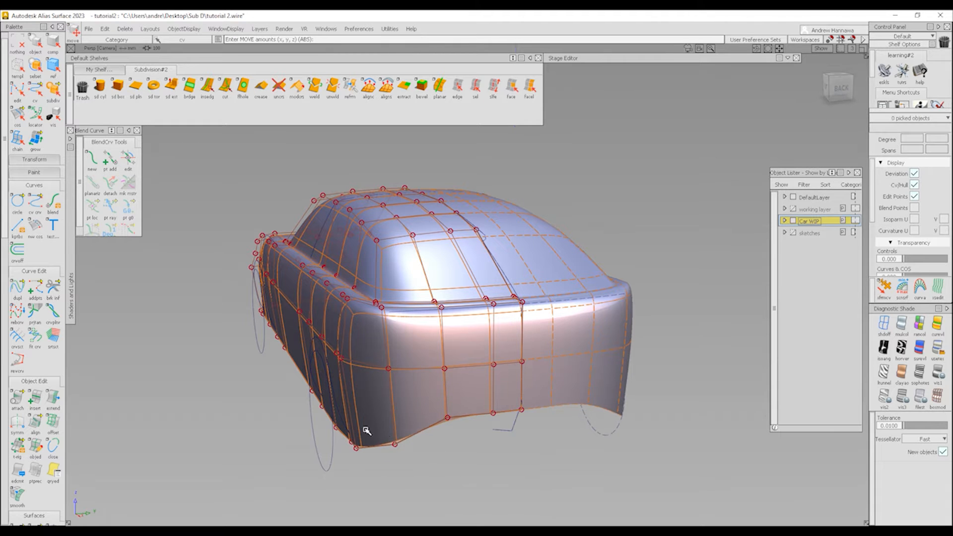
ctrl+shift+drag(366, 431, 399, 434)
click(482, 470)
Step: Raise the eight CVs along the base of the rear window slightly in the left view
alt+shift+scroll(482, 467, down, 3)
alt+shift+drag(482, 465, 515, 398)
alt+shift+scroll(511, 412, up, 4)
alt+shift+scroll(515, 398, down, 4)
alt+shift+middle_drag(513, 398, 562, 375)
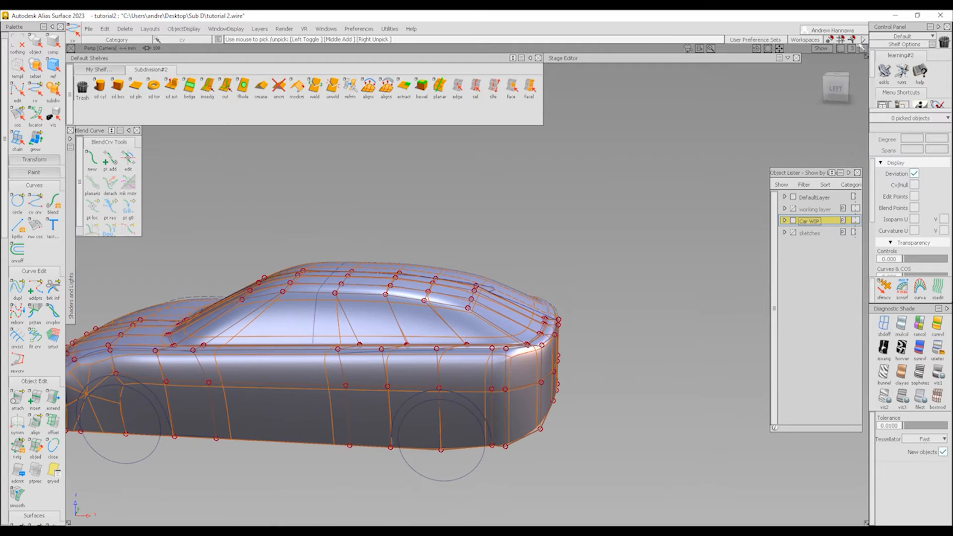
click(838, 92)
scroll(564, 388, up, 4)
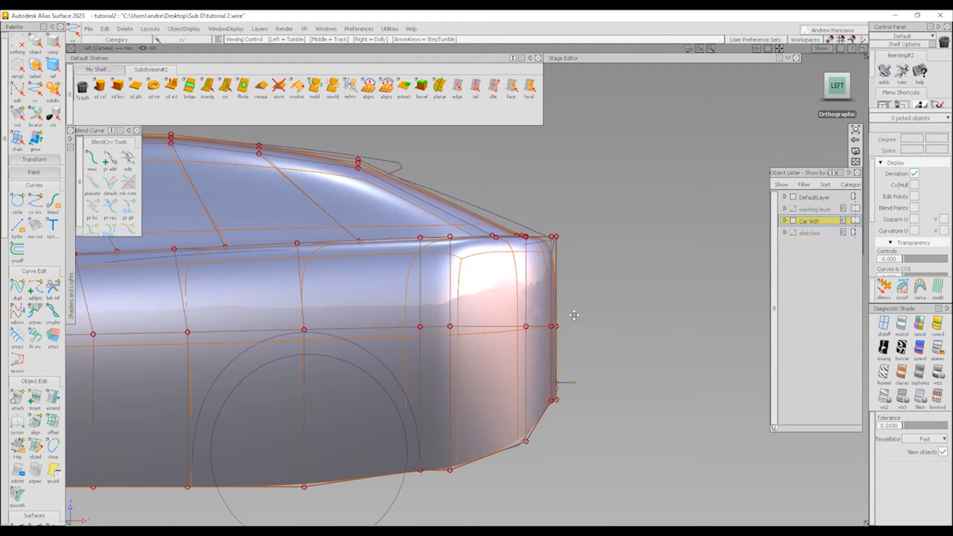
alt+shift+drag(610, 358, 542, 349)
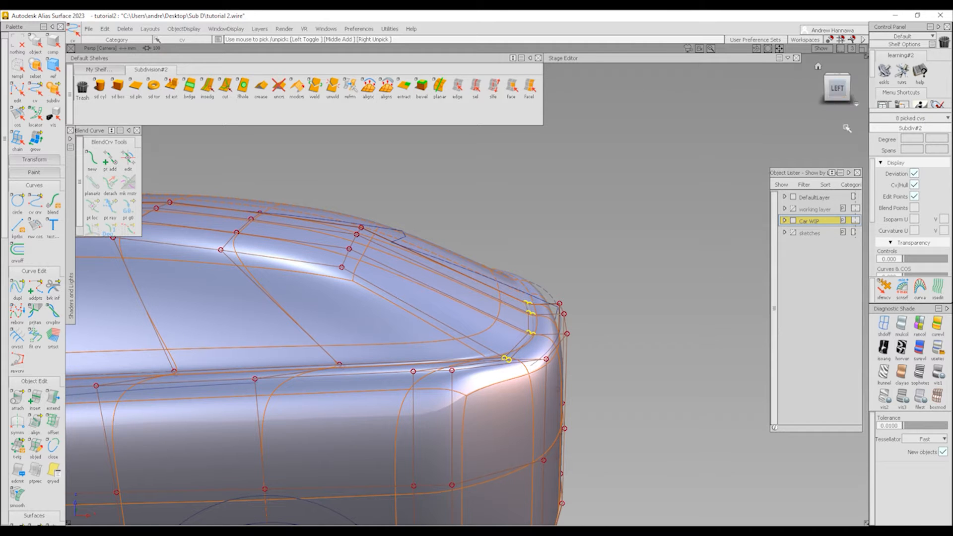
click(837, 90)
scroll(609, 377, up, 4)
ctrl+shift+middle_drag(617, 353, 617, 310)
right_drag(623, 301, 625, 288)
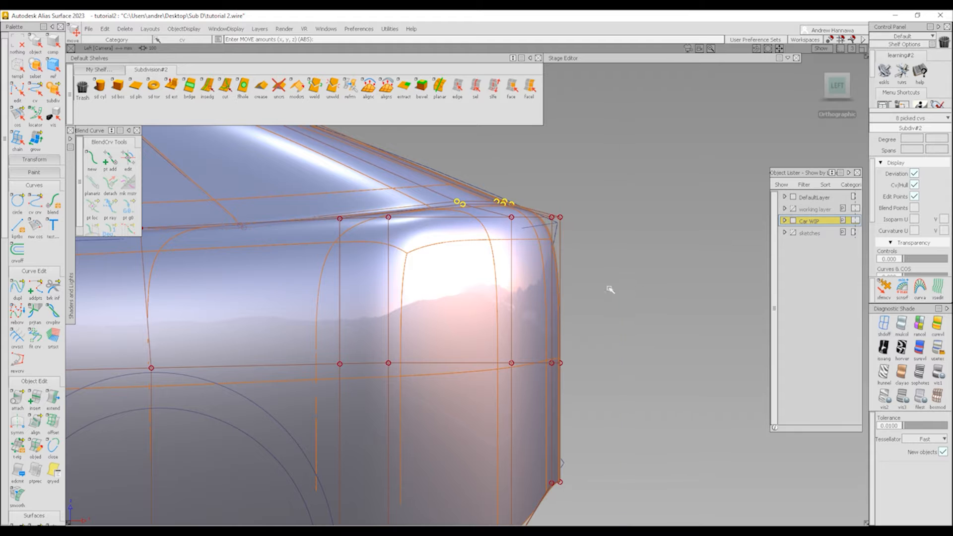
ctrl+shift+drag(533, 369, 538, 281)
Step: Display the body in box mode and cut an edge from the CV above the front wheel to the front corner CV
alt+shift+right_drag(538, 297, 496, 323)
alt+shift+drag(496, 323, 489, 367)
alt+shift+right_drag(516, 379, 472, 396)
alt+shift+middle_drag(473, 396, 513, 356)
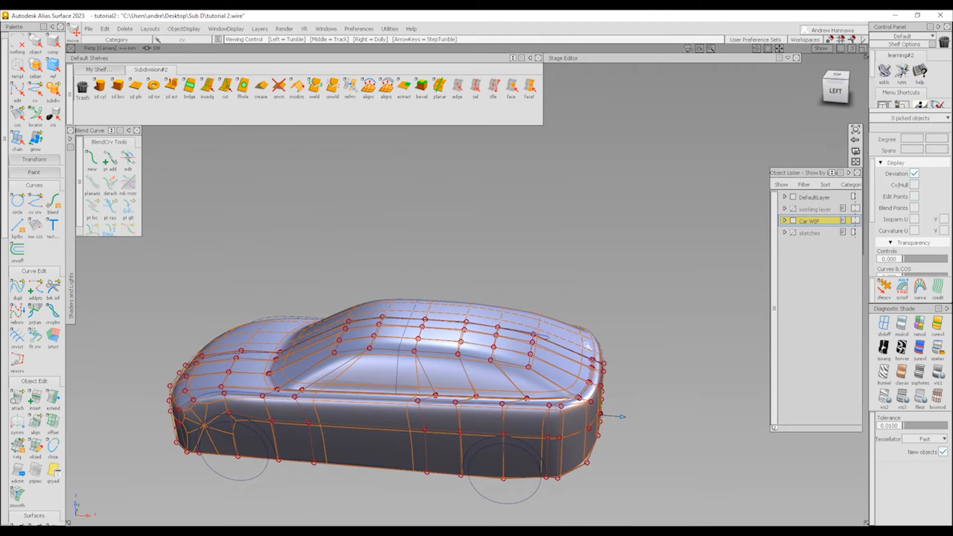
click(835, 91)
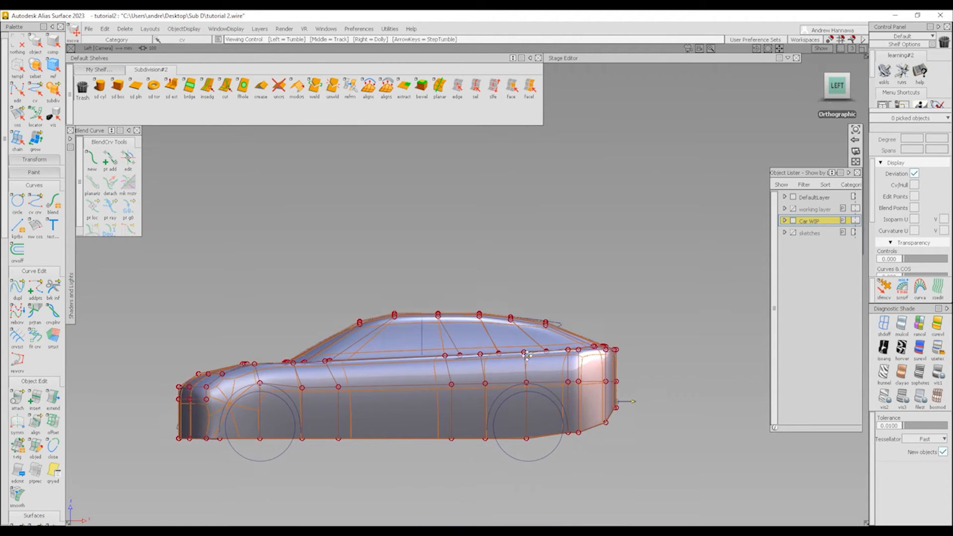
alt+shift+right_drag(407, 408, 311, 410)
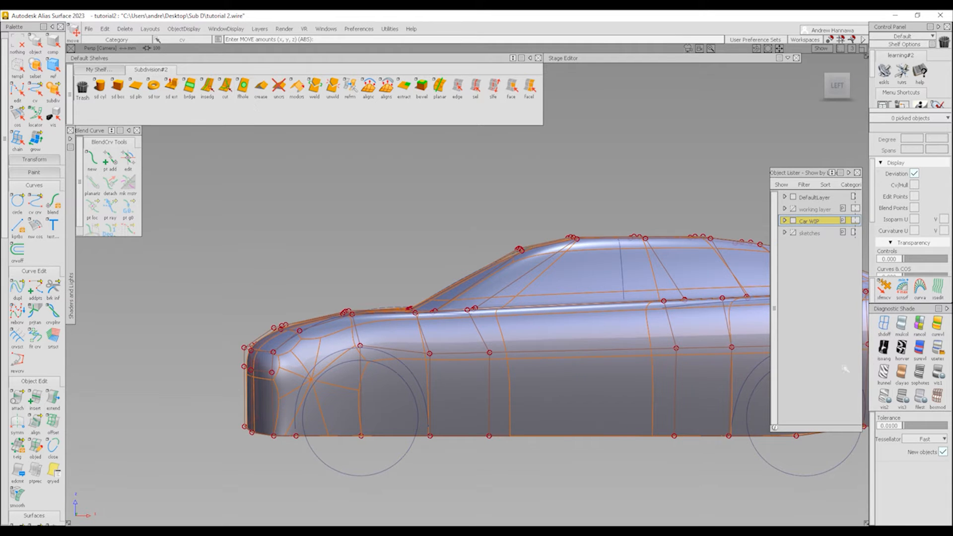
click(940, 399)
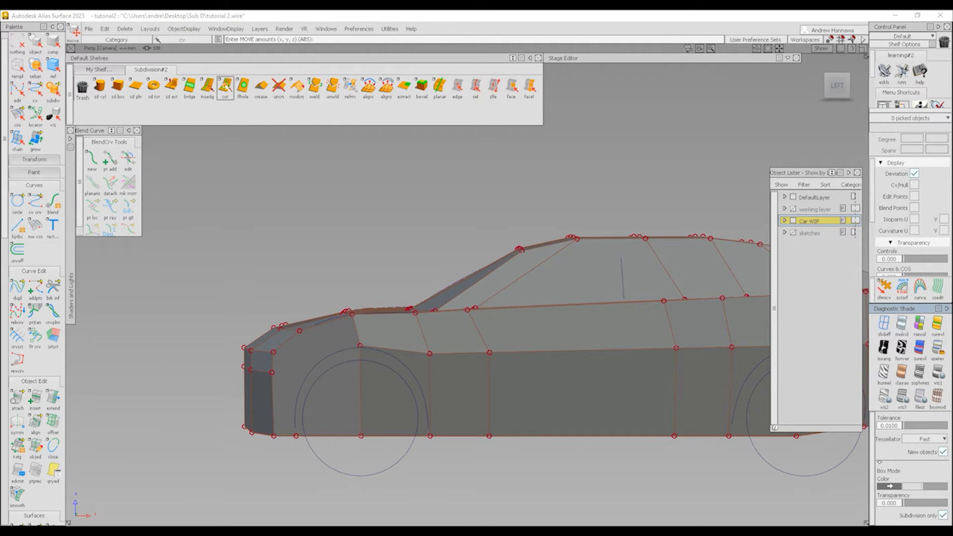
click(225, 88)
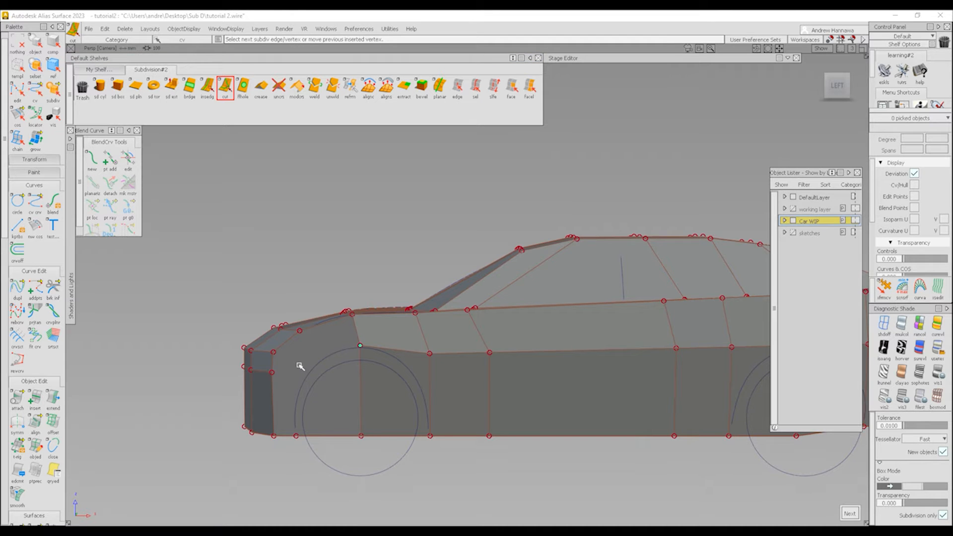
click(273, 372)
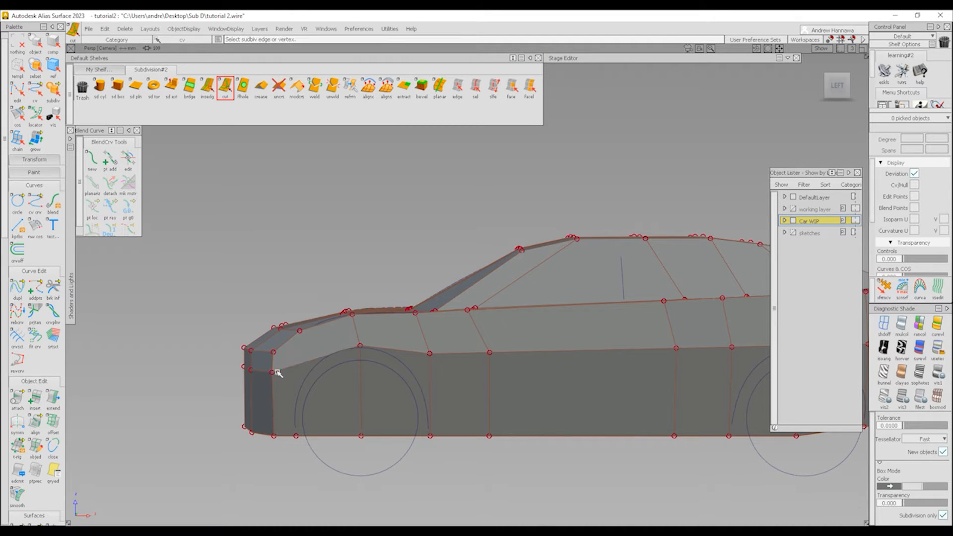
Step: Cut a vertical edge ahead of the front wheel, from the bottom-edge CV up to the bonnet-edge CV
click(297, 434)
click(300, 330)
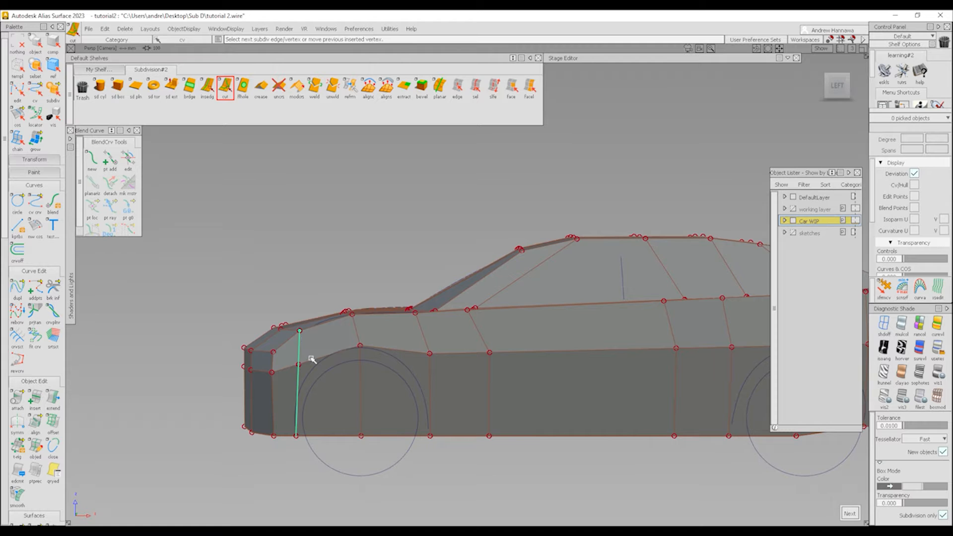
alt+shift+drag(461, 383, 692, 351)
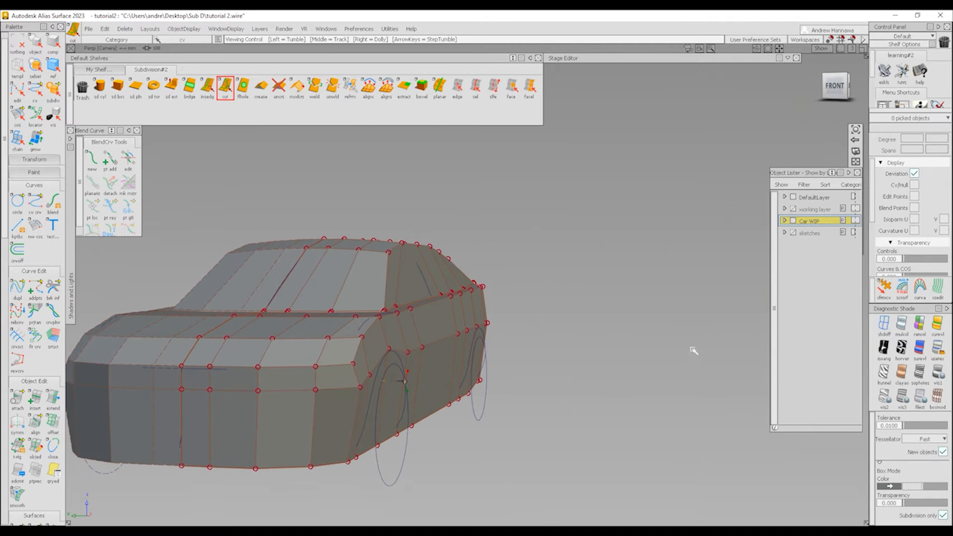
alt+shift+drag(464, 383, 229, 378)
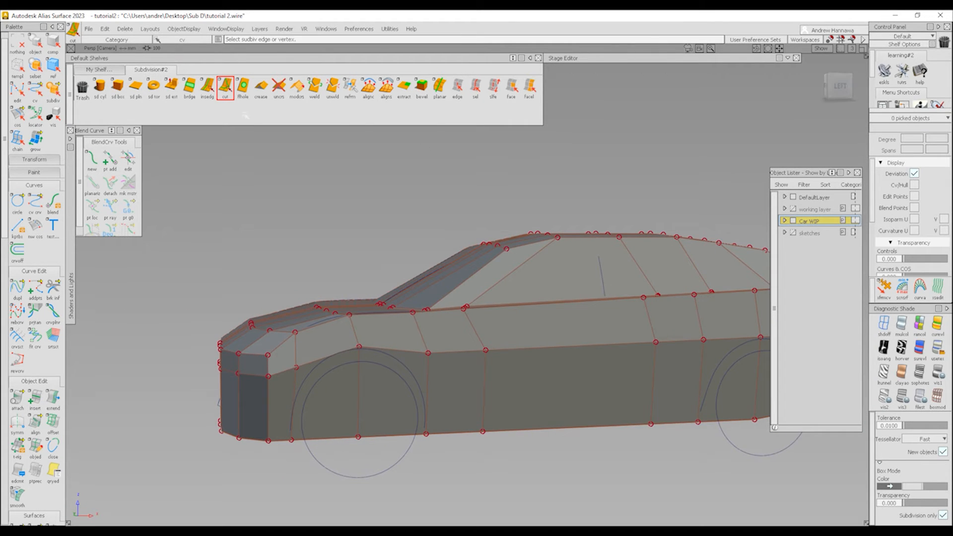
Step: Insert a horizontal edge loop around the lower body, about midway between the bottom edge and the row above the wheels
click(207, 89)
click(839, 86)
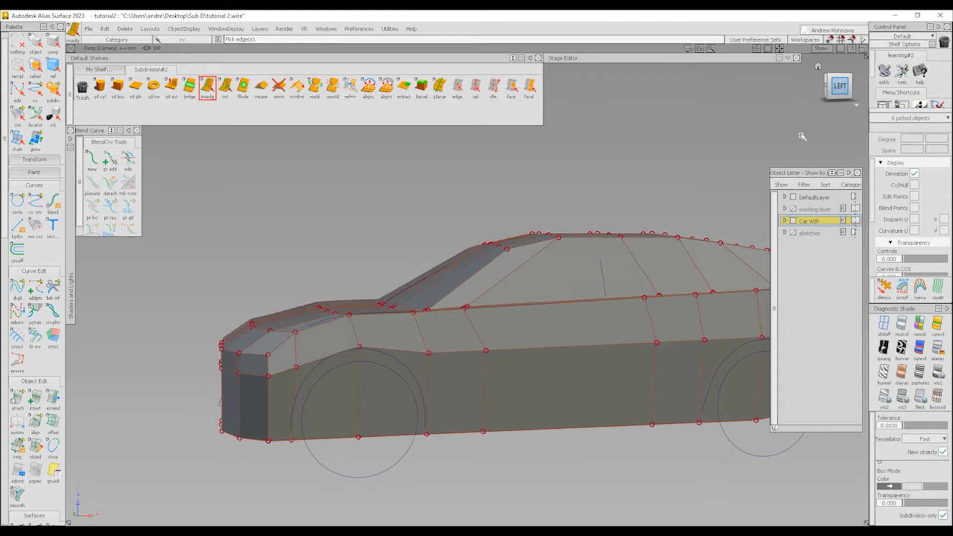
drag(272, 394, 411, 423)
key(space)
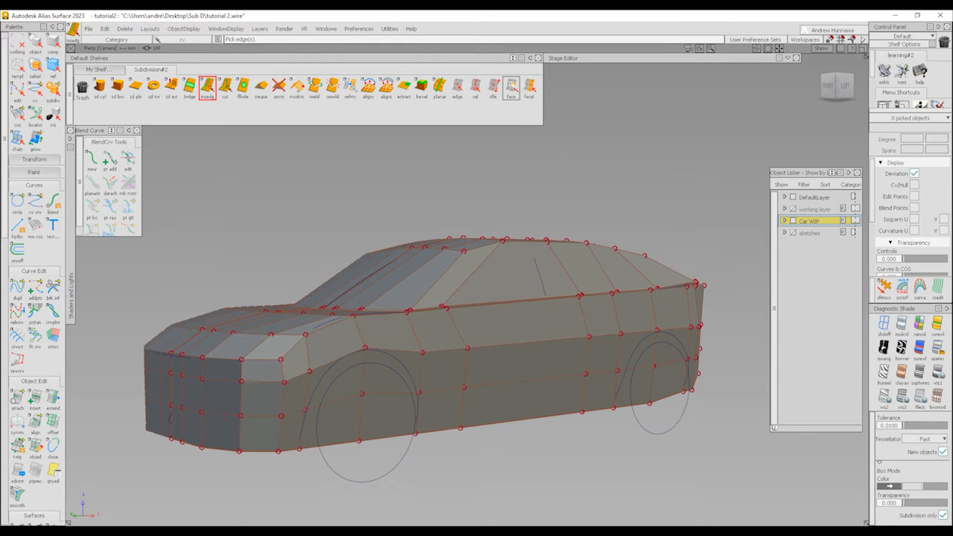
Step: Delete the four side faces over the front wheel to open the front wheel arch
click(511, 88)
alt+shift+drag(408, 390, 371, 404)
click(367, 385)
click(370, 382)
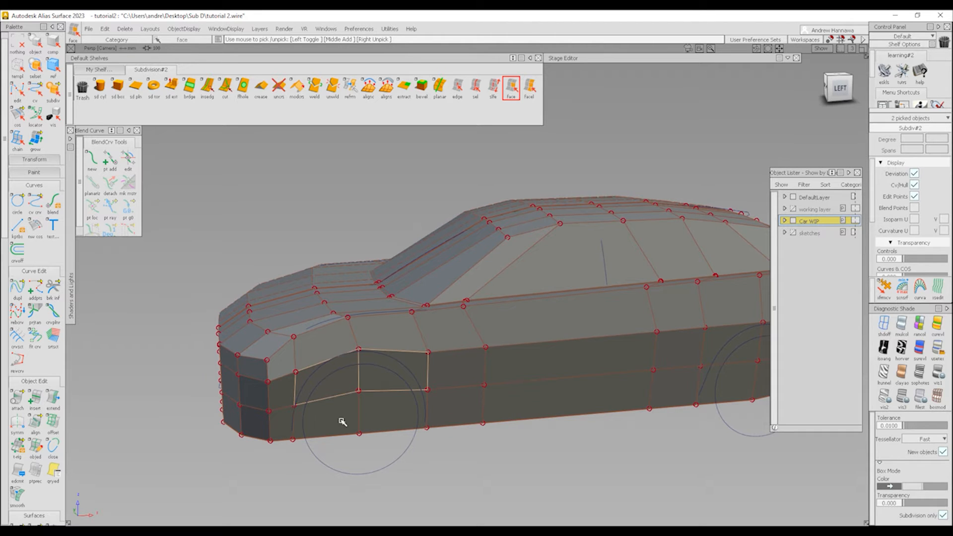
key(Delete)
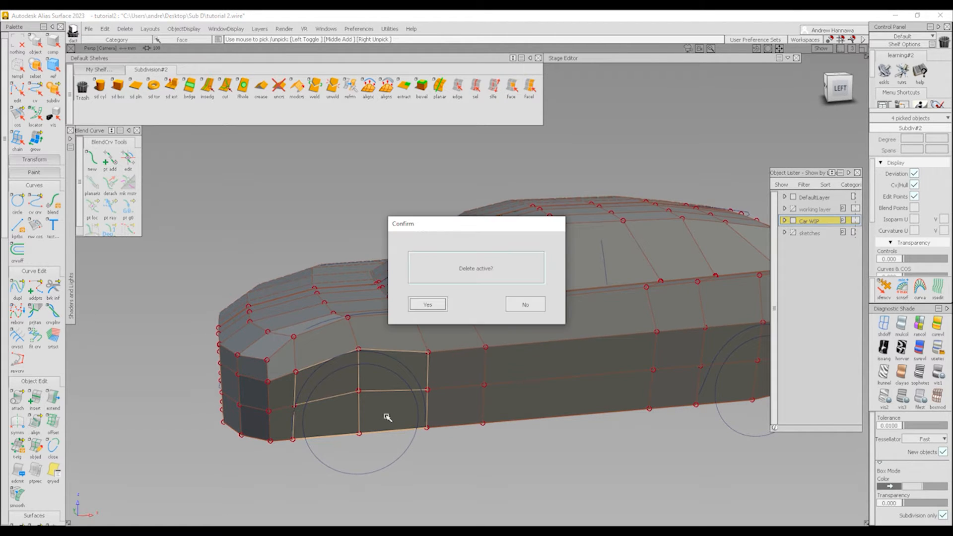
key(Return)
alt+shift+drag(495, 417, 545, 385)
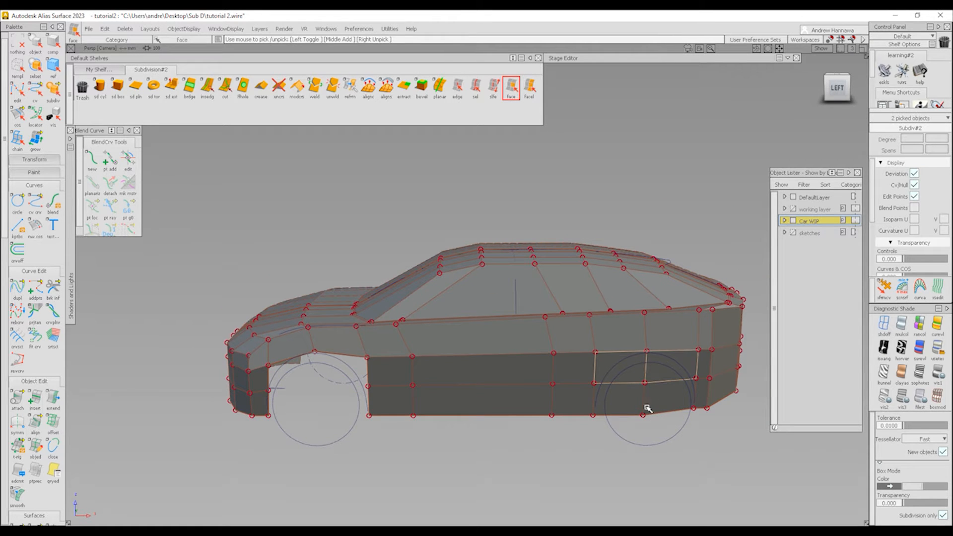
Step: Delete the picked side faces over the rear wheel to open the rear wheel arch, and display the body shaded
key(Delete)
key(Return)
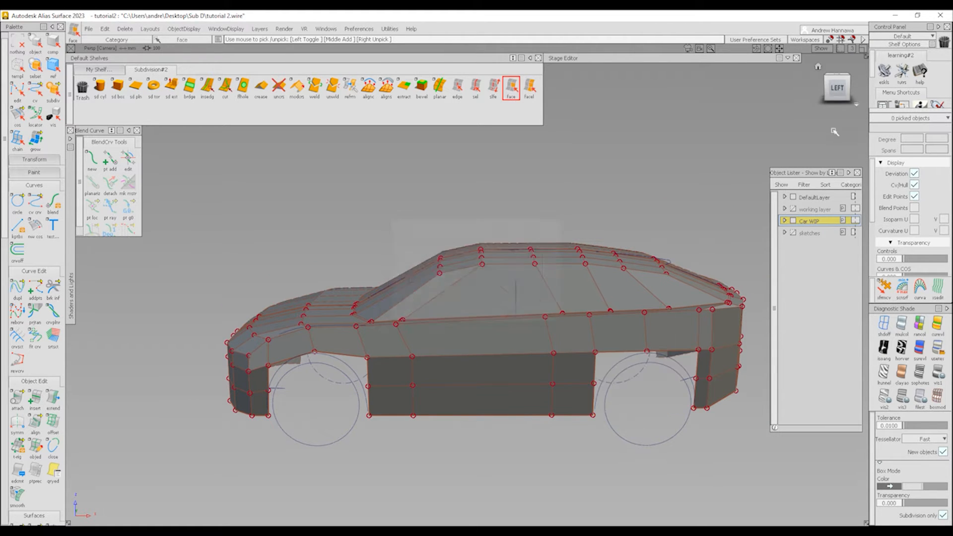
click(937, 348)
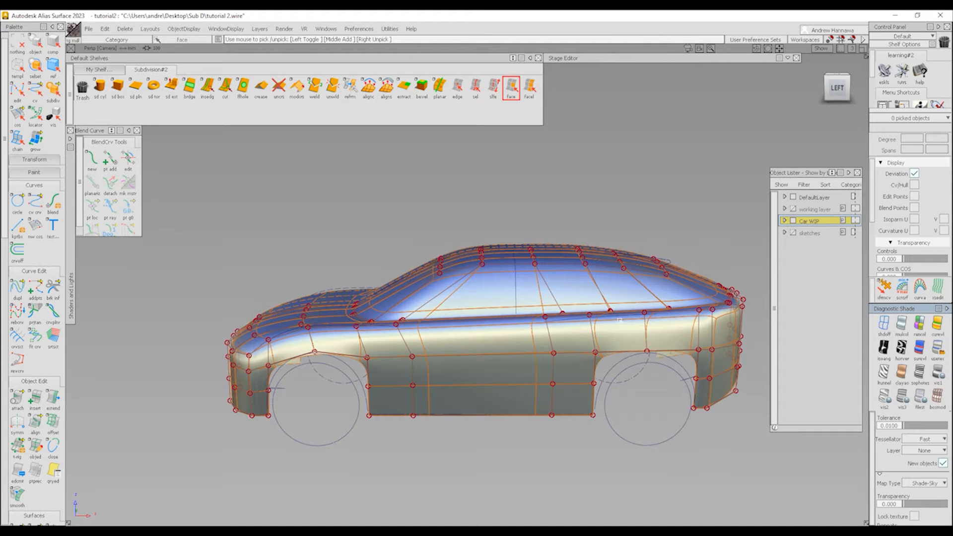
mouse_move(640, 329)
alt+shift+mouse_down()
mouse_move(269, 335)
mouse_move(461, 334)
alt+shift+mouse_up()
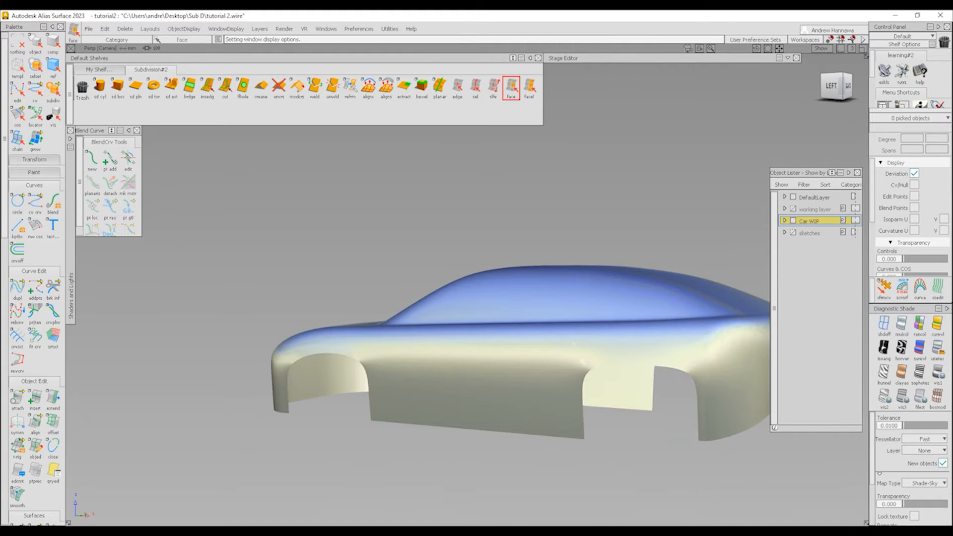
Step: Show the body as a wireframe from the left and move the rear arch's upper front CV down and rearward onto the arch sketch
click(820, 49)
click(831, 88)
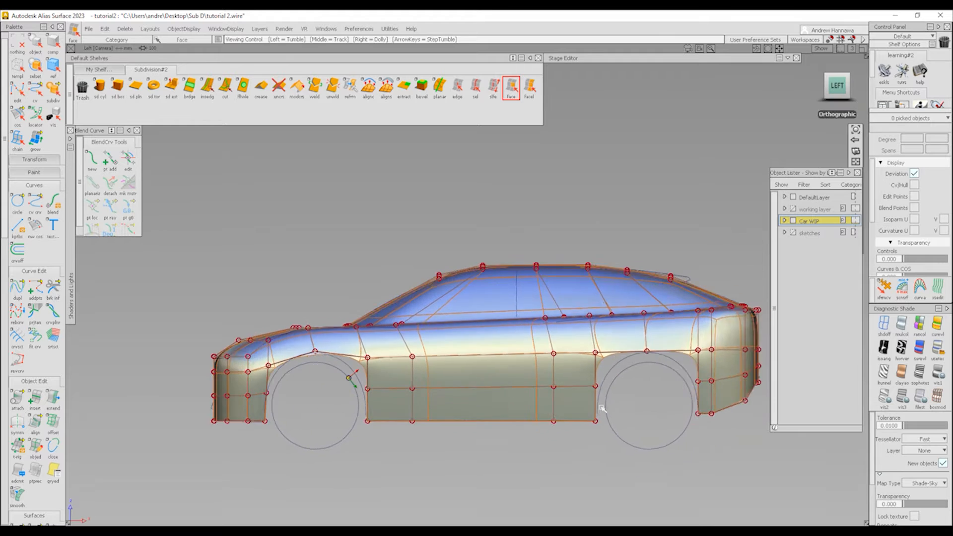
click(892, 324)
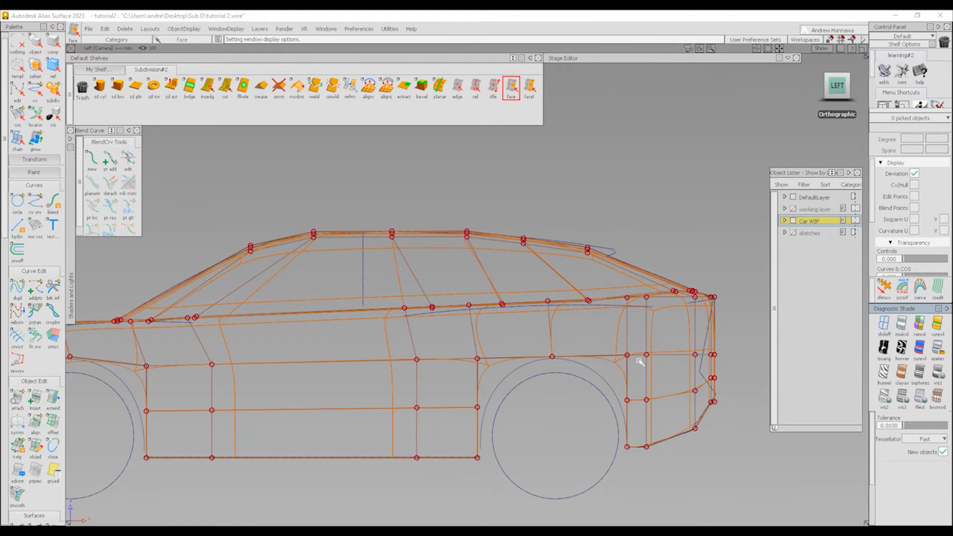
mouse_move(637, 359)
alt+shift+right_down()
mouse_move(627, 436)
mouse_move(417, 342)
alt+shift+right_up()
ctrl+shift+drag(340, 334, 329, 337)
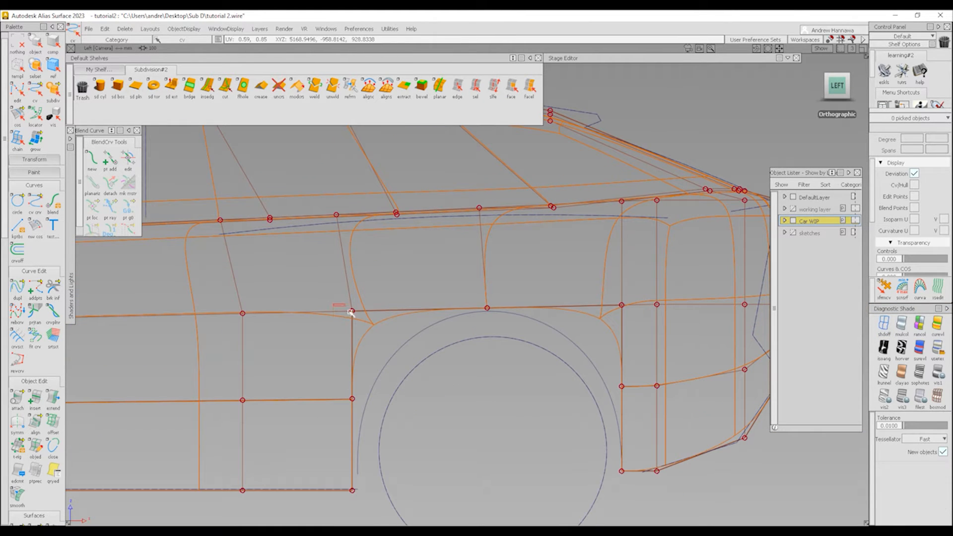
click(351, 312)
ctrl+shift+middle_drag(419, 369, 416, 340)
right_drag(431, 354, 432, 392)
middle_drag(431, 391, 461, 383)
Step: Raise the CV at the top of the rear wheel arch slightly and shift it a little forward
ctrl+shift+drag(467, 382, 458, 383)
click(473, 428)
drag(454, 298, 513, 355)
ctrl+shift+middle_drag(512, 357, 510, 340)
right_drag(501, 372, 501, 360)
middle_drag(498, 361, 488, 361)
Step: Move the upper rear CV of the rear wheel arch down and forward to follow the arch sketch
ctrl+shift+drag(548, 288, 645, 334)
click(537, 287)
ctrl+shift+middle_drag(645, 335, 647, 318)
drag(648, 329, 626, 361)
middle_drag(628, 360, 620, 361)
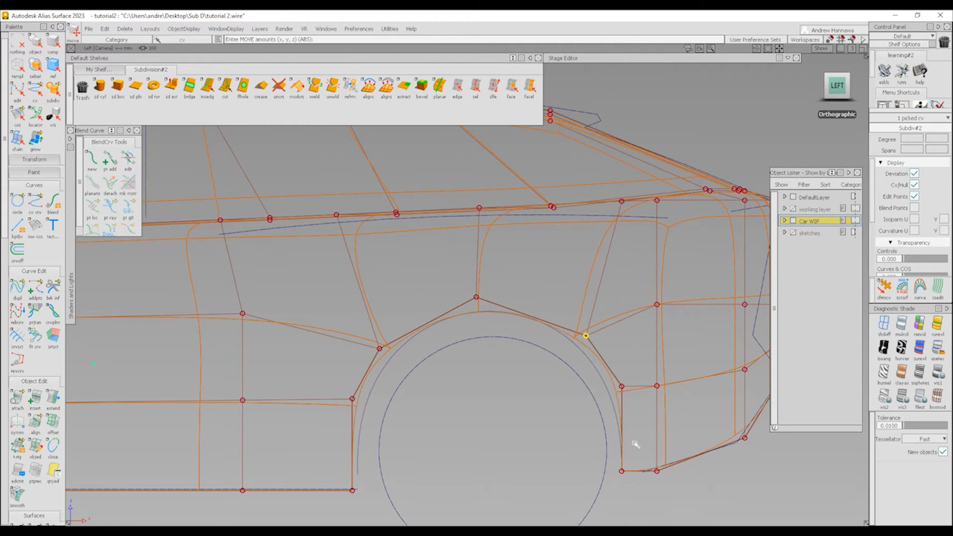
Step: Move the lower rear CV of the rear wheel arch down and slightly forward
ctrl+shift+drag(627, 422, 611, 421)
click(609, 417)
drag(608, 372, 639, 414)
ctrl+shift+middle_drag(630, 378, 631, 363)
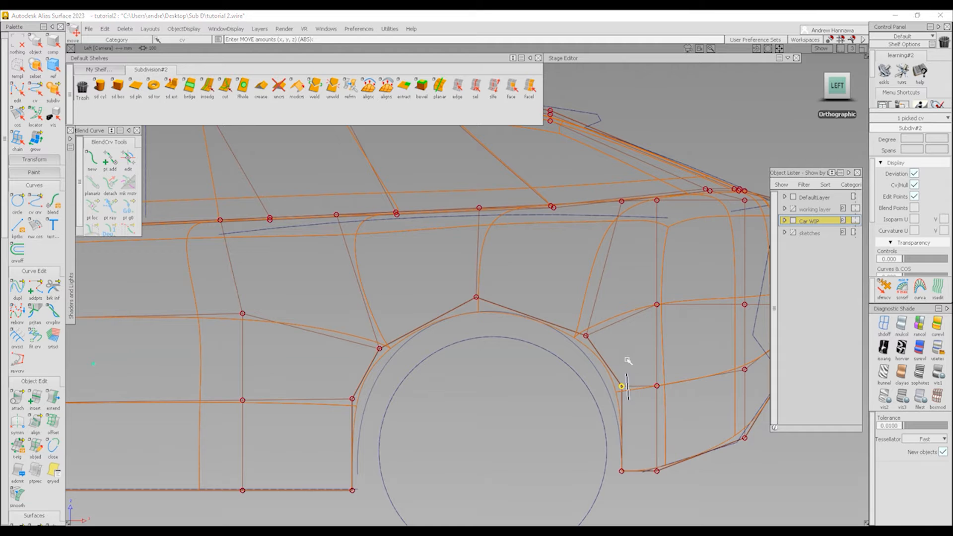
drag(631, 371, 634, 371)
Step: Lower the rear arch's lower front CV, shift it slightly rearward, and nudge the upper front CV down
alt+shift+middle_drag(436, 407, 500, 340)
ctrl+shift+drag(441, 324, 441, 358)
ctrl+shift+middle_drag(450, 374, 454, 343)
right_drag(488, 340, 491, 362)
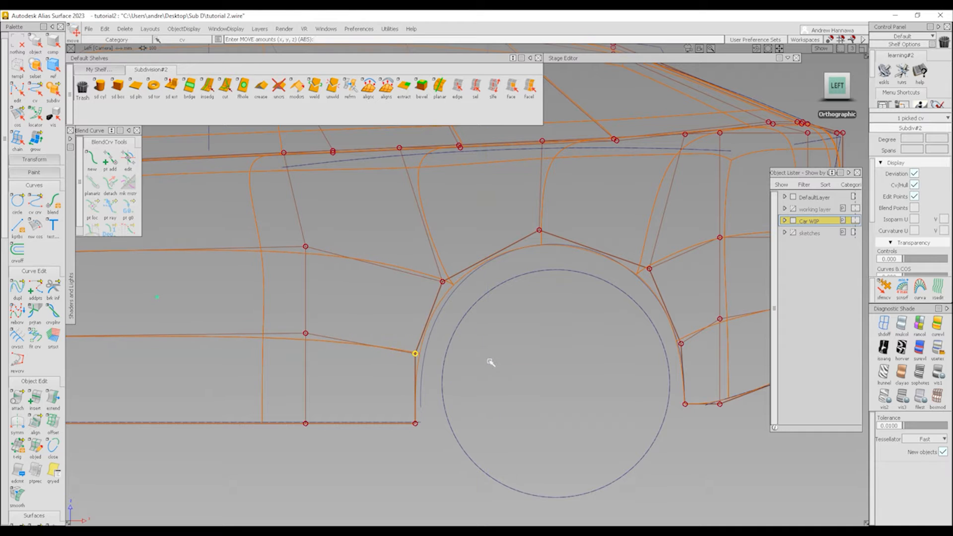
middle_drag(490, 362, 494, 362)
ctrl+shift+drag(403, 288, 454, 306)
ctrl+shift+middle_drag(472, 335, 477, 308)
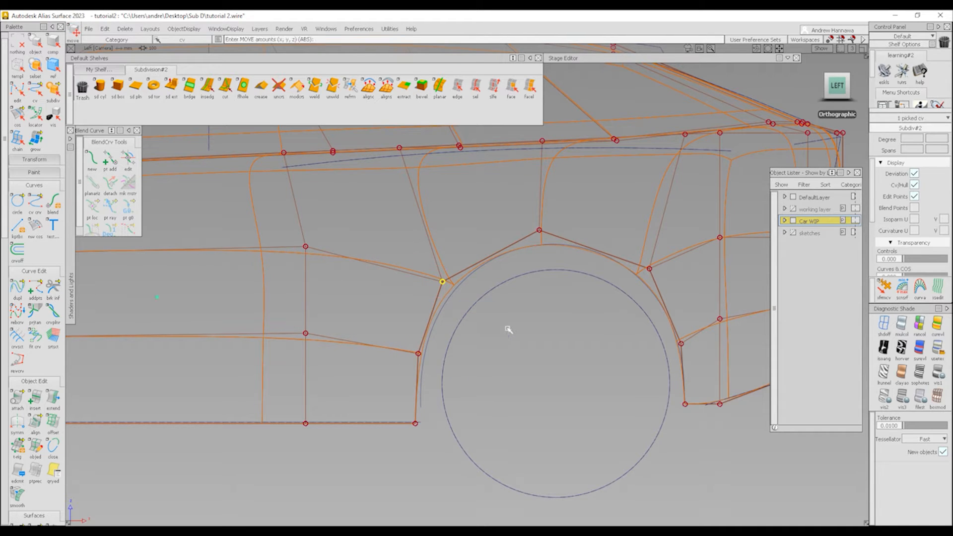
right_drag(506, 329, 505, 332)
Step: Shift the two lowest CVs on the front side of the rear wheel arch slightly rearward
ctrl+shift+drag(406, 386, 395, 339)
drag(398, 342, 454, 443)
ctrl+shift+middle_drag(456, 442, 458, 401)
middle_drag(494, 400, 499, 400)
ctrl+shift+drag(700, 450, 692, 407)
Step: Move the upper rear CV of the front wheel arch down and forward toward the arch sketch
alt+shift+right_drag(581, 271, 439, 337)
alt+shift+middle_drag(440, 336, 552, 335)
ctrl+shift+drag(279, 372, 268, 268)
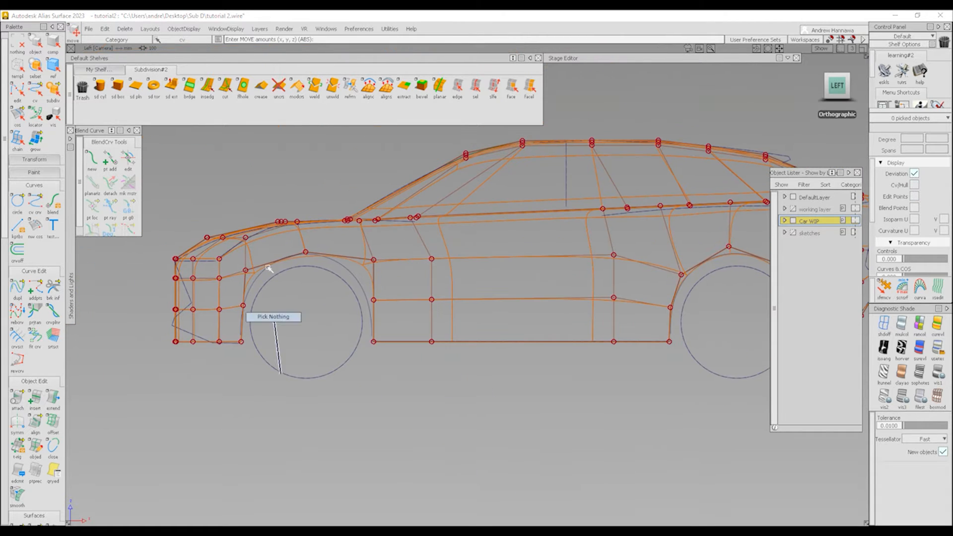
alt+shift+right_drag(296, 340, 350, 310)
ctrl+shift+drag(334, 273, 376, 264)
drag(404, 249, 435, 283)
ctrl+shift+middle_drag(431, 321, 431, 290)
mouse_move(434, 294)
middle_down()
mouse_move(392, 296)
mouse_move(409, 299)
middle_up()
right_drag(410, 300, 411, 311)
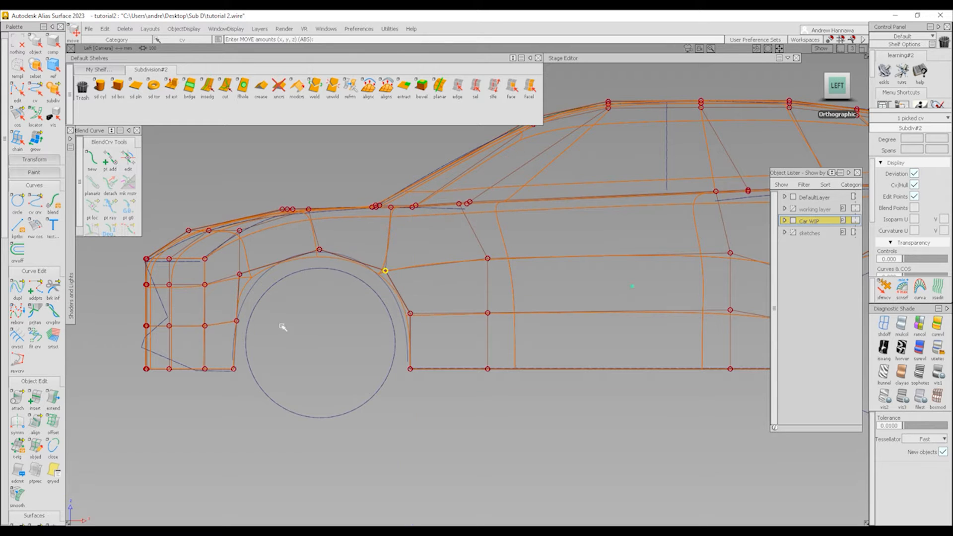
Step: Lower the upper front CV of the front wheel arch slightly
ctrl+shift+drag(270, 346, 270, 295)
ctrl+shift+drag(207, 267, 252, 269)
drag(233, 267, 263, 333)
ctrl+shift+middle_drag(279, 341, 279, 312)
right_drag(307, 317, 306, 326)
Step: Move the CV above the bottom edge on the front side of the front wheel arch down and slightly forward
mouse_move(268, 360)
ctrl+shift+mouse_down()
mouse_move(266, 319)
mouse_move(244, 314)
ctrl+shift+mouse_up()
drag(222, 310, 268, 356)
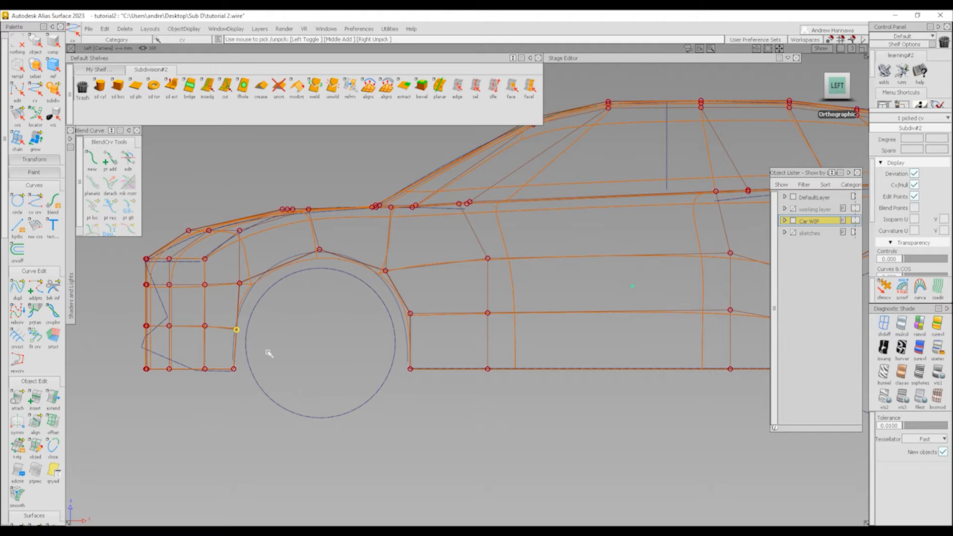
ctrl+shift+middle_drag(267, 351, 268, 322)
middle_drag(306, 327, 303, 337)
Step: Raise the CV at the top of the front wheel arch and shift it slightly forward
ctrl+shift+drag(365, 360, 358, 293)
ctrl+shift+drag(299, 260, 333, 261)
drag(307, 238, 334, 270)
ctrl+shift+middle_drag(338, 313, 339, 276)
right_drag(348, 280, 348, 272)
middle_drag(348, 273, 376, 277)
right_drag(381, 275, 381, 269)
Step: Nudge the upper rear CV of the front wheel arch slightly forward
ctrl+shift+drag(425, 352, 425, 319)
ctrl+shift+drag(339, 270, 373, 272)
ctrl+shift+middle_drag(430, 311, 430, 277)
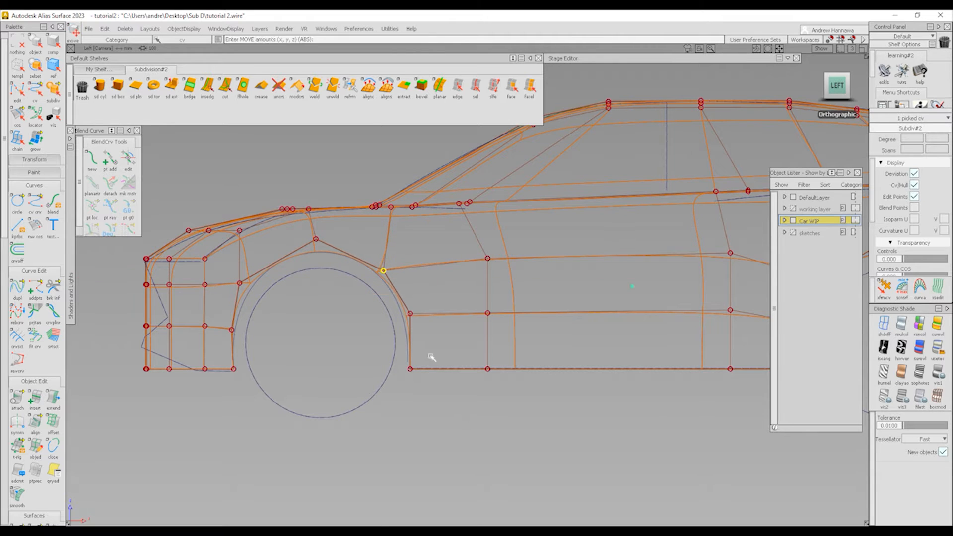
Step: Shift the two lowest rear CVs of the front wheel arch slightly forward, nudging the upper one of them a little further
ctrl+shift+drag(429, 357, 428, 329)
ctrl+shift+drag(358, 294, 444, 393)
mouse_move(432, 344)
ctrl+shift+middle_down()
mouse_move(439, 332)
mouse_move(436, 348)
ctrl+shift+middle_up()
ctrl+shift+drag(437, 350, 399, 338)
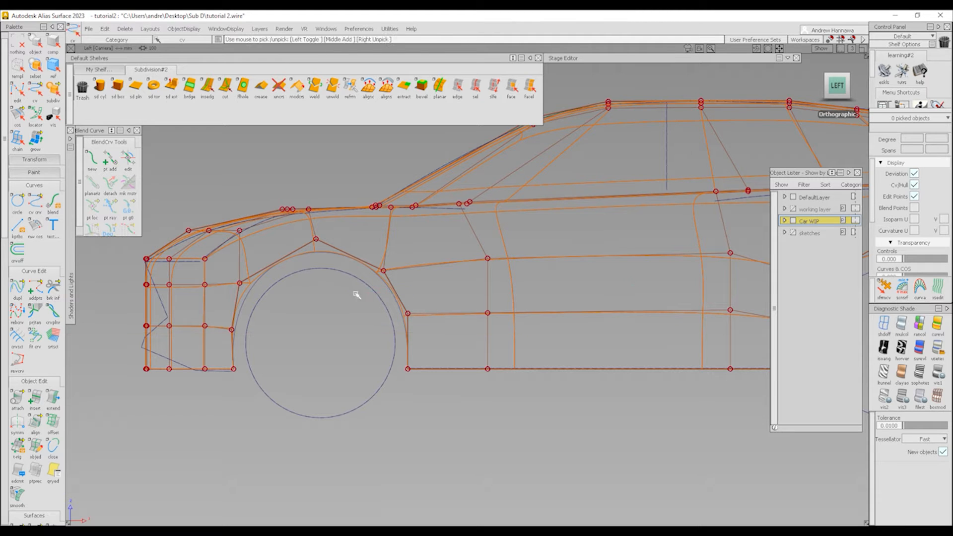
drag(356, 296, 430, 340)
ctrl+shift+middle_drag(429, 311, 435, 303)
middle_drag(435, 305, 437, 312)
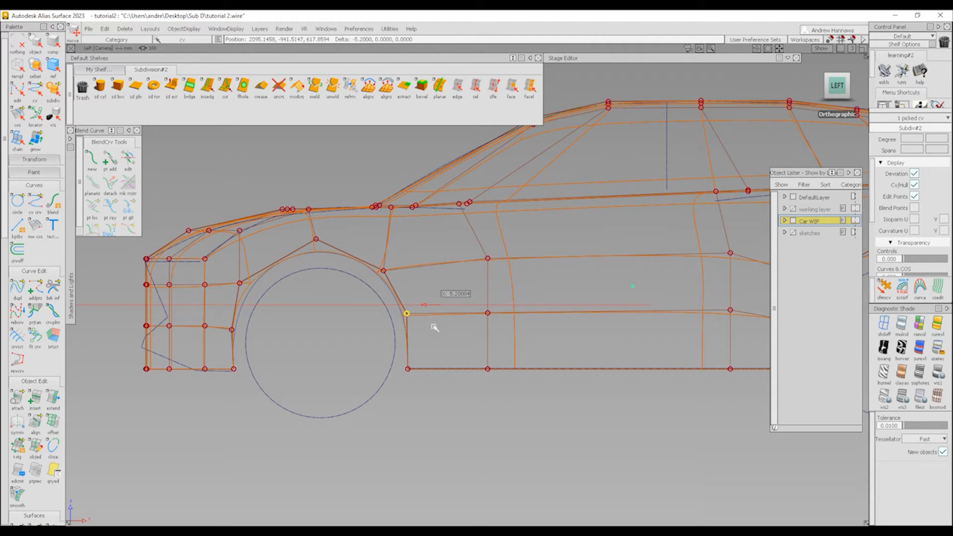
Step: Examine the reshaped wheel arches on the shaded body in perspective
alt+shift+right_drag(435, 327, 470, 320)
alt+shift+middle_drag(543, 306, 457, 343)
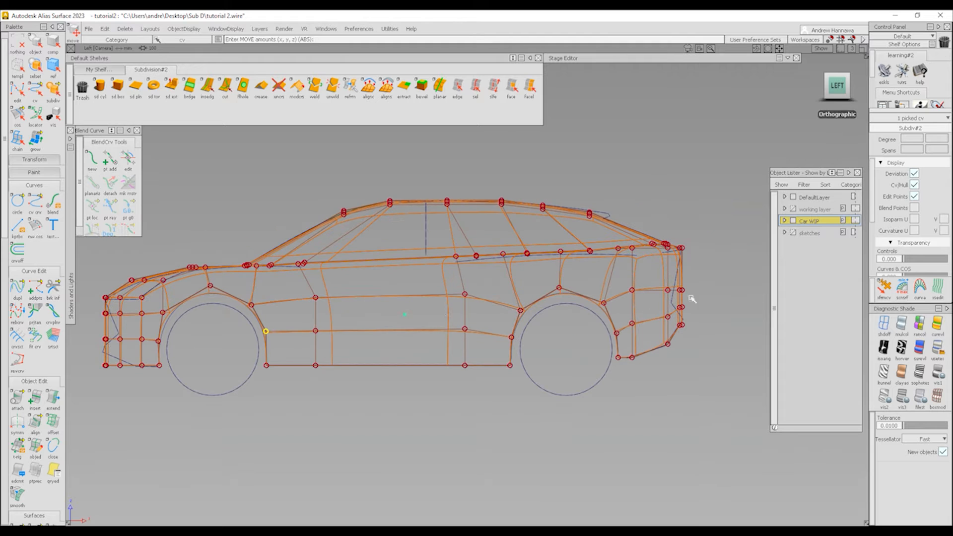
mouse_move(427, 274)
alt+shift+mouse_down()
mouse_move(366, 326)
mouse_move(389, 300)
mouse_move(515, 296)
mouse_move(560, 329)
mouse_move(543, 319)
mouse_move(584, 320)
mouse_move(424, 301)
alt+shift+mouse_up()
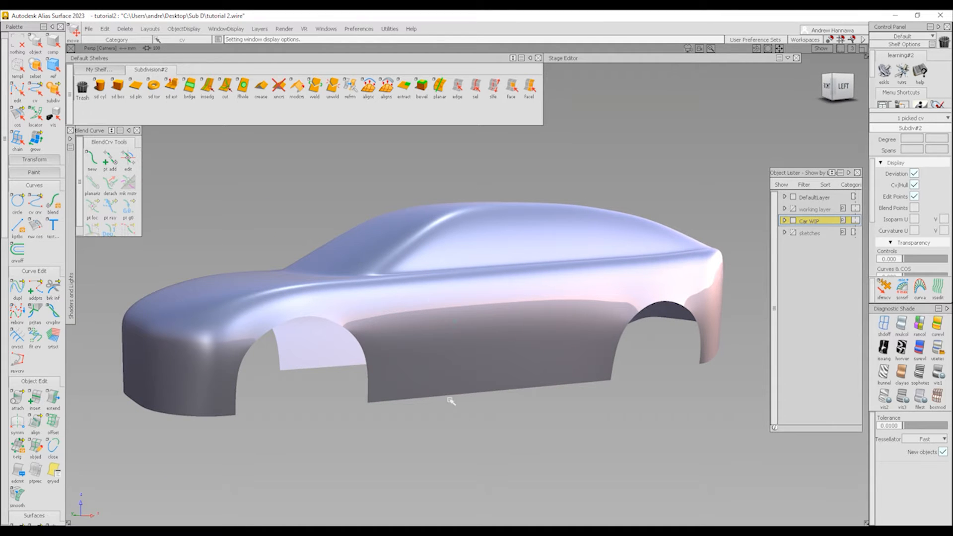
key(alt+t)
alt+shift+drag(485, 344, 550, 347)
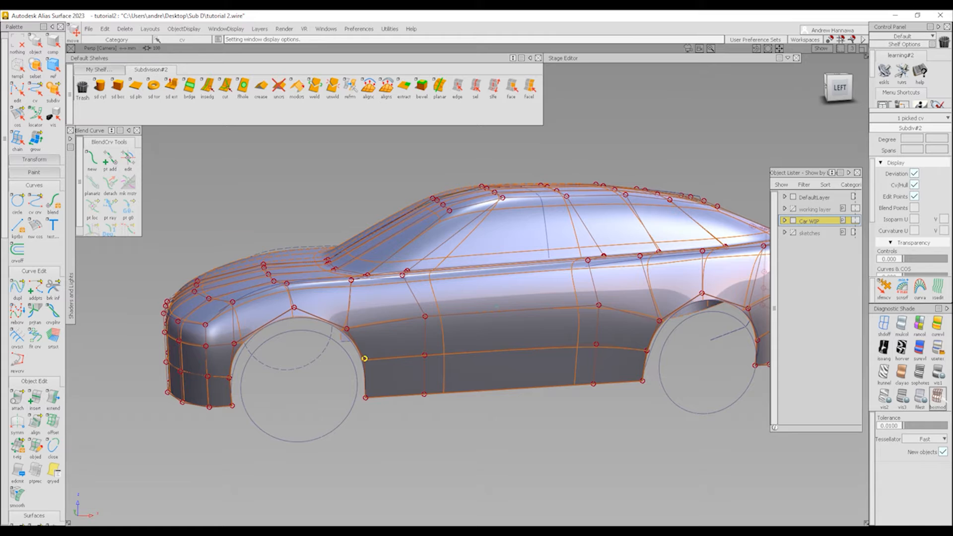
Step: Display the body in box mode and move the CV at the front corner ahead of the wheel arch, one row below the bonnet-edge corner, inward
click(936, 396)
click(850, 89)
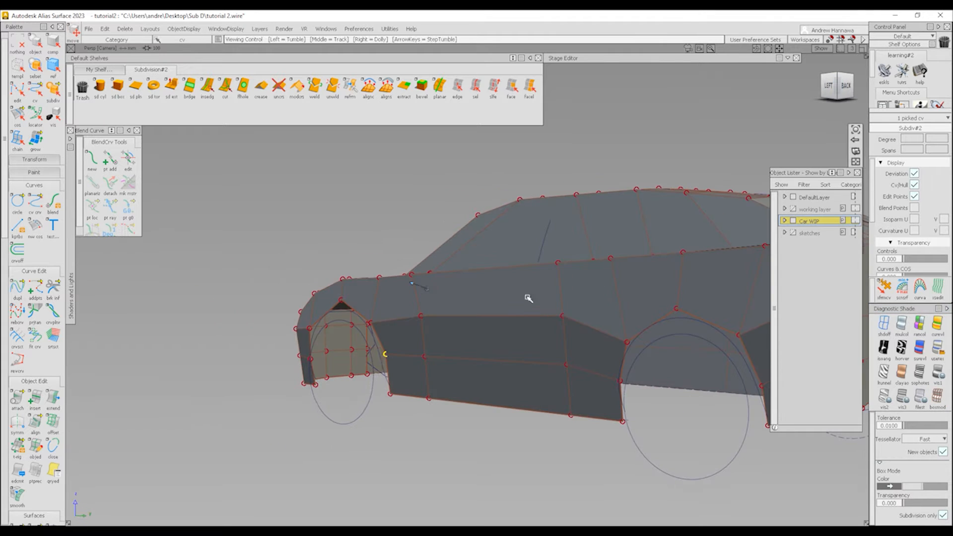
alt+shift+drag(528, 296, 574, 343)
key(alt+t)
mouse_move(280, 305)
alt+shift+mouse_down()
mouse_move(655, 302)
mouse_move(717, 281)
mouse_move(718, 293)
alt+shift+mouse_up()
key(alt+t)
alt+shift+right_drag(410, 363, 440, 400)
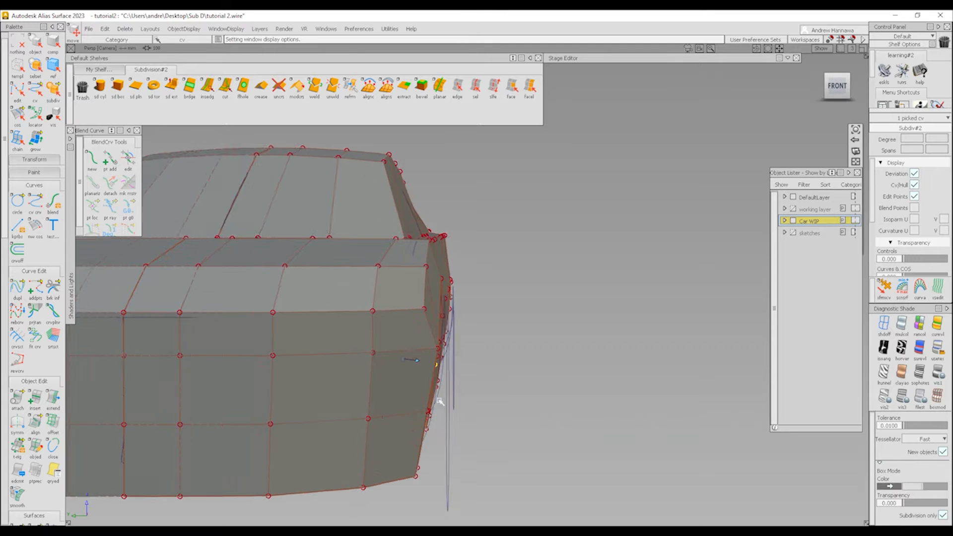
alt+shift+drag(440, 400, 472, 373)
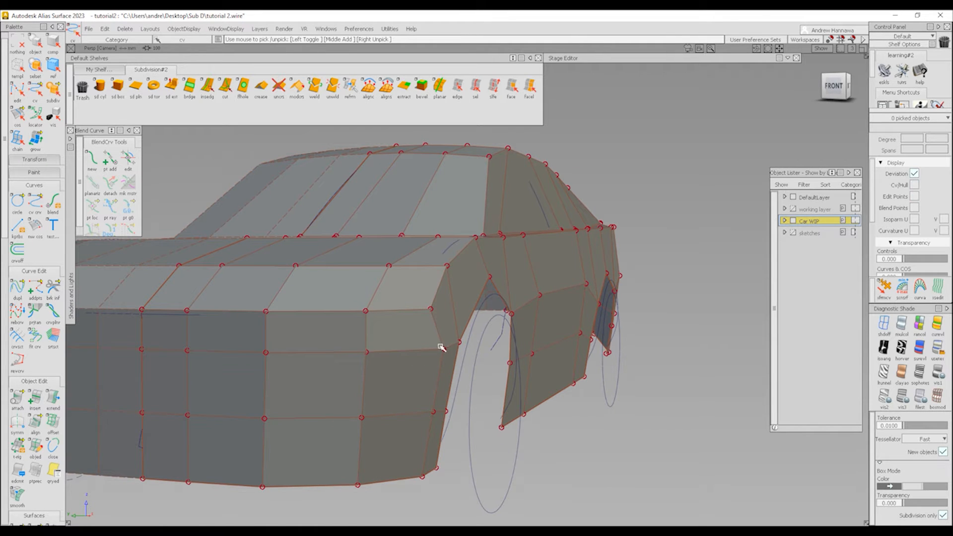
ctrl+shift+middle_drag(538, 410, 549, 372)
middle_drag(625, 392, 608, 392)
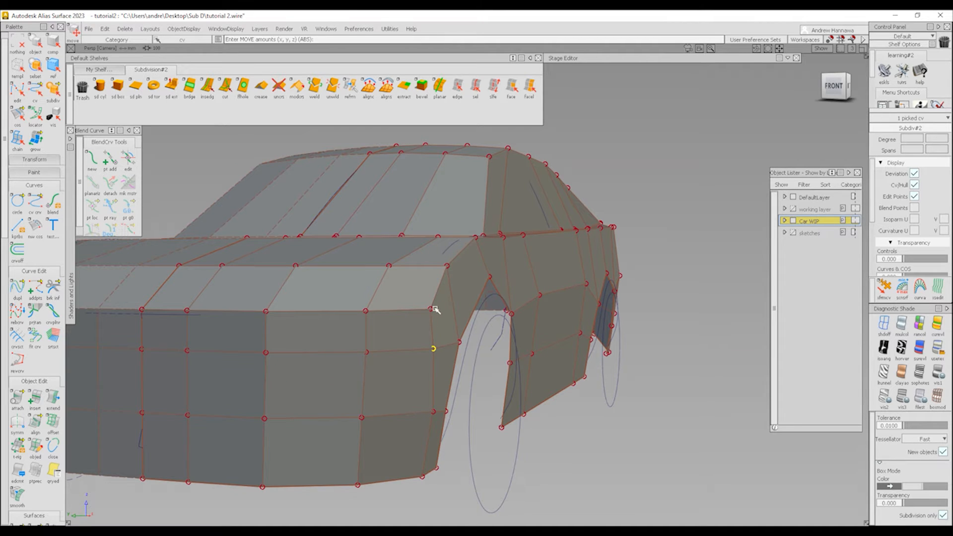
alt+shift+right_drag(429, 315, 502, 357)
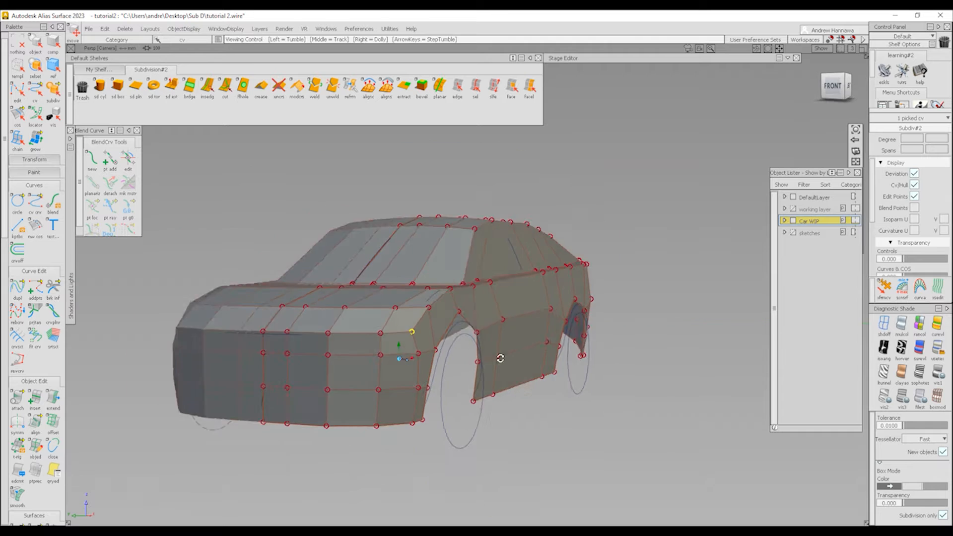
alt+shift+drag(501, 357, 489, 387)
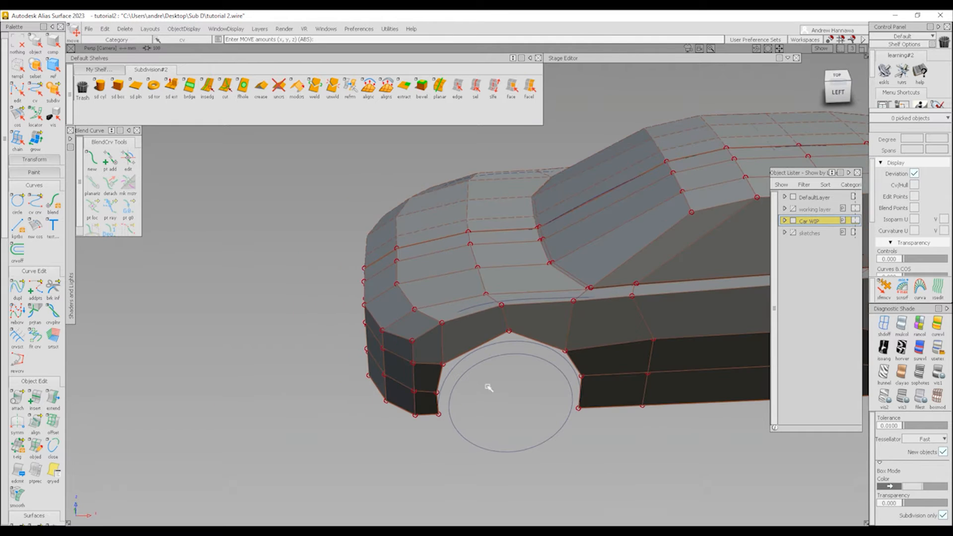
Step: Pick the edge loop around the front wheel arch and move its CVs about 19 outward in Y, to the sketch line in top view
click(475, 87)
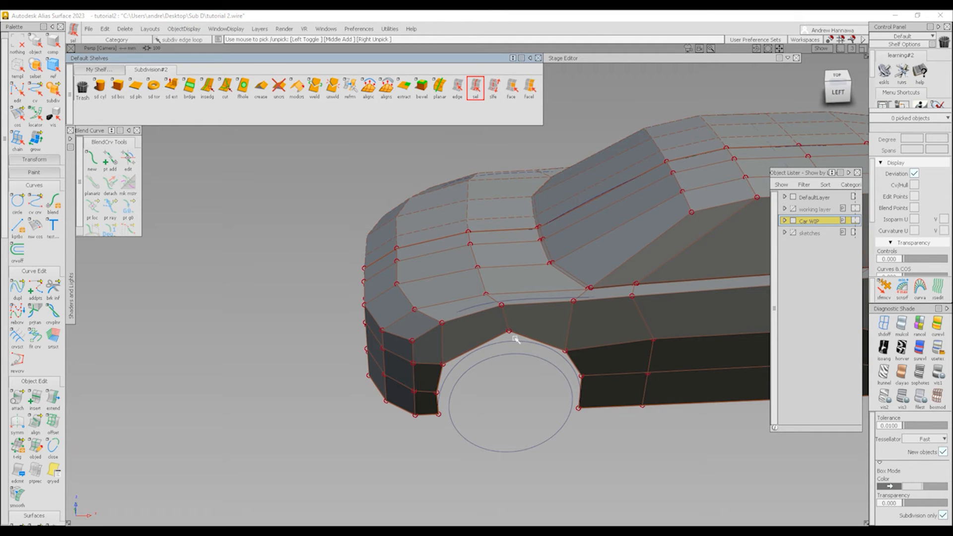
click(536, 342)
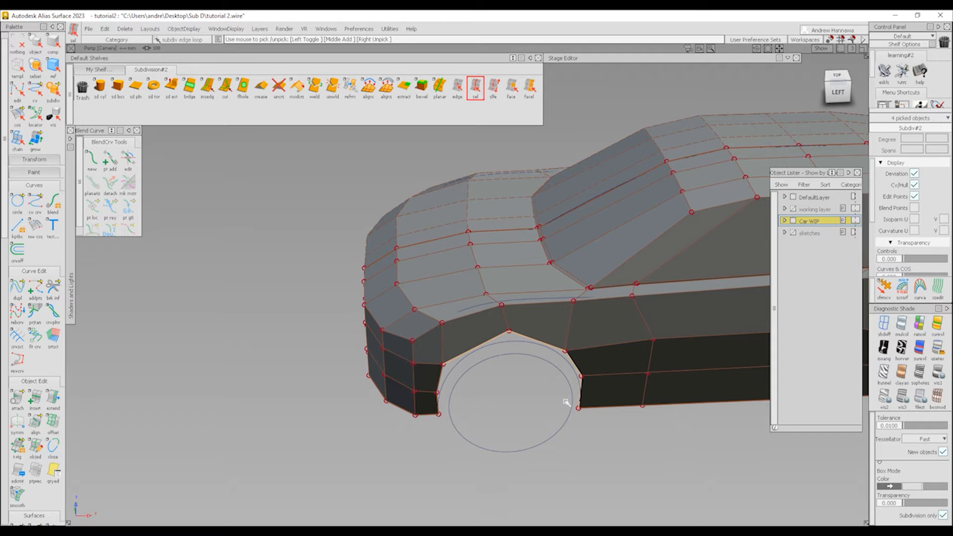
alt+shift+drag(467, 395, 762, 271)
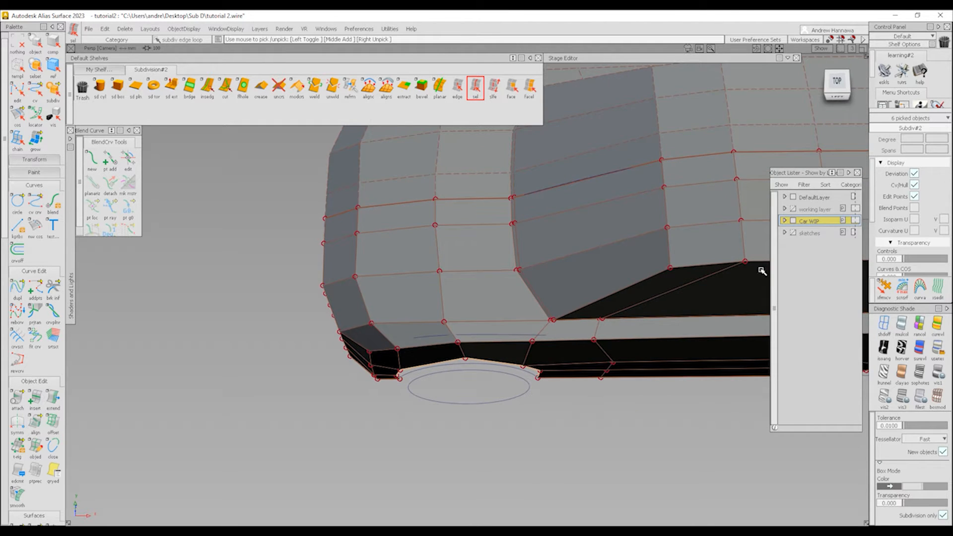
click(839, 91)
alt+shift+right_drag(505, 404, 534, 387)
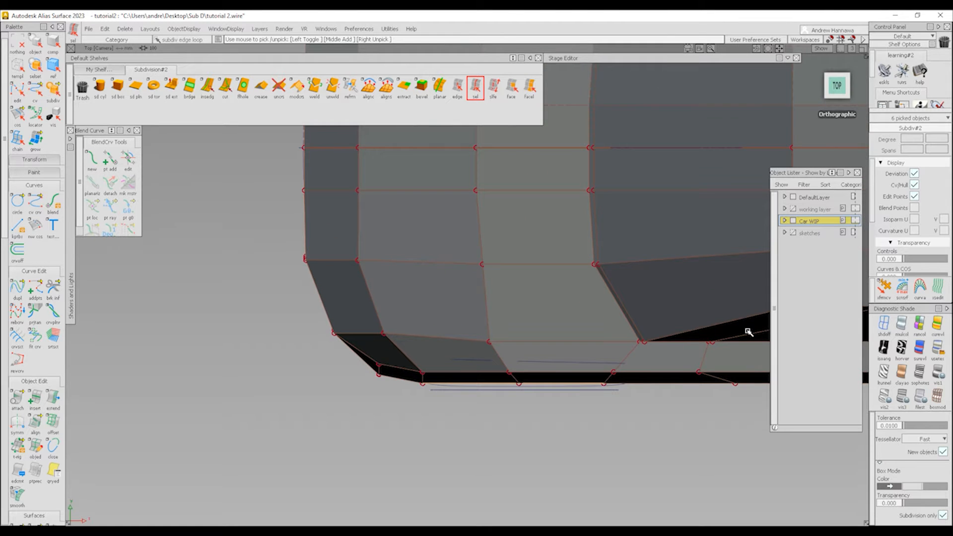
click(887, 297)
ctrl+shift+drag(596, 420, 598, 393)
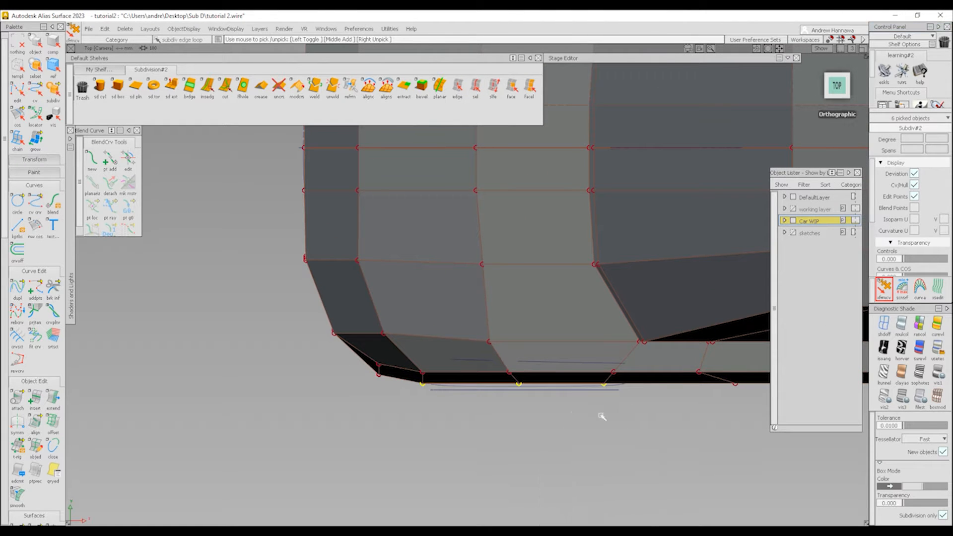
middle_drag(604, 418, 611, 461)
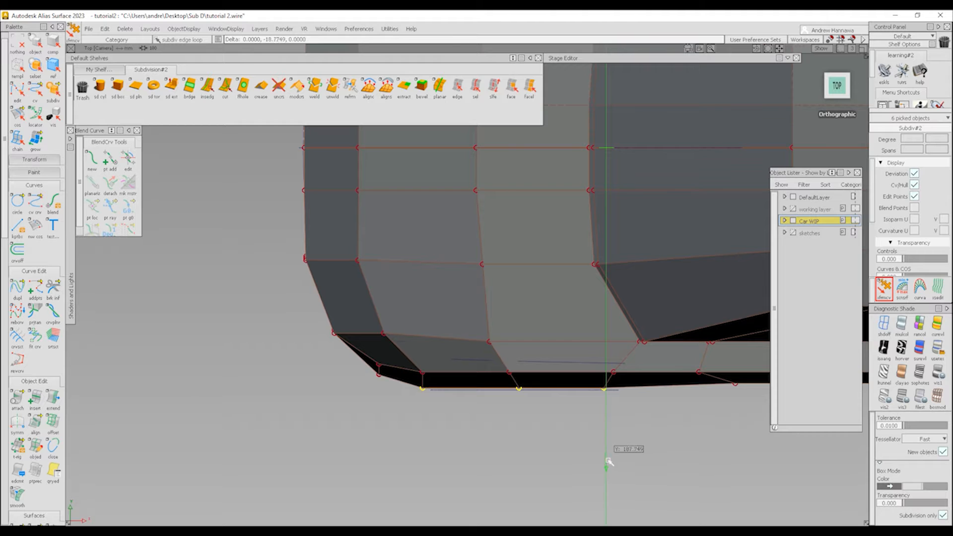
Step: Pick the two columns of body-side CVs between the wheel arches and move them slightly inward in Y in top view
alt+shift+drag(687, 404, 434, 409)
alt+shift+right_drag(372, 420, 363, 412)
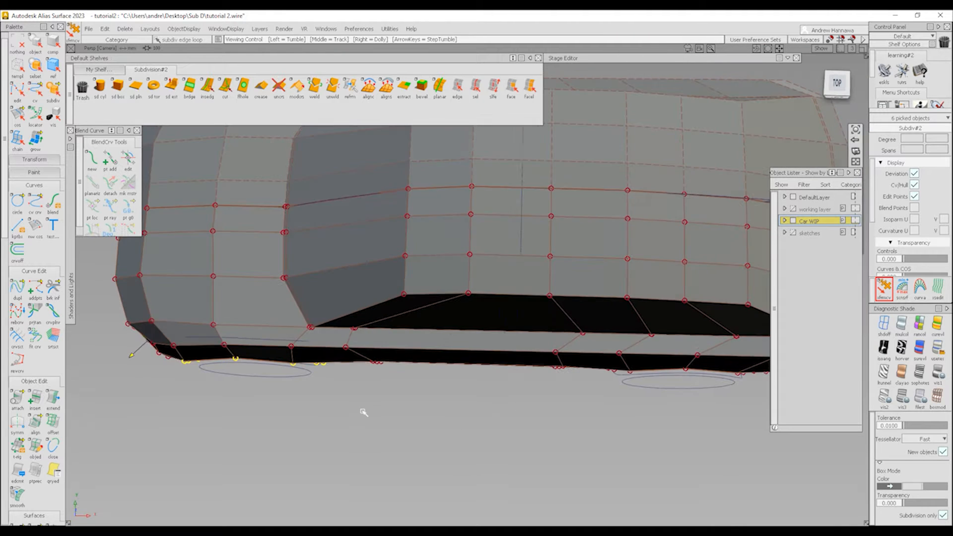
ctrl+shift+drag(347, 370, 347, 344)
click(378, 438)
alt+shift+drag(345, 417, 348, 349)
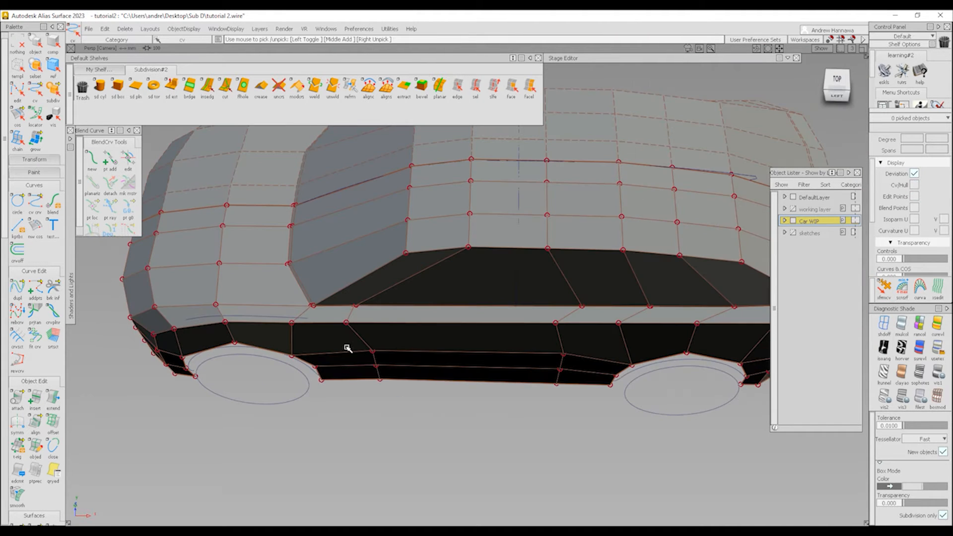
click(885, 288)
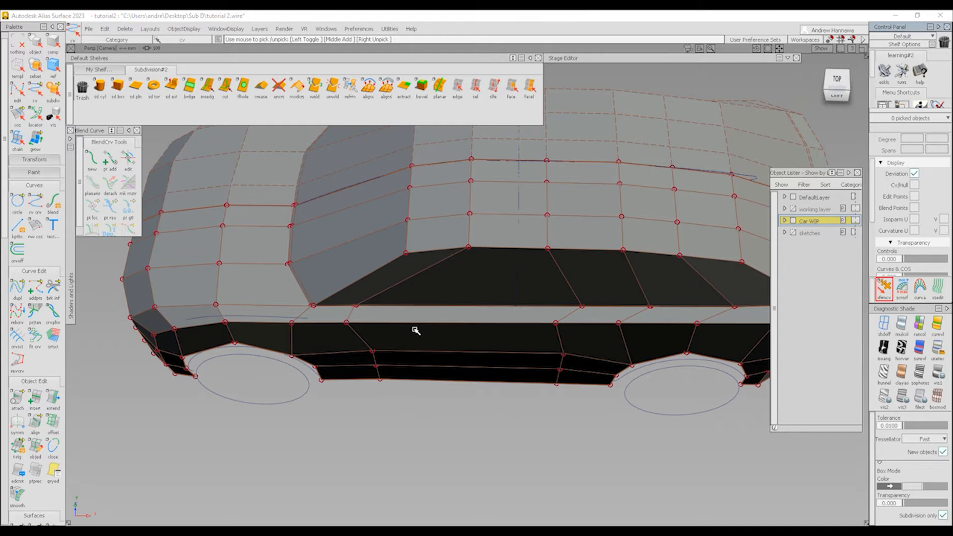
click(347, 323)
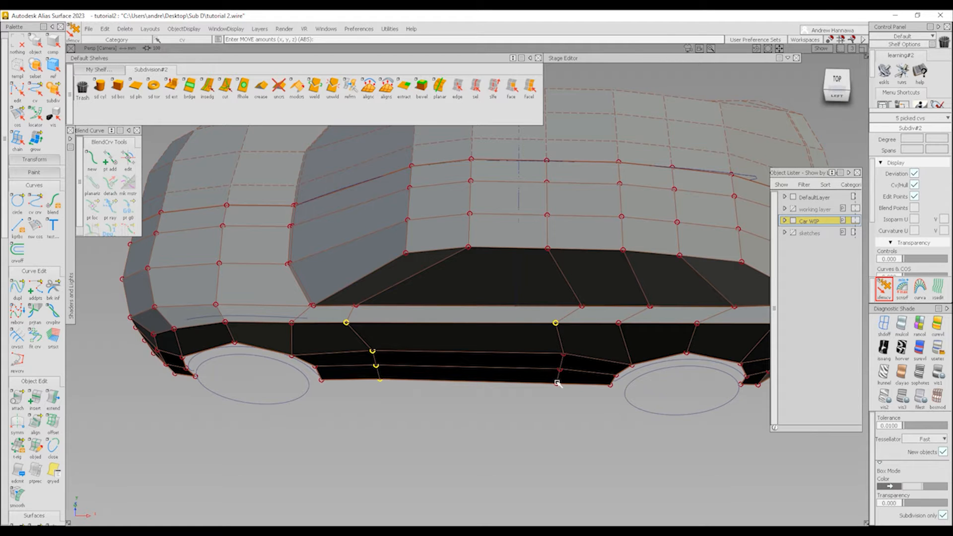
click(837, 78)
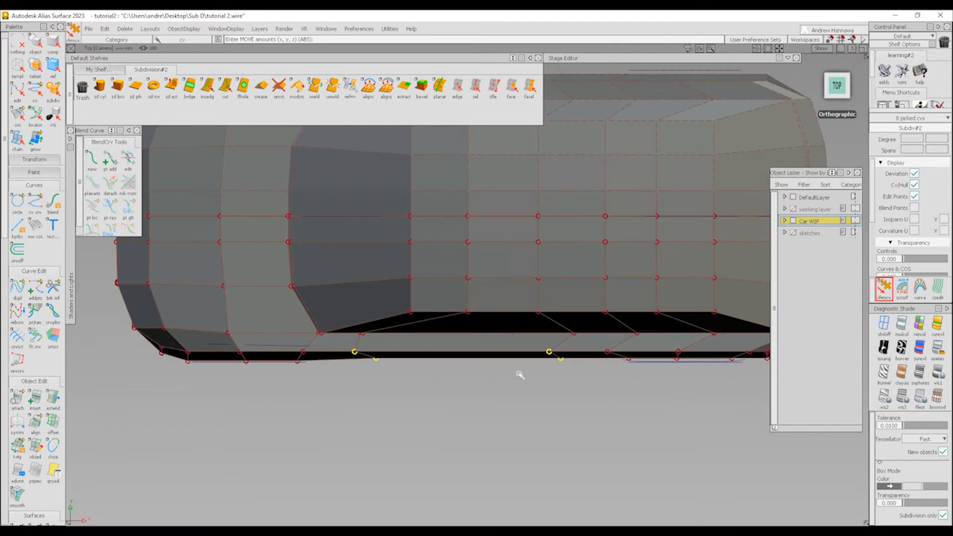
right_drag(530, 420, 542, 377)
Step: Pick the edge loop around the rear wheel arch and move its CVs outward in Y in top view
alt+shift+middle_drag(684, 372, 459, 355)
mouse_move(461, 357)
alt+shift+mouse_down()
mouse_move(498, 375)
mouse_move(508, 426)
alt+shift+mouse_up()
ctrl+shift+drag(509, 437, 504, 377)
click(476, 87)
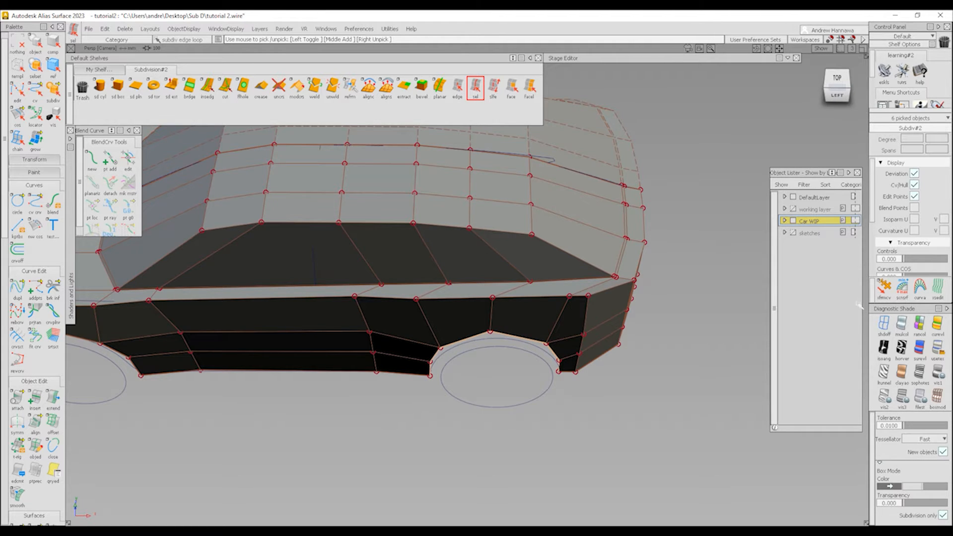
click(890, 288)
click(837, 79)
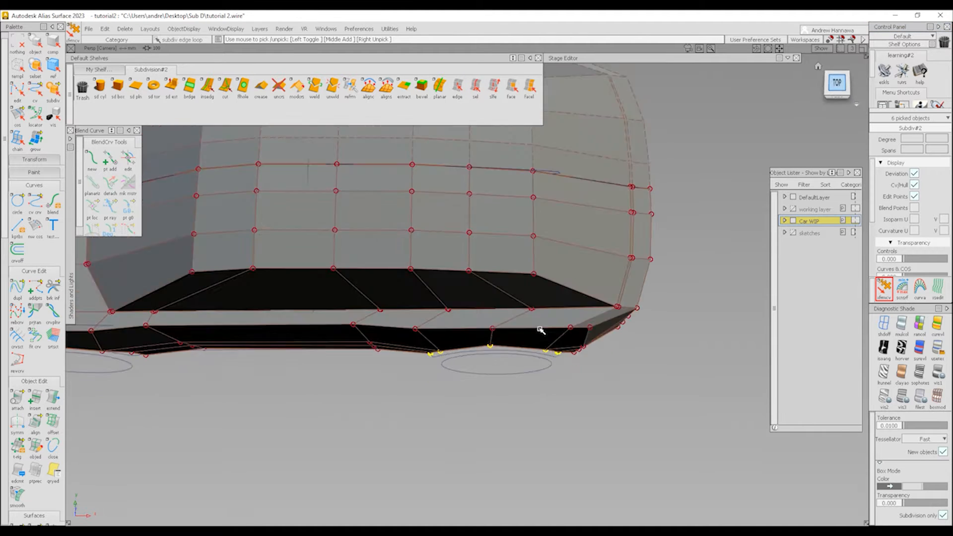
key(space)
click(528, 373)
middle_drag(559, 368, 558, 398)
Step: Examine the reshaped body side and wheel arches in perspective, both with and without the control mesh
mouse_move(480, 427)
ctrl+shift+mouse_down()
mouse_move(500, 336)
mouse_move(497, 248)
mouse_move(531, 243)
ctrl+shift+mouse_up()
ctrl+shift+drag(303, 326, 355, 273)
alt+shift+right_drag(404, 270, 415, 304)
alt+shift+middle_drag(414, 304, 449, 334)
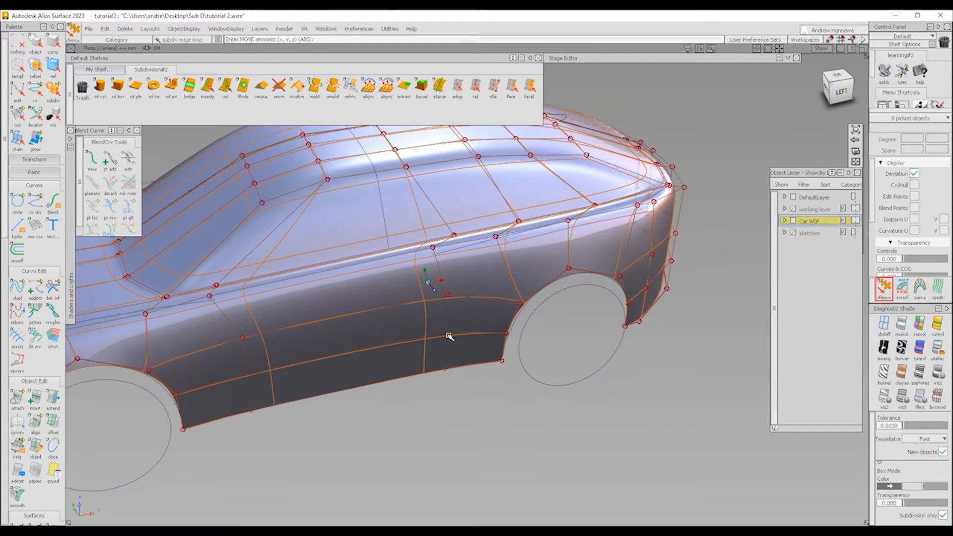
alt+shift+drag(449, 334, 469, 313)
ctrl+shift+drag(576, 400, 540, 373)
alt+shift+right_drag(496, 330, 452, 308)
alt+shift+middle_drag(452, 308, 496, 306)
alt+shift+drag(496, 306, 567, 312)
alt+shift+right_drag(568, 313, 431, 322)
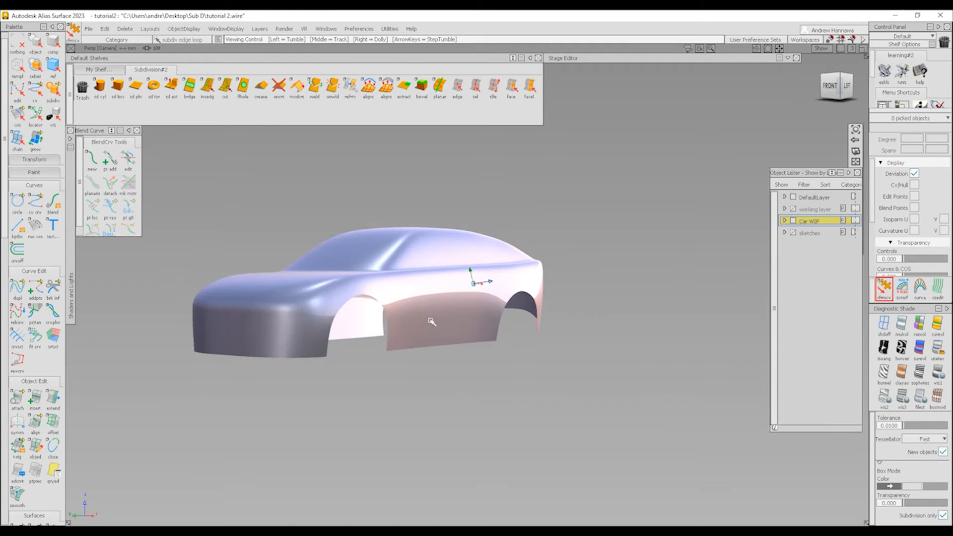
alt+shift+drag(430, 323, 169, 402)
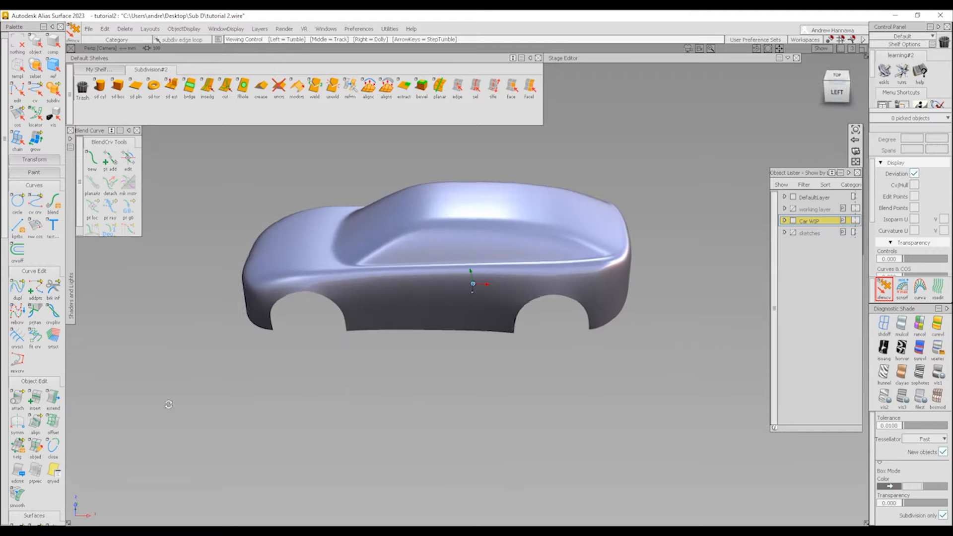
alt+shift+drag(436, 298, 508, 295)
ctrl+shift+drag(493, 371, 437, 296)
alt+shift+middle_drag(476, 285, 500, 323)
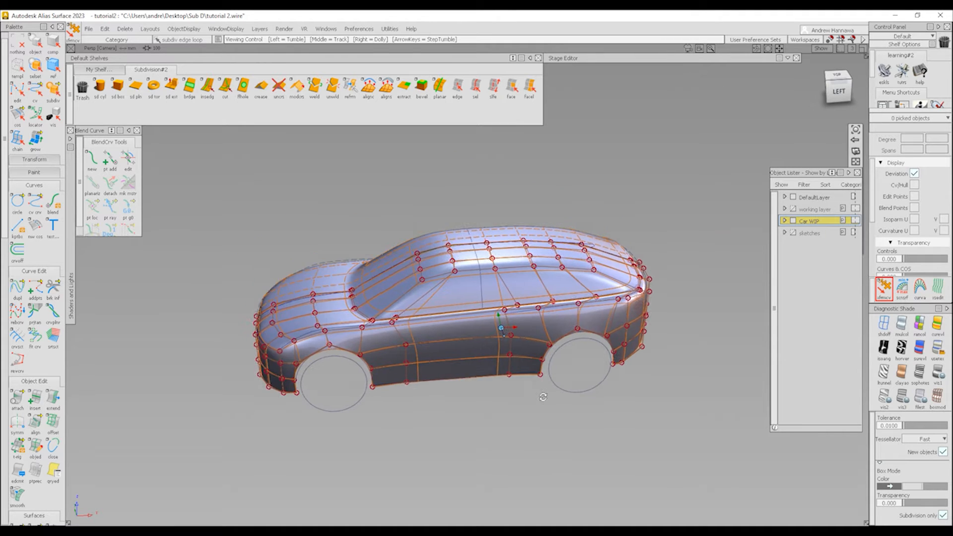
alt+shift+drag(499, 323, 506, 275)
Step: Show the sketches layer, compare the reference drawings with the car body from the side, and hide the layer again
click(793, 233)
alt+shift+right_drag(580, 320, 514, 325)
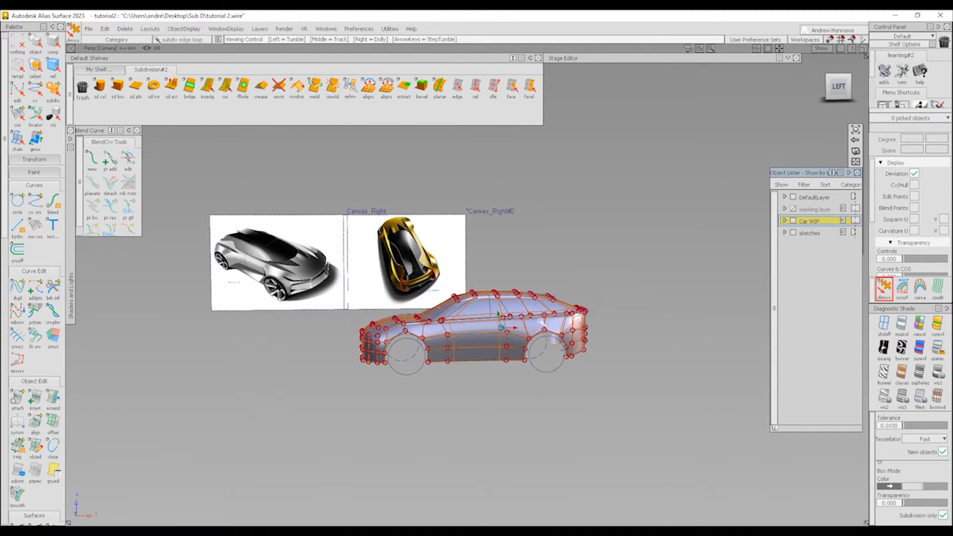
alt+shift+drag(514, 325, 501, 325)
alt+shift+right_drag(501, 333, 563, 380)
alt+shift+drag(563, 380, 613, 372)
alt+shift+right_drag(625, 370, 587, 348)
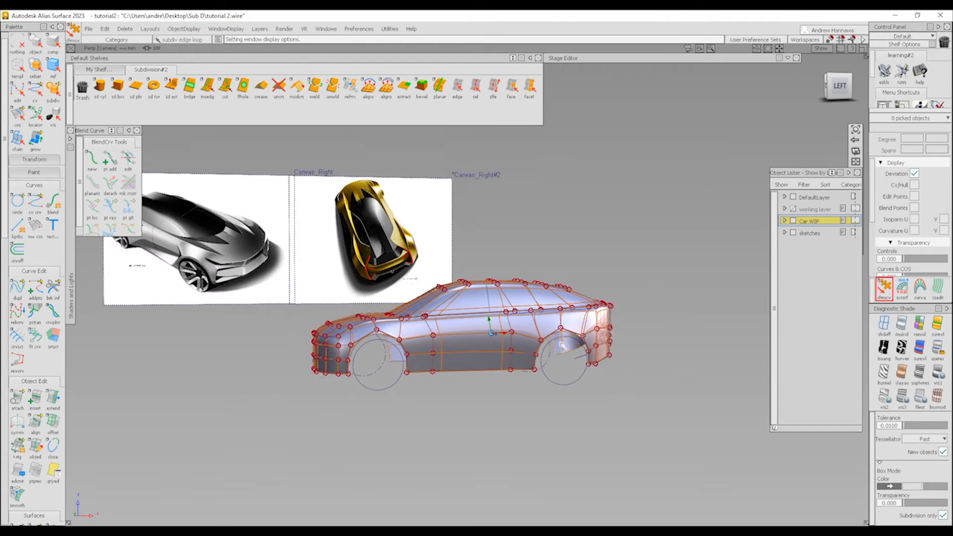
alt+shift+middle_drag(587, 349, 594, 355)
click(792, 232)
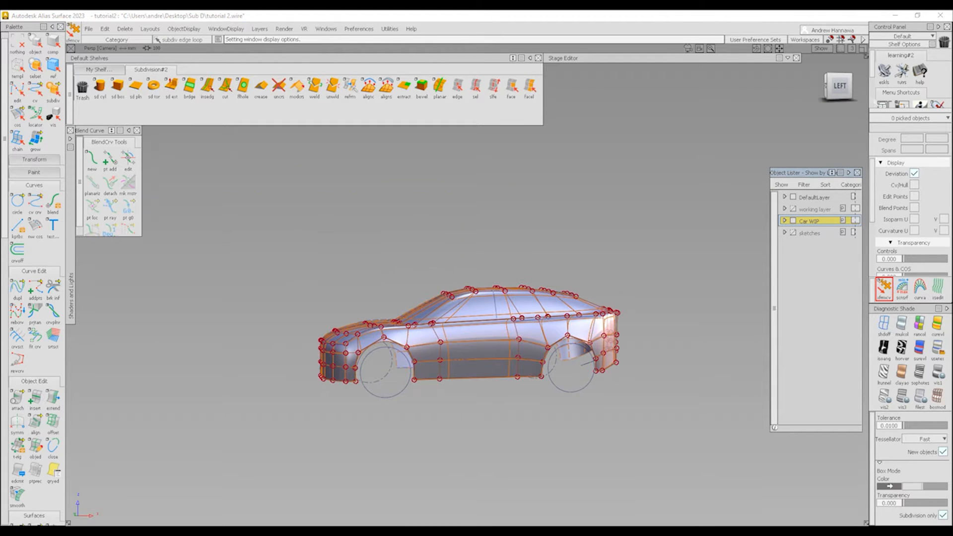
Step: Check the wheel arch gaps on the shaded body and compare them with the wheels on the temporarily shown sketches
click(841, 87)
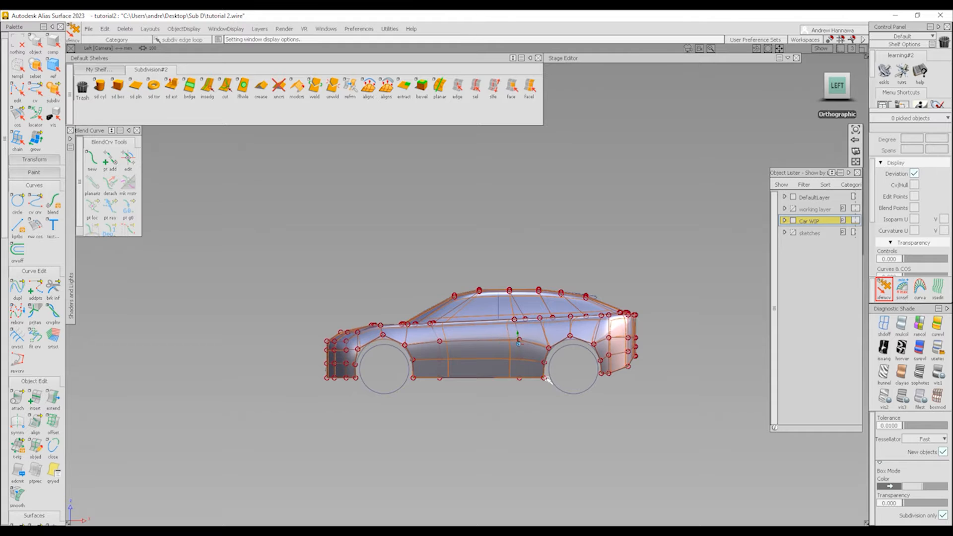
alt+shift+right_drag(561, 383, 583, 352)
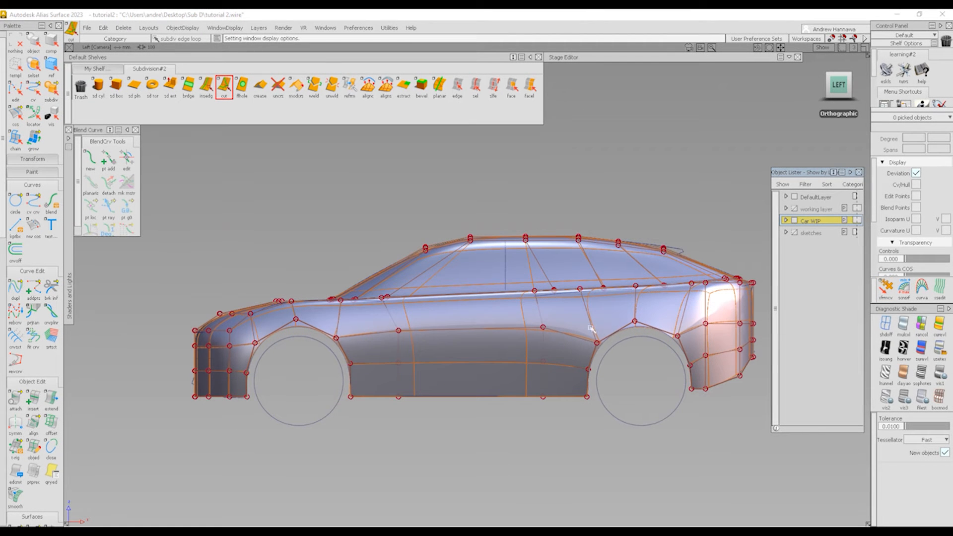
alt+shift+drag(485, 325, 638, 430)
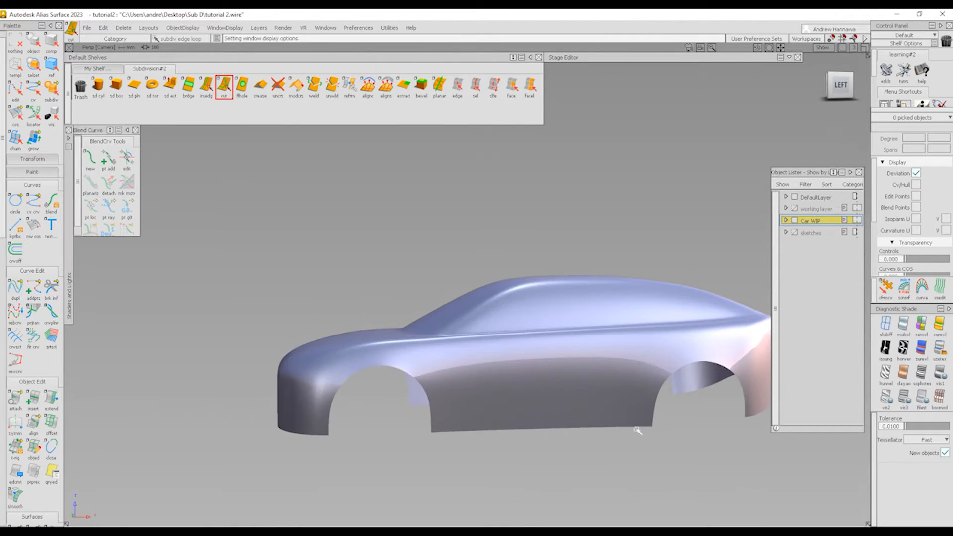
key(alt+m)
alt+shift+middle_drag(627, 366, 599, 362)
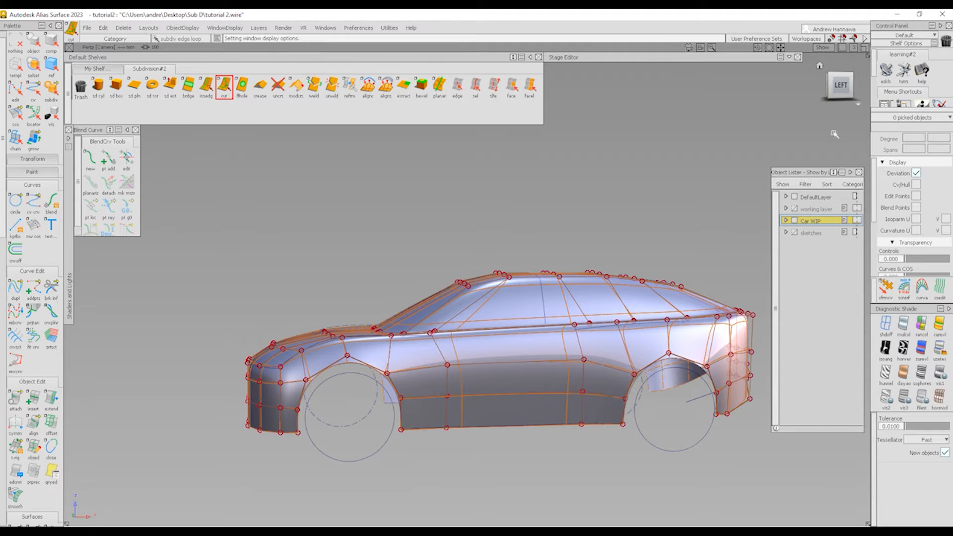
click(794, 232)
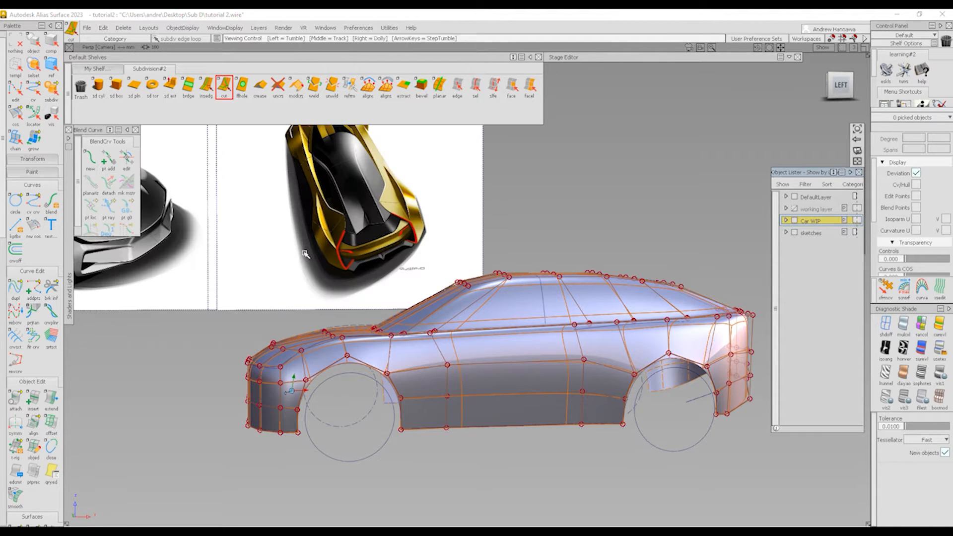
alt+shift+middle_drag(292, 381, 424, 407)
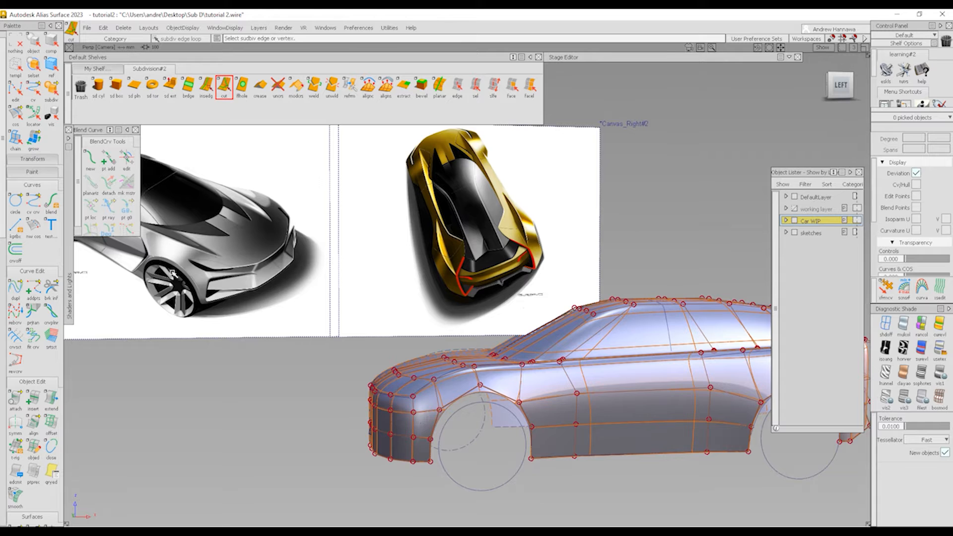
click(794, 232)
Step: Pick the seven CVs of the front wheel arch in left view and place their pivot at the centre of the wheel circle
click(840, 86)
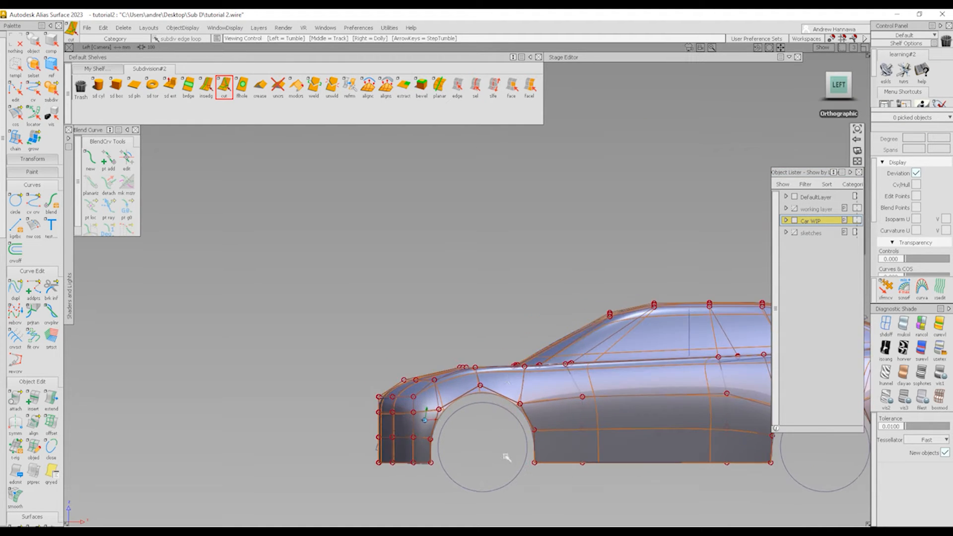
ctrl+shift+drag(326, 306, 375, 320)
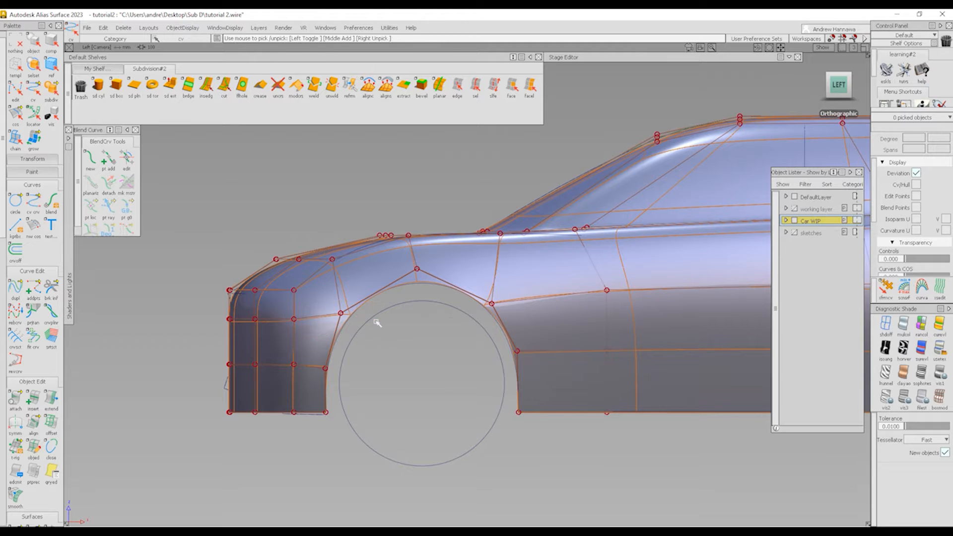
drag(395, 260, 425, 272)
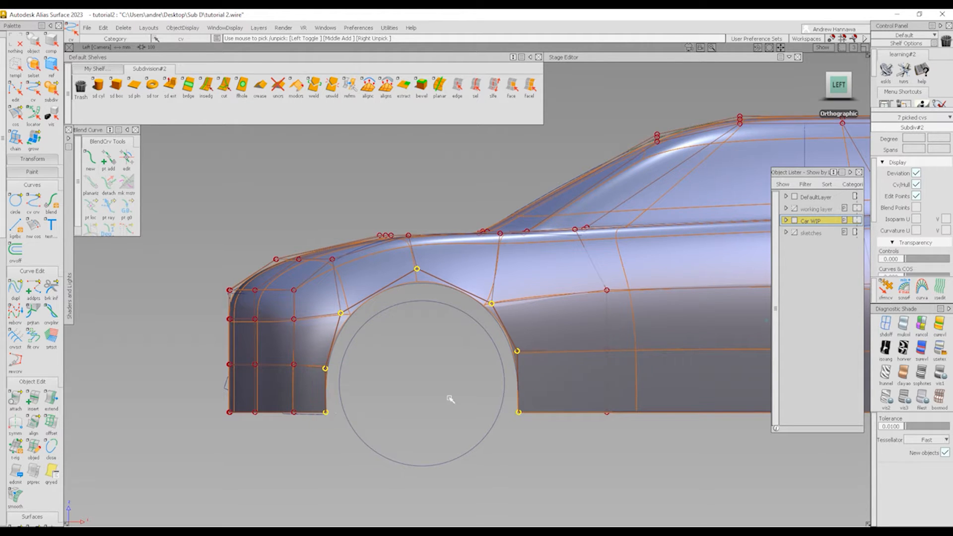
alt+shift+middle_drag(457, 382, 433, 401)
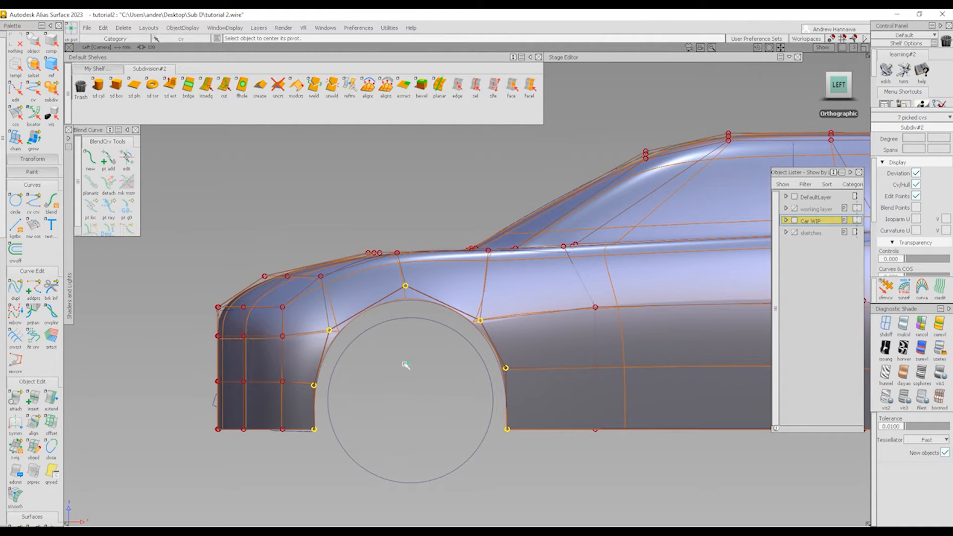
ctrl+shift+middle_drag(399, 403, 445, 388)
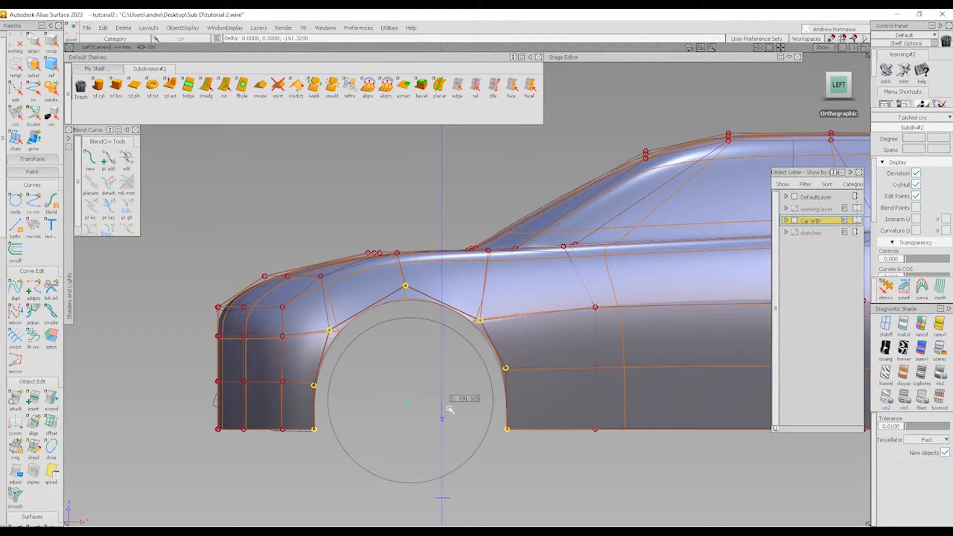
right_drag(450, 406, 448, 406)
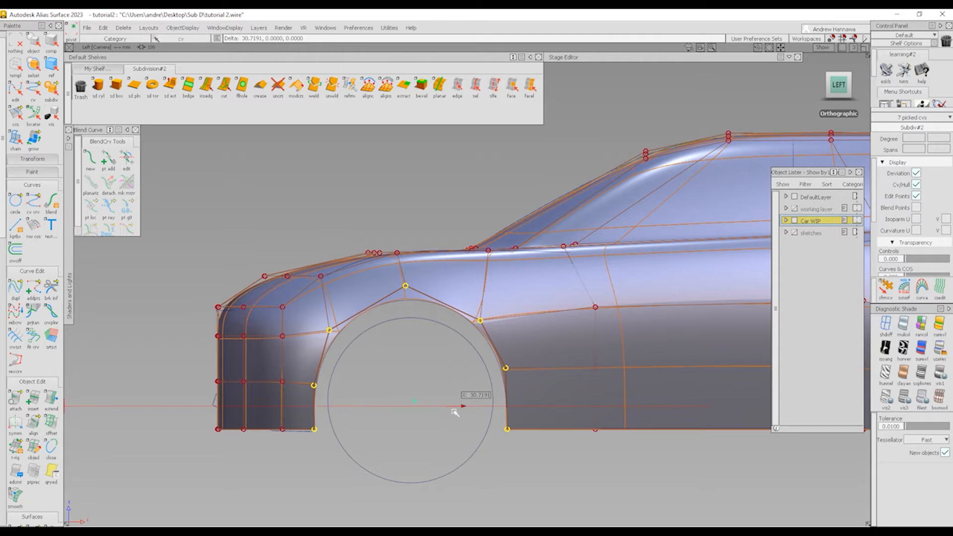
ctrl+shift+middle_drag(409, 411, 450, 412)
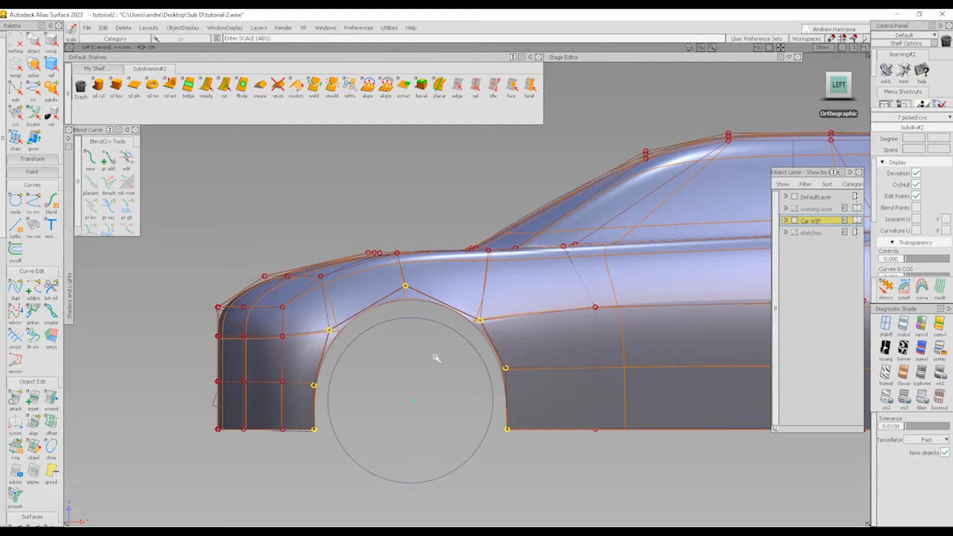
Step: Scale the front wheel arch CVs up slightly in X and Z about the wheel centre to widen the gap around the wheel
drag(422, 366, 468, 371)
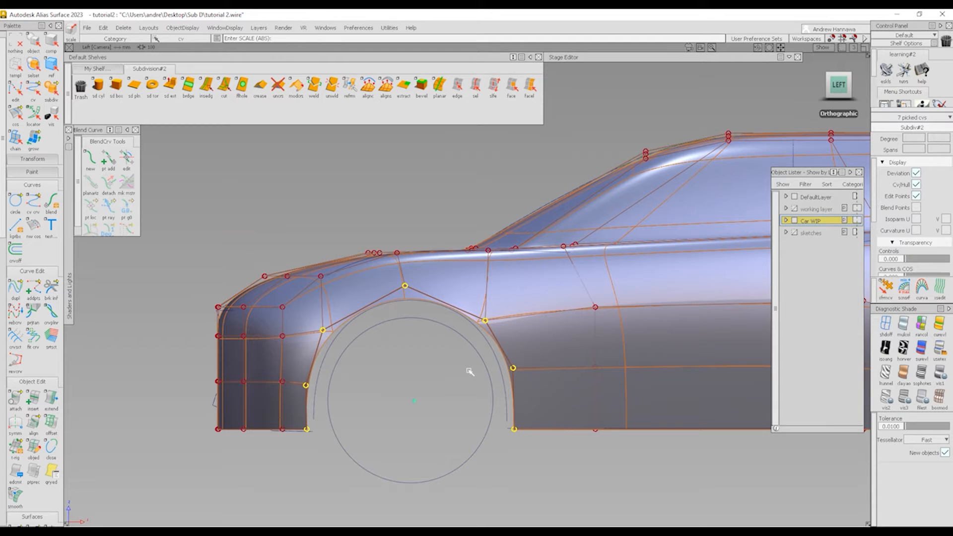
right_drag(441, 369, 442, 324)
drag(443, 321, 435, 340)
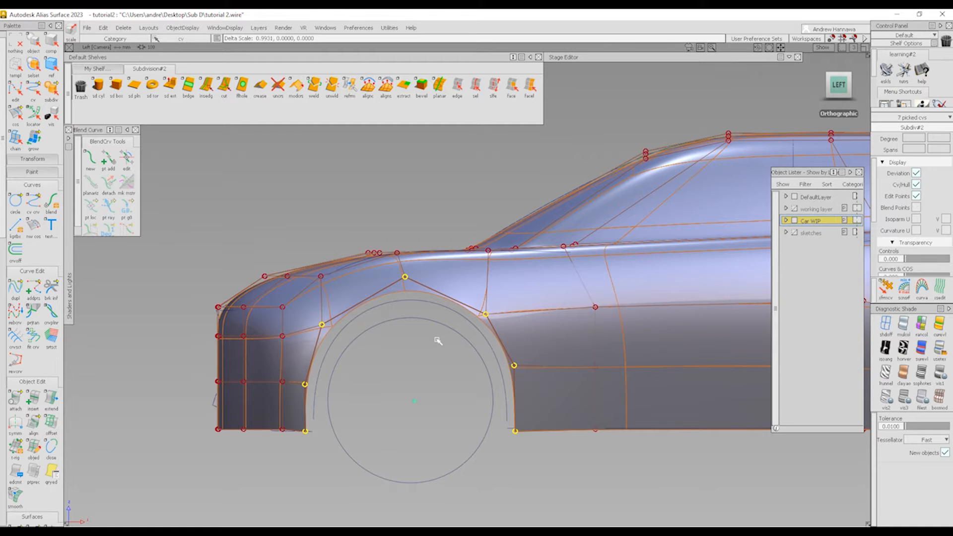
Step: Pick the seven CVs of the rear wheel arch and place their pivot at the centre of the rear wheel circle
alt+shift+right_drag(511, 347, 499, 350)
alt+shift+middle_drag(498, 351, 417, 340)
alt+shift+right_drag(511, 372, 446, 372)
ctrl+shift+drag(587, 347, 616, 451)
alt+shift+middle_drag(719, 321, 562, 314)
alt+shift+right_drag(558, 366, 594, 366)
ctrl+shift+drag(453, 342, 395, 340)
drag(413, 298, 481, 435)
drag(491, 277, 514, 314)
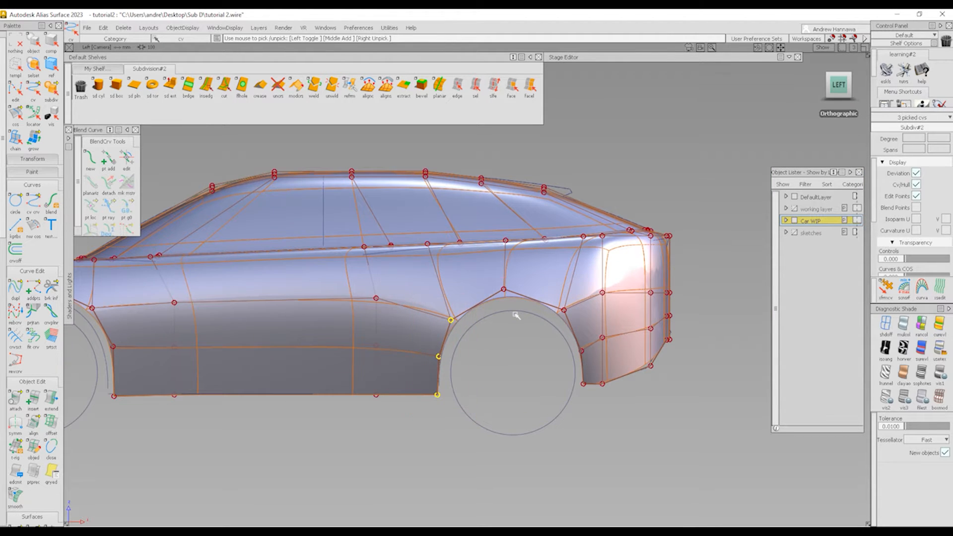
drag(556, 291, 588, 397)
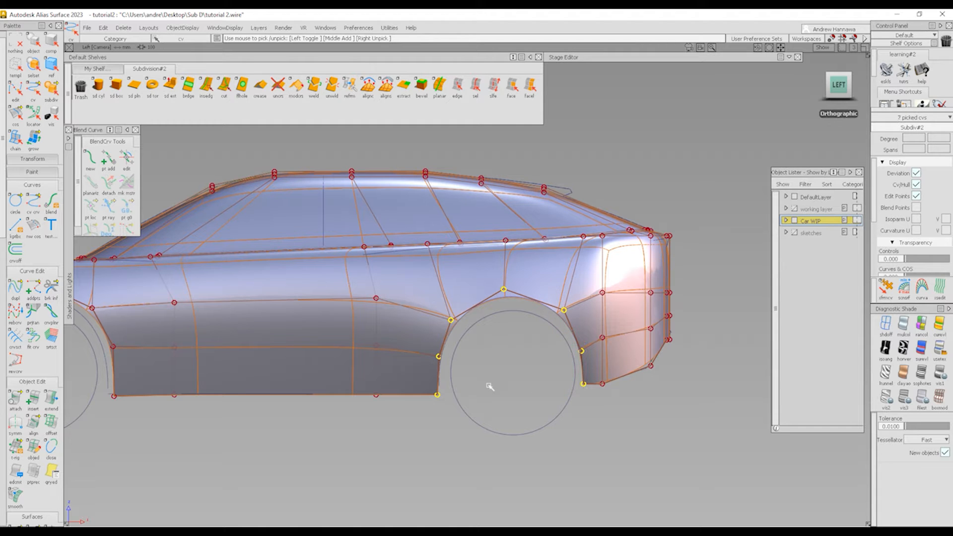
ctrl+shift+right_drag(519, 371, 554, 366)
drag(536, 377, 532, 401)
middle_drag(532, 401, 543, 408)
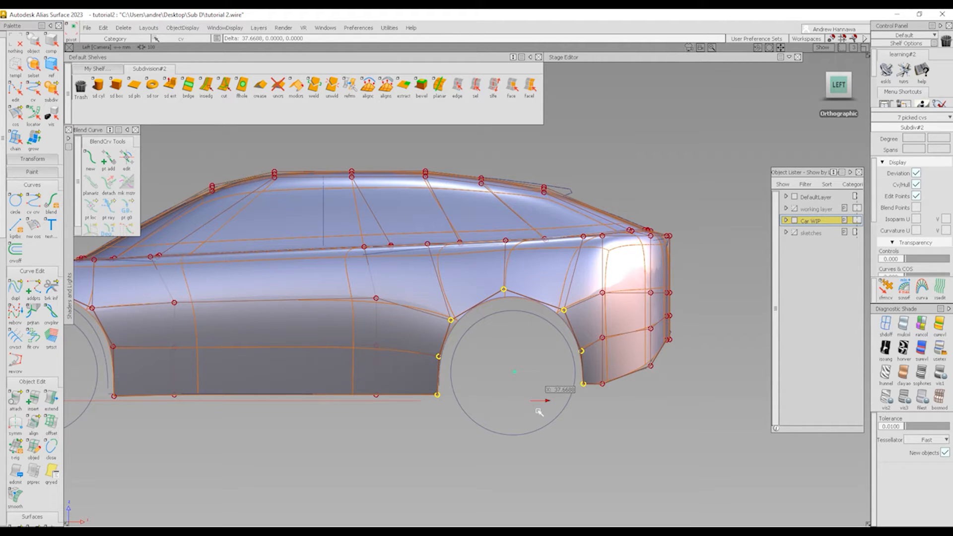
middle_drag(538, 412, 538, 412)
Step: Widen the rear wheel arch CVs slightly in X about the wheel centre, try scaling them in Z, and undo the Z scaling
ctrl+shift+right_drag(527, 376, 551, 375)
middle_drag(545, 377, 595, 383)
right_drag(596, 385, 624, 371)
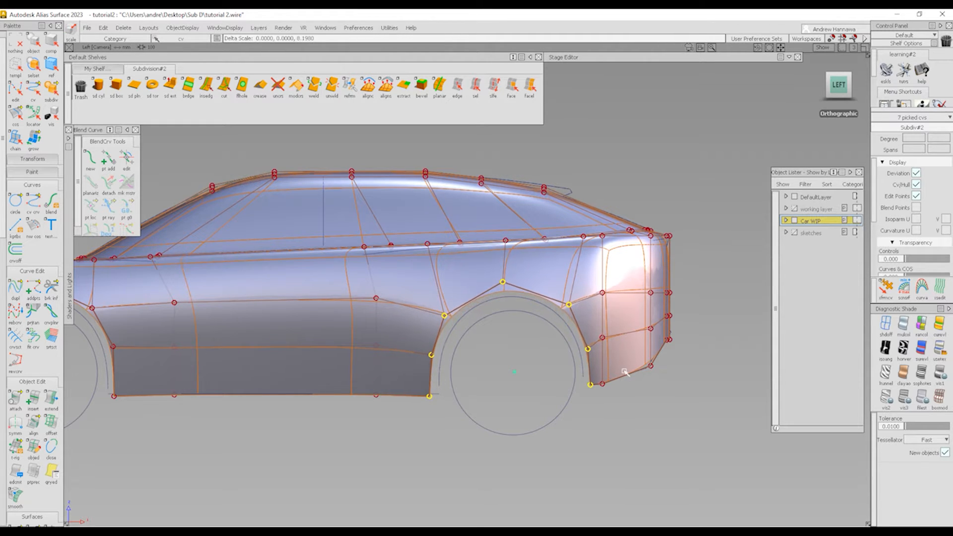
key(ctrl+z)
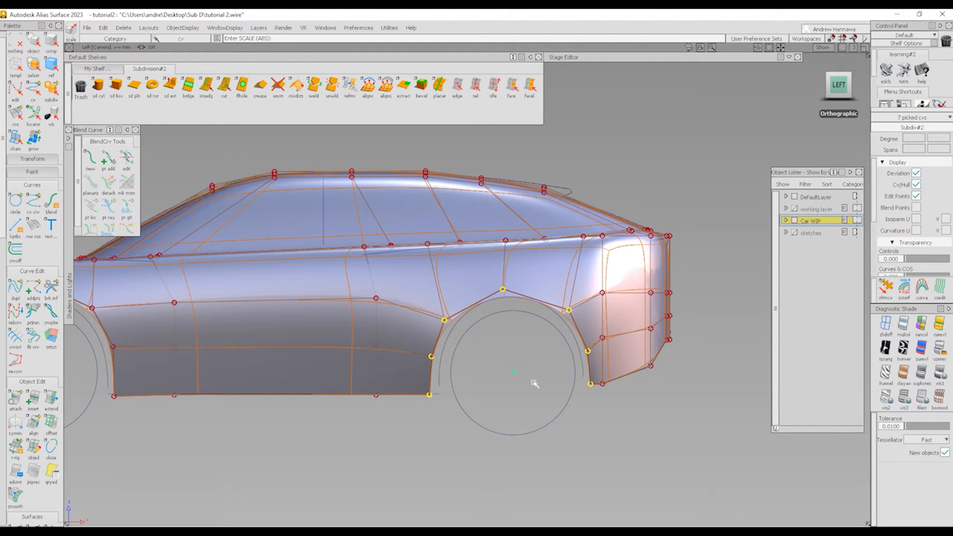
Step: Lower the pivot of the rear wheel arch CVs, scale them up slightly in Z, and clear the selection
ctrl+shift+right_drag(533, 383, 544, 376)
right_drag(543, 377, 526, 407)
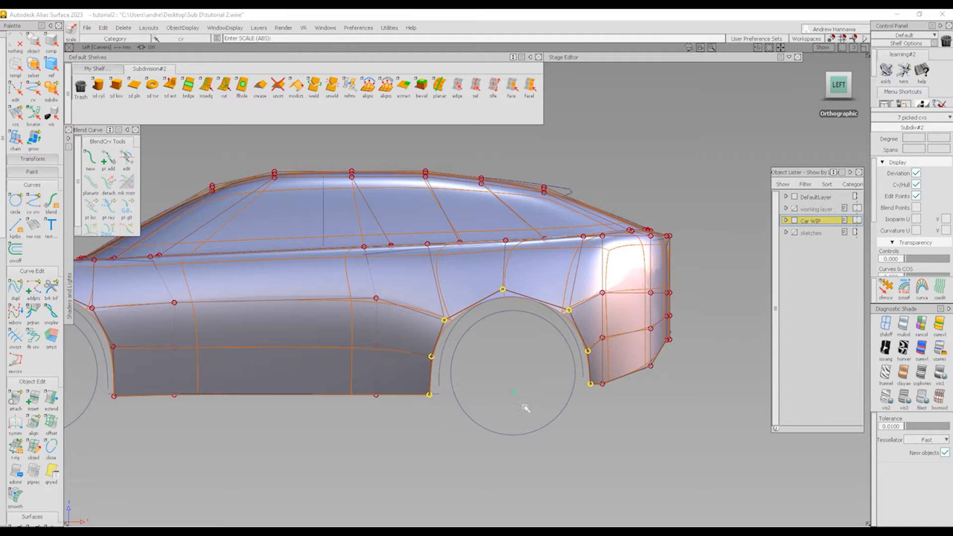
right_drag(593, 401, 594, 373)
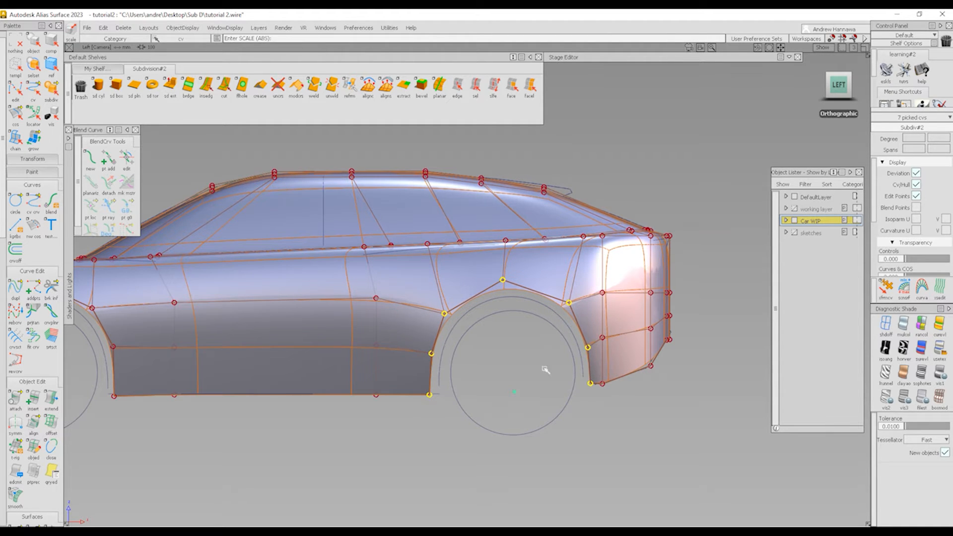
ctrl+shift+drag(545, 370, 425, 422)
Step: Pick the six edges around the front wheel arch opening
alt+shift+middle_drag(350, 341, 678, 343)
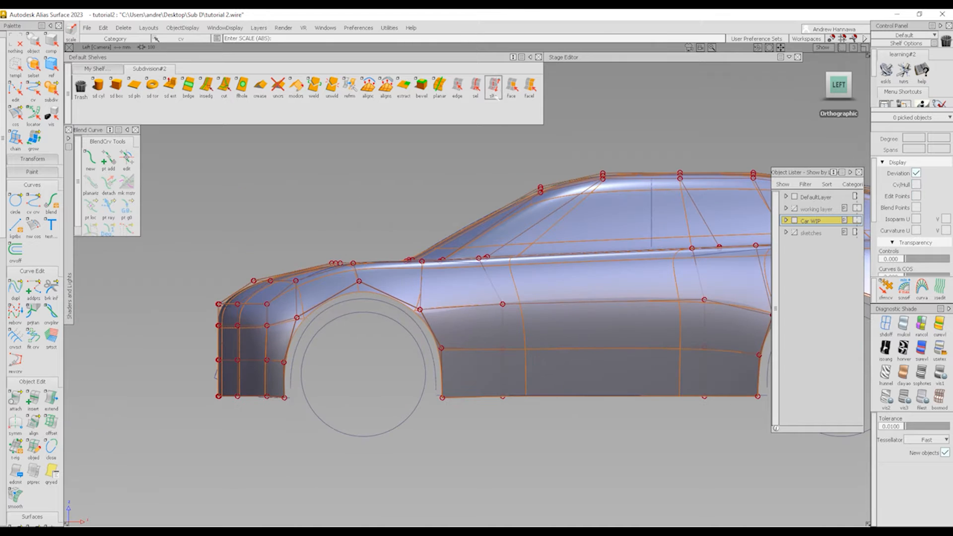
click(475, 88)
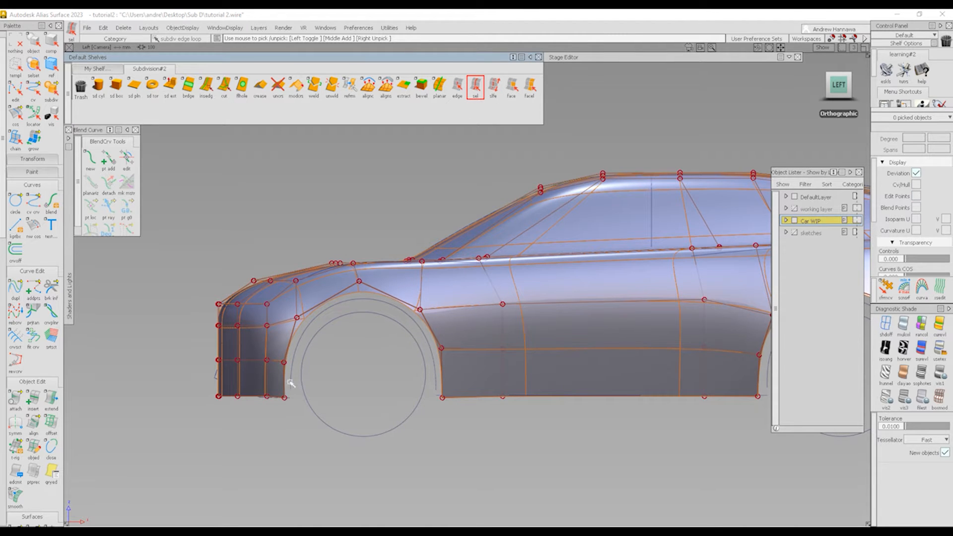
click(457, 88)
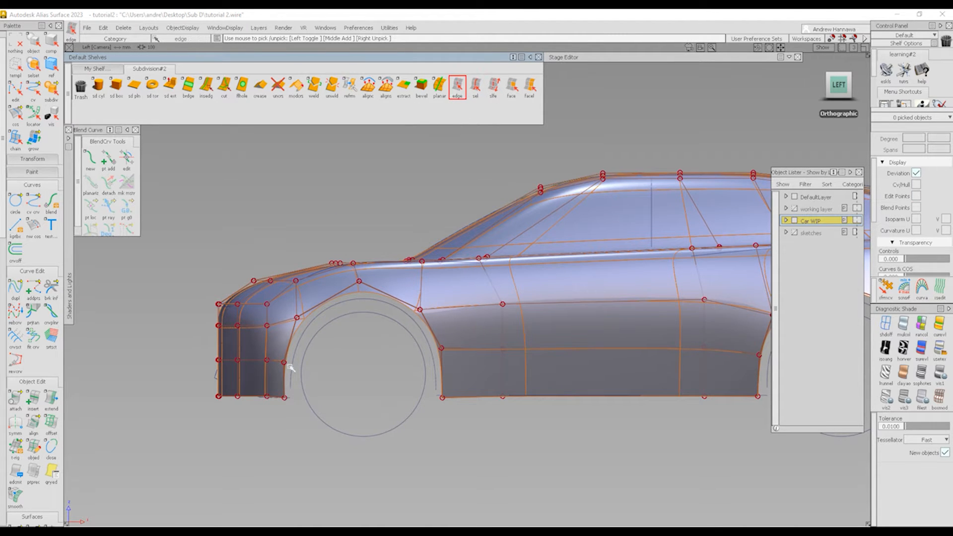
drag(272, 385, 313, 375)
drag(306, 295, 279, 332)
drag(379, 282, 380, 318)
drag(421, 333, 448, 324)
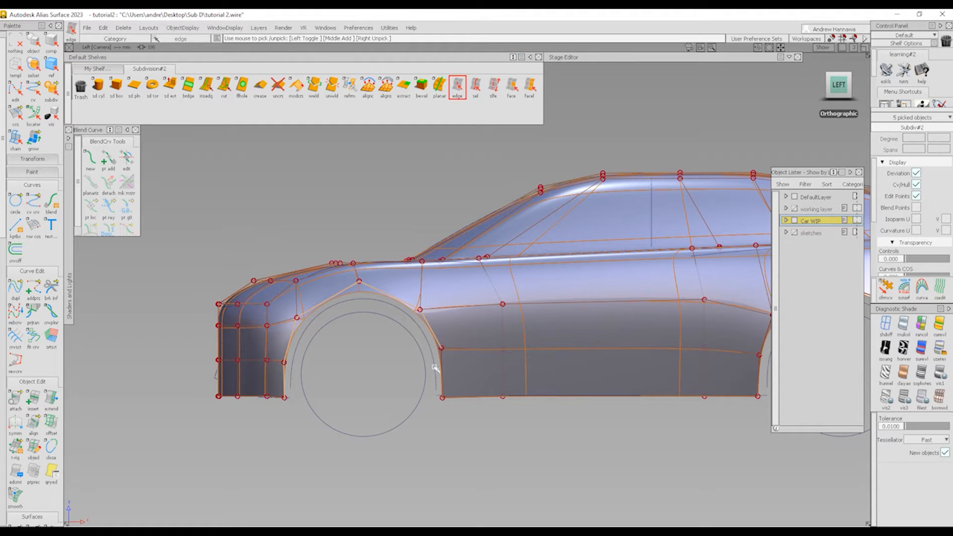
drag(433, 367, 451, 372)
Step: Extrude the six front wheel arch edges slightly inward toward the wheel, using the Normal orientation
click(170, 87)
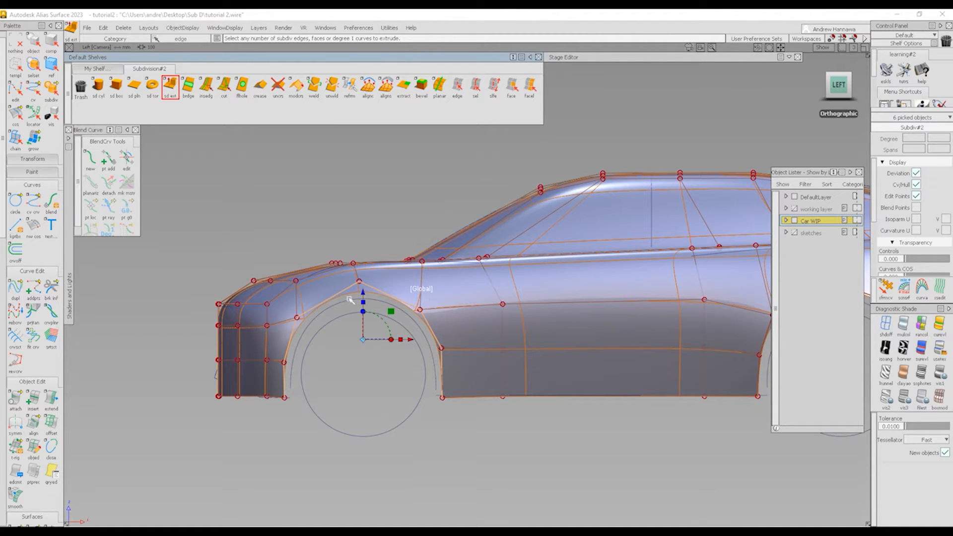
alt+shift+drag(326, 324, 392, 361)
alt+shift+right_drag(392, 361, 427, 376)
alt+shift+drag(427, 377, 415, 312)
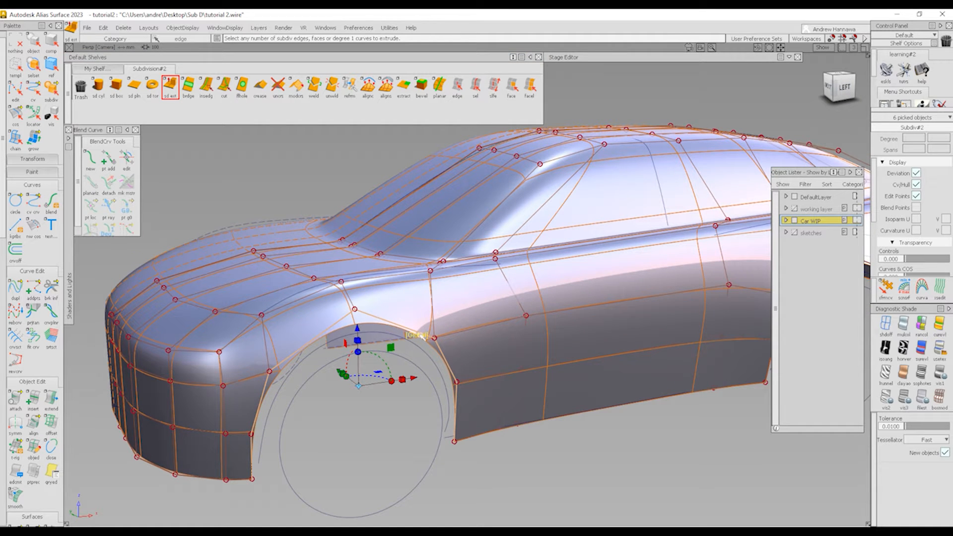
click(417, 335)
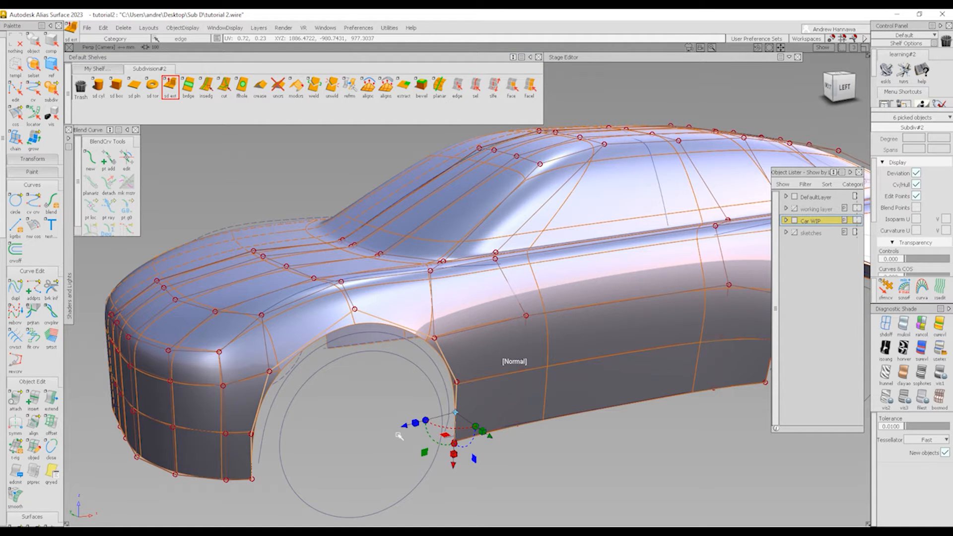
drag(404, 427, 399, 433)
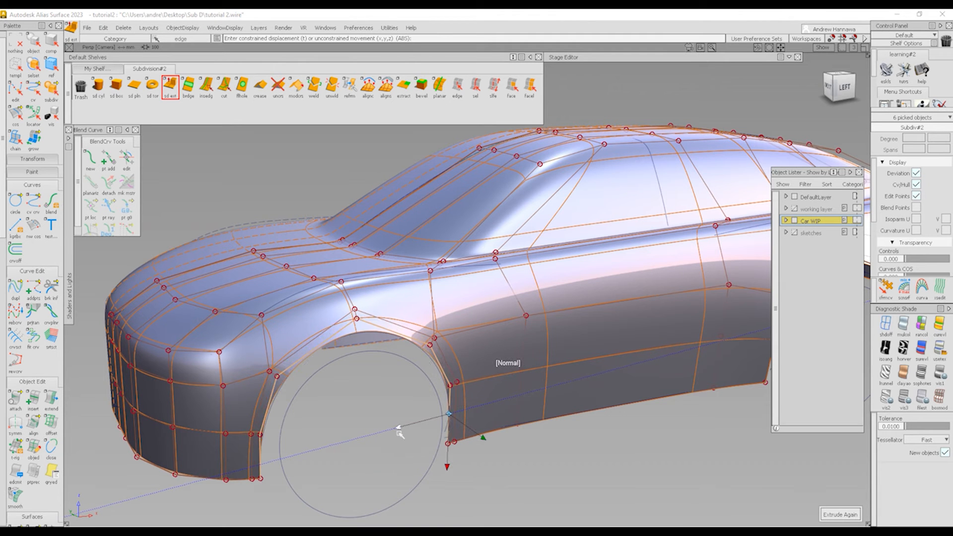
Step: Fine-tune the front arch extrusion against the sketch arc in unshaded left view, and clear the selection
click(855, 89)
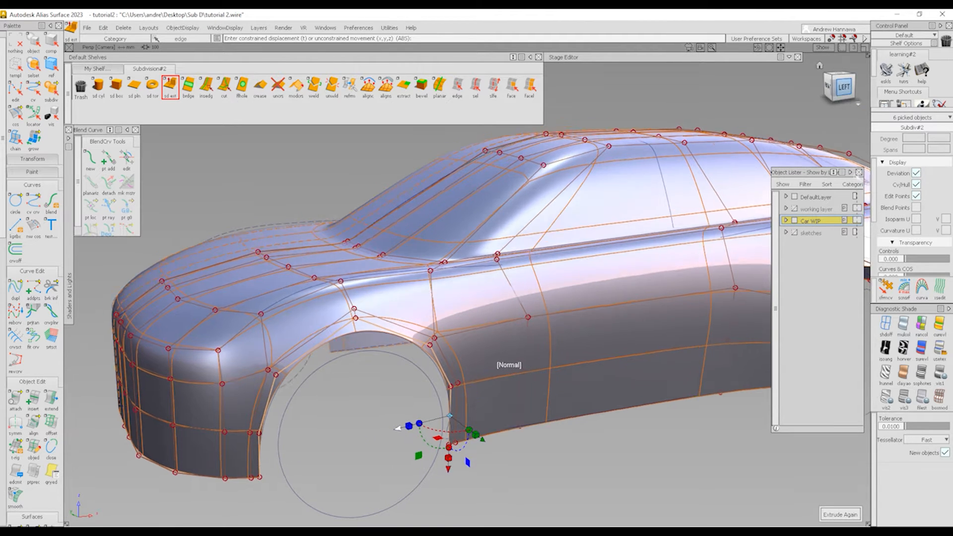
click(885, 324)
mouse_move(371, 323)
alt+shift+right_down()
mouse_move(366, 367)
mouse_move(379, 371)
alt+shift+right_up()
alt+shift+middle_drag(379, 371, 466, 289)
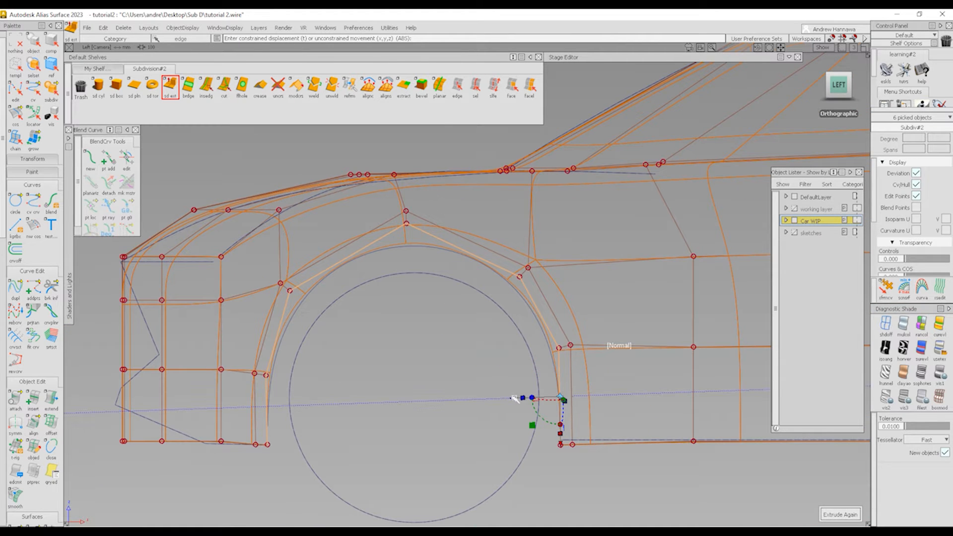
drag(514, 398, 513, 399)
ctrl+shift+drag(453, 417, 461, 331)
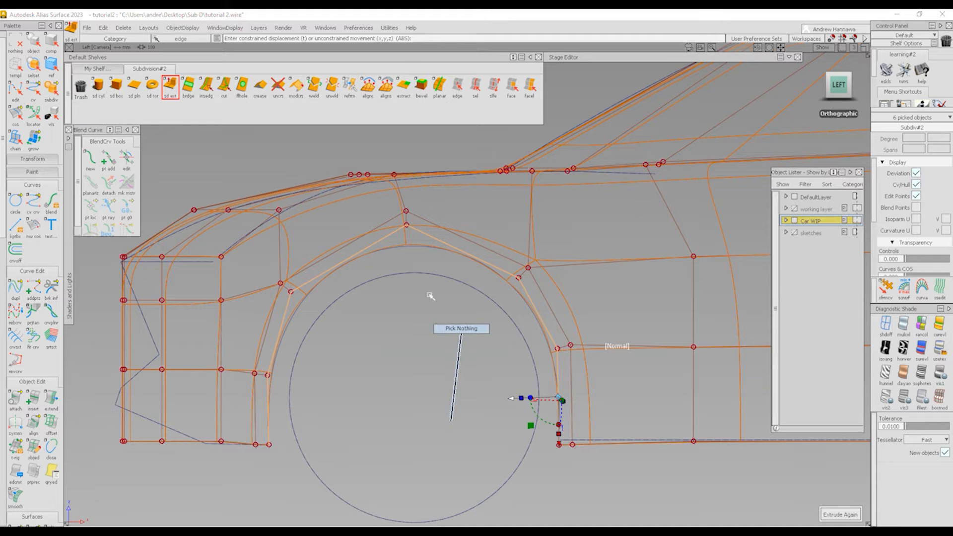
Step: Crease the six-edge loop where the front wheel arch extrusion meets the body side
click(475, 86)
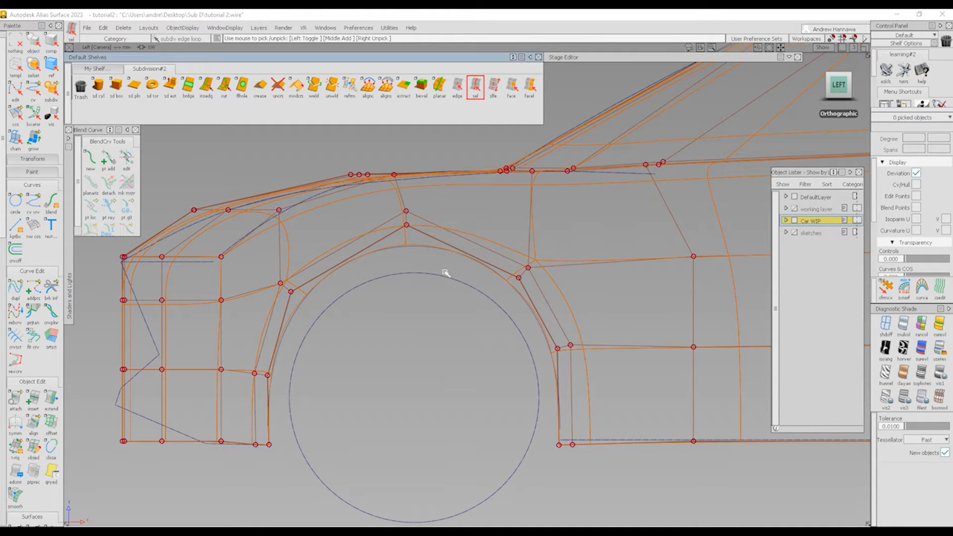
click(456, 235)
click(545, 294)
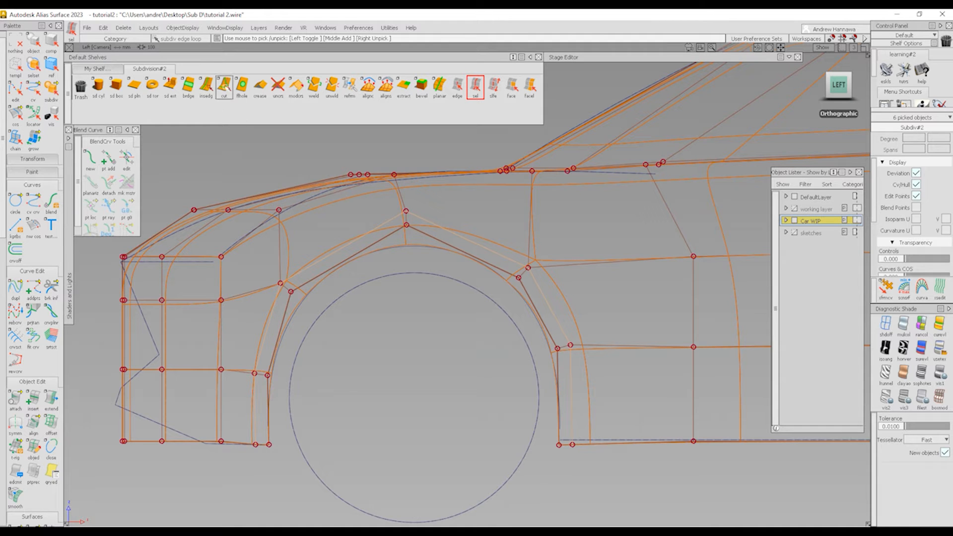
click(259, 86)
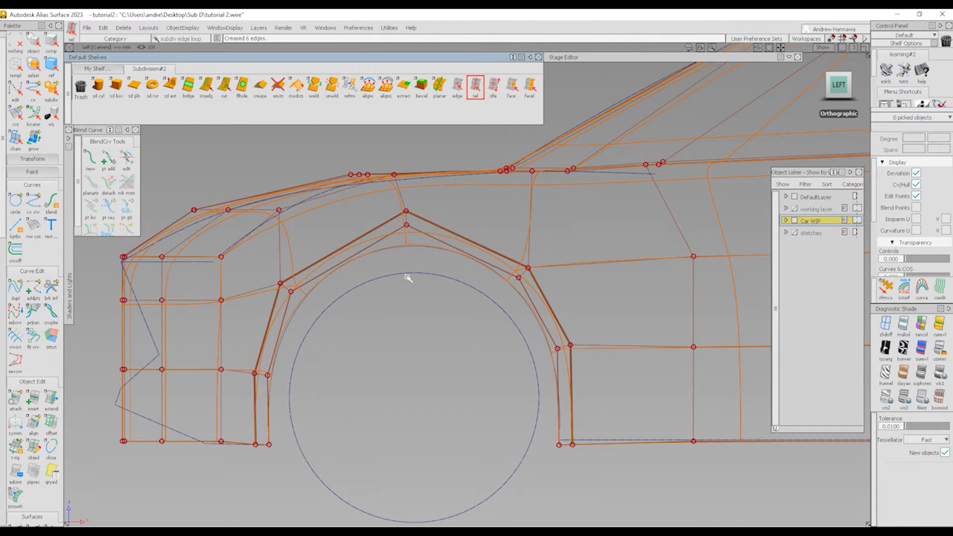
Step: Examine the creased front wheel arch and the body side back to the rear wheel in perspective
mouse_move(323, 329)
ctrl+shift+right_down()
mouse_move(409, 370)
mouse_move(361, 325)
ctrl+shift+right_up()
mouse_move(361, 326)
alt+shift+mouse_down()
mouse_move(517, 369)
mouse_move(659, 339)
mouse_move(645, 364)
alt+shift+mouse_up()
ctrl+shift+right_drag(529, 411, 463, 323)
mouse_move(462, 332)
alt+shift+mouse_down()
mouse_move(538, 327)
mouse_move(564, 337)
mouse_move(174, 370)
mouse_move(182, 343)
alt+shift+mouse_up()
alt+shift+right_drag(372, 323, 519, 351)
mouse_move(519, 351)
alt+shift+middle_down()
mouse_move(531, 334)
mouse_move(379, 325)
alt+shift+middle_up()
mouse_move(489, 317)
alt+shift+middle_down()
mouse_move(341, 329)
mouse_move(271, 348)
alt+shift+middle_up()
alt+shift+middle_drag(624, 303, 524, 301)
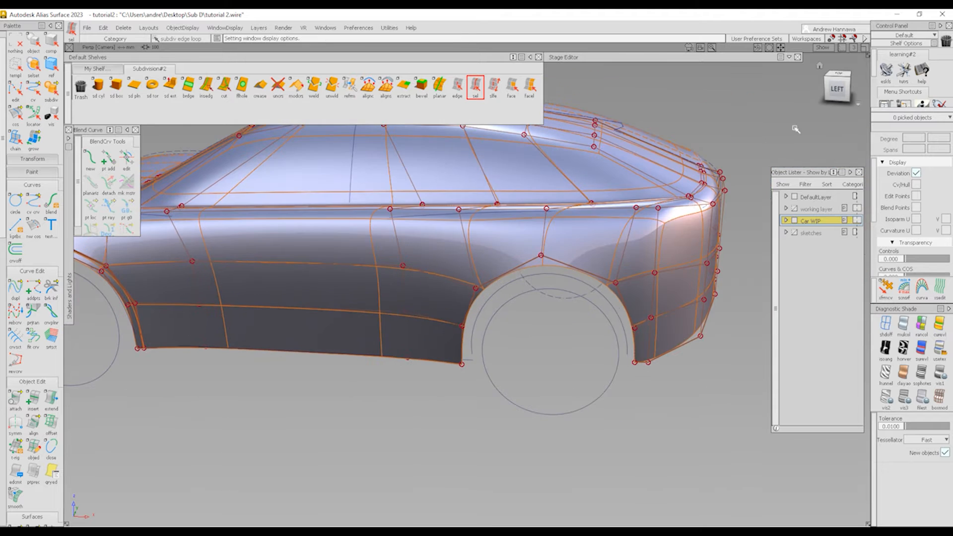
Step: Pick the six edges around the rear wheel arch opening in left view
click(843, 86)
alt+shift+middle_drag(674, 292, 392, 288)
click(458, 89)
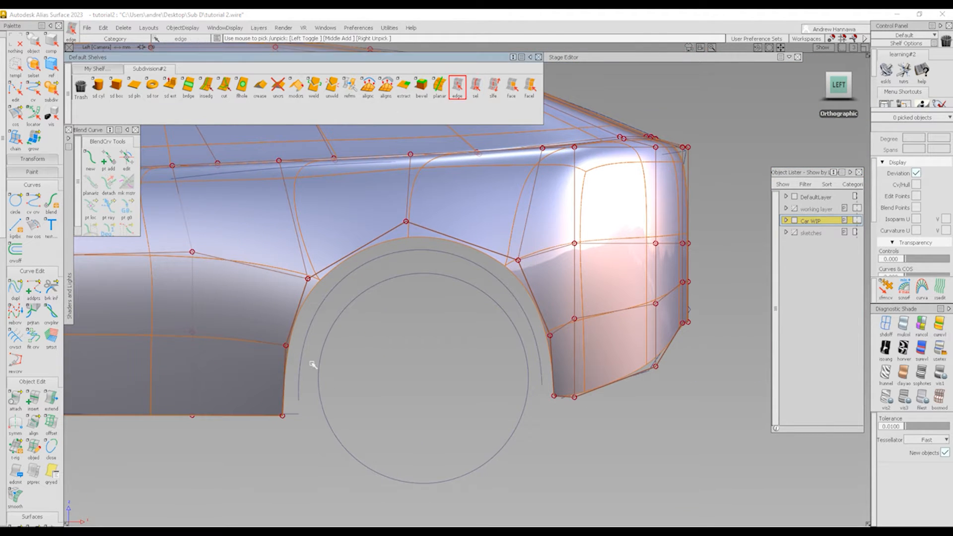
click(285, 358)
click(297, 314)
click(347, 280)
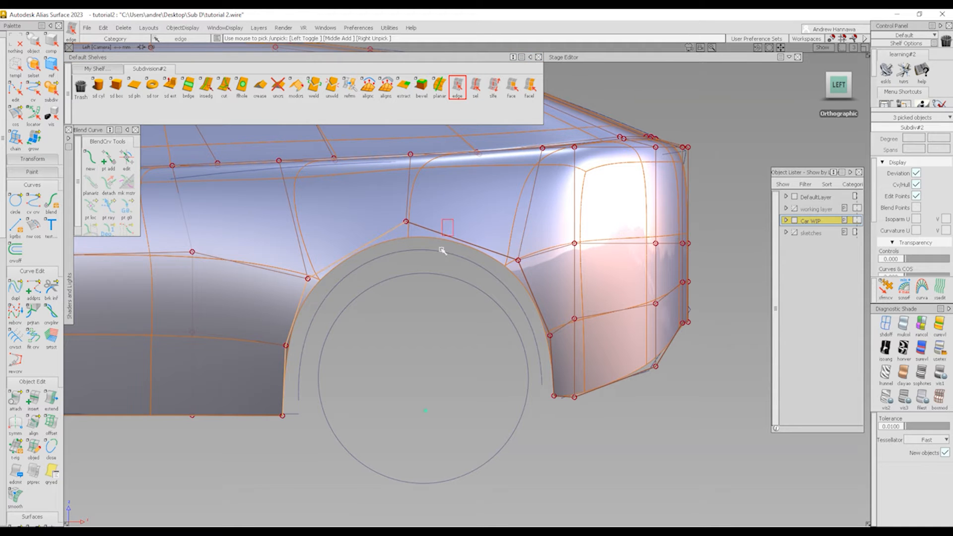
click(442, 248)
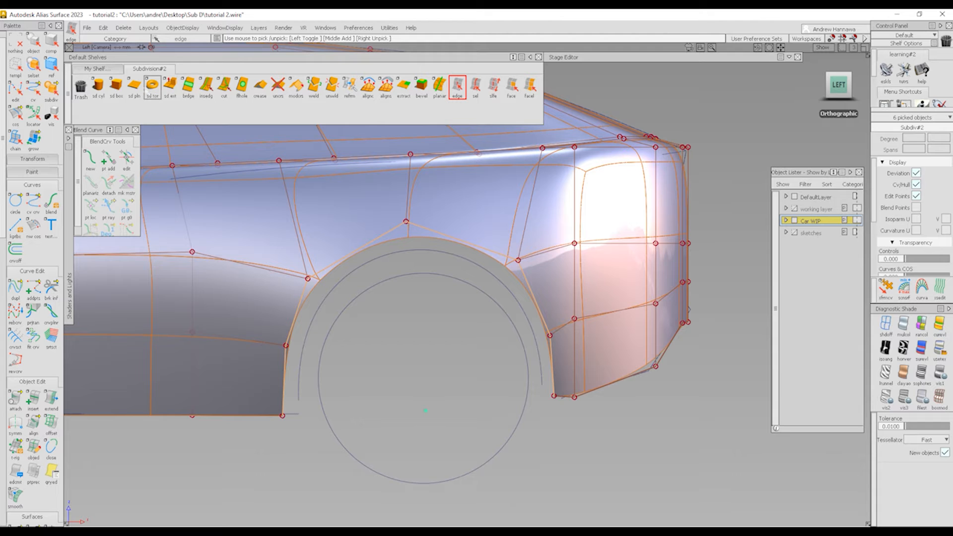
Step: Extrude the rear wheel arch edges inward along the normal to the sketch arc, and clear the selection
click(170, 87)
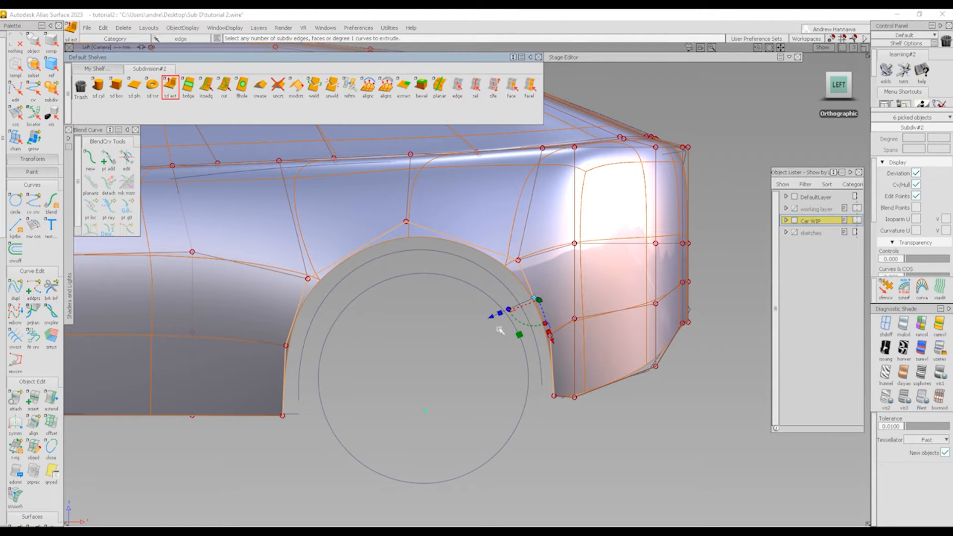
alt+shift+drag(368, 338, 446, 343)
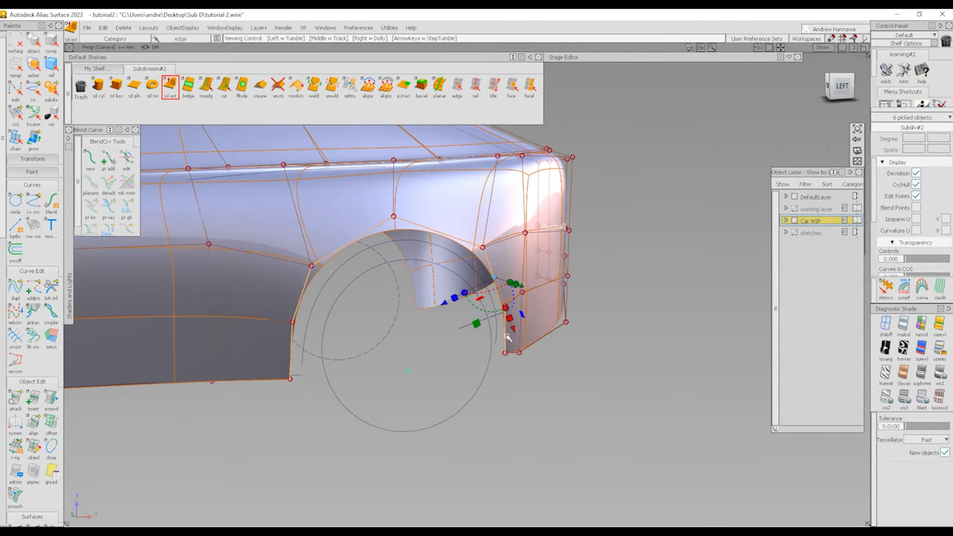
click(825, 87)
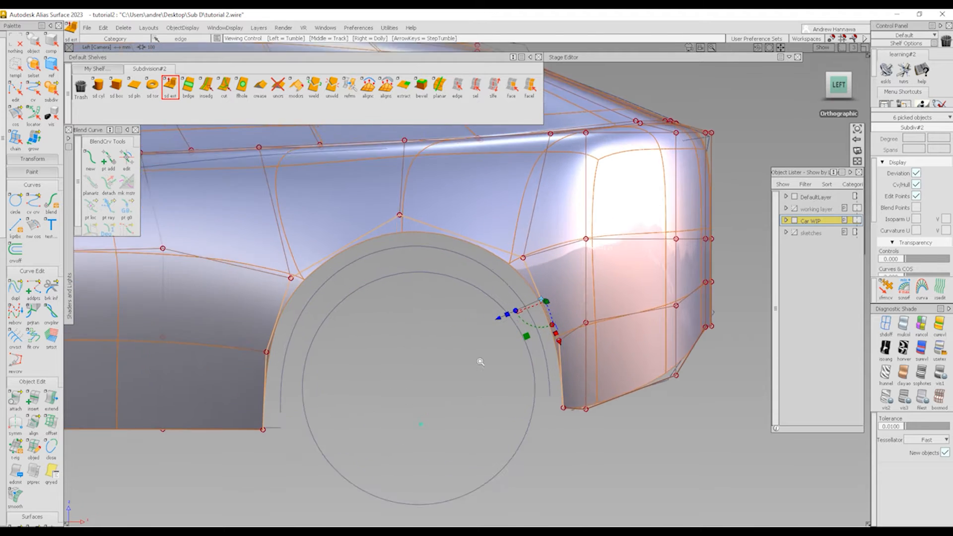
drag(520, 324, 505, 330)
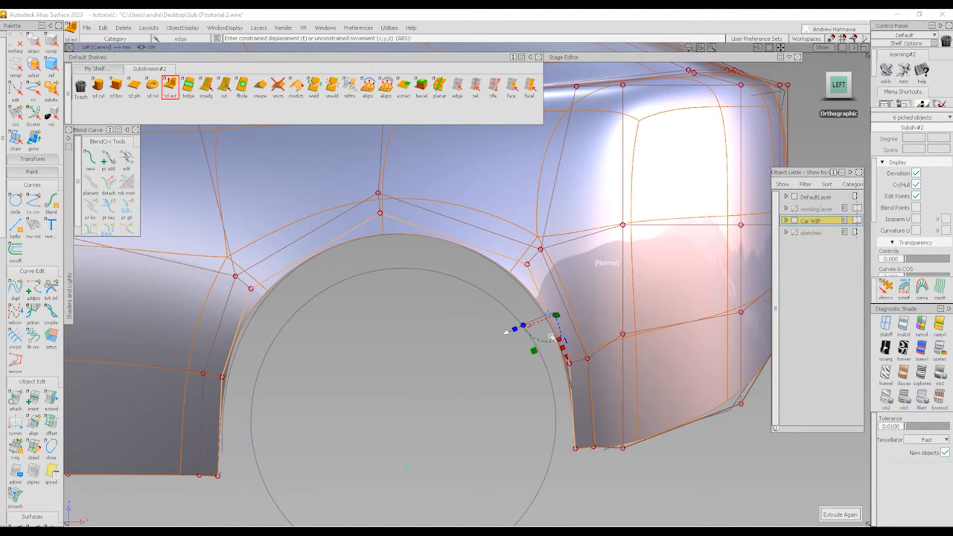
ctrl+shift+drag(534, 425, 528, 316)
Step: Crease the six-edge loop where the rear wheel arch extrusion meets the body side
alt+shift+right_drag(412, 249, 377, 243)
click(475, 86)
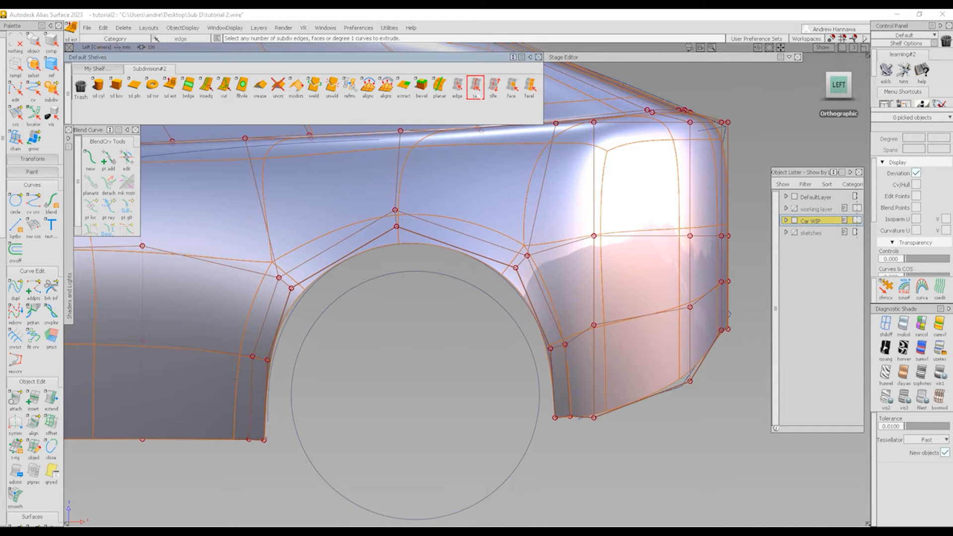
click(435, 228)
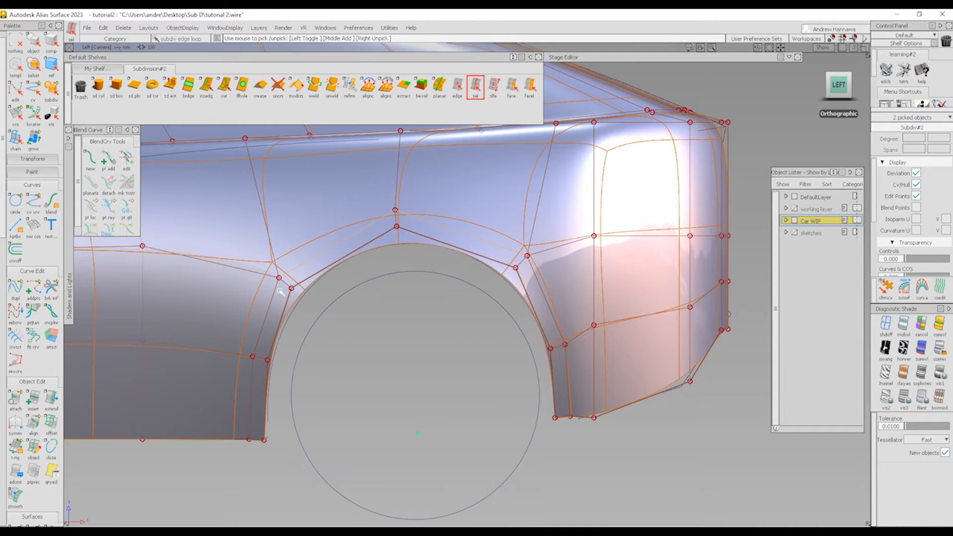
click(531, 268)
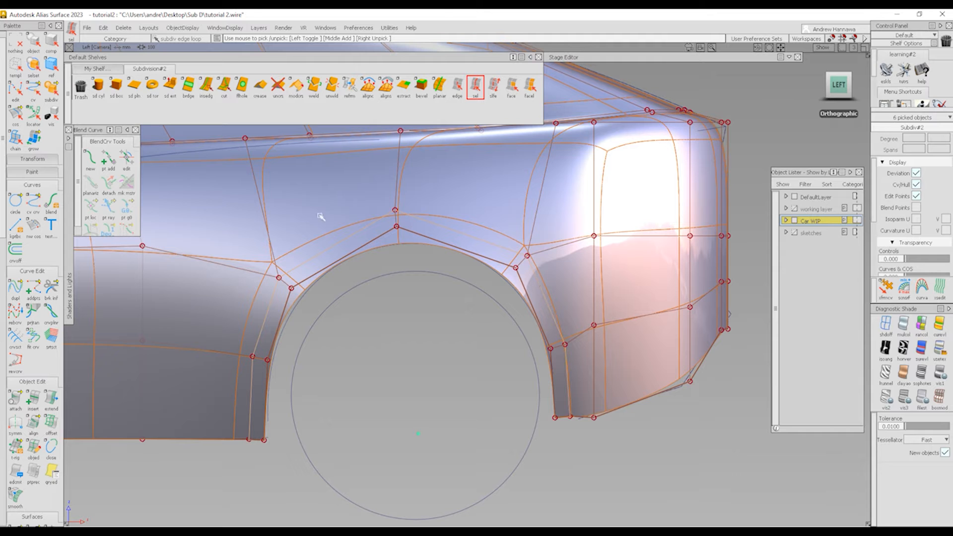
click(259, 88)
mouse_move(322, 366)
ctrl+shift+mouse_down()
mouse_move(319, 245)
mouse_move(292, 327)
ctrl+shift+mouse_up()
Step: Pick the innermost edge loops of the rear and front wheel arch lips together
alt+shift+drag(387, 233, 474, 268)
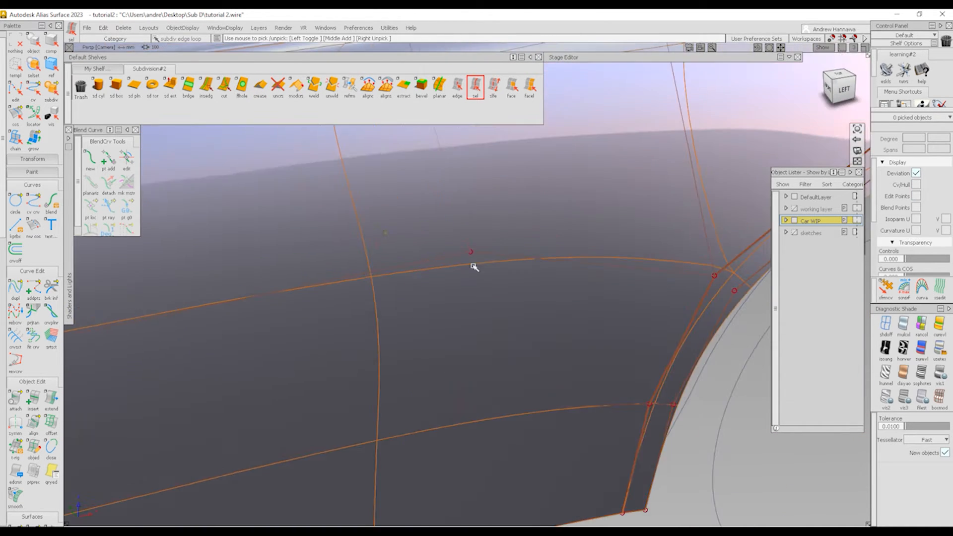
alt+shift+right_drag(474, 268, 450, 304)
alt+shift+middle_drag(450, 303, 447, 304)
ctrl+shift+drag(458, 390, 457, 278)
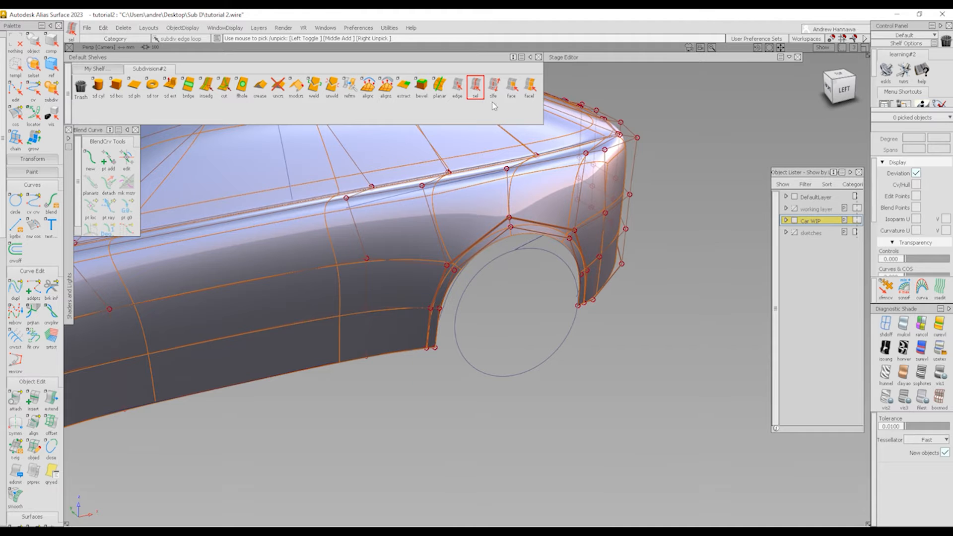
click(485, 247)
alt+shift+right_drag(415, 276, 528, 283)
alt+shift+middle_drag(529, 284, 564, 238)
click(179, 274)
alt+shift+right_drag(180, 291, 330, 277)
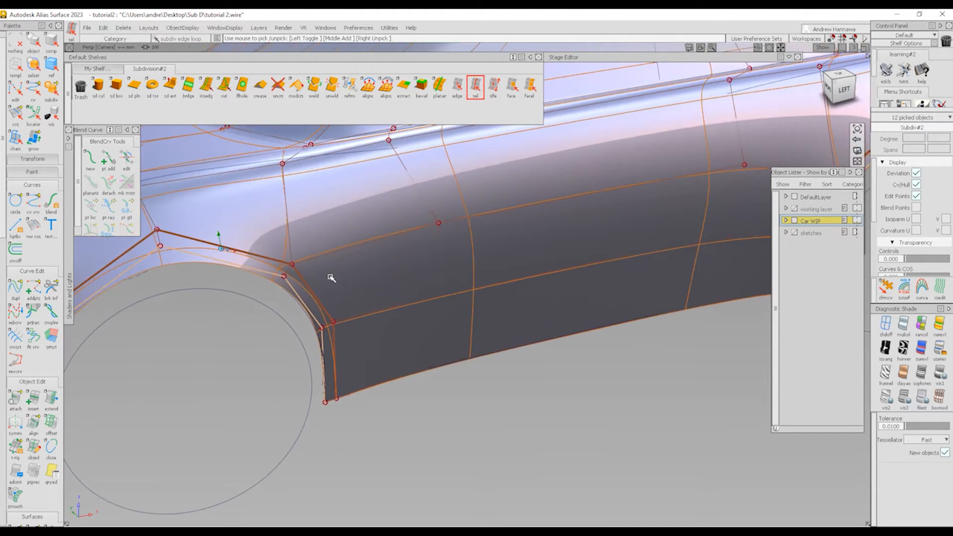
Step: Move the 14 CVs of both wheel arch lips toward the car's inside in front view with the Transform CV tool
alt+shift+drag(329, 277, 655, 196)
click(834, 85)
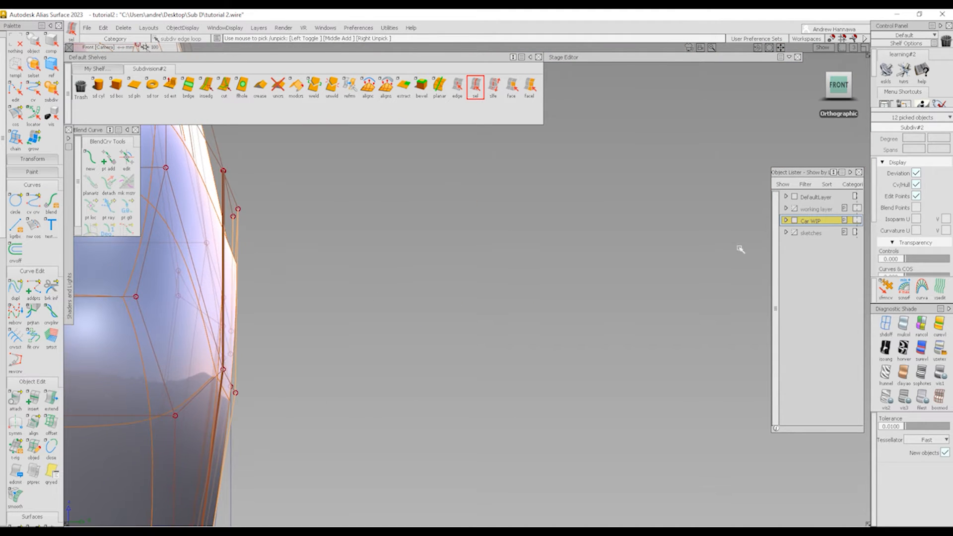
click(882, 293)
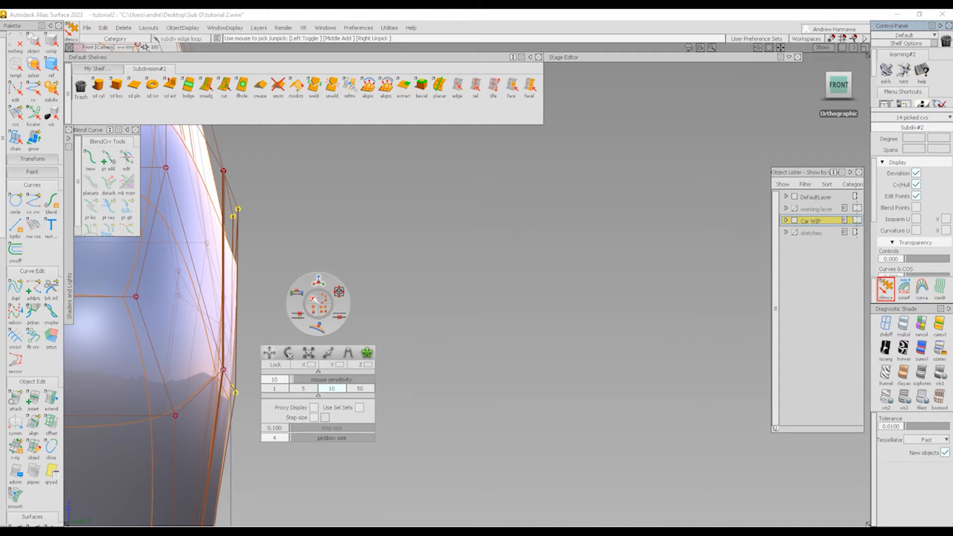
drag(316, 284, 326, 334)
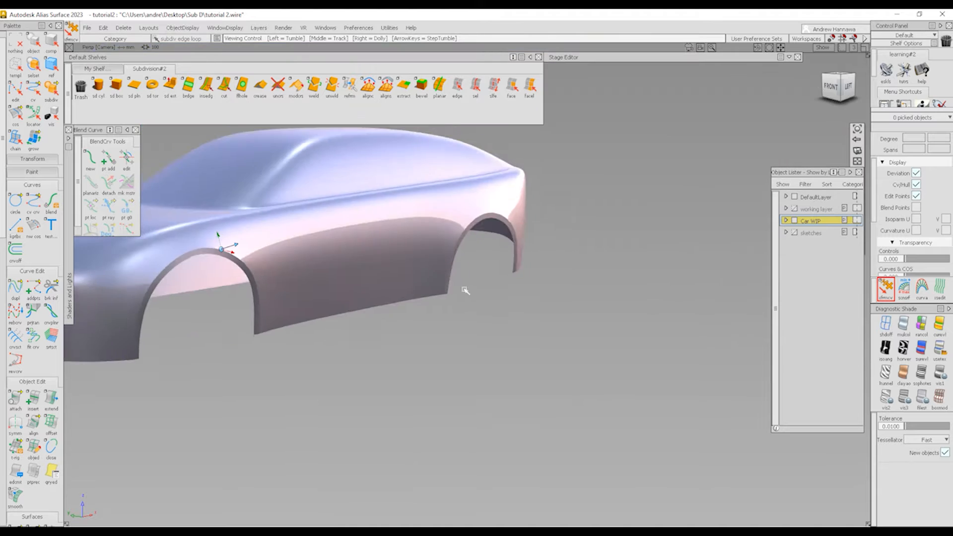
Step: Examine the shaded body and its wheel arch lips from several angles and in left view
alt+shift+drag(465, 290, 350, 284)
alt+shift+drag(439, 275, 301, 260)
alt+shift+right_drag(510, 251, 422, 278)
alt+shift+drag(519, 293, 480, 293)
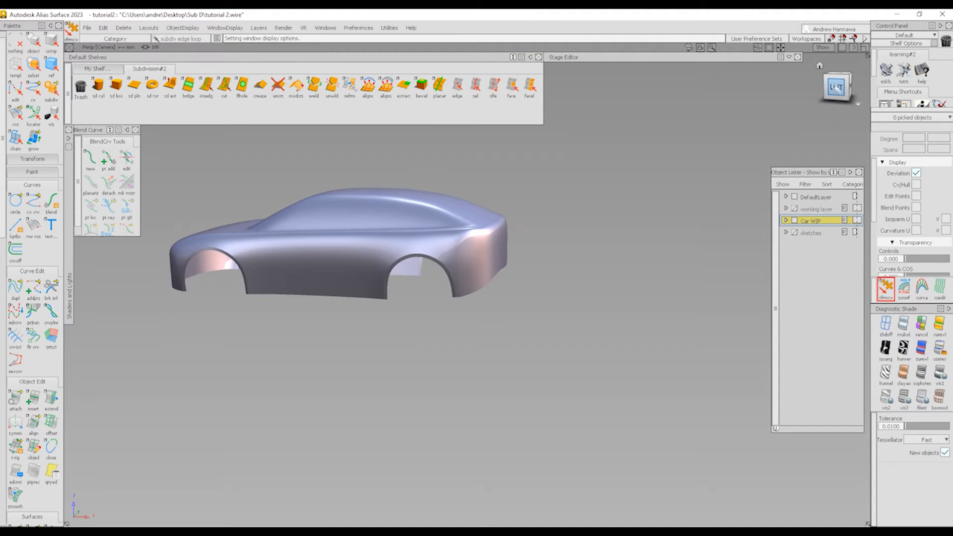
click(835, 84)
alt+shift+right_drag(286, 301, 383, 332)
alt+shift+middle_drag(383, 332, 440, 357)
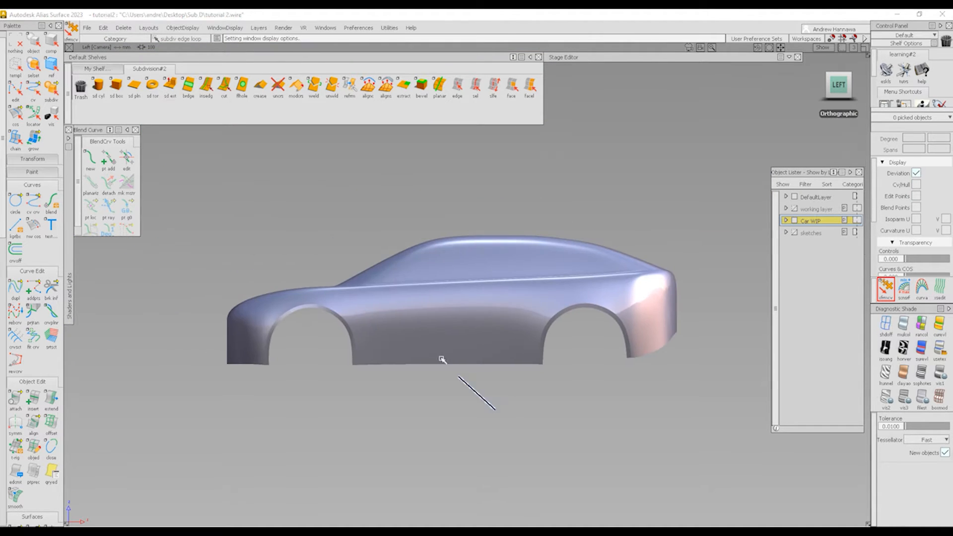
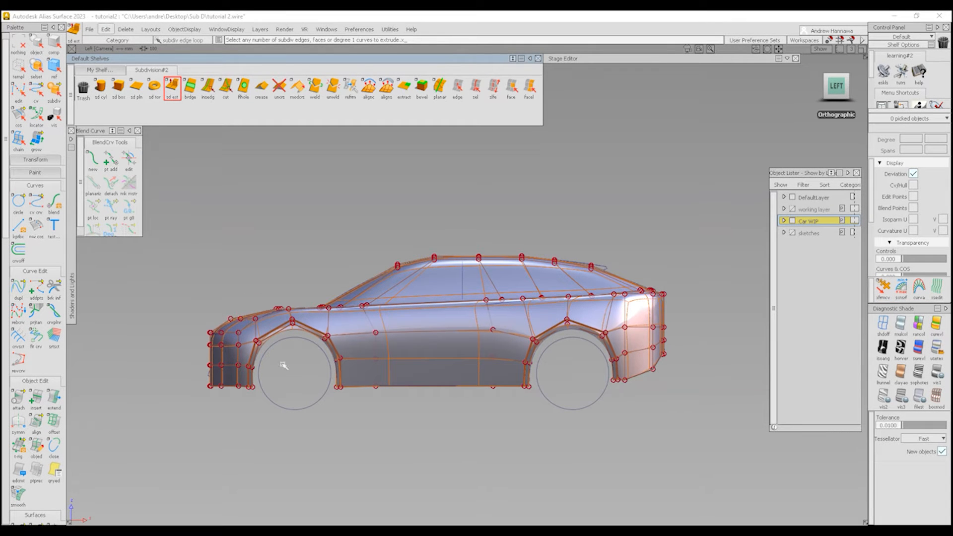
Step: Pick the inner edge loops of the front and rear wheel arch lips for extrusion
alt+shift+click(246, 333)
alt+shift+right_drag(260, 382, 285, 370)
alt+shift+drag(286, 355, 358, 369)
alt+shift+right_drag(313, 390, 323, 379)
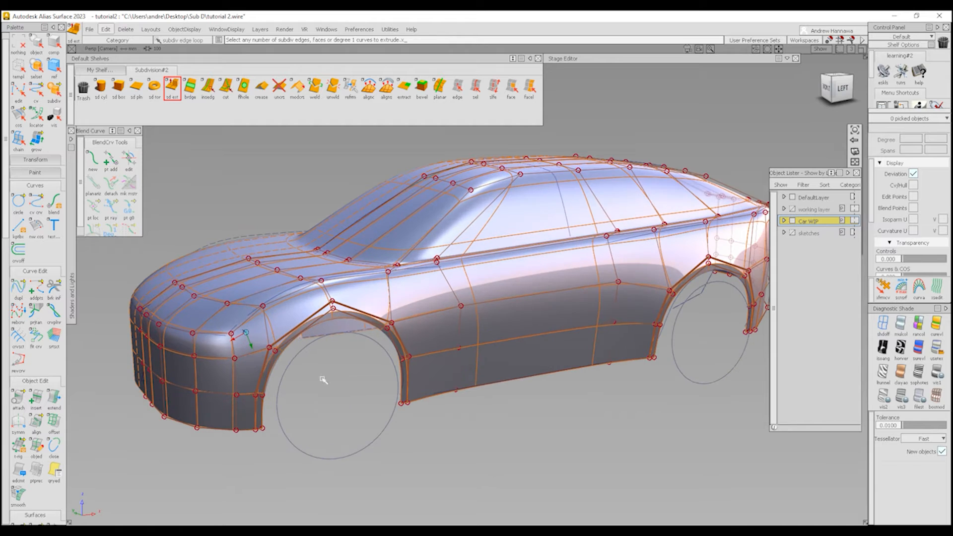
click(476, 88)
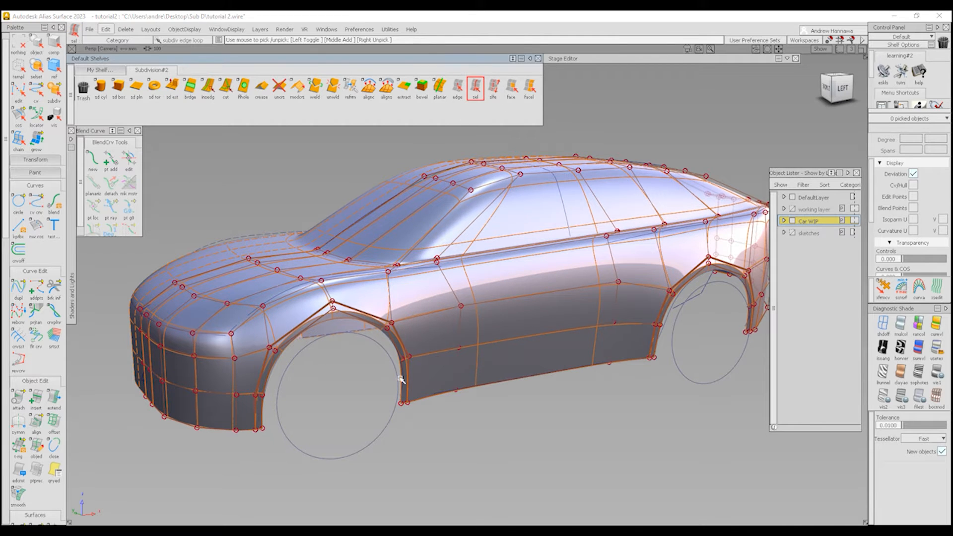
click(398, 350)
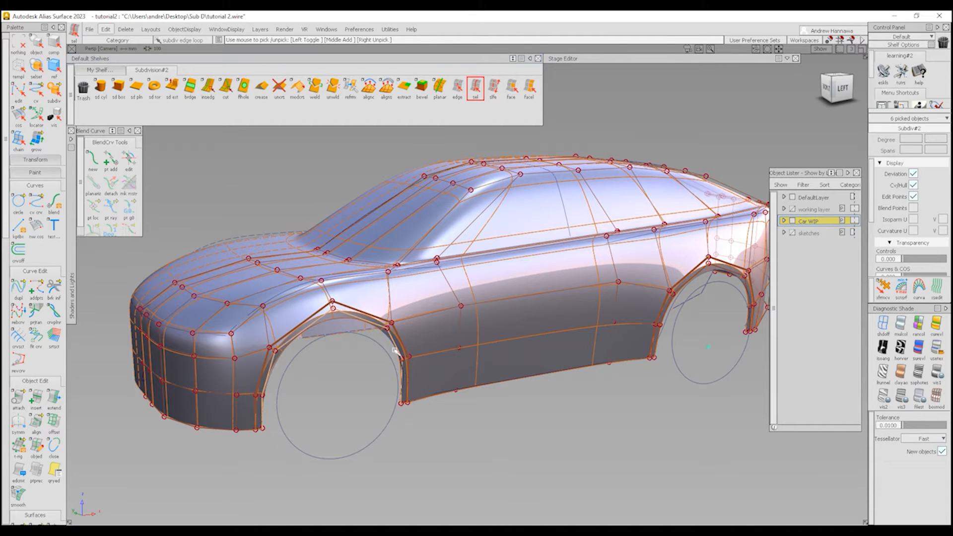
click(667, 310)
Step: Extrude the picked wheel arch edges deep toward the car's centre in front view to form the wheel wells
click(173, 89)
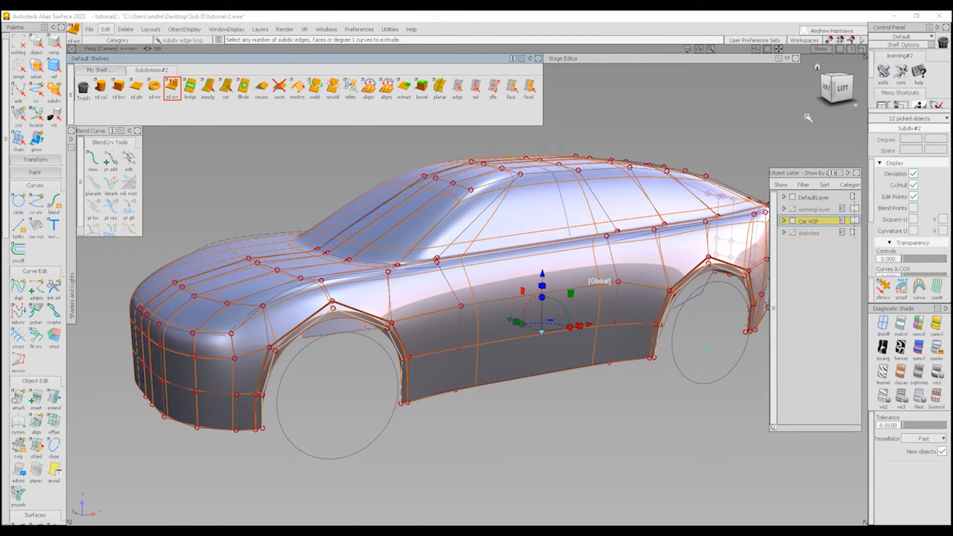
click(825, 95)
alt+shift+right_drag(180, 355, 197, 365)
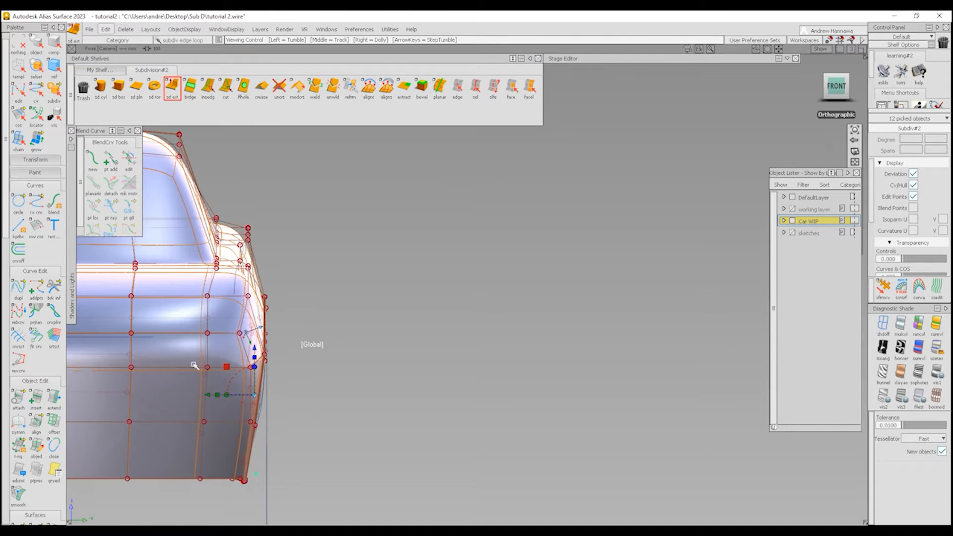
alt+shift+middle_drag(226, 411, 331, 395)
drag(315, 378, 229, 385)
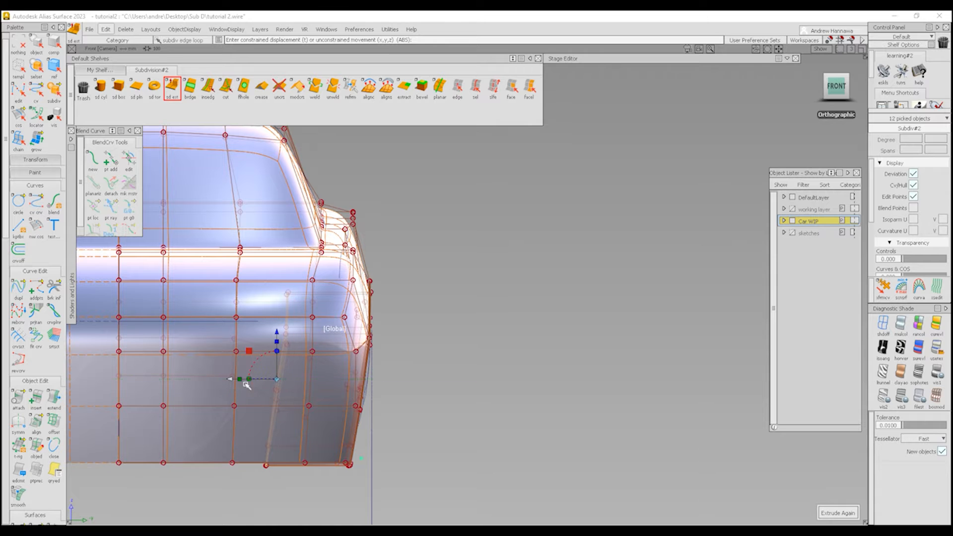
alt+shift+right_drag(428, 302, 404, 359)
alt+shift+middle_drag(403, 360, 494, 344)
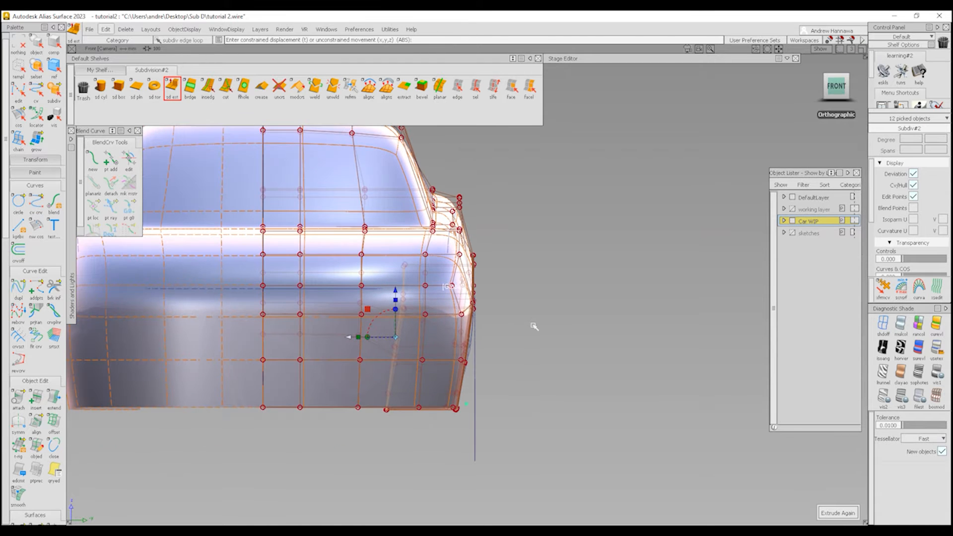
Step: Align the inner edges of both wheel well extrusions to a vertical line in front view with the Move tool, and clear the selection
ctrl+shift+right_click(533, 286)
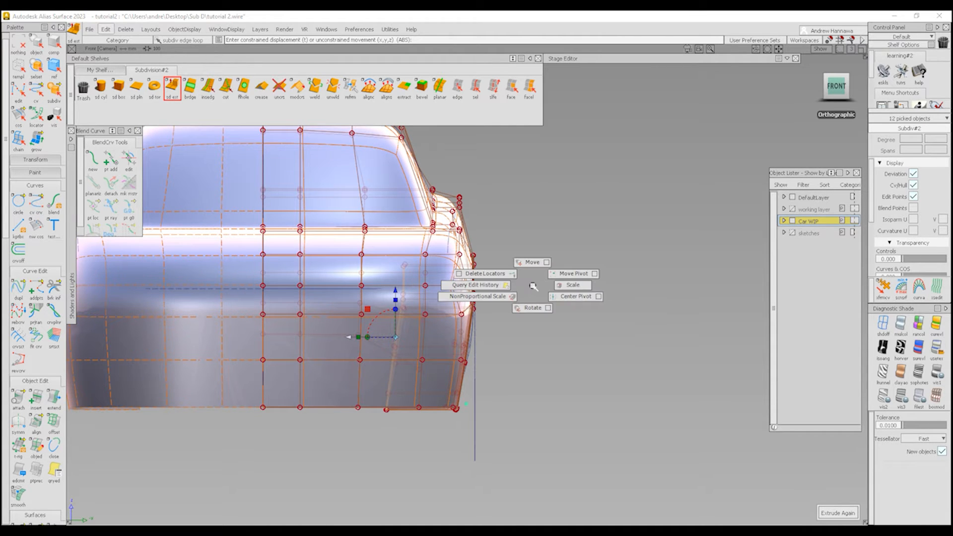
ctrl+shift+right_drag(533, 246, 533, 245)
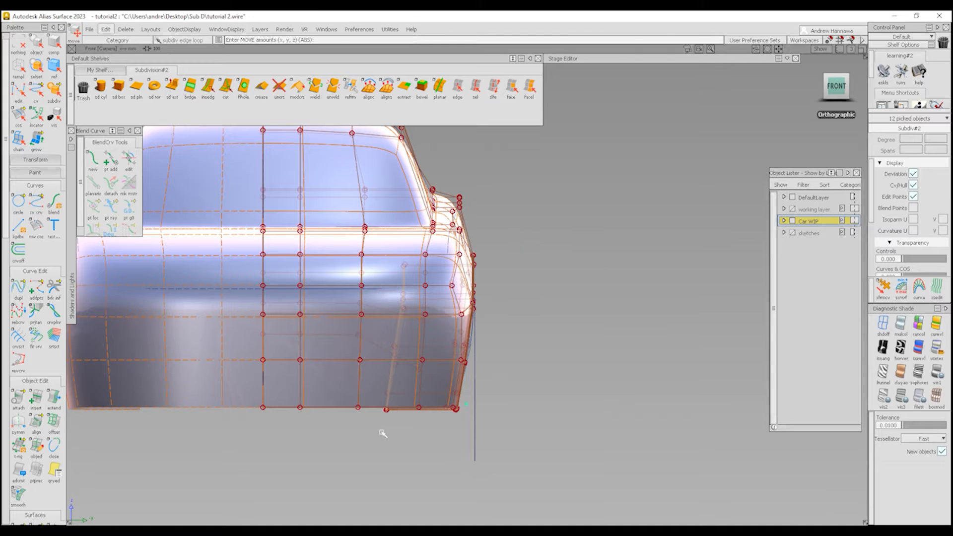
mouse_move(393, 430)
mouse_down()
mouse_move(410, 433)
mouse_move(394, 415)
mouse_up()
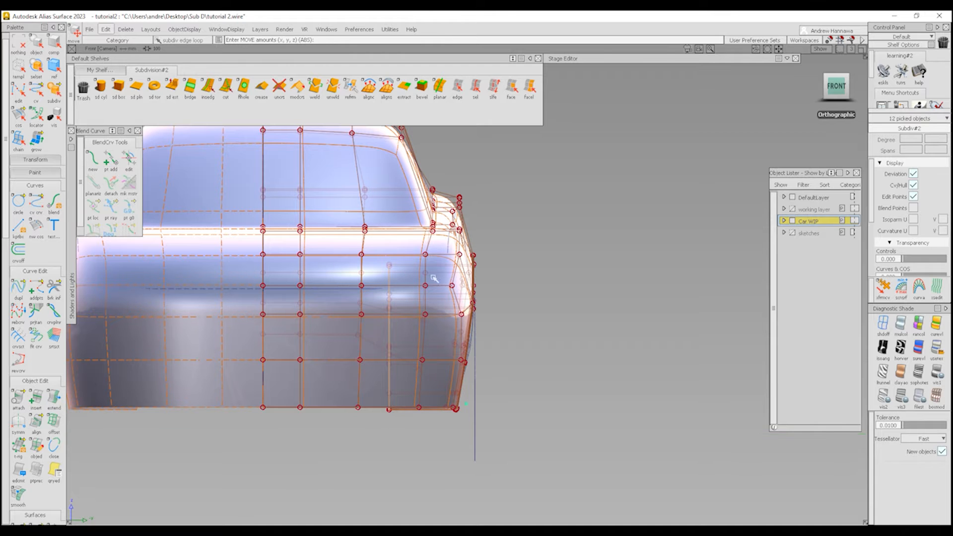
alt+shift+right_drag(425, 315, 476, 338)
alt+shift+drag(475, 338, 294, 352)
ctrl+shift+drag(539, 398, 549, 315)
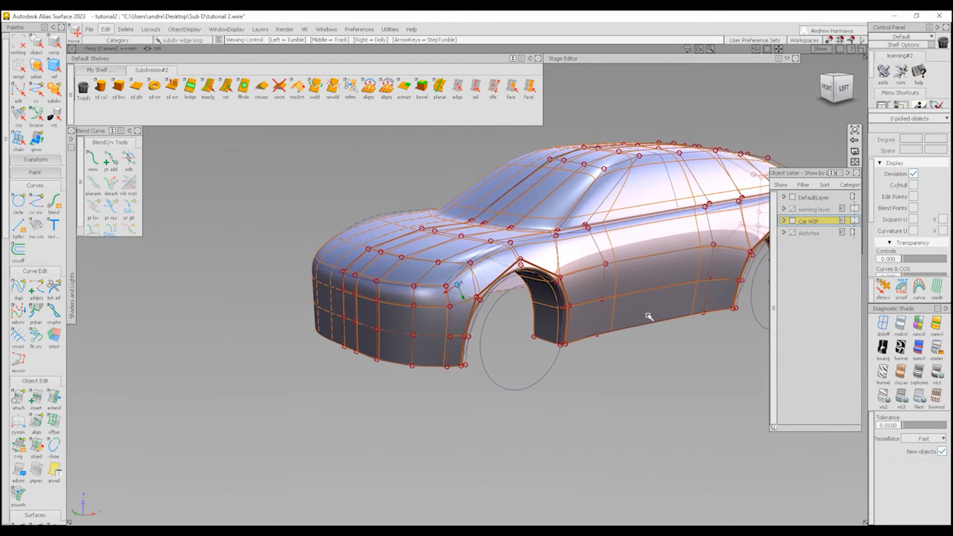
Step: Crease the six-edge loops where the rear and front wheel arch lips meet the new inward extrusions
alt+shift+middle_drag(648, 315, 559, 342)
alt+shift+click(687, 305)
alt+shift+right_drag(687, 305, 641, 333)
alt+shift+middle_drag(641, 334, 601, 346)
alt+shift+drag(600, 346, 514, 333)
click(475, 87)
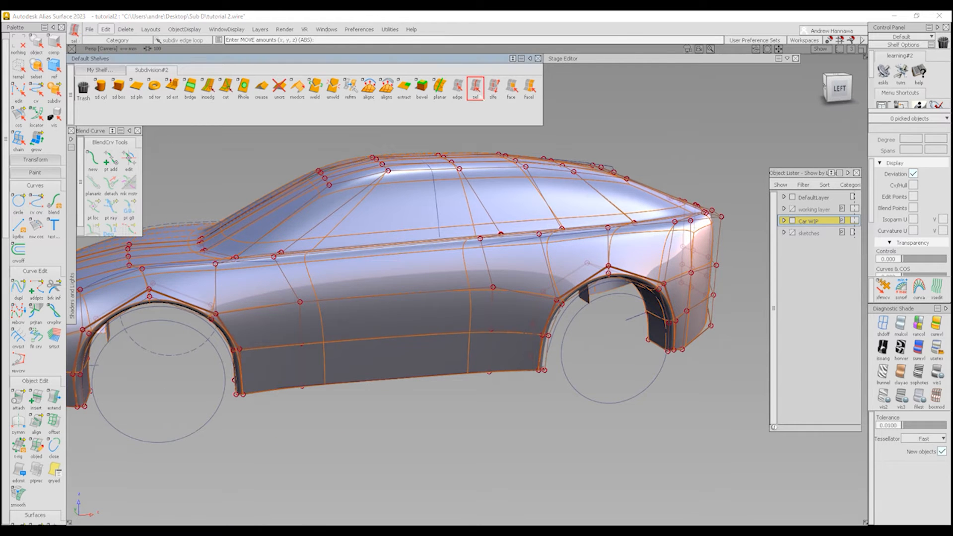
scroll(541, 387, up, 5)
click(537, 391)
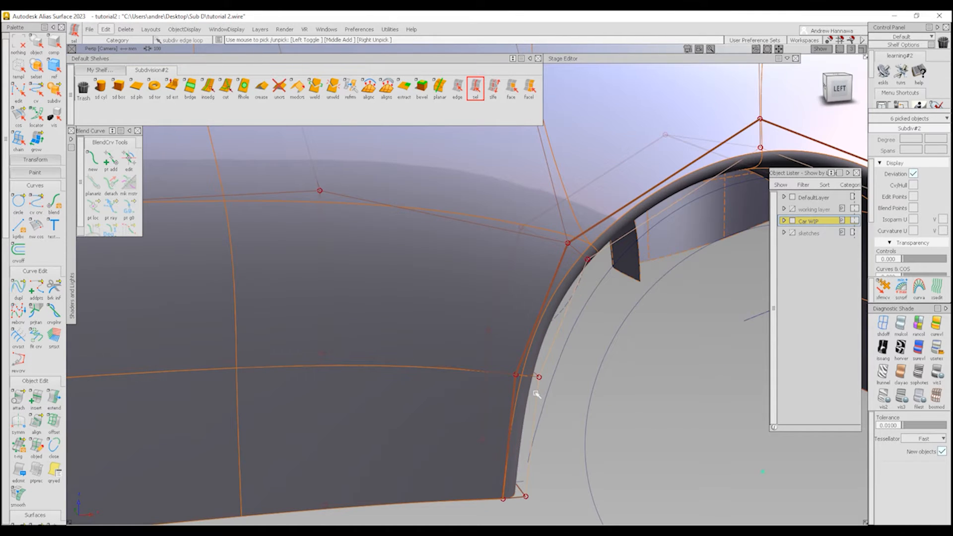
alt+shift+scroll(548, 385, down, 5)
alt+shift+click(242, 367)
mouse_move(242, 367)
alt+shift+right_down()
mouse_move(261, 422)
mouse_move(255, 372)
alt+shift+right_up()
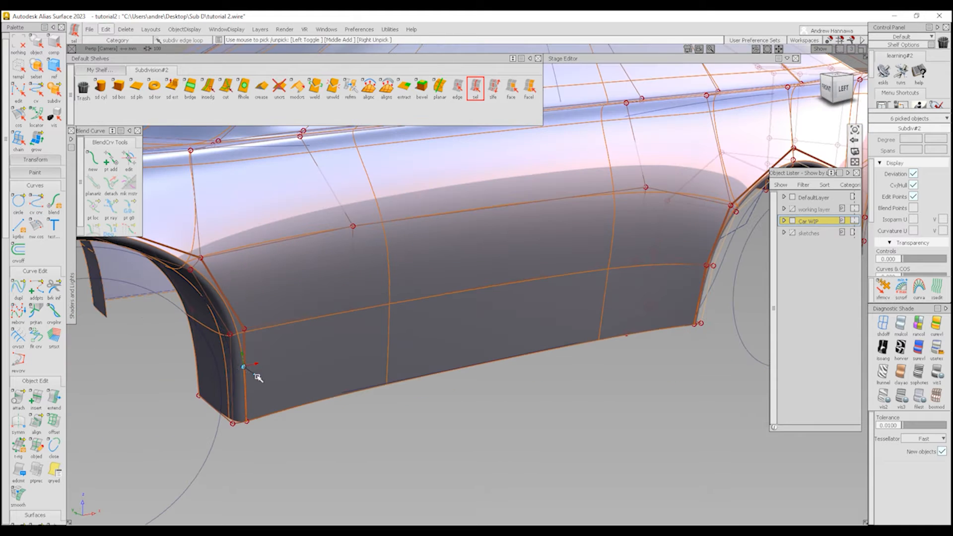
click(230, 357)
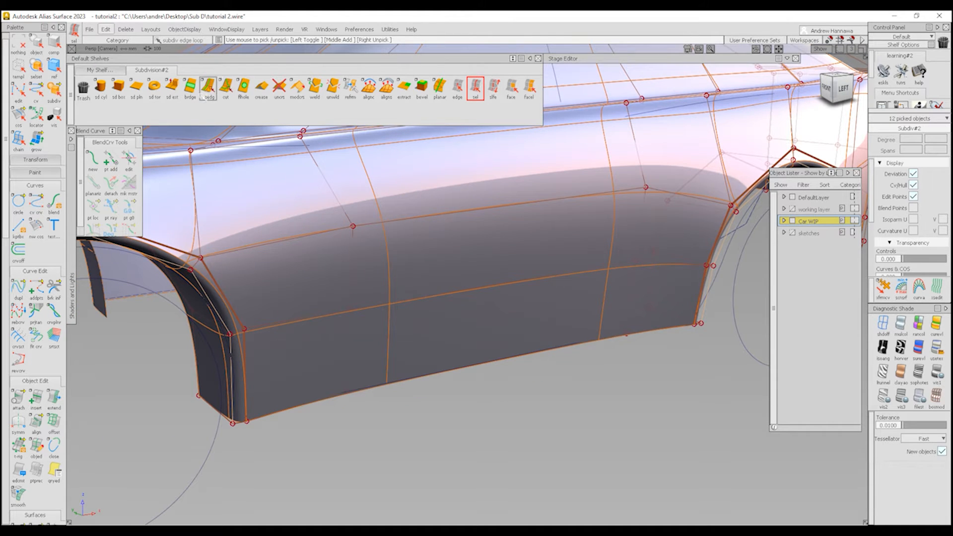
click(261, 88)
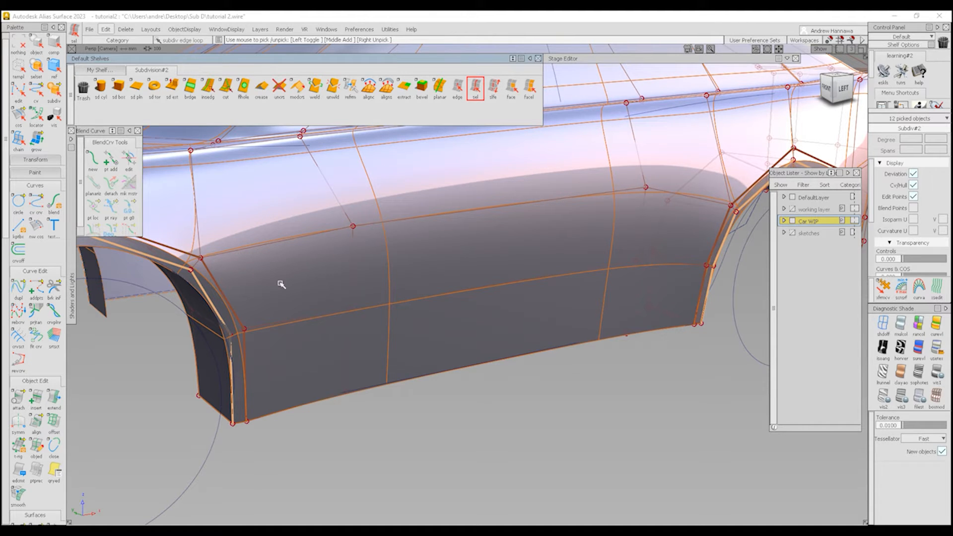
Step: Examine the wheel wells and the open underside of the front bumper from the side and from below
alt+shift+right_drag(357, 223, 362, 247)
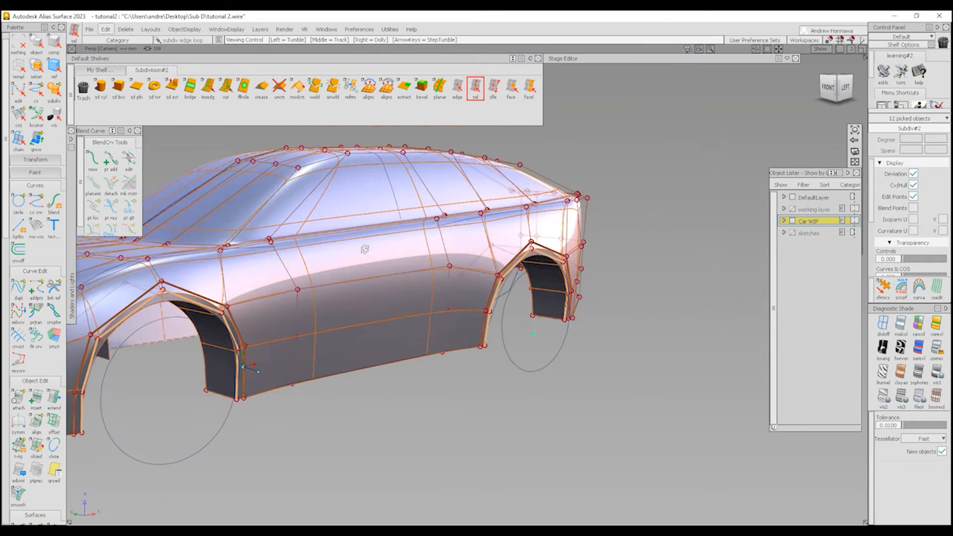
alt+shift+drag(363, 248, 362, 320)
alt+shift+middle_drag(362, 320, 463, 329)
alt+shift+drag(384, 338, 318, 345)
click(315, 398)
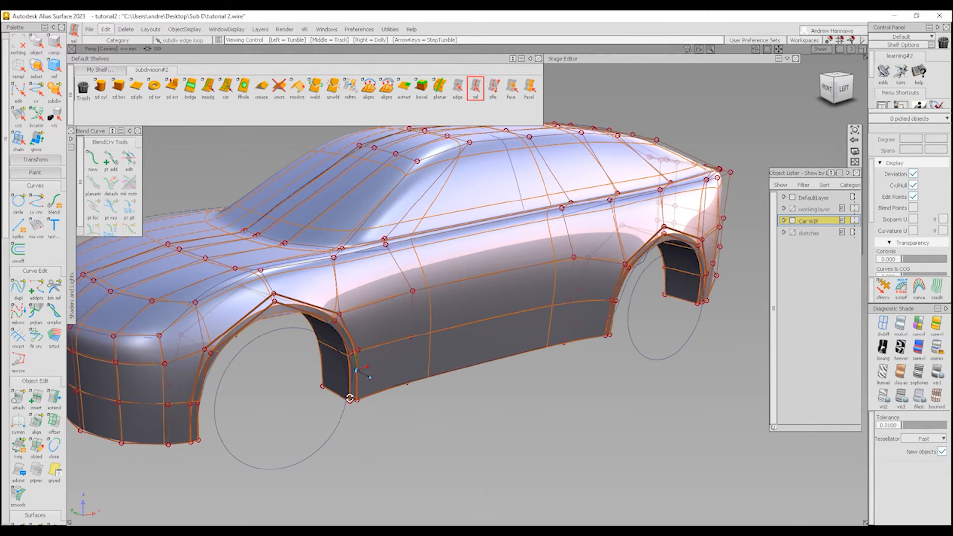
alt+shift+drag(351, 396, 213, 327)
alt+shift+drag(199, 437, 382, 366)
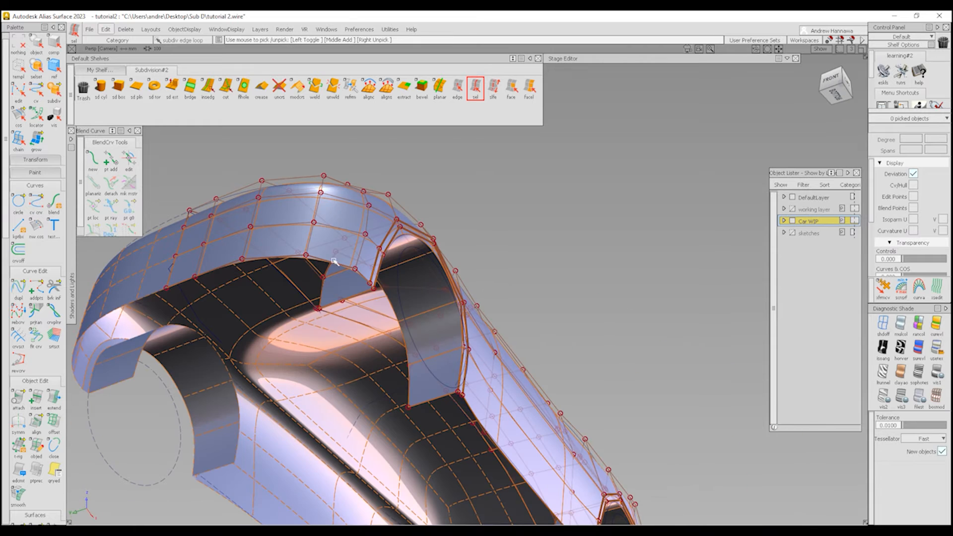
alt+shift+drag(299, 275, 327, 217)
alt+shift+right_drag(433, 299, 640, 347)
alt+shift+drag(641, 348, 664, 464)
alt+shift+middle_drag(663, 464, 612, 446)
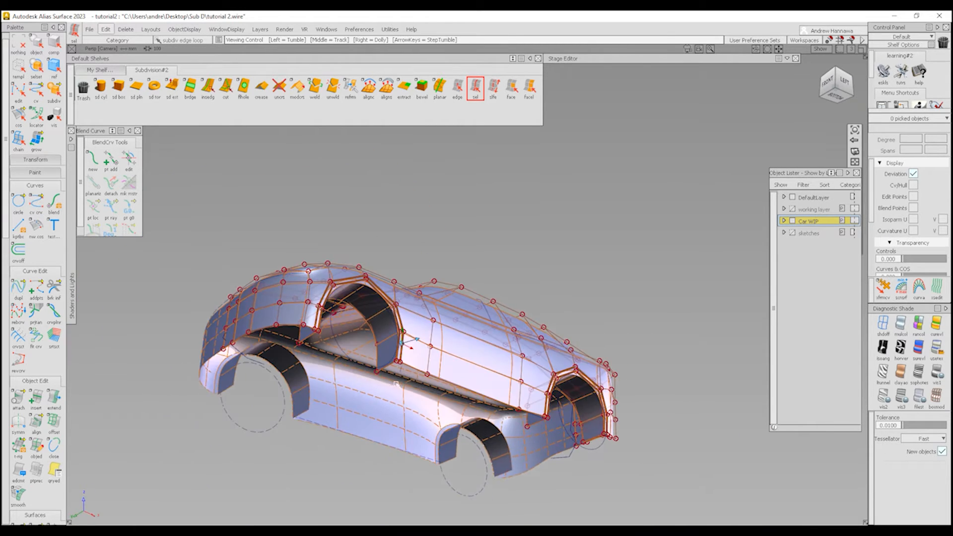
alt+shift+drag(296, 322, 277, 324)
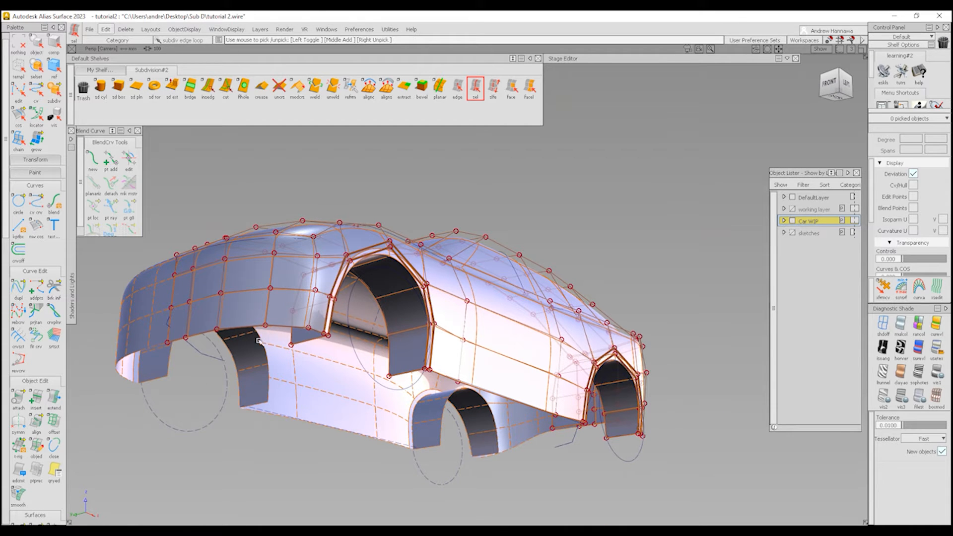
alt+shift+right_drag(276, 334, 214, 342)
alt+shift+middle_drag(213, 343, 325, 338)
alt+shift+drag(325, 338, 334, 363)
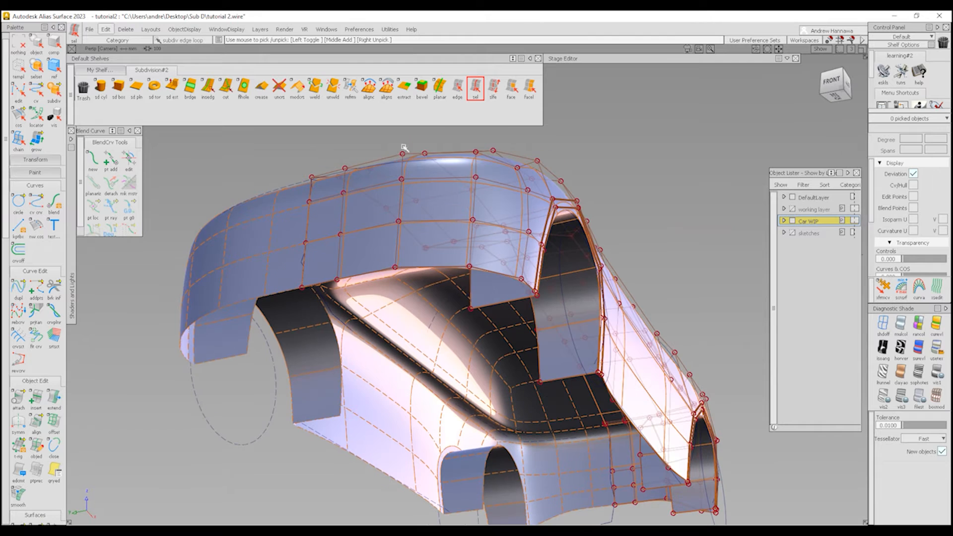
Step: Extrude the three lower edges of the front bumper rearward in left view to start the underbody
click(457, 87)
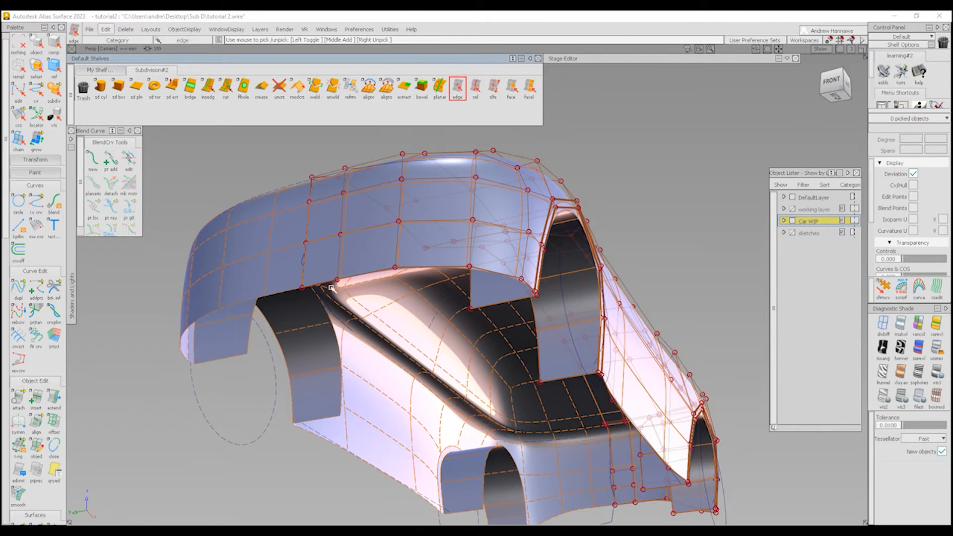
click(362, 287)
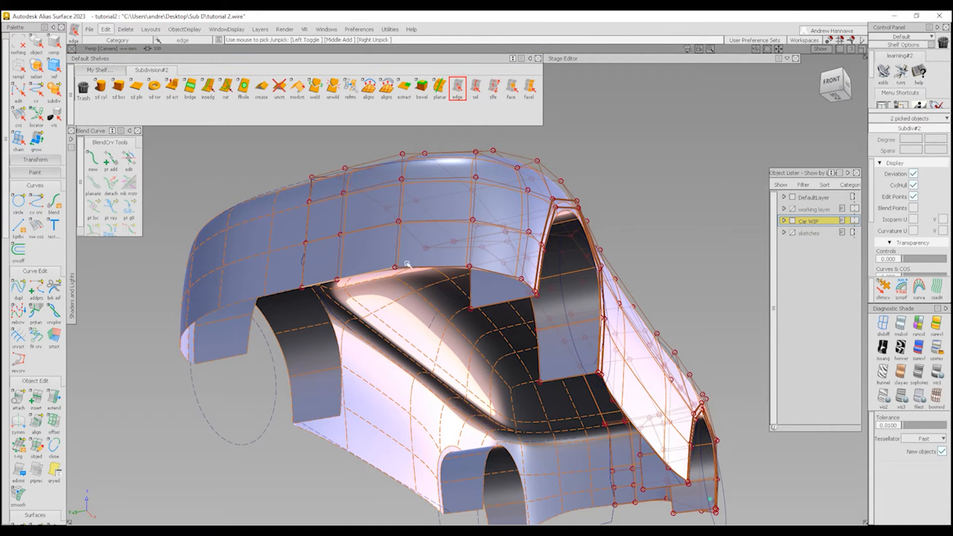
alt+shift+drag(420, 270, 384, 238)
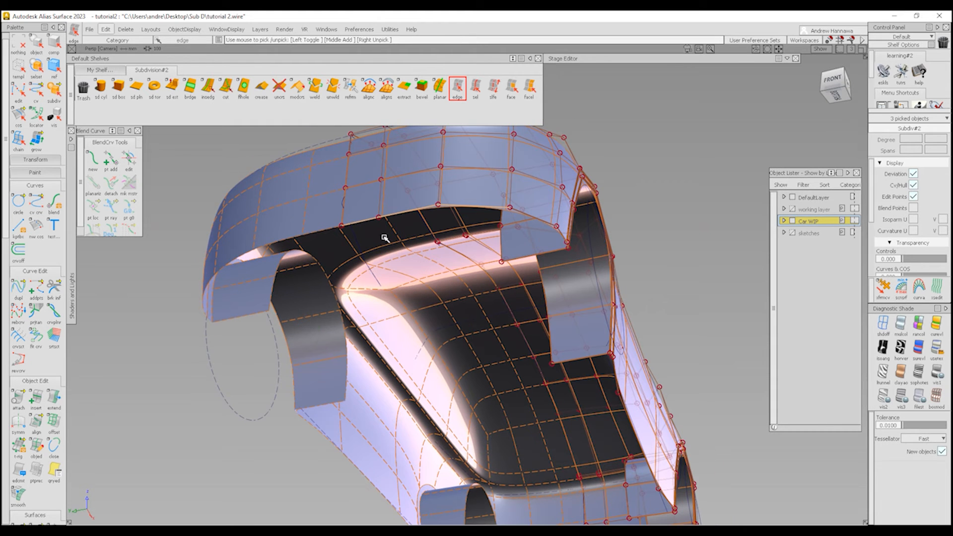
click(172, 89)
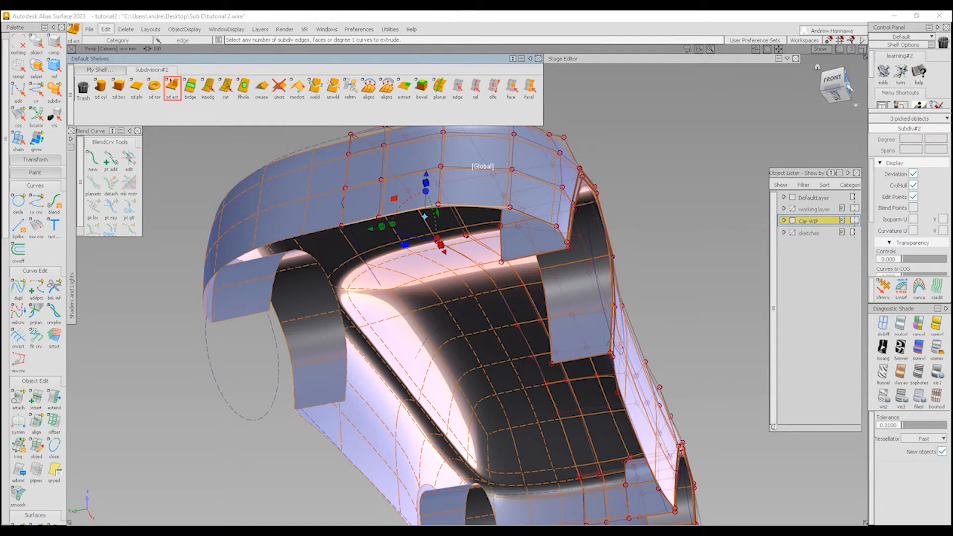
click(847, 87)
alt+shift+middle_drag(102, 442, 300, 371)
alt+shift+right_drag(300, 371, 333, 376)
alt+shift+middle_drag(332, 376, 416, 347)
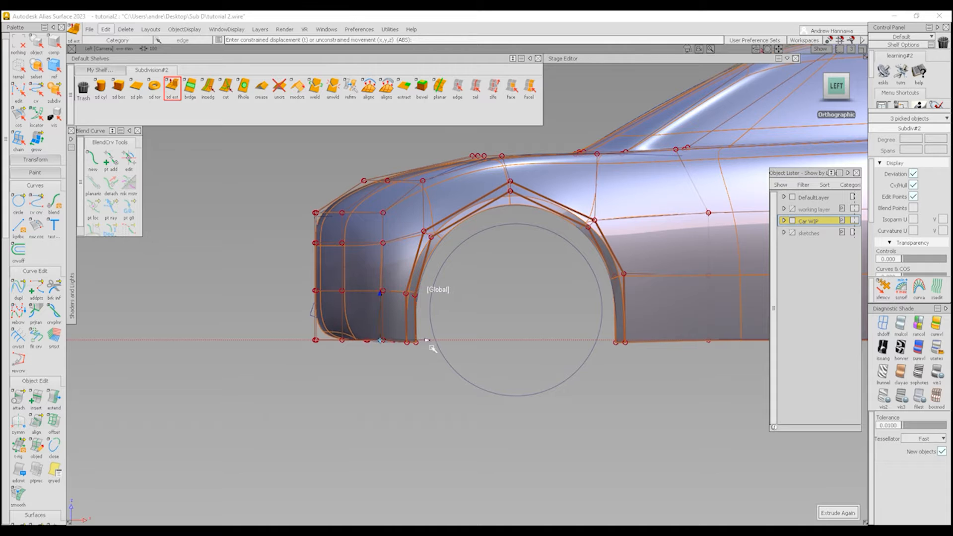
Step: Bridge the gap between the side edge of the bumper's underside extrusion and the front wheel well
alt+shift+drag(438, 351, 487, 335)
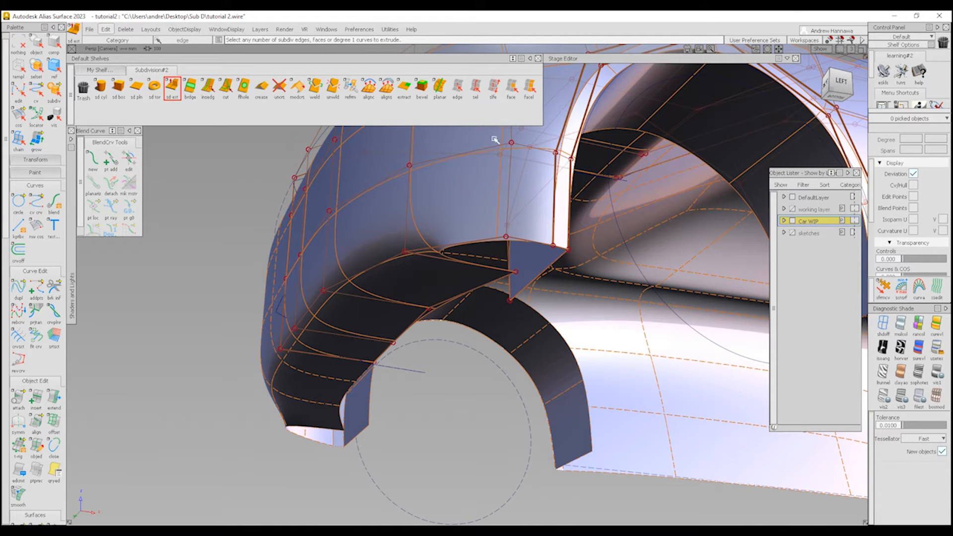
click(457, 88)
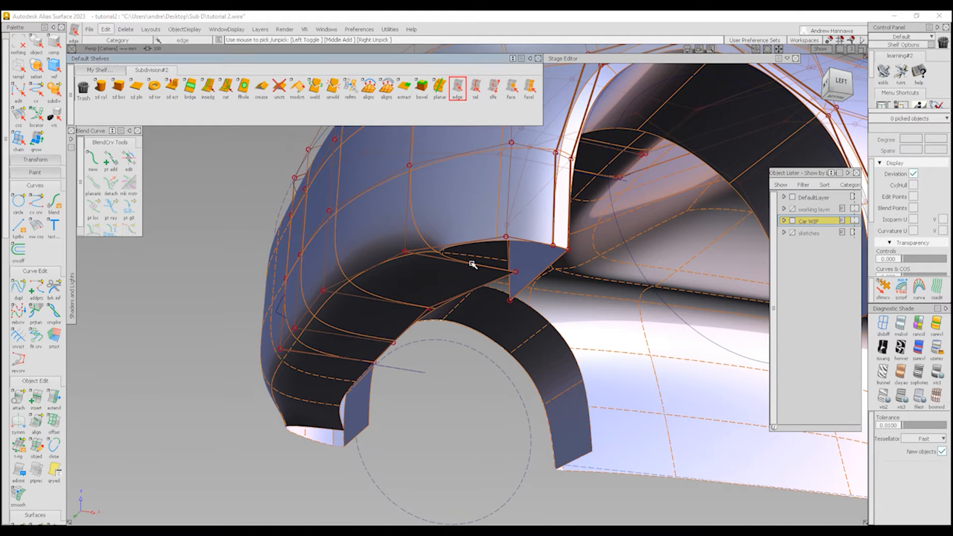
click(472, 264)
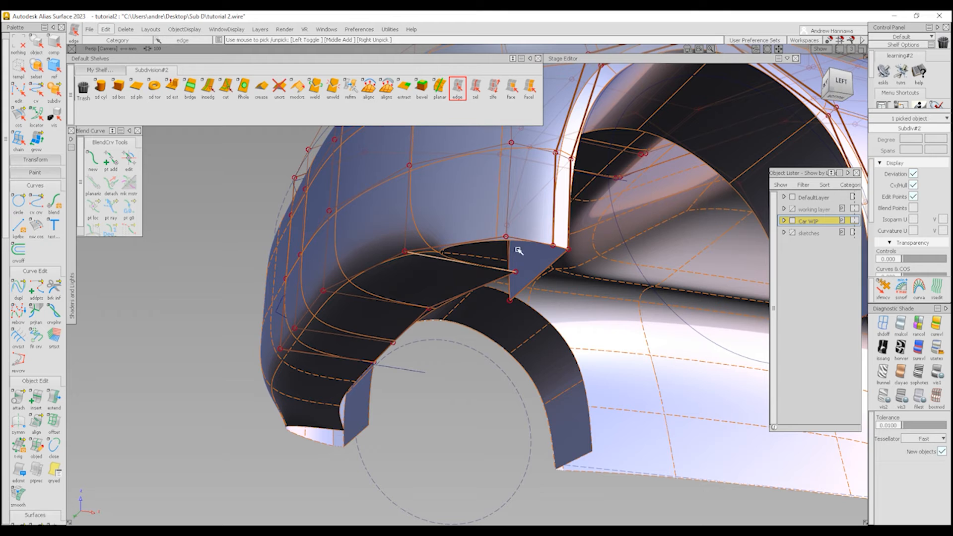
click(189, 90)
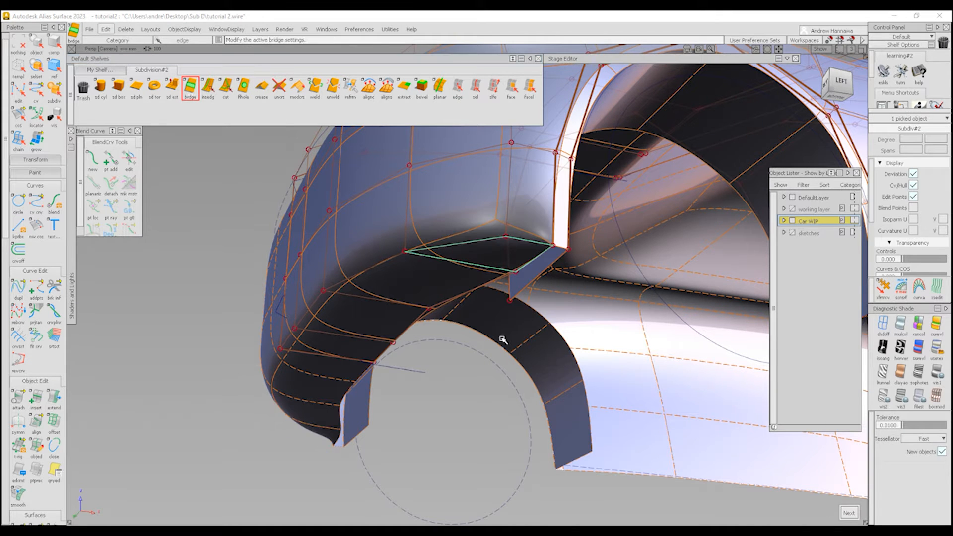
alt+shift+drag(534, 265, 590, 246)
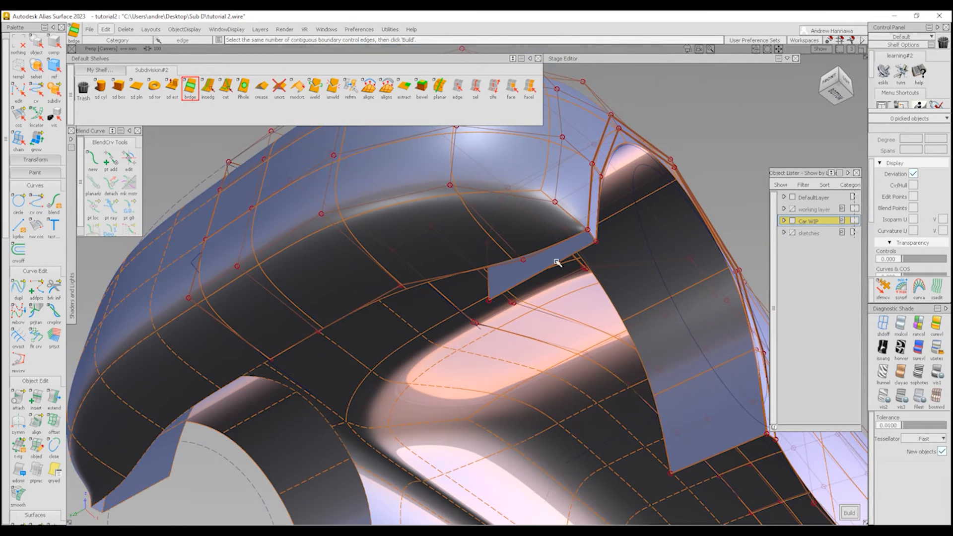
Step: Extrude the four rear boundary edges of the front underbody slightly rearward to add a narrow strip
alt+shift+drag(468, 266, 501, 275)
click(457, 88)
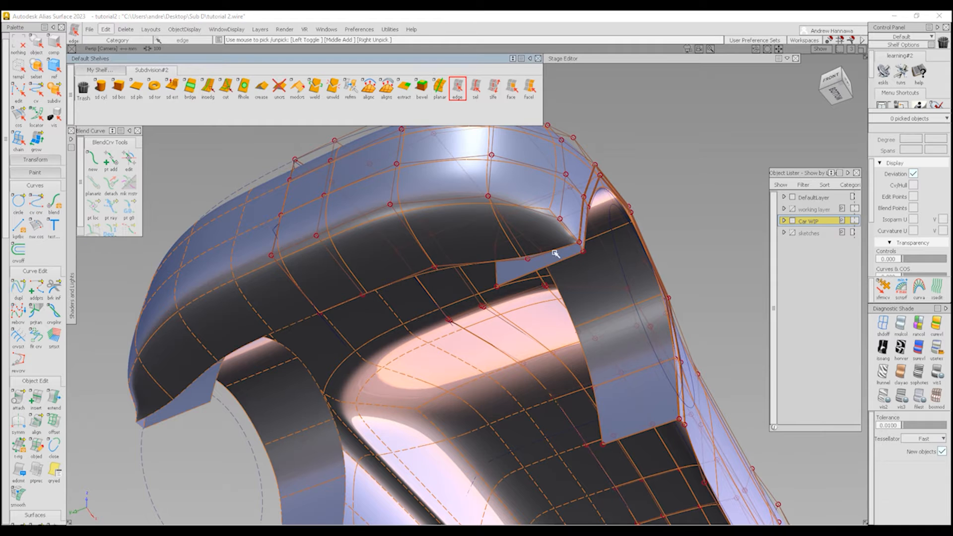
click(371, 281)
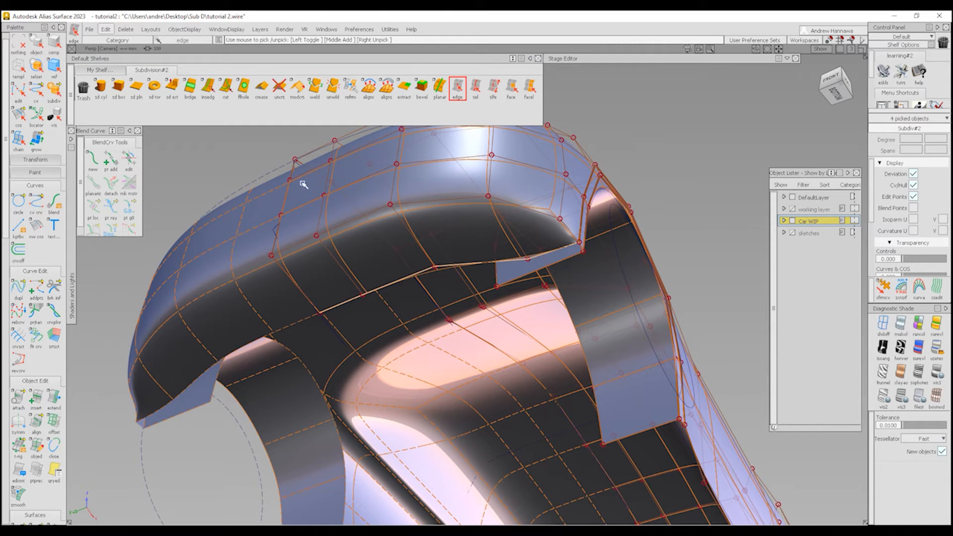
click(173, 89)
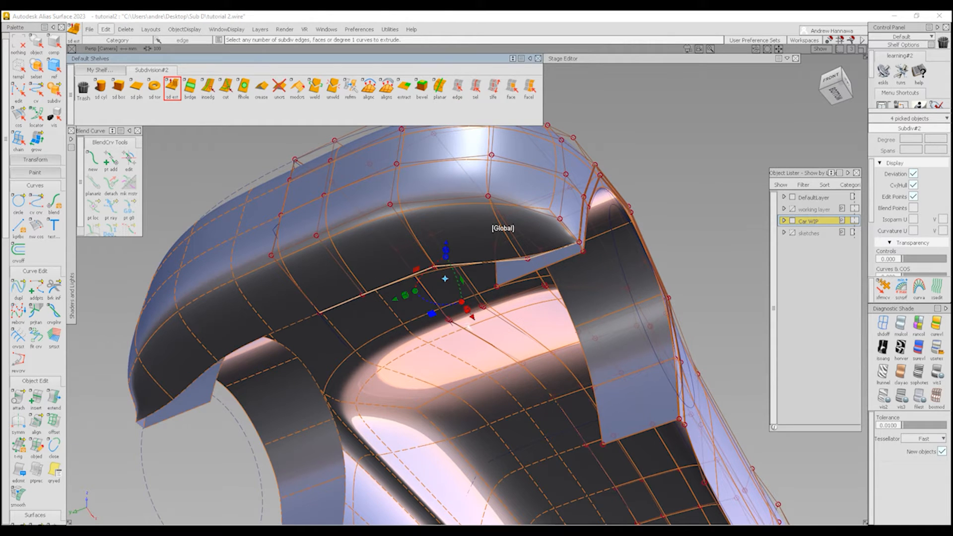
drag(472, 317, 480, 326)
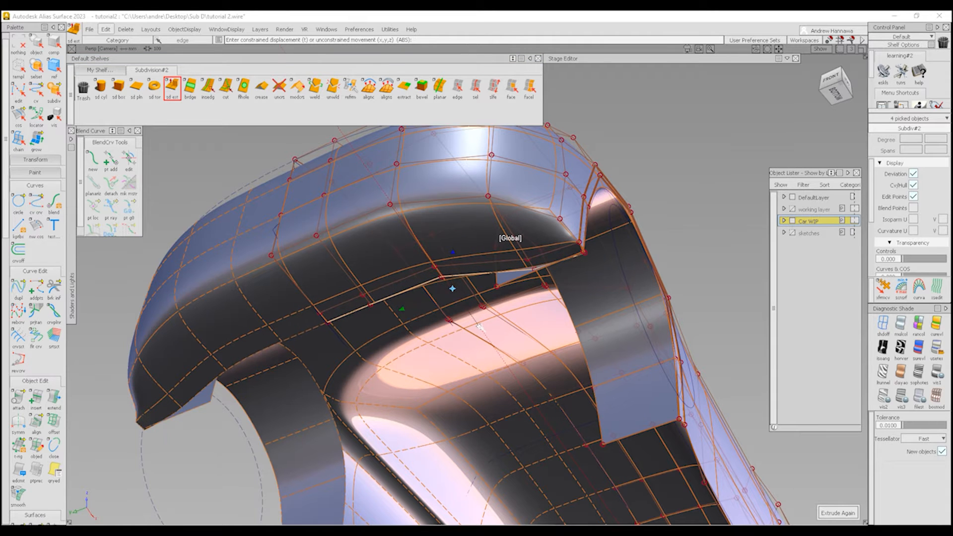
Step: Slide the two CVs at the outer end of the new underbody strip onto the end of the wheel well bridge
ctrl+shift+drag(544, 326, 536, 273)
scroll(539, 275, up, 4)
click(535, 273)
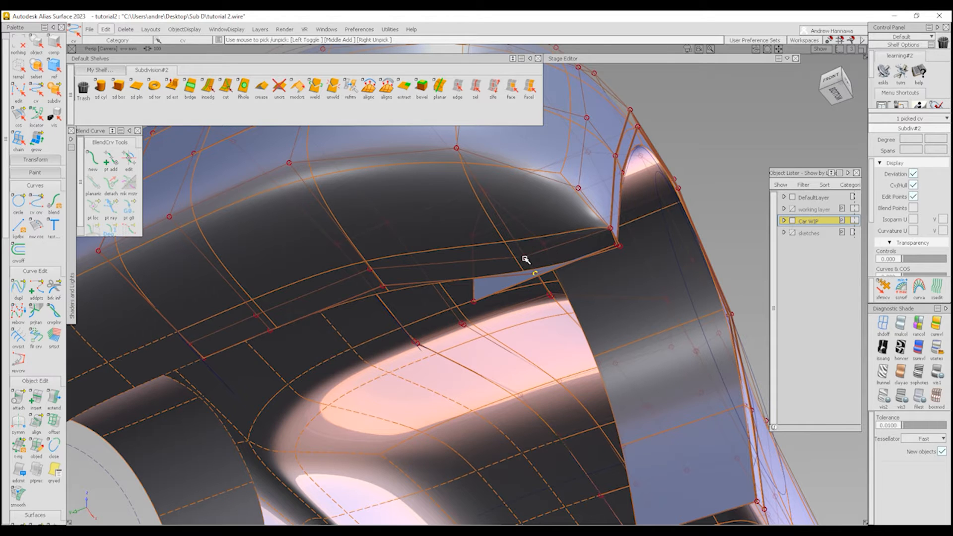
click(883, 288)
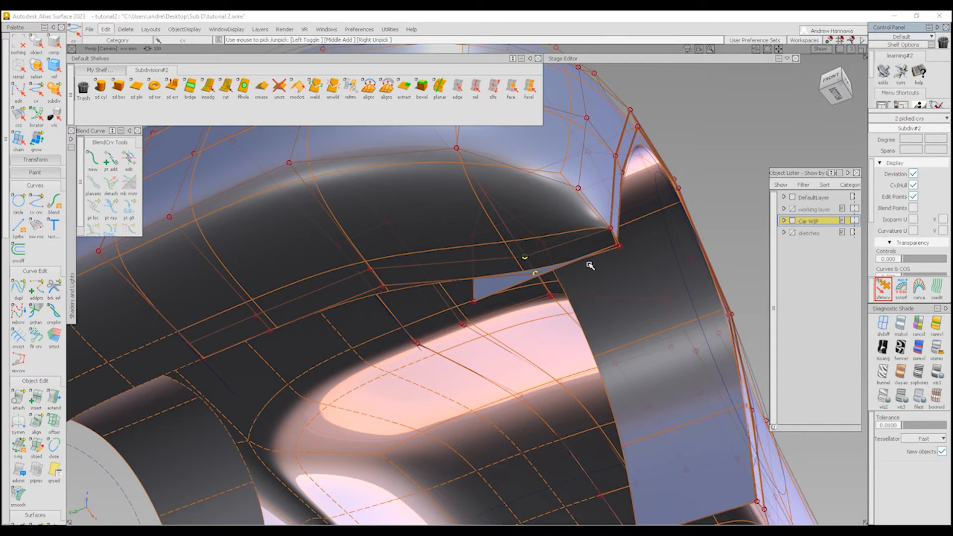
click(593, 261)
drag(594, 251, 116, 454)
ctrl+shift+drag(176, 325, 406, 142)
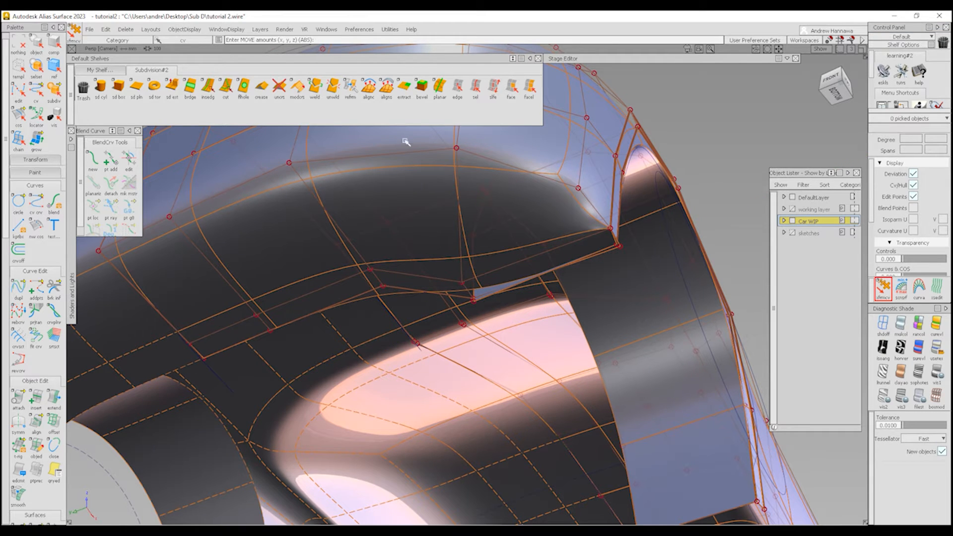
Step: Weld the open vertices where the front underbody meets the wheel well in box mode, and restore the smooth display
click(937, 395)
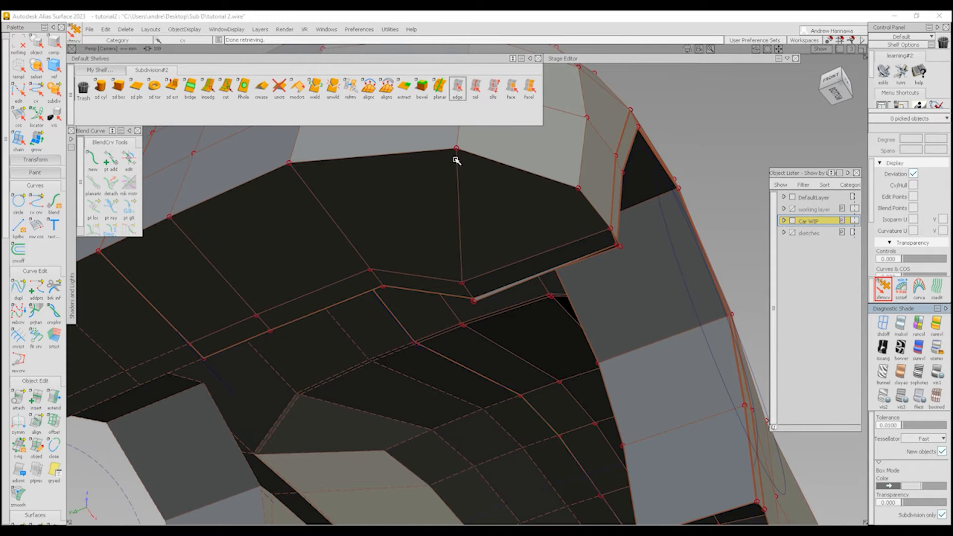
scroll(521, 264, up, 2)
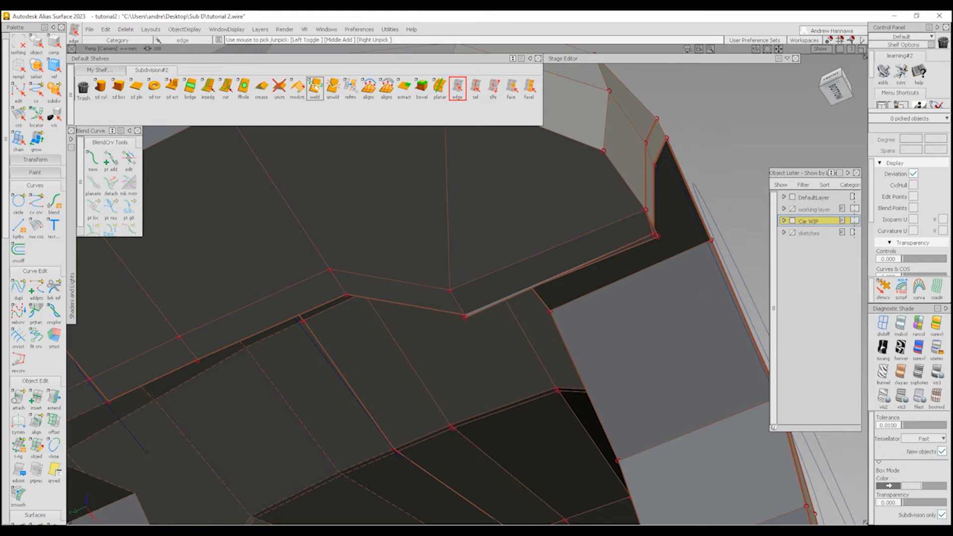
click(315, 87)
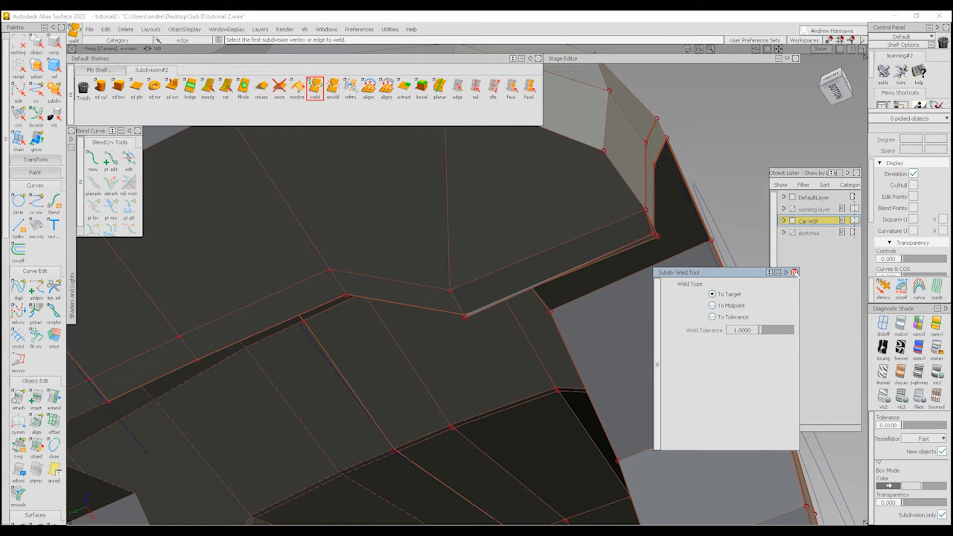
click(794, 272)
alt+shift+right_drag(577, 267, 619, 278)
alt+shift+drag(619, 278, 621, 230)
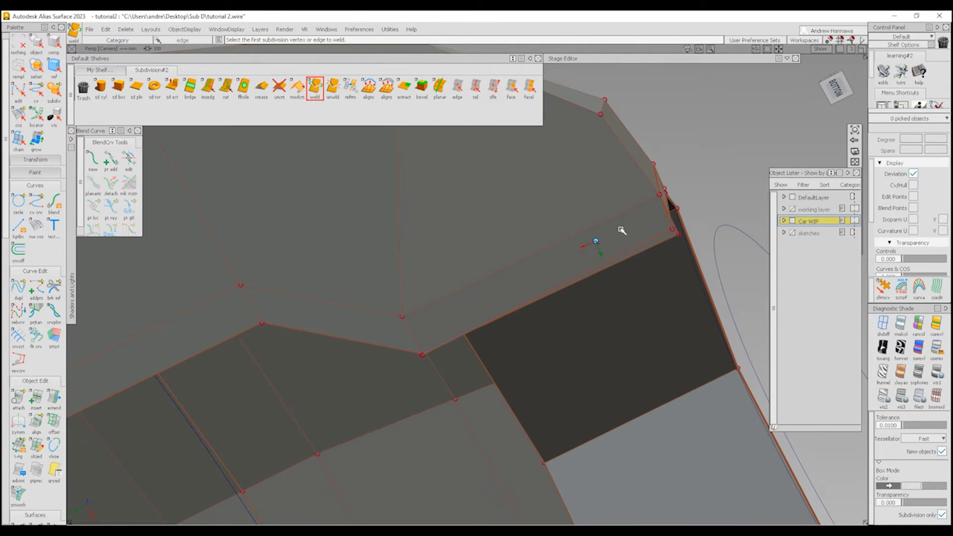
click(664, 238)
click(664, 241)
alt+shift+drag(586, 257, 580, 321)
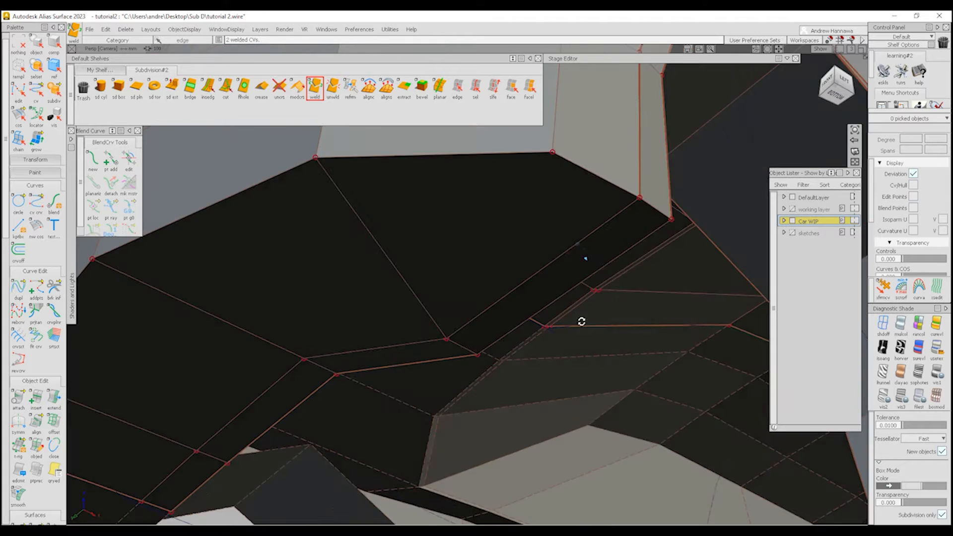
alt+shift+right_drag(581, 321, 596, 276)
alt+shift+drag(596, 275, 545, 289)
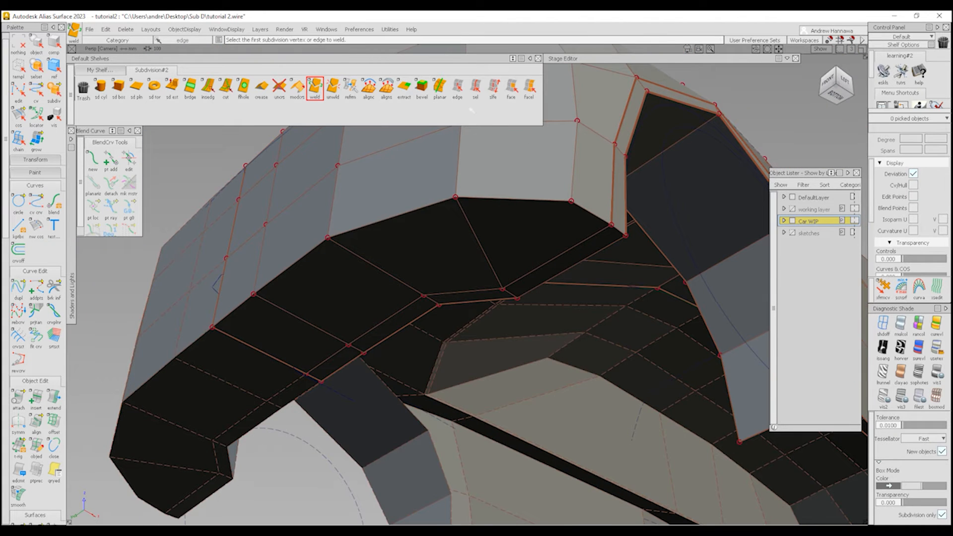
click(457, 87)
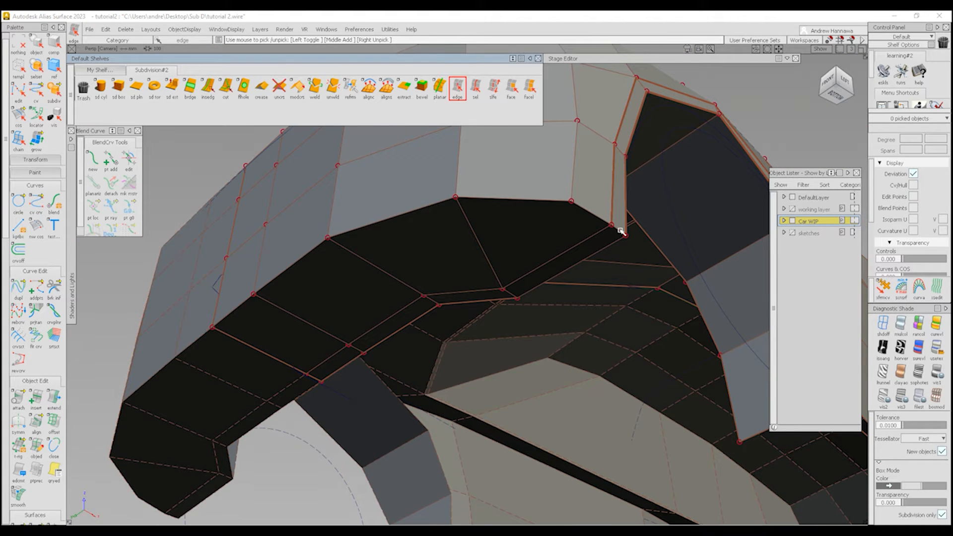
key(ctrl+b)
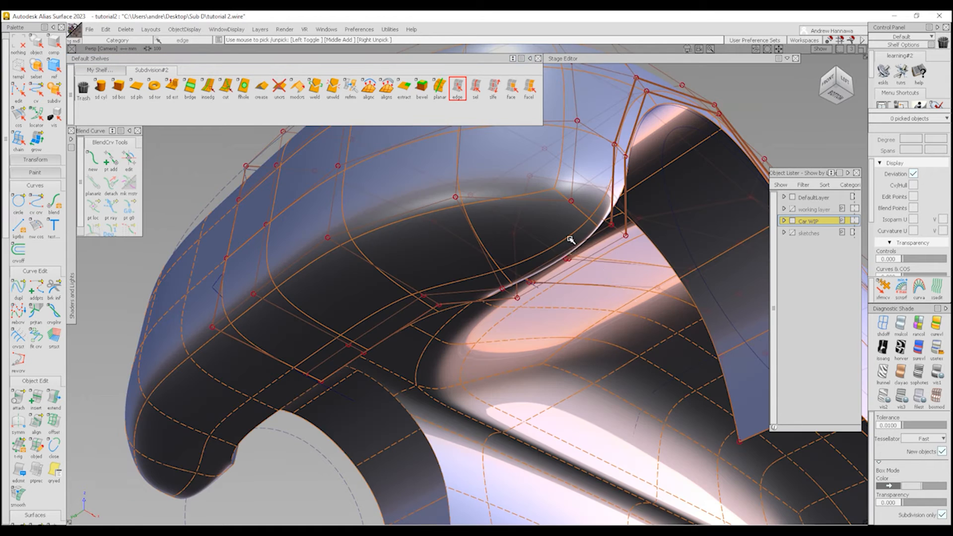
Step: Crease the seven-edge loop running from the front wheel arch lip along the underbody's rear strip
mouse_move(570, 239)
alt+shift+mouse_down()
mouse_move(623, 276)
mouse_move(416, 251)
mouse_move(512, 141)
mouse_move(529, 149)
alt+shift+mouse_up()
ctrl+shift+right_drag(580, 223, 589, 259)
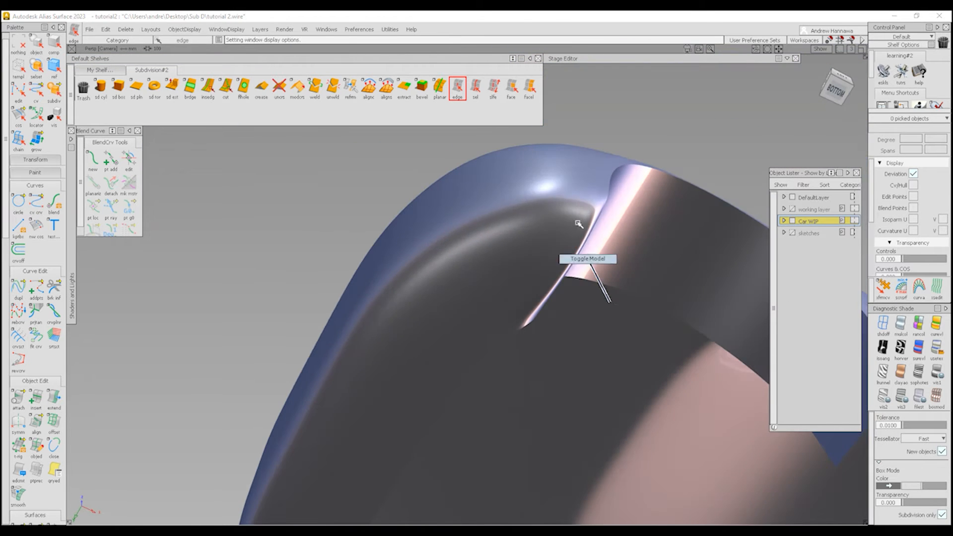
alt+shift+drag(548, 204, 488, 297)
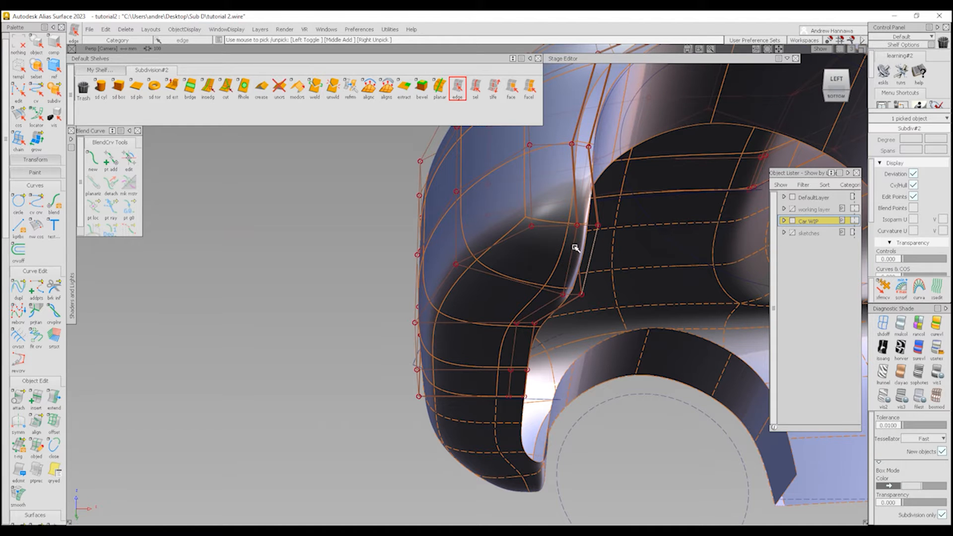
click(475, 88)
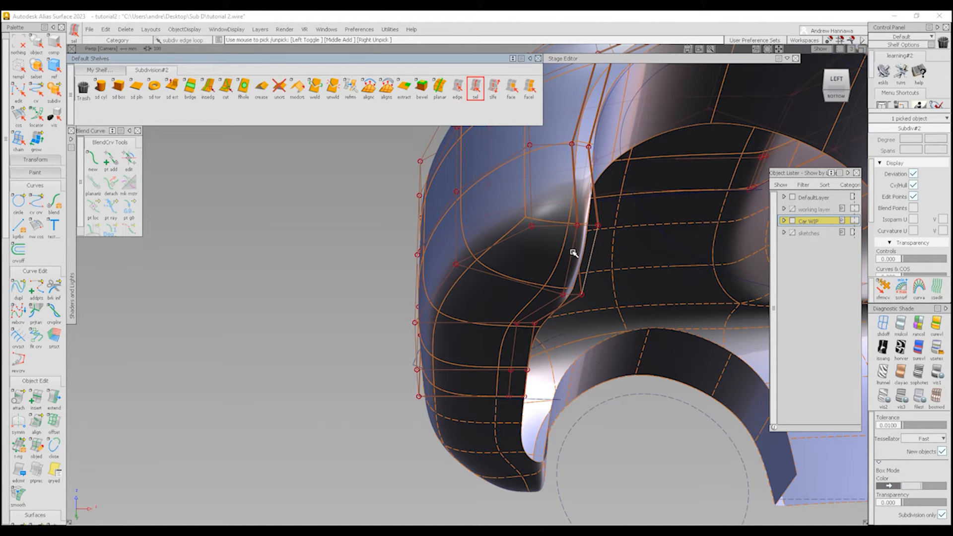
click(574, 253)
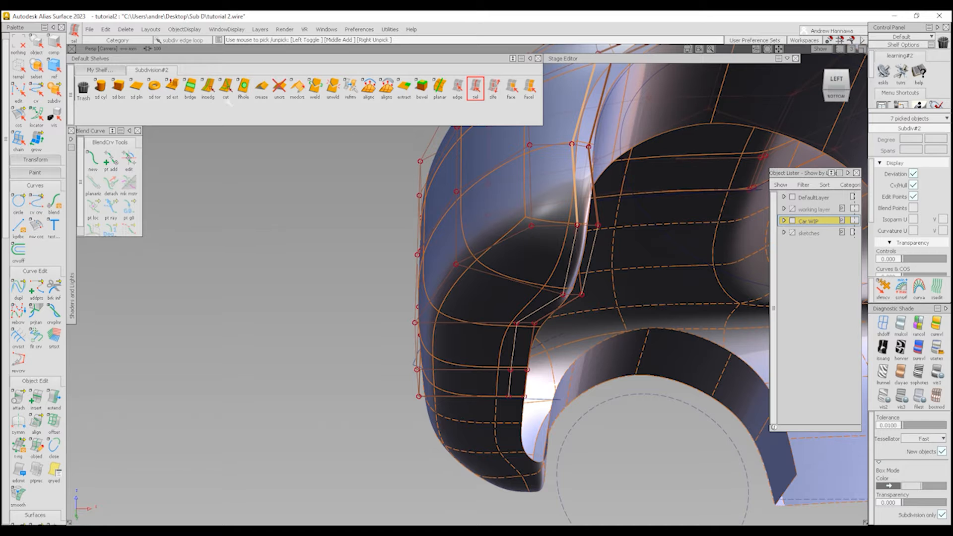
click(262, 89)
Step: Move the lowest front CVs of the bumper up and forward in left view to match the profile curve
alt+shift+drag(522, 196, 557, 316)
alt+shift+right_drag(529, 260, 818, 75)
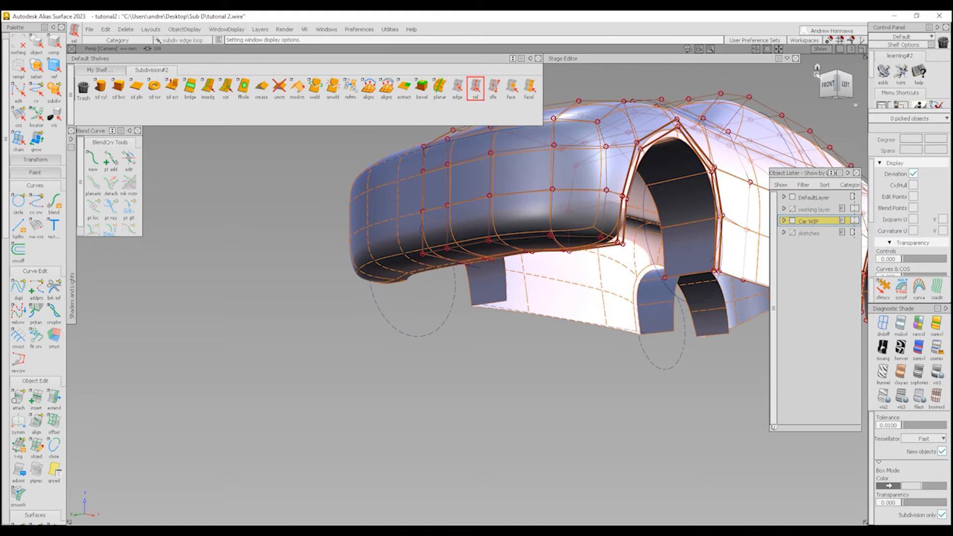
click(844, 84)
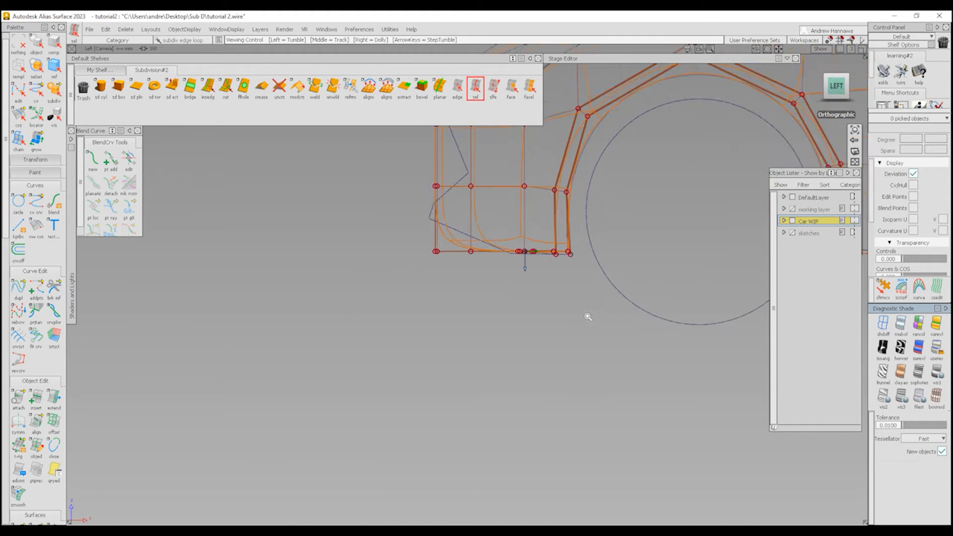
ctrl+shift+drag(507, 320, 471, 302)
drag(415, 257, 433, 297)
ctrl+shift+middle_drag(437, 353, 441, 327)
right_drag(475, 365, 476, 327)
middle_drag(477, 328, 472, 326)
ctrl+shift+drag(462, 385, 460, 336)
ctrl+shift+drag(428, 308, 499, 308)
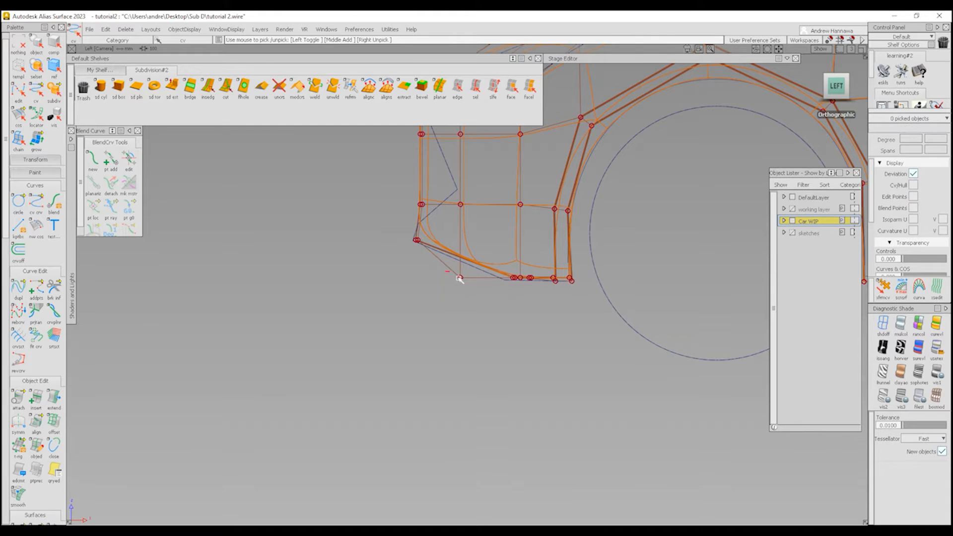
Step: Raise the CV behind the bumper's lower front corner until it follows the sloped underside of the profile curve
click(460, 278)
ctrl+shift+middle_drag(478, 343, 486, 303)
right_drag(486, 304, 492, 281)
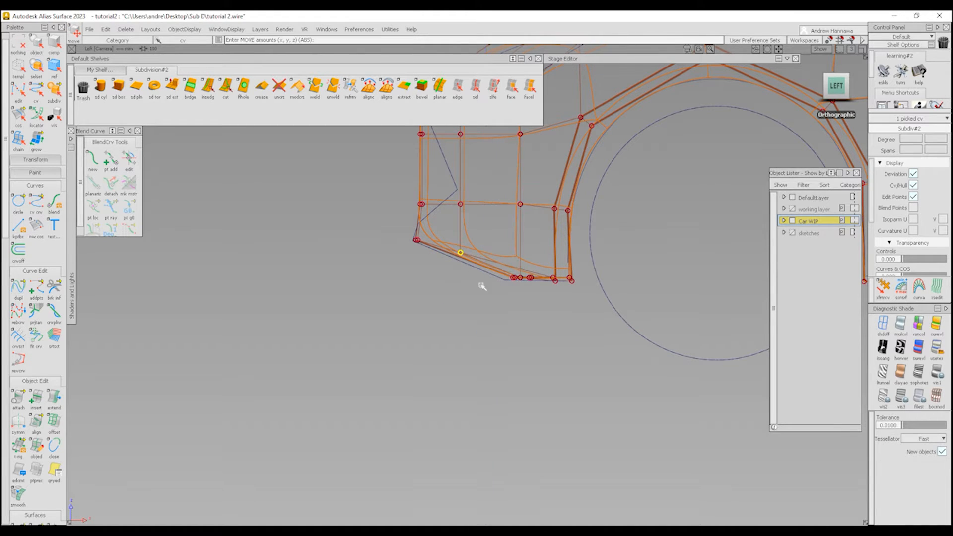
ctrl+shift+drag(421, 376, 417, 322)
Step: Move the front CVs of the bumper row just above the lower edge slightly forward in left view
ctrl+shift+drag(364, 230, 443, 221)
drag(410, 186, 488, 221)
ctrl+shift+middle_drag(486, 253, 502, 237)
middle_drag(501, 236, 466, 227)
ctrl+shift+drag(468, 351, 468, 314)
Step: Select the six CVs along the front underbody's rear edge and check how they line up with the bumper
alt+shift+right_drag(521, 285, 476, 293)
alt+shift+middle_drag(476, 293, 431, 330)
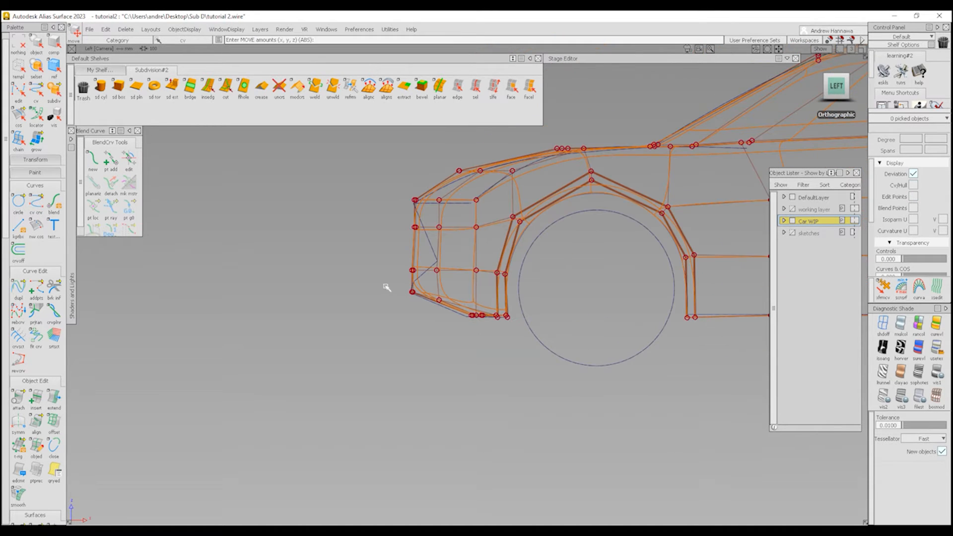
alt+shift+drag(421, 273, 511, 276)
alt+shift+right_drag(590, 287, 540, 305)
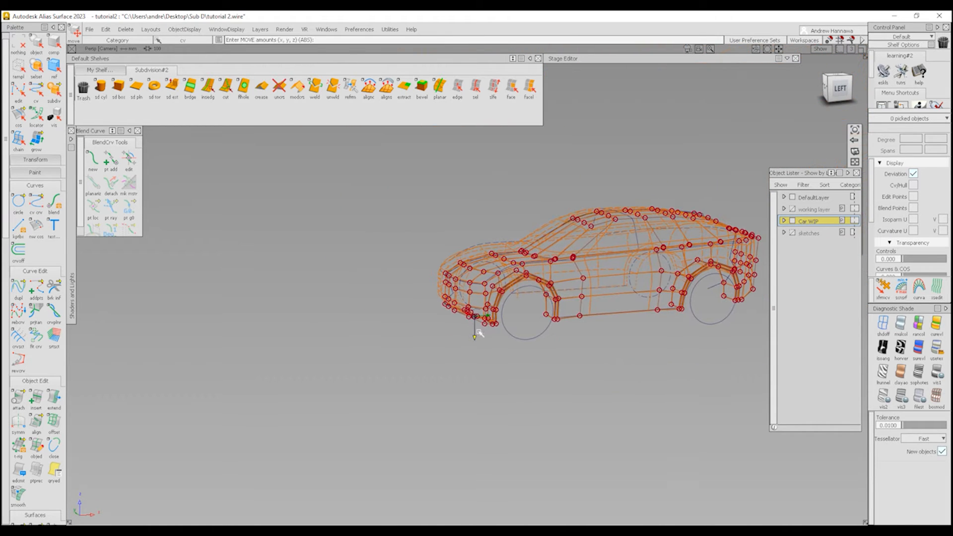
alt+shift+right_drag(422, 328, 450, 327)
alt+shift+drag(450, 327, 454, 286)
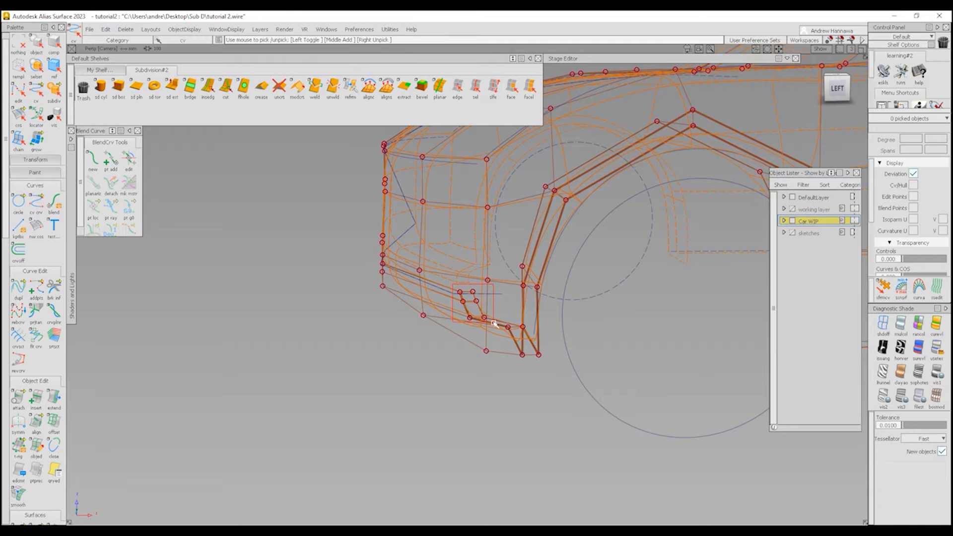
drag(494, 322, 495, 324)
ctrl+shift+drag(496, 324, 526, 306)
alt+shift+drag(532, 370, 576, 360)
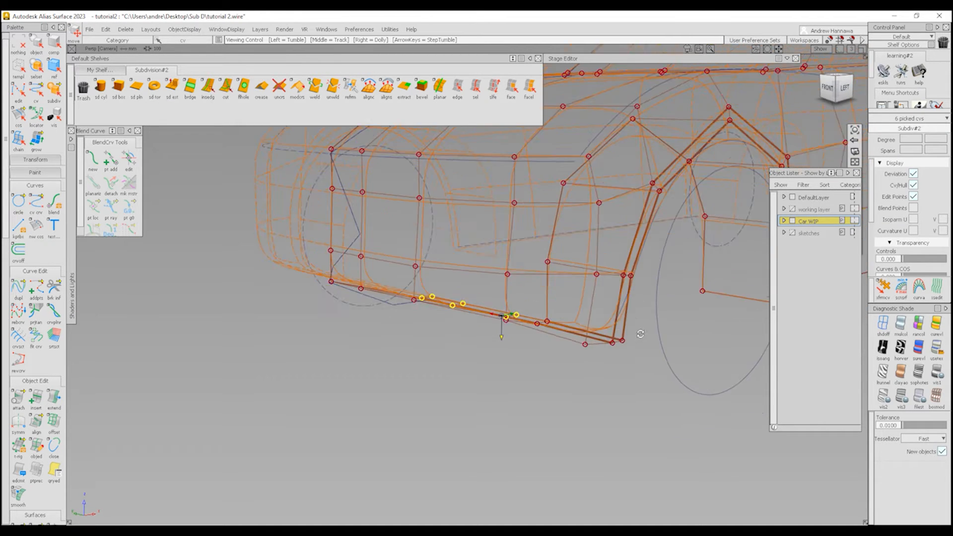
alt+shift+right_drag(576, 359, 642, 325)
alt+shift+middle_drag(642, 326, 558, 340)
Step: Examine the whole shaded car body from the front, side and rear
ctrl+shift+right_drag(404, 351, 440, 310)
ctrl+shift+right_drag(441, 420, 415, 386)
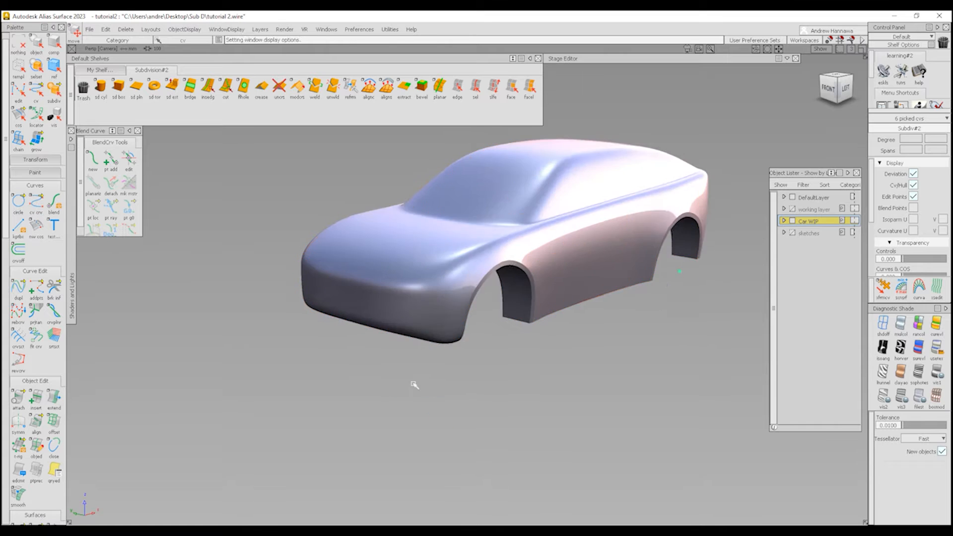
mouse_move(415, 385)
alt+shift+mouse_down()
mouse_move(266, 327)
mouse_move(263, 342)
alt+shift+mouse_up()
alt+shift+right_drag(508, 345, 470, 333)
alt+shift+middle_drag(470, 333, 381, 349)
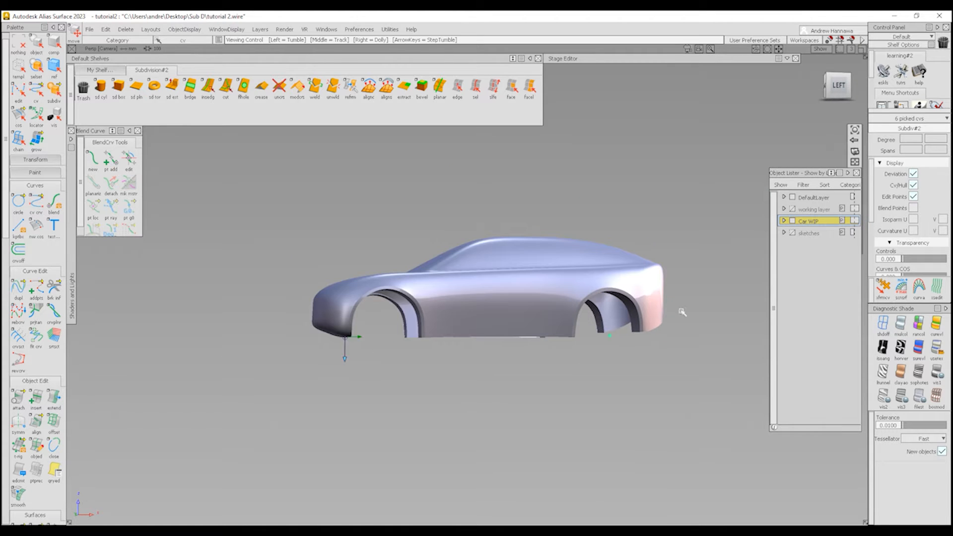
alt+shift+click(652, 312)
alt+shift+right_drag(658, 335, 730, 342)
alt+shift+drag(730, 343, 643, 410)
ctrl+shift+right_drag(642, 408, 615, 371)
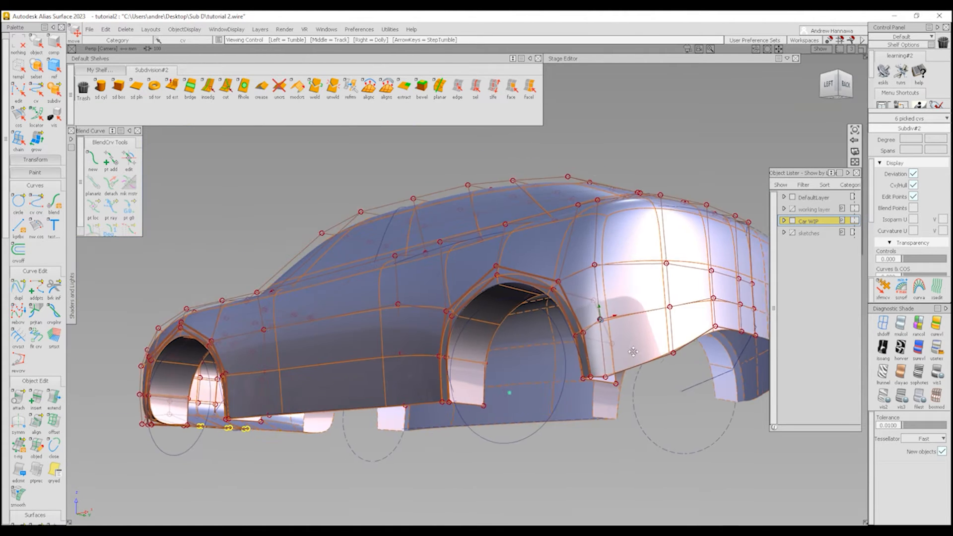
Step: Extrude the four lower edges of the rear bumper inward to start the rear underbody
alt+shift+drag(605, 367, 502, 293)
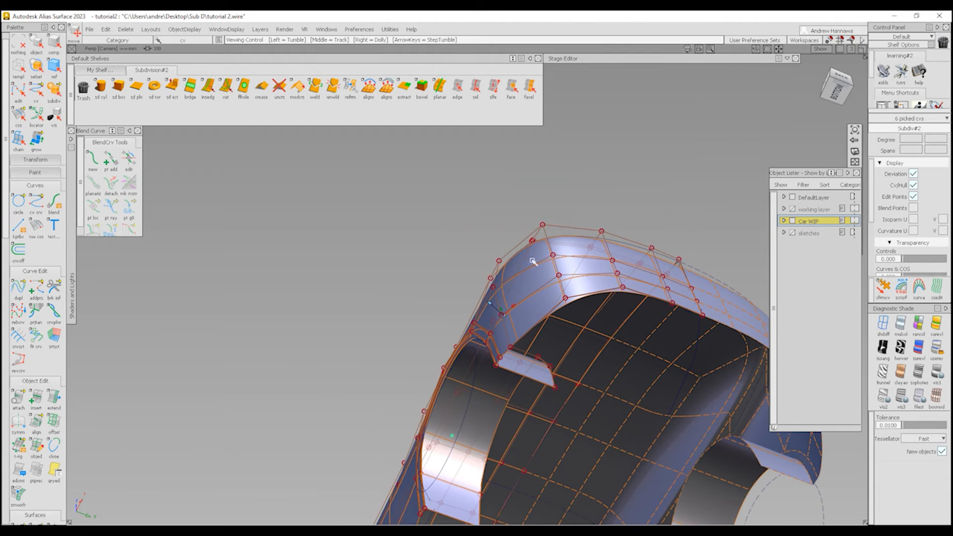
click(457, 89)
click(651, 310)
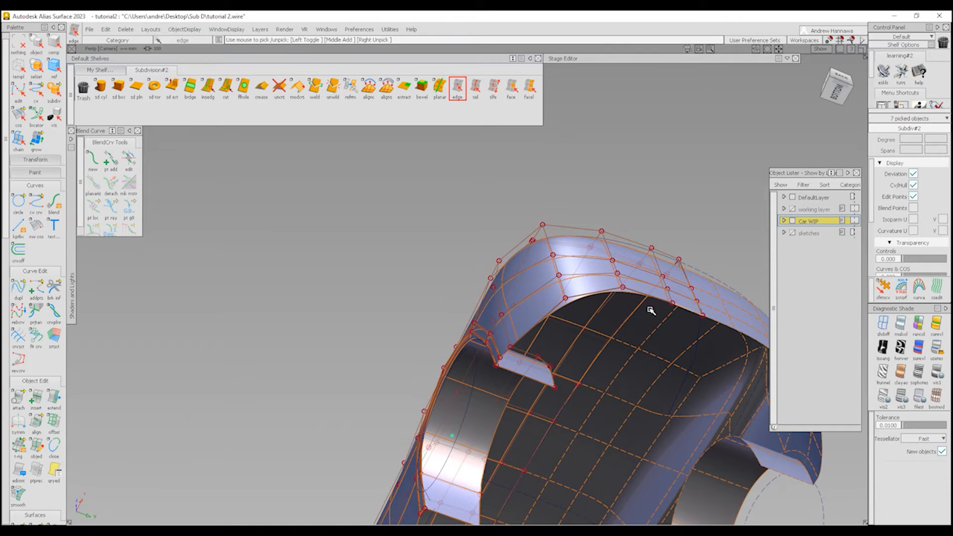
click(599, 292)
alt+shift+drag(450, 319, 583, 271)
alt+shift+drag(550, 326, 442, 282)
click(536, 328)
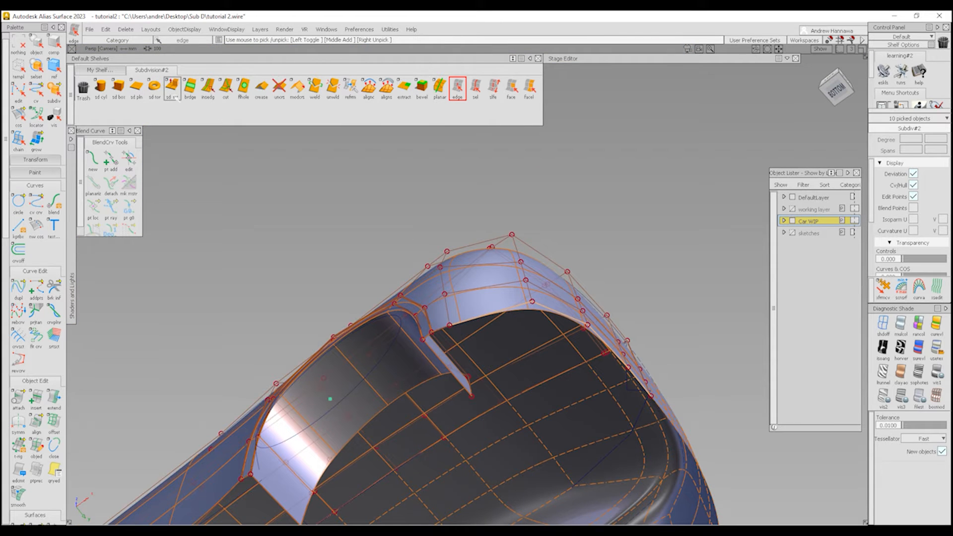
click(173, 90)
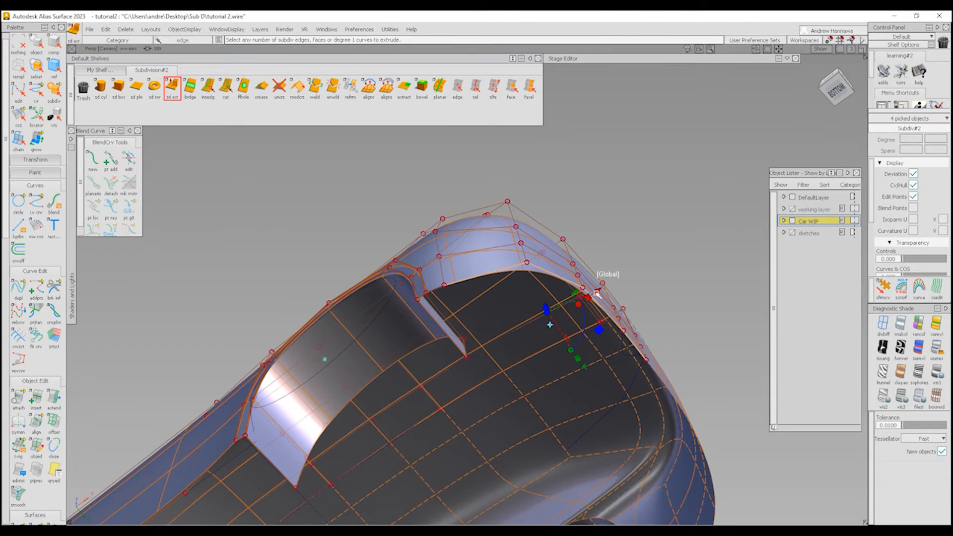
drag(597, 293, 577, 307)
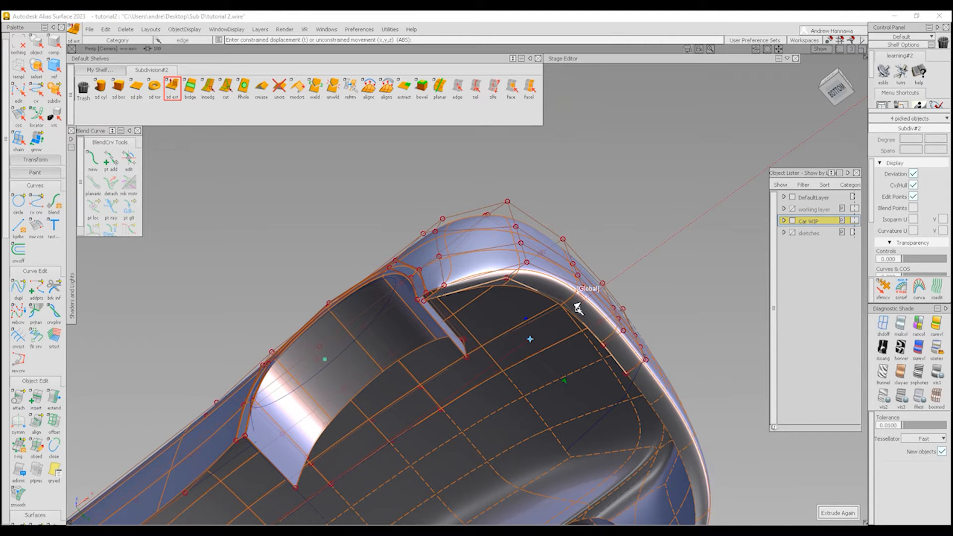
Step: Move the extruded rear underbody edge forward to the back of the rear wheel well in left view
click(830, 78)
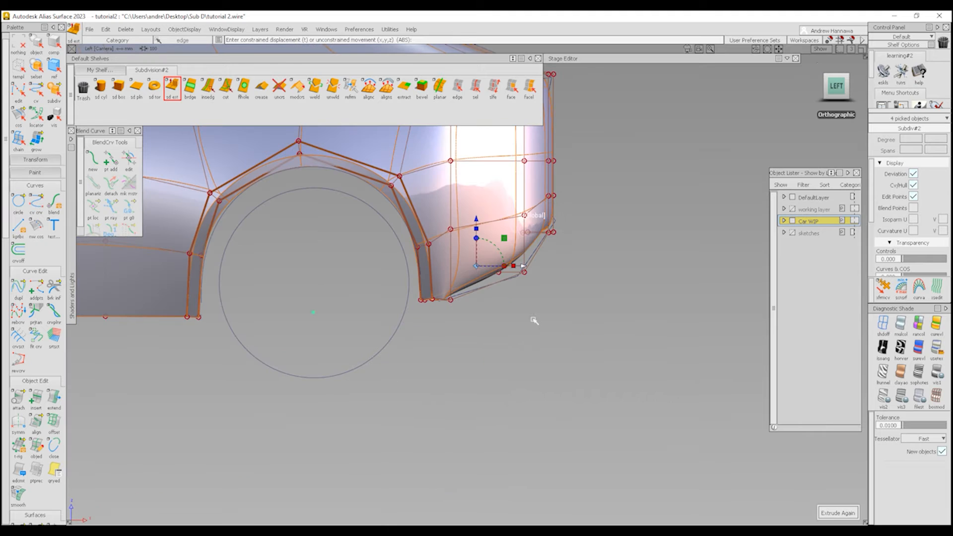
ctrl+shift+middle_drag(576, 328, 578, 284)
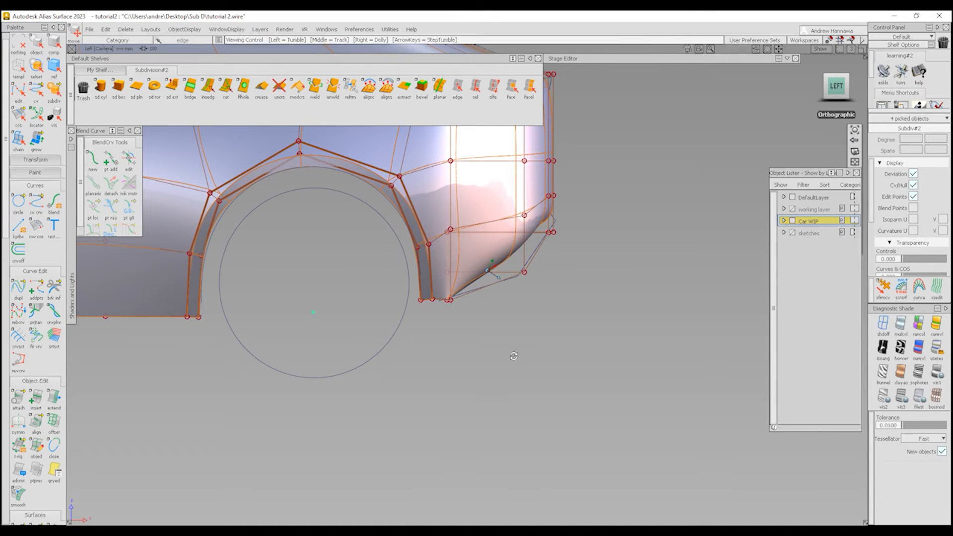
alt+shift+drag(512, 356, 619, 346)
alt+shift+right_drag(422, 283, 459, 348)
mouse_move(459, 347)
alt+shift+mouse_down()
mouse_move(446, 270)
mouse_move(448, 385)
mouse_move(451, 346)
alt+shift+mouse_up()
Step: Insert an edge through the middle of the extruded rear underbody strip and show the body in box mode
click(208, 88)
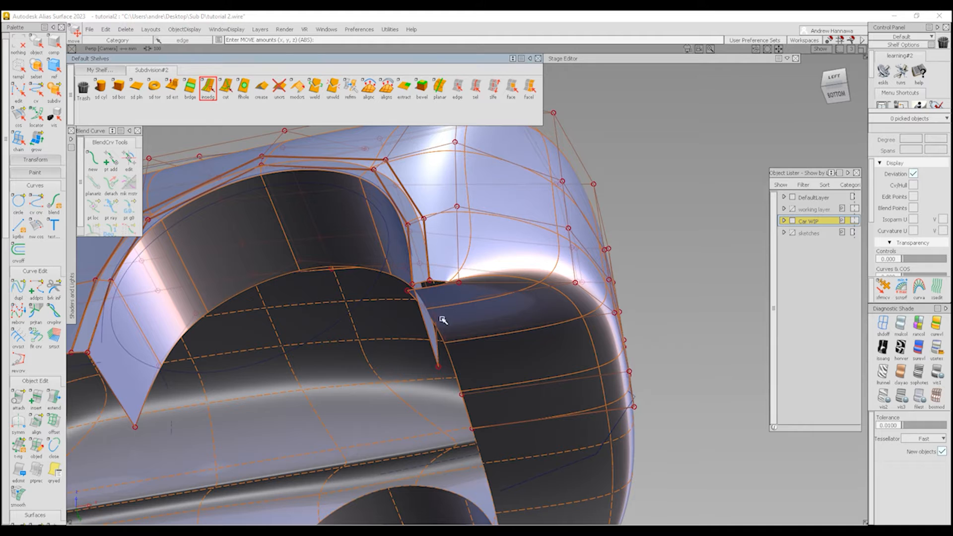
drag(476, 395, 518, 388)
click(932, 403)
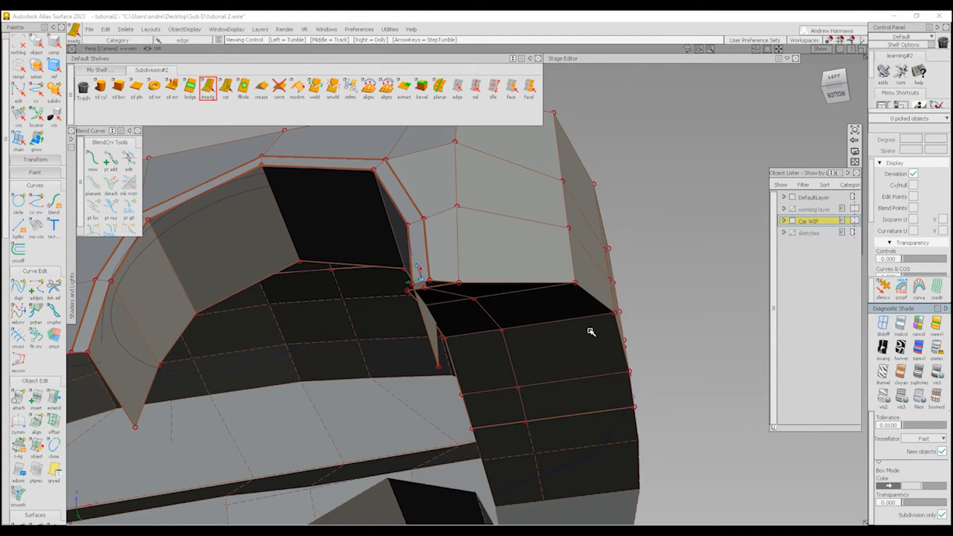
alt+shift+drag(436, 274, 464, 239)
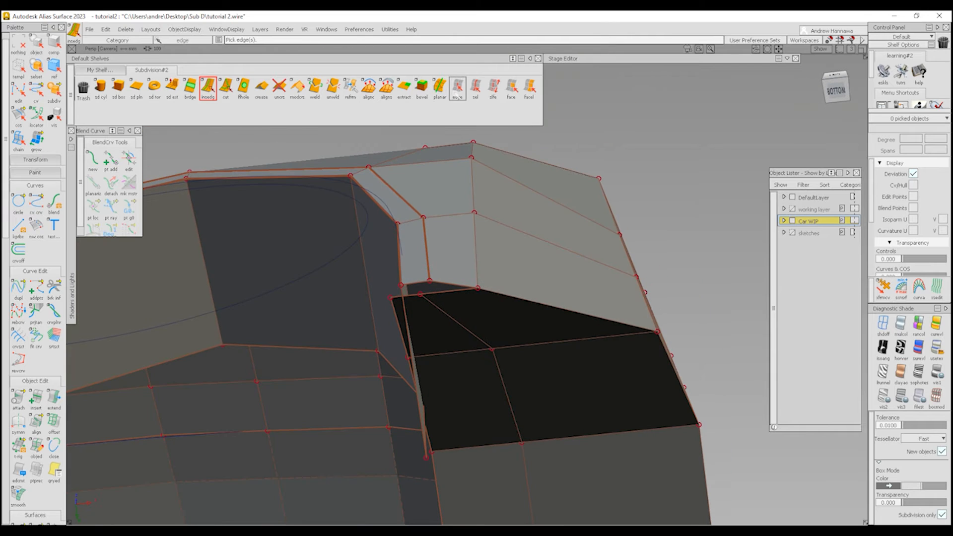
Step: Weld the underbody strip's two outer end CVs to the lower corners of the rear wheel arch lip
click(317, 89)
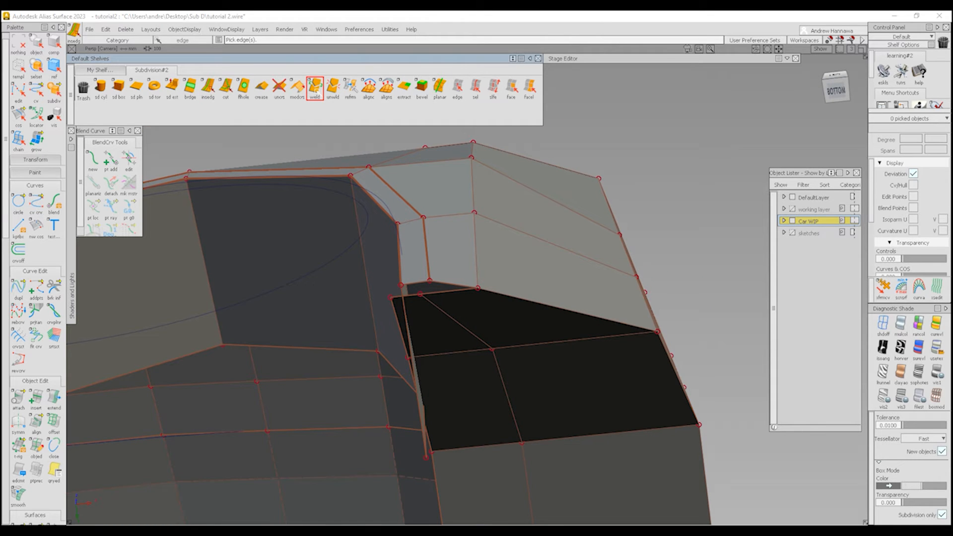
click(448, 292)
click(439, 285)
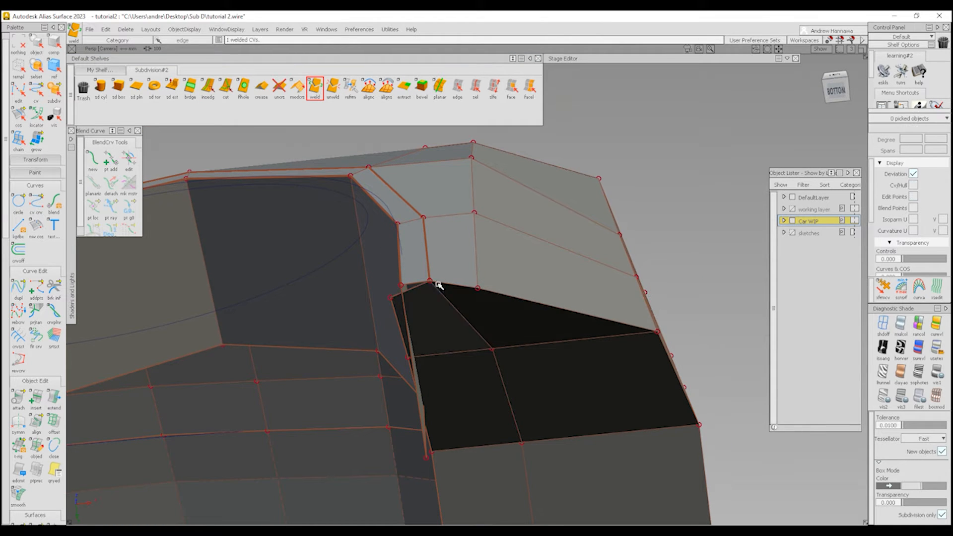
click(411, 290)
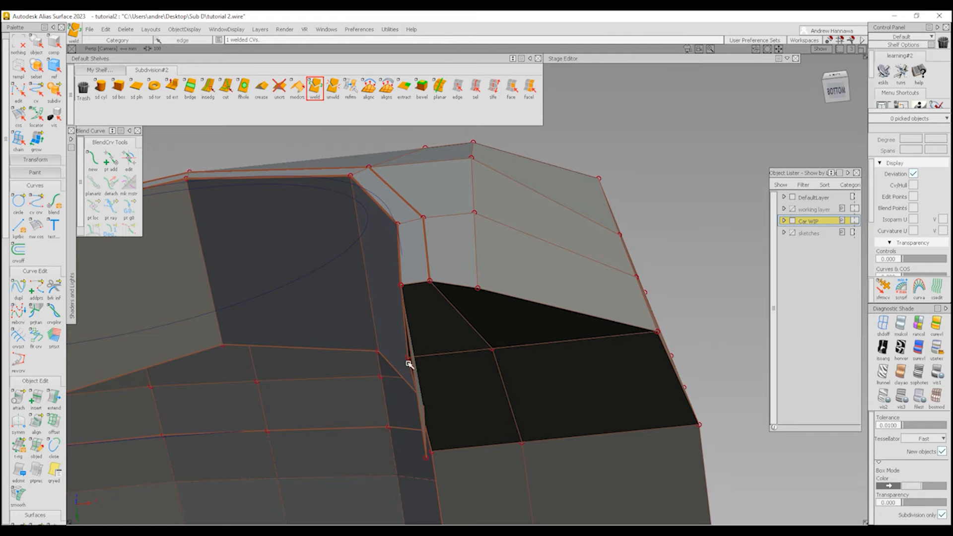
Step: Slide the four outer CVs of the underbody's front and middle rows inward, away from the wheel arch lip
alt+shift+drag(403, 340, 574, 340)
ctrl+shift+drag(356, 376, 376, 354)
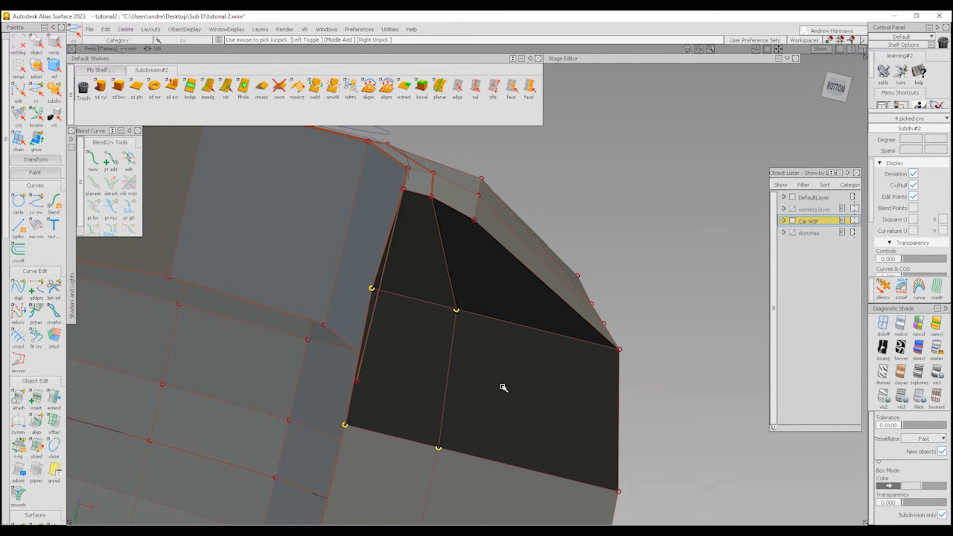
click(884, 291)
ctrl+shift+drag(502, 343, 500, 318)
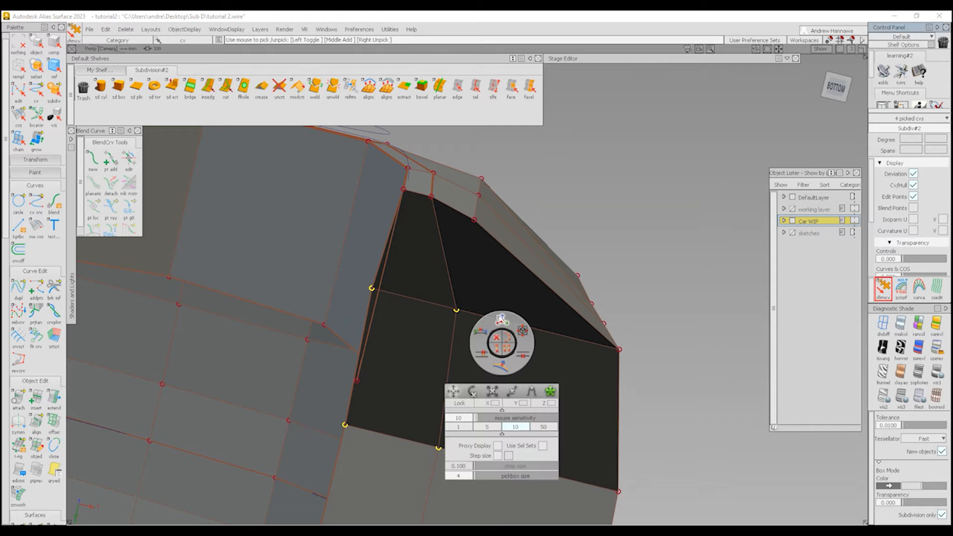
middle_drag(642, 245, 599, 416)
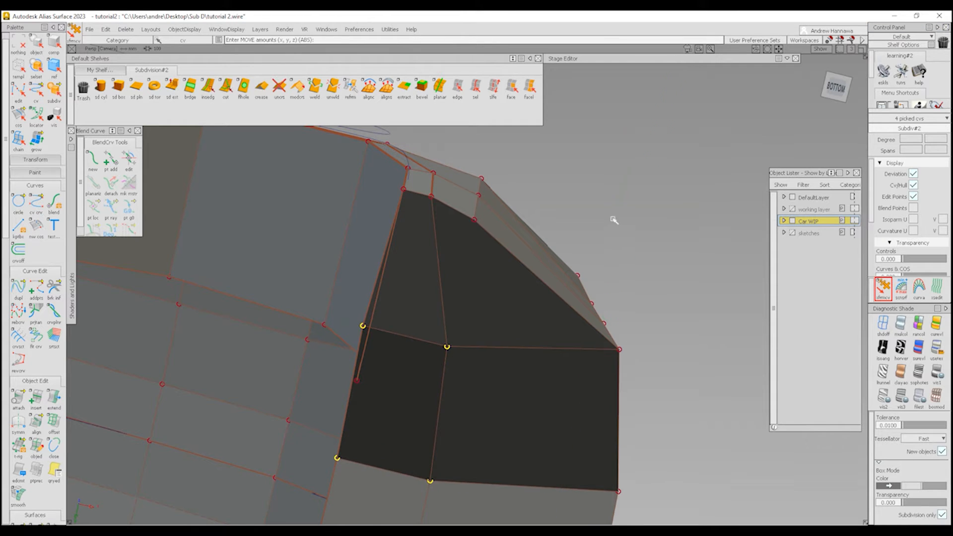
middle_drag(614, 220, 599, 306)
ctrl+shift+drag(462, 287, 468, 159)
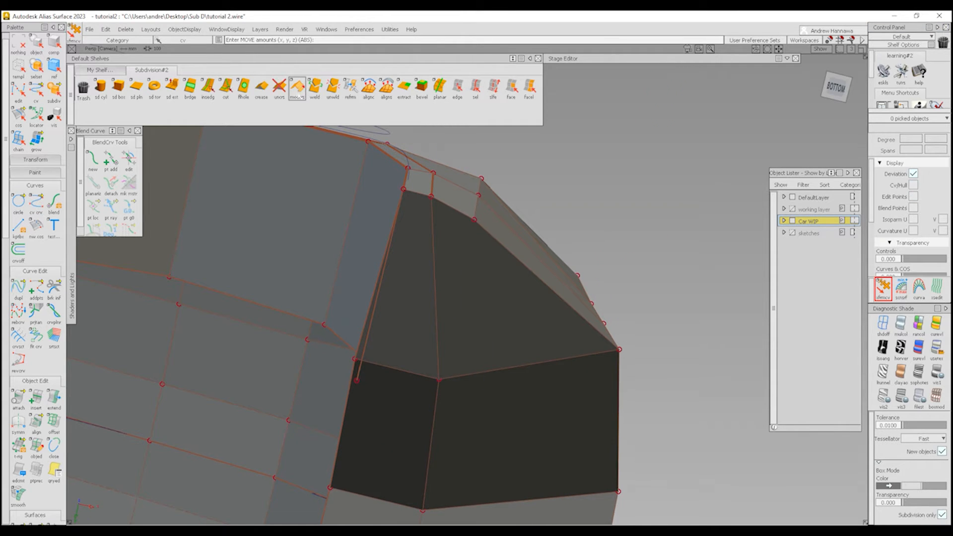
Step: Weld the underbody's outer front-edge CV to the adjacent lower edge of the rear wheel well
click(314, 88)
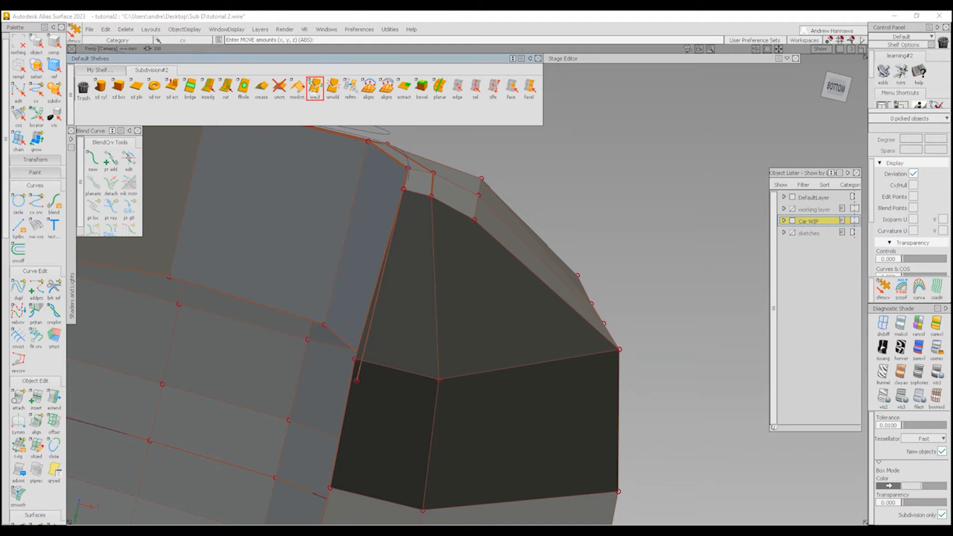
click(368, 315)
alt+shift+drag(341, 318, 415, 261)
click(367, 295)
Step: Move the four CVs of the underbody's middle row rearward and about 43 units down in left view with shading off
alt+shift+drag(555, 300, 330, 233)
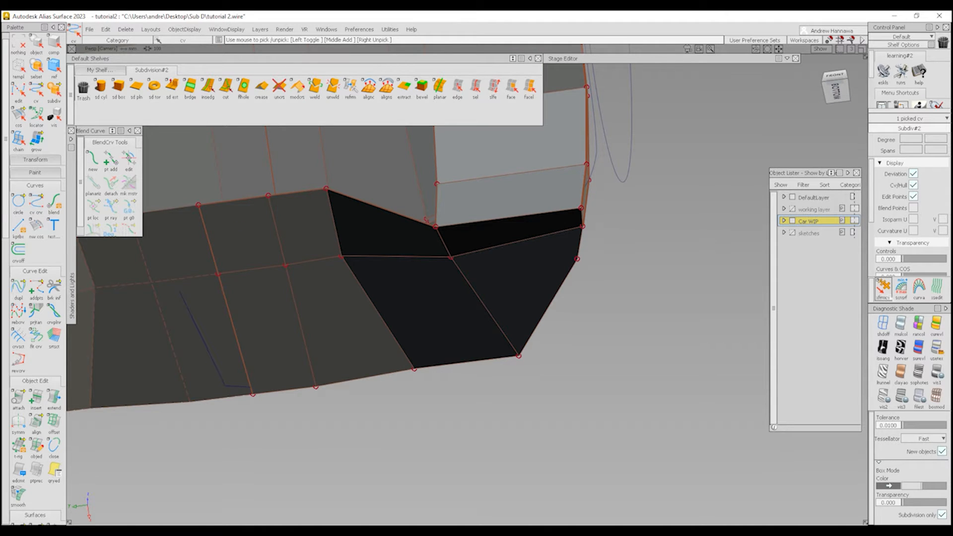
alt+shift+drag(514, 350, 480, 274)
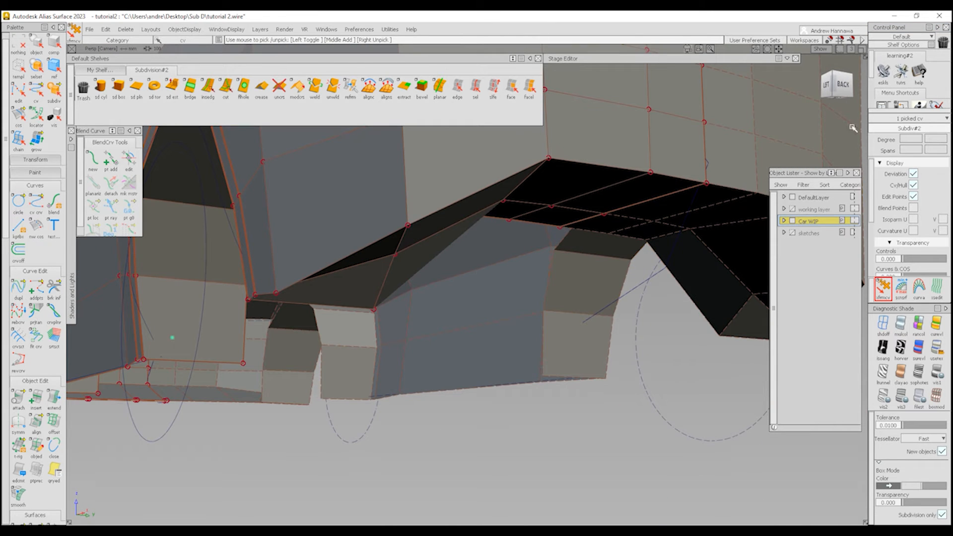
click(503, 203)
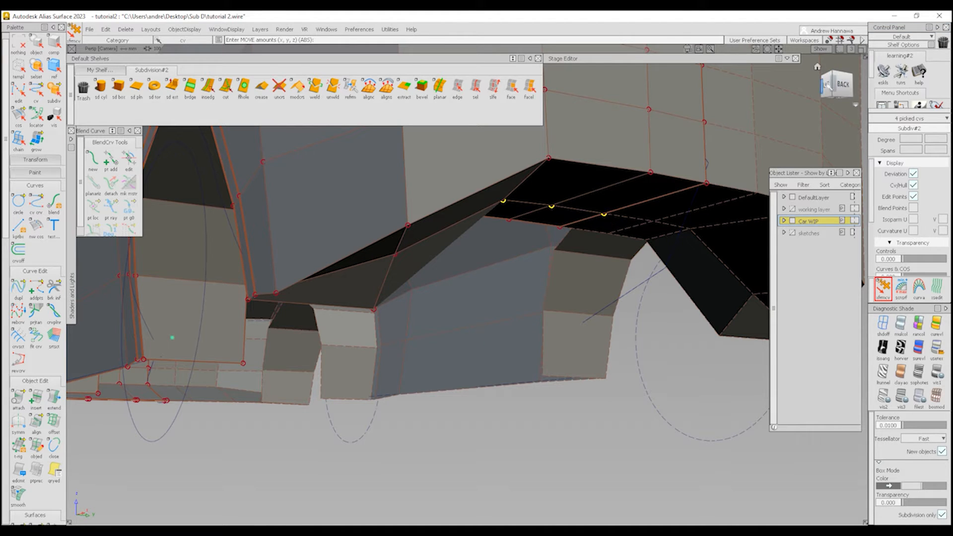
click(826, 84)
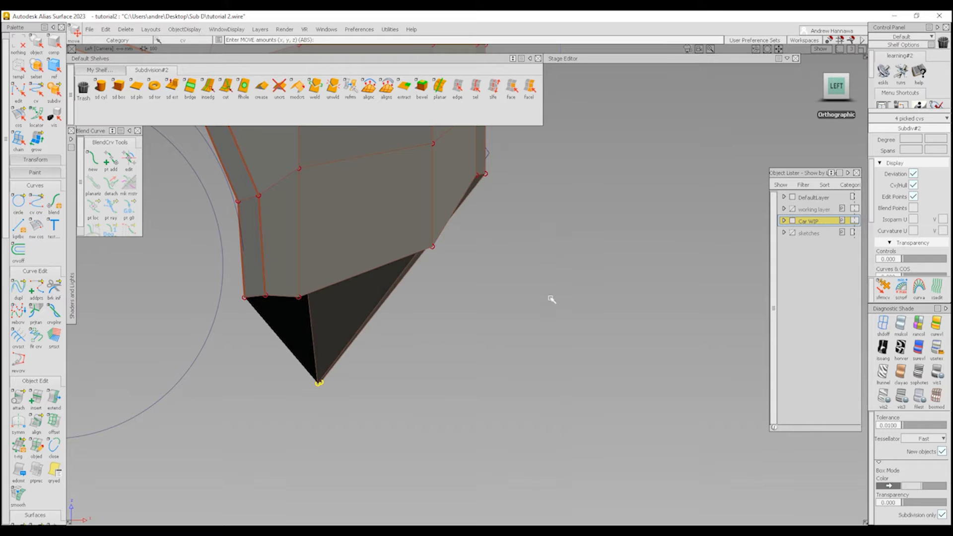
key(ctrl+z)
click(883, 325)
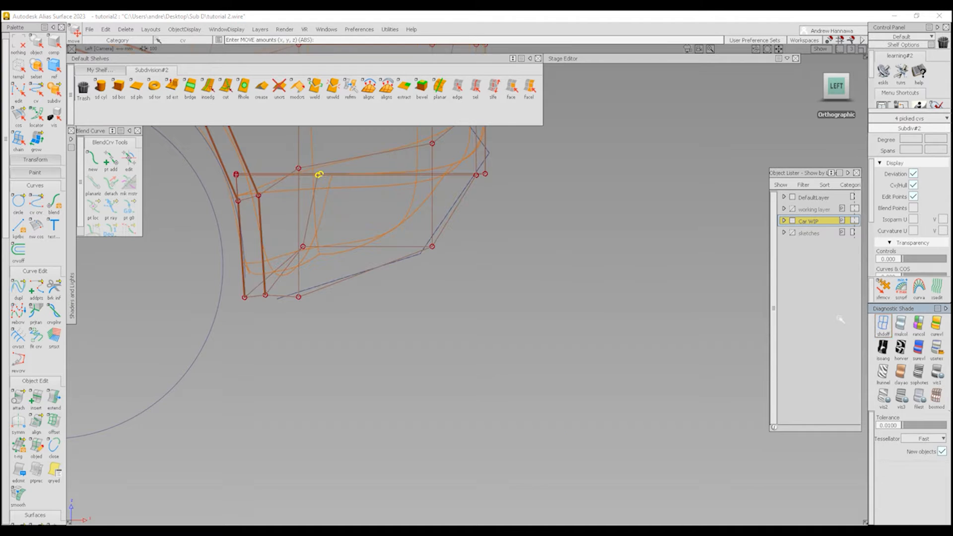
drag(500, 243, 503, 182)
drag(587, 220, 587, 241)
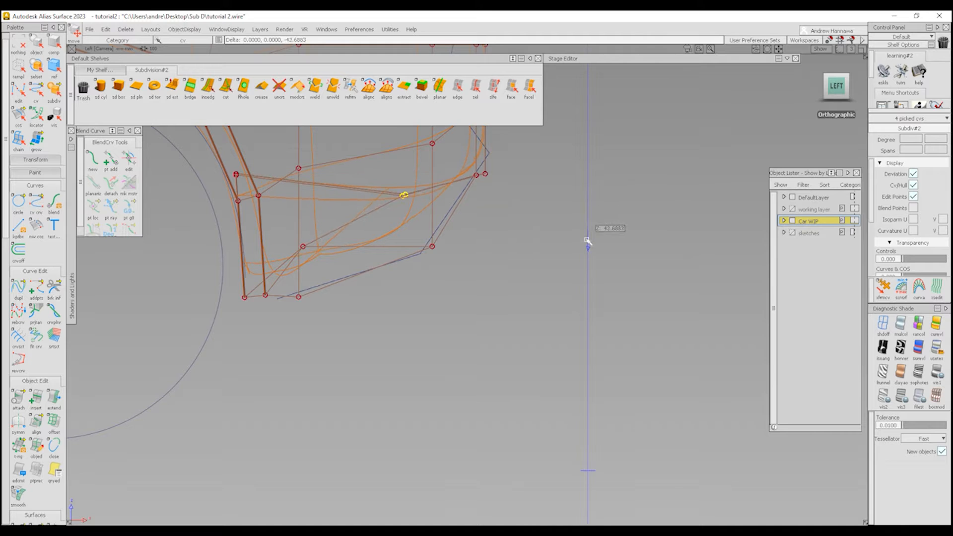
Step: Move the outer corner CV of the underbody's middle row rearward and check the shaded rear end
alt+shift+drag(277, 263, 245, 268)
click(269, 232)
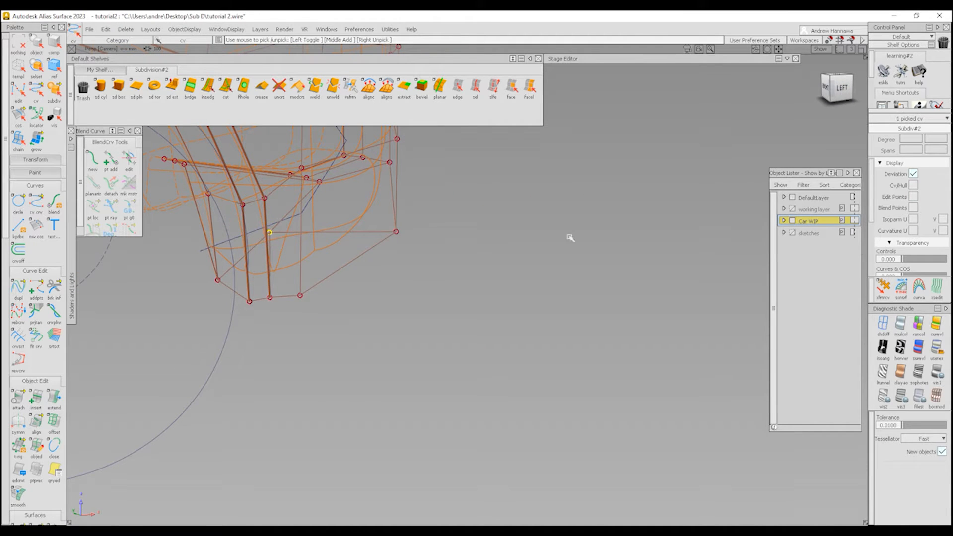
click(834, 102)
mouse_move(464, 293)
middle_down()
mouse_move(521, 289)
mouse_move(502, 291)
middle_up()
ctrl+shift+drag(501, 398, 514, 266)
mouse_move(534, 358)
ctrl+shift+right_down()
mouse_move(462, 252)
mouse_move(421, 278)
ctrl+shift+right_up()
alt+shift+drag(477, 307, 424, 298)
ctrl+shift+right_drag(424, 397, 388, 345)
alt+shift+drag(496, 343, 417, 316)
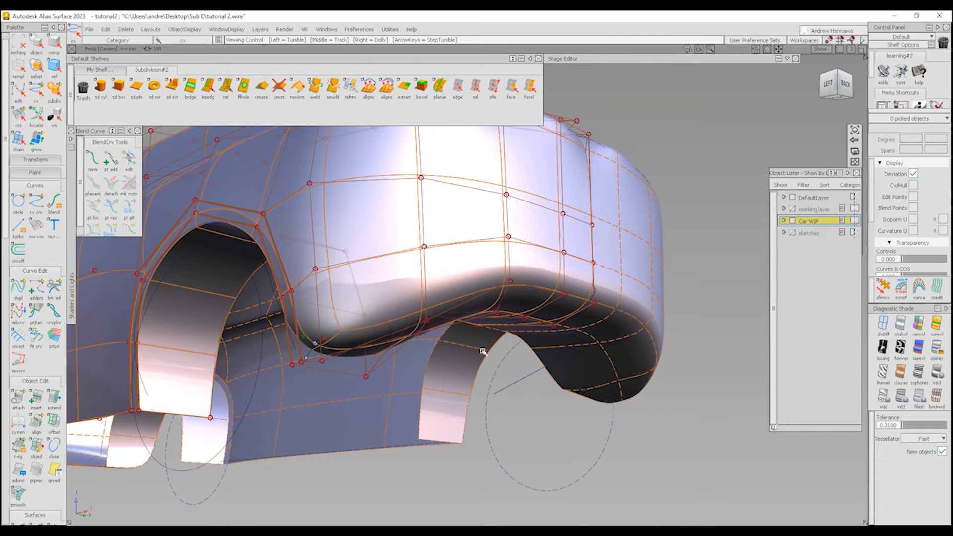
Step: Lower the three CVs of the underbody's front edge and shift them about 103 units rearward in left view
alt+shift+drag(498, 327, 481, 393)
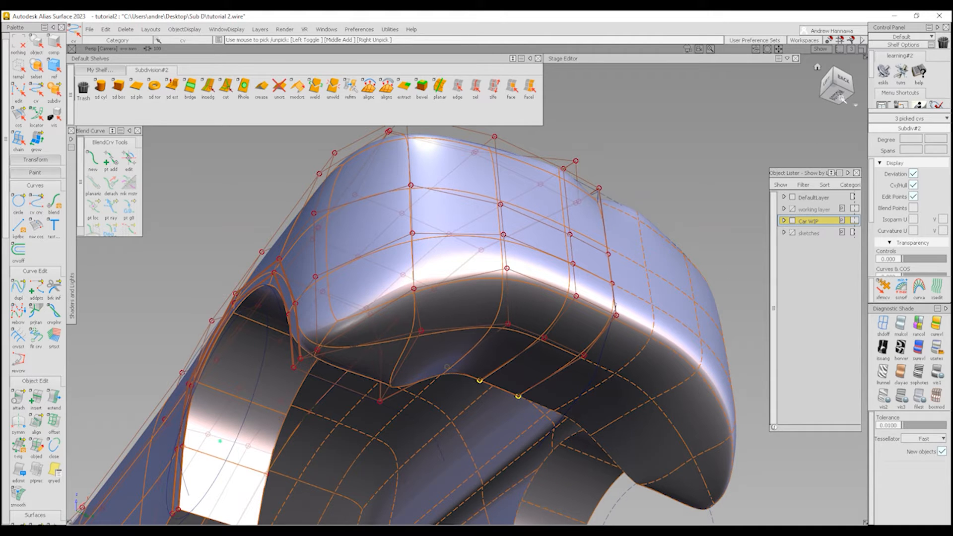
click(827, 88)
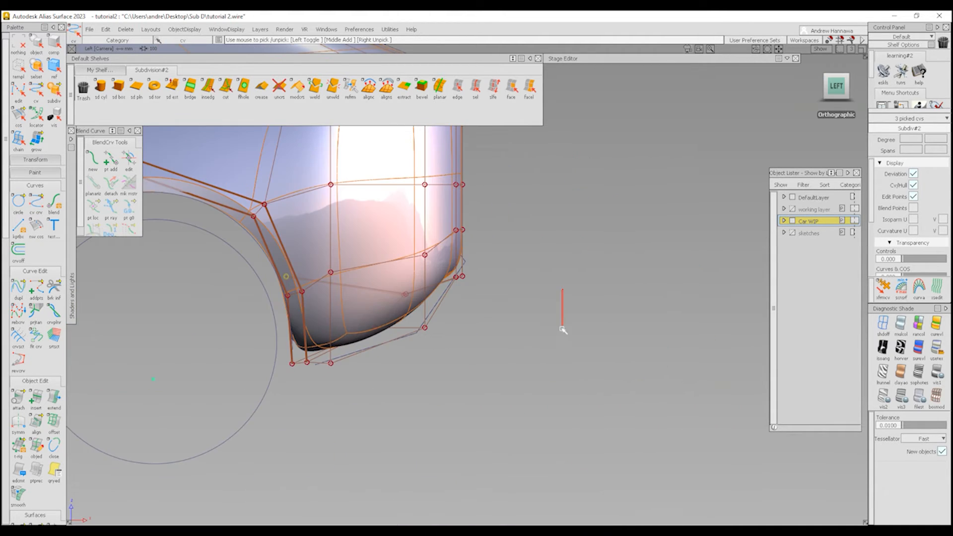
ctrl+shift+drag(562, 329, 562, 337)
ctrl+shift+middle_drag(512, 410, 513, 362)
right_drag(515, 343, 515, 356)
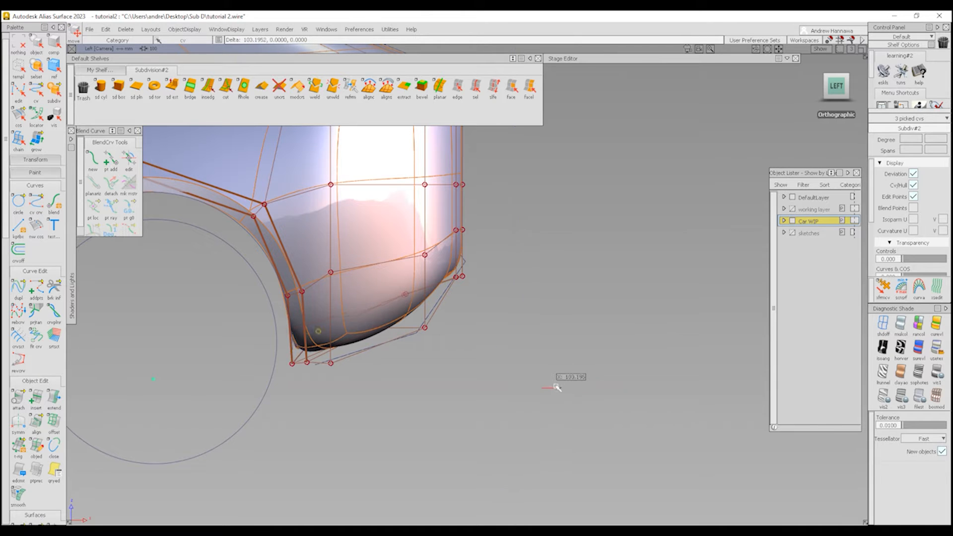
Step: Raise the rear bumper's lower corner CV in left view
ctrl+shift+drag(526, 393, 525, 372)
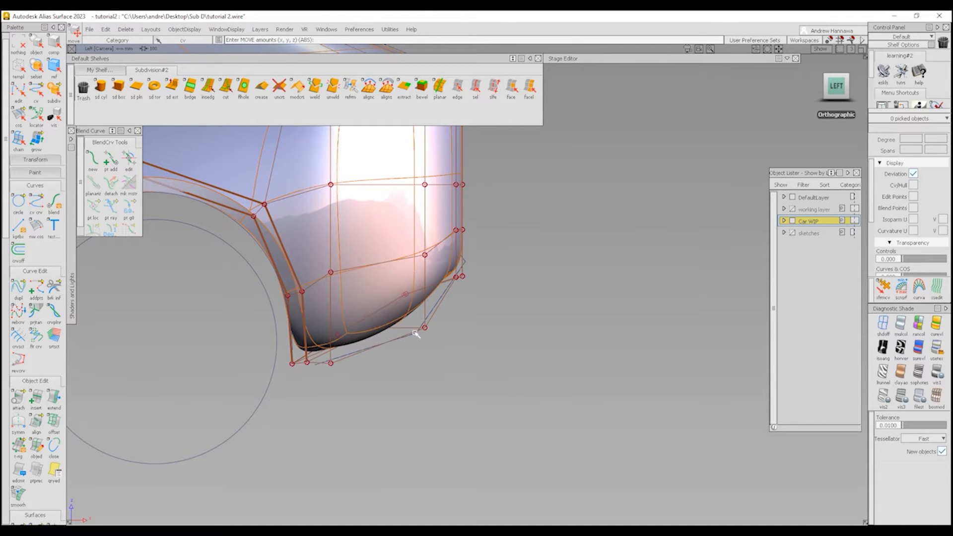
drag(416, 320, 434, 340)
ctrl+shift+middle_drag(470, 388, 462, 342)
mouse_move(481, 359)
right_down()
mouse_move(487, 316)
mouse_move(481, 335)
right_up()
ctrl+shift+drag(410, 410, 409, 378)
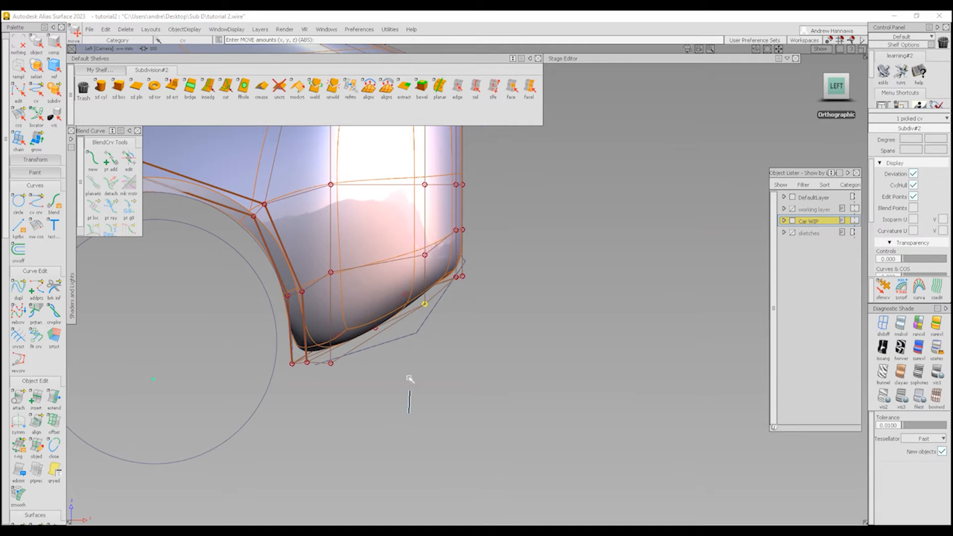
Step: Move the four CVs of the underbody's middle row down and rearward onto the reference profile curve in box mode
drag(430, 306, 430, 308)
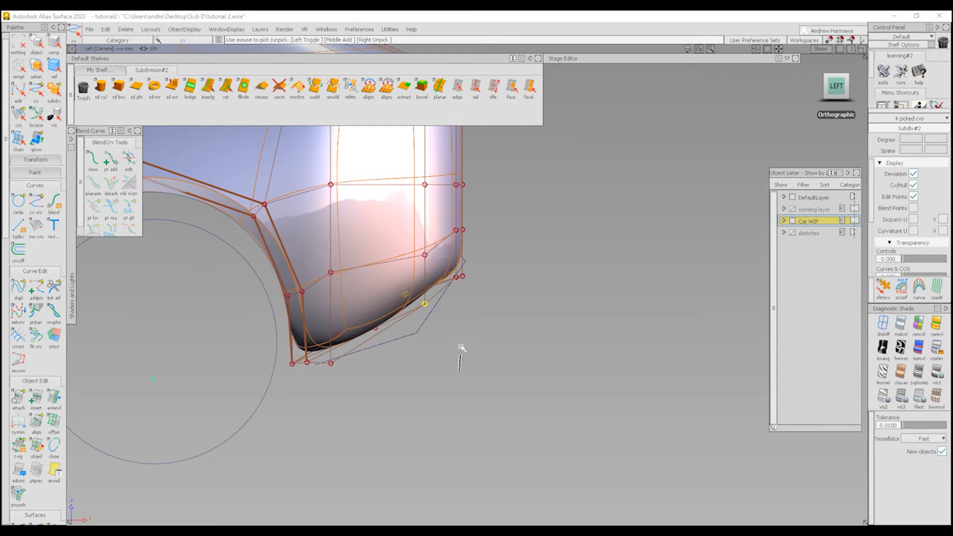
ctrl+shift+drag(462, 348, 460, 328)
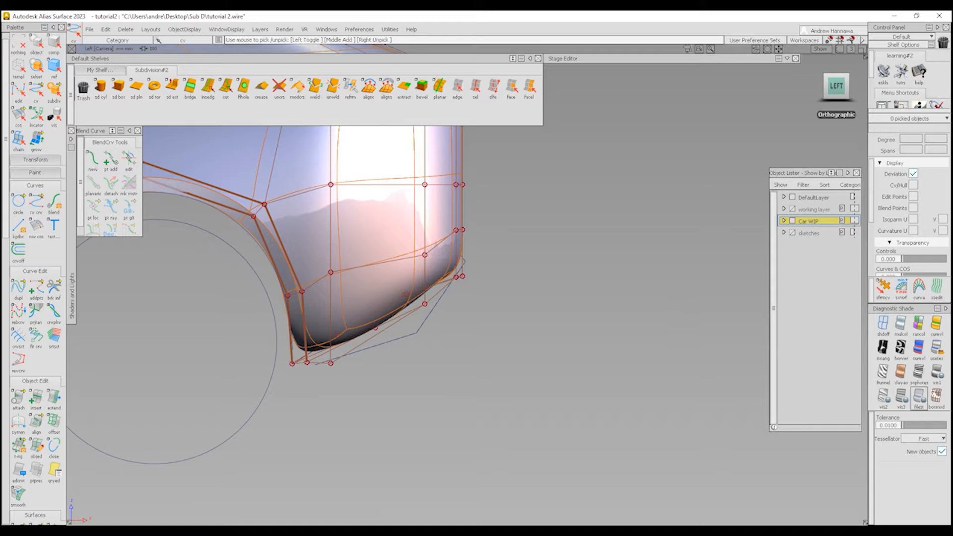
click(936, 396)
mouse_move(472, 389)
alt+shift+mouse_down()
mouse_move(514, 378)
mouse_move(481, 335)
alt+shift+mouse_up()
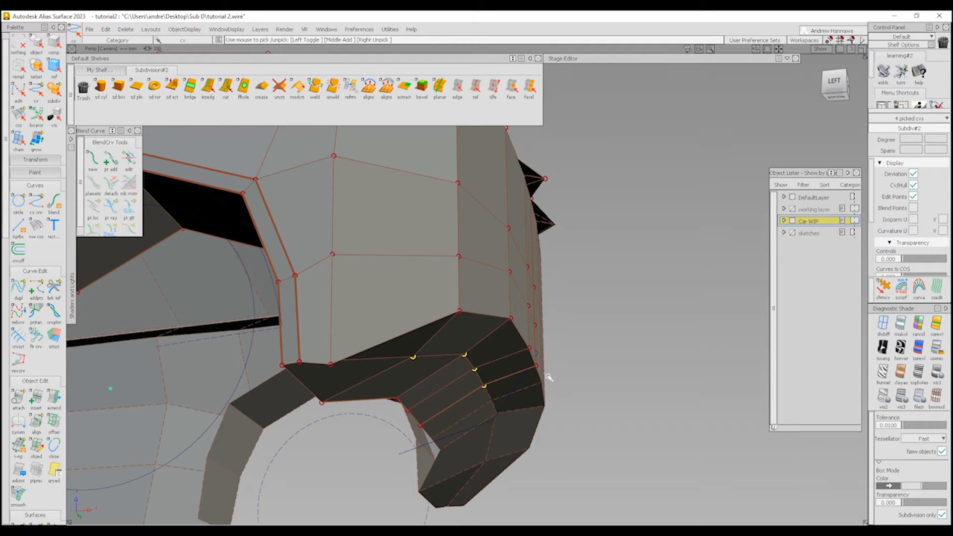
alt+shift+drag(539, 388, 436, 343)
click(838, 85)
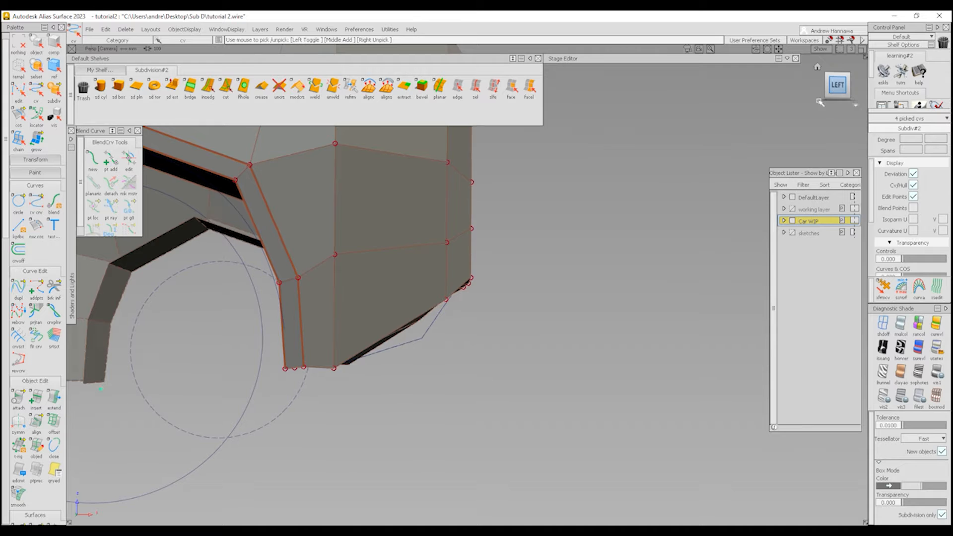
alt+shift+right_drag(489, 374, 513, 352)
ctrl+shift+middle_drag(513, 352, 511, 316)
mouse_move(526, 320)
right_down()
mouse_move(529, 347)
mouse_move(540, 319)
mouse_move(593, 326)
mouse_move(592, 317)
right_up()
mouse_move(483, 285)
ctrl+shift+mouse_down()
mouse_move(529, 278)
mouse_move(549, 294)
mouse_move(522, 308)
ctrl+shift+mouse_up()
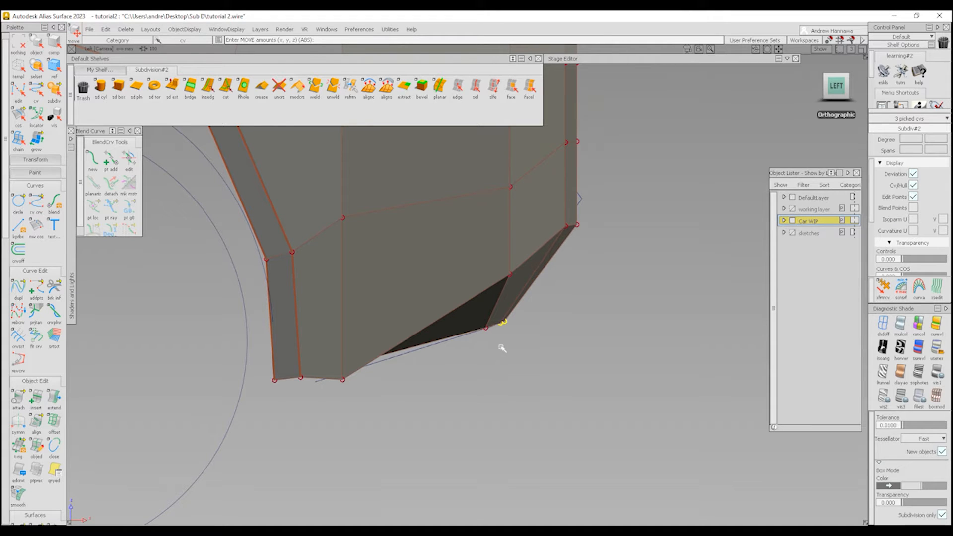
Step: Turn shading off and lower the underbody's front-edge CVs to the reference profile curve
ctrl+shift+drag(389, 444, 343, 310)
click(884, 332)
drag(331, 305, 383, 333)
ctrl+shift+right_drag(422, 354, 414, 304)
right_drag(415, 305, 418, 343)
Step: Raise the bumper's lower-edge CV just behind the rear wheel arch lip
ctrl+shift+drag(325, 424, 356, 391)
ctrl+shift+right_drag(438, 339, 438, 307)
right_drag(416, 356, 425, 325)
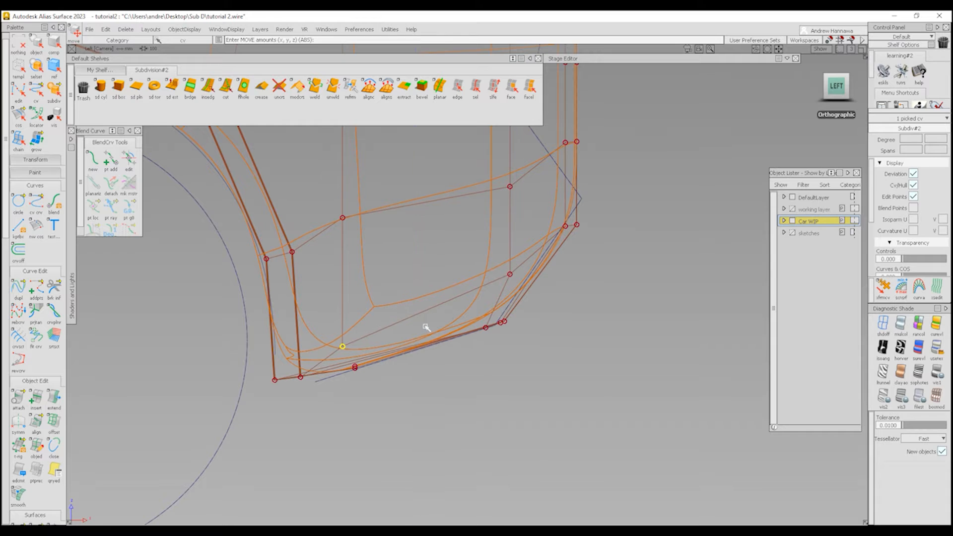
Step: Lower the bottom CVs on both edges of the rear wheel arch lip to continue the reference curve's slope
ctrl+shift+drag(321, 448, 320, 400)
click(304, 376)
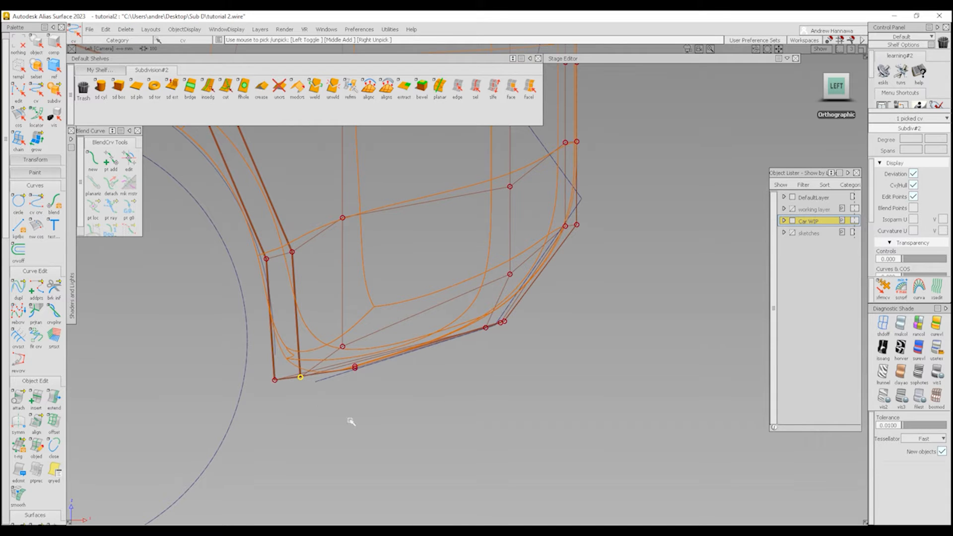
ctrl+shift+right_drag(350, 420, 363, 381)
right_drag(395, 389, 394, 399)
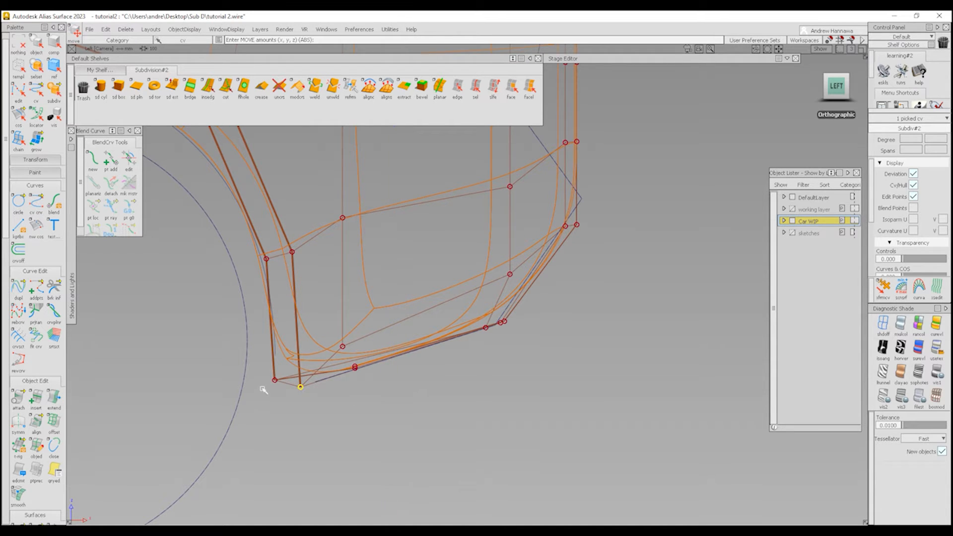
click(275, 382)
ctrl+shift+drag(266, 408, 262, 370)
drag(259, 368, 265, 373)
right_drag(426, 364, 428, 388)
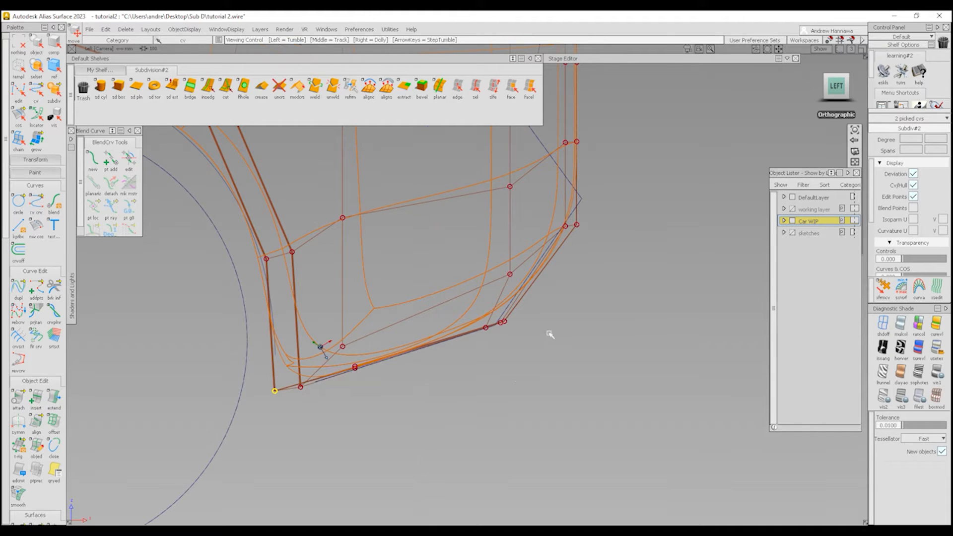
Step: Raise the three lowest CVs on the rear bumper's outer corner column, working in box mode in the back view
alt+shift+drag(549, 332, 376, 387)
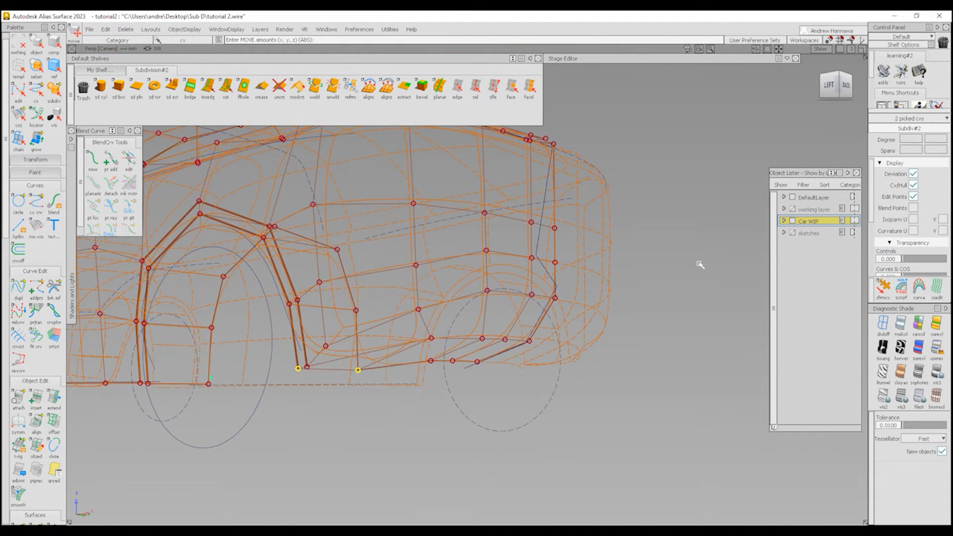
click(851, 86)
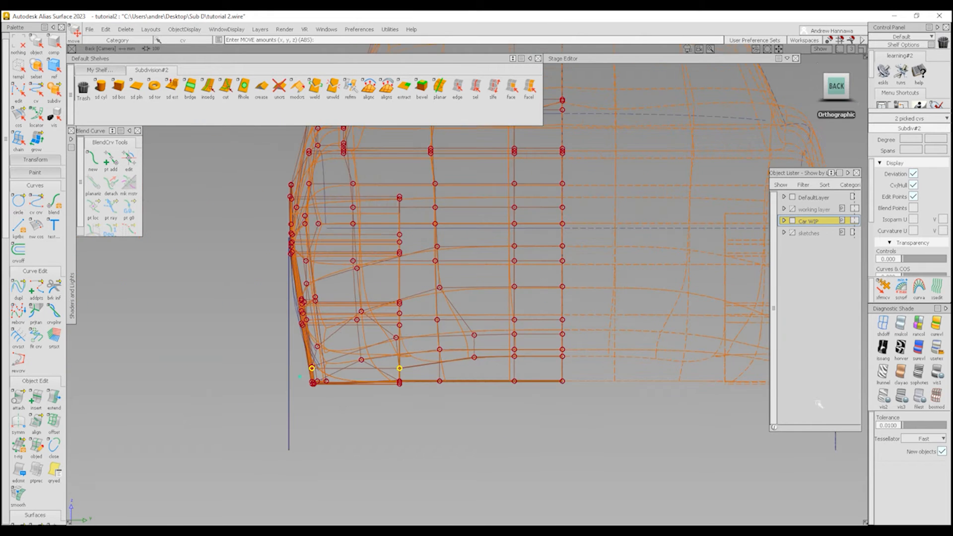
click(937, 395)
ctrl+shift+drag(353, 393, 360, 299)
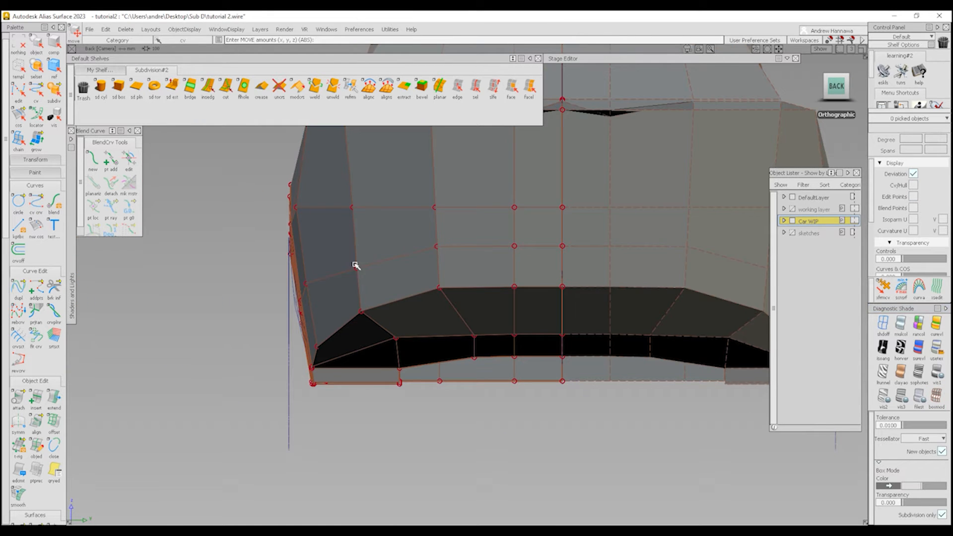
click(359, 311)
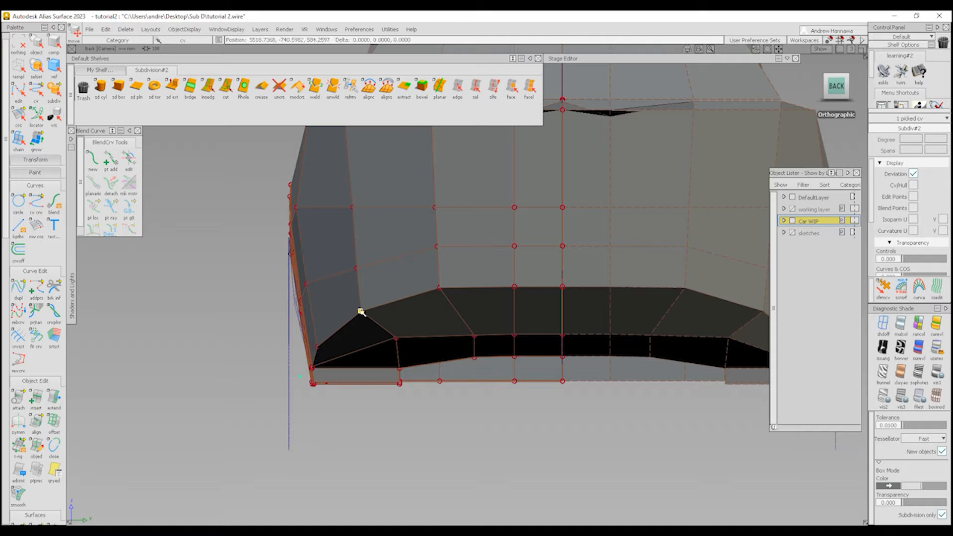
drag(368, 314, 384, 275)
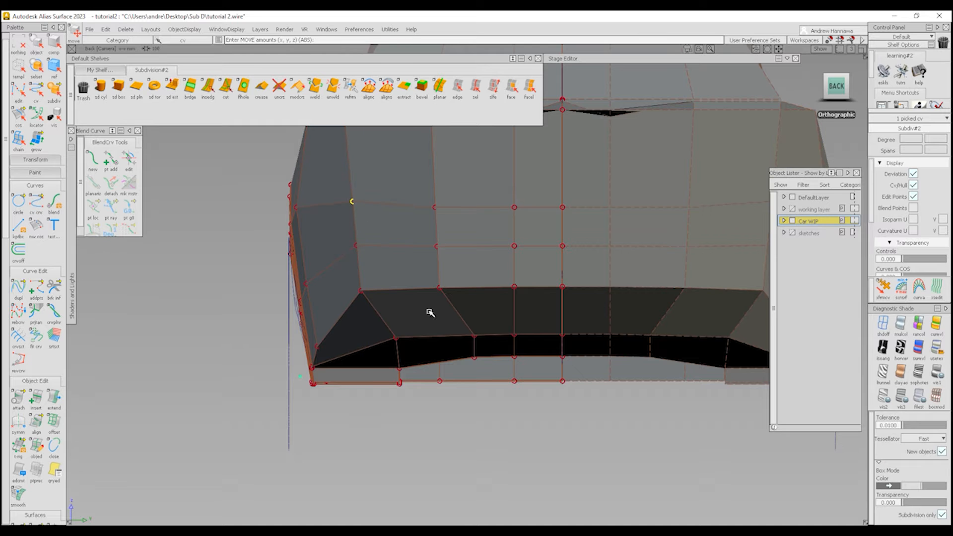
alt+shift+right_drag(429, 312, 386, 311)
alt+shift+drag(385, 310, 273, 374)
key(alt+b)
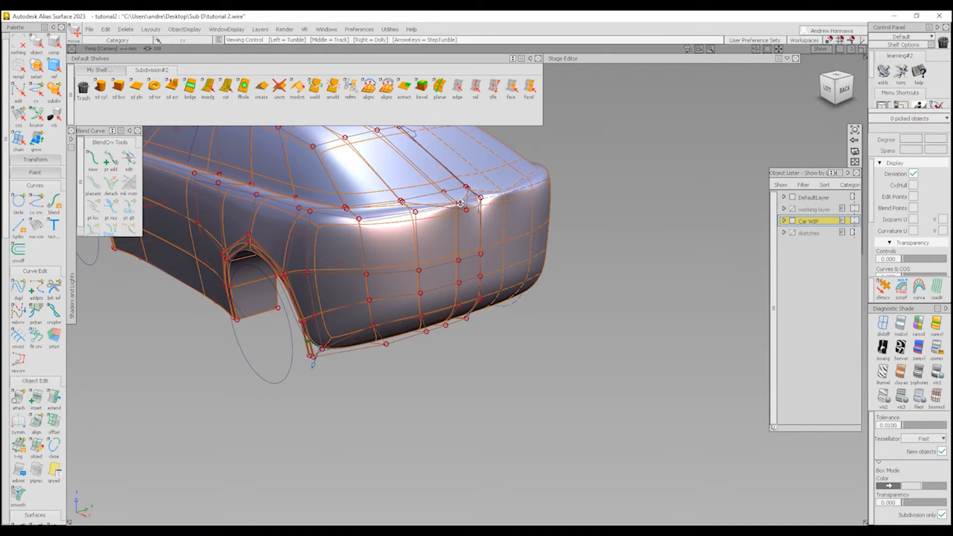
Step: In box mode, raise the CV dipping below the tail's upper edge beside the centerline until it is level with that edge
alt+shift+drag(478, 207, 470, 220)
alt+shift+click(471, 220)
alt+shift+right_drag(471, 219, 451, 251)
alt+shift+drag(451, 252, 396, 255)
ctrl+shift+drag(395, 255, 448, 255)
key(alt+b)
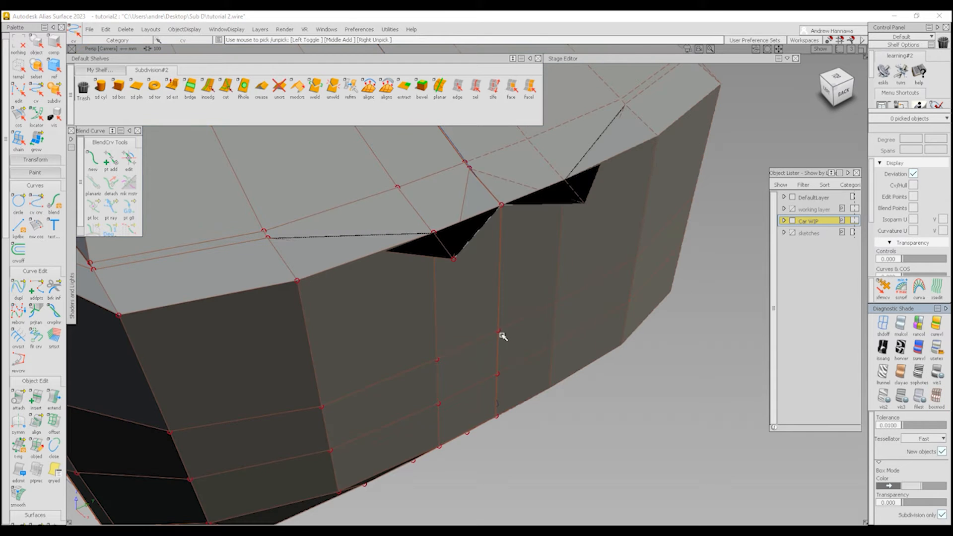
click(454, 259)
ctrl+shift+middle_drag(561, 394, 568, 350)
drag(644, 369, 568, 329)
alt+shift+drag(414, 269, 561, 219)
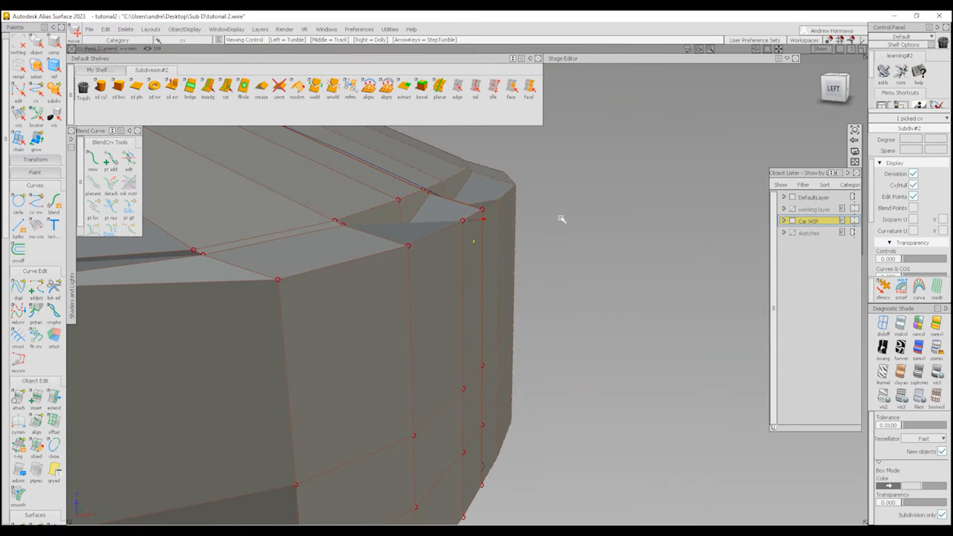
Step: Adjust the deck CV just ahead of the tail's upper edge in the left view so it lines up with its neighbouring CVs
click(835, 89)
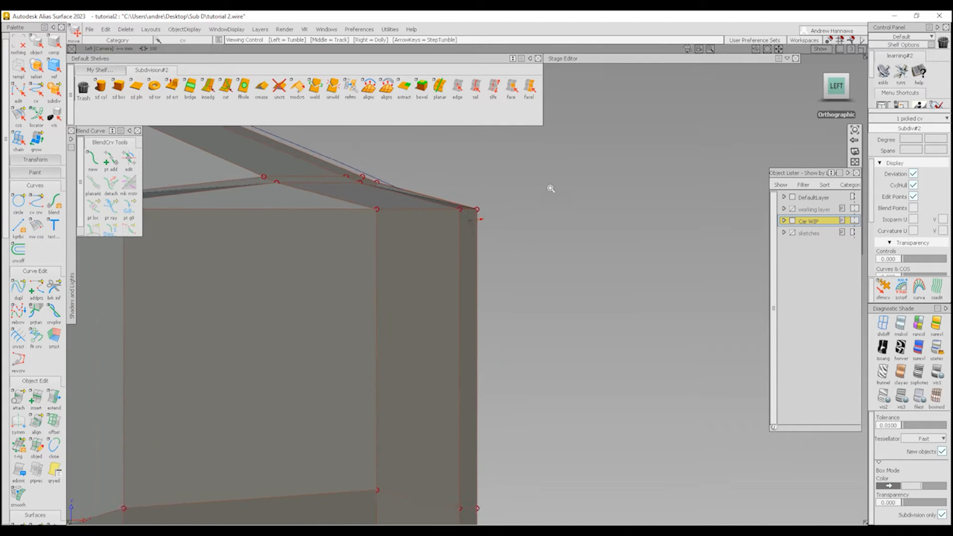
alt+shift+drag(396, 197, 393, 215)
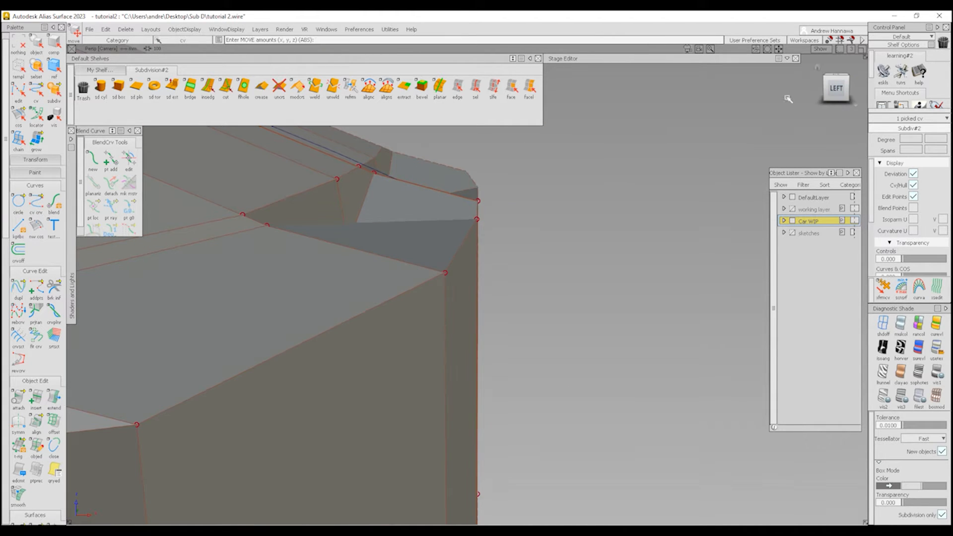
click(835, 89)
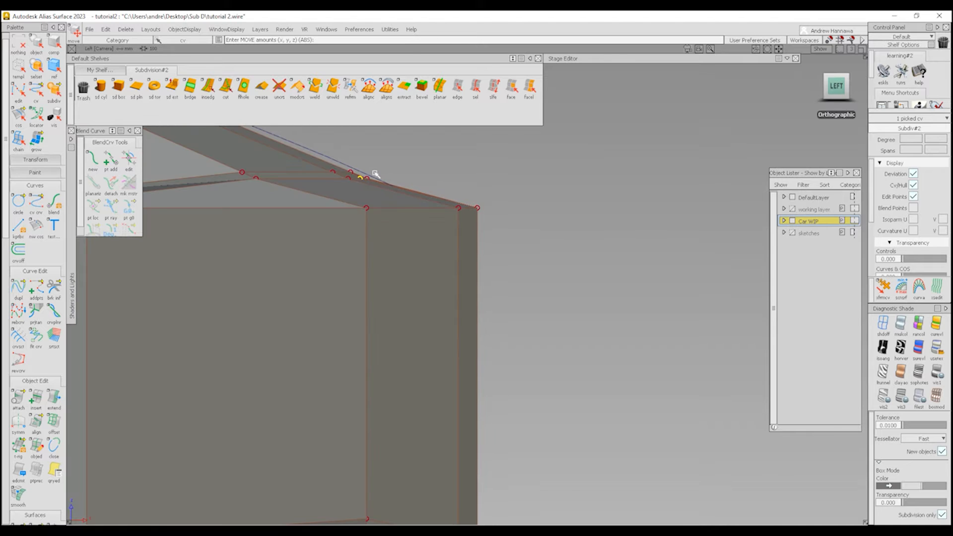
mouse_move(374, 174)
alt+shift+mouse_down()
mouse_move(425, 207)
mouse_move(292, 226)
mouse_move(366, 251)
mouse_move(349, 283)
mouse_move(396, 245)
mouse_move(270, 277)
mouse_move(207, 227)
mouse_move(185, 228)
mouse_move(377, 230)
alt+shift+mouse_up()
ctrl+shift+right_drag(457, 285, 571, 219)
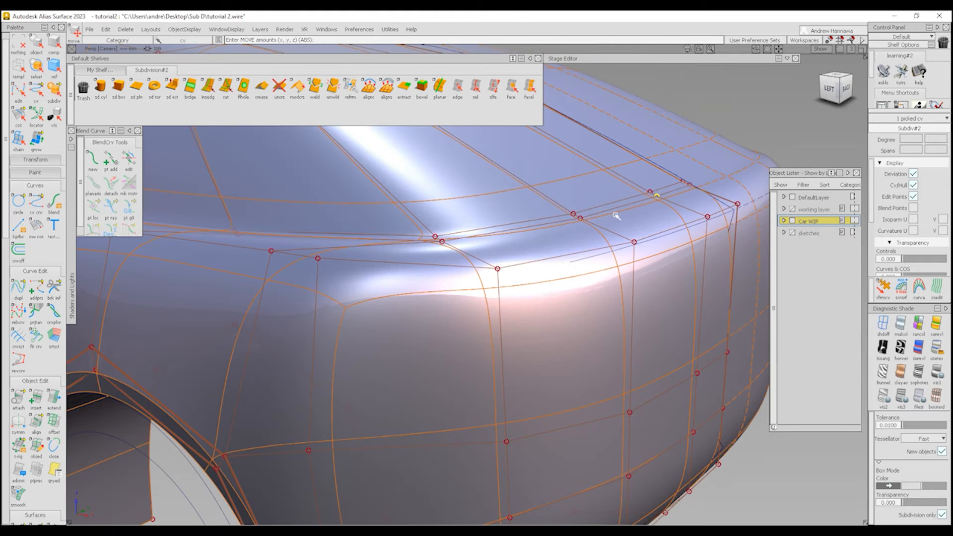
Step: Examine the shaded car body with the control points hidden, checking the tail, side and front surfaces
mouse_move(658, 312)
ctrl+shift+right_down()
mouse_move(574, 232)
mouse_move(408, 281)
ctrl+shift+right_up()
alt+shift+drag(408, 281, 264, 265)
alt+shift+middle_drag(264, 266, 445, 273)
alt+shift+drag(444, 272, 387, 285)
alt+shift+right_drag(363, 285, 426, 291)
alt+shift+middle_drag(388, 295, 462, 308)
mouse_move(461, 308)
alt+shift+mouse_down()
mouse_move(321, 177)
mouse_move(383, 149)
mouse_move(434, 368)
mouse_move(471, 295)
alt+shift+mouse_up()
alt+shift+right_drag(463, 349, 391, 323)
alt+shift+drag(391, 323, 247, 339)
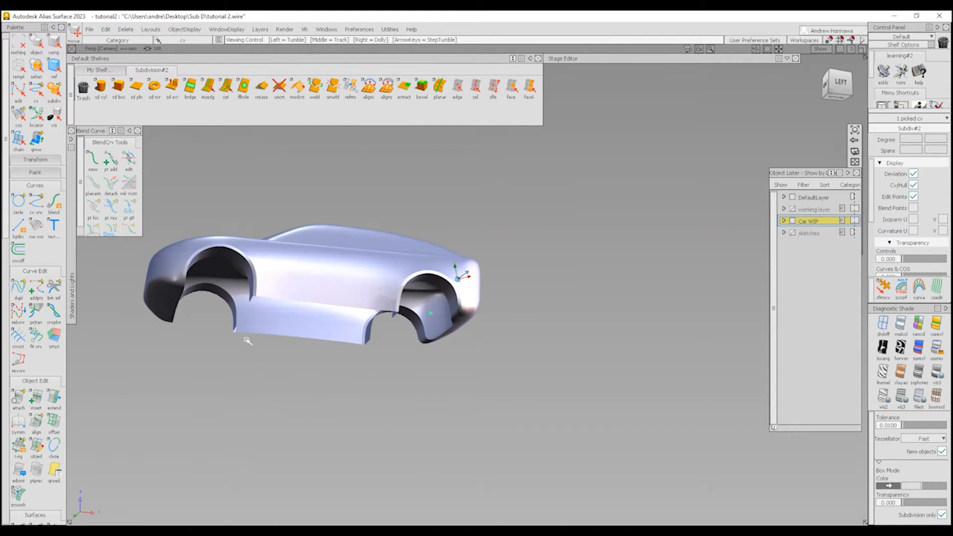
alt+shift+middle_drag(247, 339, 276, 304)
alt+shift+drag(277, 305, 268, 342)
alt+shift+right_drag(221, 320, 218, 353)
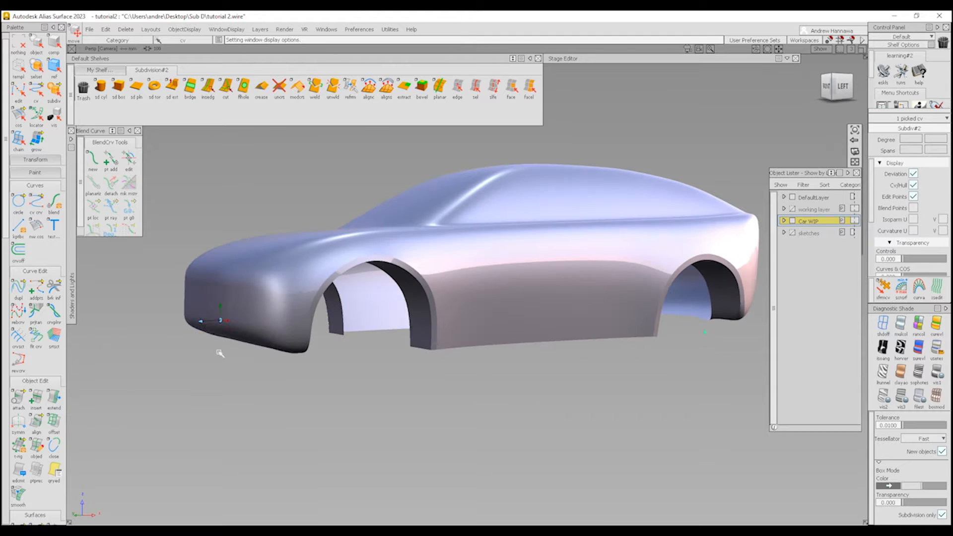
alt+shift+drag(233, 297, 463, 318)
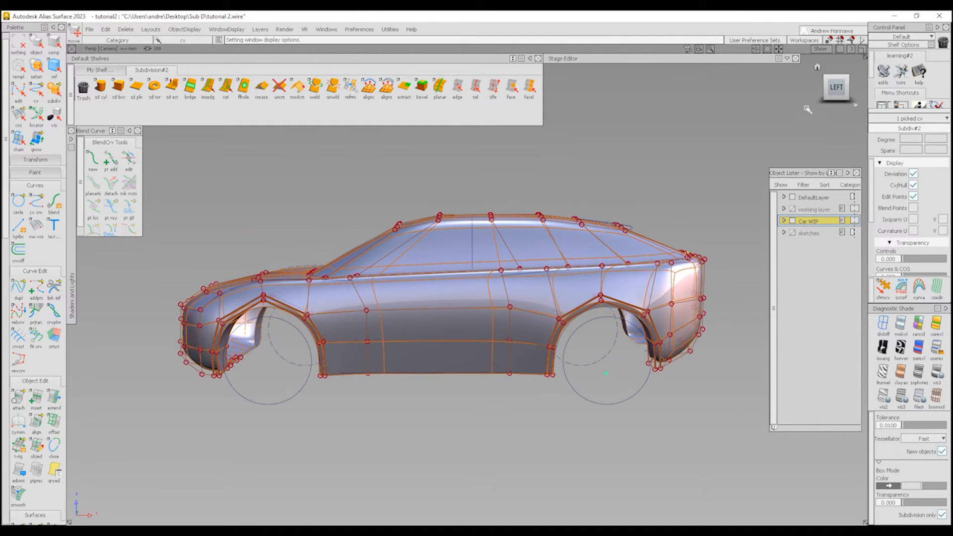
Step: Insert an edge loop around the greenhouse, running across the windshield and side windows between the roof and the beltline
click(837, 88)
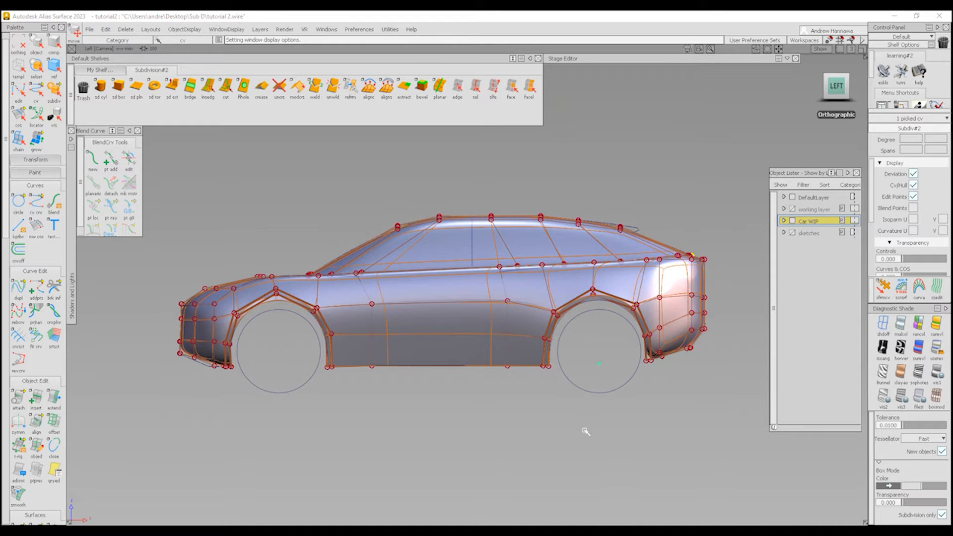
ctrl+shift+drag(585, 432, 563, 329)
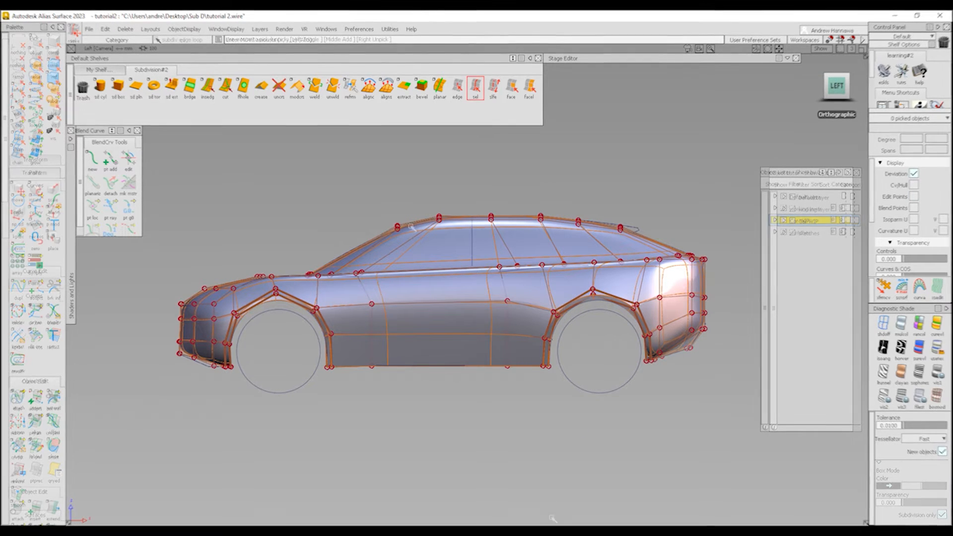
alt+shift+drag(348, 284, 499, 303)
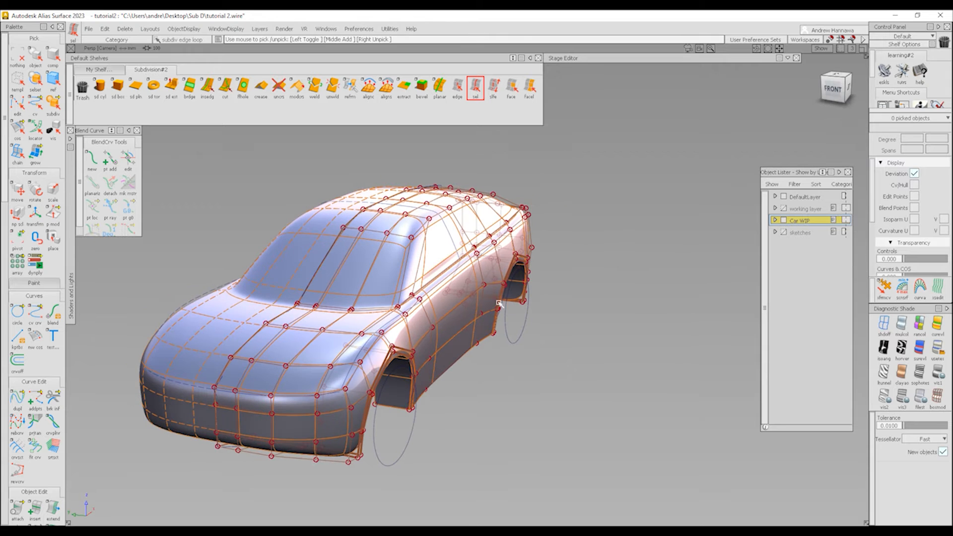
click(832, 95)
alt+shift+right_drag(421, 336, 477, 278)
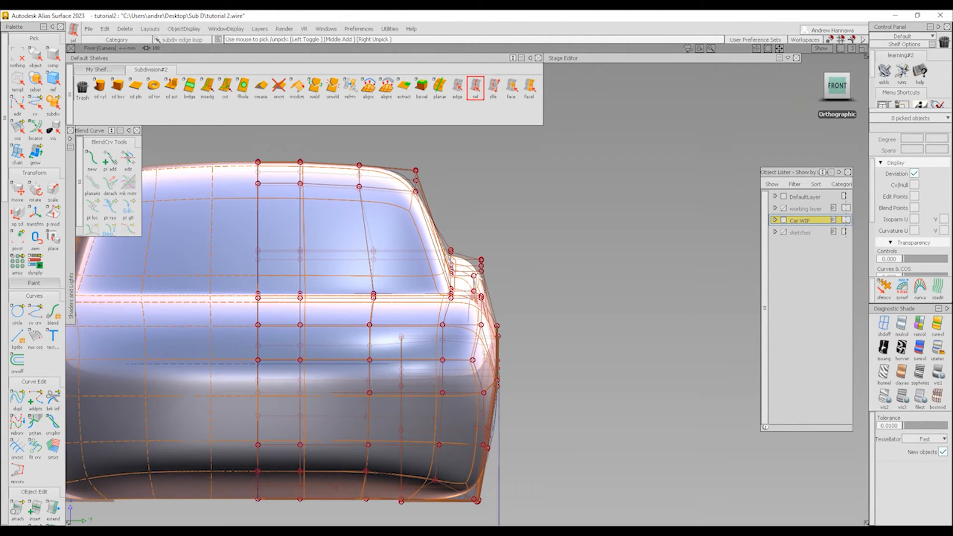
click(208, 90)
alt+shift+drag(423, 274, 369, 241)
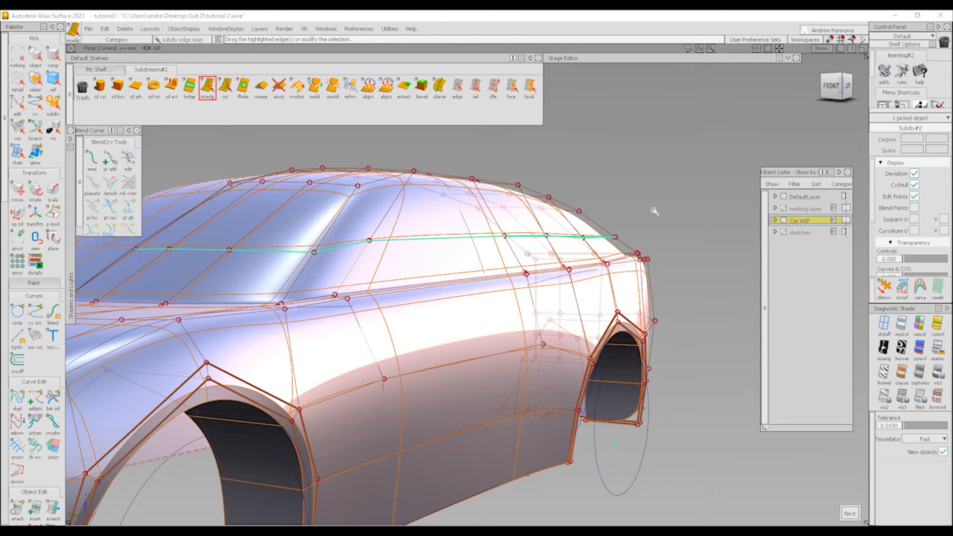
Step: With shading off in the left view, move the new loop's four windshield CVs up and outward to round the windshield profile
click(848, 87)
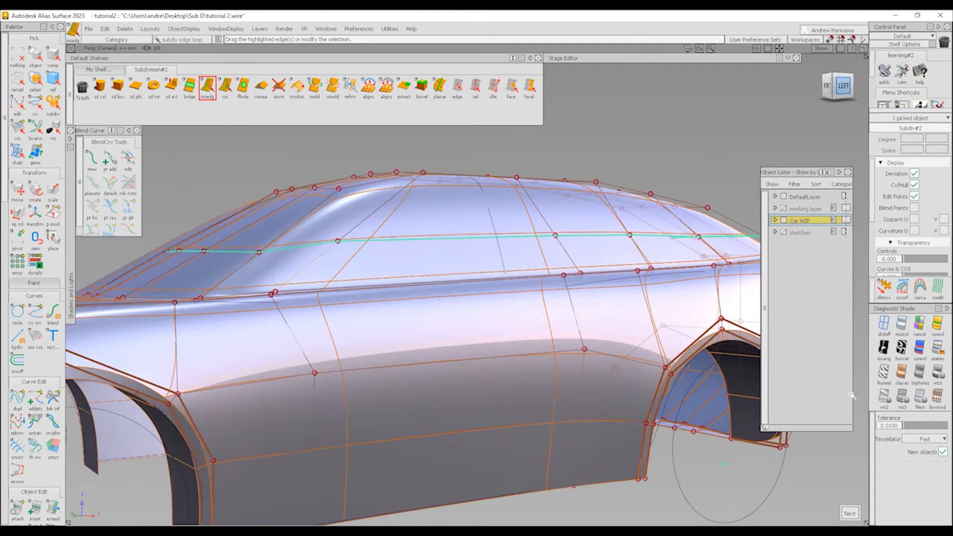
click(886, 328)
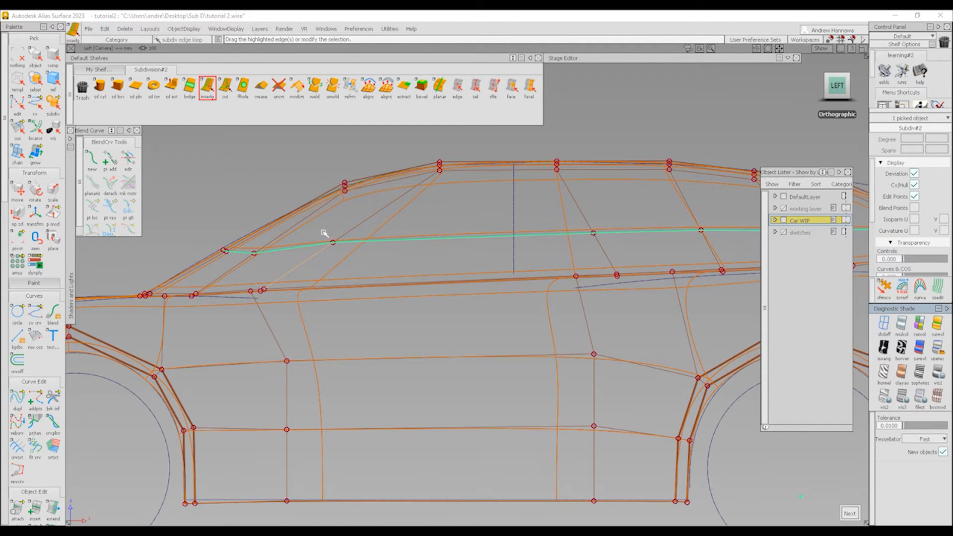
ctrl+shift+drag(323, 233, 308, 359)
drag(188, 234, 272, 267)
ctrl+shift+middle_drag(290, 273, 283, 253)
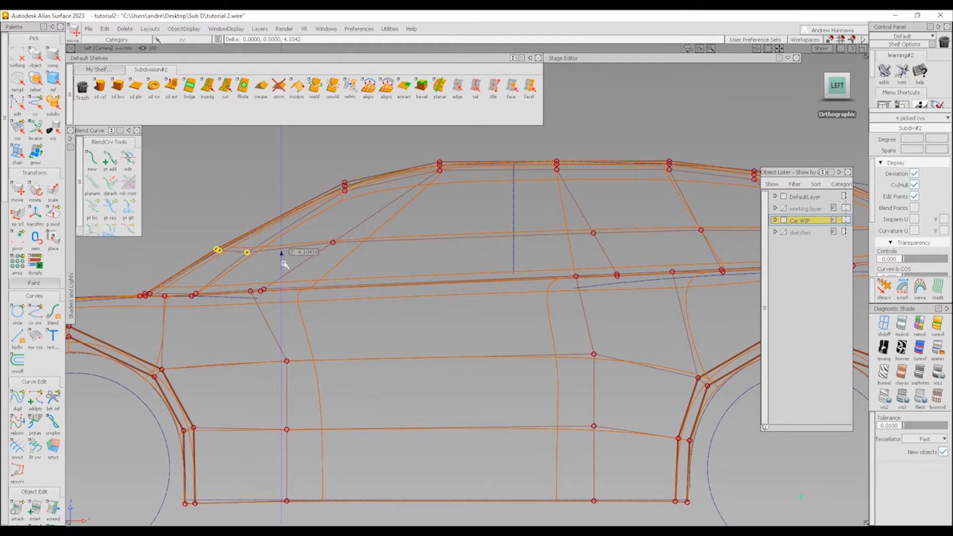
right_drag(283, 262, 282, 262)
drag(255, 263, 300, 266)
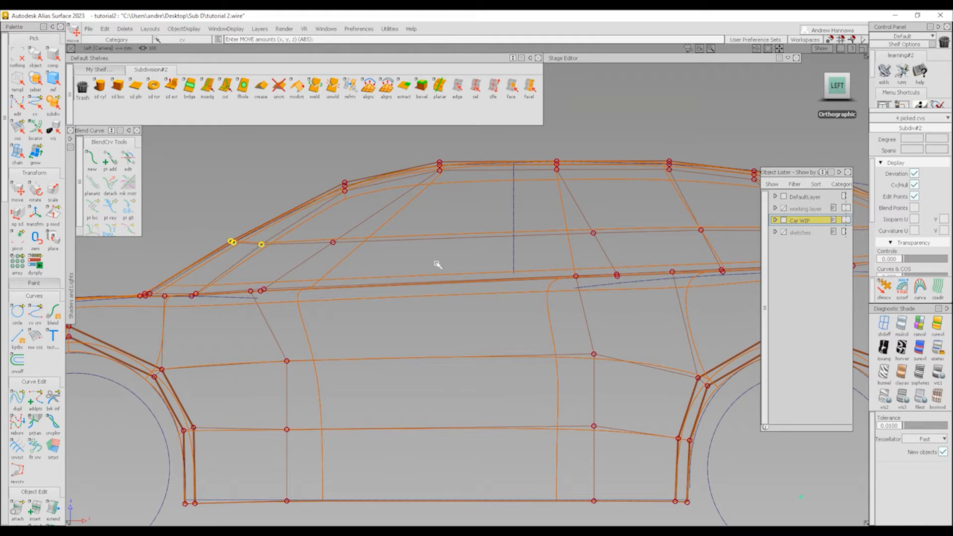
Step: Lower the four CVs of the roof's front cross row slightly in the left view
ctrl+shift+drag(442, 270, 441, 240)
drag(419, 147, 450, 182)
ctrl+shift+middle_drag(457, 233, 460, 205)
right_drag(462, 203, 463, 207)
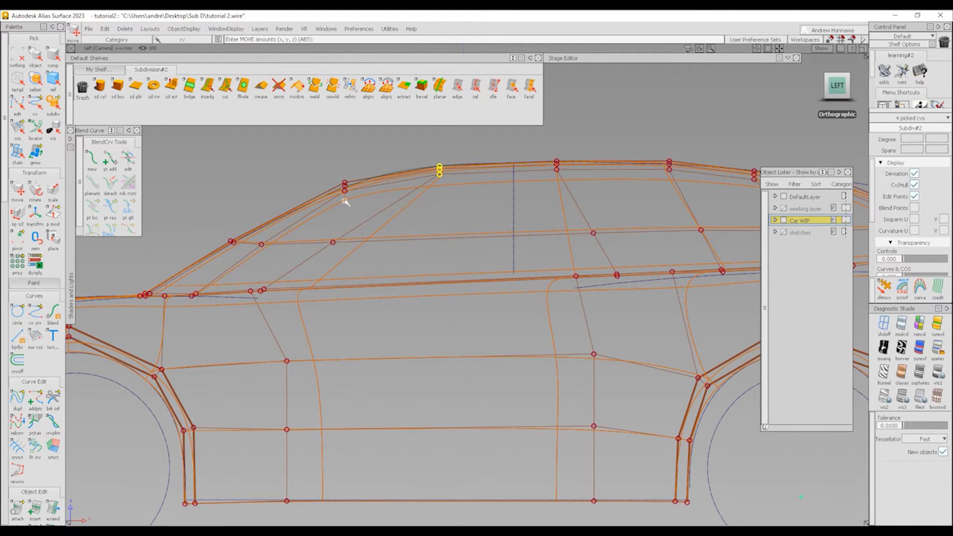
Step: Move the new edge loop's six side-window CVs slightly outward in the front view
ctrl+shift+drag(389, 260, 387, 232)
alt+shift+middle_drag(511, 249, 345, 245)
alt+shift+right_drag(506, 262, 467, 260)
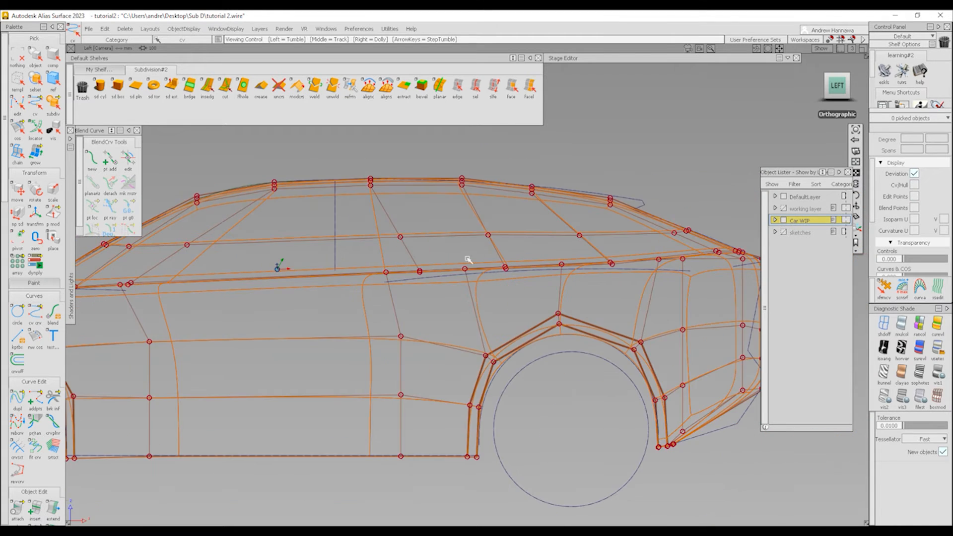
alt+shift+drag(433, 254, 615, 248)
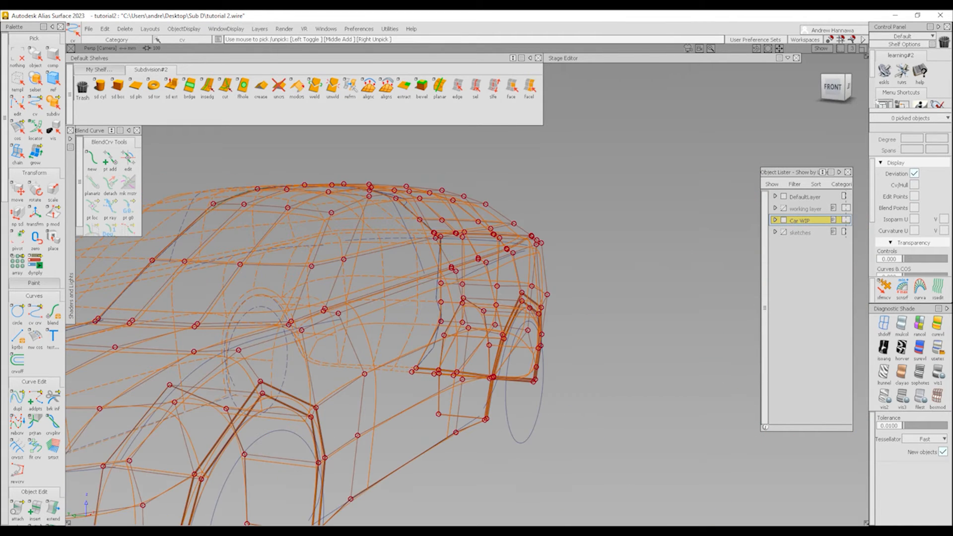
click(833, 88)
drag(354, 191, 393, 240)
alt+shift+middle_drag(397, 244, 448, 260)
middle_drag(448, 260, 448, 260)
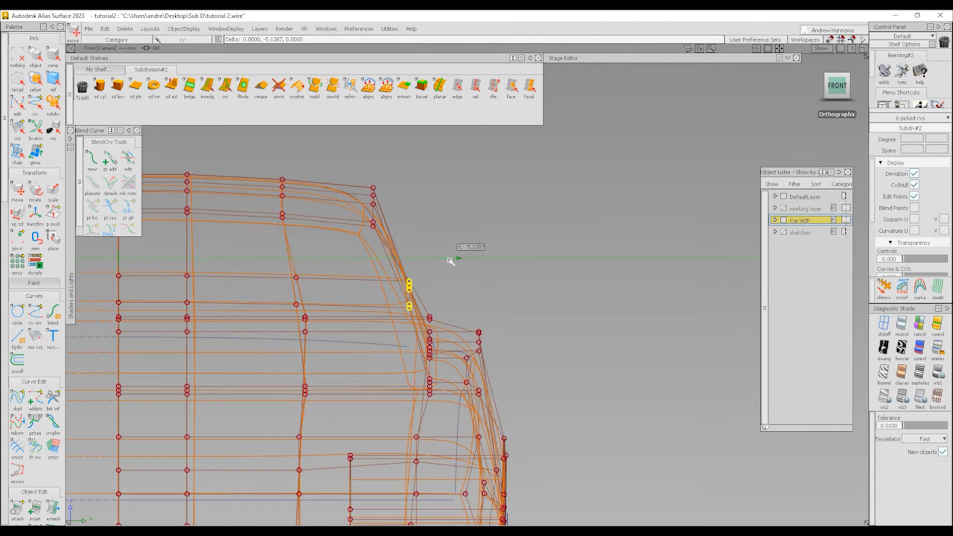
Step: Move the six CVs along the roof's outer edge slightly inward in the front view
ctrl+shift+drag(359, 281, 336, 208)
drag(354, 170, 405, 242)
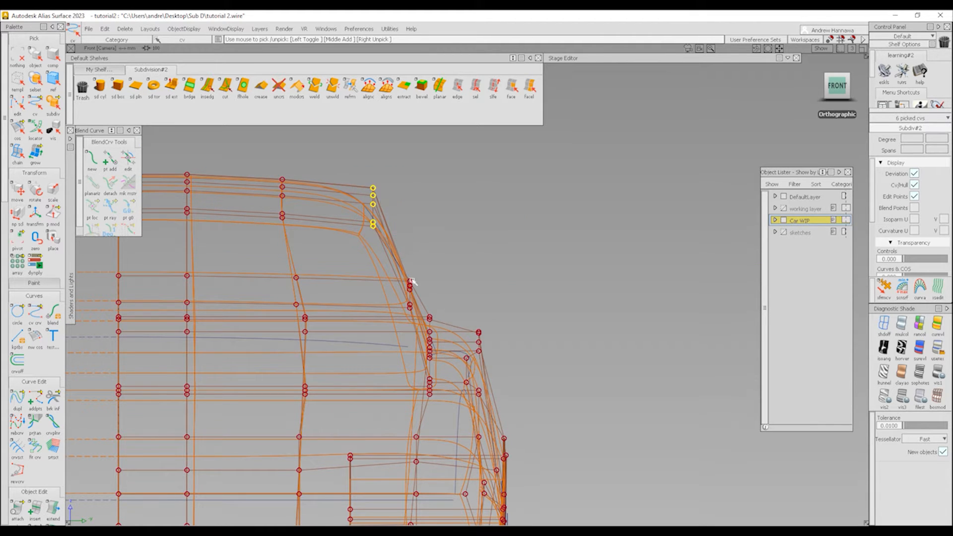
ctrl+shift+middle_drag(476, 220, 466, 191)
middle_drag(431, 203, 427, 202)
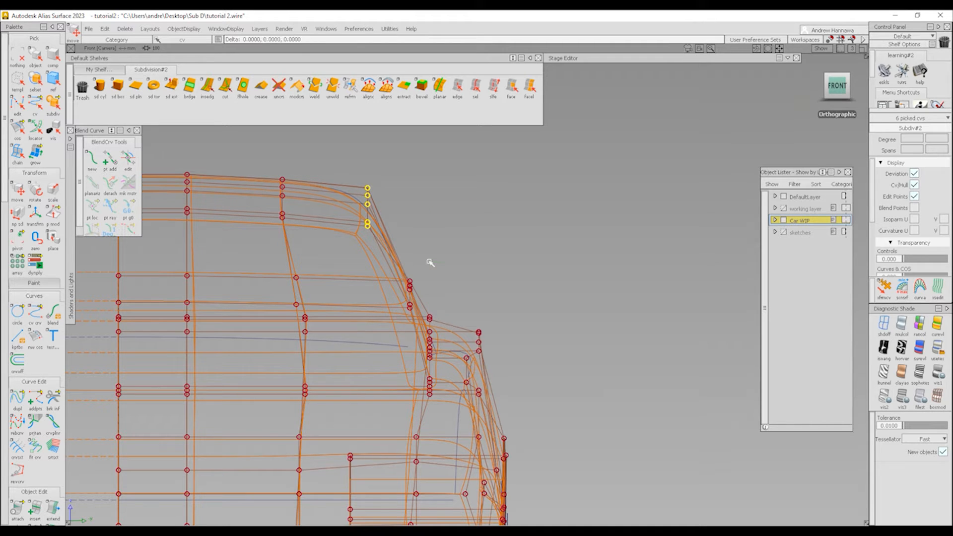
ctrl+shift+drag(407, 294, 399, 271)
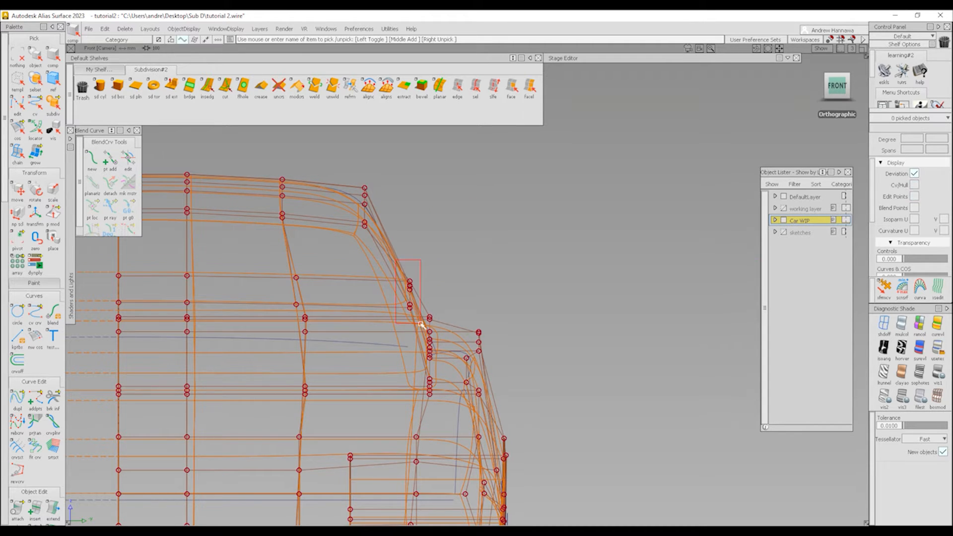
drag(420, 324, 412, 261)
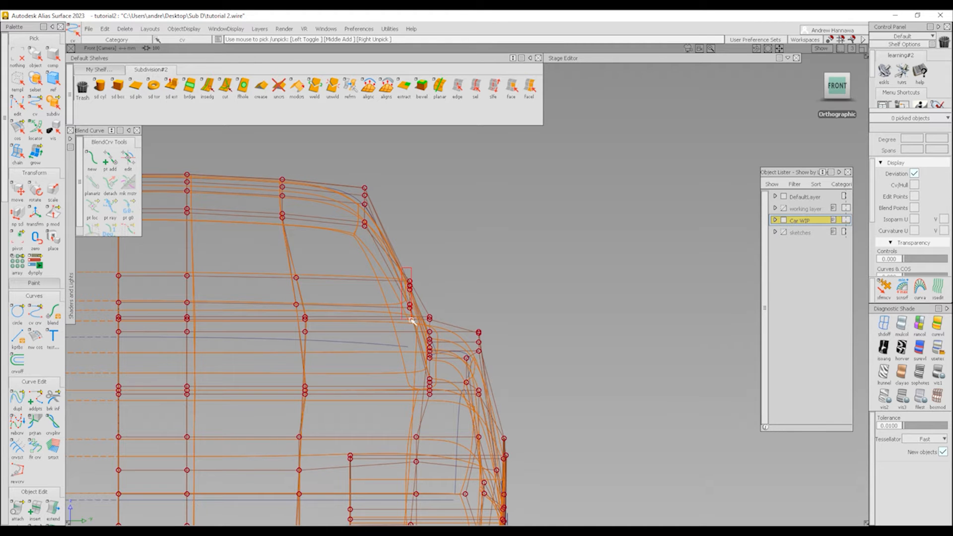
drag(412, 321, 411, 356)
click(879, 292)
key(space)
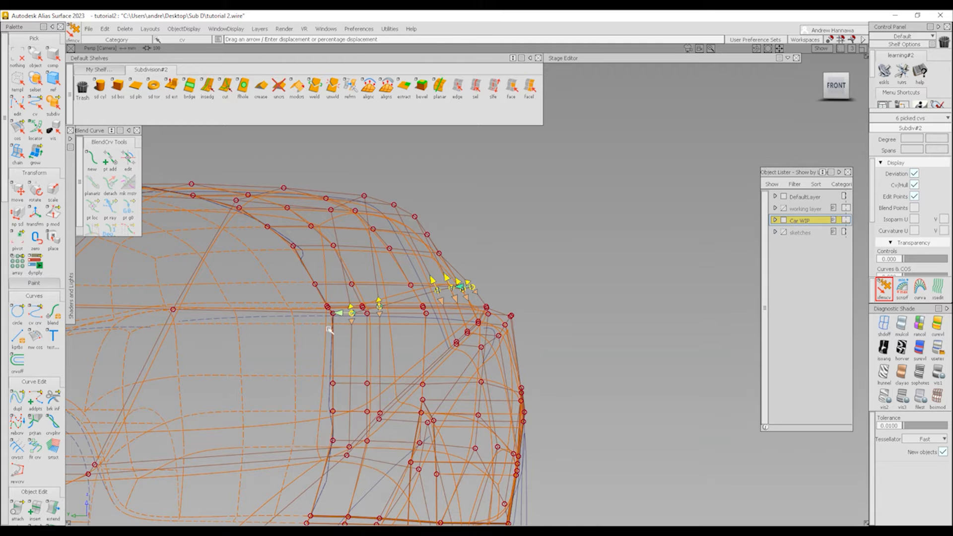
alt+shift+drag(330, 323, 383, 330)
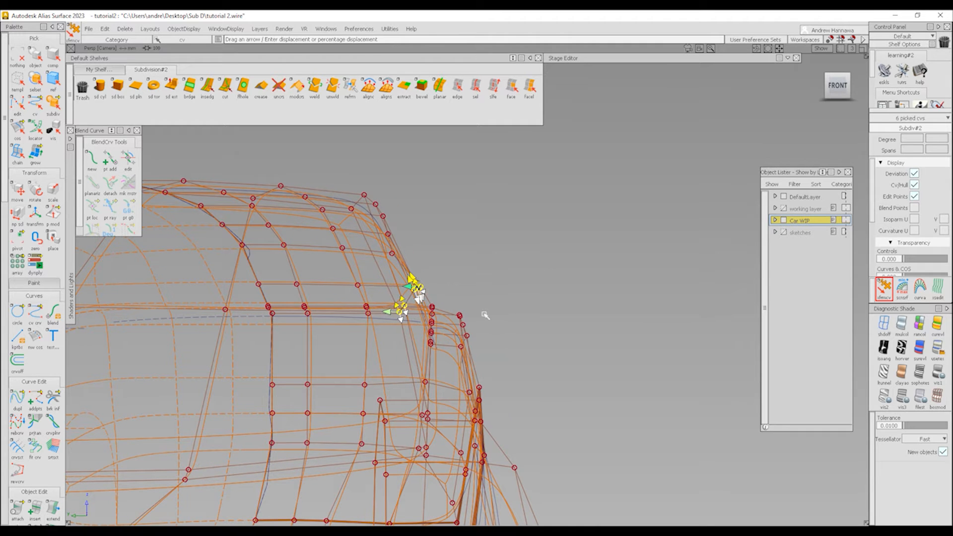
alt+shift+drag(491, 272, 428, 343)
alt+shift+right_drag(428, 342, 415, 344)
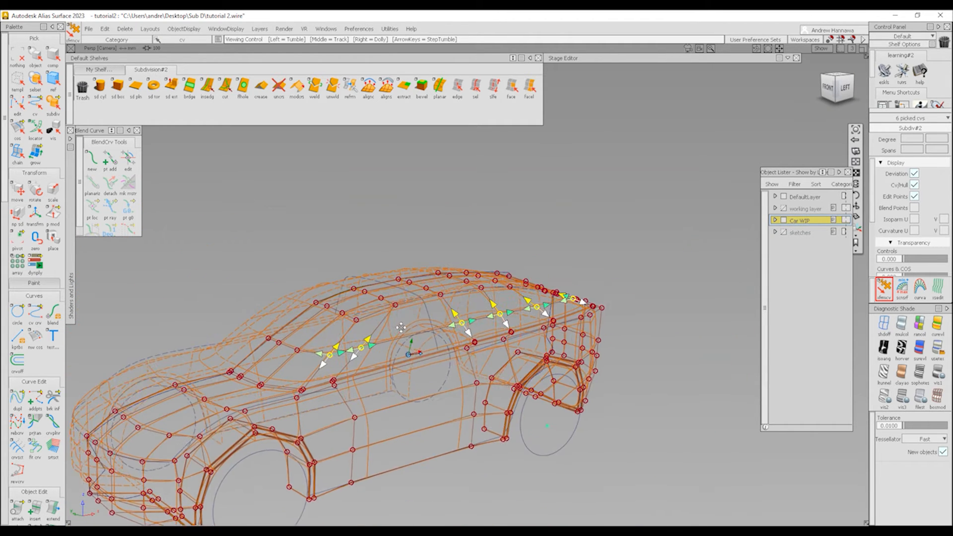
alt+shift+middle_drag(415, 344, 372, 339)
Step: In the left view, move the new edge loop's three rear-window CVs slightly rearward
click(845, 87)
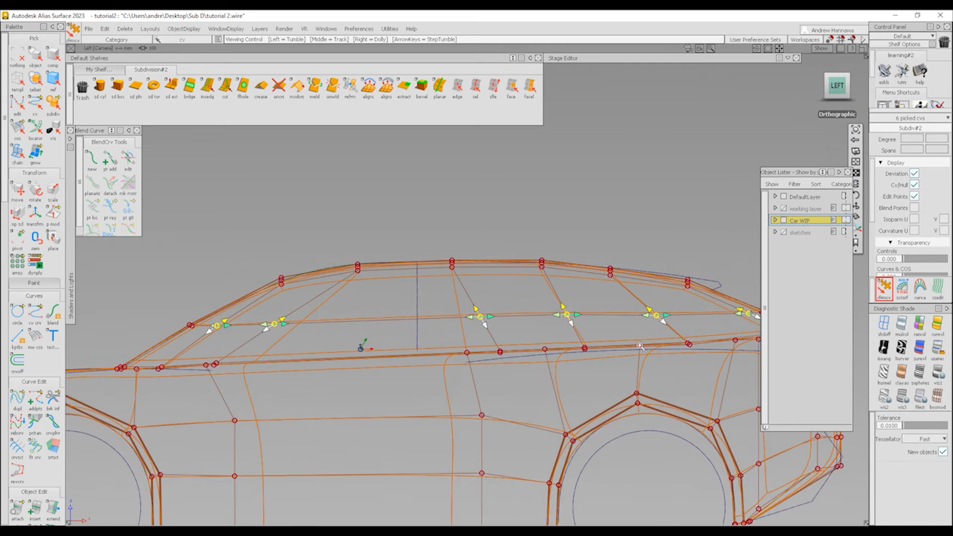
scroll(559, 353, up, 3)
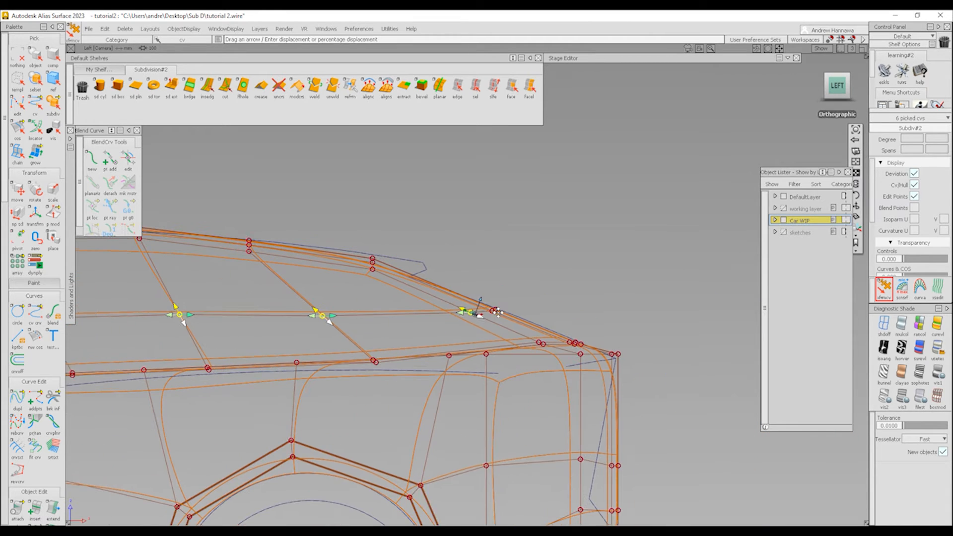
middle_drag(505, 309, 509, 308)
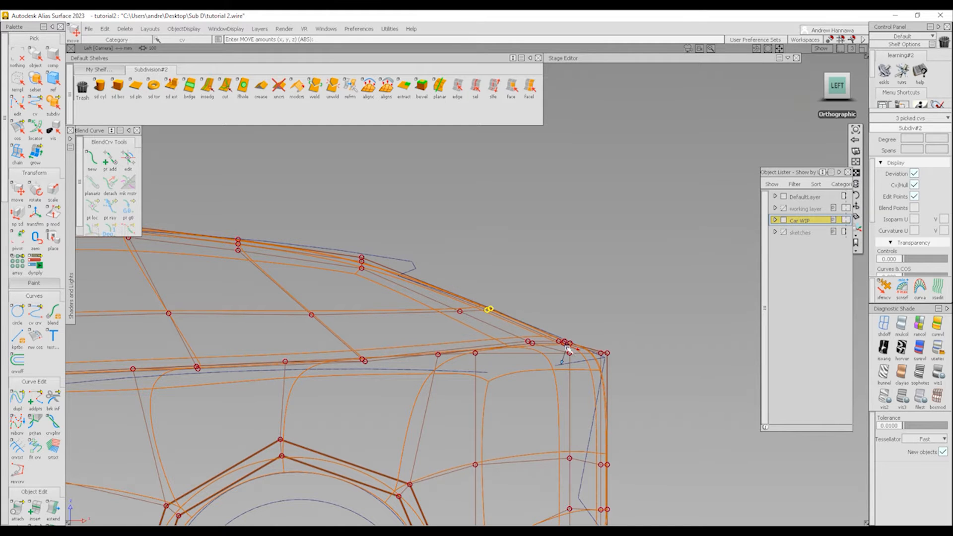
alt+shift+right_drag(568, 350, 519, 331)
alt+shift+middle_drag(432, 327, 502, 330)
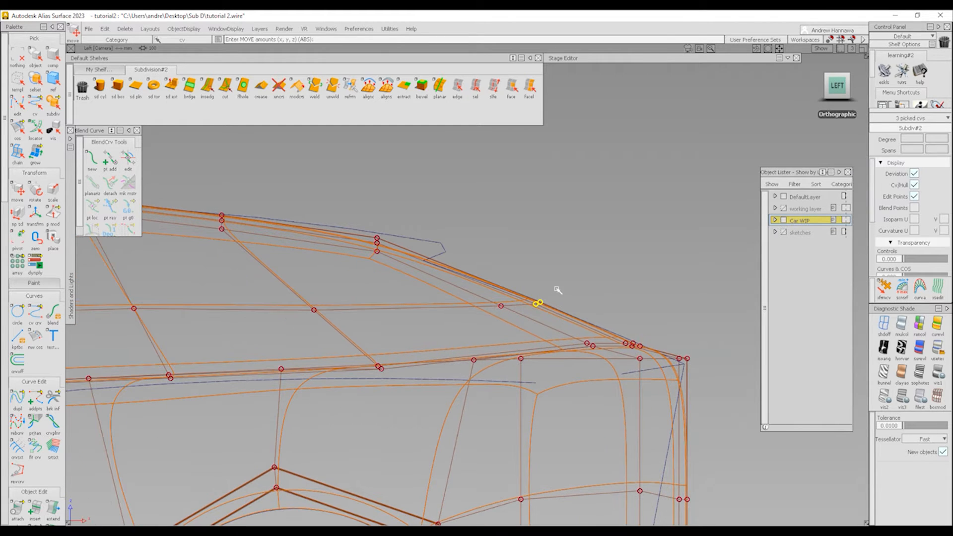
ctrl+shift+drag(390, 322, 398, 233)
Step: Display the sketches layer, compare the greenhouse and roof with the car sketches, and hide the layer again
alt+shift+middle_drag(392, 258, 461, 271)
alt+shift+right_drag(461, 271, 485, 297)
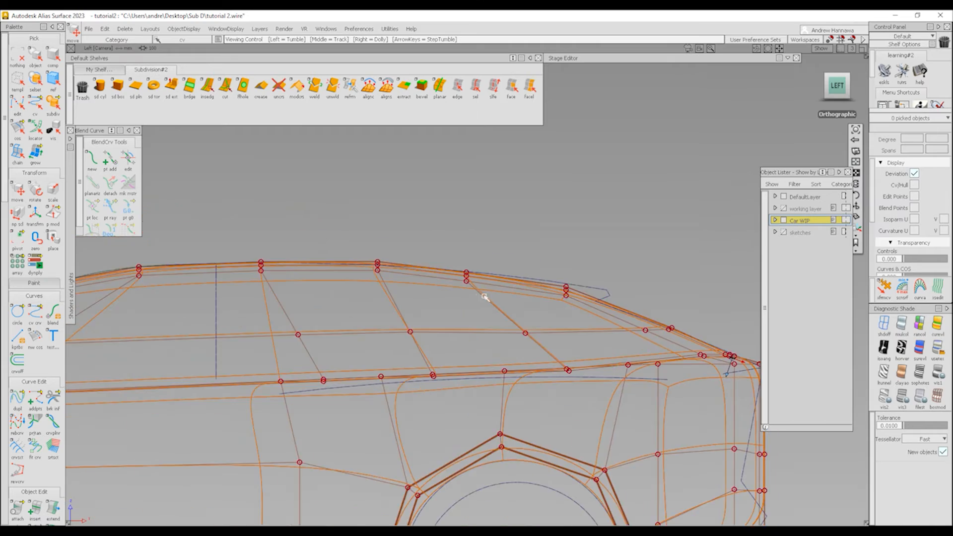
alt+shift+drag(485, 298, 484, 159)
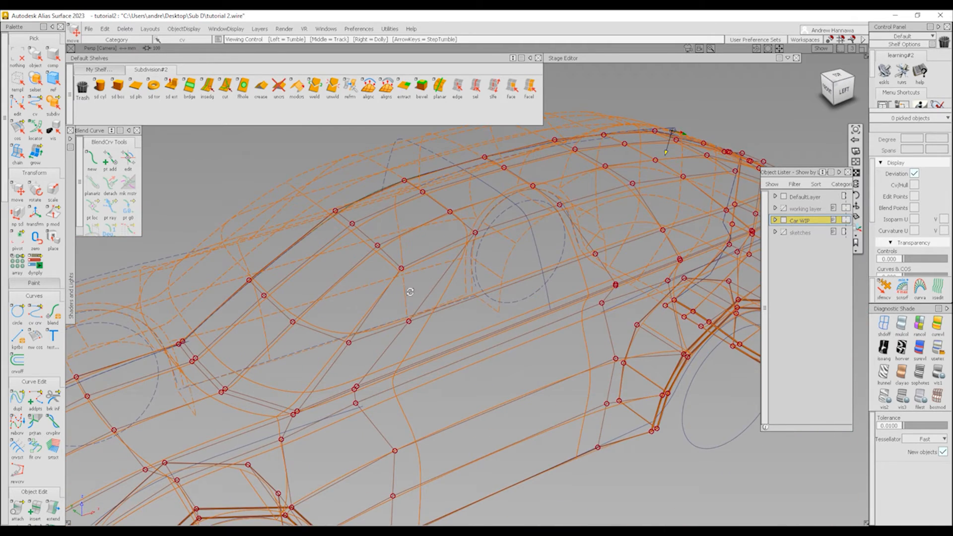
alt+shift+drag(384, 372, 471, 332)
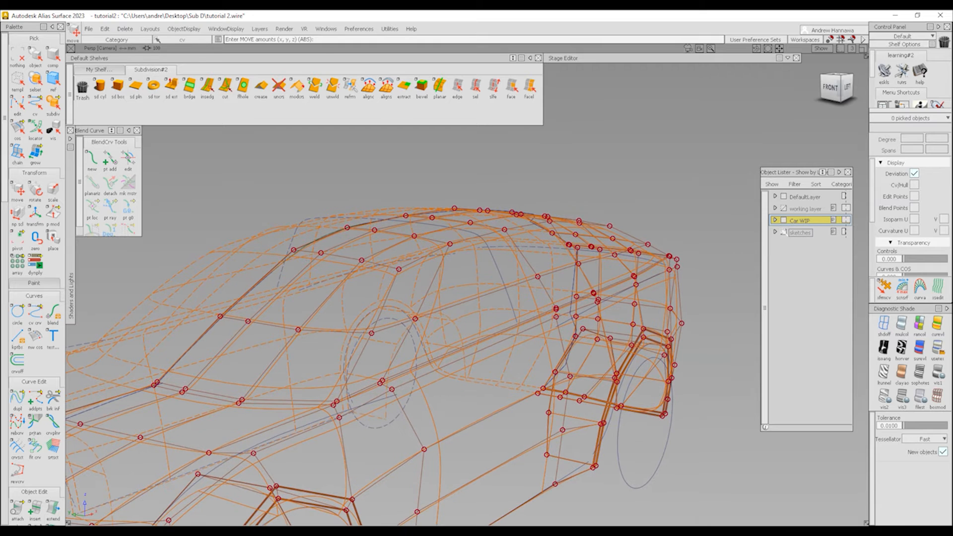
click(784, 233)
alt+shift+right_drag(358, 226, 481, 274)
alt+shift+middle_drag(482, 274, 534, 281)
alt+shift+right_drag(534, 281, 298, 265)
click(849, 88)
alt+shift+middle_drag(278, 260, 435, 307)
alt+shift+right_drag(435, 307, 191, 267)
alt+shift+middle_drag(191, 267, 317, 304)
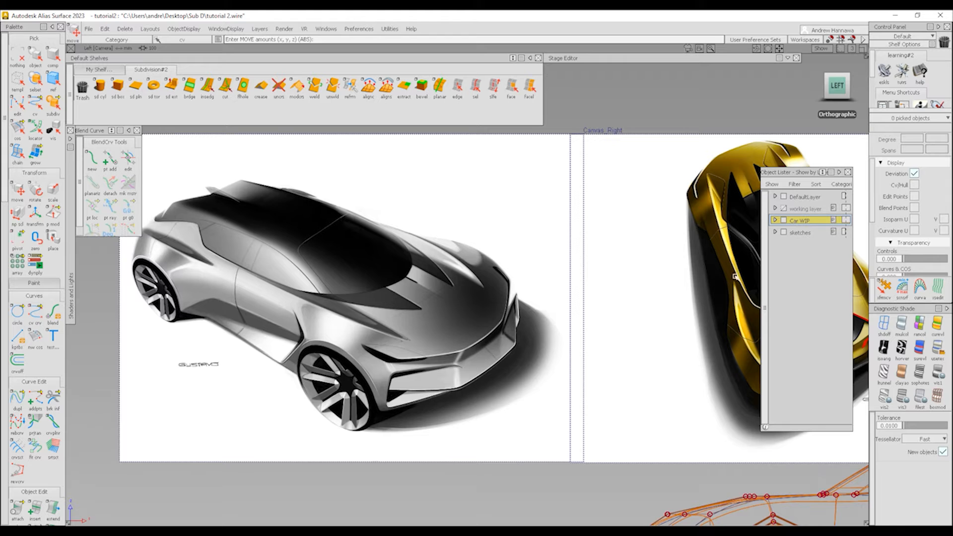
alt+shift+drag(689, 286, 593, 395)
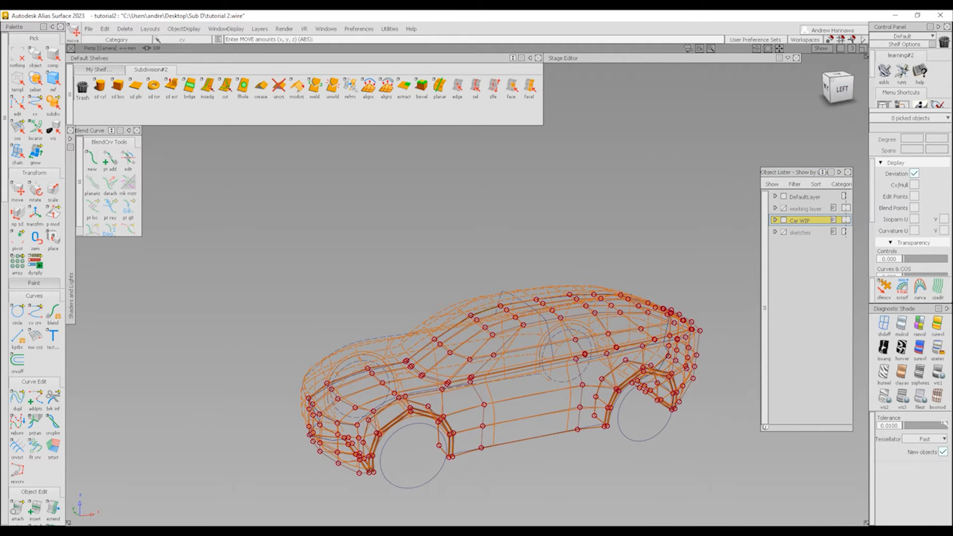
Step: Shade the subdivision body in box mode and examine the corner where the windshield meets the side window
click(937, 398)
alt+shift+right_drag(511, 419, 428, 280)
alt+shift+drag(428, 281, 542, 309)
alt+shift+right_drag(376, 419, 424, 440)
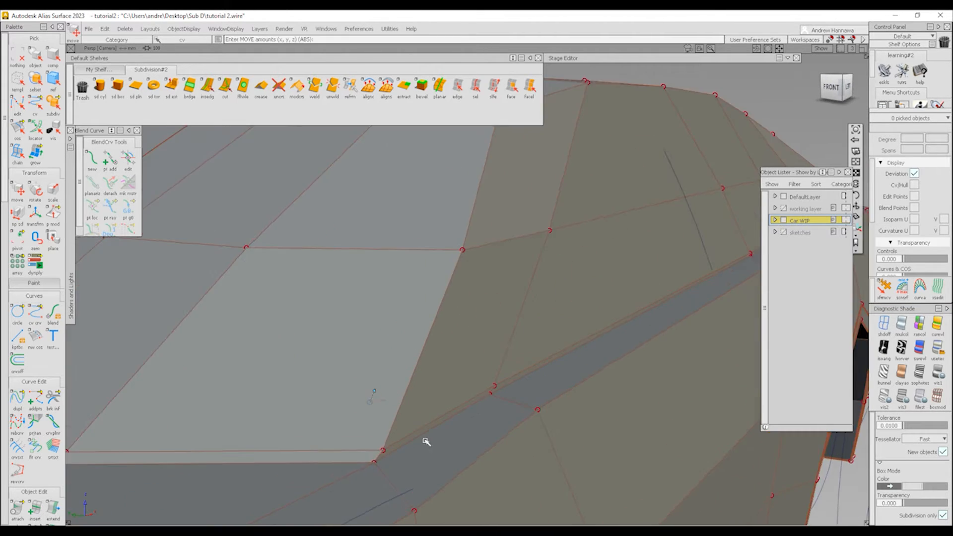
Step: Move the row of six control points along the side window's lower edge inward and adjust its height to widen the narrow ledge
click(884, 288)
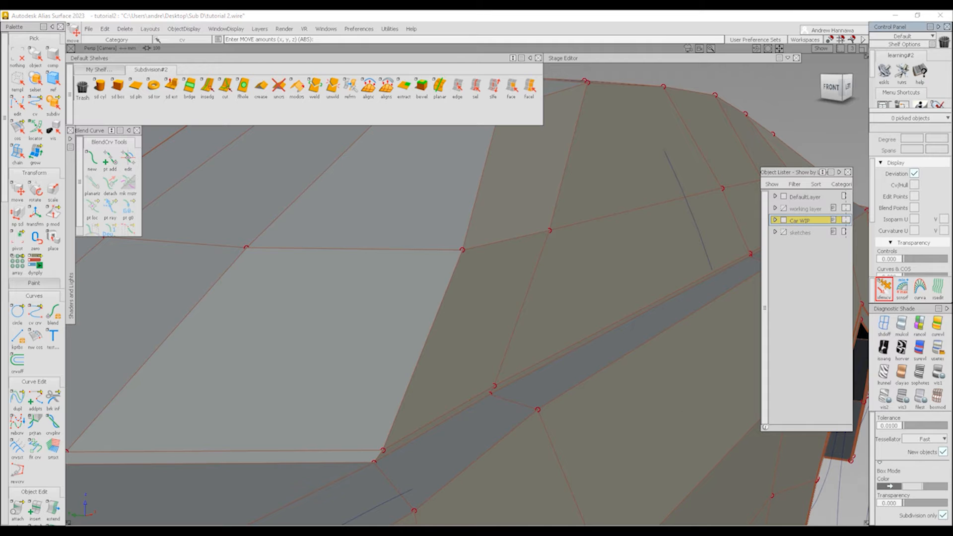
click(381, 452)
alt+shift+right_drag(615, 367, 561, 388)
alt+shift+middle_drag(562, 387, 489, 419)
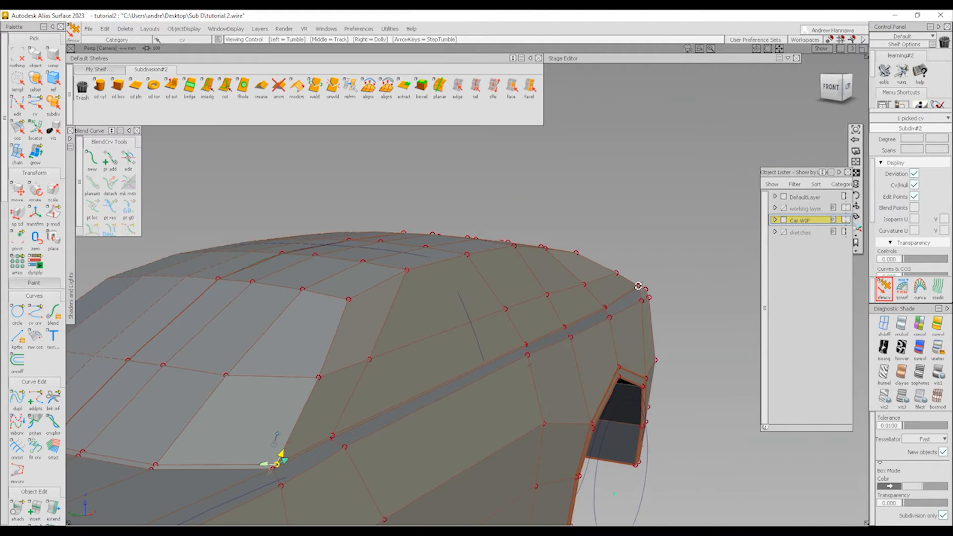
scroll(640, 285, up, 5)
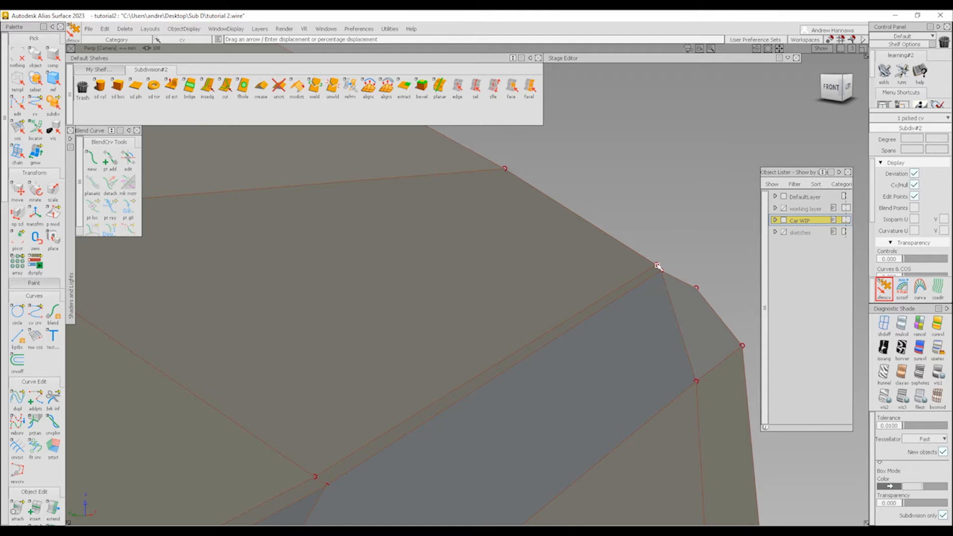
key(shift+alt)
middle_drag(678, 245, 618, 248)
right_drag(669, 240, 668, 257)
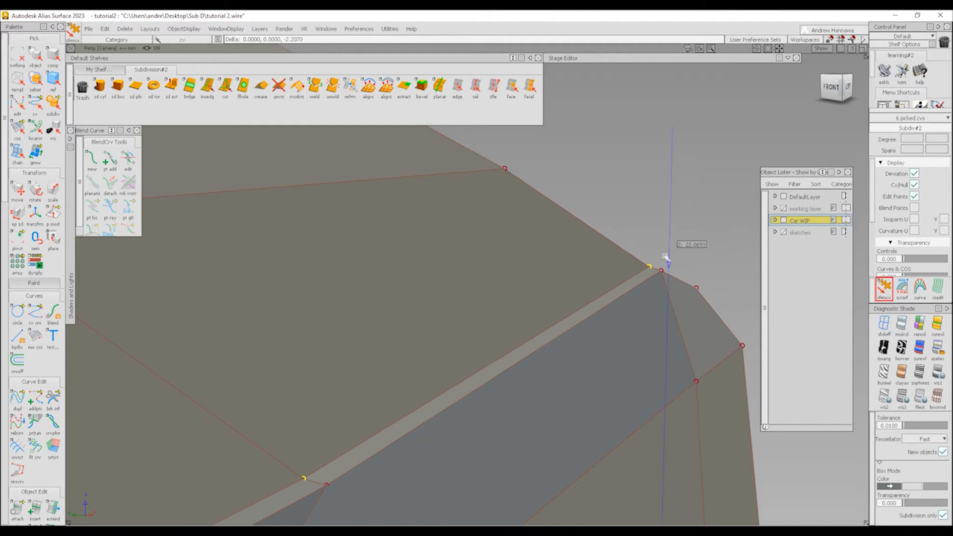
Step: Examine the reshaped ledge and the side window area from the side, in perspective and in the front view
alt+shift+scroll(657, 288, down, 5)
alt+shift+middle_drag(447, 348, 640, 246)
alt+shift+scroll(640, 246, down, 3)
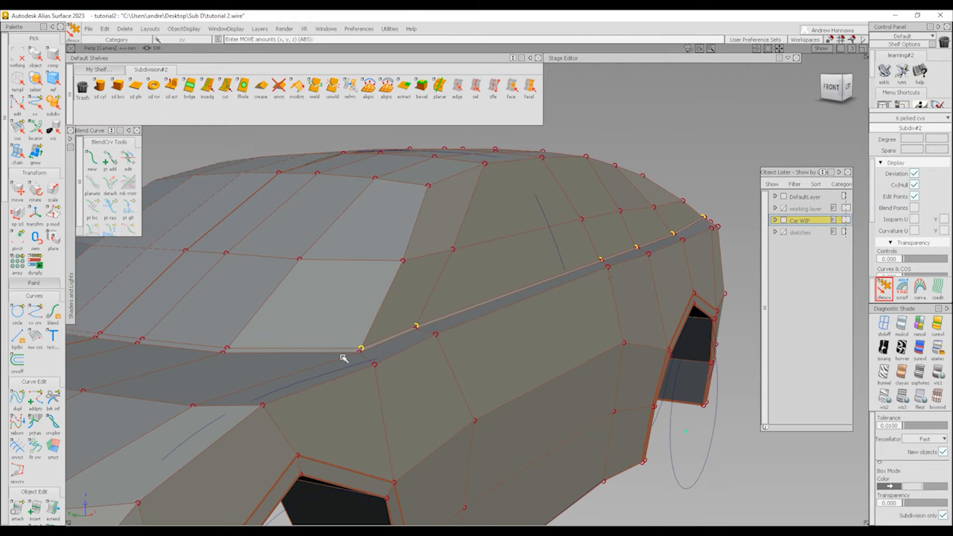
scroll(359, 364, up, 3)
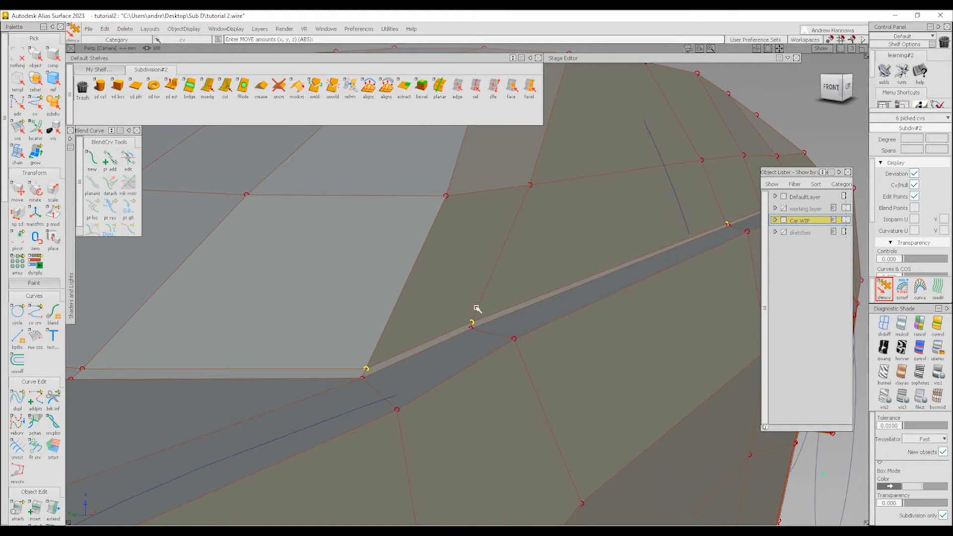
scroll(474, 315, down, 2)
alt+shift+drag(461, 334, 321, 343)
alt+shift+scroll(356, 328, down, 3)
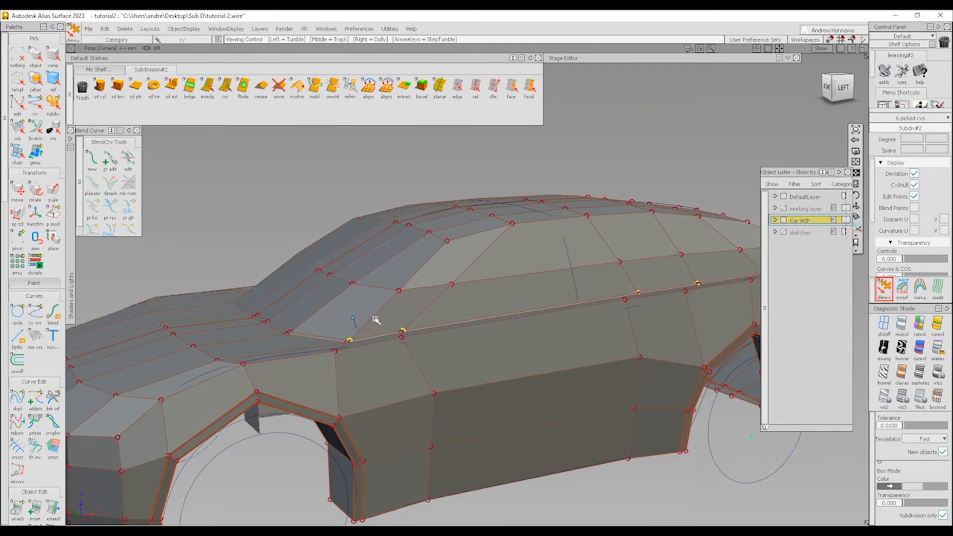
alt+shift+drag(376, 320, 516, 373)
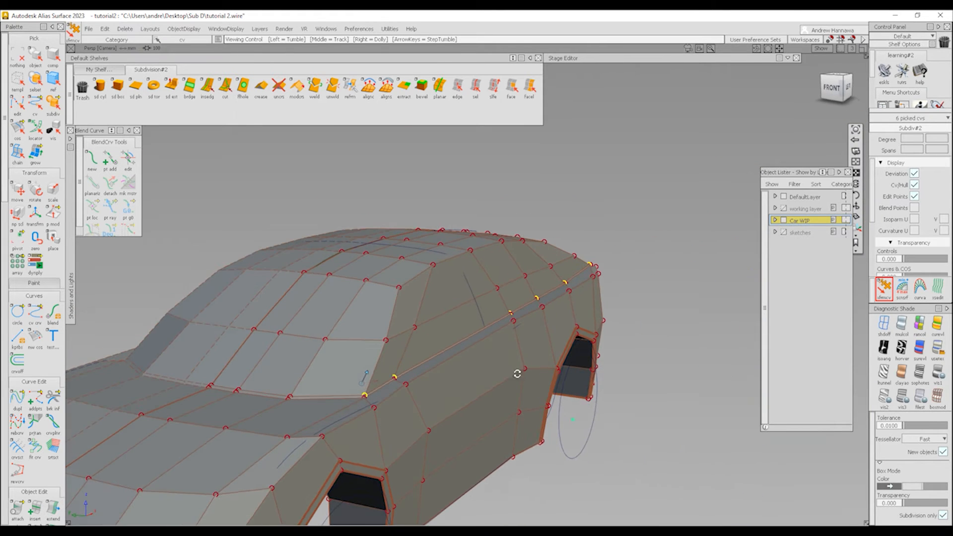
click(833, 89)
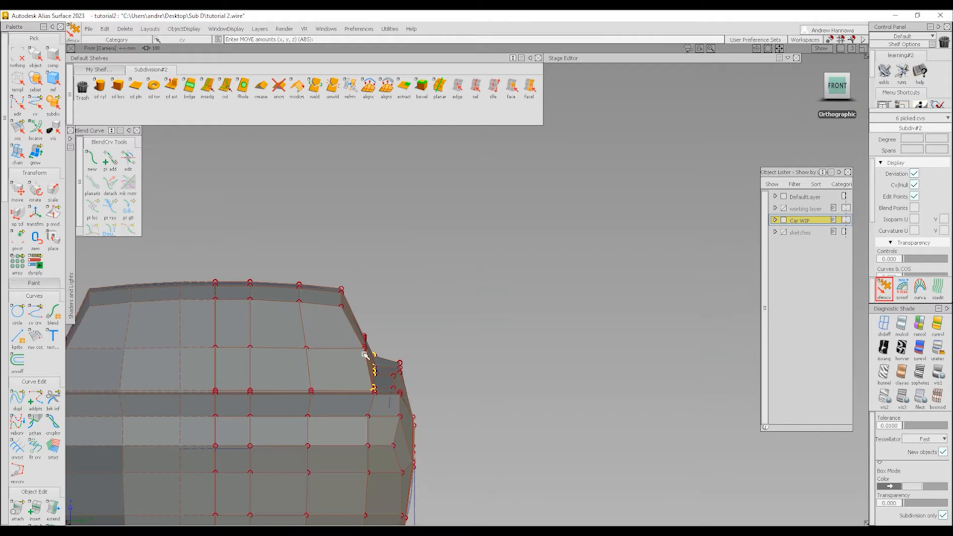
alt+shift+scroll(386, 385, up, 2)
alt+shift+drag(386, 385, 302, 398)
Step: Move the control point midway up the A-pillar inward by about 21 mm in Y in the front view
ctrl+shift+drag(233, 419, 233, 439)
ctrl+shift+drag(170, 416, 213, 413)
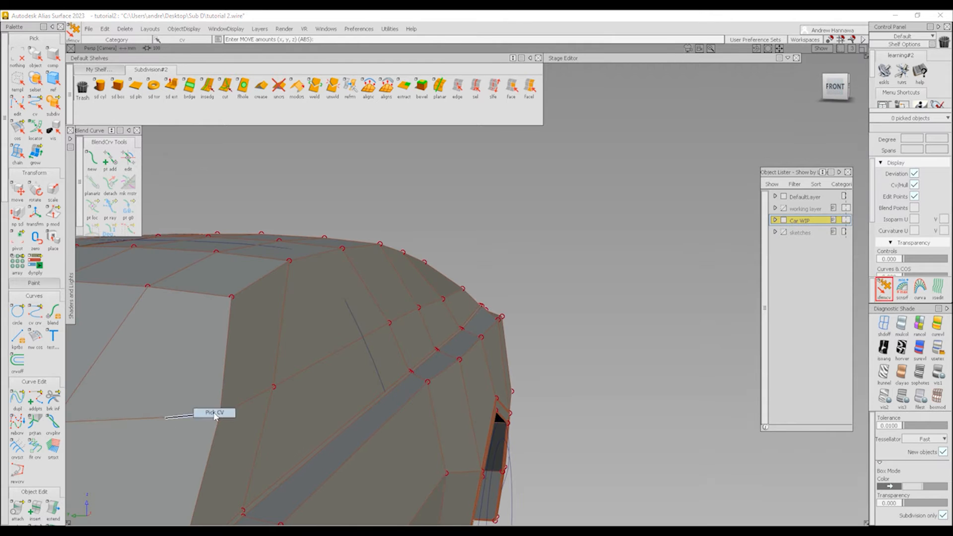
click(221, 415)
click(835, 89)
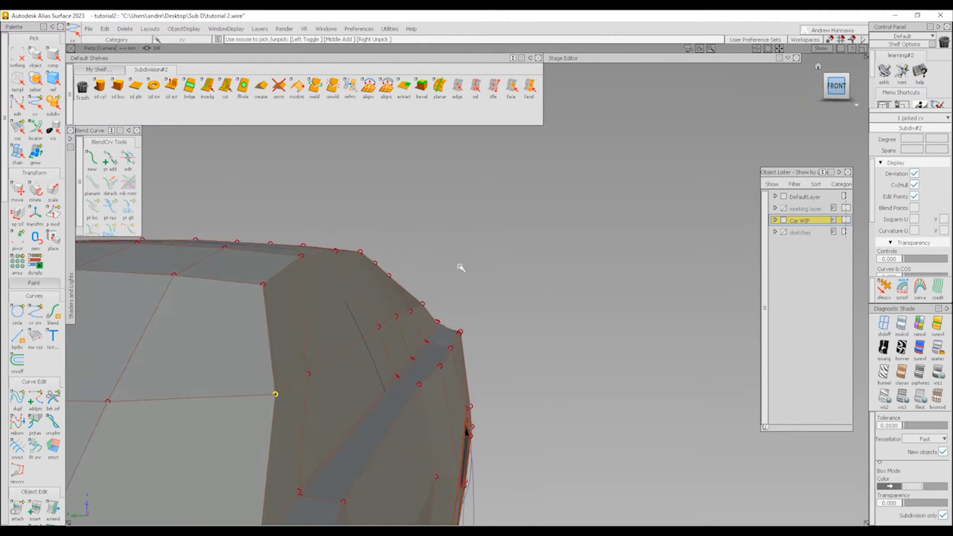
alt+shift+scroll(389, 409, up, 1)
ctrl+shift+drag(424, 403, 445, 342)
middle_drag(474, 289, 470, 289)
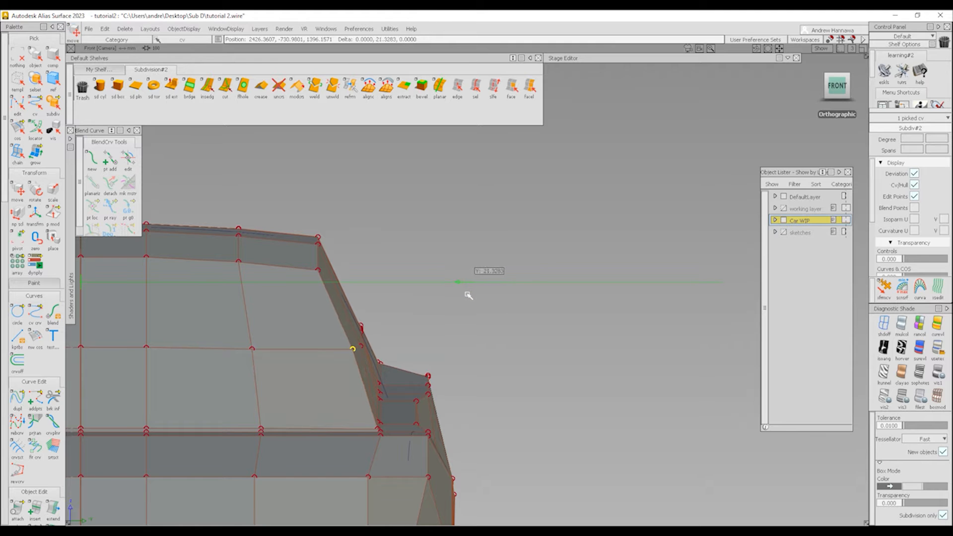
Step: Insert an edge loop through the hood, windscreen and roof, close beside the A-pillar edge
alt+shift+drag(504, 279, 539, 305)
alt+shift+middle_drag(538, 306, 546, 302)
ctrl+shift+drag(394, 335, 395, 353)
alt+shift+middle_drag(412, 313, 476, 252)
alt+shift+right_drag(400, 338, 437, 363)
alt+shift+middle_drag(403, 372, 434, 385)
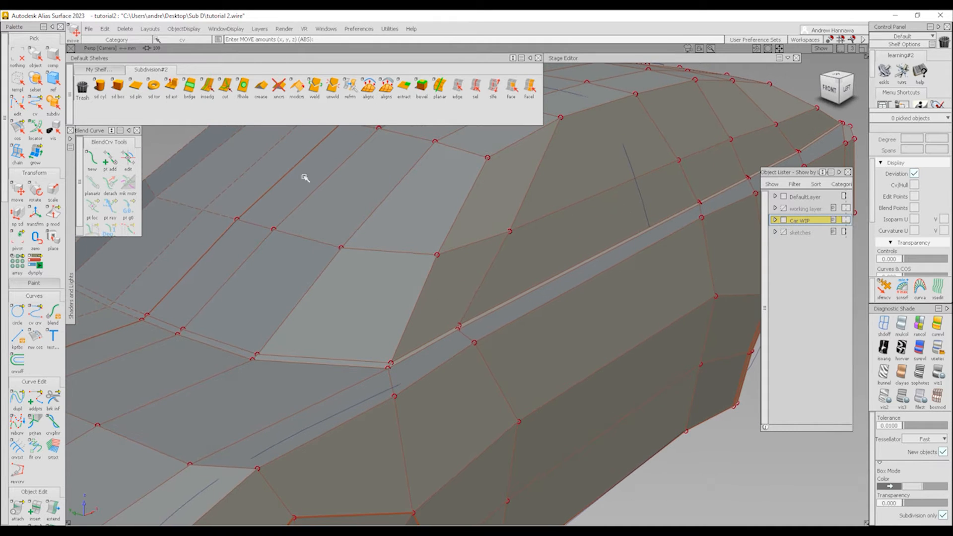
click(207, 88)
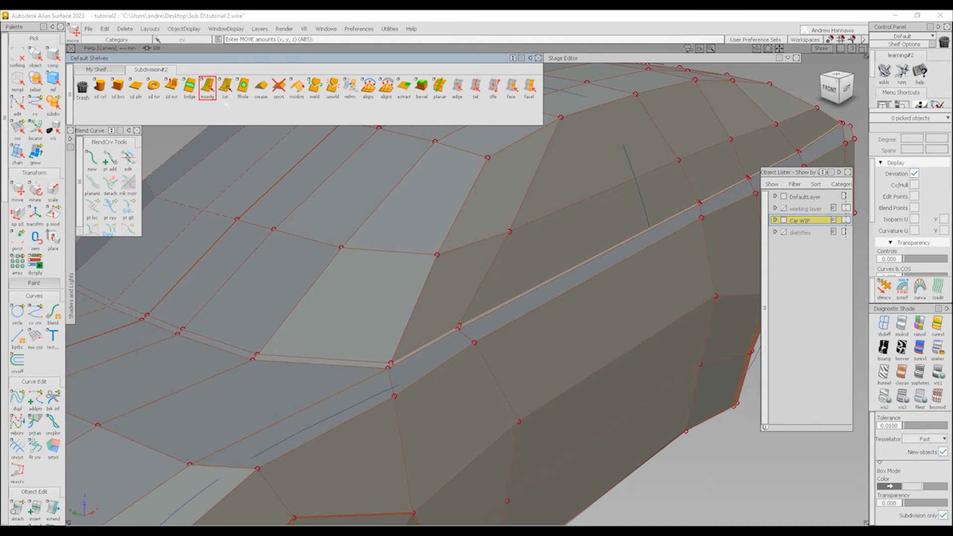
click(414, 253)
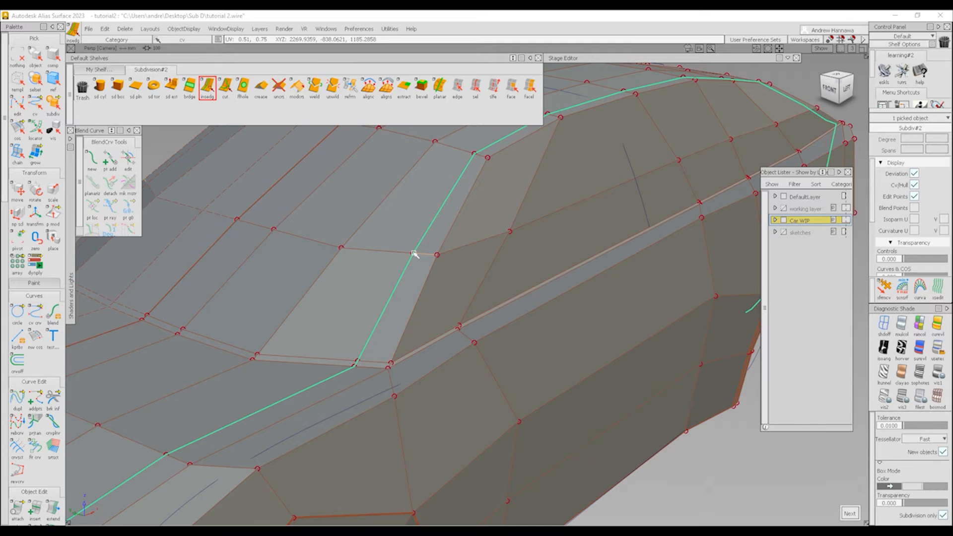
drag(413, 253, 416, 254)
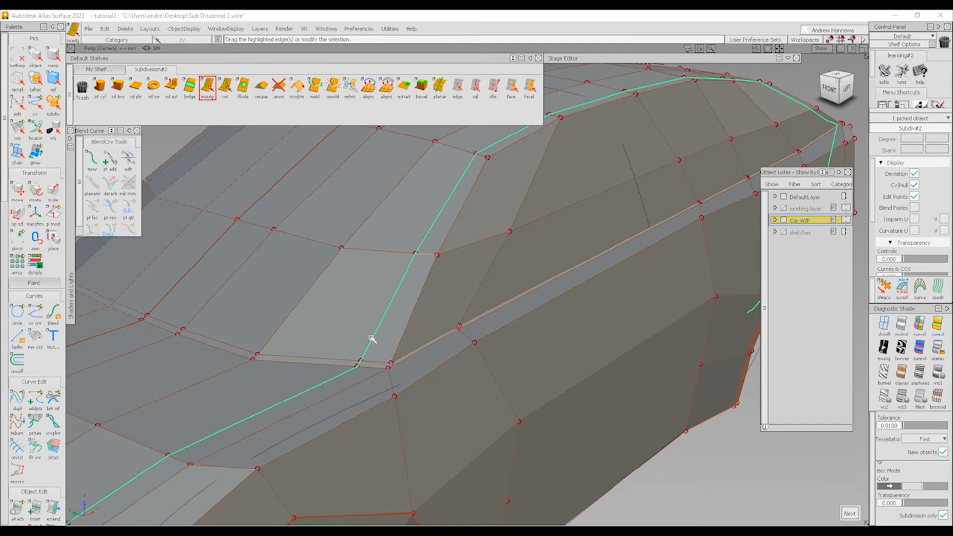
Step: Adjust the two control points at the windscreen's lower outer corner and the points up the A-pillar edge
mouse_move(392, 384)
ctrl+shift+mouse_down()
mouse_move(430, 313)
mouse_move(368, 335)
mouse_move(390, 349)
mouse_move(393, 382)
ctrl+shift+mouse_up()
ctrl+shift+middle_drag(393, 381, 391, 332)
drag(403, 336, 427, 331)
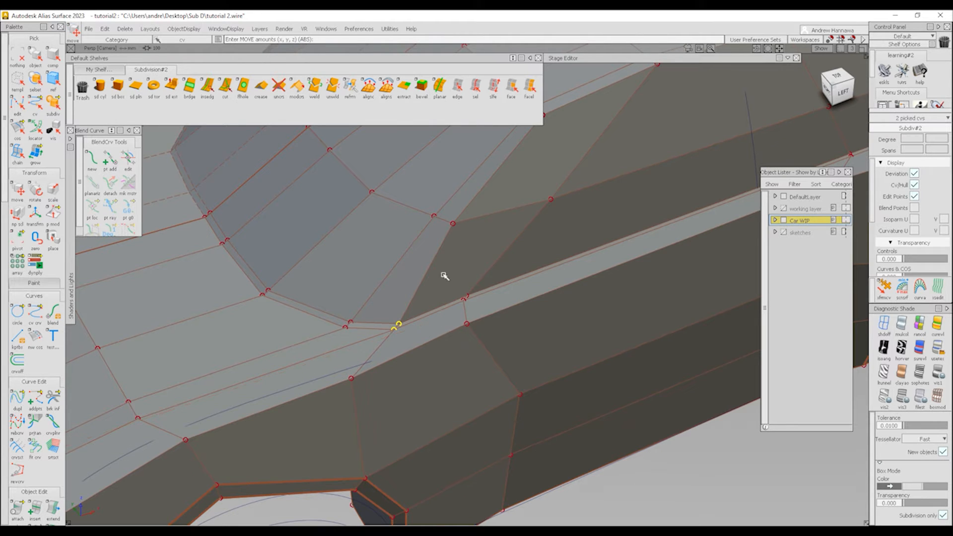
ctrl+shift+drag(453, 213, 484, 232)
alt+shift+middle_drag(500, 218, 464, 298)
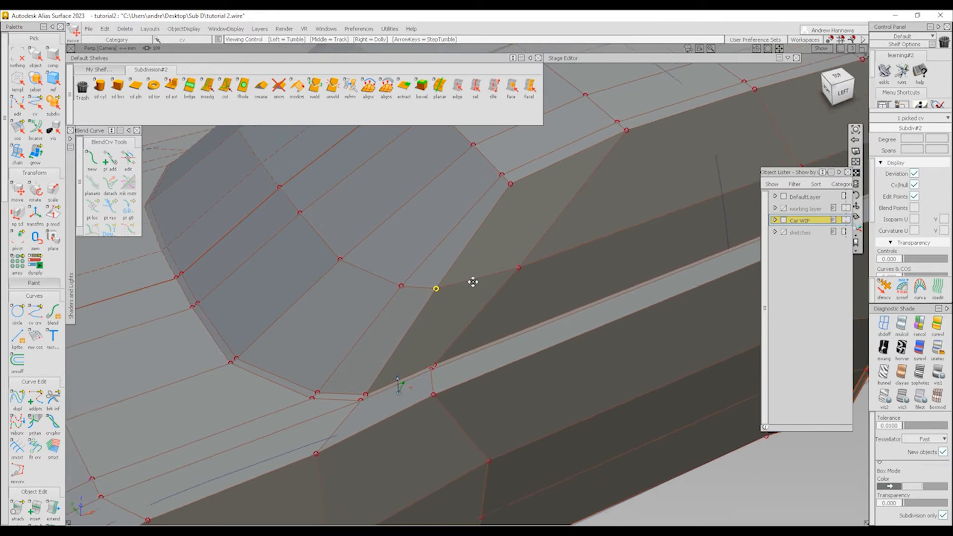
drag(520, 214, 549, 204)
Step: Pick the five control points along the roof's outer side edge behind the front corner and lower them slightly
click(619, 147)
alt+shift+middle_drag(664, 152, 401, 274)
alt+shift+middle_drag(693, 200, 479, 227)
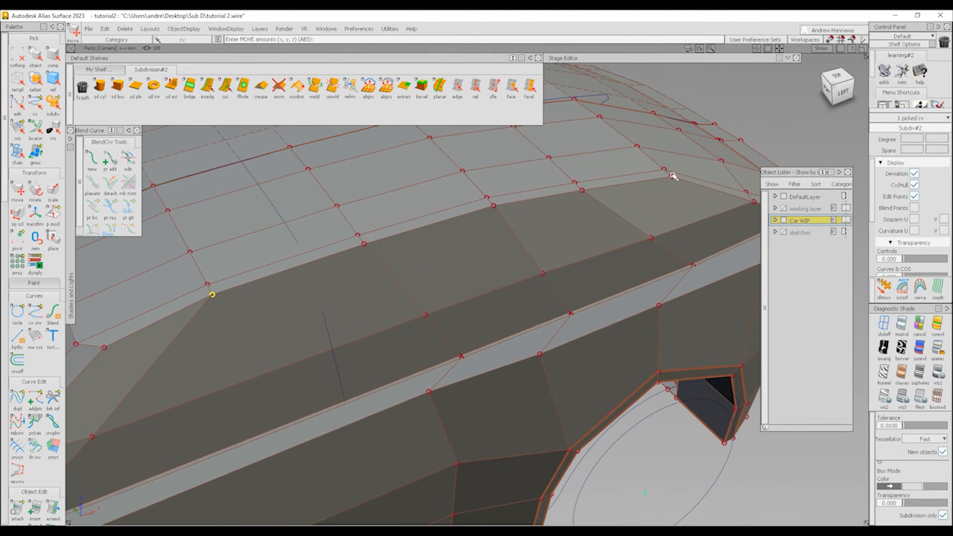
alt+shift+drag(544, 187, 680, 190)
alt+shift+middle_drag(680, 190, 415, 191)
alt+shift+drag(415, 191, 481, 227)
alt+shift+drag(397, 236, 481, 211)
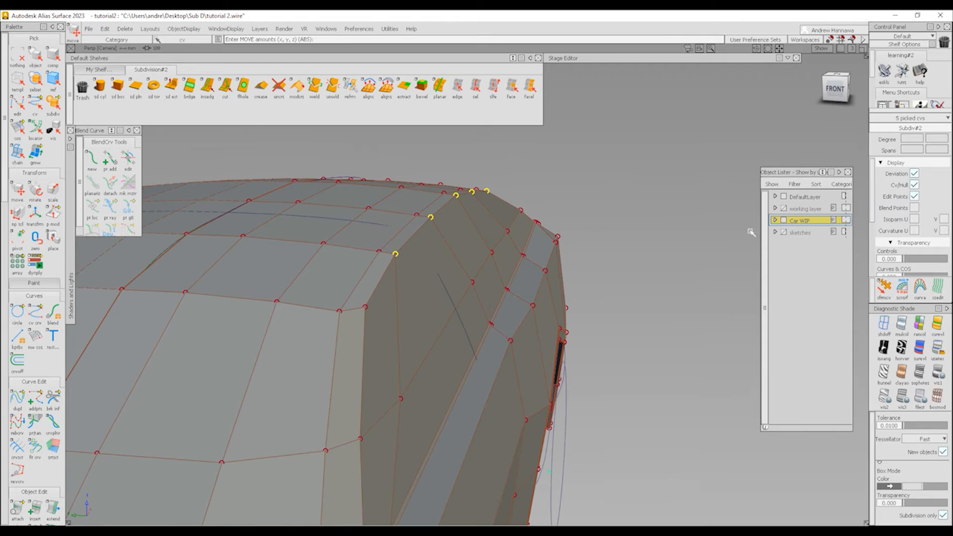
click(890, 296)
key(space)
click(479, 226)
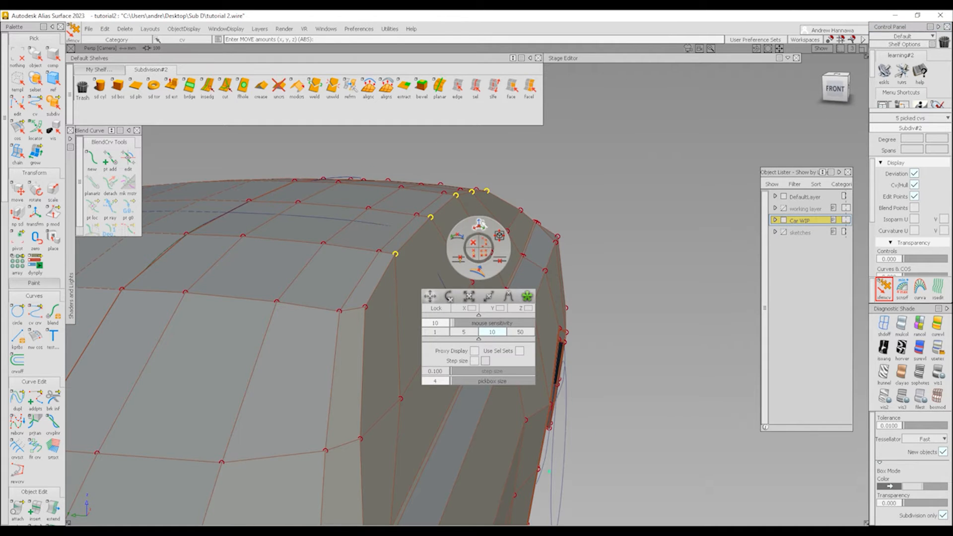
right_drag(611, 146, 614, 240)
middle_drag(615, 234, 615, 236)
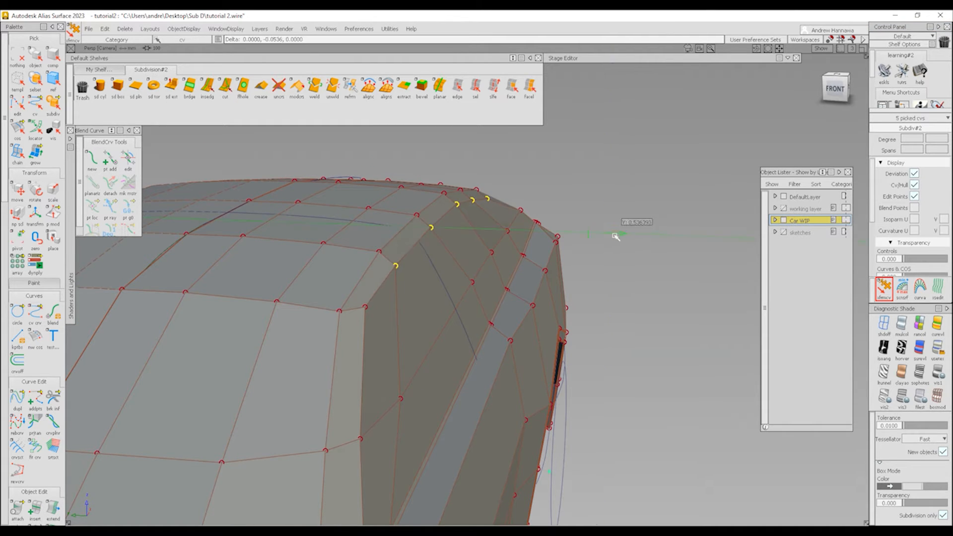
Step: In the top view, move the pair of roof side edge control points behind the front corner inward by about 38 mm in Y
click(366, 308)
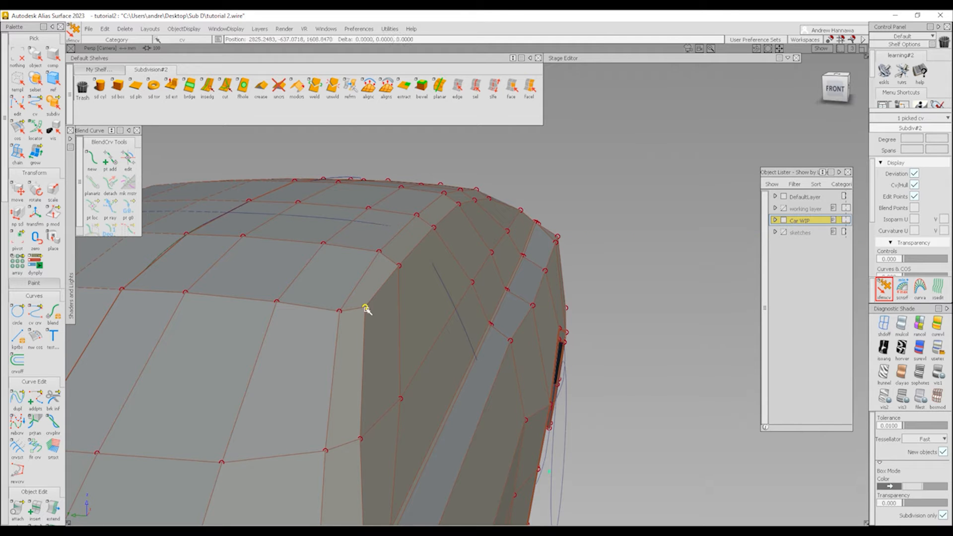
alt+shift+drag(432, 312, 425, 252)
alt+shift+middle_drag(533, 228, 513, 270)
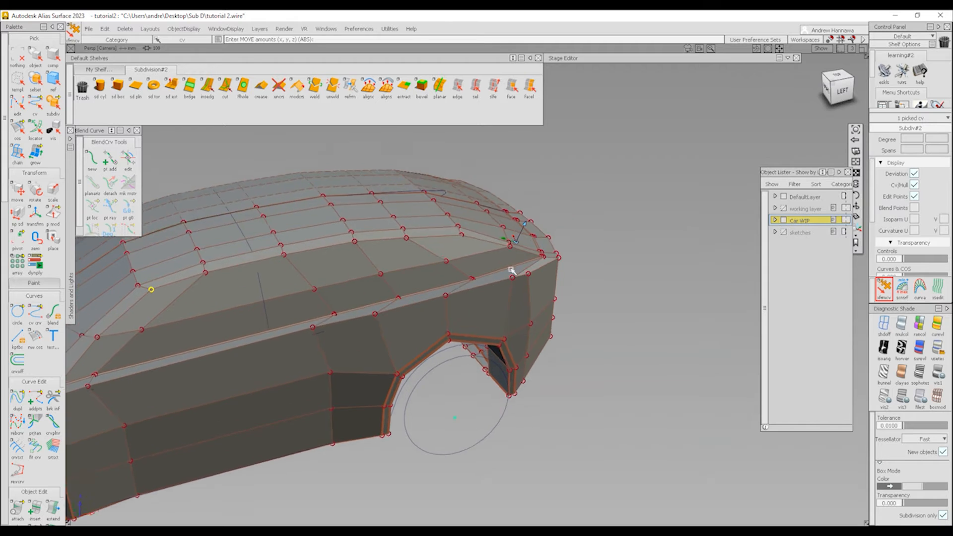
alt+shift+drag(512, 270, 645, 303)
click(832, 86)
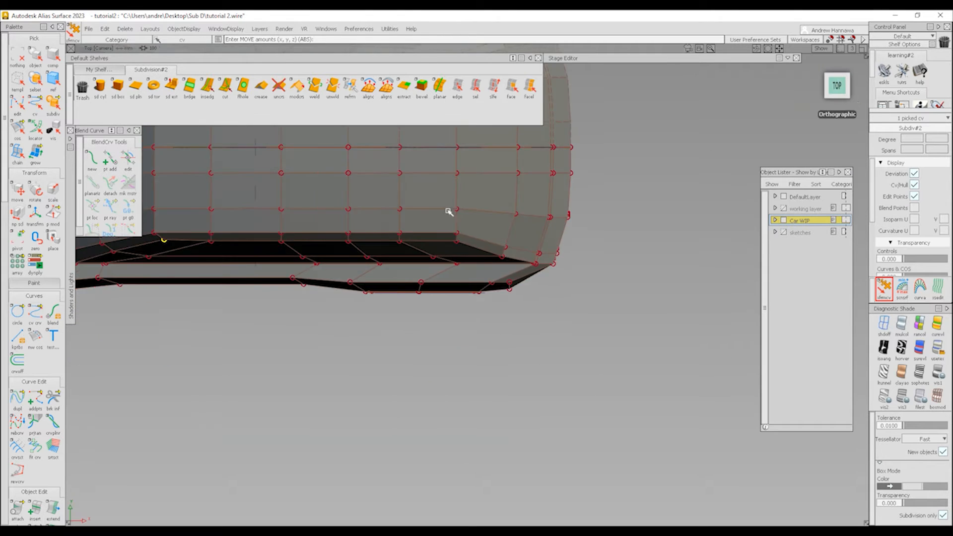
alt+shift+middle_drag(431, 248, 527, 248)
ctrl+shift+drag(436, 319, 432, 263)
drag(298, 224, 322, 243)
ctrl+shift+middle_drag(535, 356, 548, 320)
right_drag(630, 337, 632, 335)
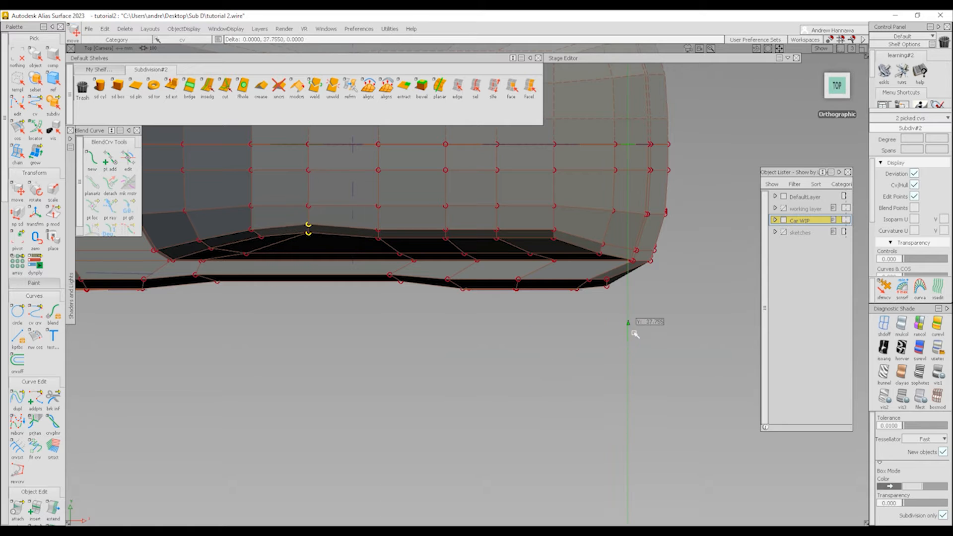
Step: Move the next two pairs of roof side edge control points rearward of it inward in Y to continue the curve
mouse_move(373, 256)
ctrl+shift+mouse_down()
mouse_move(380, 225)
mouse_move(391, 248)
ctrl+shift+mouse_up()
ctrl+shift+middle_drag(561, 349, 575, 319)
right_drag(581, 319, 582, 313)
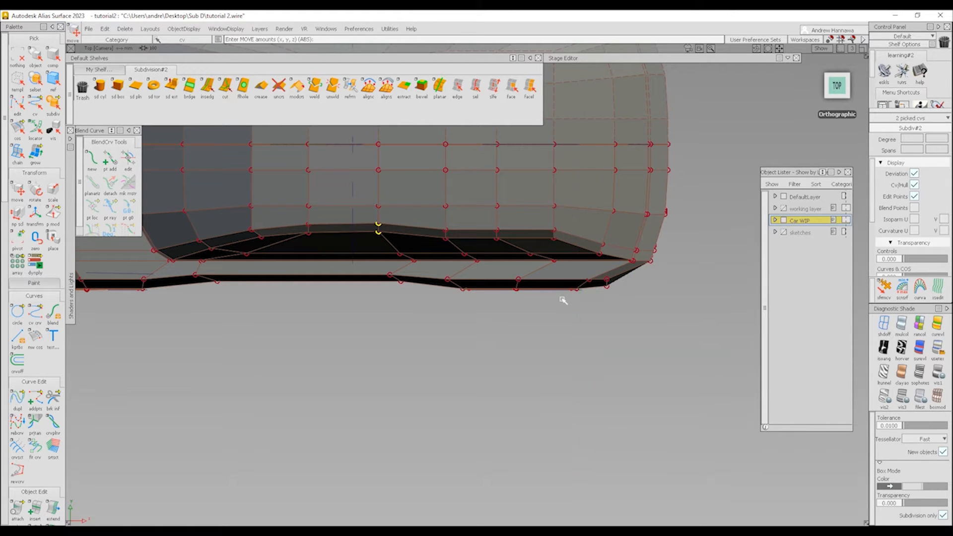
alt+shift+right_drag(465, 285, 415, 215)
alt+shift+middle_drag(415, 215, 422, 271)
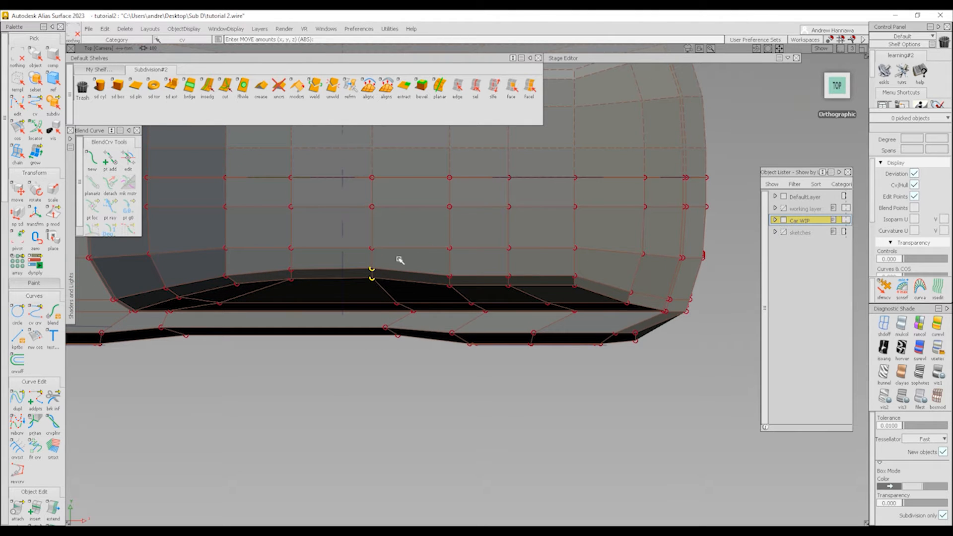
ctrl+shift+drag(439, 293, 442, 266)
ctrl+shift+middle_drag(517, 417, 521, 356)
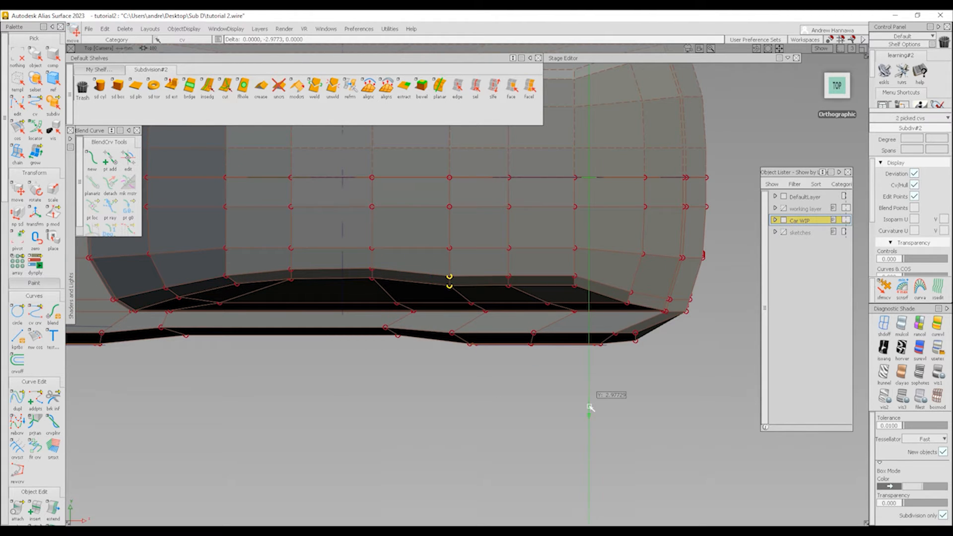
right_drag(589, 411, 599, 397)
Step: Move the second-to-last pair of control points on the straight roof side edge inward in Y
ctrl+shift+drag(487, 396, 491, 343)
mouse_move(429, 275)
ctrl+shift+mouse_down()
mouse_move(506, 277)
mouse_move(535, 297)
ctrl+shift+mouse_up()
ctrl+shift+middle_drag(619, 395, 642, 352)
right_drag(705, 345, 712, 335)
ctrl+shift+middle_drag(719, 403, 719, 357)
right_drag(720, 356, 723, 343)
ctrl+shift+drag(588, 349, 588, 347)
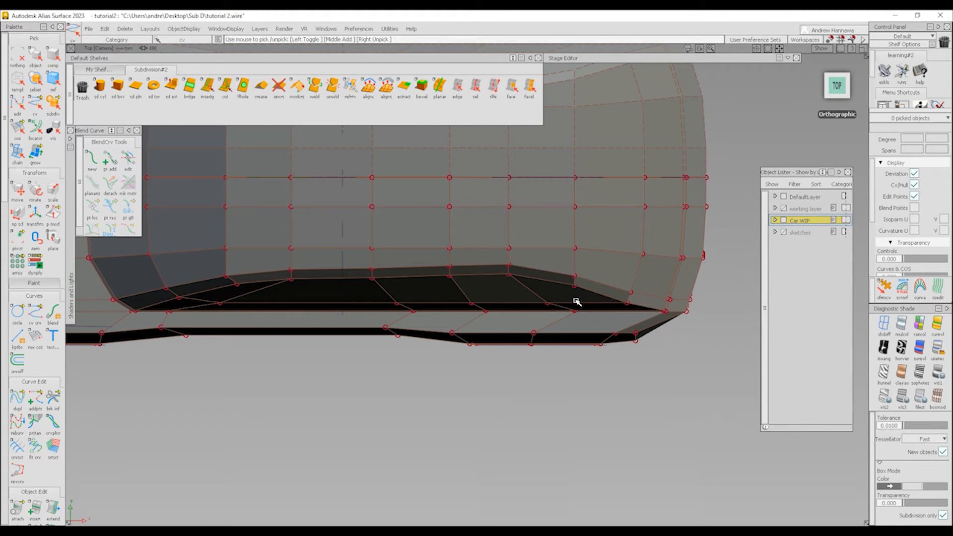
Step: Move the last pair of roof side edge control points before the rear taper inward in Y
ctrl+shift+drag(576, 275, 578, 274)
drag(563, 265, 593, 293)
ctrl+shift+middle_drag(709, 355, 714, 312)
right_drag(714, 312, 723, 301)
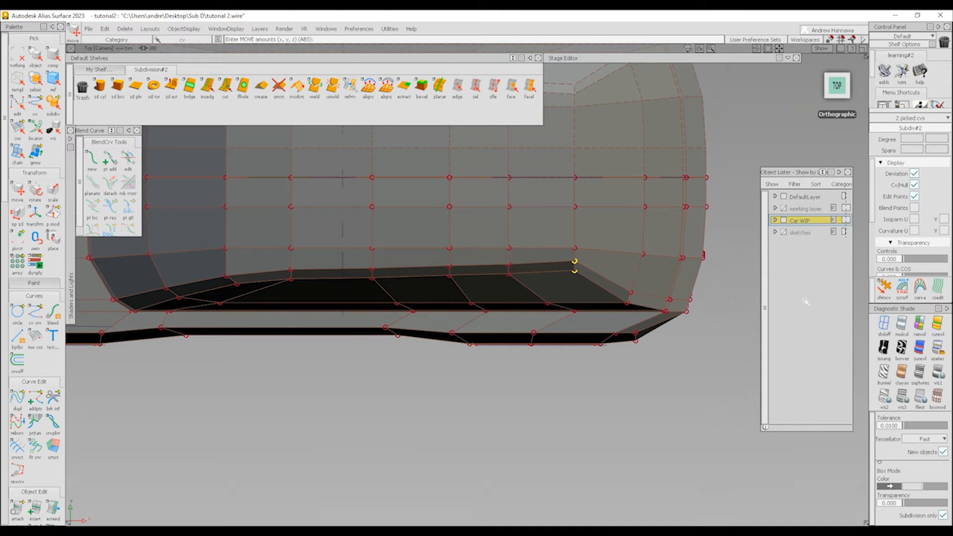
Step: Shift four control points of the neighbouring inner roof row inward in Y together with Direct Modify
click(574, 248)
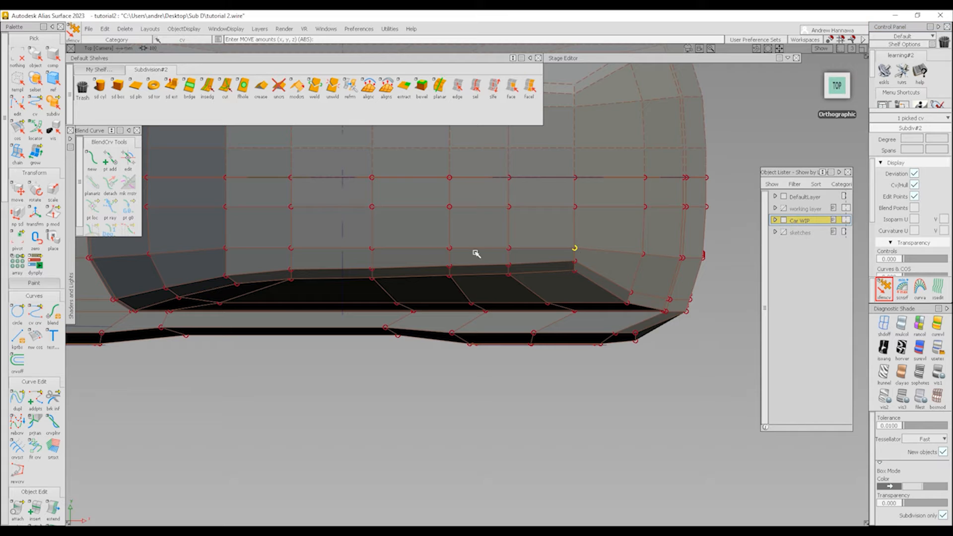
key(space)
click(376, 241)
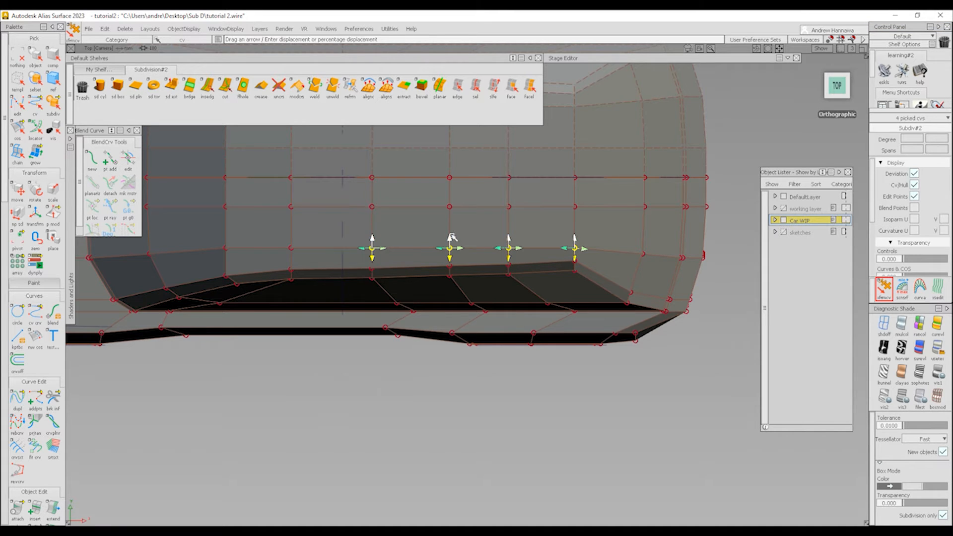
drag(451, 237, 515, 165)
ctrl+shift+drag(656, 312, 659, 256)
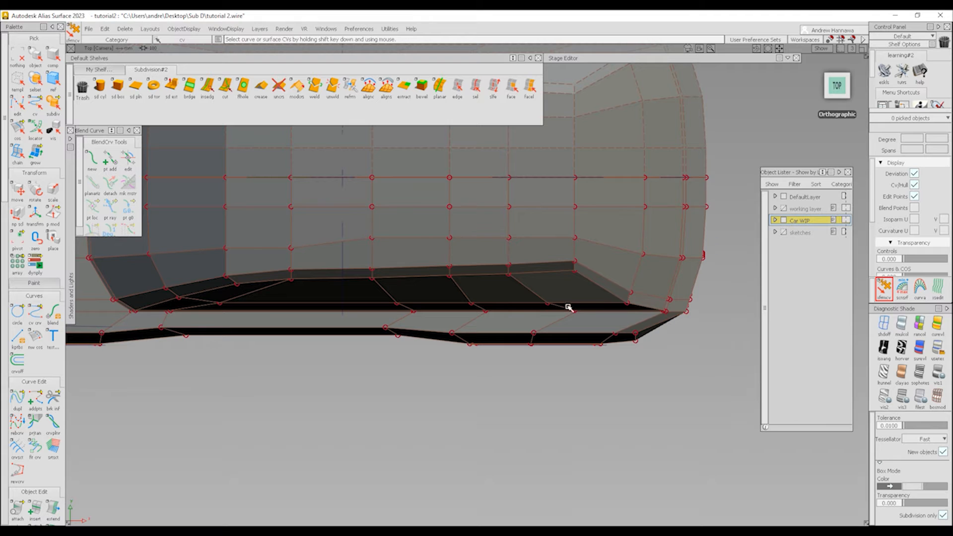
Step: Move the two control points at the rear end of the roof side edge inward in Y
ctrl+shift+drag(566, 304, 621, 285)
ctrl+shift+middle_drag(720, 343, 721, 309)
right_drag(725, 308, 727, 302)
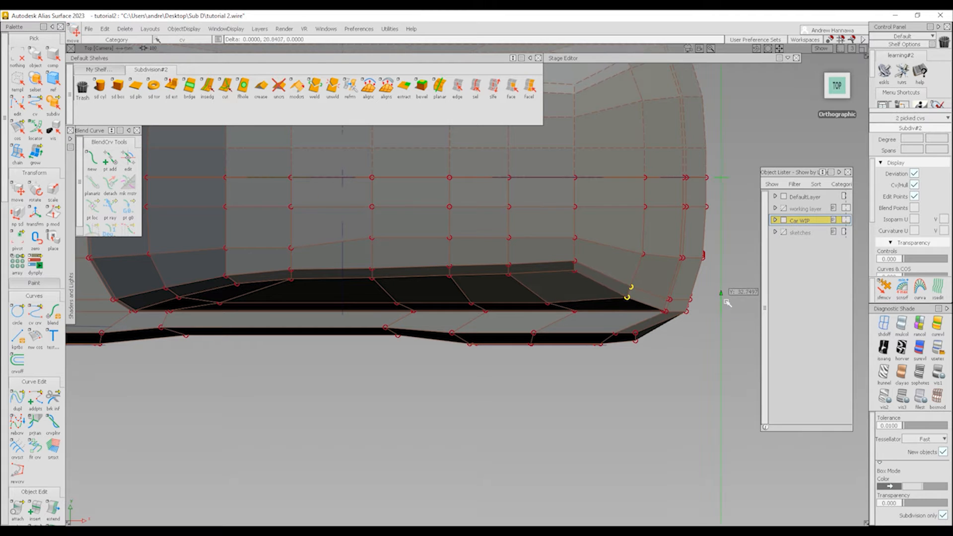
Step: Clear the selection, then view the body in smooth shading and examine the roof edge and cabin from the rear
ctrl+shift+drag(477, 426, 485, 285)
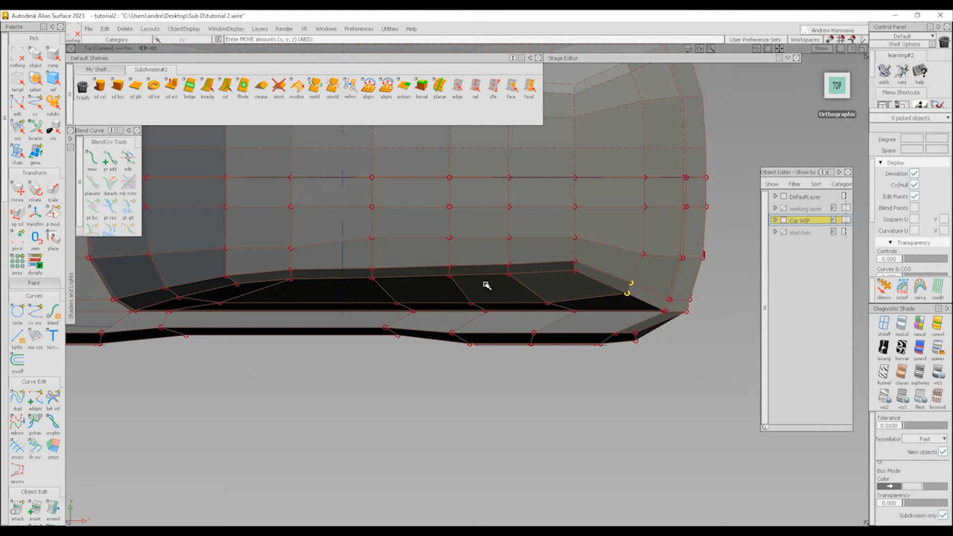
mouse_move(418, 357)
alt+shift+mouse_down()
mouse_move(421, 321)
mouse_move(483, 230)
mouse_move(622, 234)
alt+shift+mouse_up()
ctrl+shift+right_drag(426, 288, 496, 247)
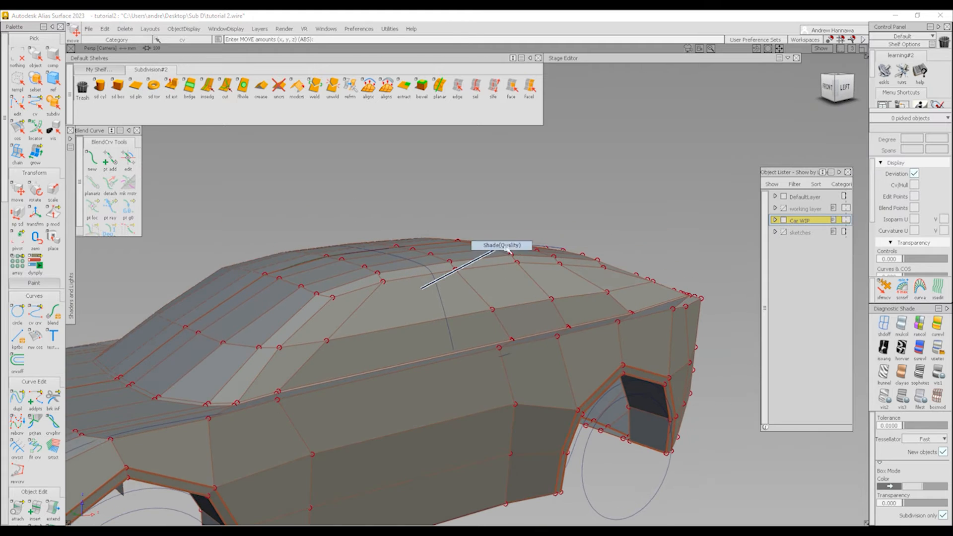
alt+shift+drag(446, 278, 541, 300)
ctrl+shift+right_drag(496, 307, 477, 308)
mouse_move(476, 311)
alt+shift+mouse_down()
mouse_move(540, 315)
mouse_move(1, 326)
mouse_move(72, 326)
alt+shift+mouse_up()
ctrl+shift+right_drag(416, 353, 418, 293)
alt+shift+drag(531, 311, 624, 323)
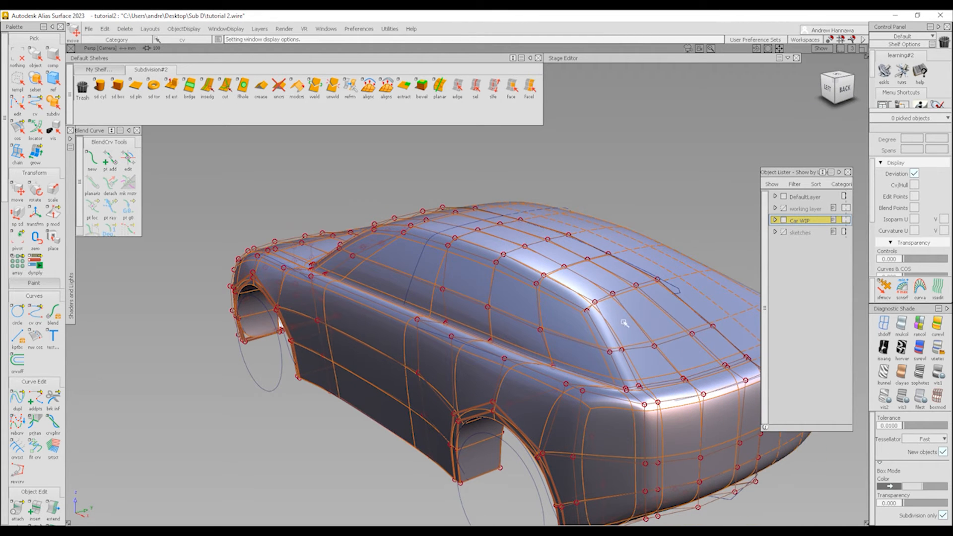
Step: Move the control point at the rear corner of the roof side edge outward in Y and slightly down with Direct Modify
click(587, 310)
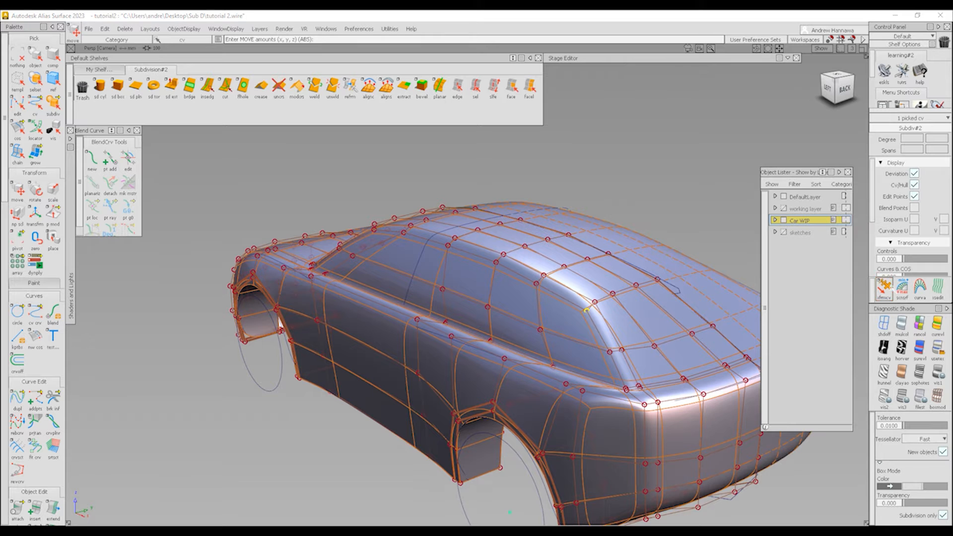
click(890, 287)
scroll(643, 346, up, 1)
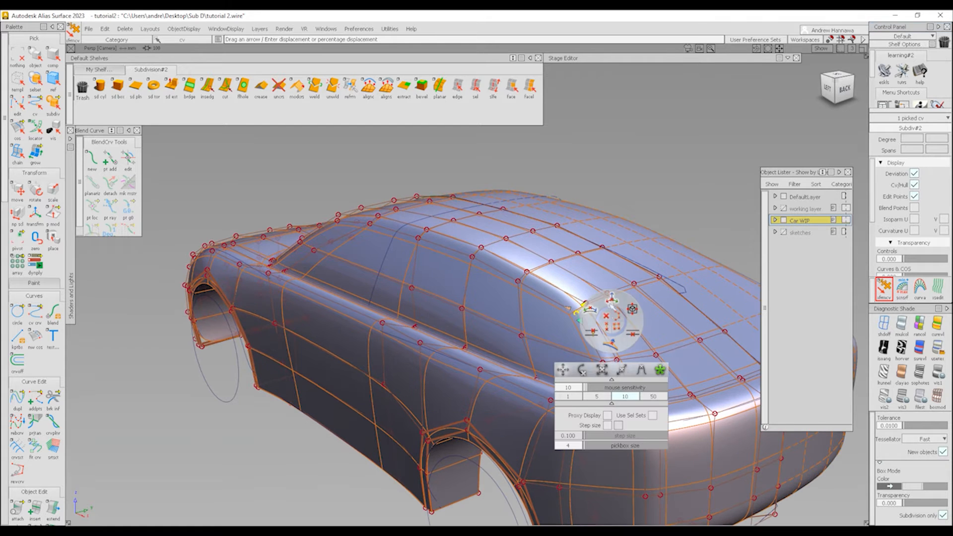
alt+shift+drag(614, 318, 524, 340)
drag(588, 331, 594, 332)
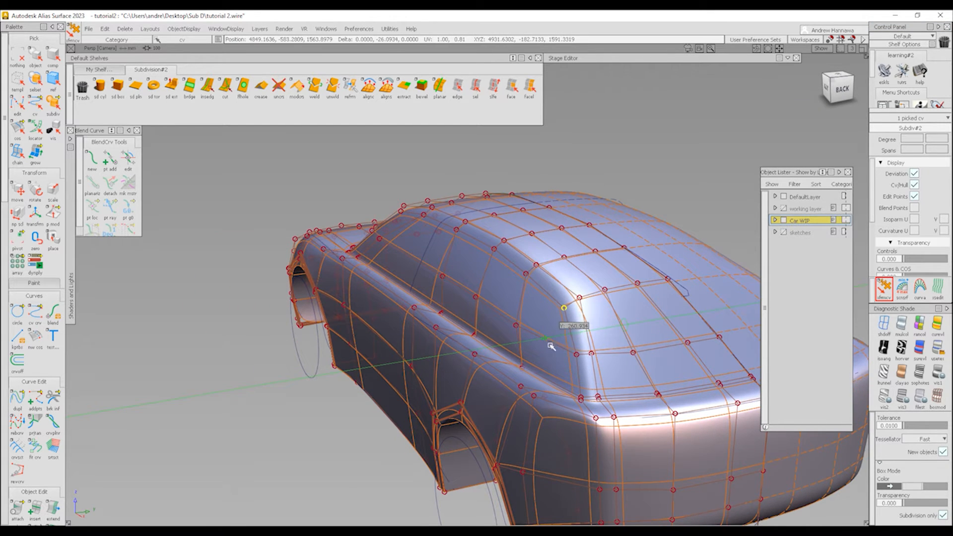
middle_drag(549, 343, 548, 343)
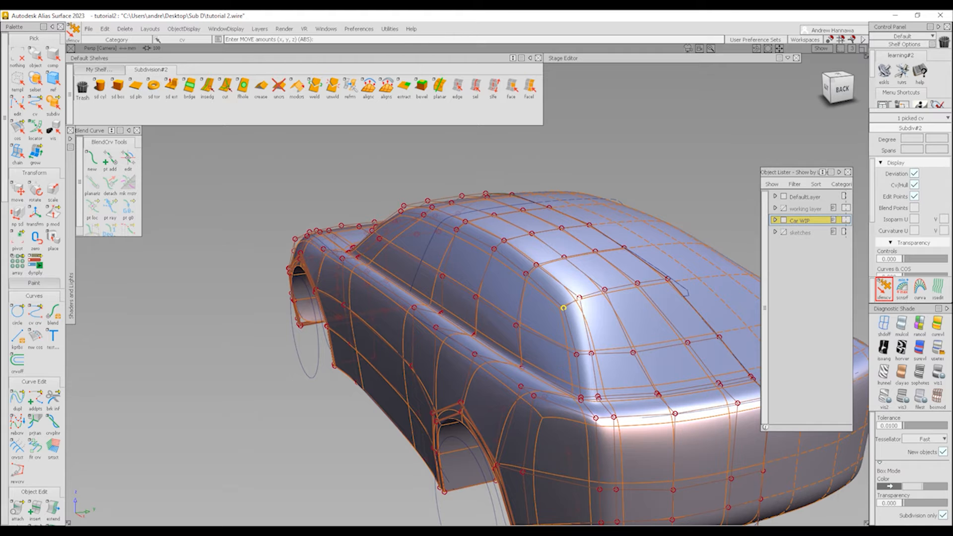
right_drag(590, 296, 589, 321)
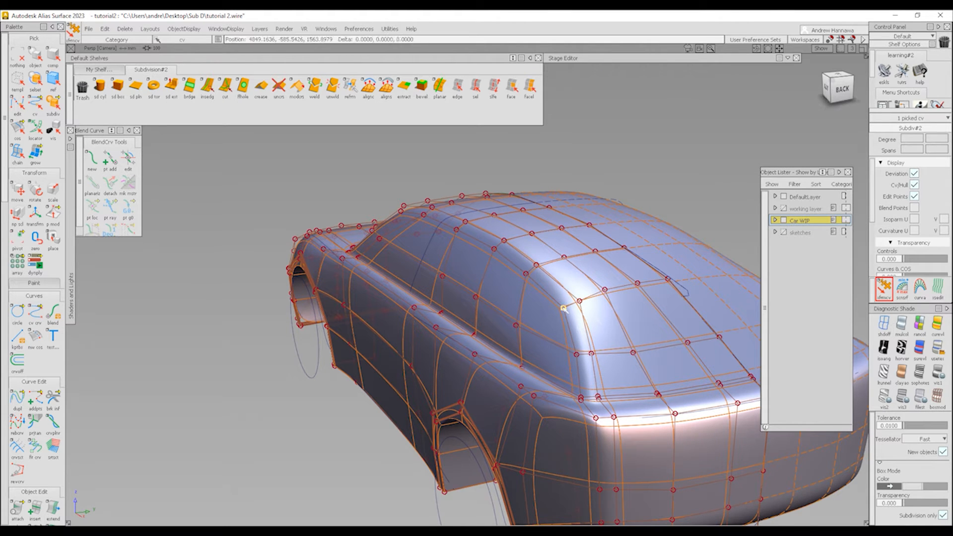
click(563, 309)
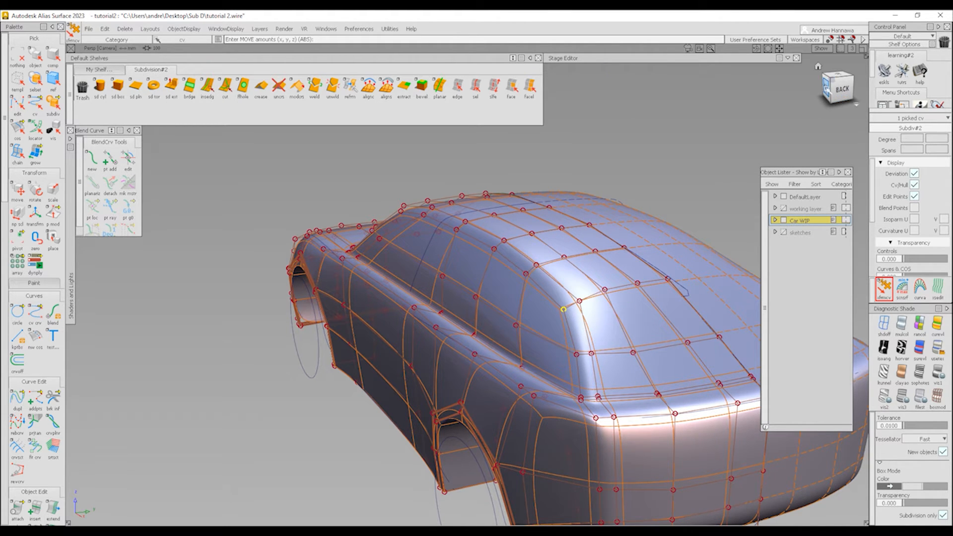
Step: Lower the upper control points of the rear roof column slightly in Z, working in the left view
click(827, 90)
key(alt+t)
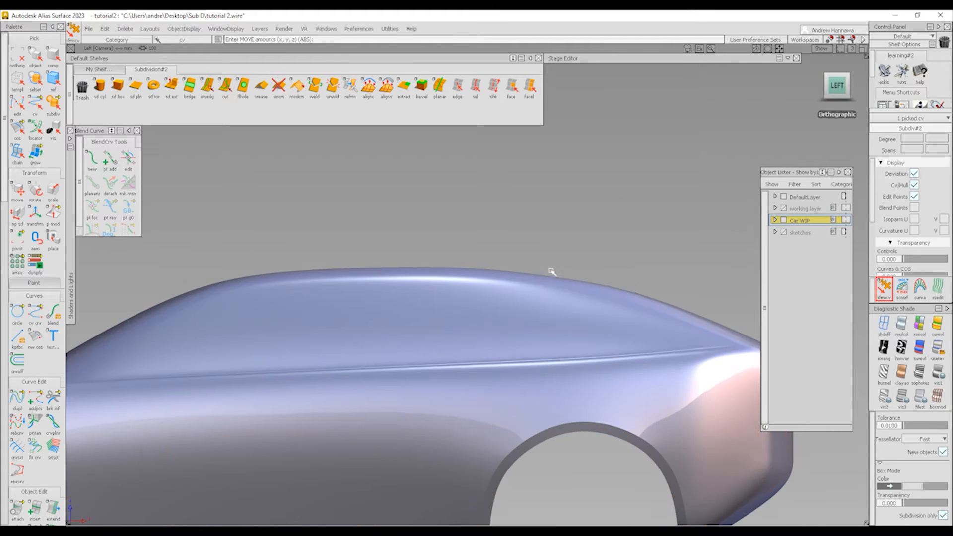
mouse_move(646, 296)
alt+shift+right_down()
mouse_move(602, 353)
mouse_move(650, 302)
alt+shift+right_up()
key(alt+t)
alt+shift+right_drag(667, 400, 694, 397)
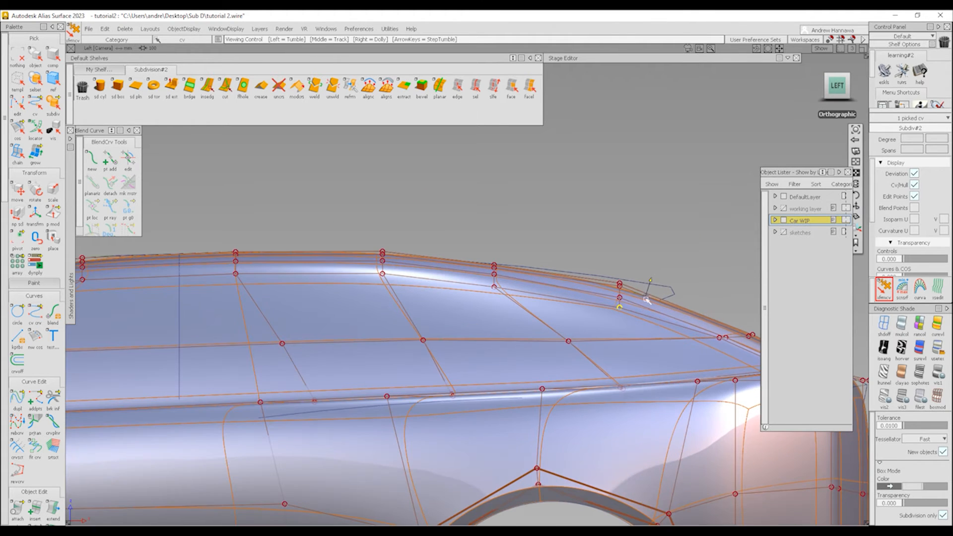
ctrl+shift+drag(663, 415, 666, 332)
ctrl+shift+drag(573, 279, 645, 297)
ctrl+shift+middle_drag(645, 297, 653, 296)
right_drag(653, 296, 646, 314)
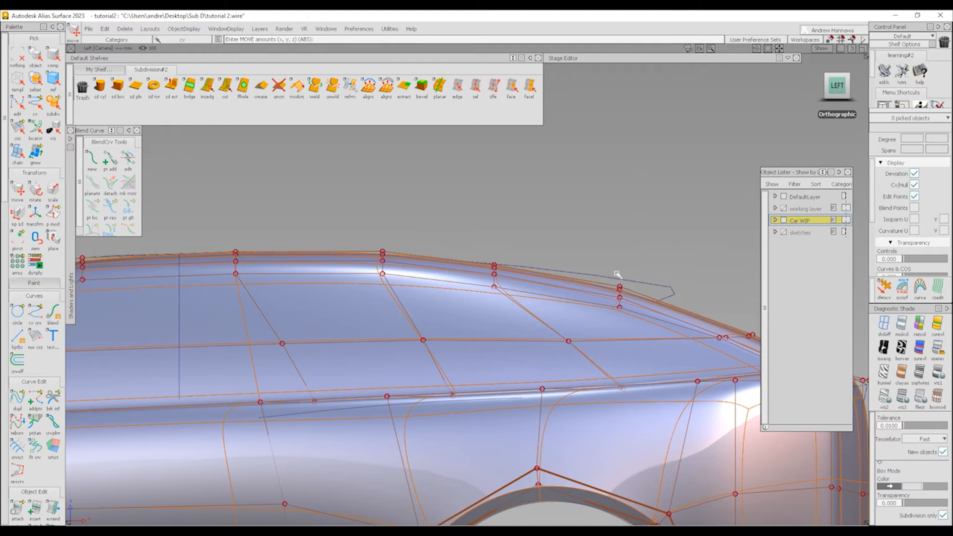
Step: Move all five control points of the rear roof column down together in Z and clear the selection
ctrl+shift+drag(597, 273, 599, 273)
drag(598, 273, 642, 317)
ctrl+shift+middle_drag(644, 368, 659, 270)
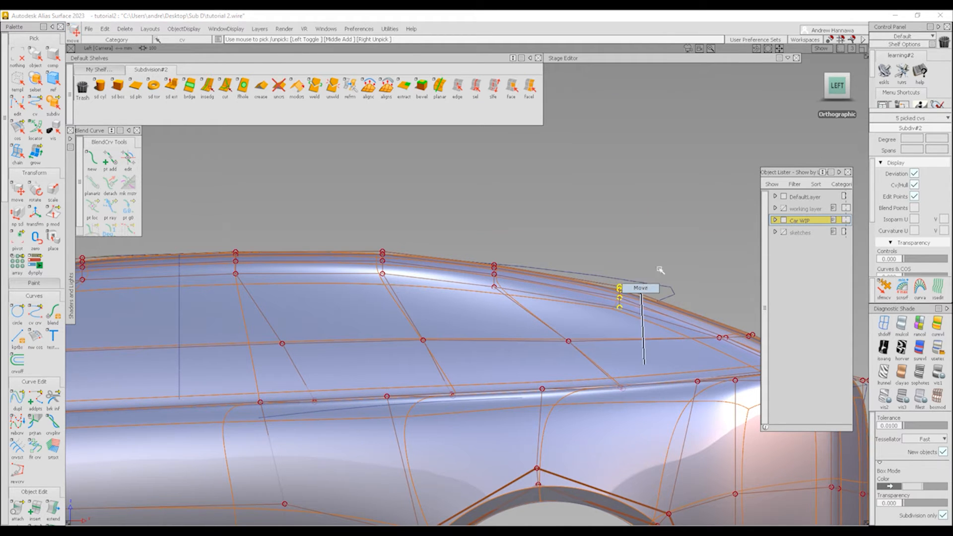
right_drag(660, 270, 661, 277)
alt+shift+right_drag(656, 300, 634, 315)
alt+shift+middle_drag(634, 316, 535, 299)
ctrl+shift+drag(562, 373, 549, 297)
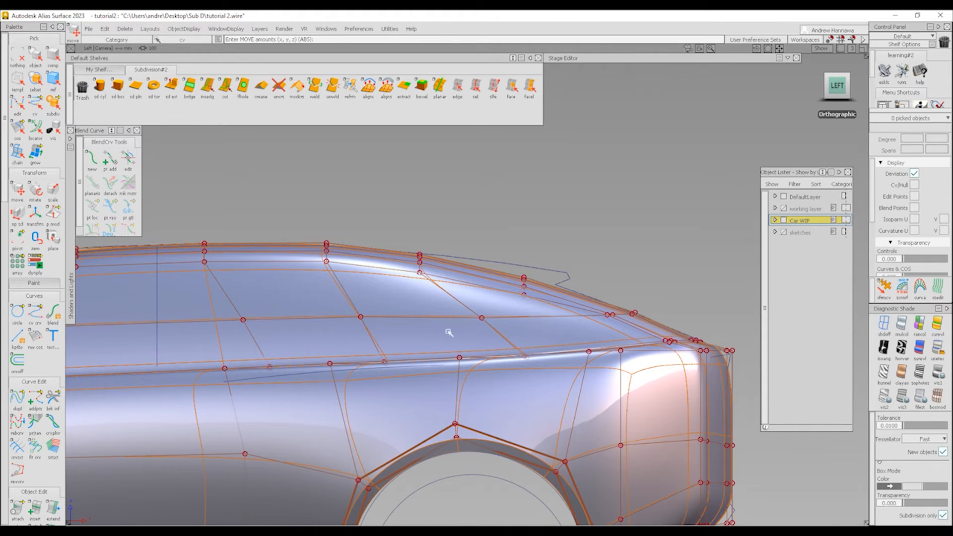
Step: Examine the smooth-shaded cabin from the side and front, checking the highlights along the roof and A-pillar
ctrl+shift+right_drag(503, 363, 504, 323)
alt+shift+right_drag(519, 271, 676, 284)
click(760, 239)
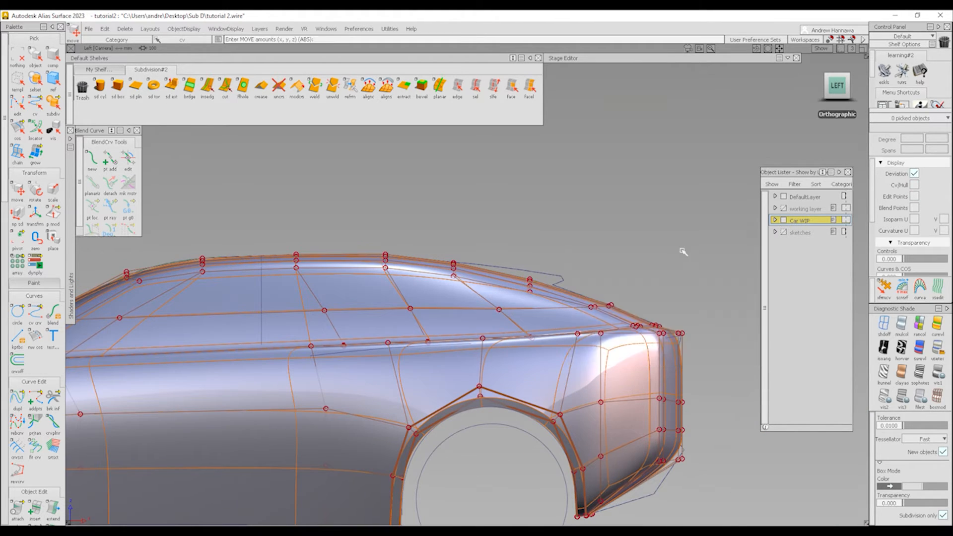
alt+shift+drag(464, 233, 518, 331)
alt+shift+middle_drag(518, 332, 543, 284)
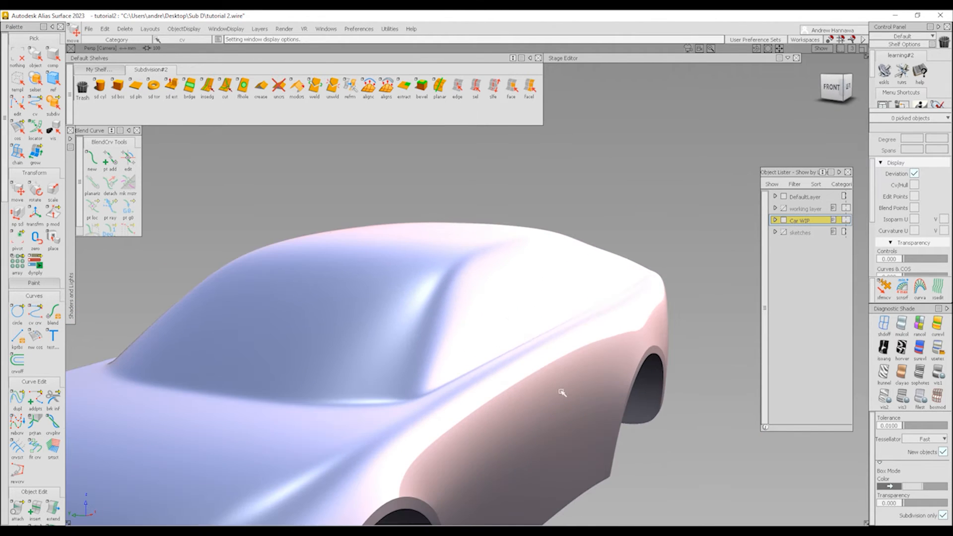
ctrl+shift+right_drag(496, 353, 455, 280)
alt+shift+drag(562, 261, 467, 347)
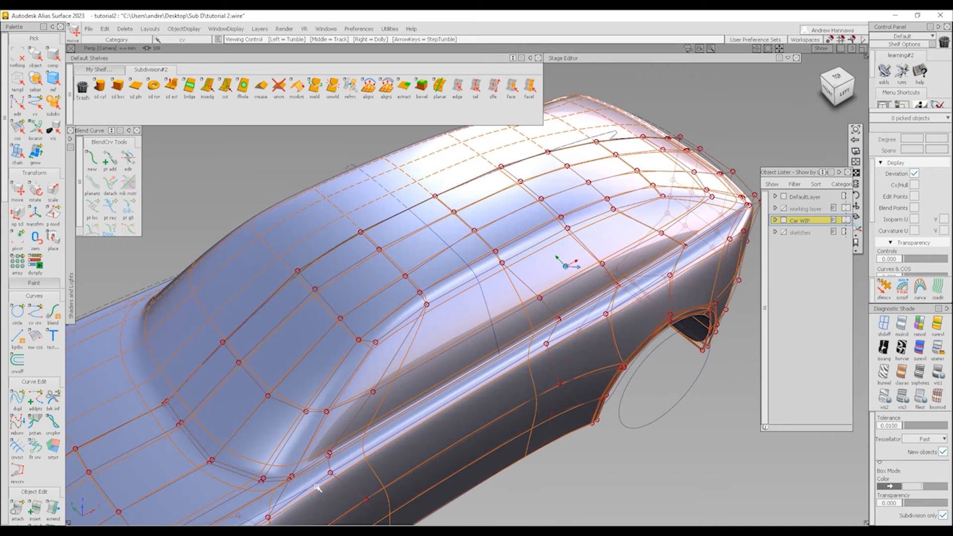
Step: Show the body in box mode and move the outer control point halfway up the A-pillar rearward in X
alt+shift+click(312, 483)
alt+shift+right_drag(341, 486, 372, 481)
alt+shift+middle_drag(373, 482, 452, 412)
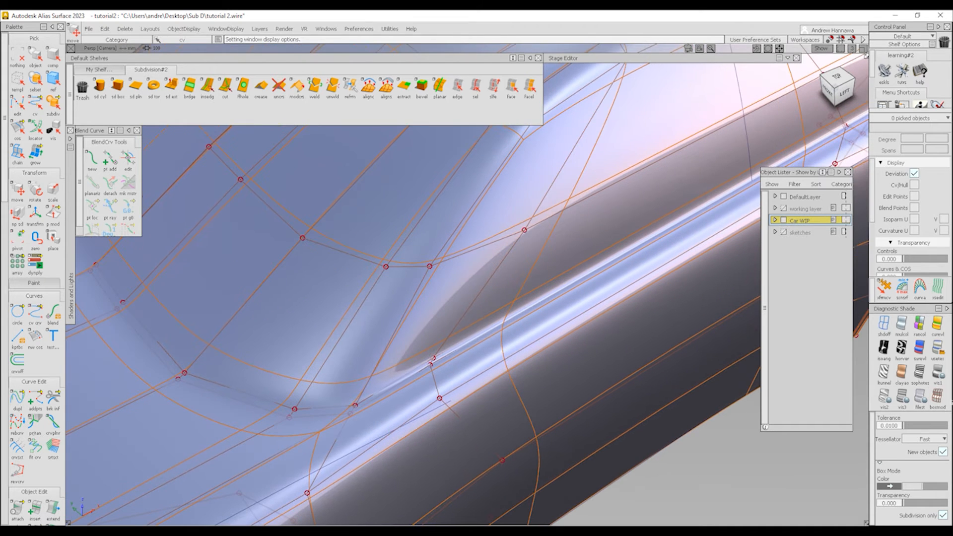
click(937, 397)
alt+shift+click(356, 406)
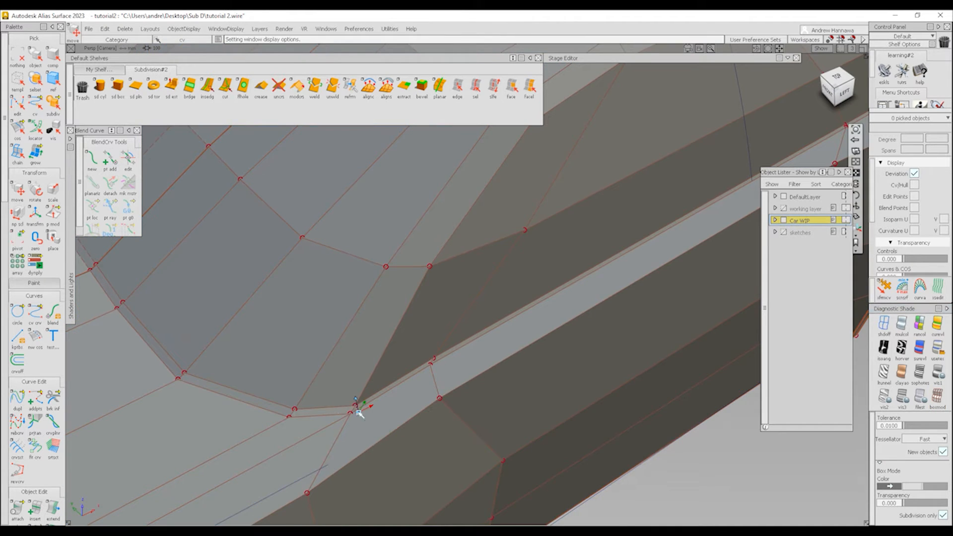
alt+shift+right_drag(361, 408, 382, 451)
alt+shift+middle_drag(381, 452, 410, 425)
drag(410, 398, 416, 410)
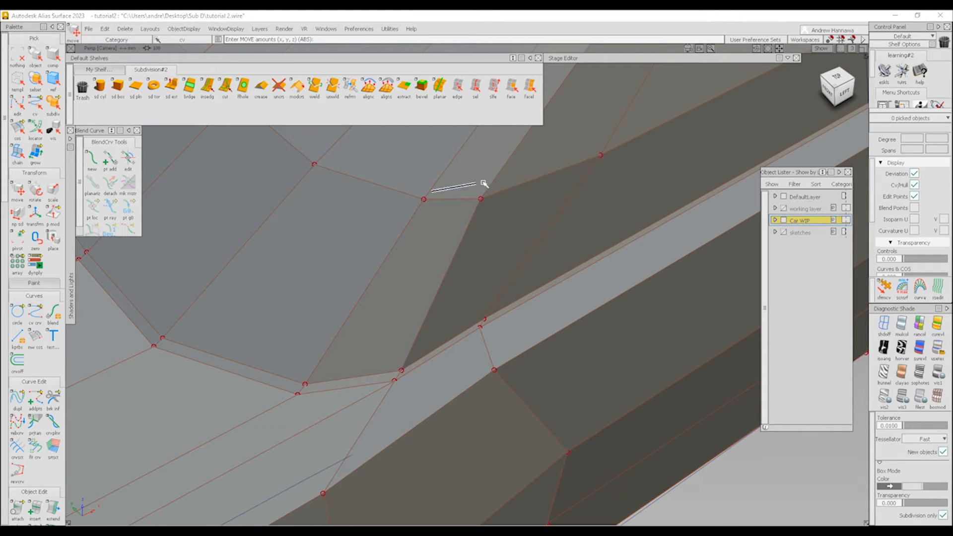
click(481, 199)
drag(491, 223, 515, 216)
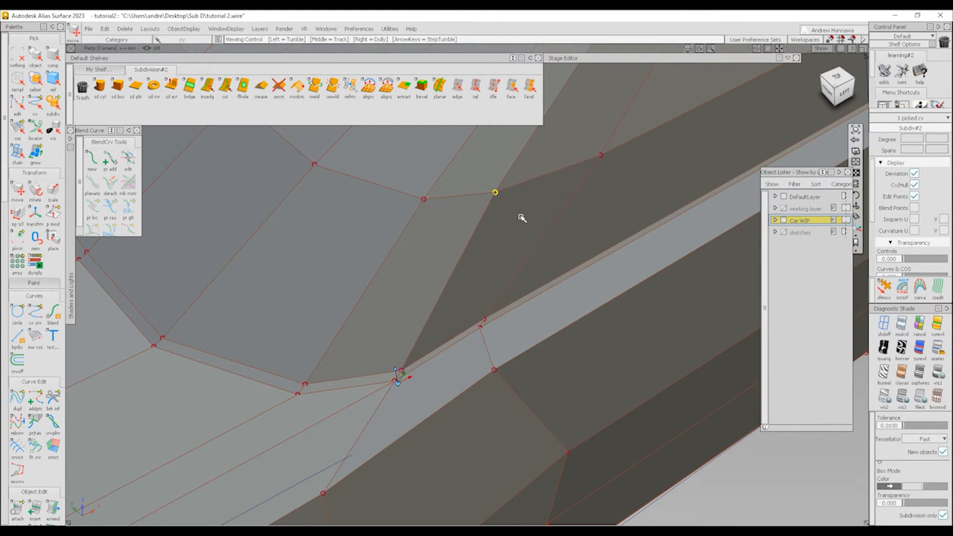
Step: Insert a subdivision edge loop close alongside the outer edge of the A-pillar
alt+shift+right_drag(519, 215, 506, 256)
alt+shift+middle_drag(506, 255, 460, 348)
alt+shift+drag(459, 347, 419, 347)
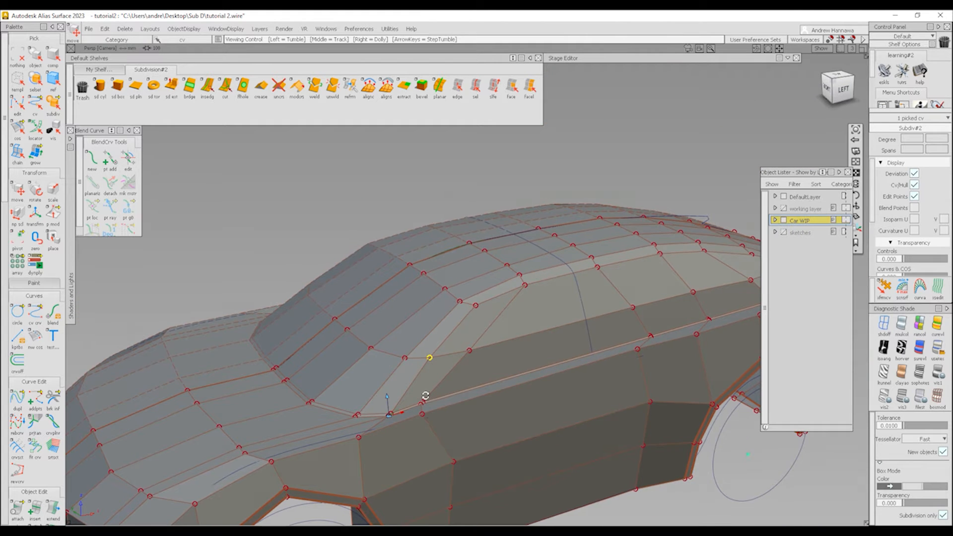
alt+shift+right_drag(425, 396, 519, 336)
alt+shift+middle_drag(536, 354, 454, 352)
alt+shift+right_drag(453, 352, 461, 309)
alt+shift+middle_drag(409, 350, 516, 323)
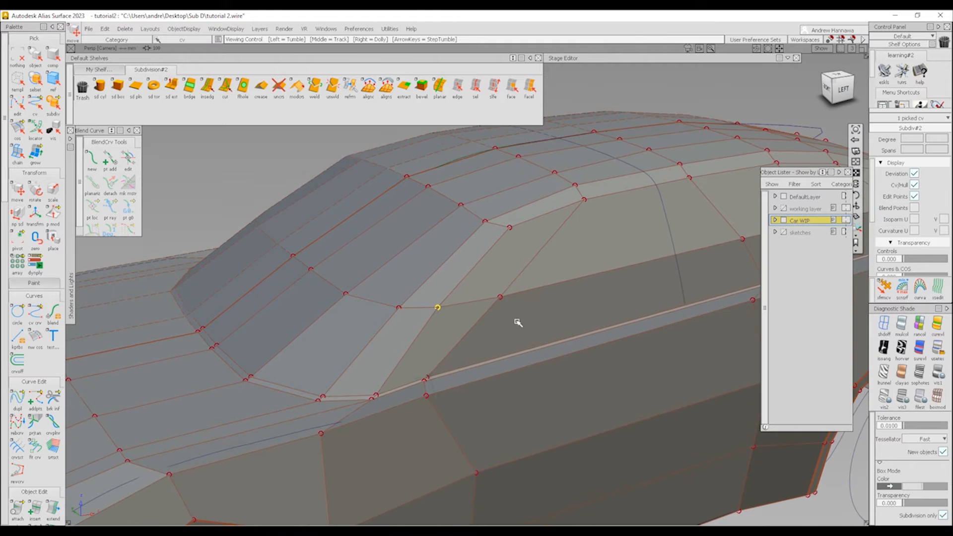
click(208, 89)
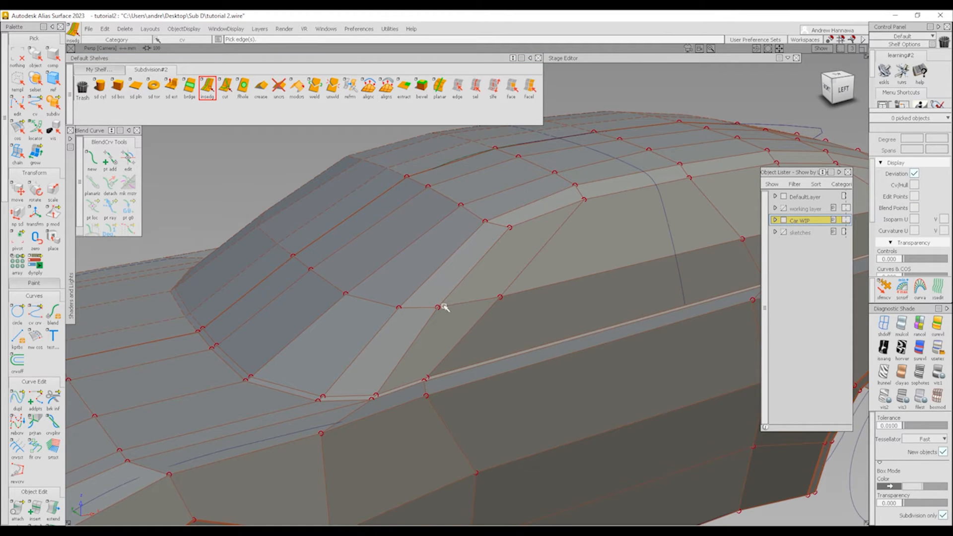
click(443, 307)
drag(444, 308, 443, 308)
Step: Insert subdivision edges close alongside the roof side edge and the windshield header
click(572, 213)
click(581, 206)
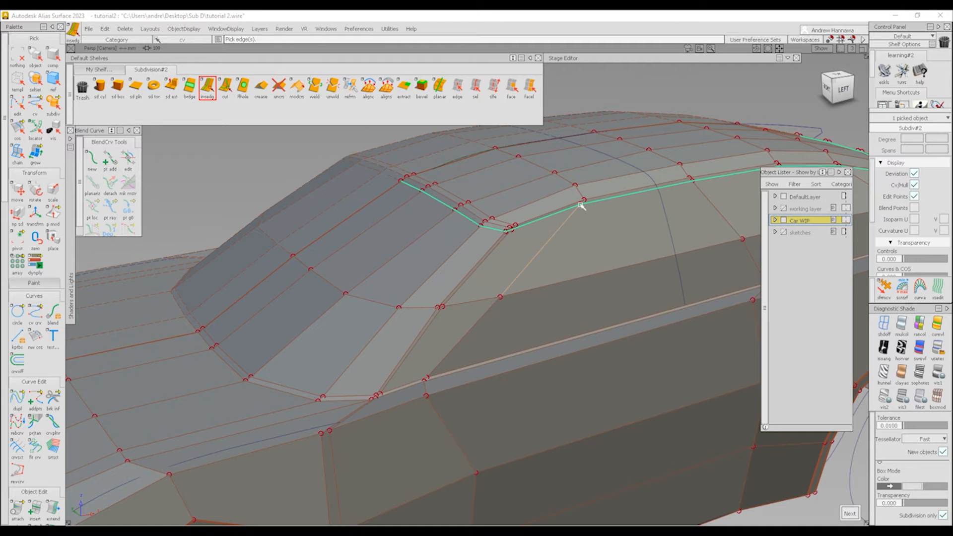
key(ctrl+z)
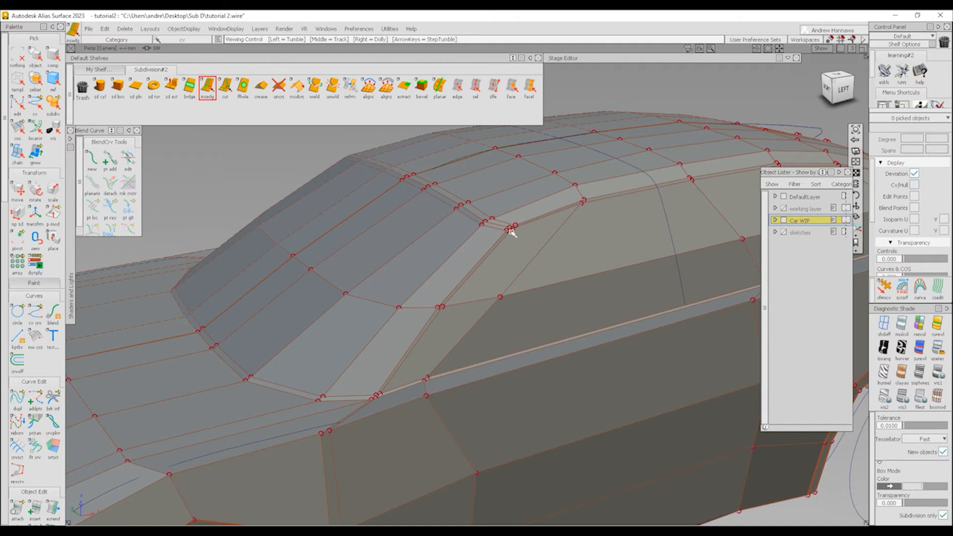
alt+shift+right_drag(506, 302, 520, 272)
alt+shift+middle_drag(520, 272, 477, 322)
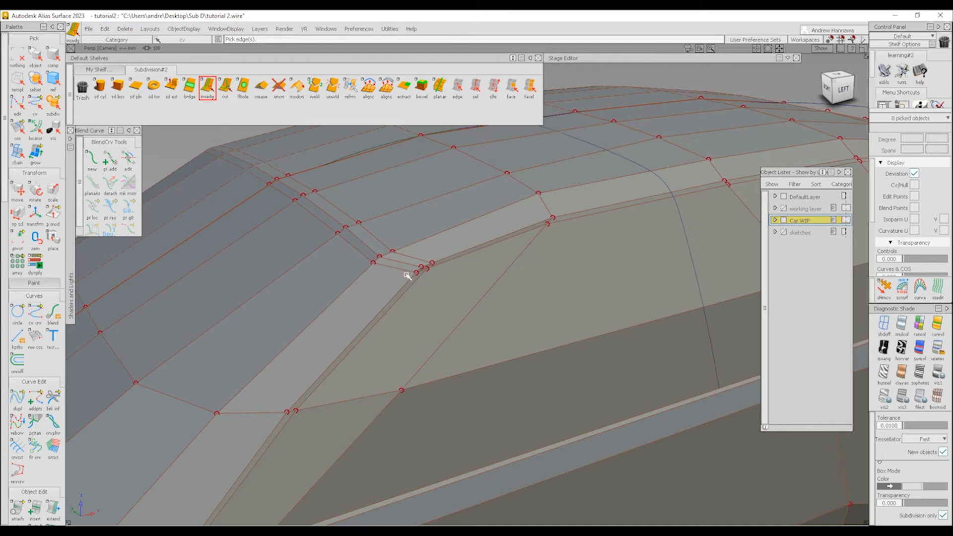
alt+shift+right_drag(421, 269, 489, 288)
alt+shift+middle_drag(489, 287, 487, 213)
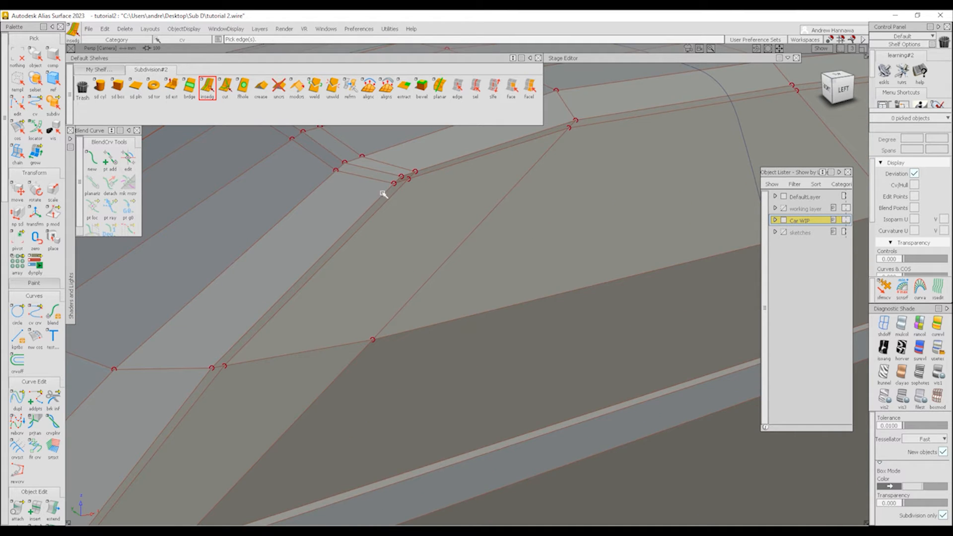
click(226, 88)
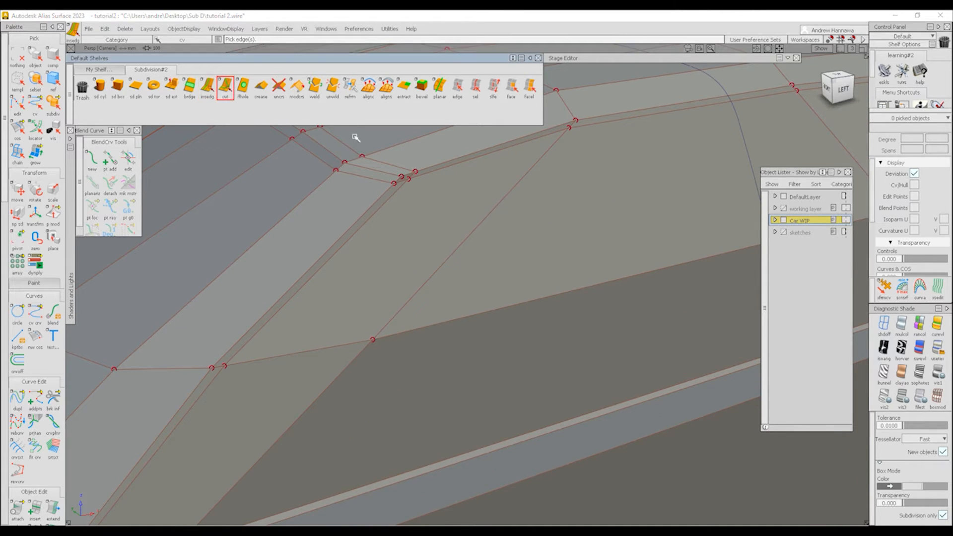
click(404, 177)
key(space)
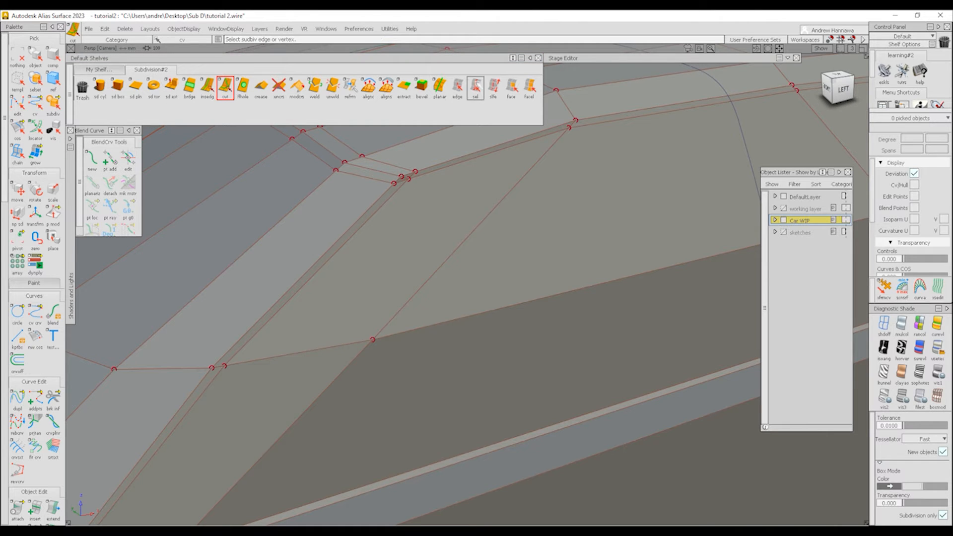
Step: Pick the extra edge loops on both sides of the windshield header edge and delete them
click(477, 88)
click(395, 166)
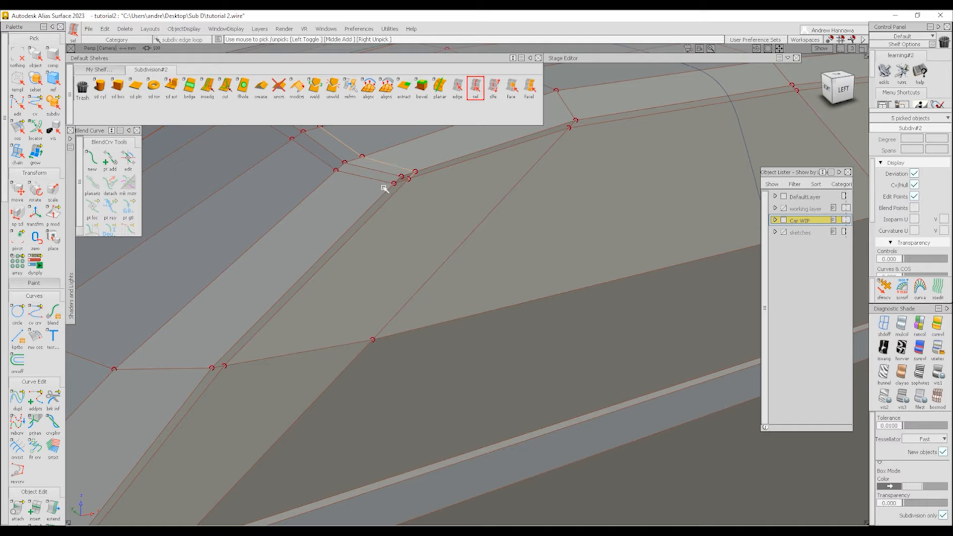
click(383, 183)
key(Delete)
key(Return)
Step: Pick the short edge at the base of the A-pillar, where it meets the beltline strip, and delete it
alt+shift+right_drag(404, 174, 366, 204)
alt+shift+right_drag(442, 377, 403, 389)
alt+shift+middle_drag(481, 332, 551, 254)
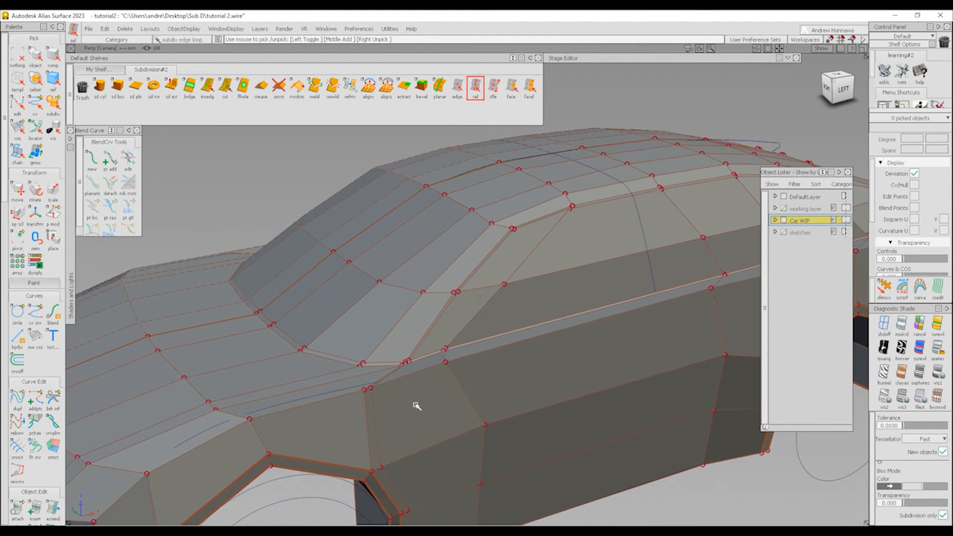
alt+shift+right_drag(514, 233, 517, 261)
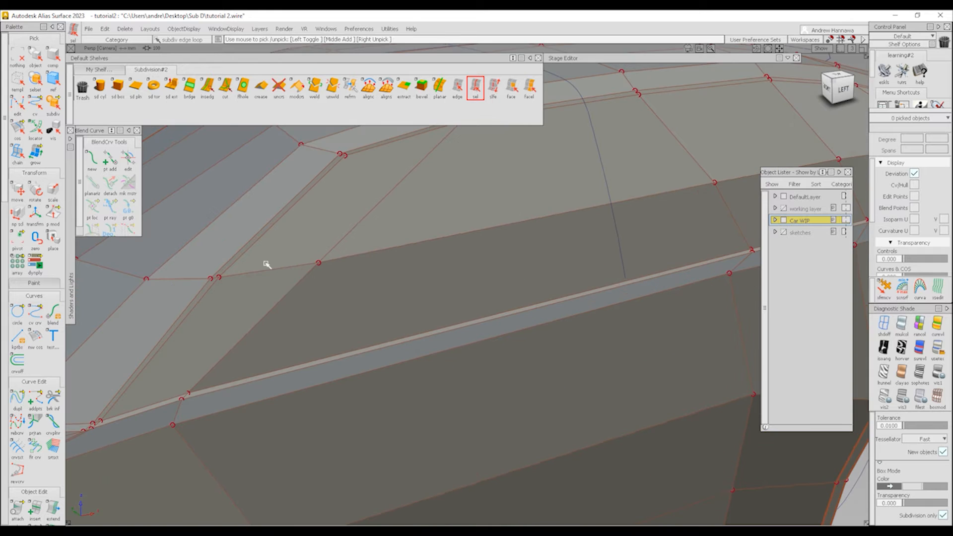
alt+shift+right_drag(221, 269, 267, 275)
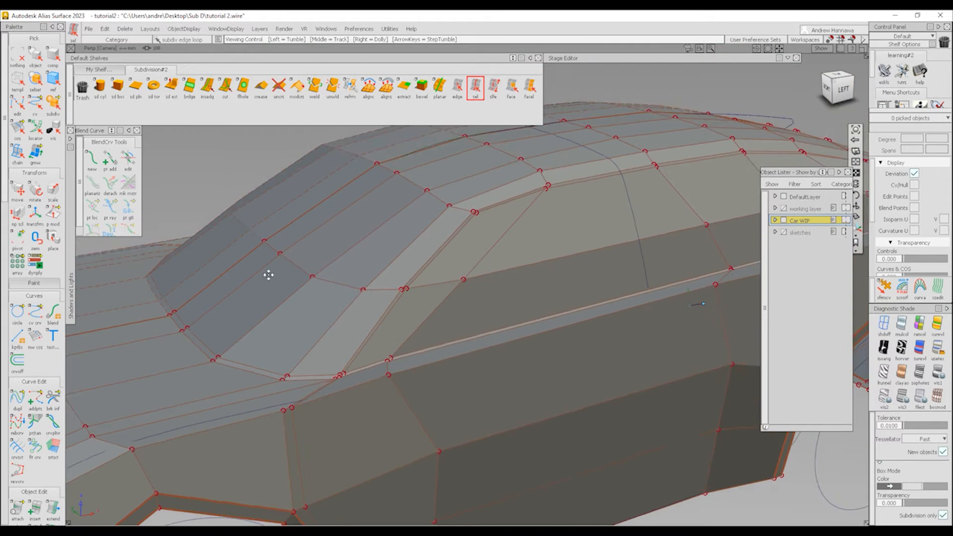
alt+shift+middle_drag(268, 274, 323, 209)
alt+shift+right_drag(399, 305, 388, 356)
alt+shift+middle_drag(388, 356, 495, 462)
click(458, 88)
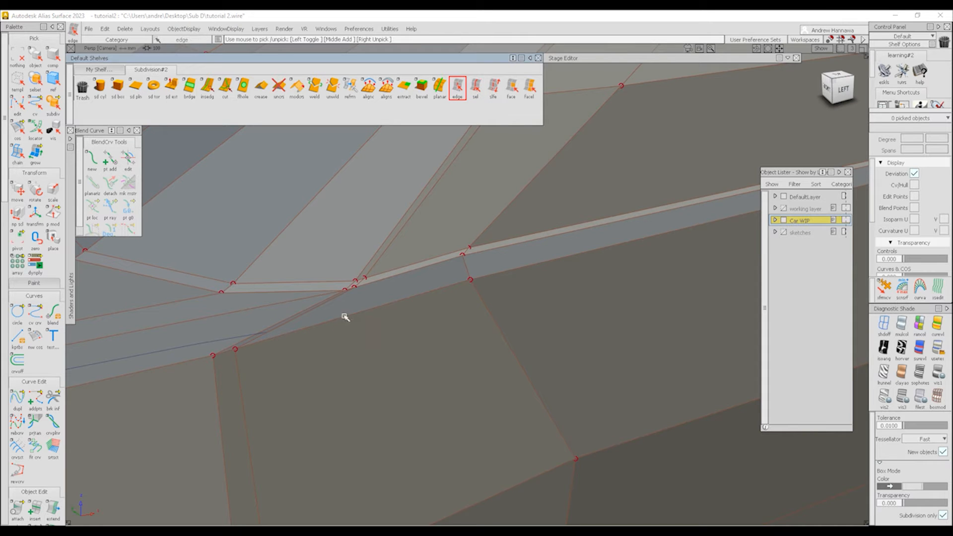
alt+shift+right_drag(355, 284, 358, 364)
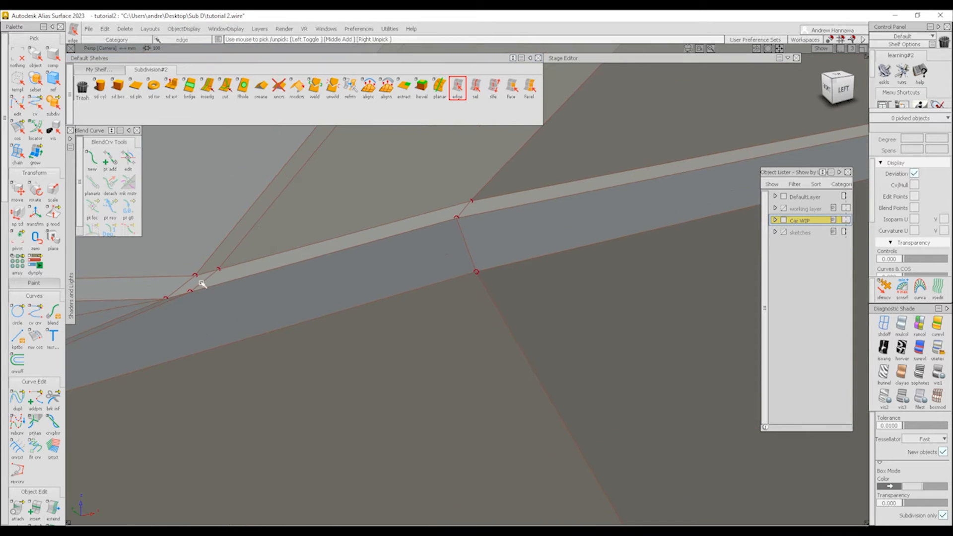
click(200, 286)
key(Delete)
key(Return)
Step: Pick the extra edge loop running from the base of the A-pillar down the front fender and delete it
click(475, 88)
click(159, 308)
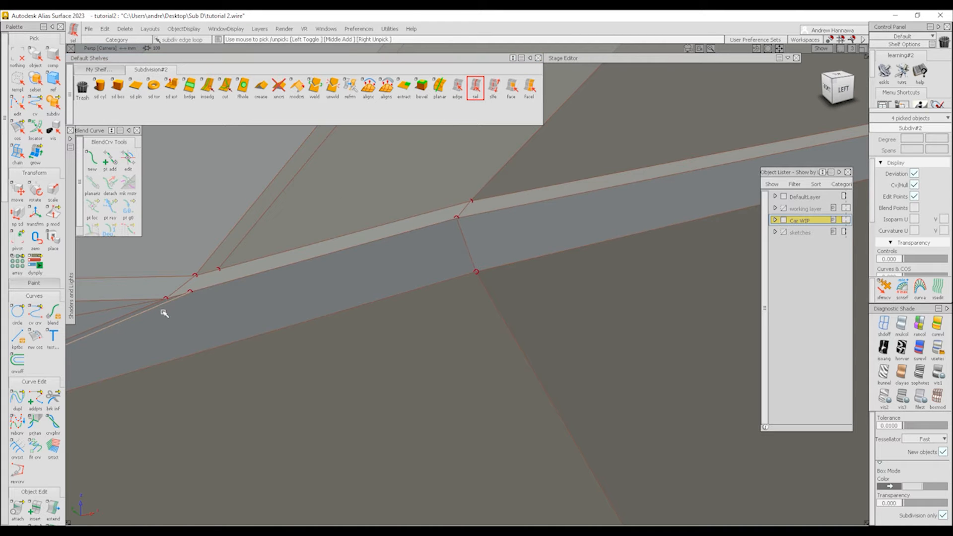
alt+shift+right_drag(164, 312, 355, 243)
alt+shift+middle_drag(355, 242, 352, 159)
key(Delete)
key(Return)
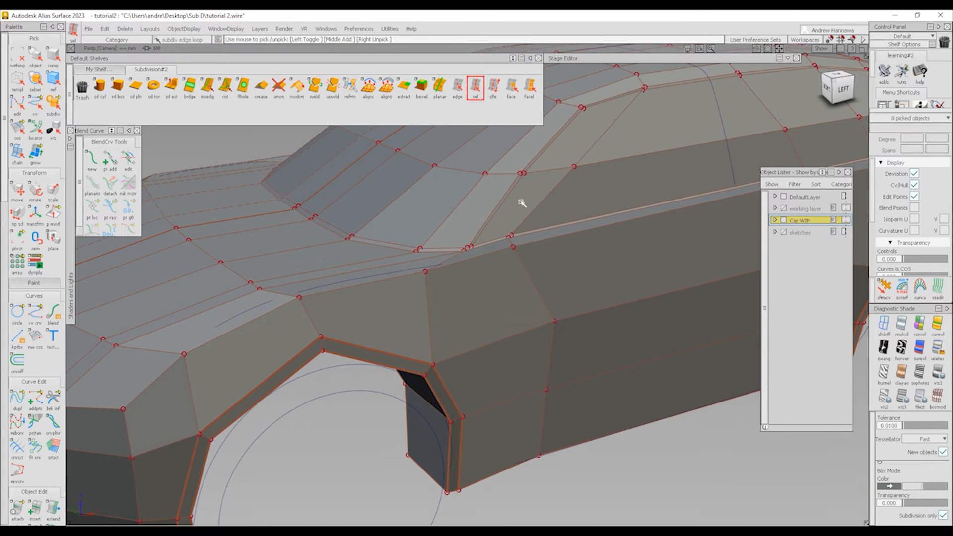
Step: Cut new edges close alongside the rear roof side edge, from the paired cross-roof loops down to the beltline's rear corner
alt+shift+drag(565, 208, 621, 237)
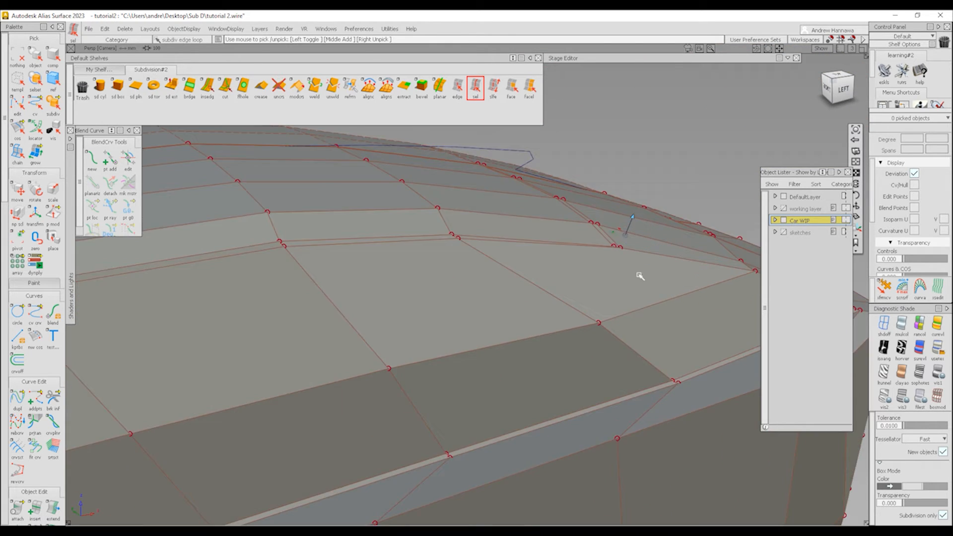
alt+shift+drag(640, 276, 479, 257)
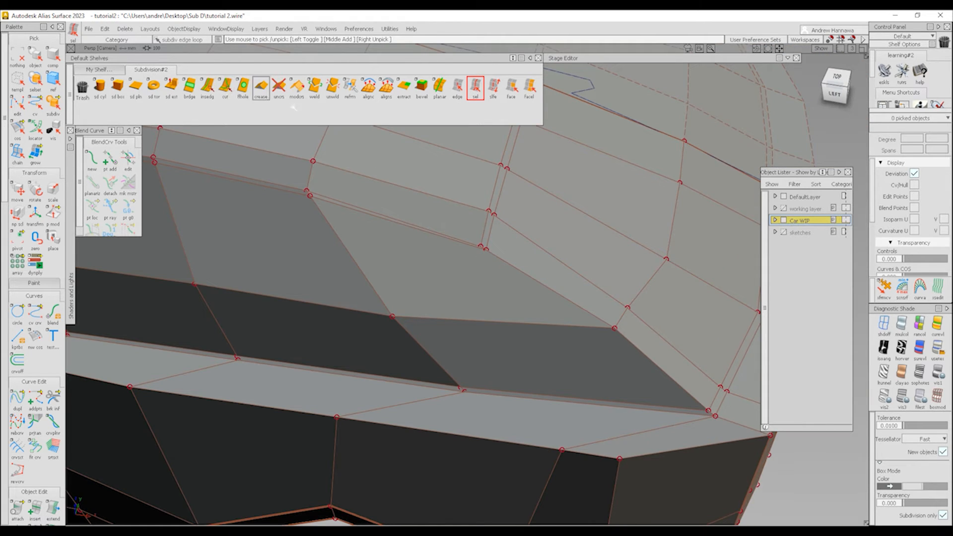
click(226, 86)
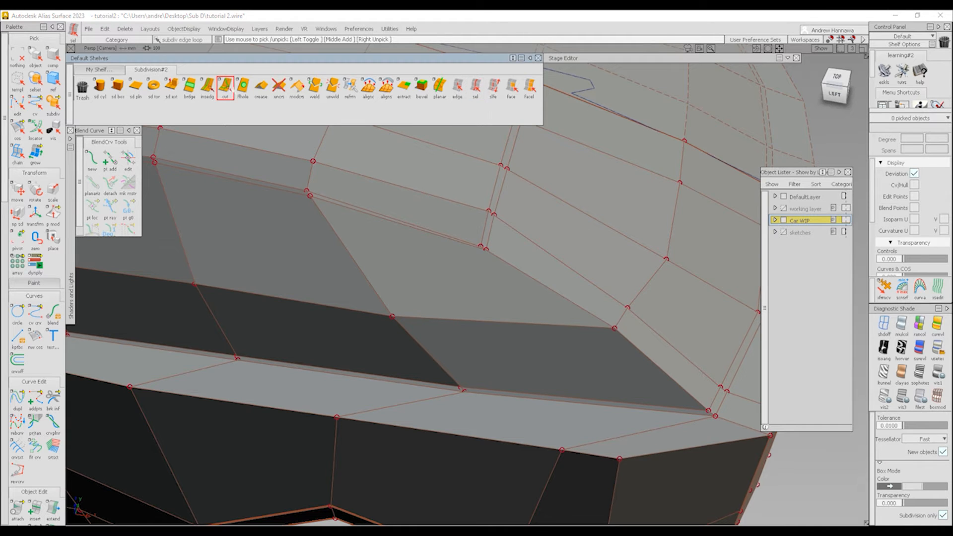
click(480, 247)
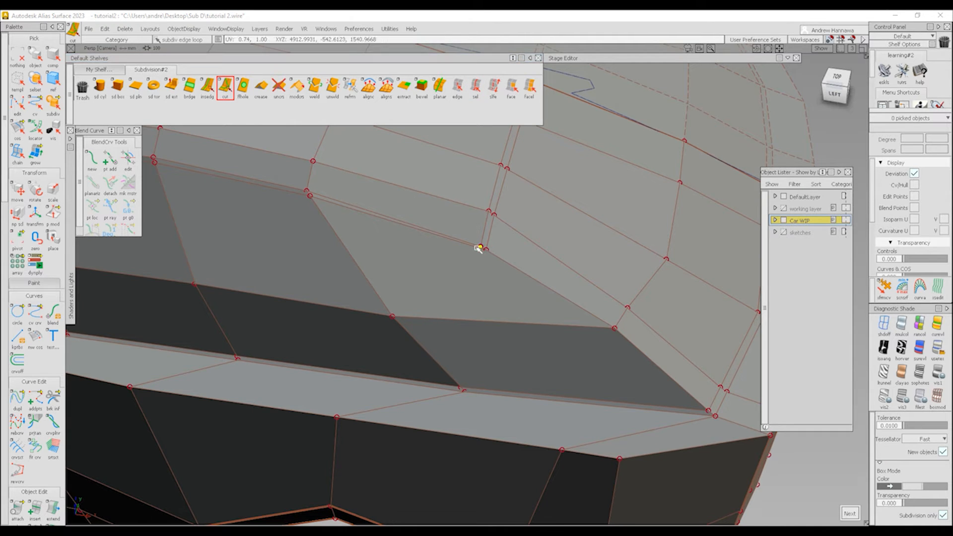
click(835, 93)
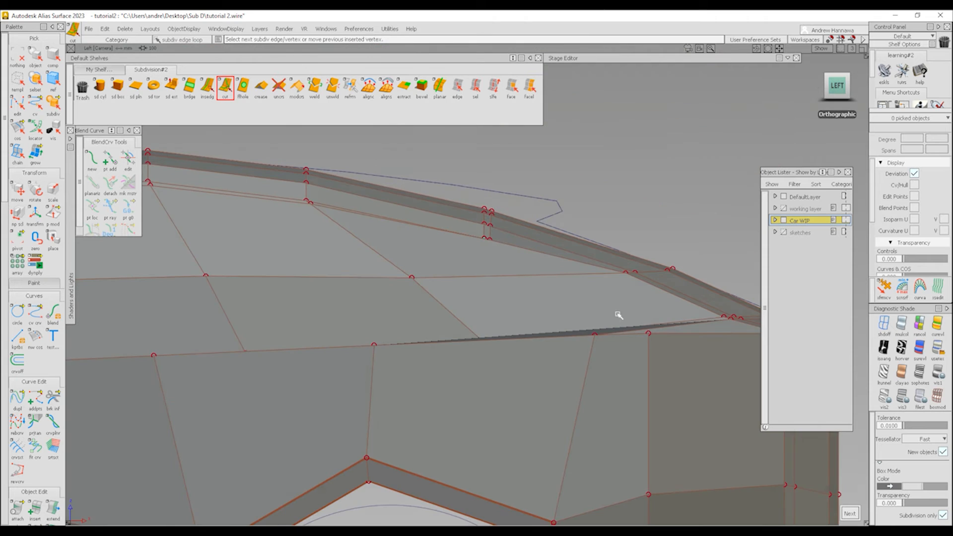
click(605, 272)
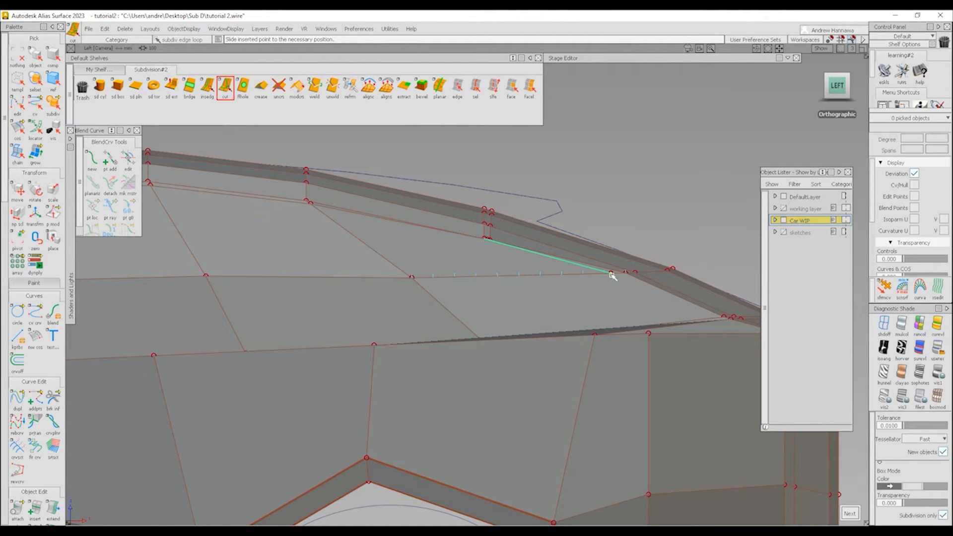
alt+shift+drag(700, 321, 680, 363)
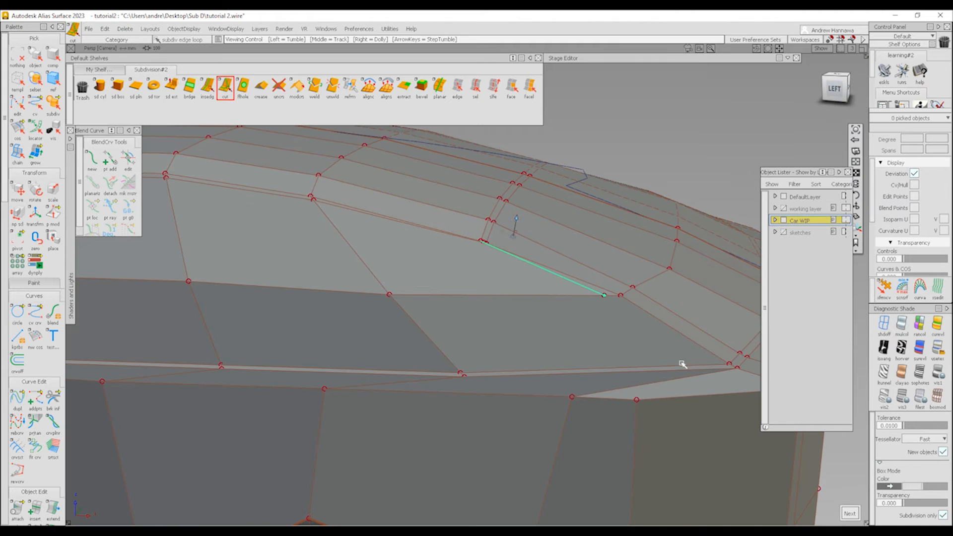
click(712, 367)
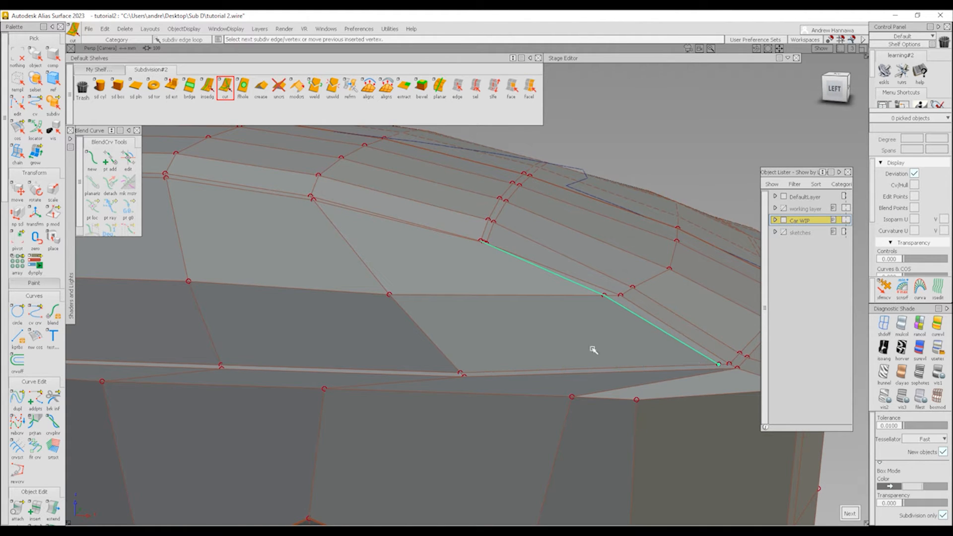
key(space)
Step: Slide the middle control point between the paired cross-roof loops at the roof side edge forward along its hull
alt+shift+right_drag(347, 411, 453, 353)
click(845, 90)
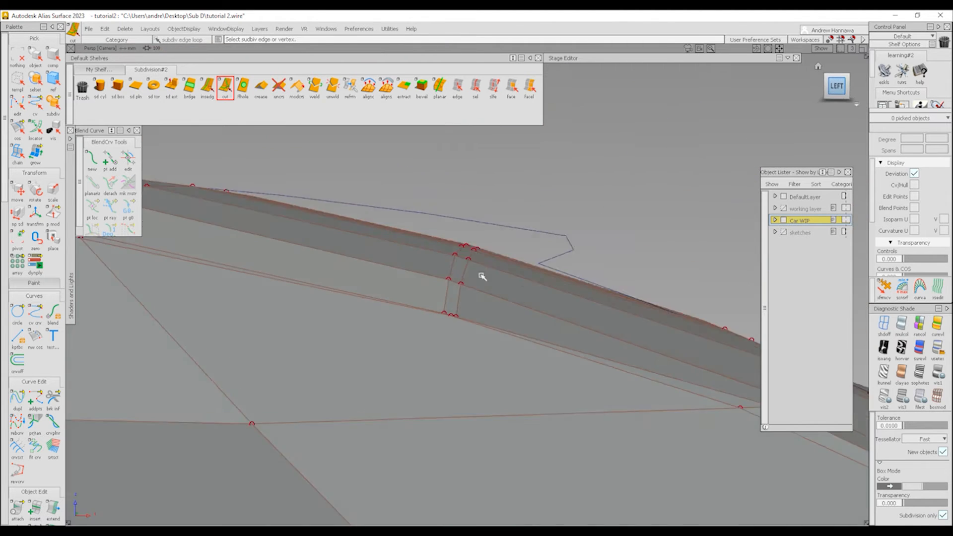
alt+shift+click(418, 358)
alt+shift+right_drag(430, 380, 526, 299)
alt+shift+drag(526, 299, 697, 384)
click(891, 298)
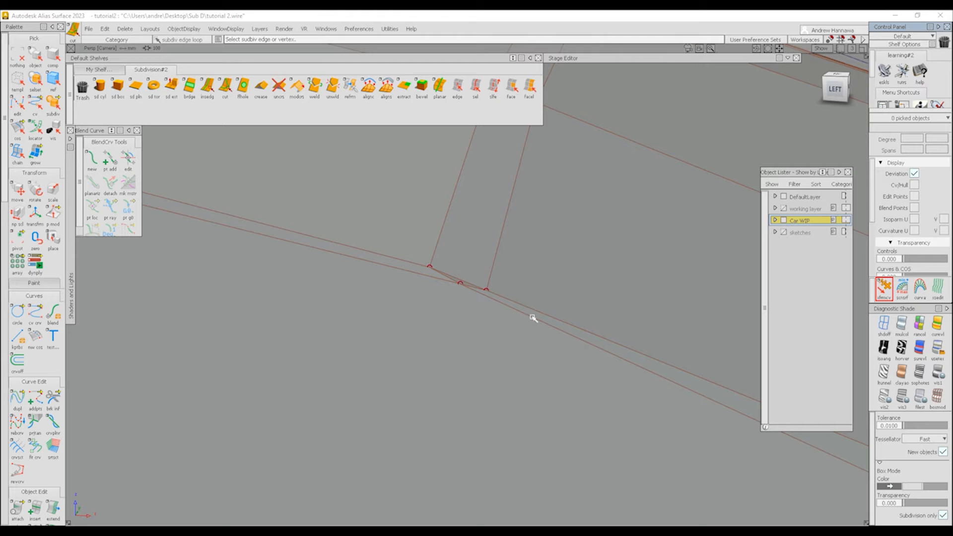
click(459, 285)
key(alt+shift)
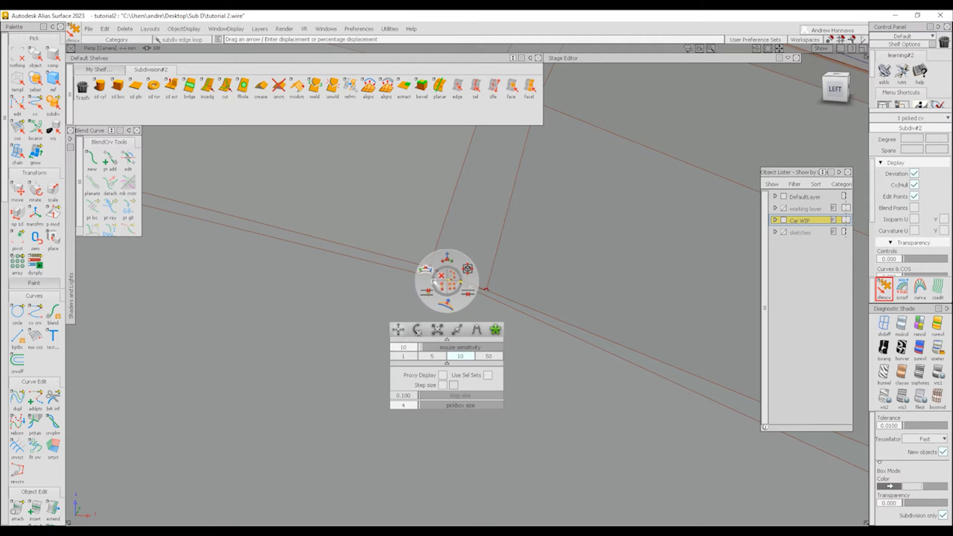
drag(448, 283, 108, 279)
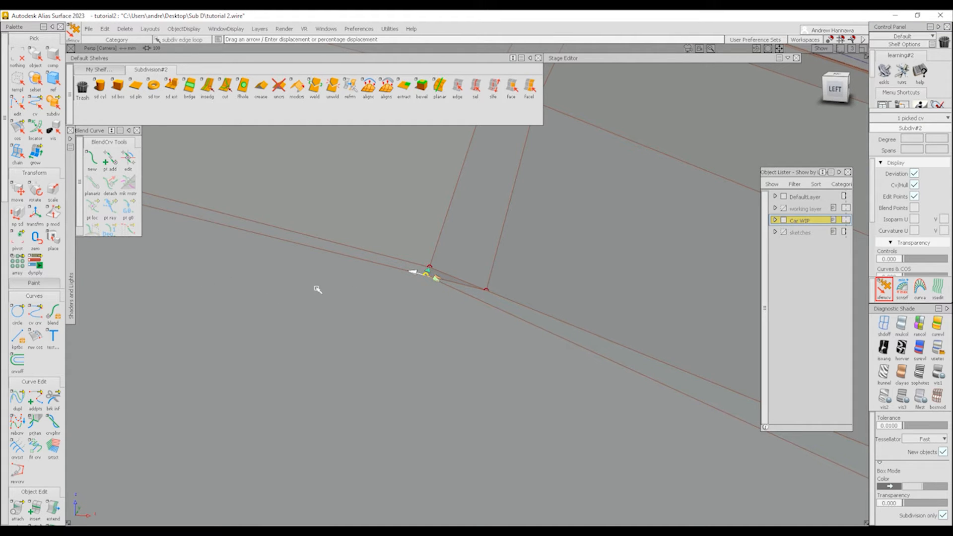
Step: Nudge the same control point downward, just below the adjacent roof side edge point
right_click(428, 280)
click(430, 264)
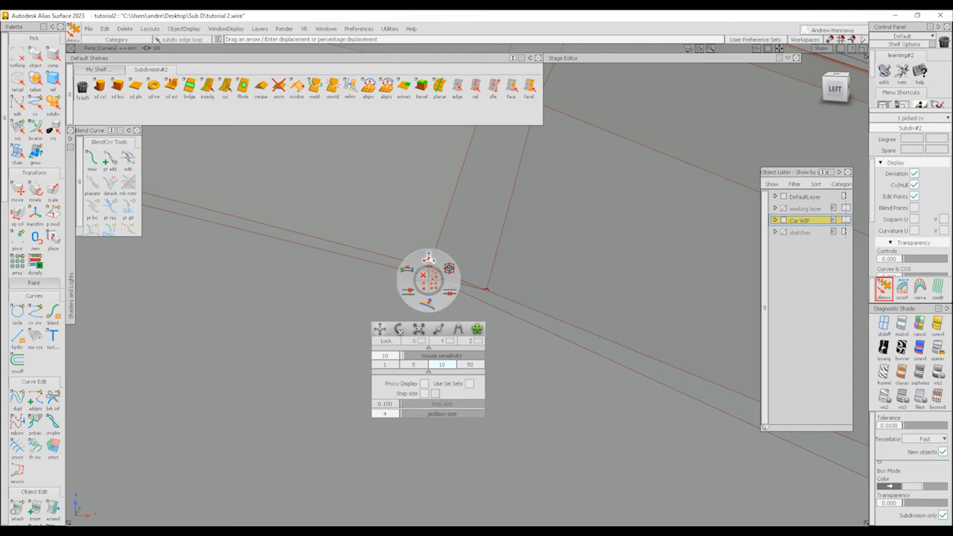
right_drag(397, 325, 405, 396)
right_drag(450, 336, 425, 399)
click(425, 399)
Step: Pick the short edge closing off the paired cross-roof loops at the roof side edge and delete it
alt+shift+right_drag(402, 364, 459, 295)
alt+shift+drag(459, 296, 444, 313)
click(493, 88)
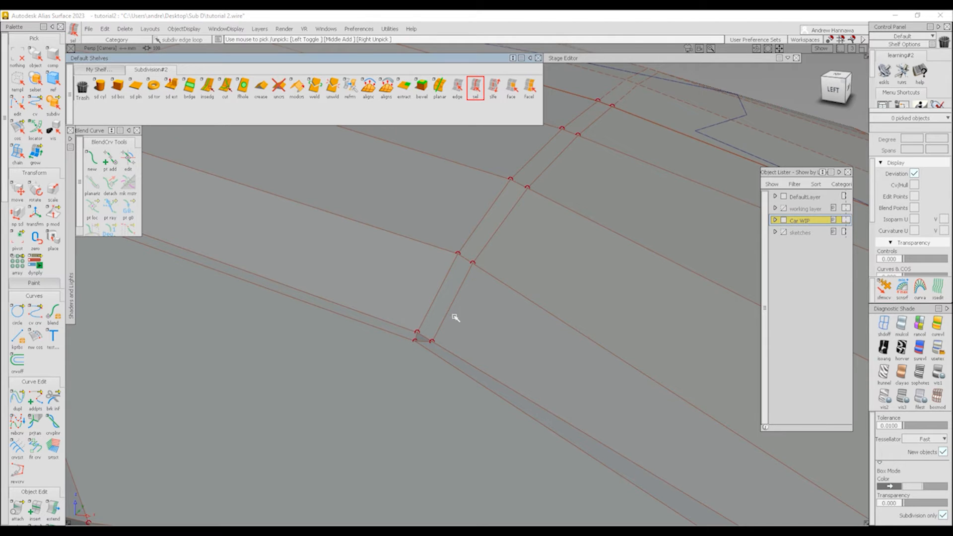
click(455, 301)
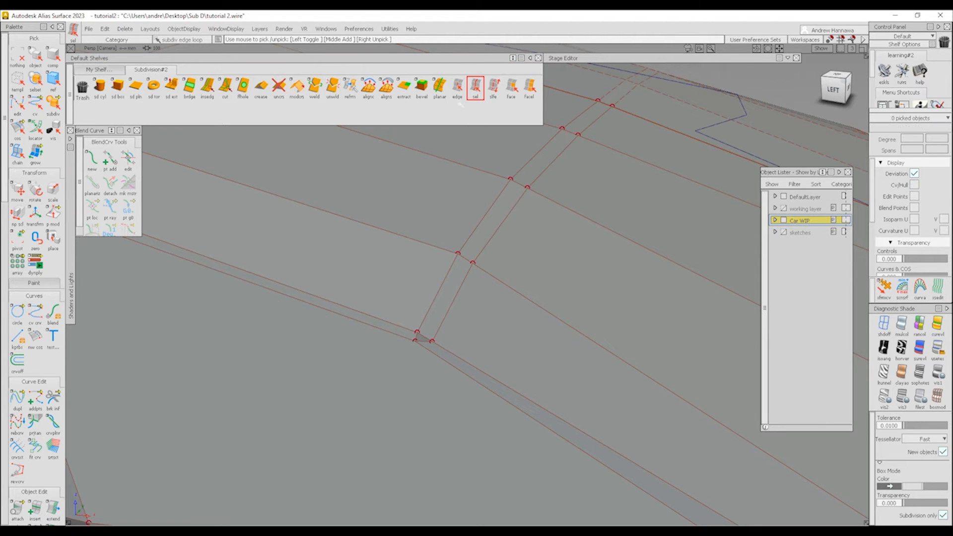
click(458, 88)
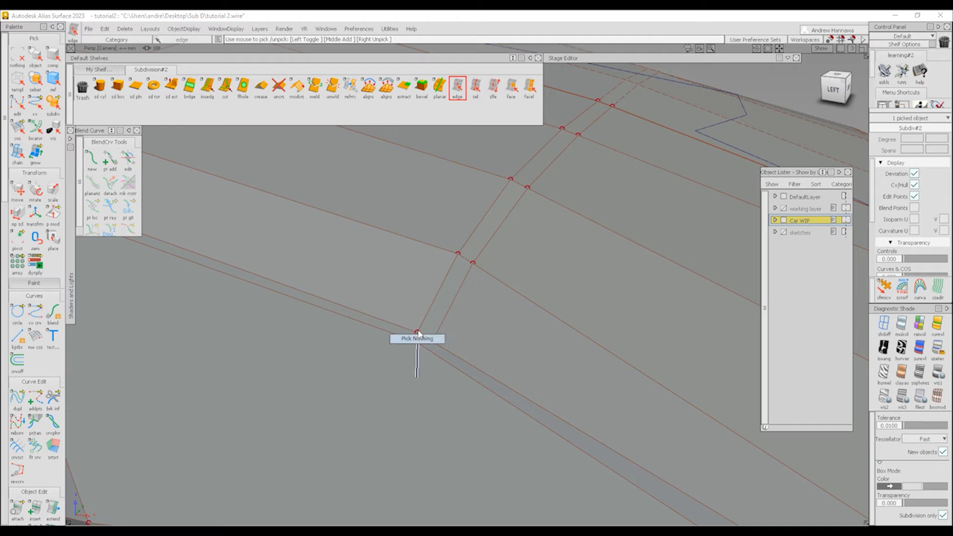
click(423, 341)
key(Delete)
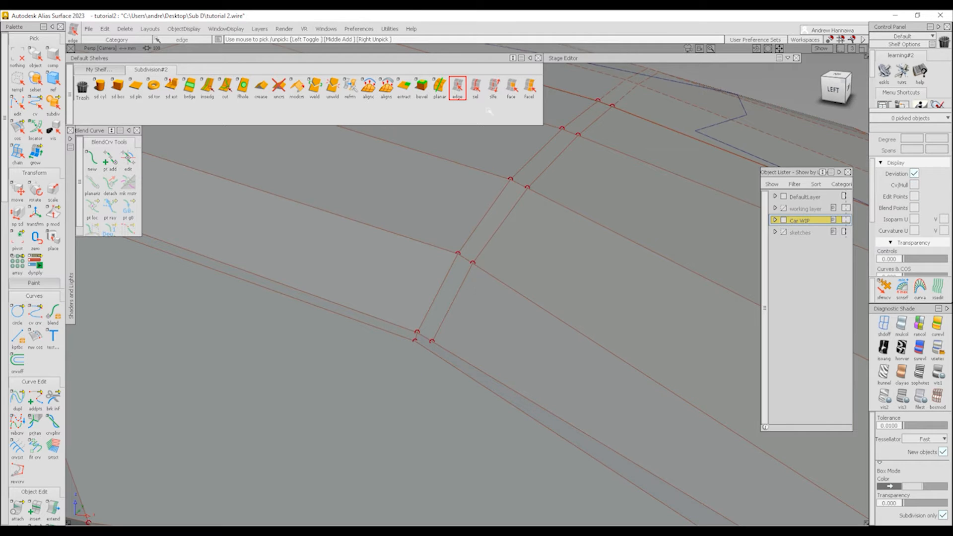
Step: Pick the rear one of the paired edge loops crossing the roof and delete it
click(475, 87)
click(503, 222)
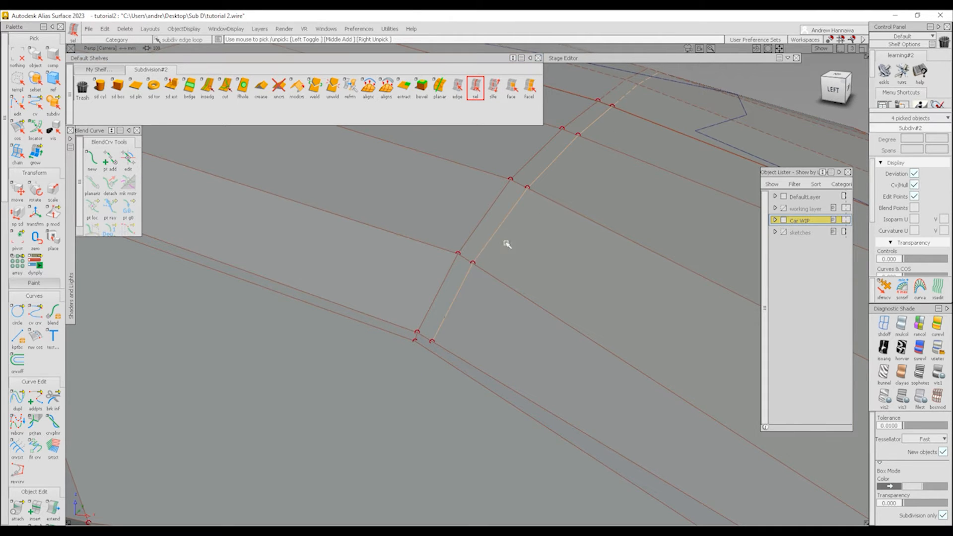
key(Delete)
Step: Show the body as a smooth surface without its control cage and examine the side windows, roof edge and A-pillar
alt+shift+right_drag(501, 290, 446, 290)
alt+shift+middle_drag(446, 290, 395, 343)
alt+shift+drag(395, 343, 451, 329)
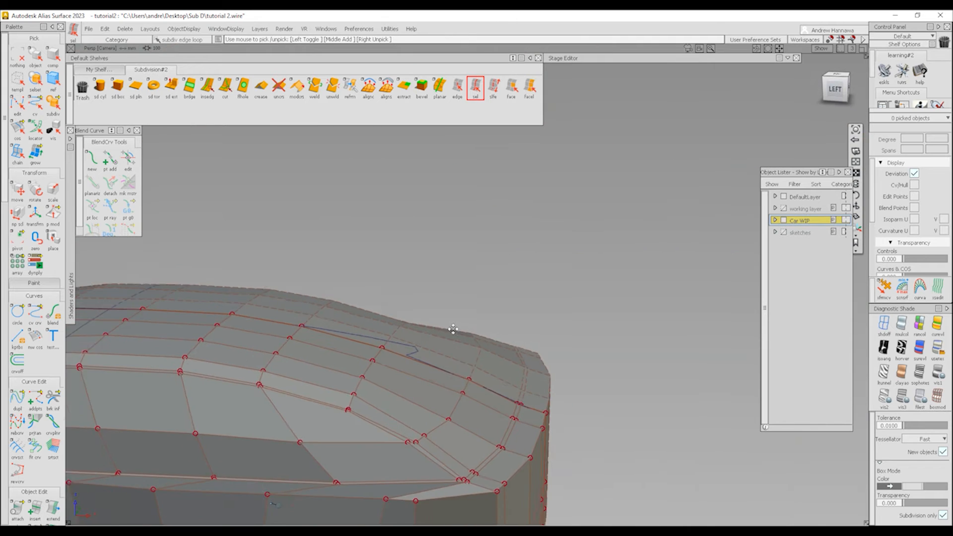
alt+shift+middle_drag(451, 330, 569, 279)
key(b)
ctrl+shift+right_drag(403, 417, 332, 347)
alt+shift+middle_drag(335, 350, 419, 334)
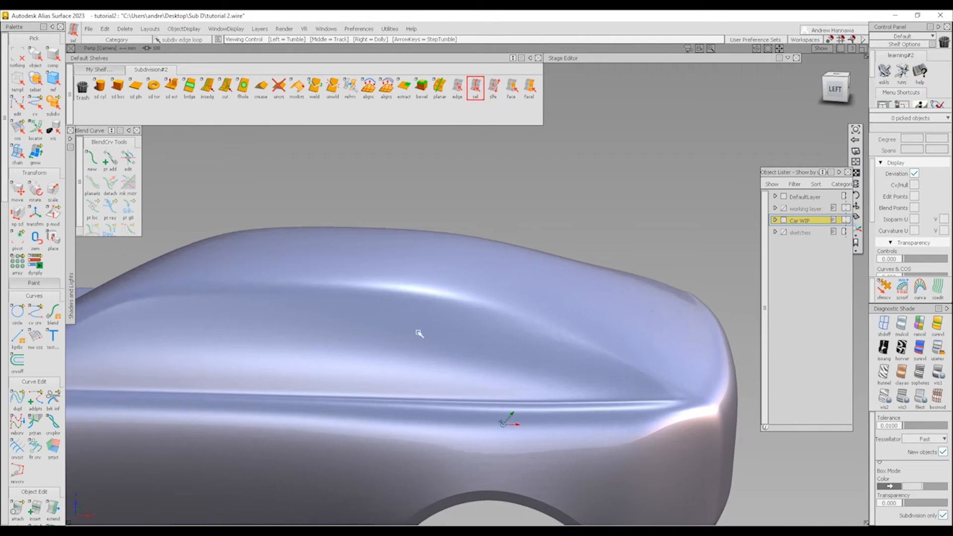
alt+shift+drag(419, 334, 487, 354)
alt+shift+right_drag(487, 354, 240, 403)
alt+shift+middle_drag(240, 403, 332, 355)
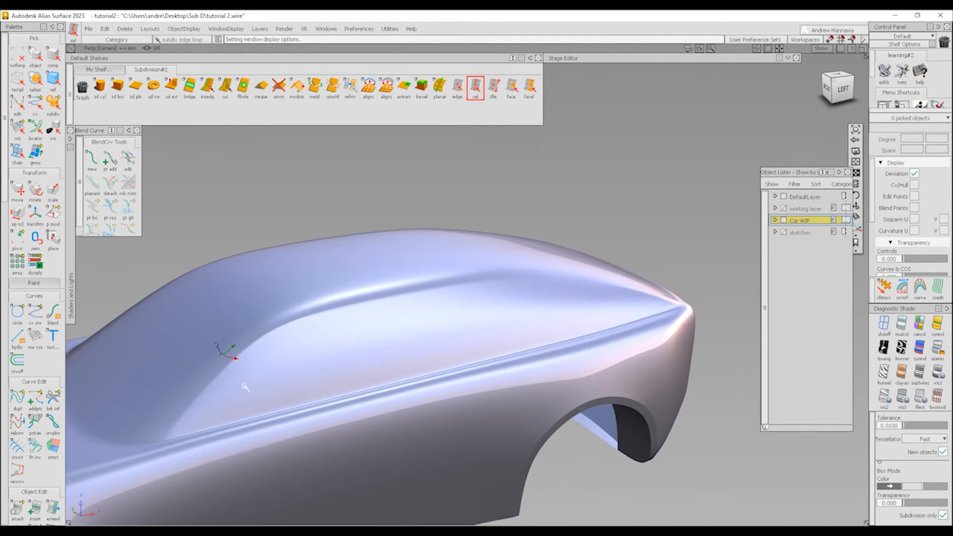
alt+shift+drag(244, 387, 447, 333)
alt+shift+middle_drag(446, 333, 550, 285)
alt+shift+drag(365, 317, 484, 309)
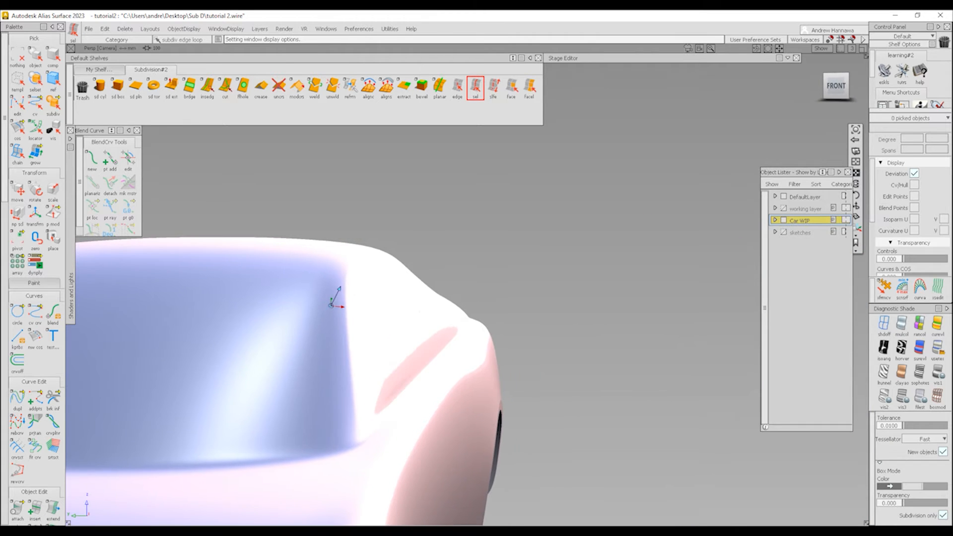
Step: Show the wireframe and control points again and return the body to box mode
ctrl+shift+right_drag(464, 448, 427, 401)
alt+shift+drag(705, 343, 572, 366)
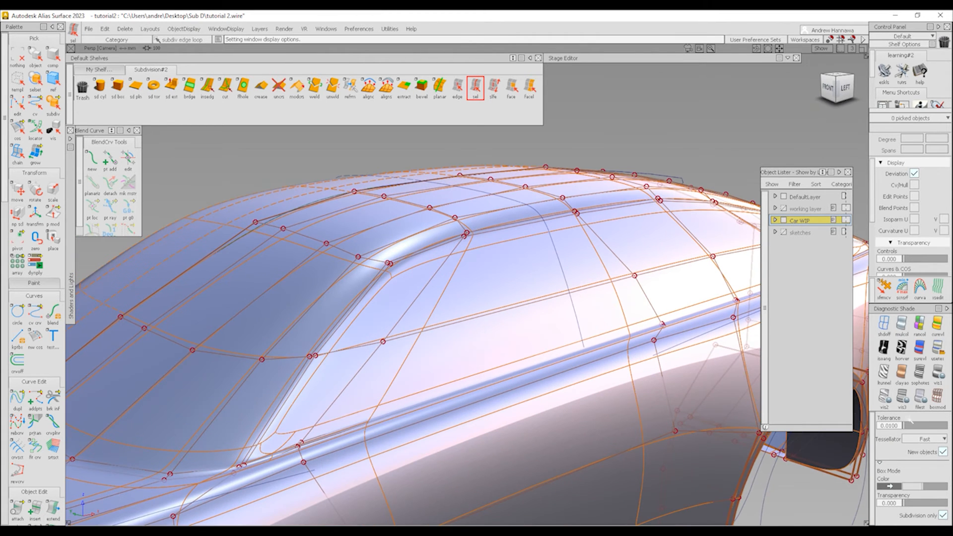
key(1)
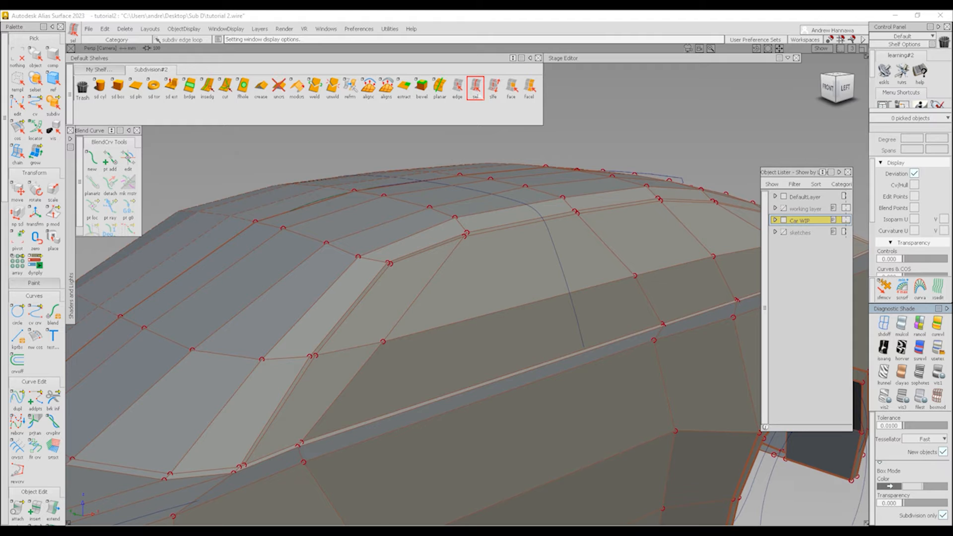
Step: Pick the edges outlining the side window along the A-pillar and roof side to the rear corner, and crease them
click(457, 87)
click(296, 380)
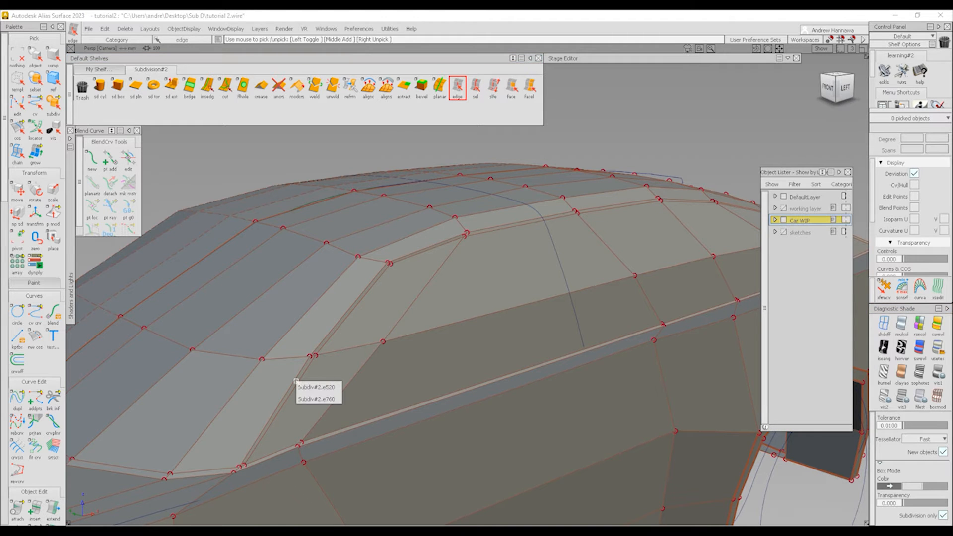
click(302, 374)
alt+shift+drag(385, 321, 567, 272)
alt+shift+right_drag(565, 268, 630, 283)
alt+shift+drag(610, 273, 508, 301)
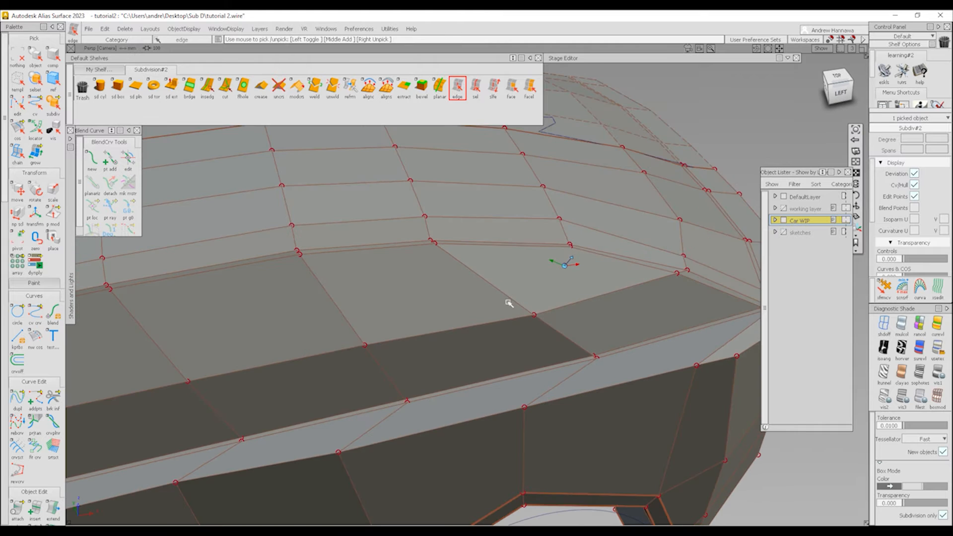
alt+shift+right_drag(560, 278, 650, 270)
double_click(556, 217)
alt+shift+middle_drag(571, 263, 434, 261)
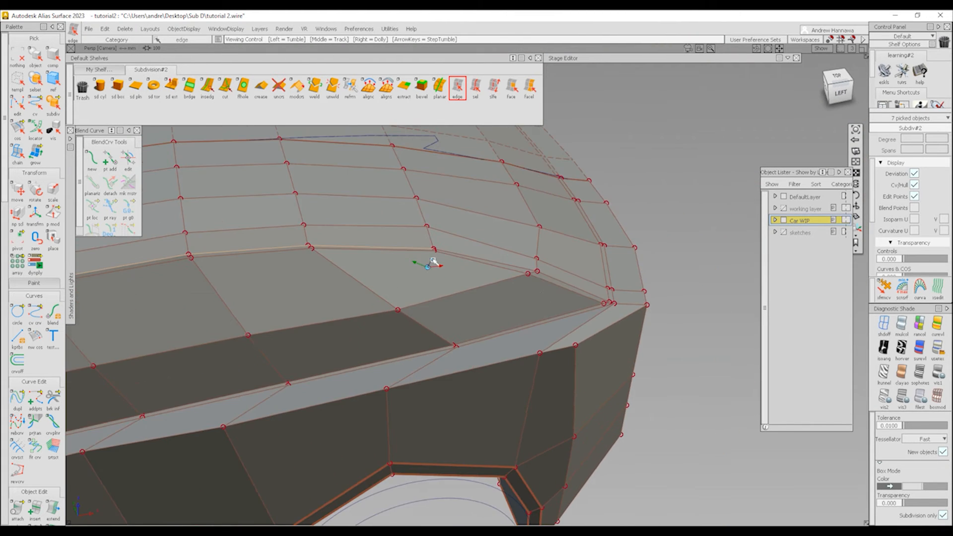
alt+shift+right_drag(585, 285, 618, 295)
double_click(576, 286)
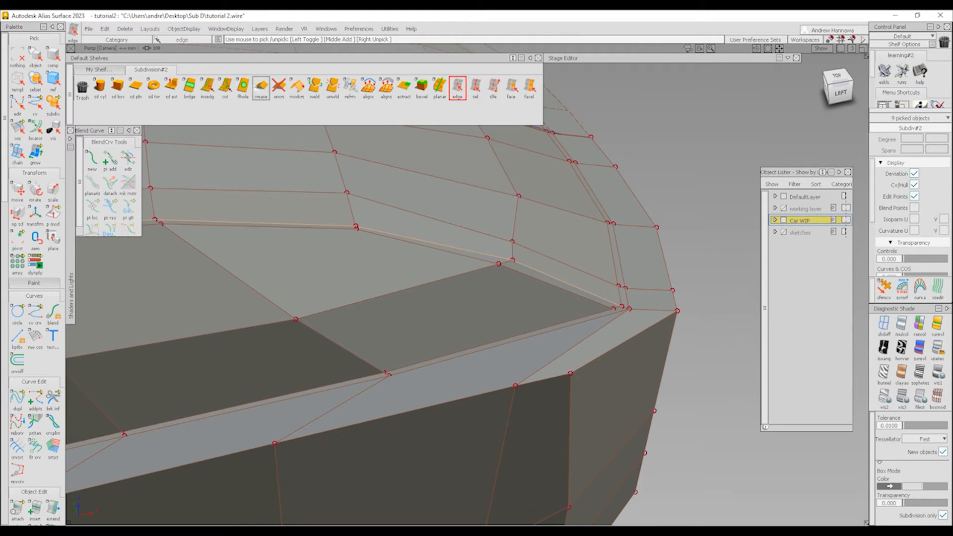
click(260, 90)
click(459, 278)
Step: Show the body as a smooth surface and examine the creased window outline from the rear corner round to the A-pillar
key(alt+b)
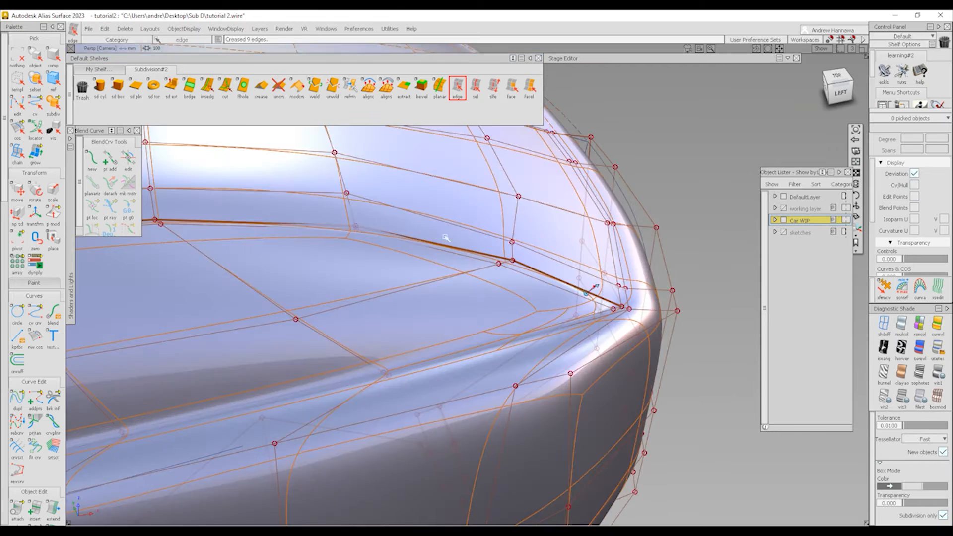
alt+shift+right_drag(445, 238, 292, 339)
key(alt+m)
alt+shift+drag(291, 342, 484, 313)
alt+shift+middle_drag(484, 312, 510, 256)
key(alt+m)
alt+shift+middle_drag(293, 330, 425, 251)
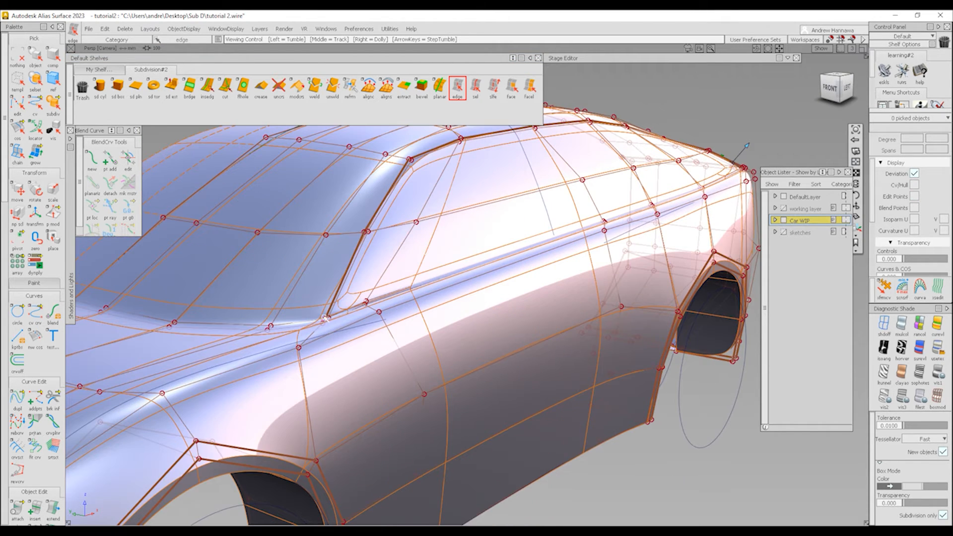
Step: Pick the short edge at the base of the A-pillar where it meets the shoulder and crease it
alt+shift+scroll(325, 318, up, 8)
click(325, 342)
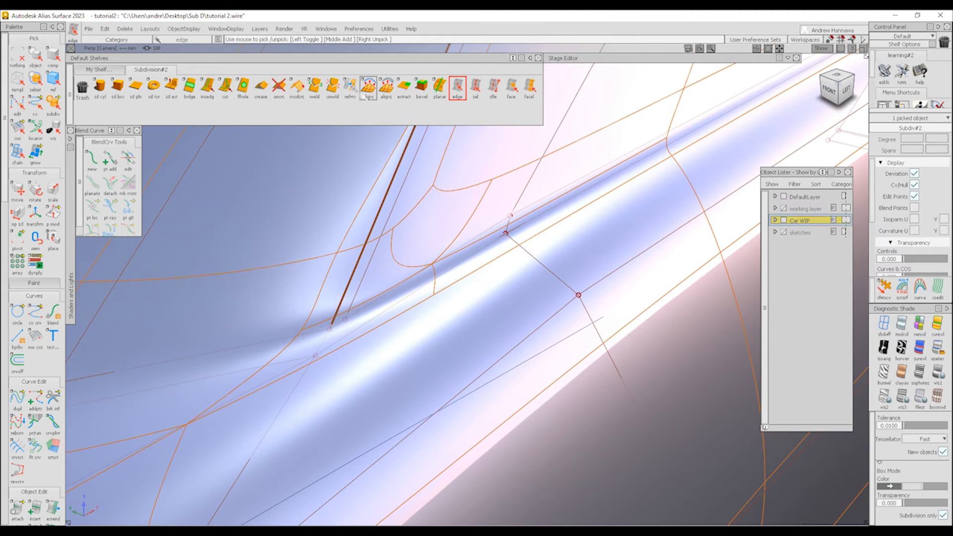
click(258, 94)
click(341, 341)
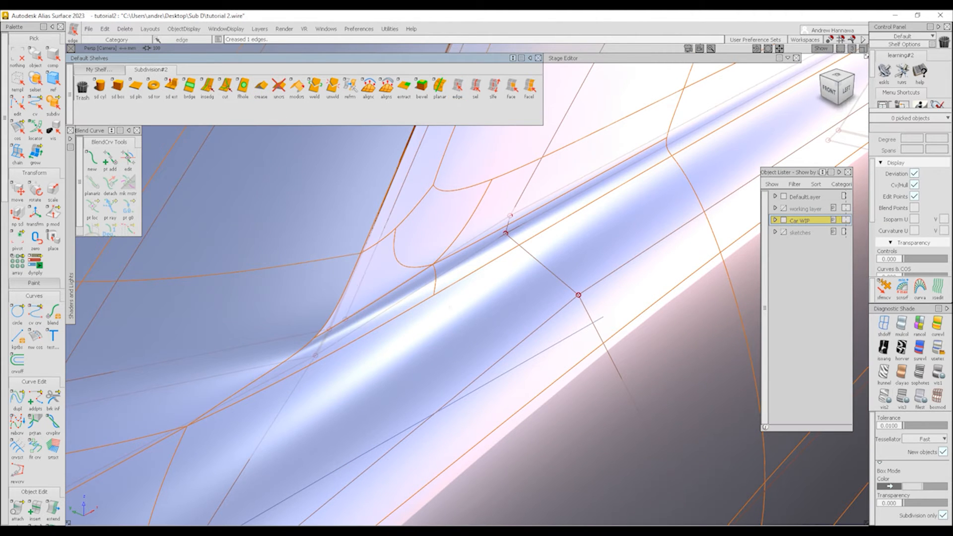
Step: Examine the smooth surface around the A-pillar base, roof edge and side window without the control cage, and show the cage again
key(alt+m)
alt+shift+right_drag(464, 196, 397, 277)
alt+shift+drag(397, 278, 337, 219)
alt+shift+right_drag(388, 283, 496, 357)
key(alt+m)
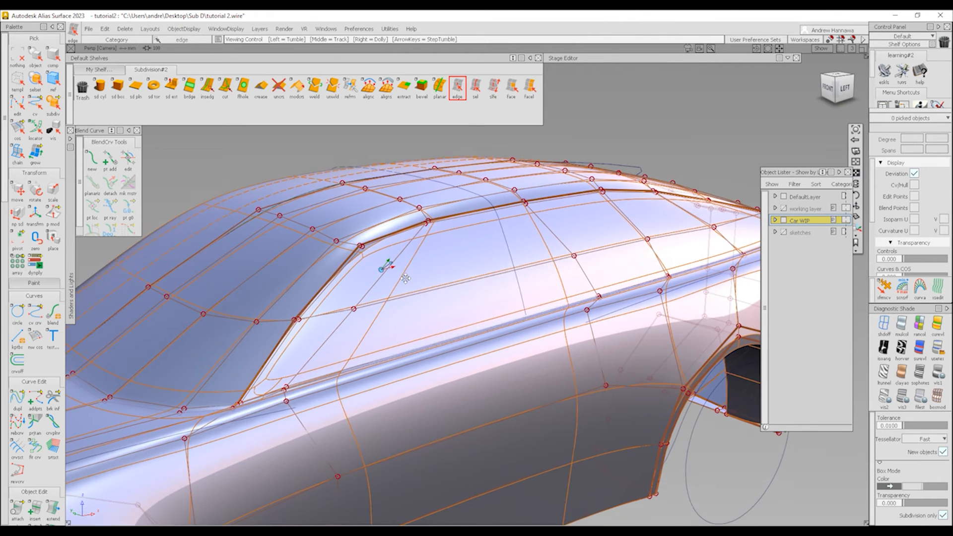
alt+shift+drag(406, 276, 516, 273)
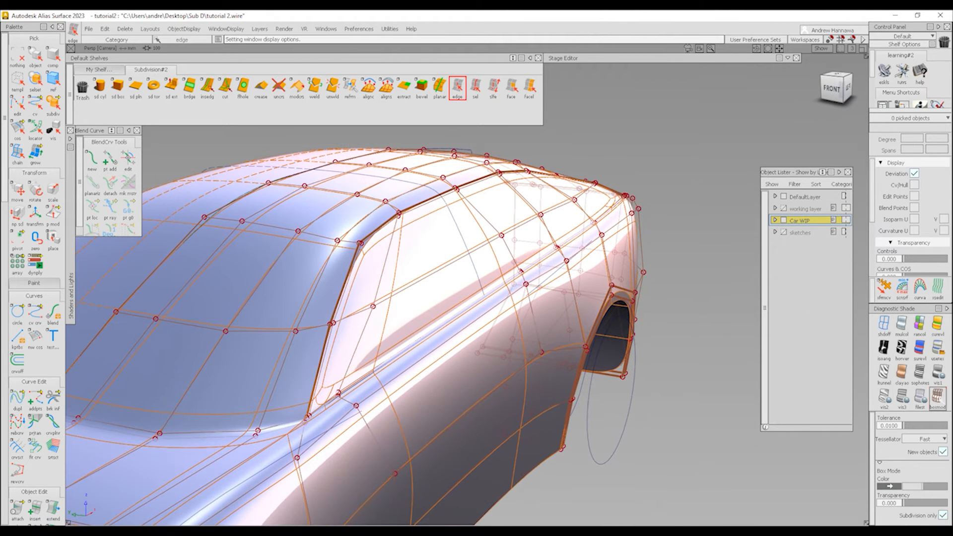
Step: Return the body to box mode and pick the control points along the creased window outline from A-pillar base to the rear
click(938, 398)
alt+shift+right_drag(361, 245, 422, 335)
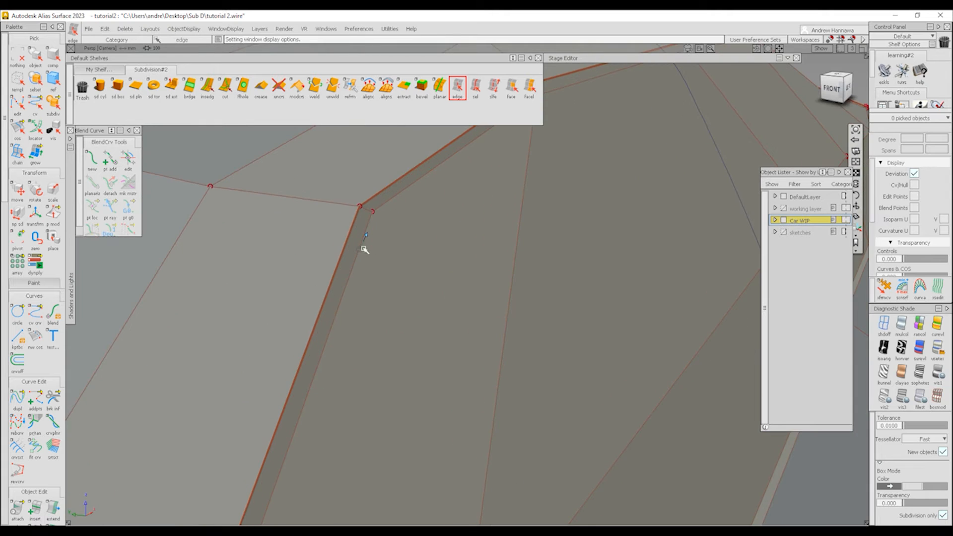
alt+shift+right_drag(385, 240, 381, 335)
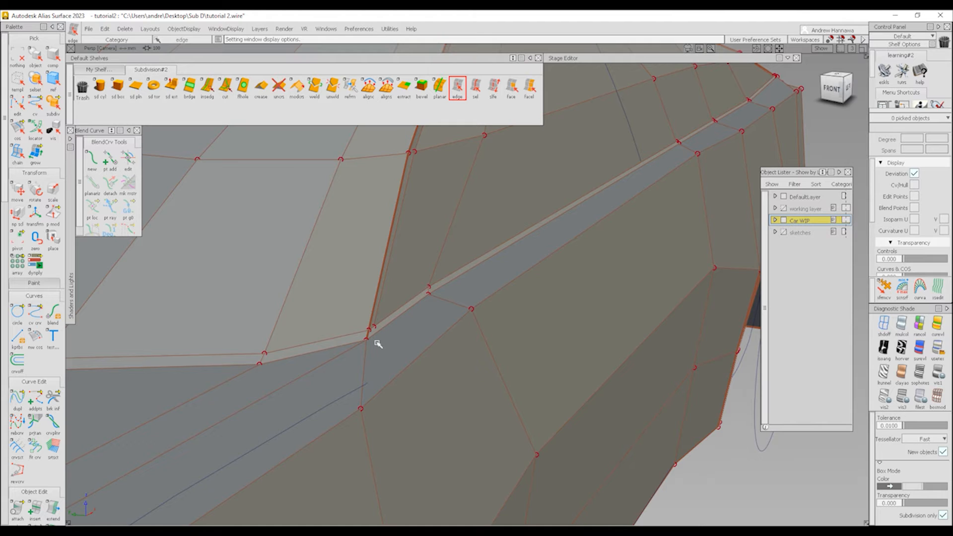
click(369, 331)
click(883, 289)
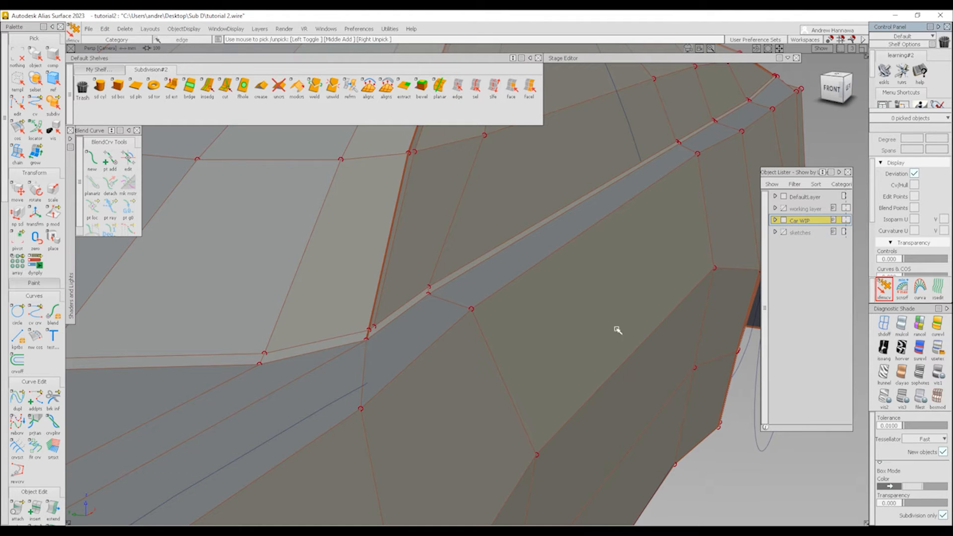
click(369, 331)
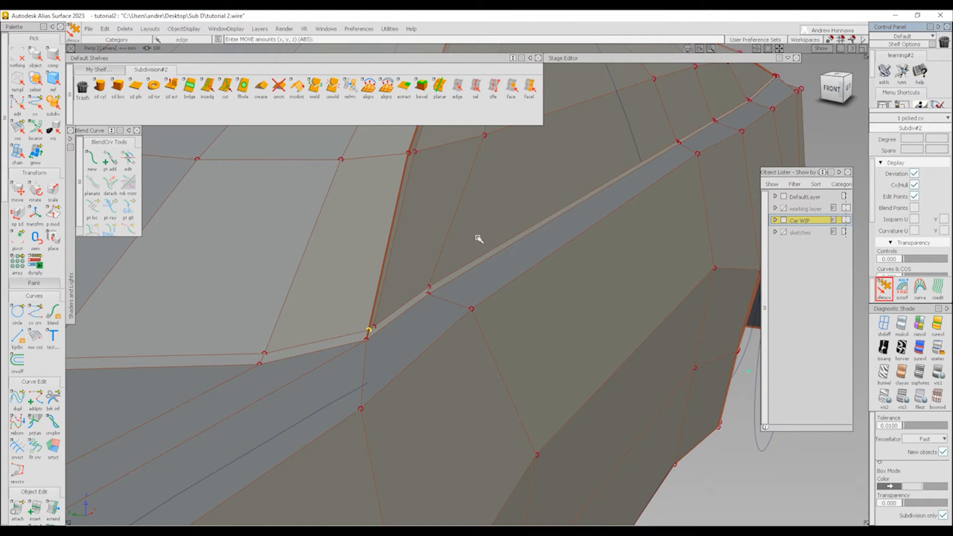
alt+shift+right_drag(476, 238, 426, 284)
alt+shift+middle_drag(426, 285, 403, 361)
click(511, 198)
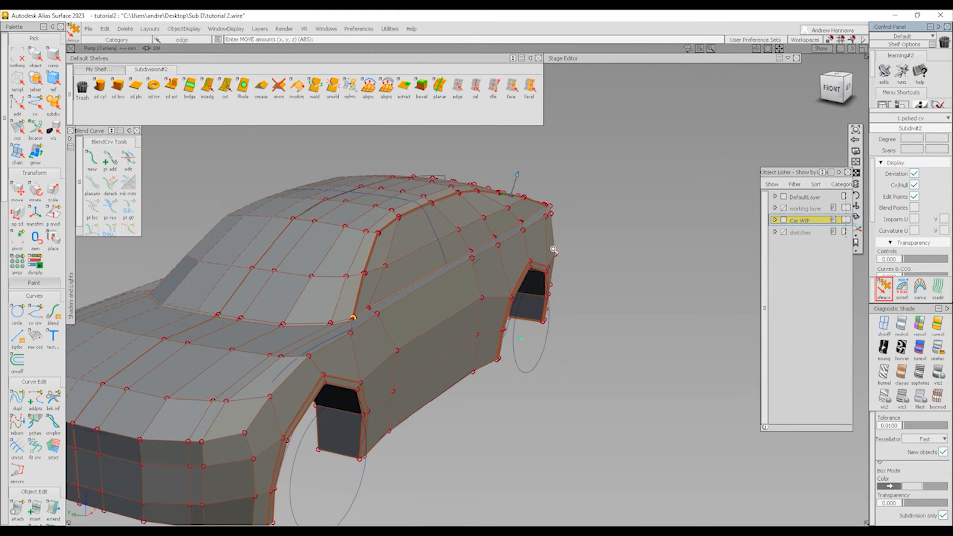
alt+shift+right_drag(552, 251, 606, 223)
alt+shift+drag(605, 223, 553, 248)
alt+shift+middle_drag(553, 248, 512, 275)
alt+shift+right_drag(489, 226, 539, 240)
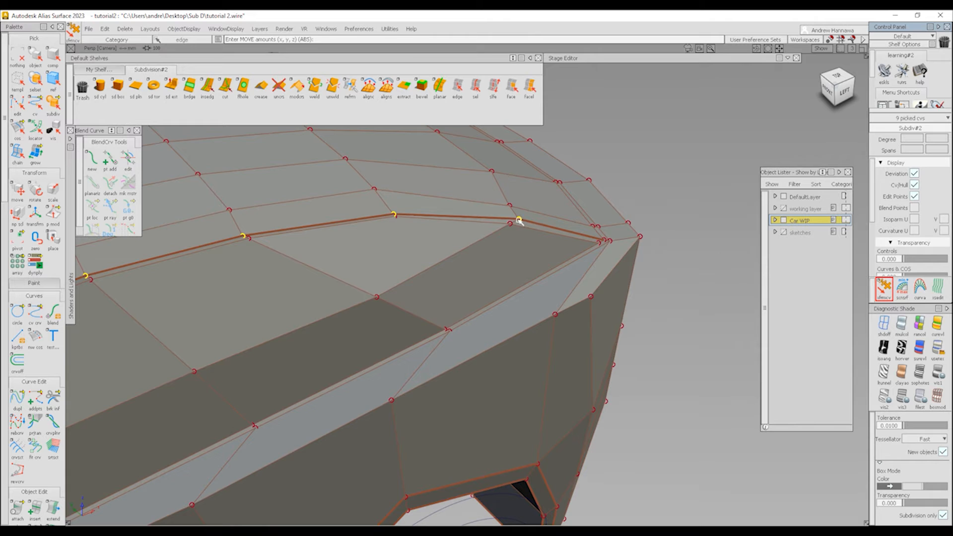
Step: Shift the picked window-outline control points slightly outward along Y, using the front view, and clear the selection
key(alt+shift)
click(828, 93)
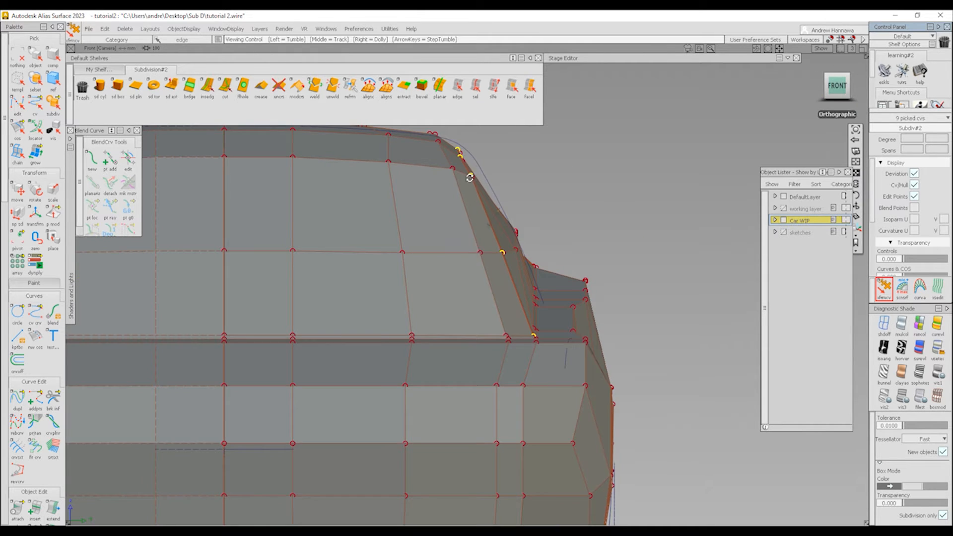
alt+shift+right_drag(469, 177, 513, 195)
alt+shift+middle_drag(513, 195, 490, 262)
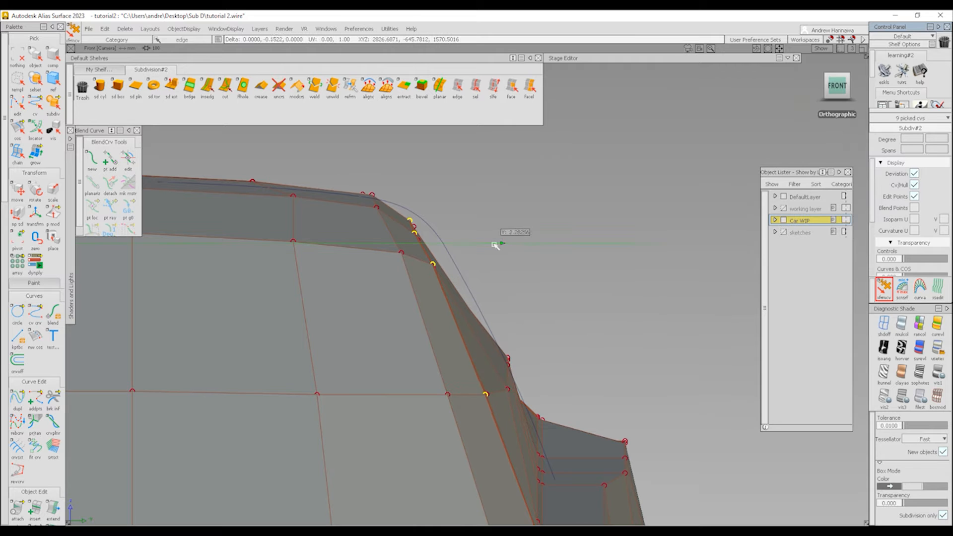
alt+shift+drag(529, 249, 519, 290)
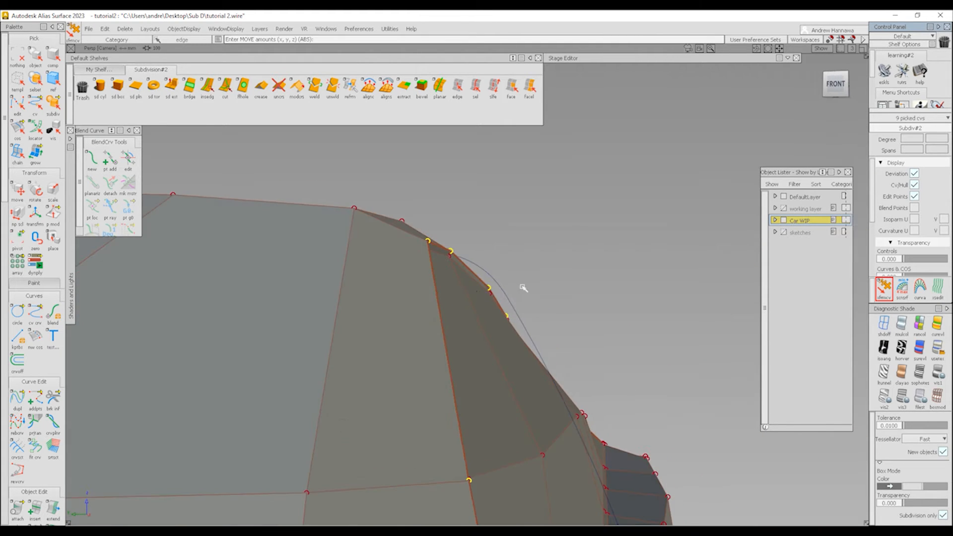
middle_drag(522, 286, 534, 291)
alt+shift+drag(535, 292, 439, 297)
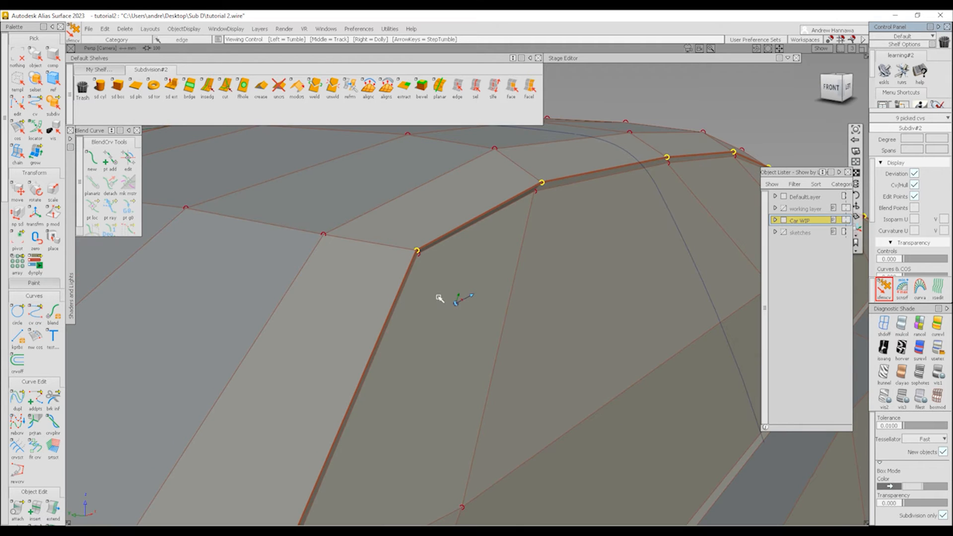
alt+shift+right_drag(464, 264, 511, 251)
alt+shift+drag(510, 251, 392, 270)
click(410, 304)
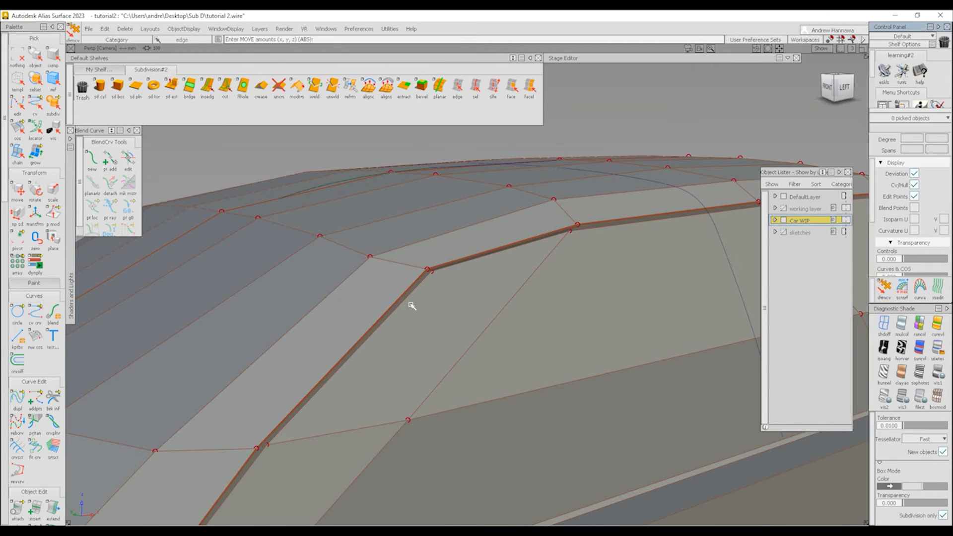
Step: Slide the control point at the top corner of the A-pillar along its edge to line up with the neighbouring outline point
click(427, 272)
right_click(430, 277)
click(406, 264)
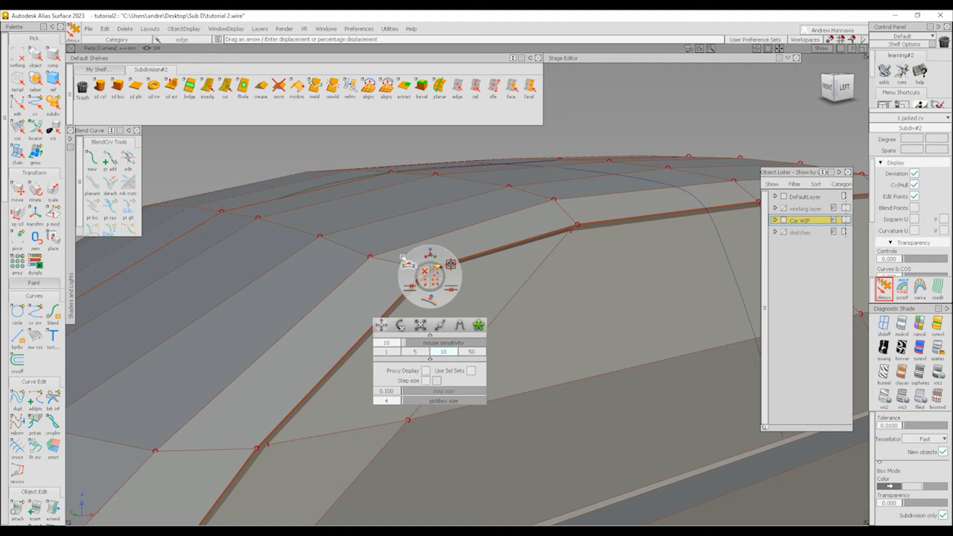
drag(438, 266, 470, 257)
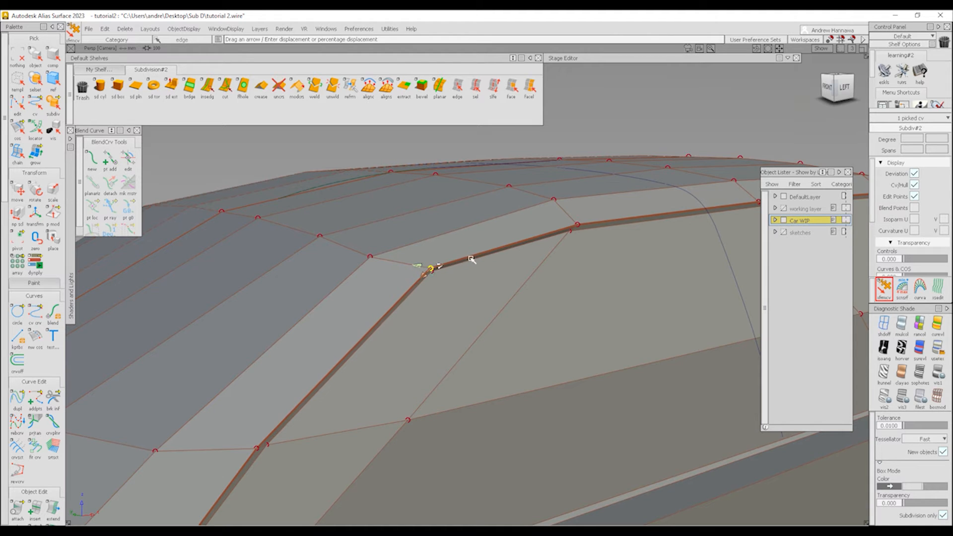
click(468, 372)
click(883, 288)
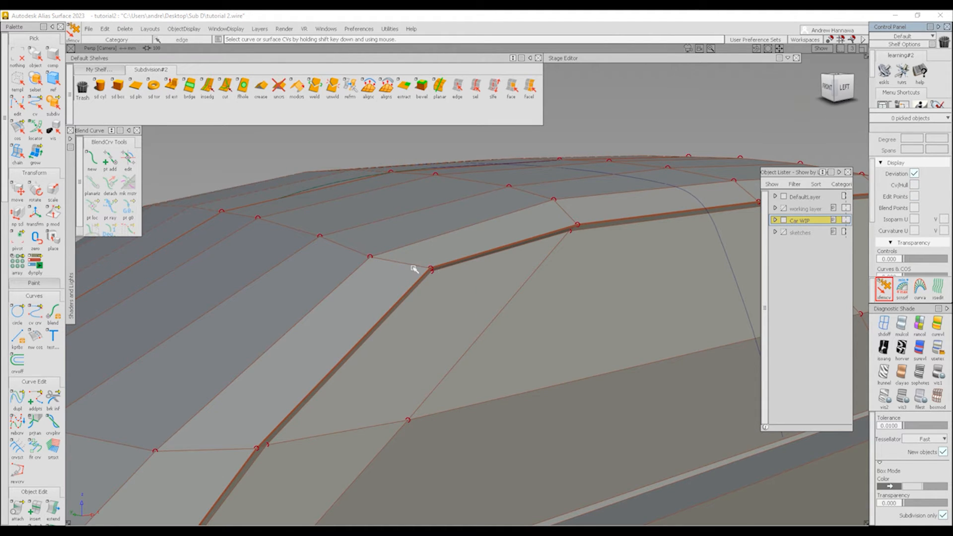
Step: Pick the five creased control points along the roof side and lower them towards the adjacent window edge in the left view
alt+shift+right_drag(435, 309, 384, 207)
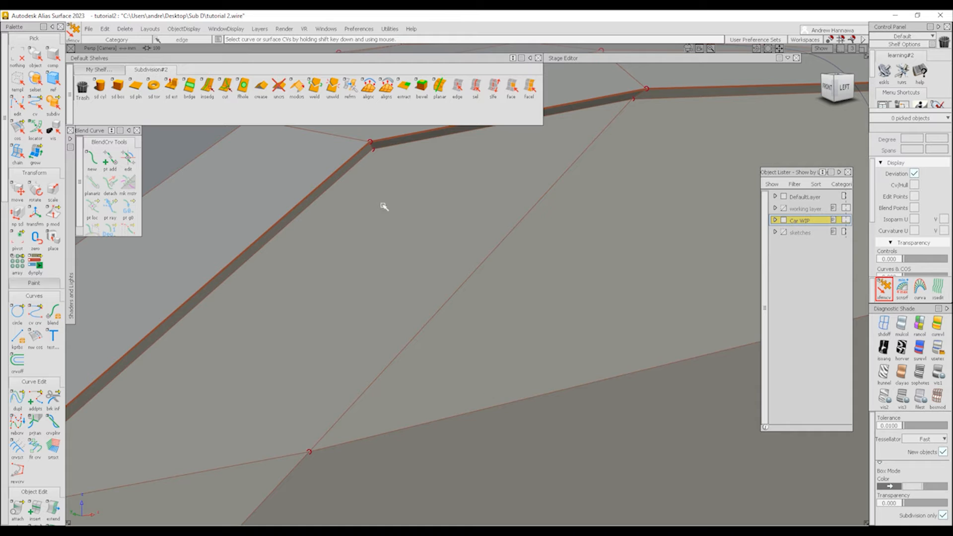
click(371, 143)
alt+shift+right_drag(371, 144, 466, 217)
alt+shift+middle_drag(719, 286, 613, 311)
alt+shift+right_drag(559, 276, 591, 387)
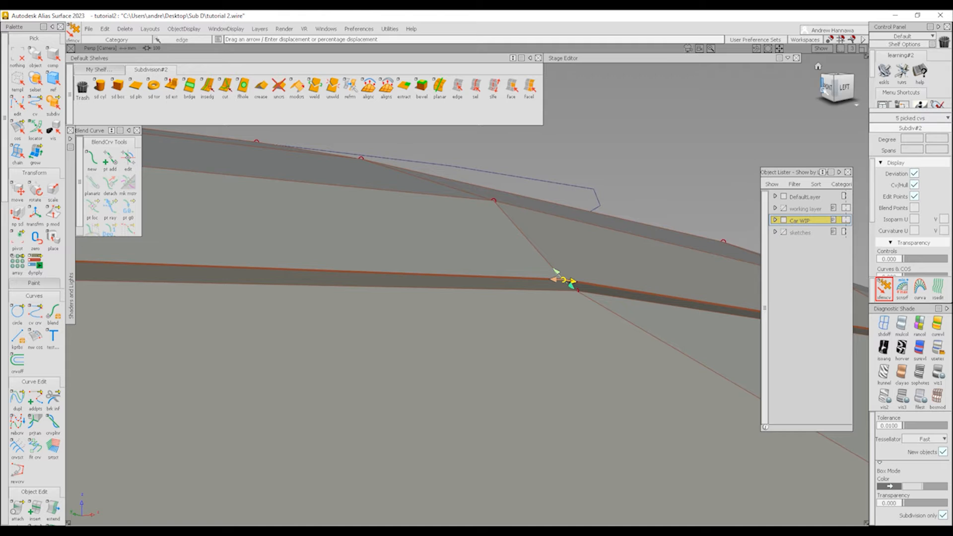
click(842, 88)
ctrl+shift+drag(483, 306, 483, 284)
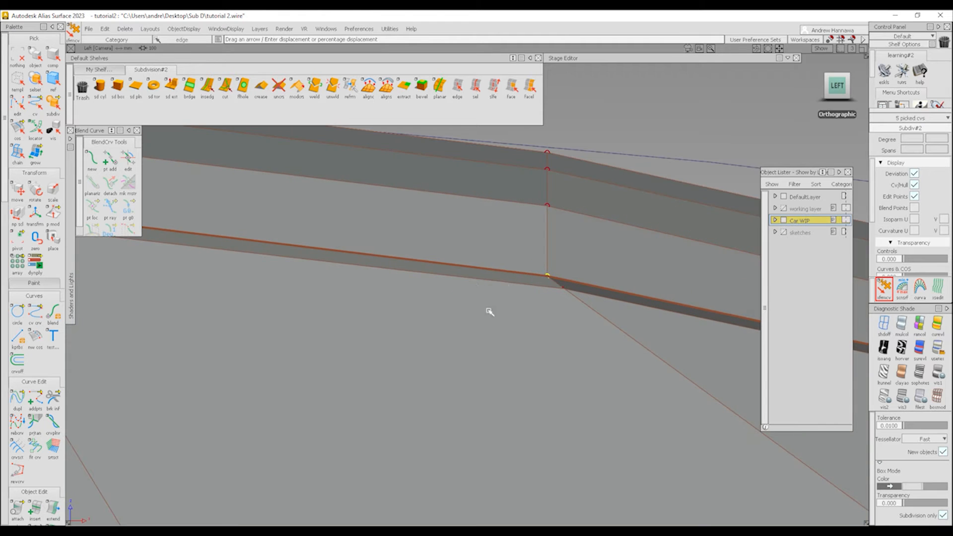
right_drag(498, 354, 497, 402)
ctrl+shift+drag(557, 406, 558, 359)
Step: Move the single creased roof-side control point rearward along X by about 11.15 to meet the adjacent window edge point
click(548, 285)
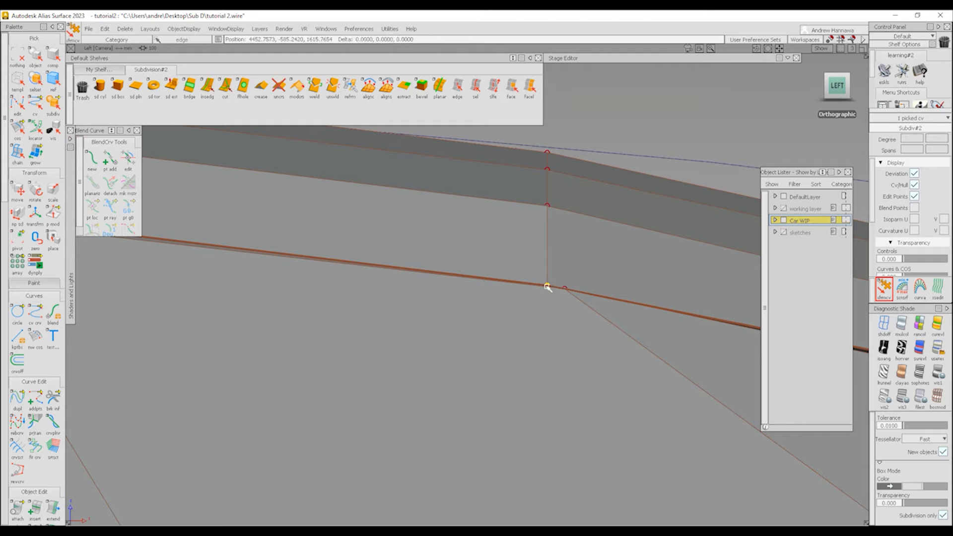
middle_drag(519, 308, 647, 300)
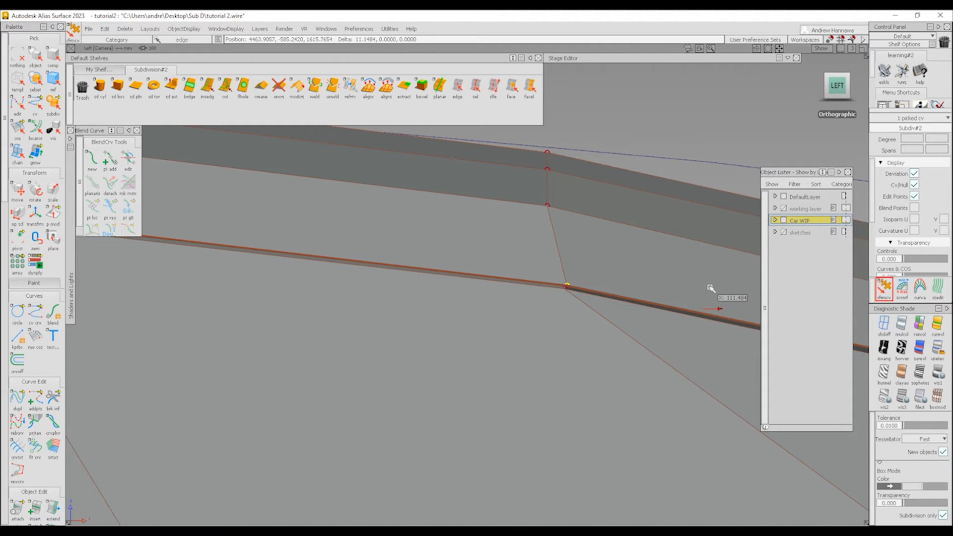
alt+shift+right_drag(696, 296, 548, 354)
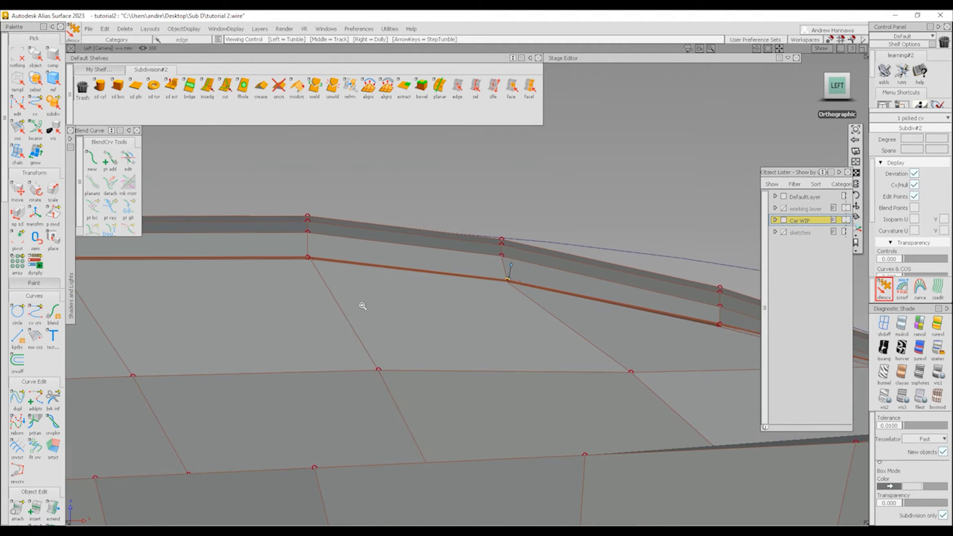
Step: Show the body as a smooth surface and examine the window outline and roof edge from the side and front
alt+shift+right_drag(362, 306, 436, 366)
alt+shift+drag(436, 365, 191, 412)
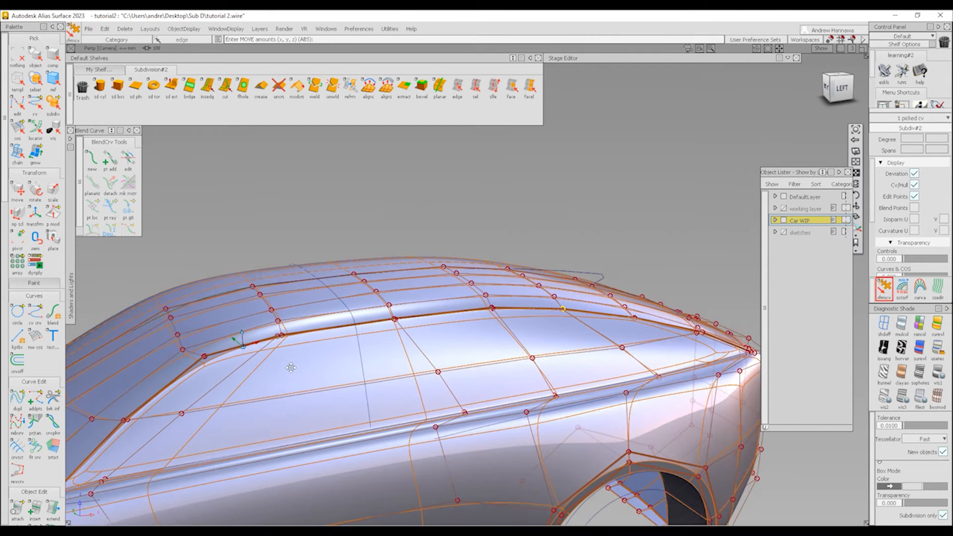
alt+shift+middle_drag(290, 368, 348, 318)
key(ctrl+space)
alt+shift+drag(238, 323, 465, 309)
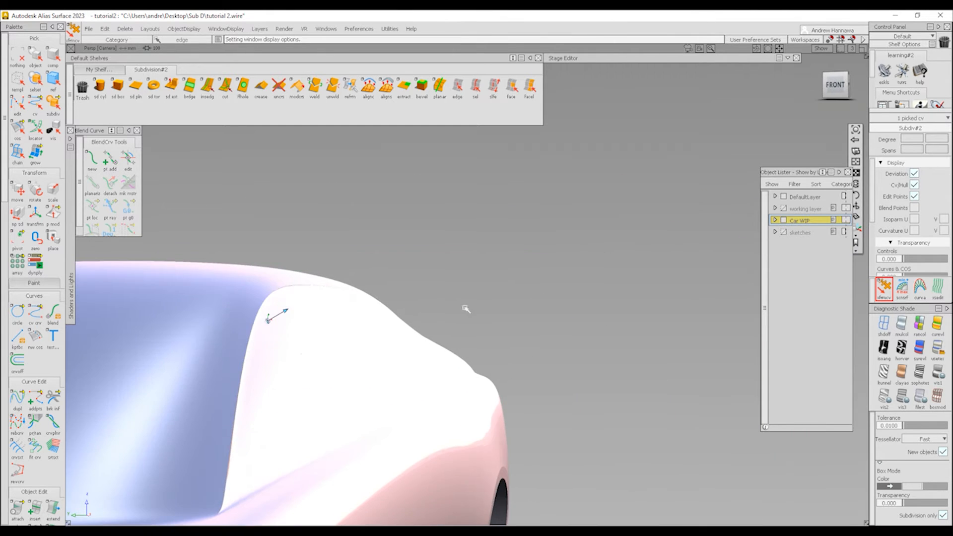
key(ctrl+space)
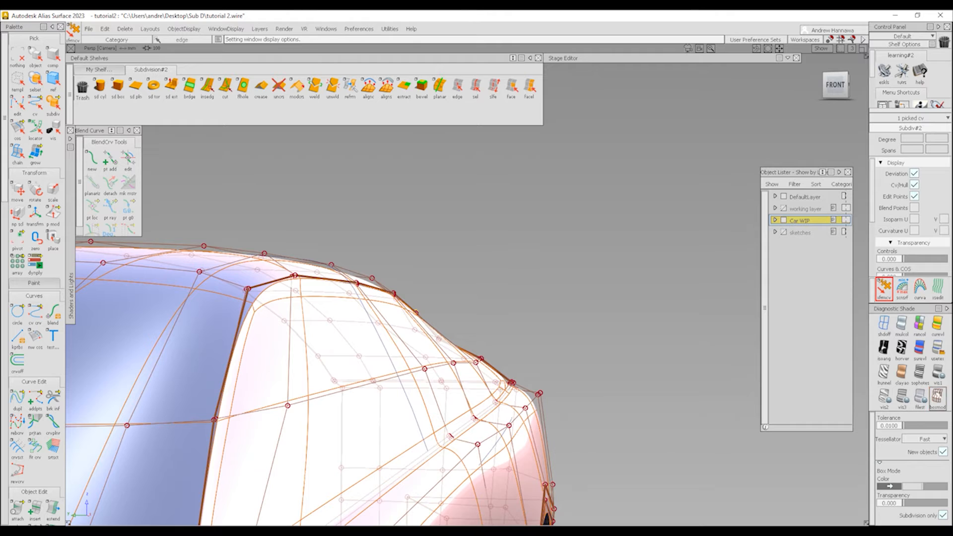
Step: Show the body in box mode, pick the uncreased edge loops bordering the side window from A-pillar to rear corner, and crease them
click(937, 396)
alt+shift+right_drag(279, 298, 348, 330)
mouse_move(318, 298)
alt+shift+mouse_down()
mouse_move(300, 283)
mouse_move(498, 133)
alt+shift+mouse_up()
click(475, 87)
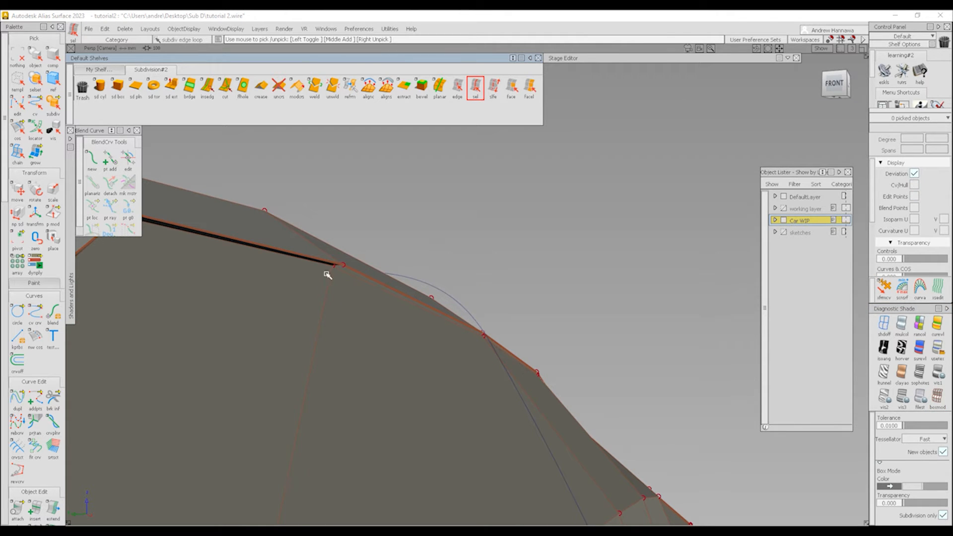
click(345, 275)
alt+shift+right_drag(351, 276, 424, 317)
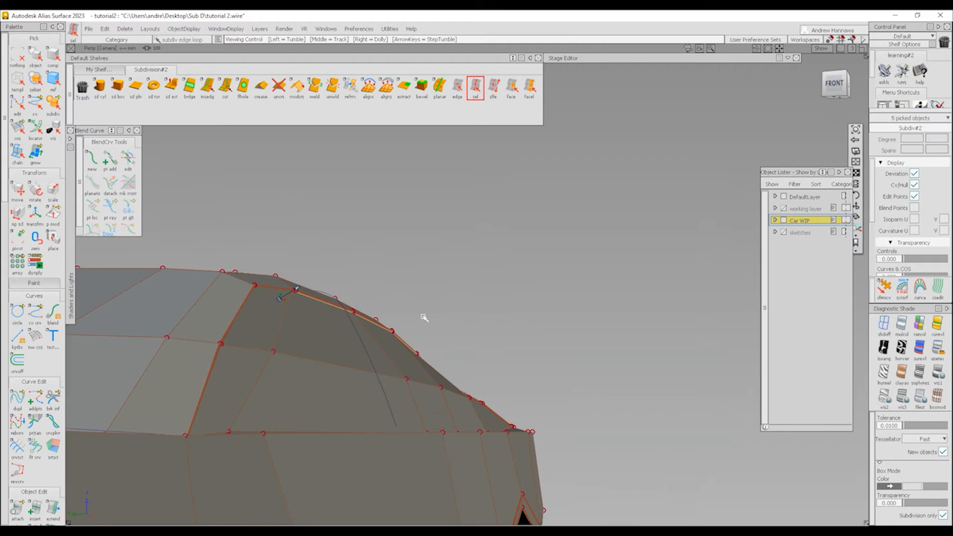
alt+shift+right_drag(237, 300, 293, 344)
alt+shift+drag(291, 340, 159, 273)
click(235, 311)
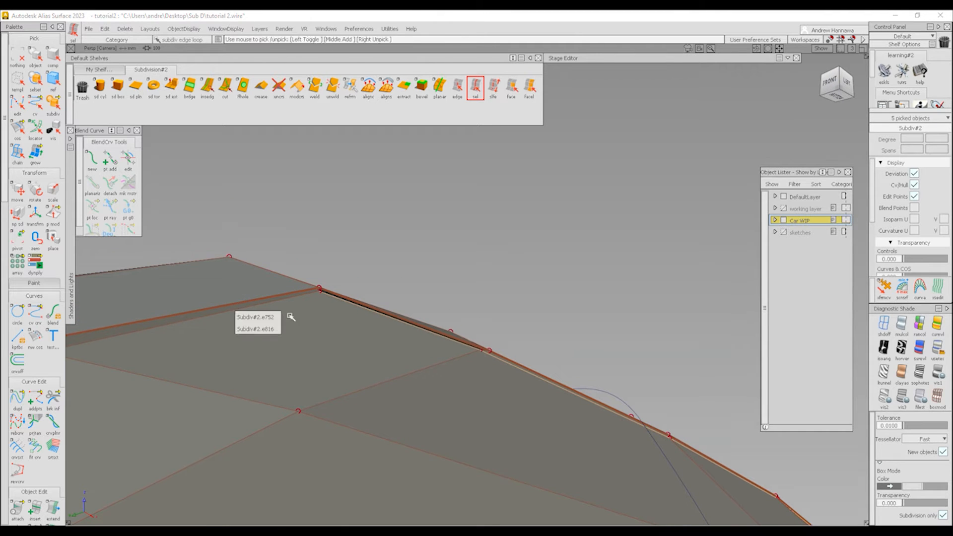
click(291, 317)
scroll(236, 313, down, 1)
alt+shift+right_drag(226, 316, 469, 344)
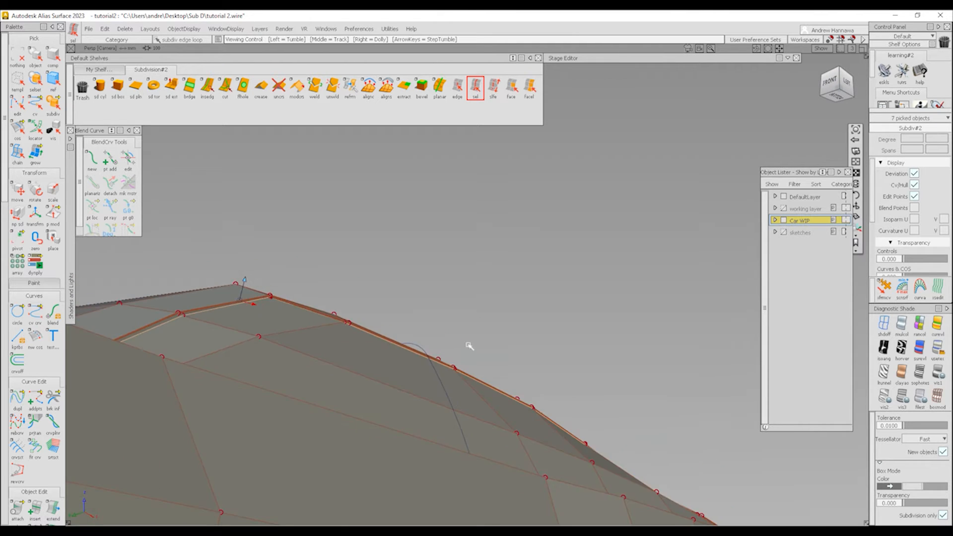
alt+shift+middle_drag(516, 370, 367, 334)
alt+shift+drag(367, 334, 552, 243)
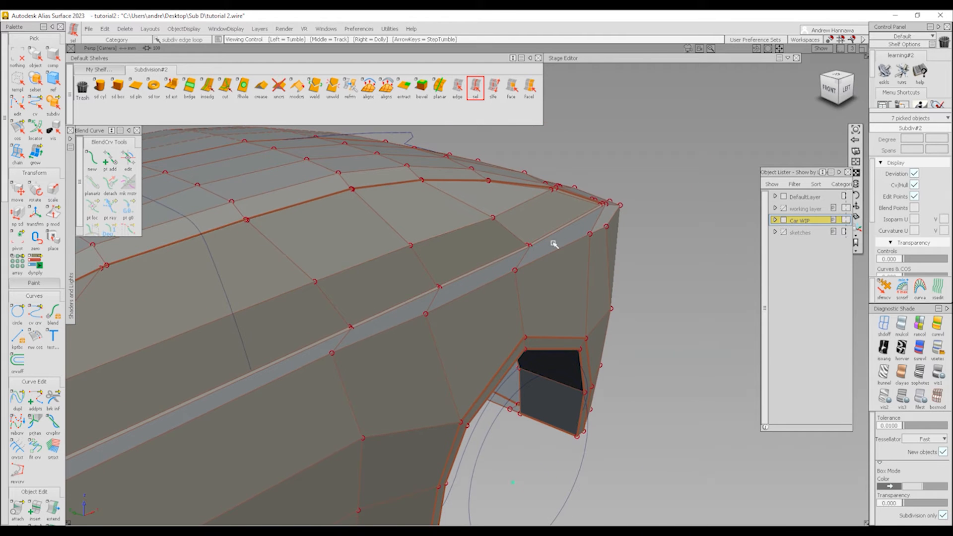
alt+shift+click(583, 197)
alt+shift+right_drag(593, 261, 449, 248)
alt+shift+drag(449, 248, 471, 219)
alt+shift+middle_drag(471, 219, 494, 276)
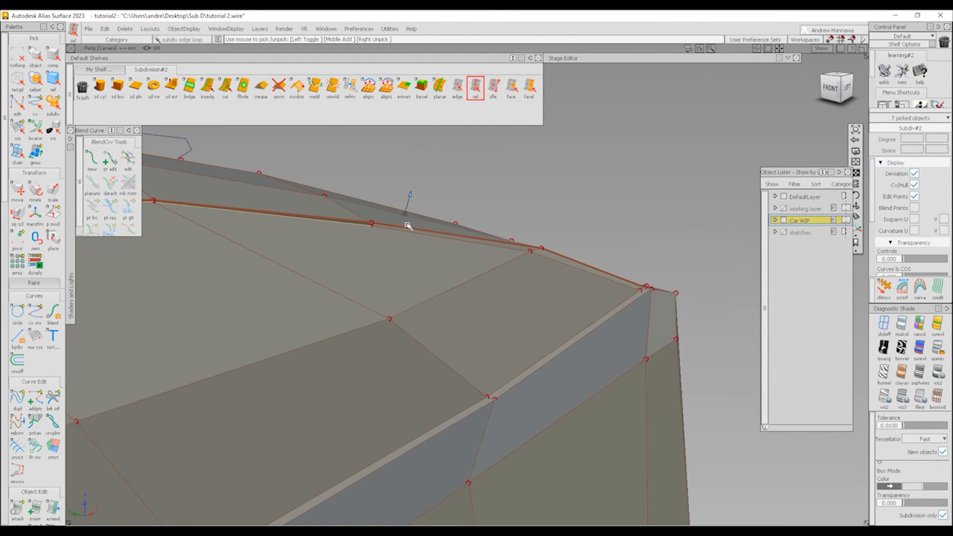
alt+shift+right_drag(404, 218, 430, 255)
click(441, 248)
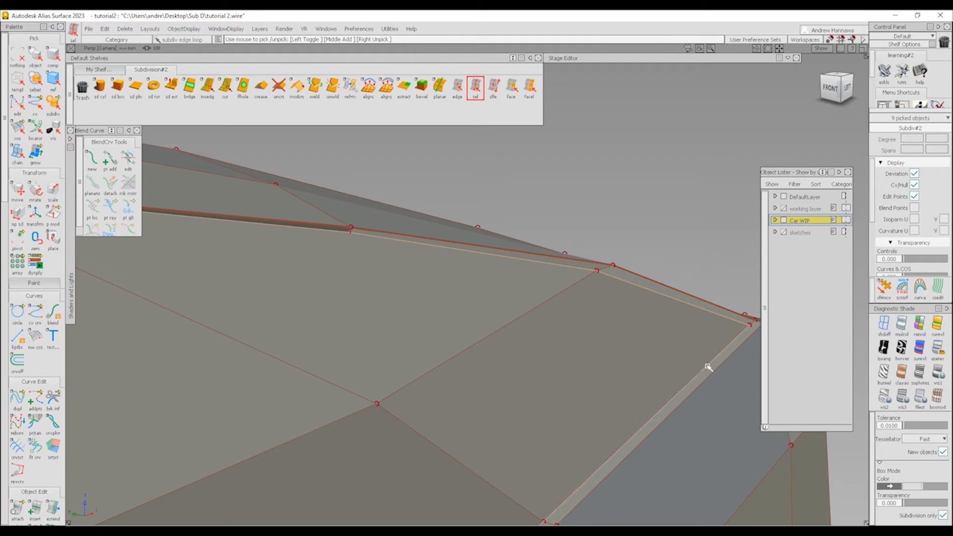
click(260, 89)
click(553, 349)
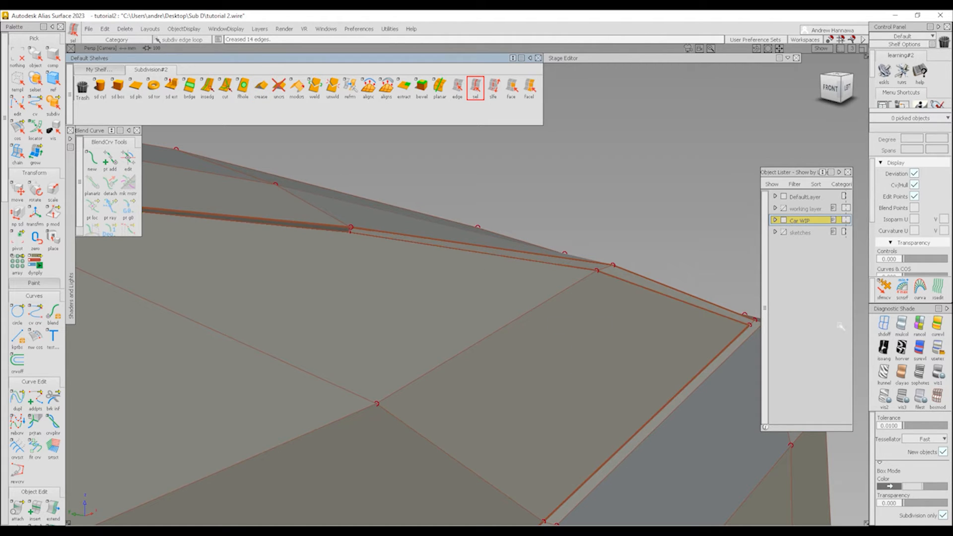
Step: Show the body as a smooth surface and examine the window outline from the rear corner to the whole cabin
click(937, 350)
alt+shift+right_drag(646, 315, 511, 349)
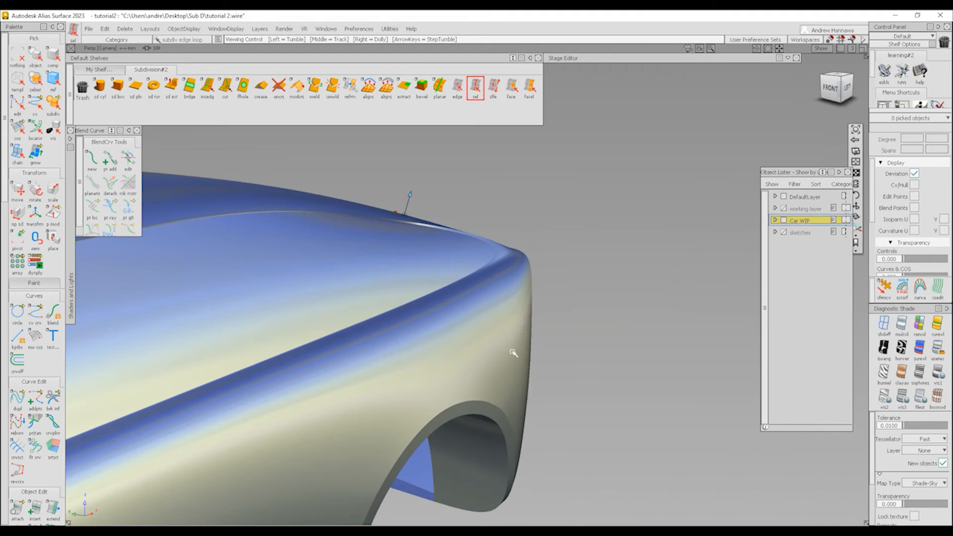
alt+shift+drag(512, 349, 495, 263)
alt+shift+middle_drag(495, 263, 576, 317)
alt+shift+right_drag(576, 318, 437, 322)
alt+shift+drag(437, 322, 446, 297)
alt+shift+drag(195, 329, 284, 326)
alt+shift+right_drag(272, 337, 382, 335)
alt+shift+middle_drag(382, 334, 447, 371)
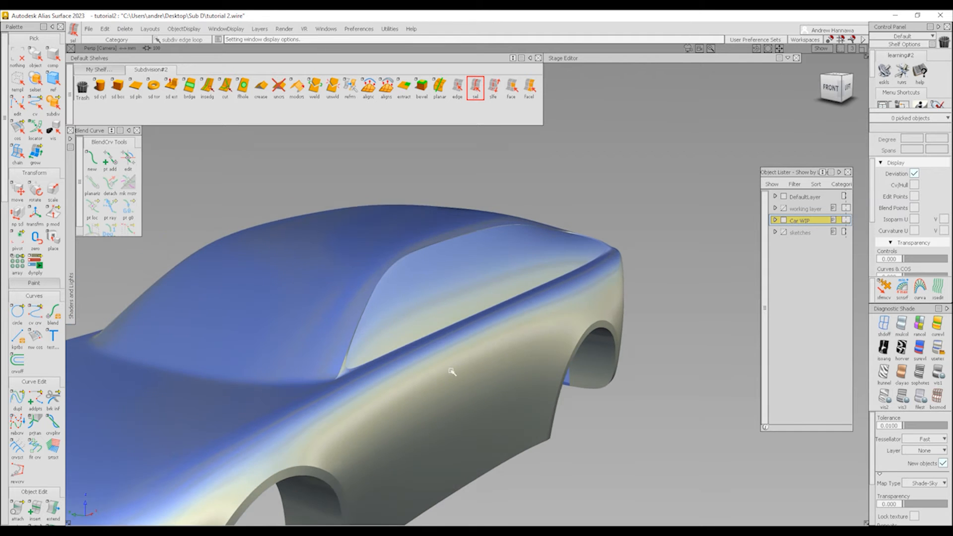
Step: Pick the two control points at the A-pillar's top corner and shift them slightly down and forward in the left view
ctrl+shift+right_drag(451, 372, 506, 397)
click(847, 88)
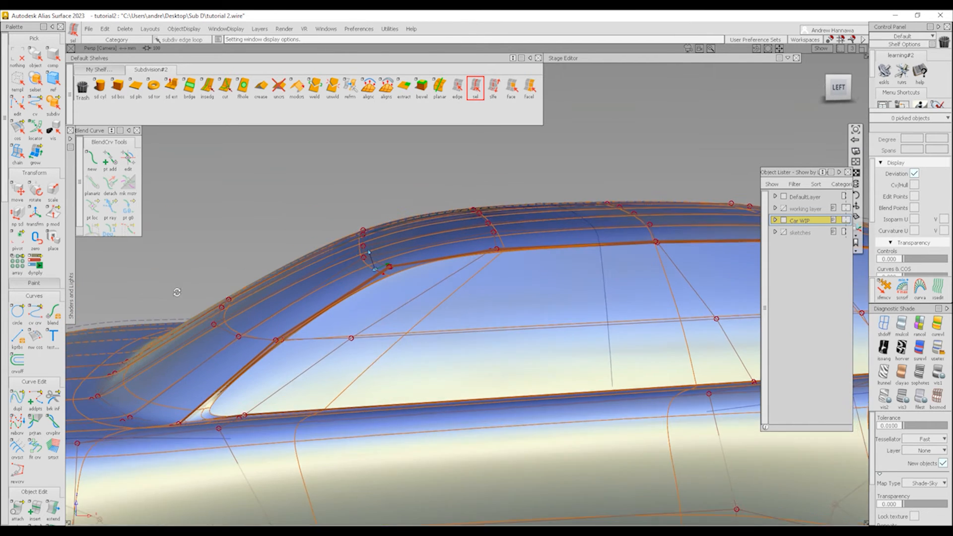
click(847, 88)
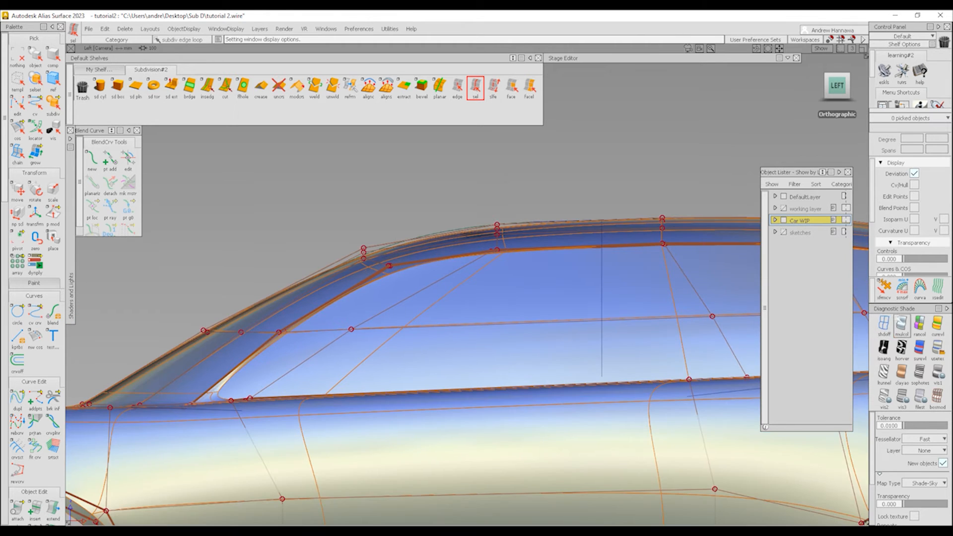
click(901, 324)
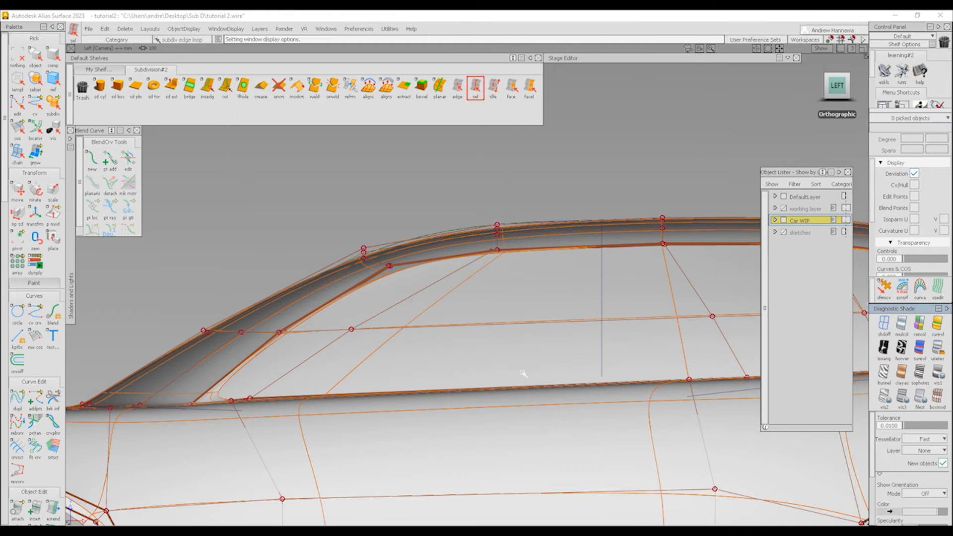
ctrl+shift+right_drag(522, 373, 368, 288)
ctrl+shift+right_drag(434, 325, 395, 296)
ctrl+shift+drag(422, 271, 403, 274)
ctrl+shift+middle_drag(396, 339, 415, 298)
right_drag(482, 315, 484, 307)
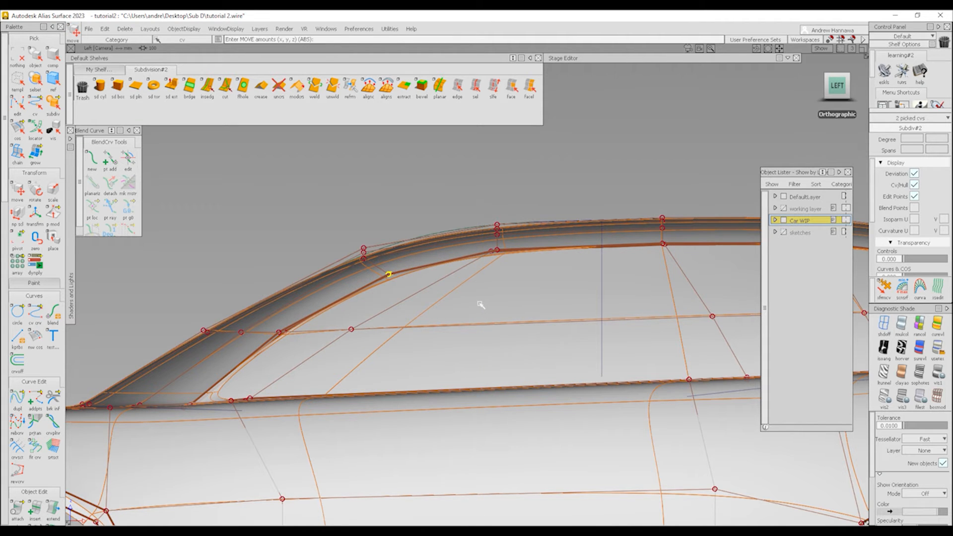
middle_drag(481, 304, 475, 304)
Step: Pick the two control points midway along the A-pillar window edge and adjust their height in the left view
ctrl+shift+drag(303, 392, 300, 361)
ctrl+shift+drag(250, 331, 296, 342)
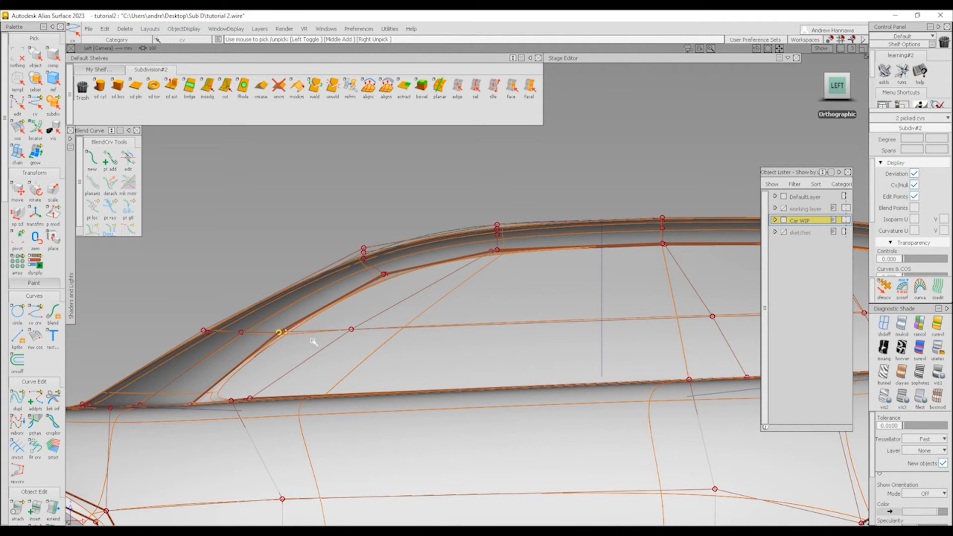
ctrl+shift+middle_drag(427, 334, 465, 314)
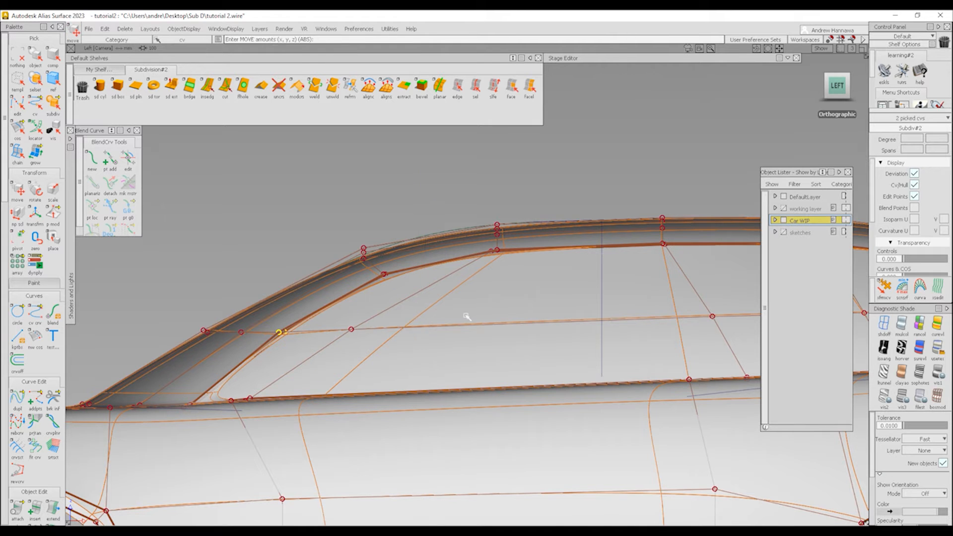
right_drag(466, 319, 427, 314)
ctrl+shift+drag(461, 312, 498, 342)
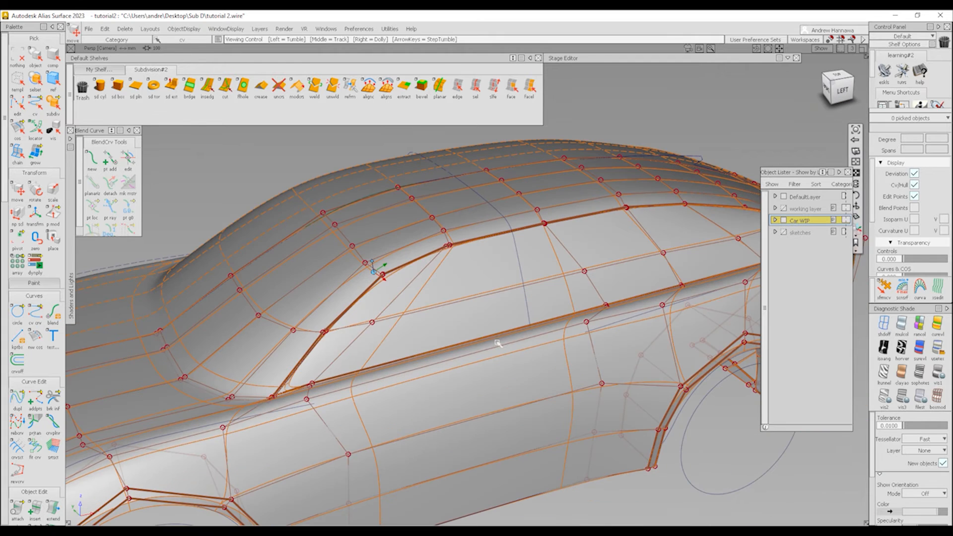
Step: Pick the two window outline points at the rear part of the roof side and move them outward along Y by about 32.34
ctrl+shift+right_drag(634, 282, 454, 265)
alt+shift+drag(454, 265, 669, 238)
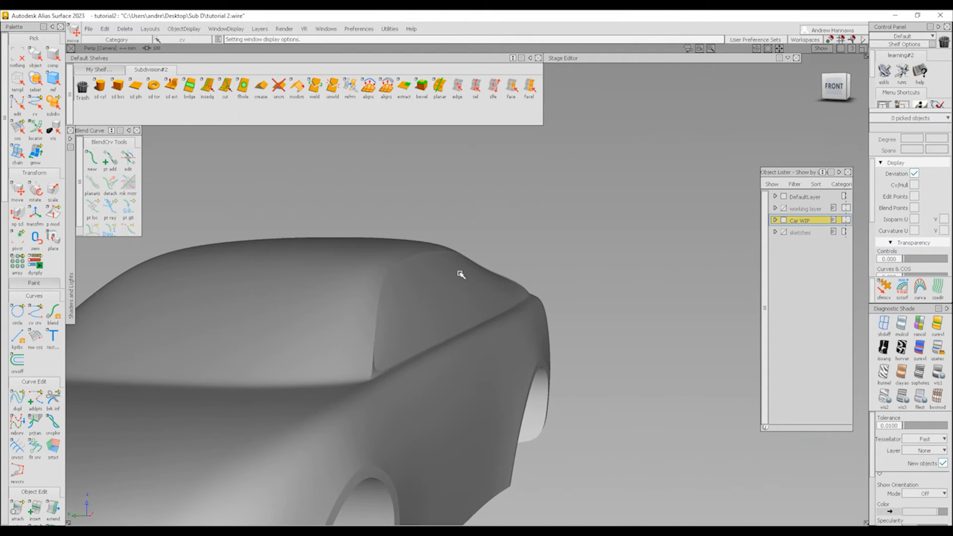
ctrl+shift+right_drag(462, 326, 463, 297)
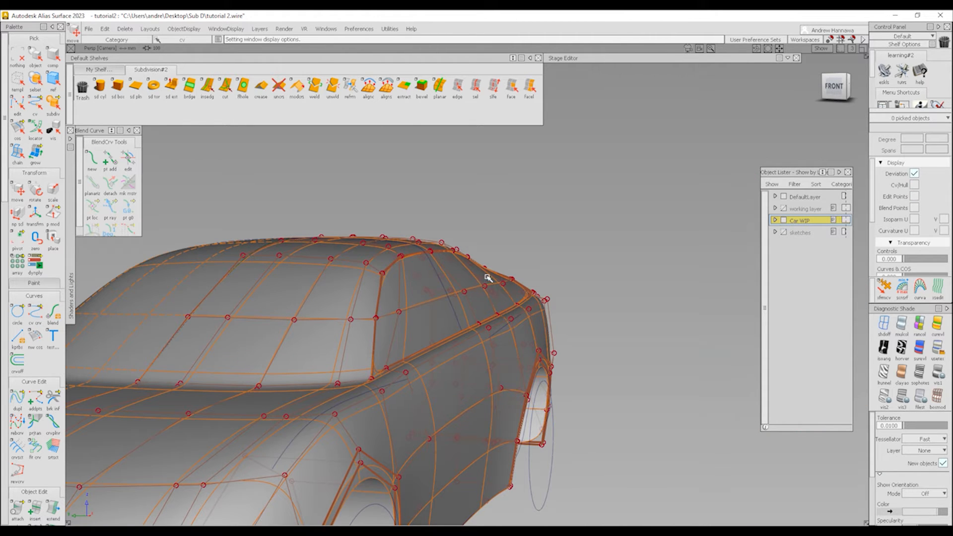
alt+shift+right_drag(481, 332, 506, 337)
alt+shift+drag(506, 337, 490, 277)
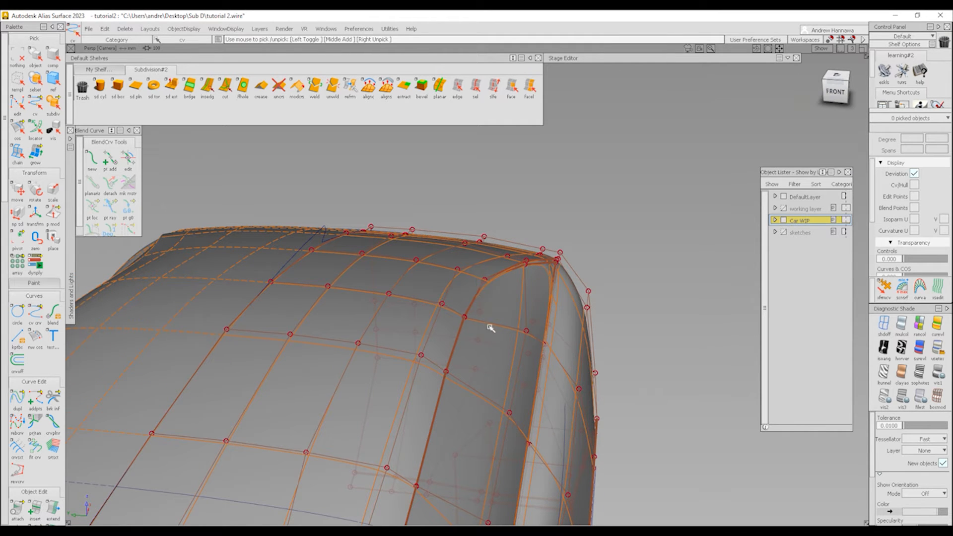
ctrl+shift+middle_drag(514, 350, 515, 293)
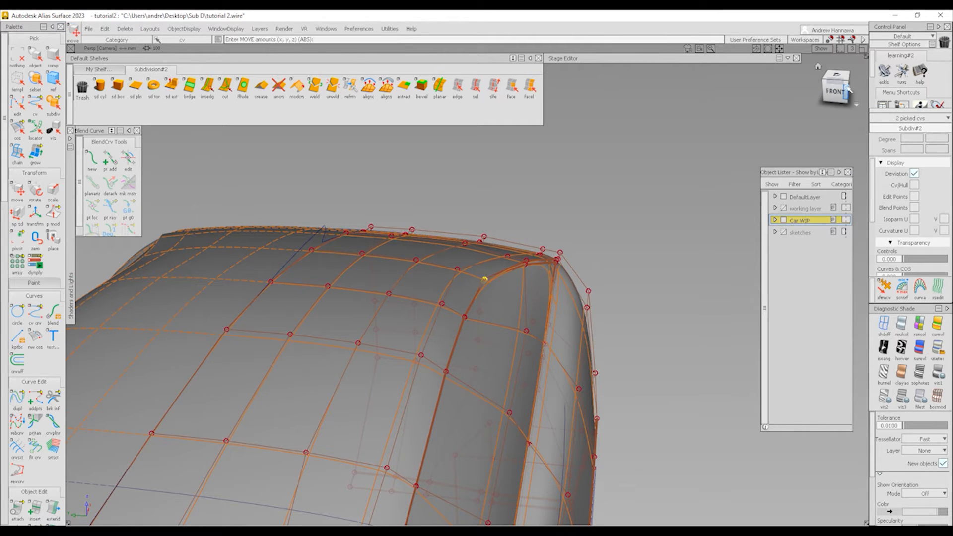
click(836, 76)
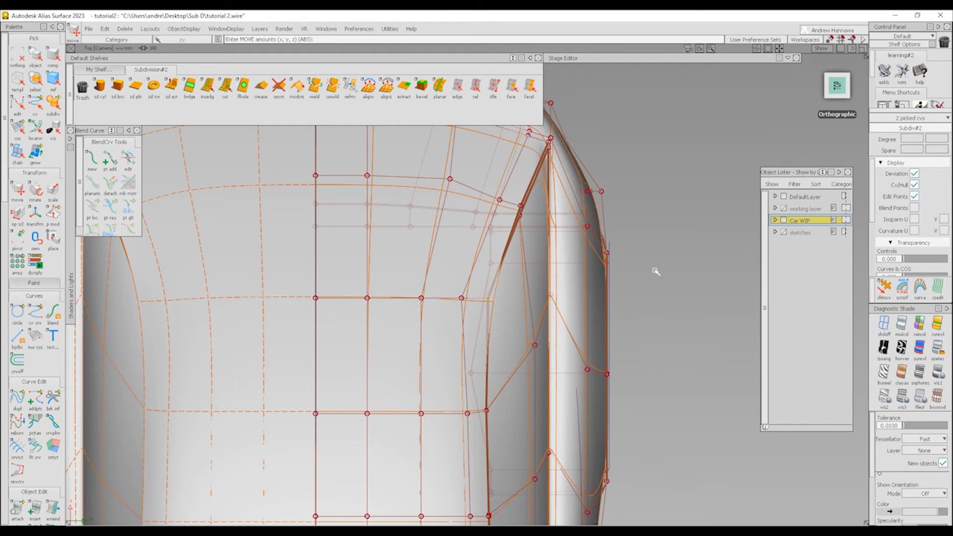
middle_drag(656, 272, 664, 273)
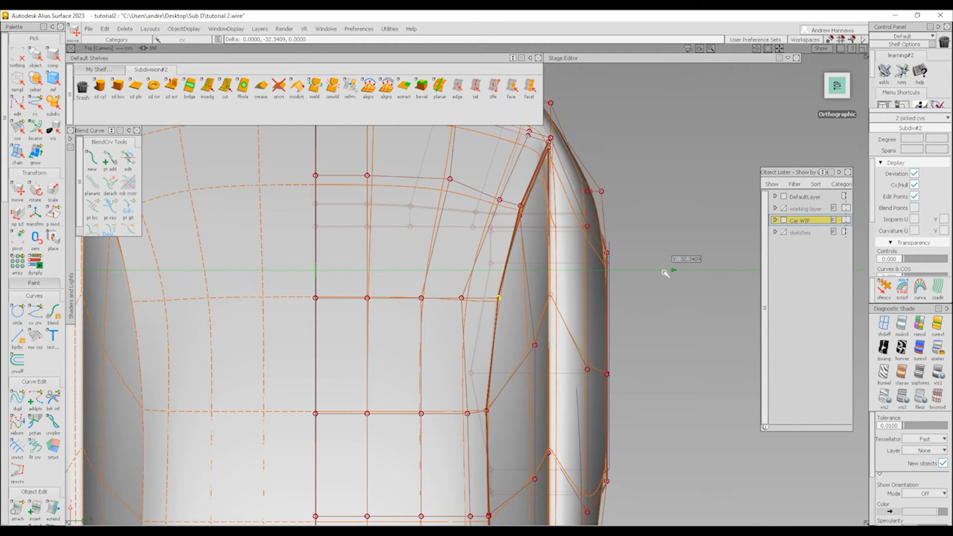
ctrl+shift+drag(545, 358, 545, 278)
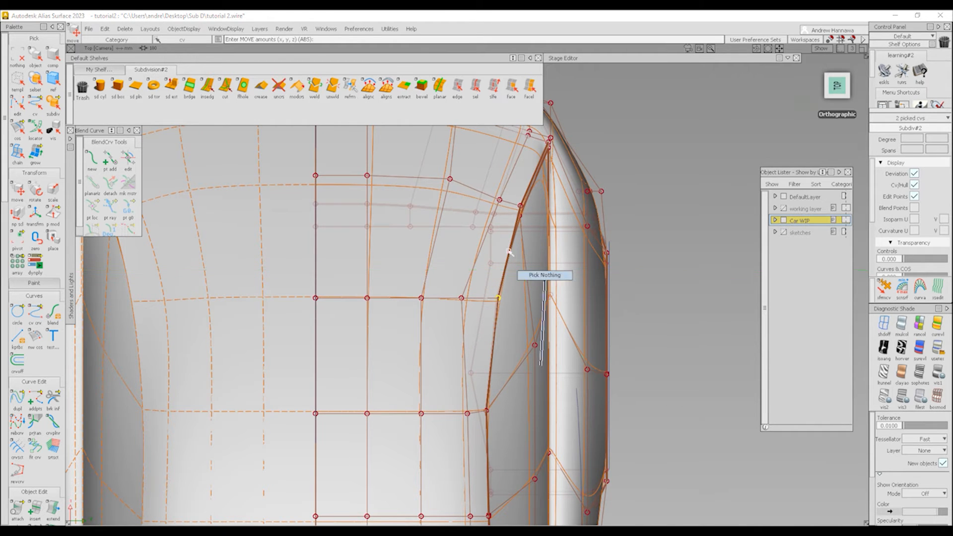
Step: Move the single roof control point just inboard of the rear window outline rearward in the top view
click(499, 200)
ctrl+shift+drag(614, 236, 620, 263)
right_drag(670, 238, 672, 222)
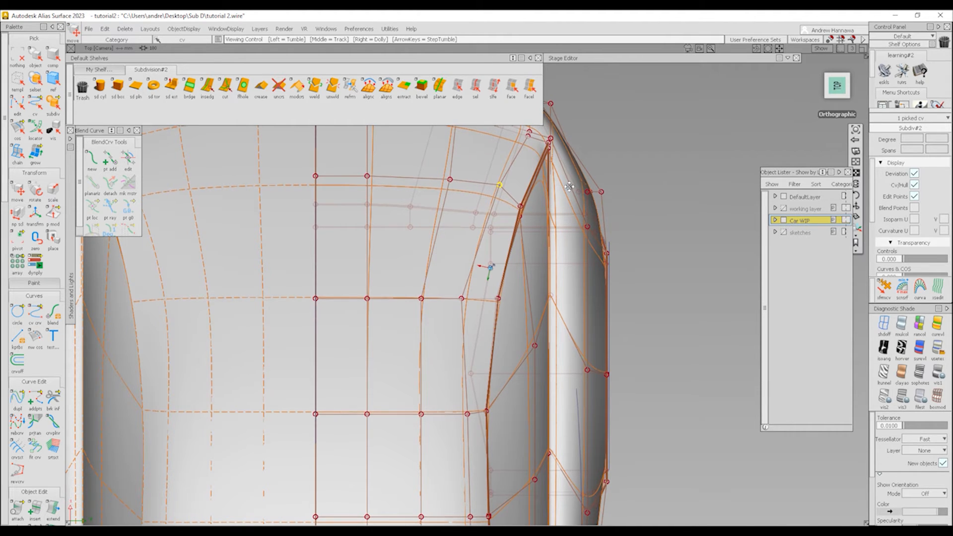
Step: Pick the two closely spaced control points inboard of the rear window corner and move them inward and rearward in wireframe display
alt+shift+middle_drag(570, 185, 550, 277)
click(937, 399)
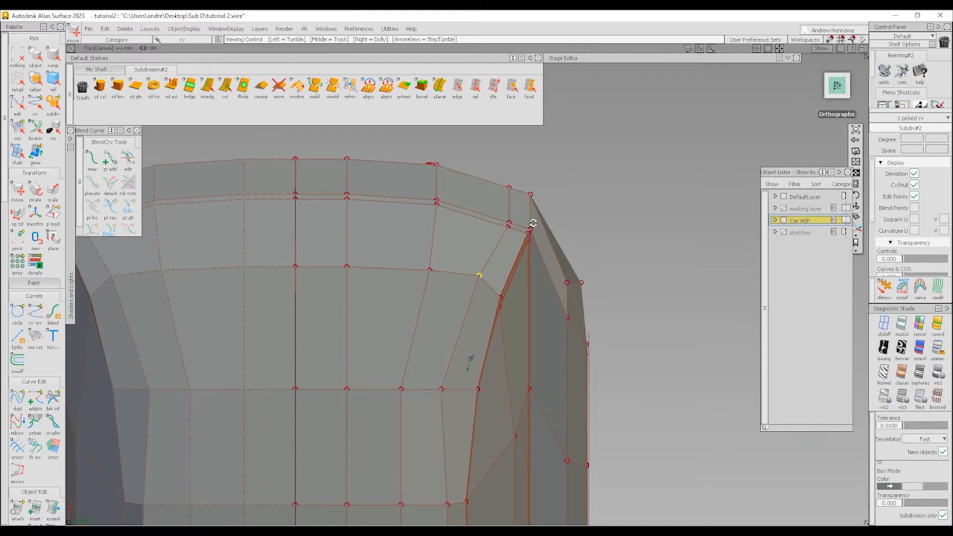
alt+shift+right_drag(533, 221, 534, 274)
ctrl+shift+drag(493, 300, 513, 238)
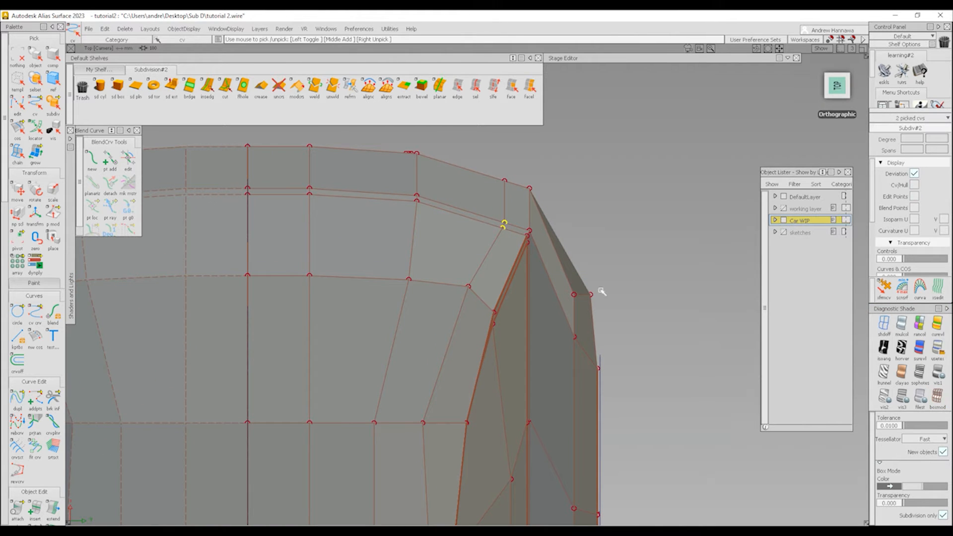
ctrl+shift+middle_drag(599, 290, 601, 210)
middle_drag(642, 234, 622, 233)
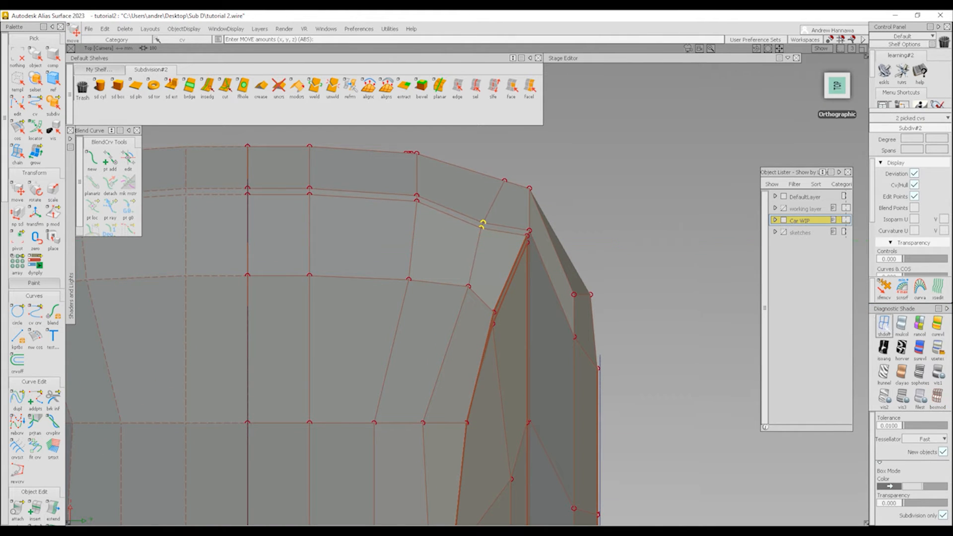
click(886, 329)
middle_drag(651, 304, 648, 269)
right_drag(648, 270, 648, 273)
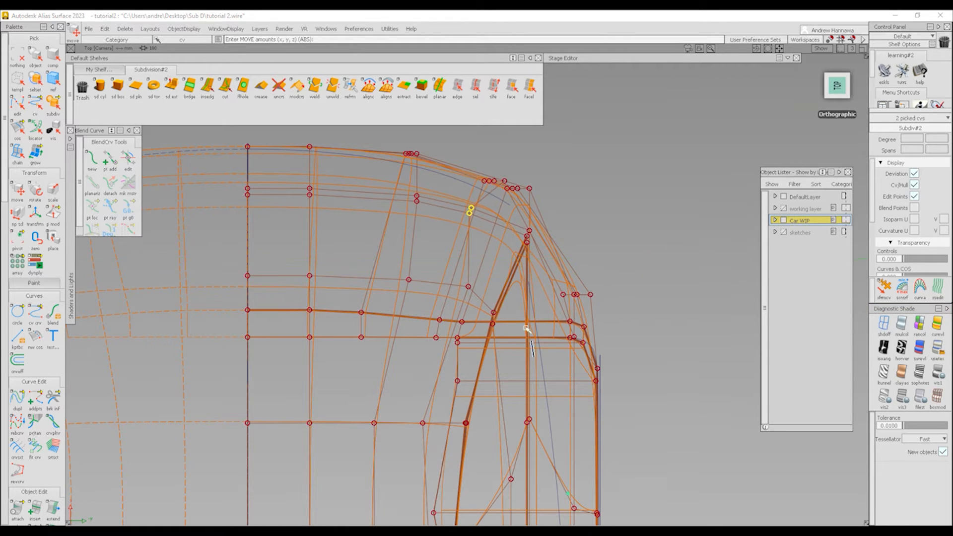
ctrl+shift+drag(527, 329, 521, 295)
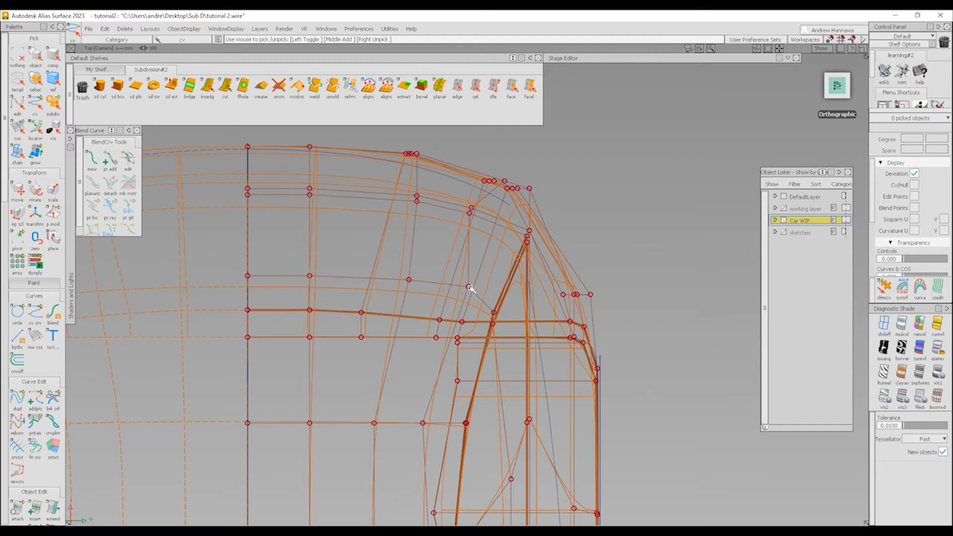
Step: Move the rear roof control points and the points at the window's rear corner inward along Y to narrow the cabin's tail
key(m)
middle_drag(623, 249, 564, 284)
ctrl+shift+drag(499, 262, 522, 227)
key(m)
middle_drag(602, 259, 581, 252)
Step: Pick the two upper window outline points just ahead of the rear corner and move them inward
ctrl+shift+drag(514, 309, 540, 286)
drag(479, 334, 503, 305)
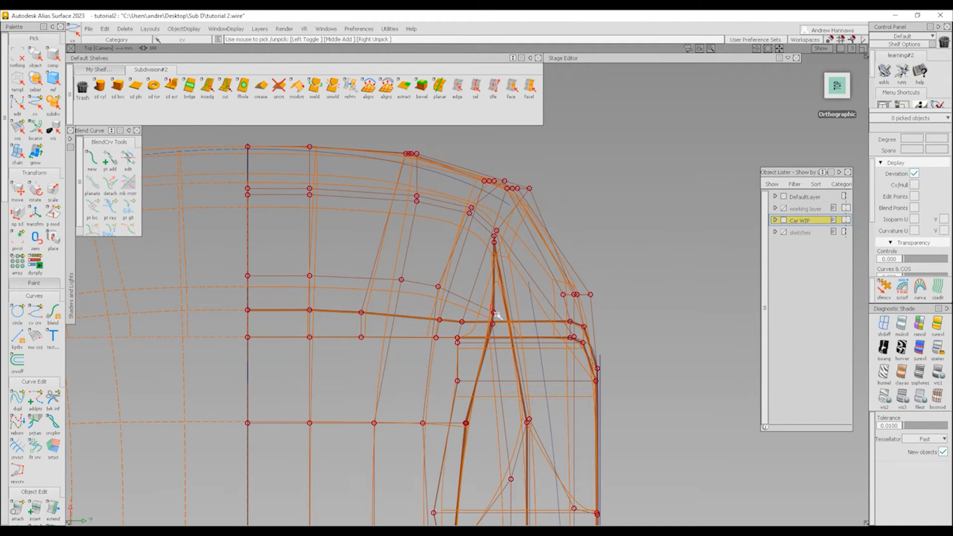
ctrl+shift+middle_drag(540, 337, 583, 255)
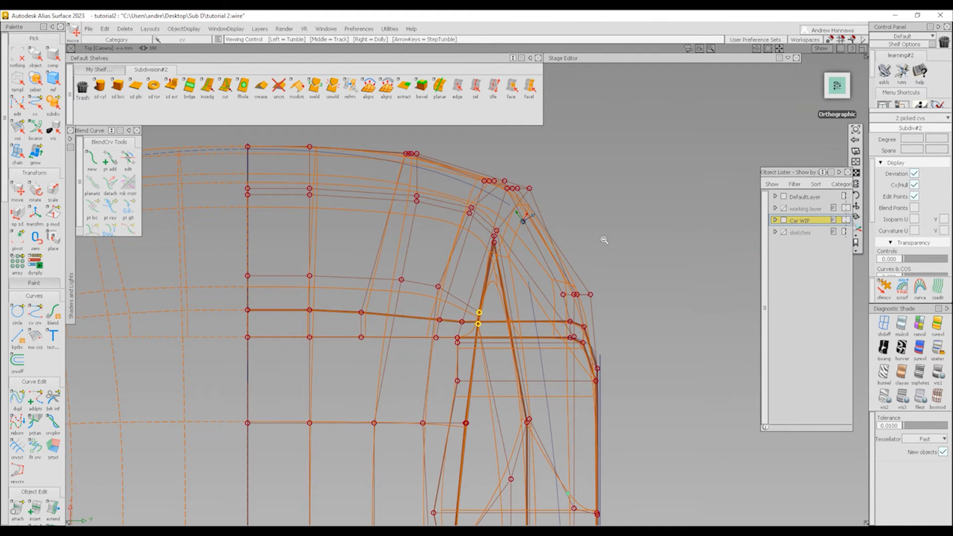
Step: Undo the move of the two lower window edge points, add the neighbouring glass point to them, and move all three inward
alt+shift+right_drag(602, 238, 531, 323)
alt+shift+middle_drag(532, 347, 487, 217)
ctrl+shift+drag(487, 218, 472, 252)
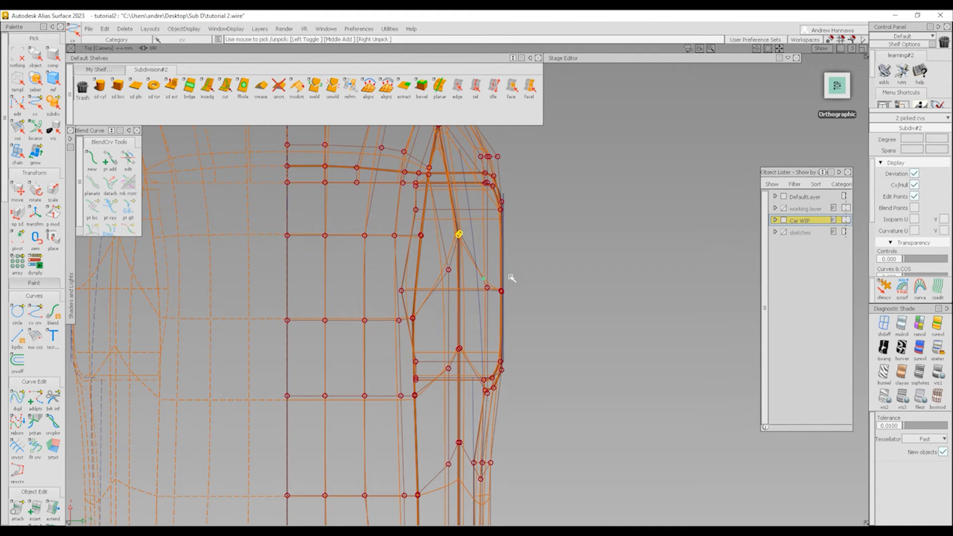
ctrl+shift+middle_drag(521, 278, 562, 226)
key(ctrl+z)
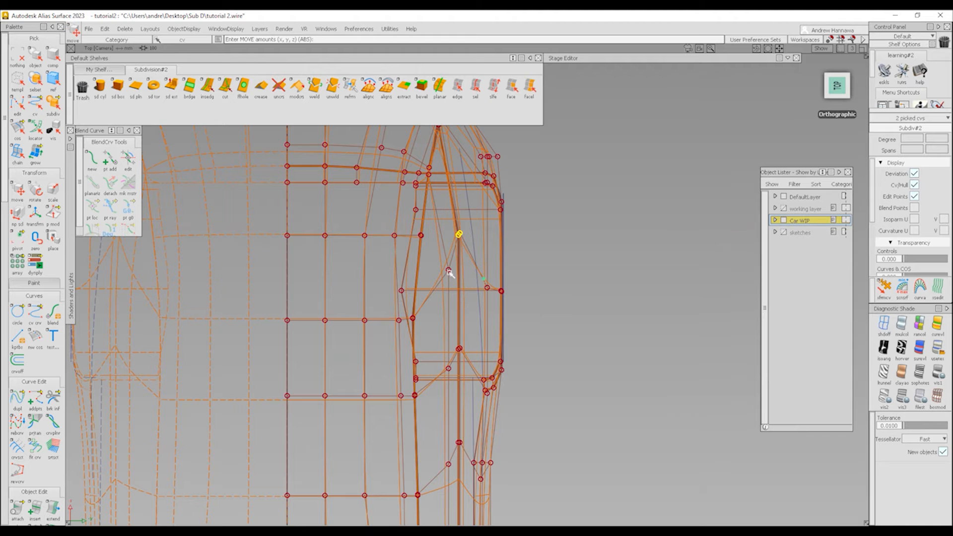
middle_drag(552, 283, 572, 238)
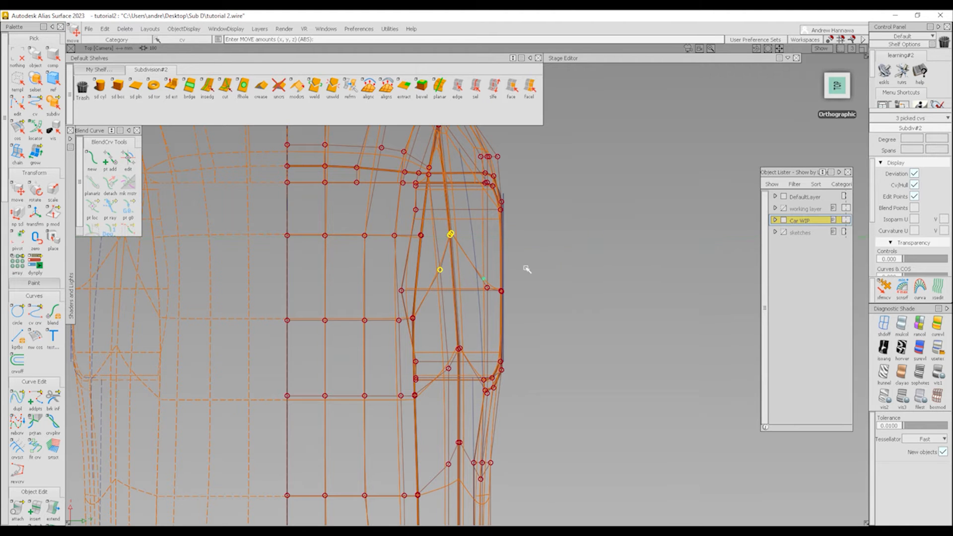
Step: Deselect the control points and examine the tapered cabin and side window in shaded display from the side, rear and front
alt+shift+right_drag(497, 327, 464, 355)
alt+shift+middle_drag(464, 355, 454, 455)
ctrl+shift+drag(453, 457, 441, 378)
ctrl+shift+right_drag(357, 383, 434, 311)
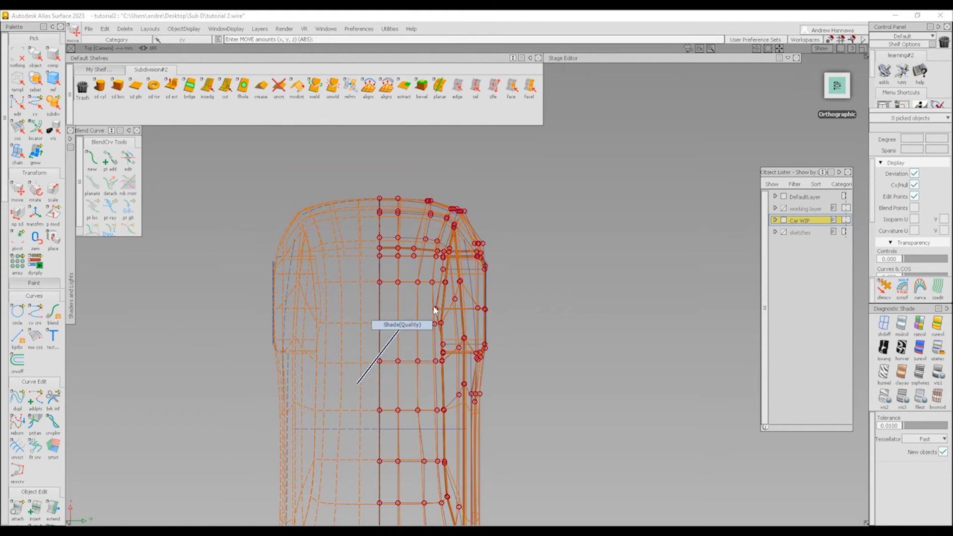
mouse_move(380, 338)
alt+shift+mouse_down()
mouse_move(360, 347)
mouse_move(271, 239)
alt+shift+mouse_up()
ctrl+shift+right_drag(270, 239, 367, 325)
alt+shift+middle_drag(370, 265, 419, 291)
alt+shift+click(421, 290)
alt+shift+right_drag(421, 290, 436, 308)
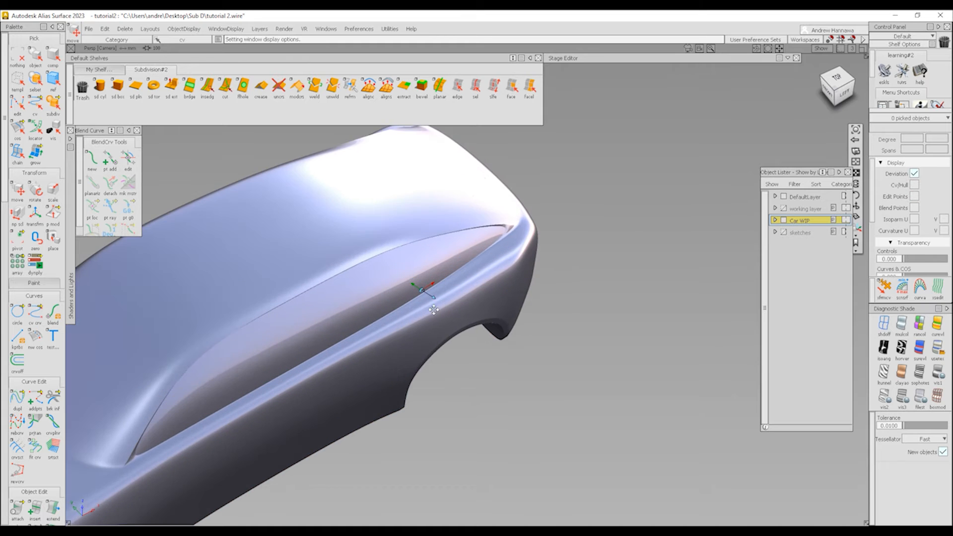
mouse_move(435, 308)
alt+shift+mouse_down()
mouse_move(371, 290)
mouse_move(369, 259)
alt+shift+mouse_up()
alt+shift+middle_drag(460, 298, 553, 296)
alt+shift+right_drag(553, 295, 571, 305)
mouse_move(536, 298)
alt+shift+mouse_down()
mouse_move(446, 263)
mouse_move(662, 263)
alt+shift+mouse_up()
ctrl+shift+right_drag(549, 251, 614, 311)
mouse_move(615, 311)
alt+shift+mouse_down()
mouse_move(566, 304)
mouse_move(625, 300)
alt+shift+mouse_up()
ctrl+shift+right_drag(543, 268, 604, 279)
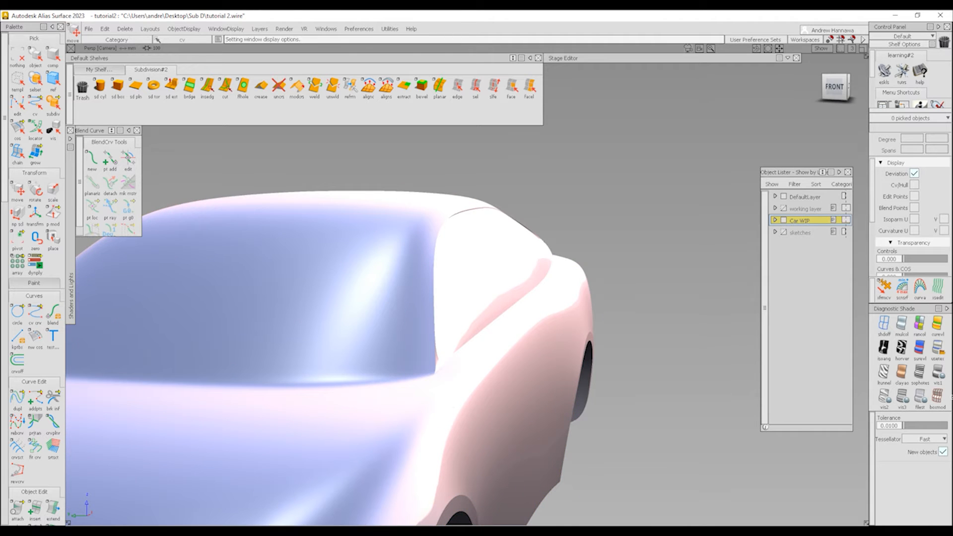
Step: Switch to box mode display, pick the three upper window outline points ahead of the rear corner, and move them slightly outward
click(937, 397)
mouse_move(614, 318)
alt+shift+mouse_down()
mouse_move(581, 291)
mouse_move(541, 301)
alt+shift+mouse_up()
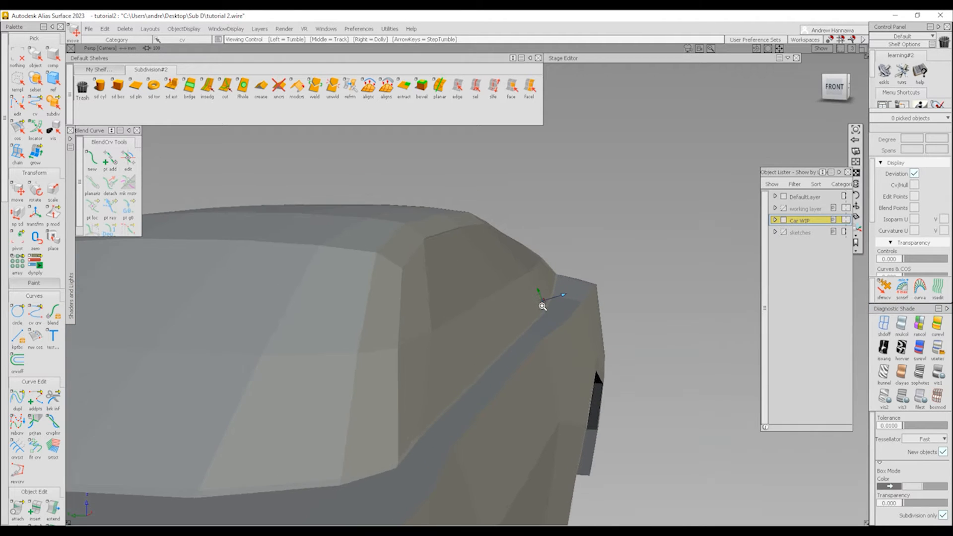
mouse_move(540, 301)
alt+shift+right_down()
mouse_move(526, 295)
mouse_move(587, 321)
alt+shift+right_up()
mouse_move(534, 262)
alt+shift+mouse_down()
mouse_move(476, 196)
mouse_move(502, 223)
alt+shift+mouse_up()
ctrl+shift+right_drag(456, 181, 486, 185)
ctrl+shift+drag(486, 185, 502, 188)
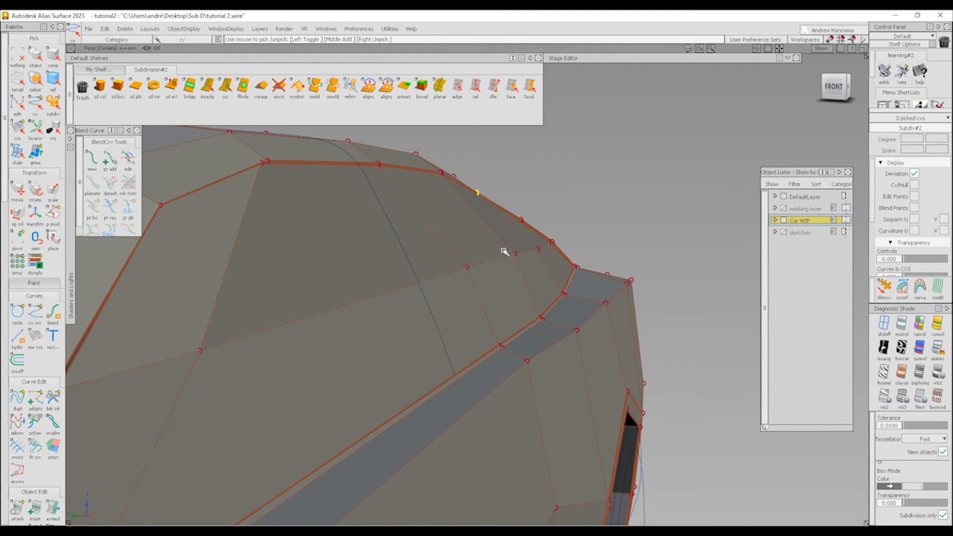
ctrl+shift+middle_drag(504, 252, 506, 201)
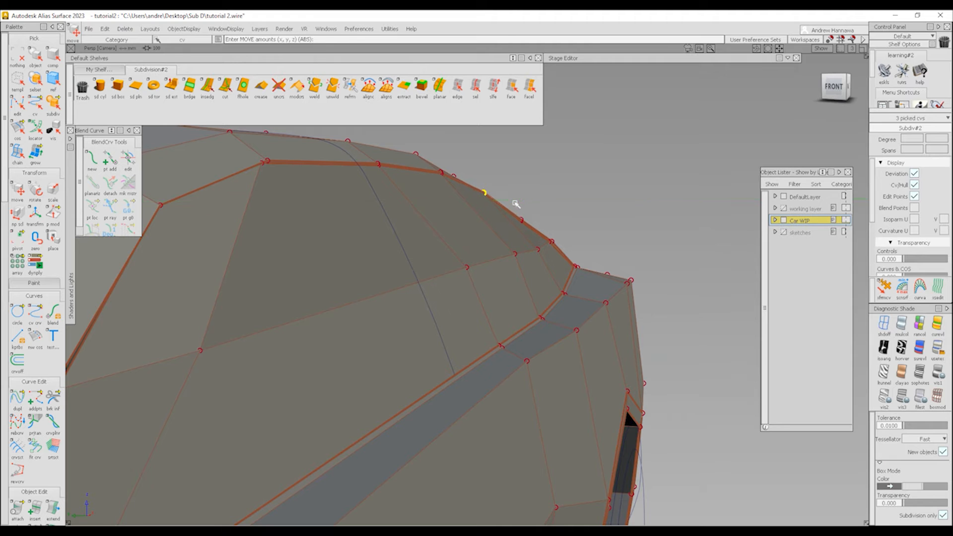
Step: Pick the single point just forward of those window outline points and move it slightly outward
ctrl+shift+drag(436, 180, 459, 178)
click(453, 175)
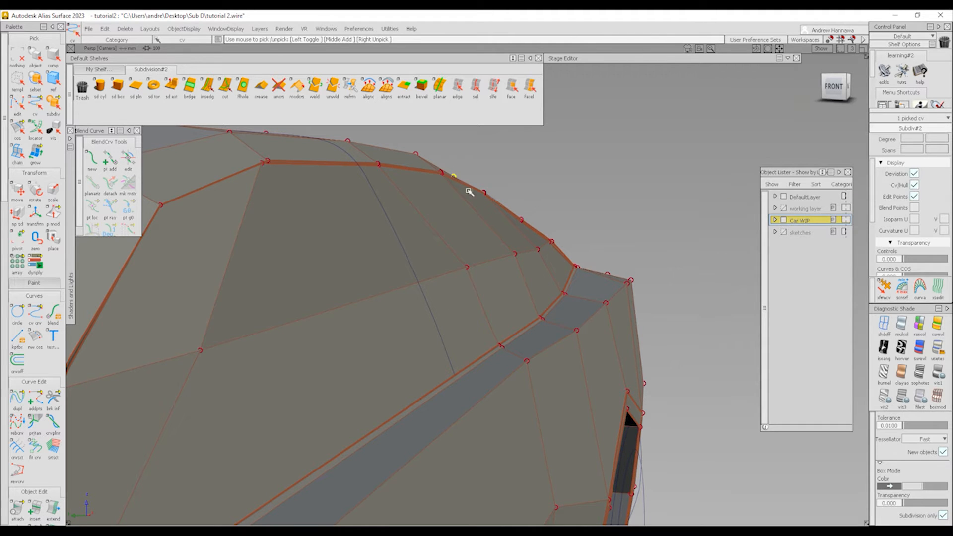
ctrl+shift+middle_drag(474, 196, 479, 171)
middle_drag(496, 177, 498, 177)
Step: Pick the rear roof point just inboard of the window's rear corner and move it about 22 inward along Y
alt+shift+right_drag(546, 196, 527, 208)
alt+shift+drag(511, 258, 453, 272)
alt+shift+right_drag(526, 253, 563, 254)
alt+shift+drag(563, 253, 543, 286)
ctrl+shift+right_drag(584, 315, 581, 312)
alt+shift+drag(567, 284, 670, 300)
ctrl+shift+right_drag(672, 299, 607, 223)
alt+shift+drag(624, 242, 599, 348)
ctrl+shift+drag(599, 293, 719, 172)
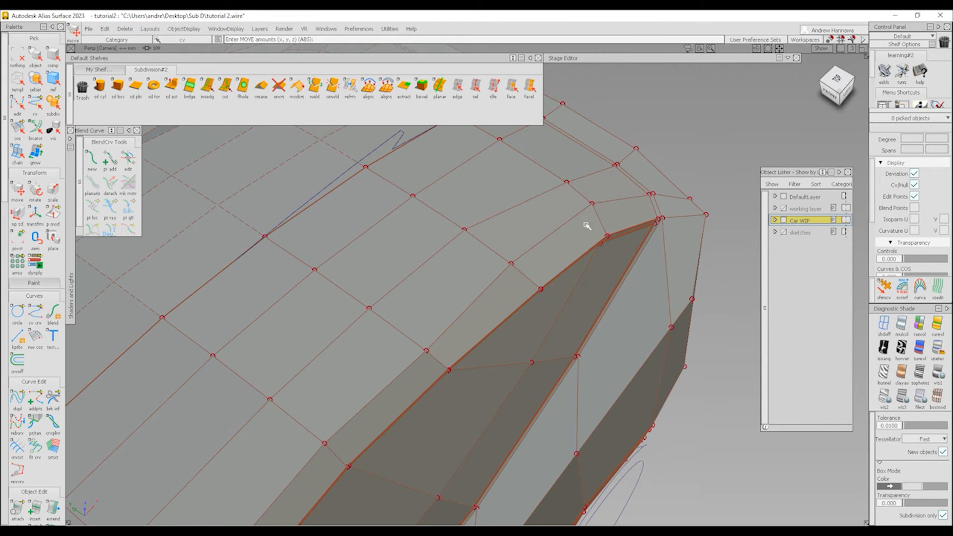
ctrl+shift+drag(586, 226, 572, 189)
ctrl+shift+drag(614, 211, 620, 148)
middle_drag(679, 139, 672, 134)
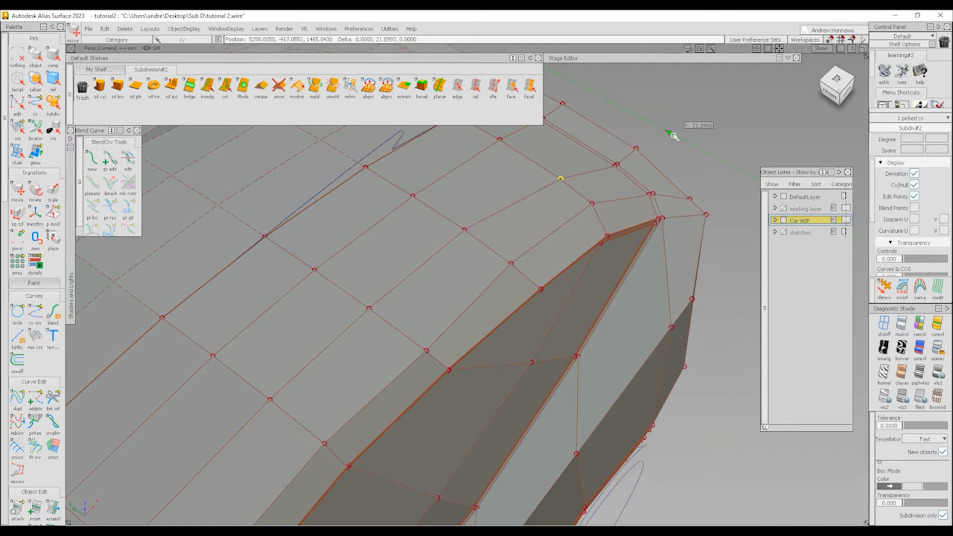
Step: Examine the overall car body in perspective and left orthographic views, comparing the box and smooth shapes, and clear the point selection
ctrl+shift+drag(543, 278, 491, 248)
alt+shift+right_drag(627, 243, 572, 257)
alt+shift+drag(572, 258, 523, 260)
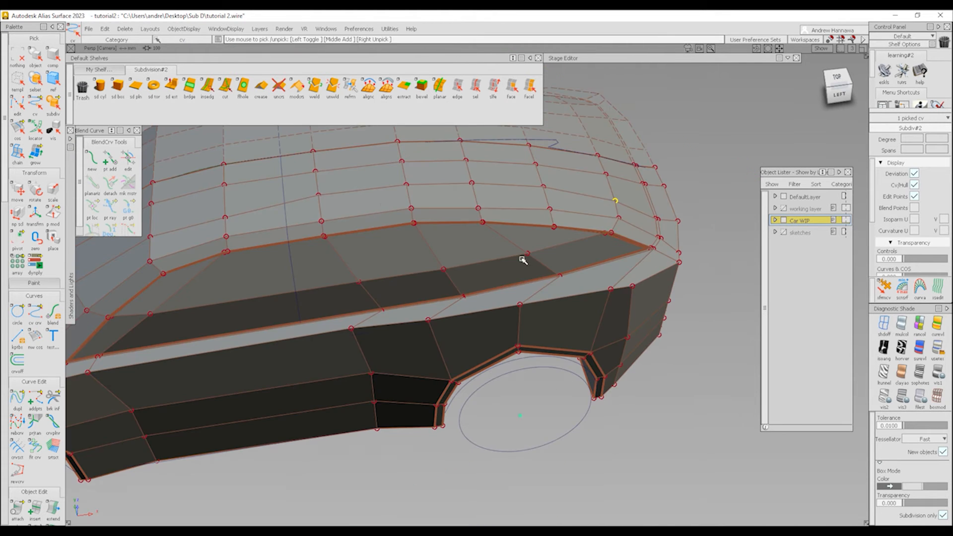
ctrl+shift+right_drag(521, 261, 464, 207)
alt+shift+right_drag(489, 275, 446, 288)
alt+shift+middle_drag(446, 288, 554, 281)
alt+shift+drag(554, 282, 507, 246)
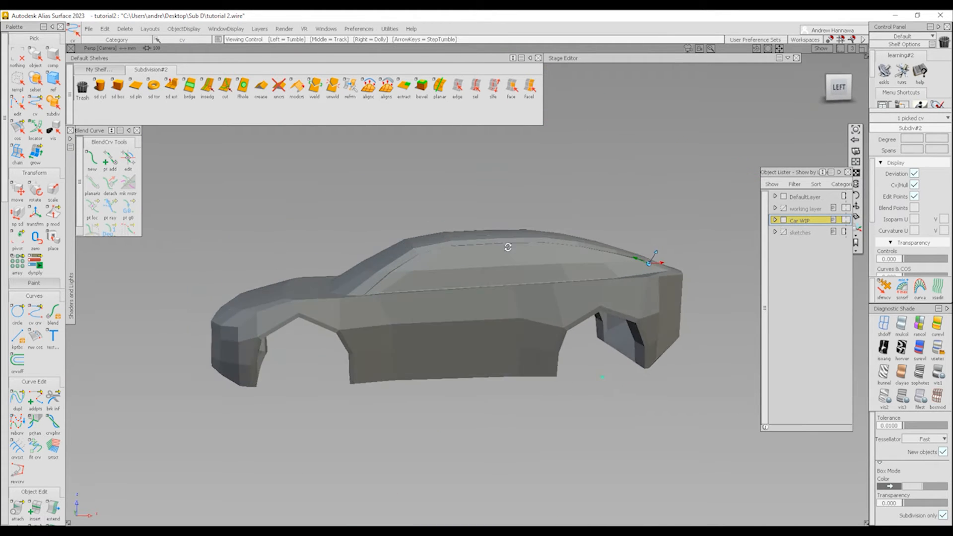
click(837, 89)
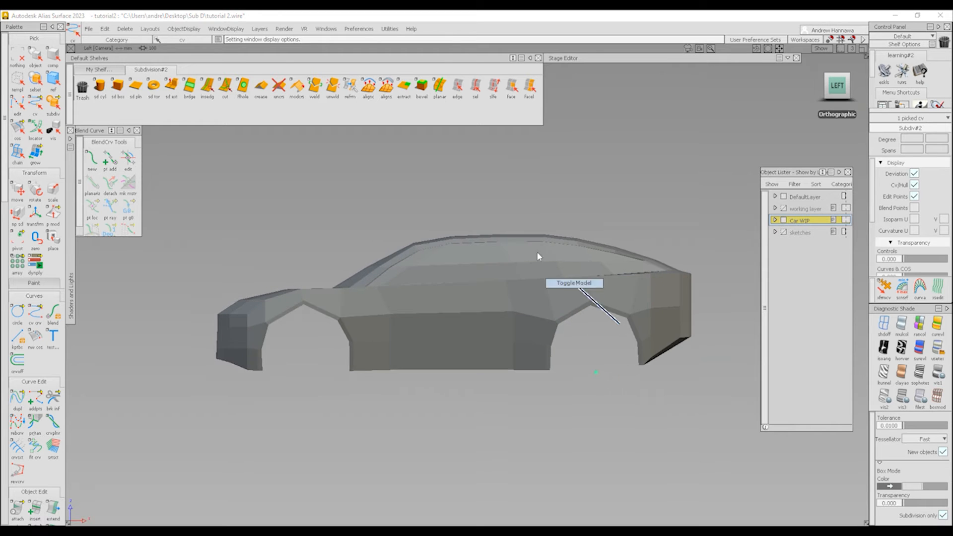
ctrl+shift+right_drag(469, 284, 541, 276)
ctrl+shift+right_drag(526, 325, 584, 378)
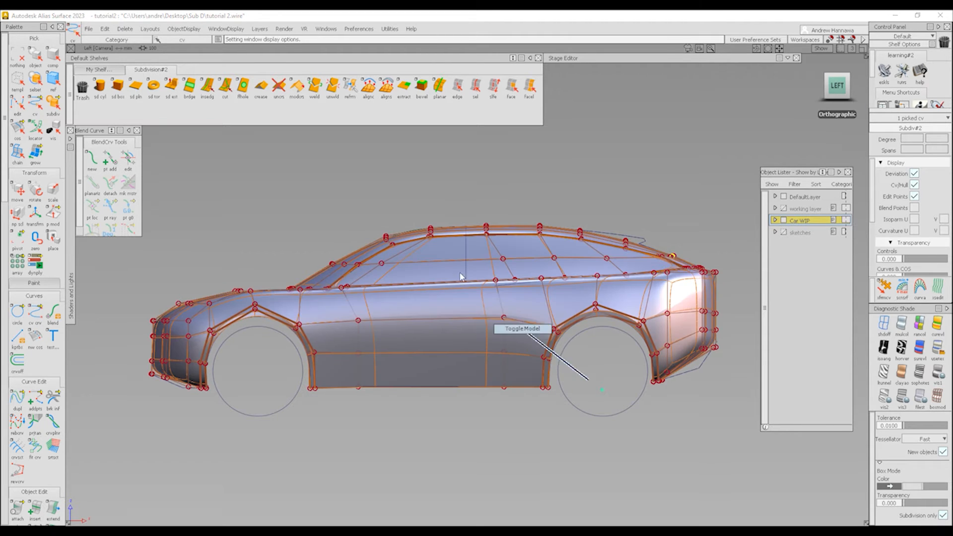
mouse_move(563, 276)
alt+shift+mouse_down()
mouse_move(570, 334)
mouse_move(422, 298)
mouse_move(318, 300)
mouse_move(427, 289)
alt+shift+mouse_up()
ctrl+shift+right_drag(428, 289, 476, 306)
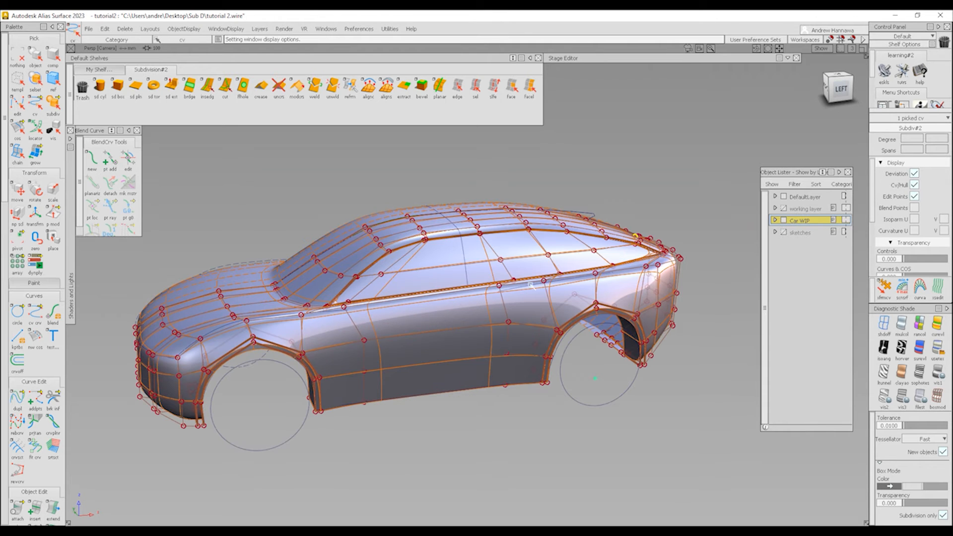
click(838, 89)
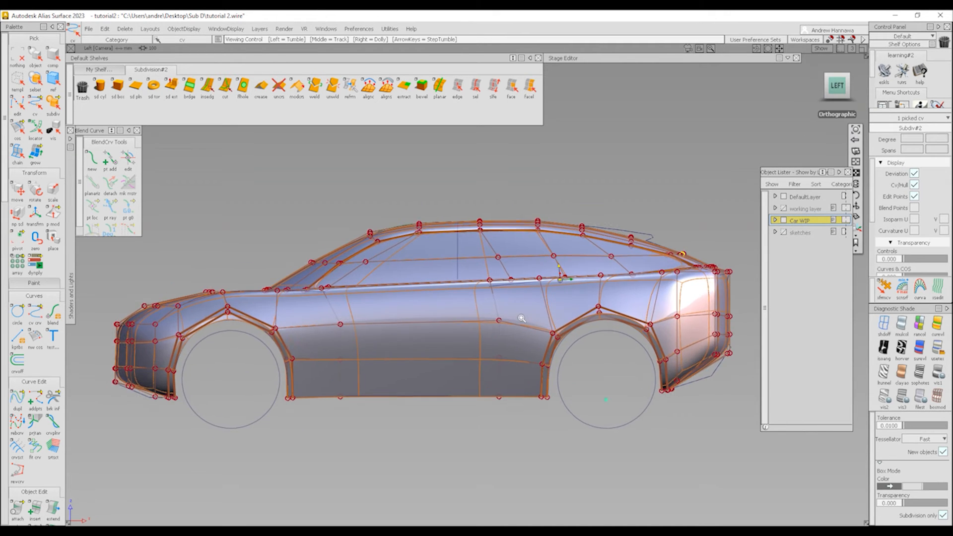
click(598, 463)
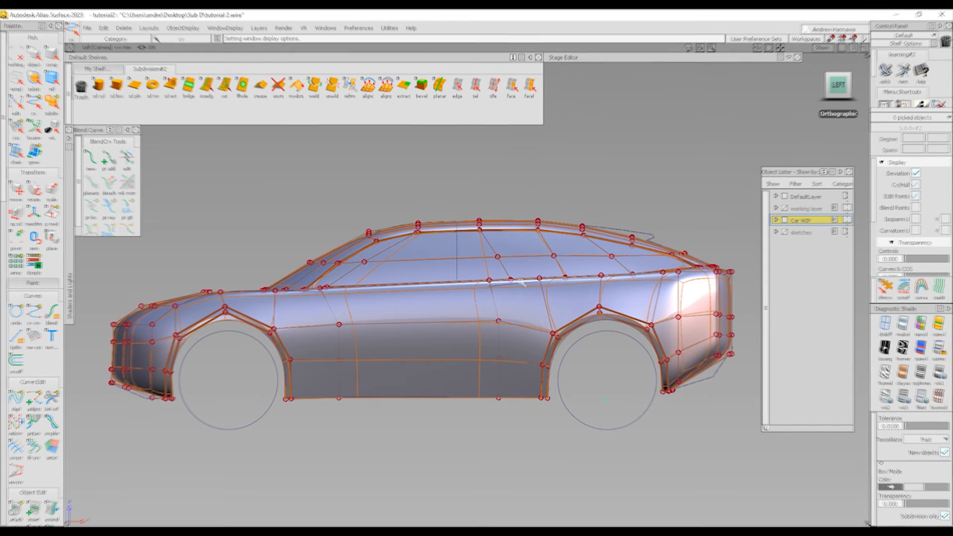
Step: Show the sketches layer, examine the two car reference sketches beside the body, and hide the layer again
alt+shift+right_drag(557, 323, 478, 318)
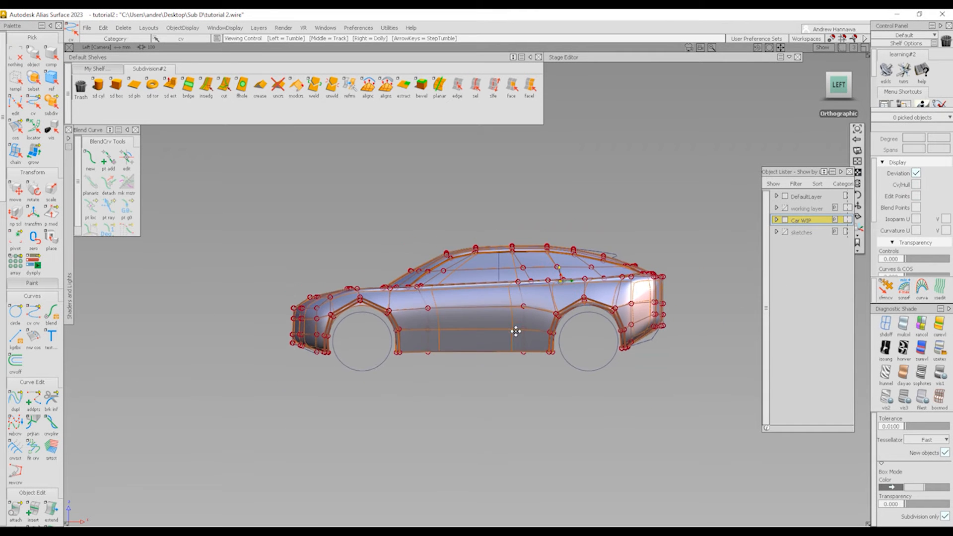
alt+shift+middle_drag(515, 331, 510, 370)
click(785, 232)
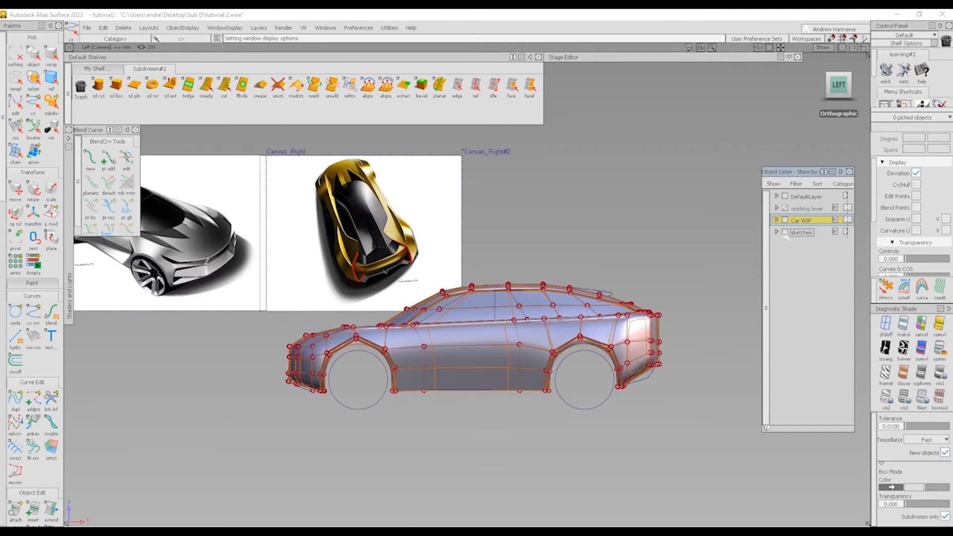
mouse_move(315, 373)
alt+shift+middle_down()
mouse_move(455, 396)
mouse_move(432, 393)
alt+shift+middle_up()
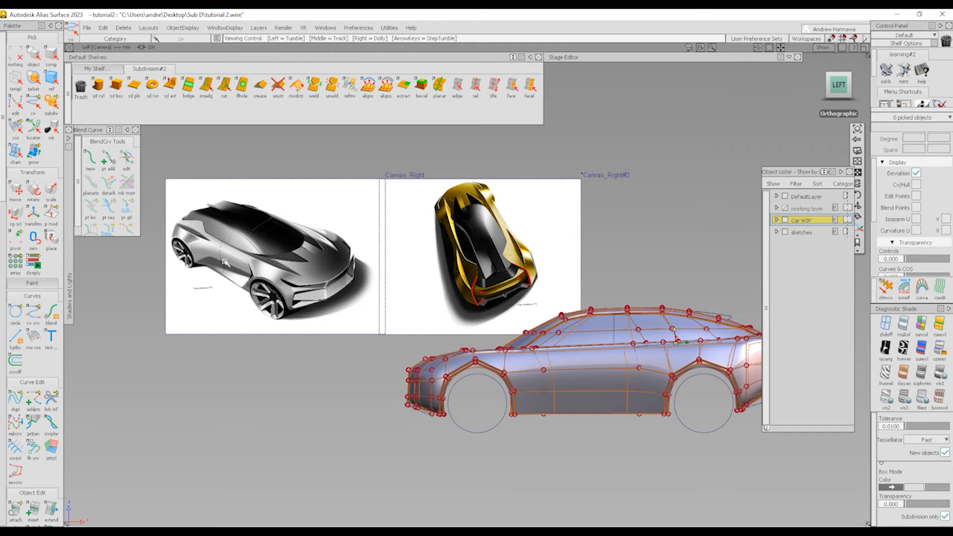
alt+shift+right_drag(225, 266, 205, 298)
alt+shift+middle_drag(205, 297, 392, 365)
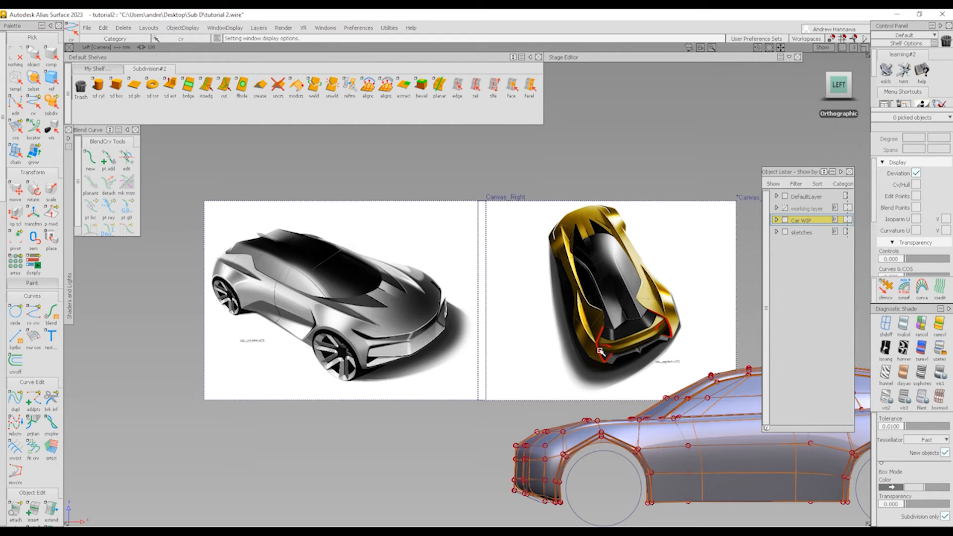
alt+shift+middle_drag(691, 446, 520, 391)
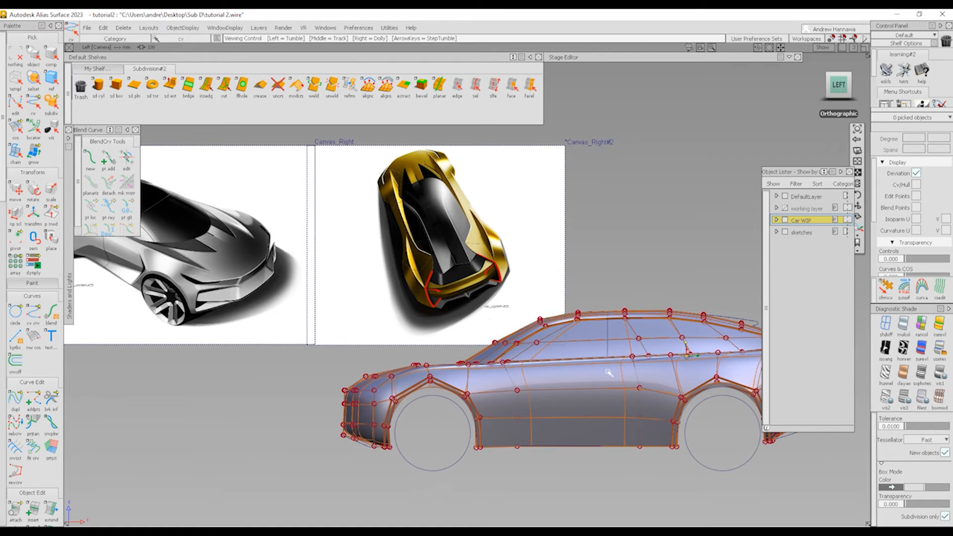
click(785, 232)
Step: In box mode display, move the hood edge point above the front wheel and the next one forward inward along Y
alt+shift+right_drag(424, 371, 493, 395)
alt+shift+middle_drag(491, 399, 484, 301)
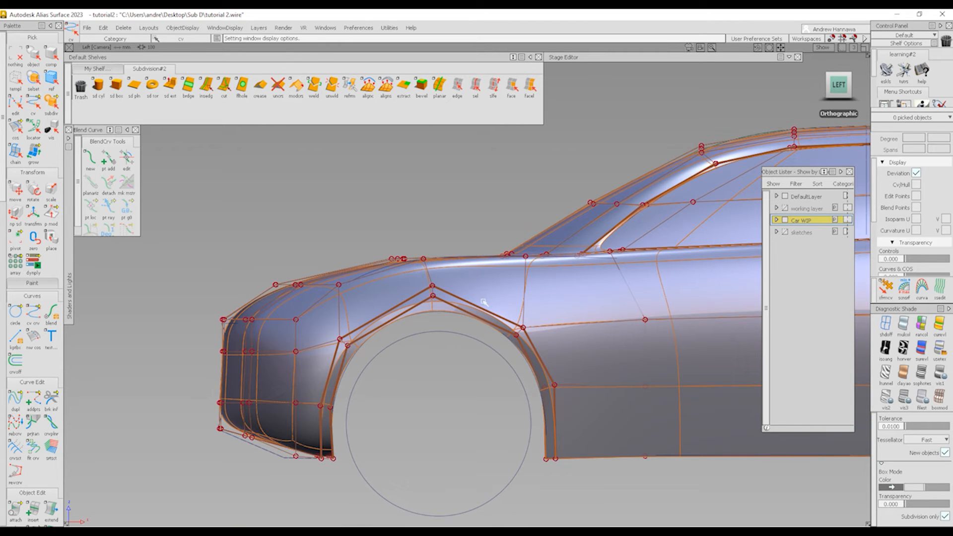
click(946, 405)
alt+shift+right_drag(370, 274, 400, 324)
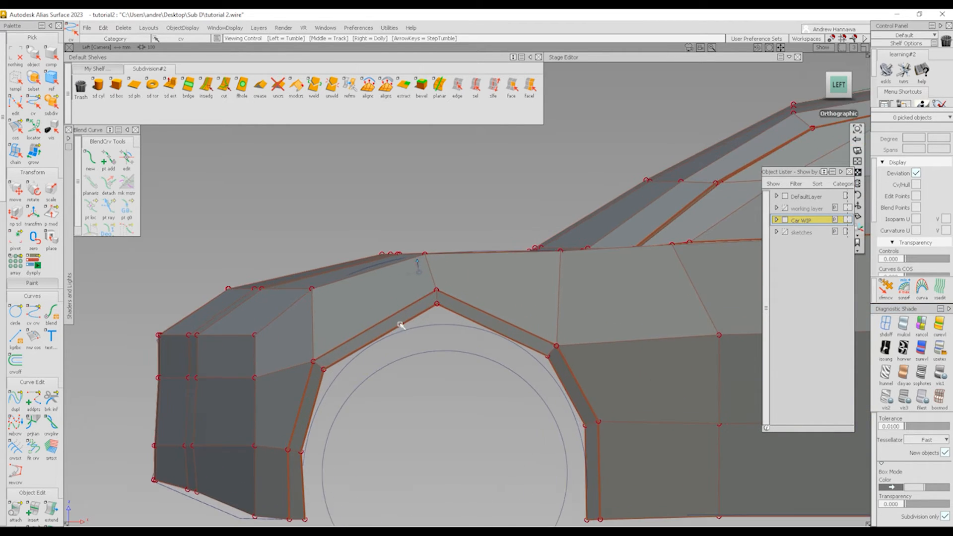
alt+shift+middle_drag(401, 324, 475, 350)
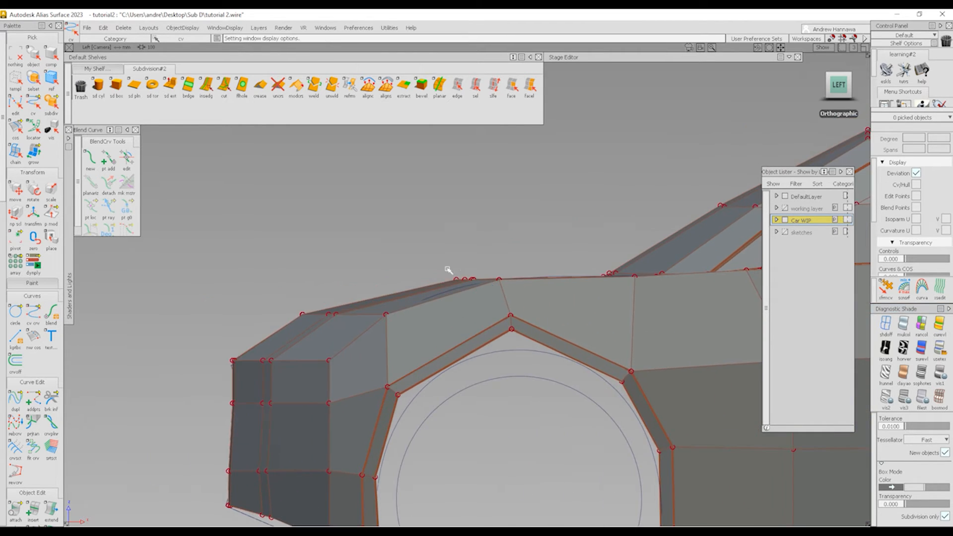
click(500, 279)
alt+shift+drag(394, 293, 528, 329)
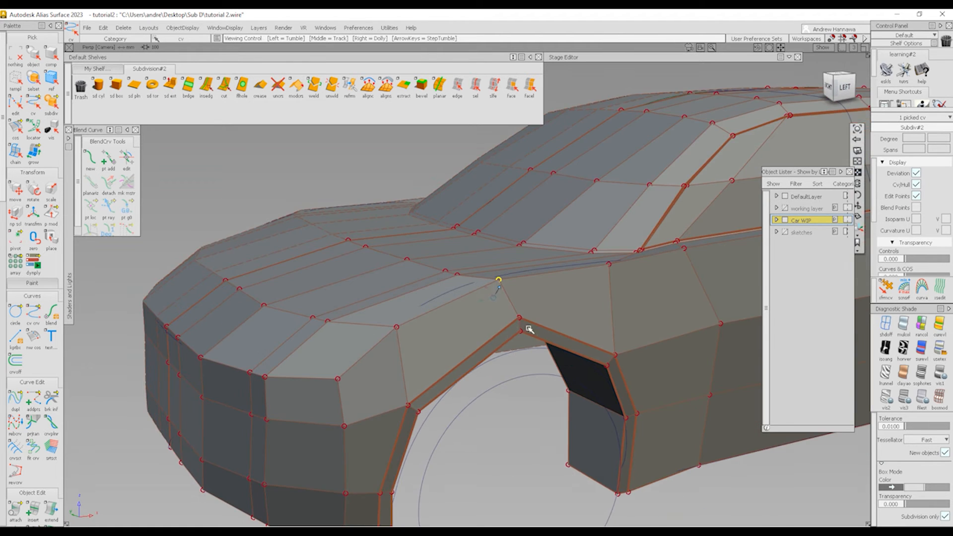
ctrl+shift+middle_drag(513, 344, 510, 337)
alt+shift+drag(511, 337, 632, 375)
middle_drag(650, 396, 642, 394)
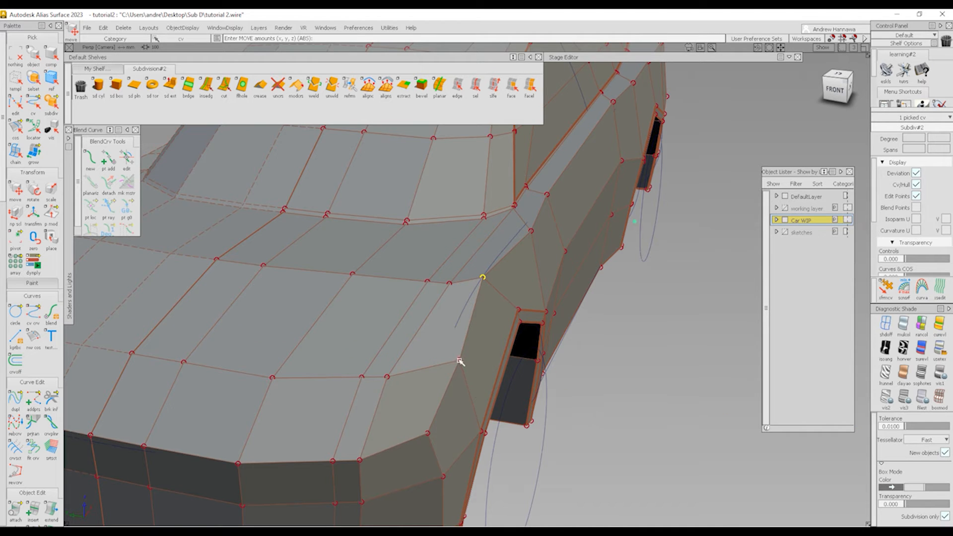
middle_drag(522, 380, 524, 380)
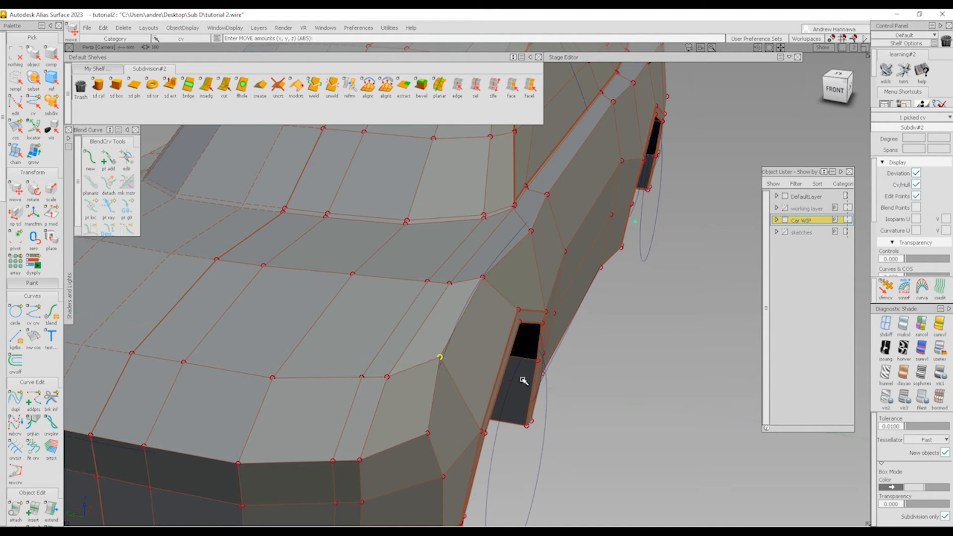
alt+shift+drag(485, 373, 503, 325)
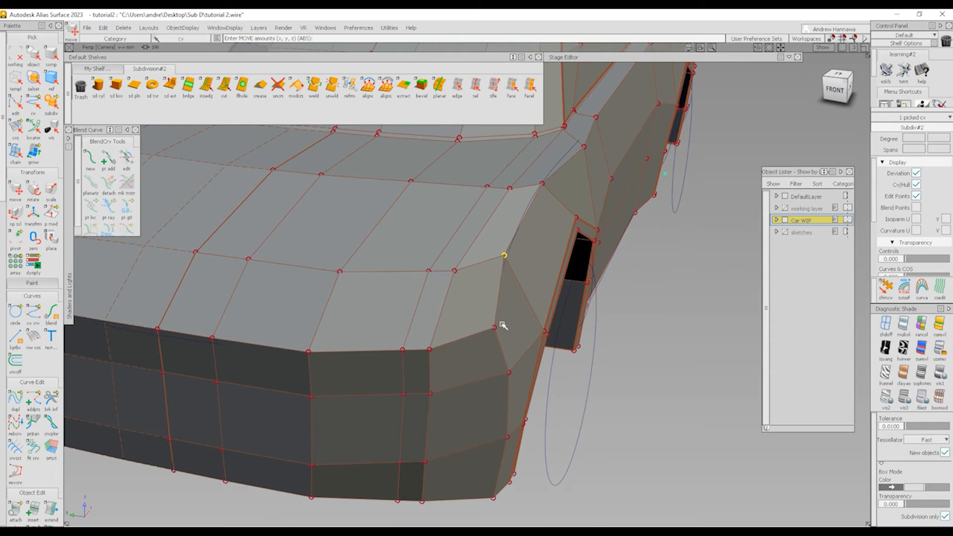
Step: Pick the vertical column of four points near the nose's outer corner and slide them along the hull toward the centreline
alt+shift+drag(404, 352, 445, 425)
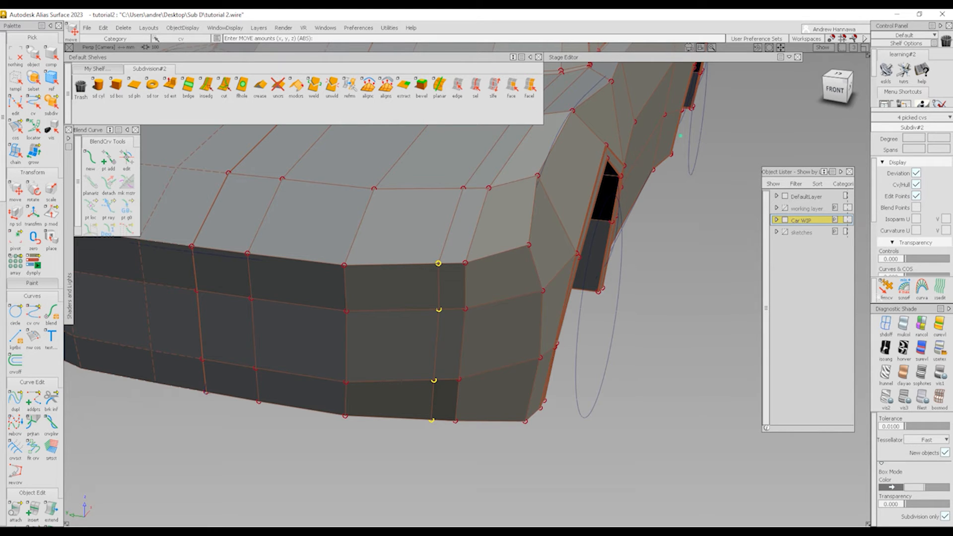
click(880, 293)
key(space)
click(439, 281)
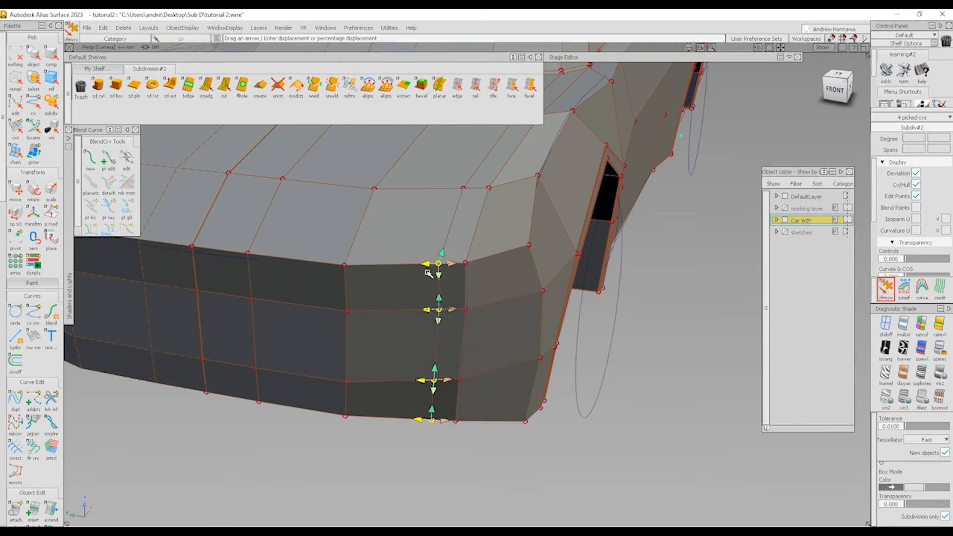
drag(428, 267, 76, 274)
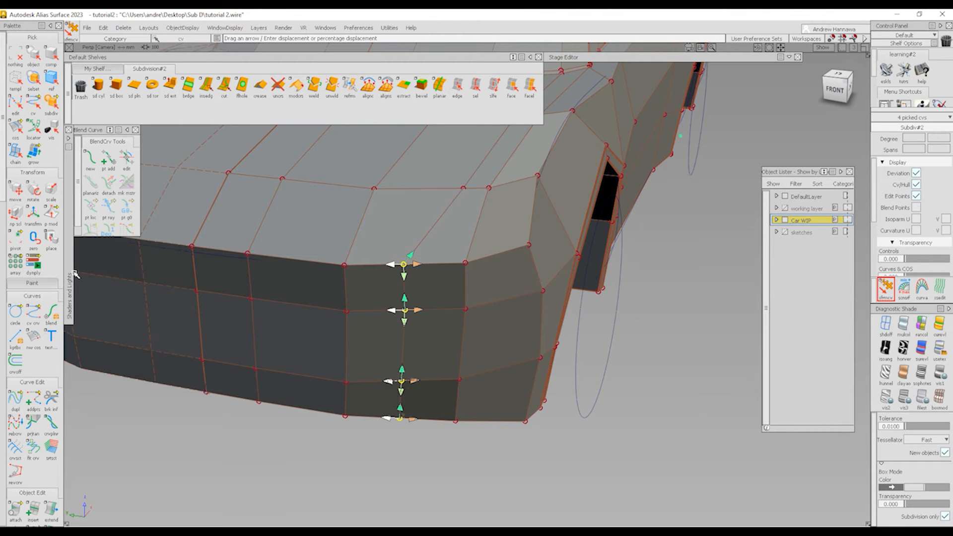
Step: Pick the next inboard column of four nose points, slide it along the hull toward the centreline, and fine-tune its position with Move
click(346, 266)
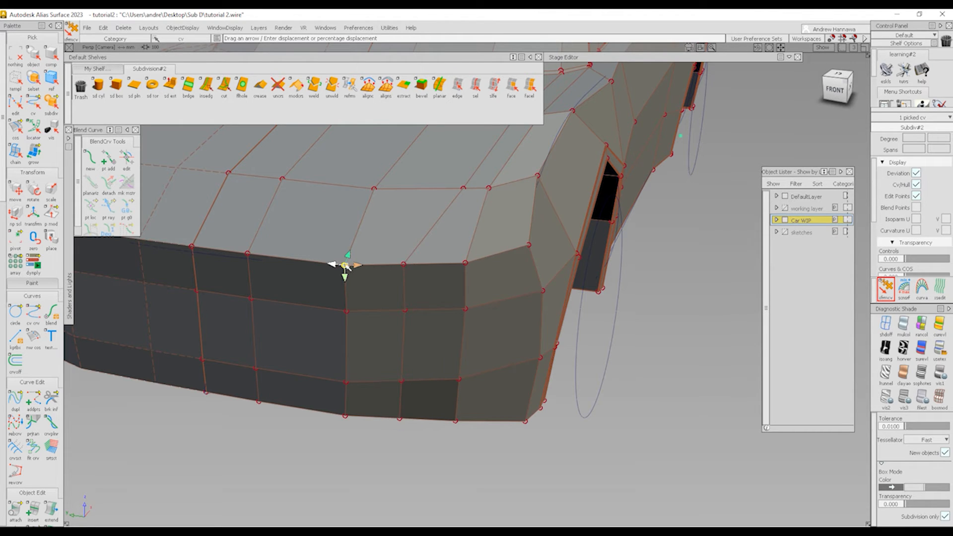
ctrl+click(346, 416)
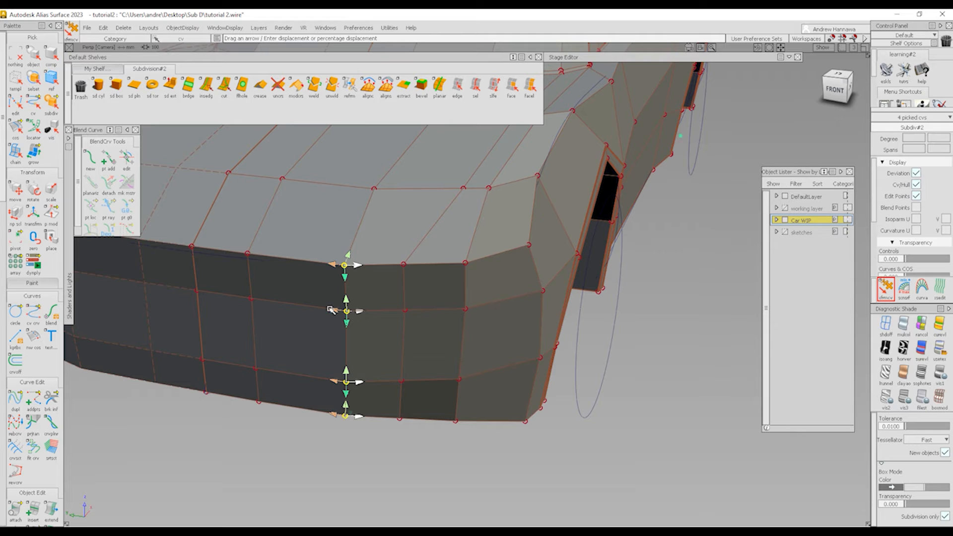
drag(333, 310, 130, 306)
key(space)
click(296, 281)
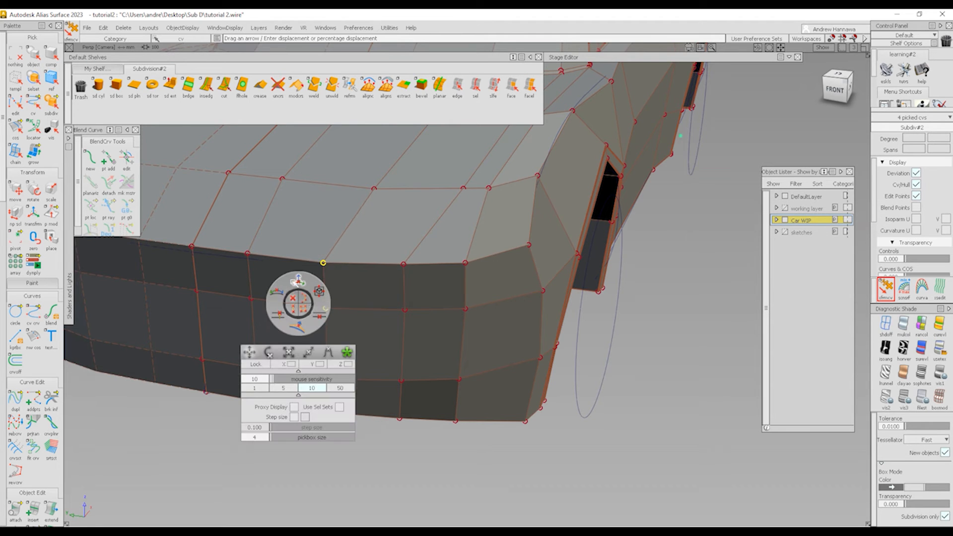
drag(380, 366, 400, 342)
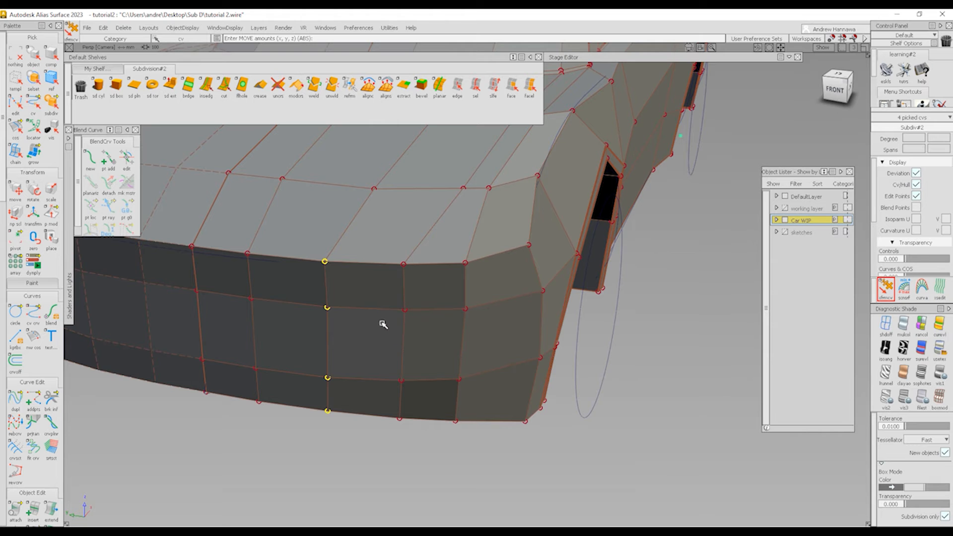
Step: Move the nose's upper outer corner point inward along Y by about 47 with the Move tool
alt+shift+drag(532, 289, 497, 297)
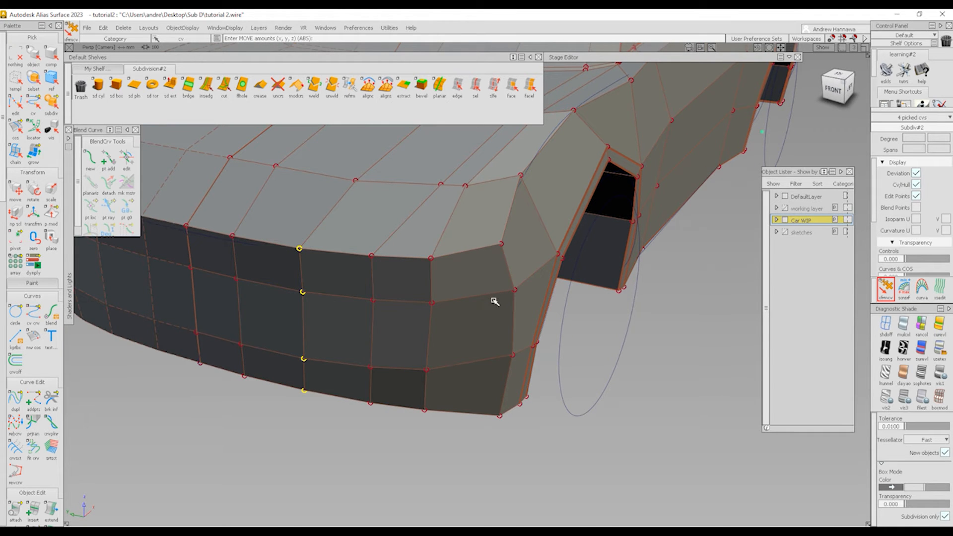
alt+shift+drag(525, 266, 476, 311)
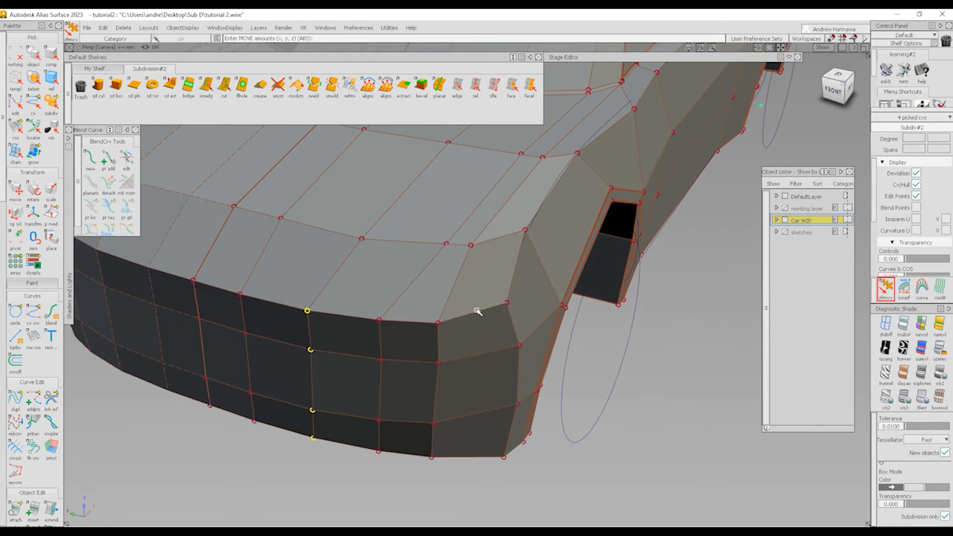
ctrl+shift+middle_drag(519, 352, 521, 320)
drag(524, 317, 472, 302)
key(ctrl+z)
click(520, 309)
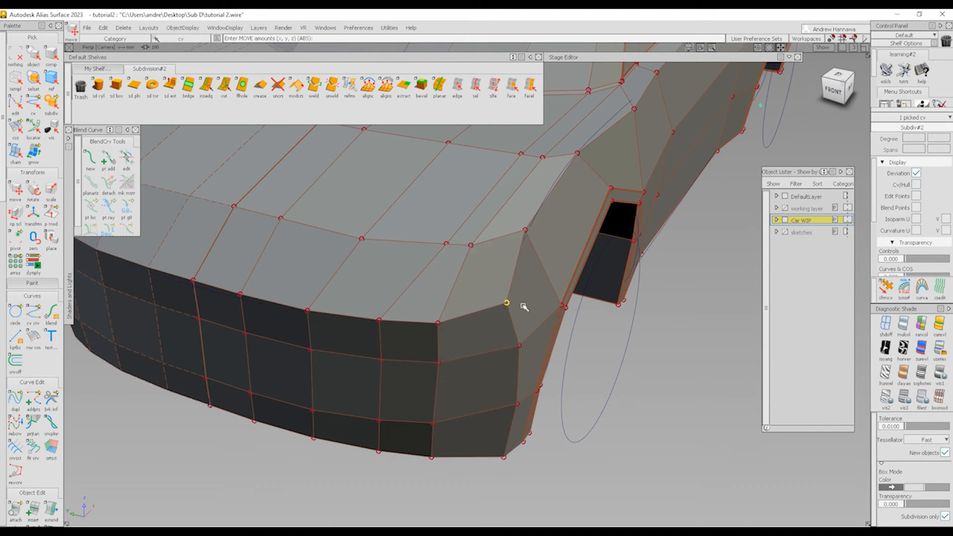
middle_drag(524, 311, 508, 317)
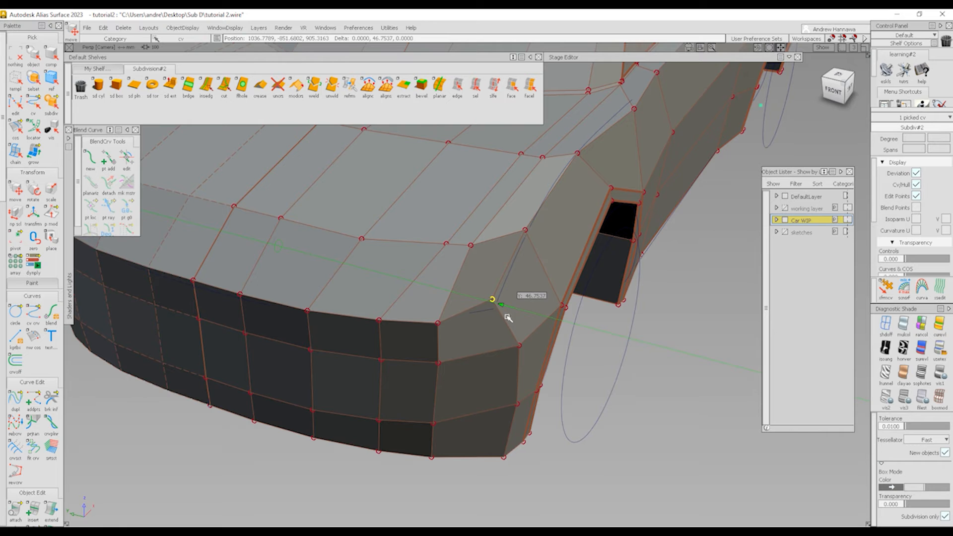
alt+shift+drag(508, 319, 523, 254)
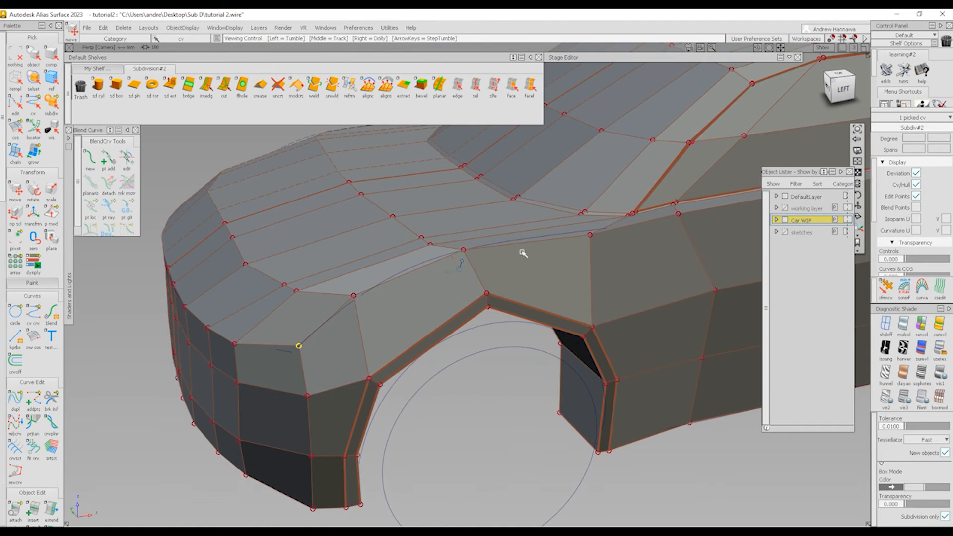
Step: Pick the shoulder point just below the front corner of the side window
alt+shift+middle_drag(523, 254, 473, 263)
alt+shift+middle_drag(609, 251, 514, 266)
ctrl+shift+drag(482, 297, 437, 246)
ctrl+shift+drag(427, 241, 501, 246)
click(498, 250)
alt+shift+right_drag(498, 250, 629, 255)
alt+shift+middle_drag(630, 255, 561, 273)
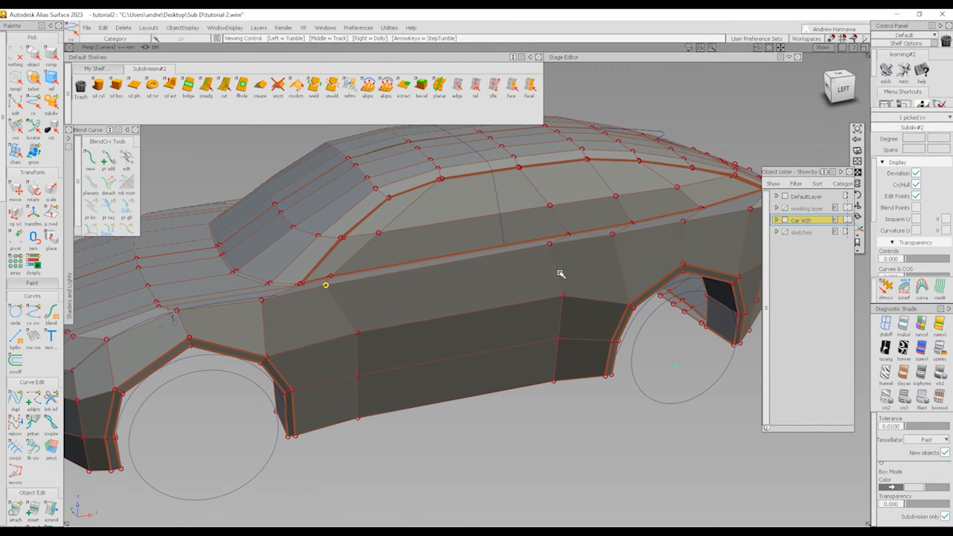
Step: Examine the hood, cowl and front fender in box mode, and in smooth shading with the control mesh hidden and shown
alt+shift+drag(438, 247, 375, 252)
alt+shift+right_drag(376, 252, 337, 243)
alt+shift+middle_drag(337, 243, 433, 291)
alt+shift+drag(433, 291, 557, 270)
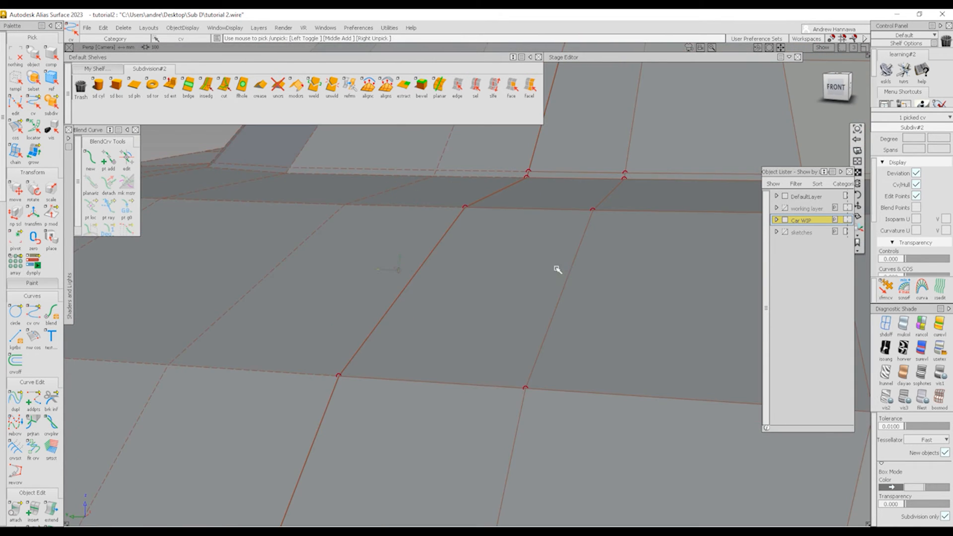
alt+shift+middle_drag(557, 270, 466, 276)
mouse_move(590, 244)
ctrl+shift+right_down()
mouse_move(646, 220)
mouse_move(664, 175)
ctrl+shift+right_up()
alt+shift+middle_drag(665, 175, 551, 220)
ctrl+shift+right_drag(646, 290, 671, 395)
alt+shift+drag(662, 218, 602, 272)
alt+shift+drag(608, 320, 571, 306)
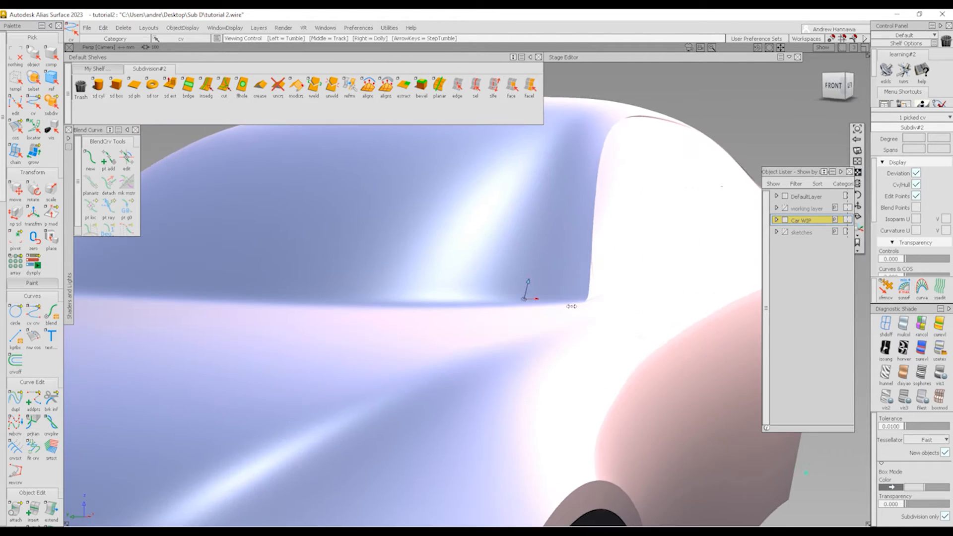
ctrl+shift+right_drag(688, 377, 664, 329)
alt+shift+drag(664, 329, 594, 355)
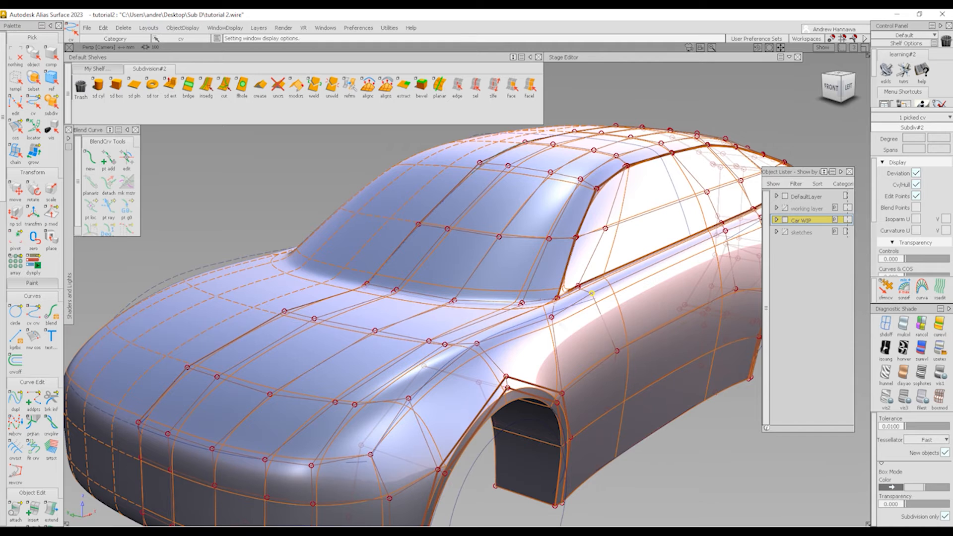
Step: Add the neighbouring shoulder points to make four in the row below the side window, lower them with Transform CV, and clear the selection
click(552, 317)
alt+shift+middle_drag(648, 321, 500, 353)
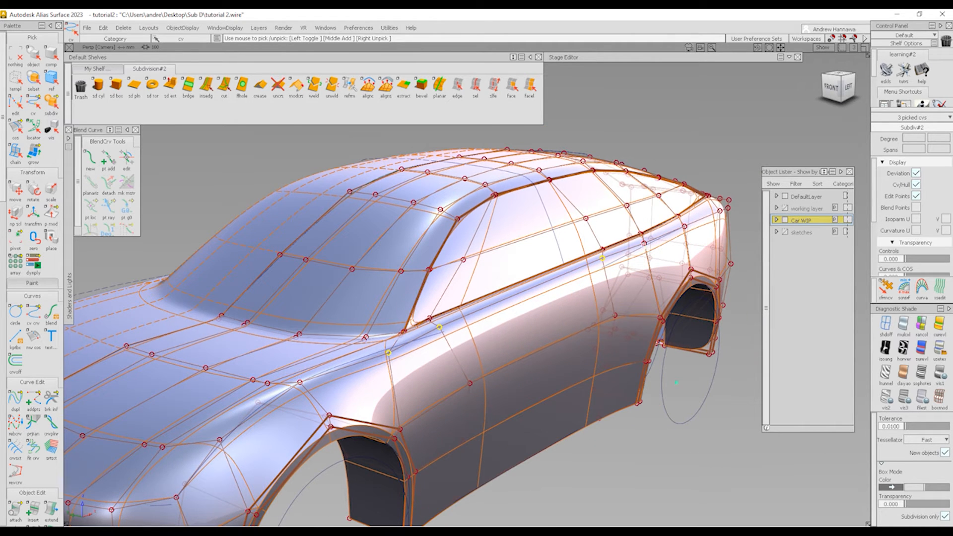
click(886, 288)
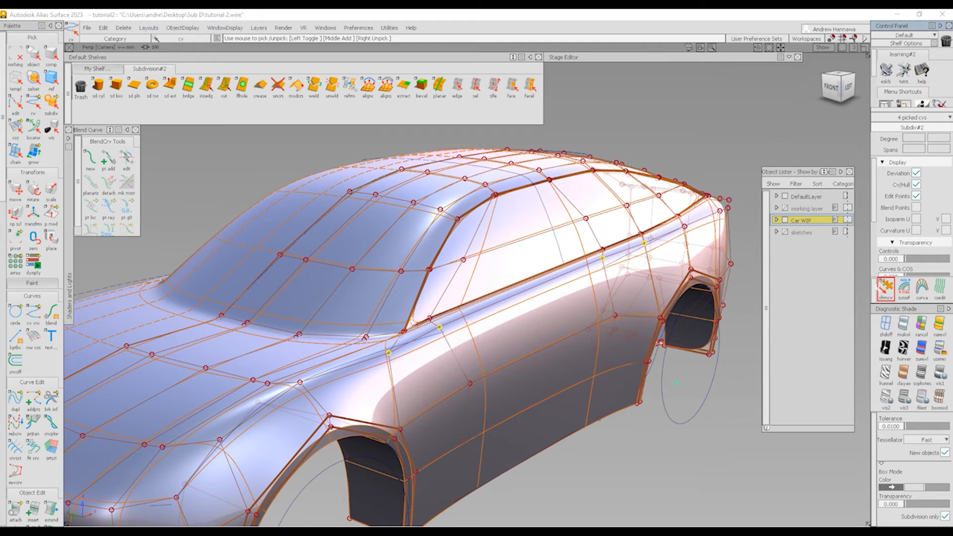
key(shift+alt)
right_drag(546, 288, 557, 421)
ctrl+shift+drag(422, 414, 421, 389)
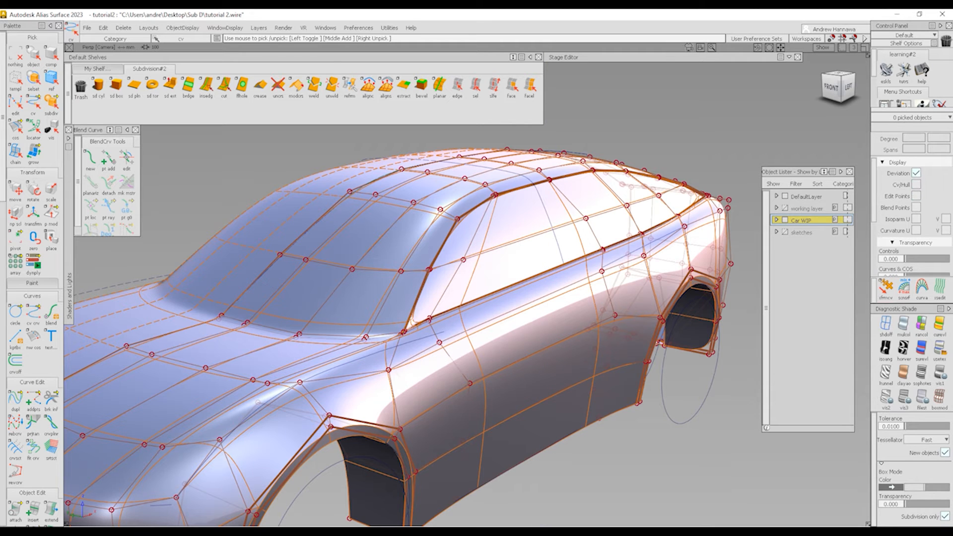
Step: Raise the shoulder point just ahead of the side window and the next one rearward individually with Move
click(388, 370)
ctrl+shift+middle_drag(432, 370, 434, 390)
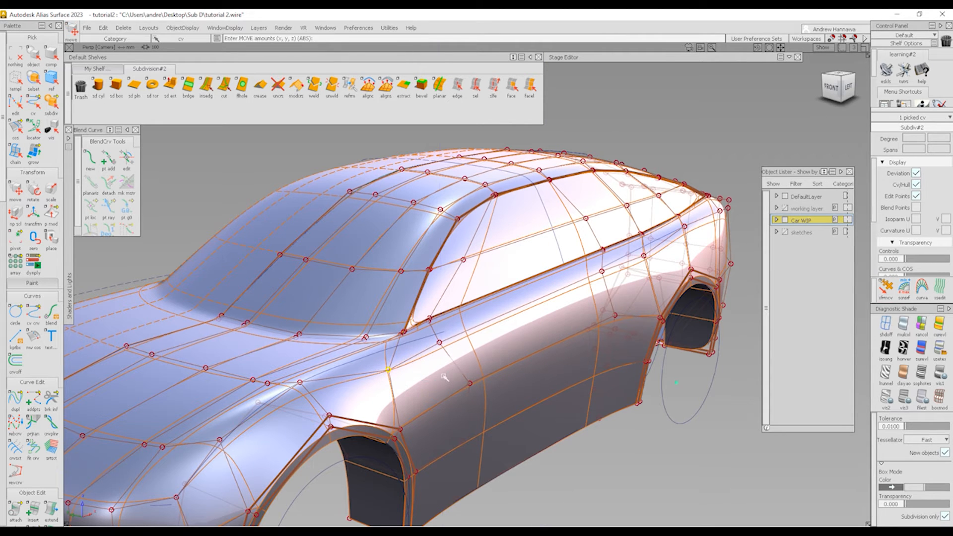
mouse_move(440, 387)
right_down()
mouse_move(441, 355)
mouse_move(441, 367)
right_up()
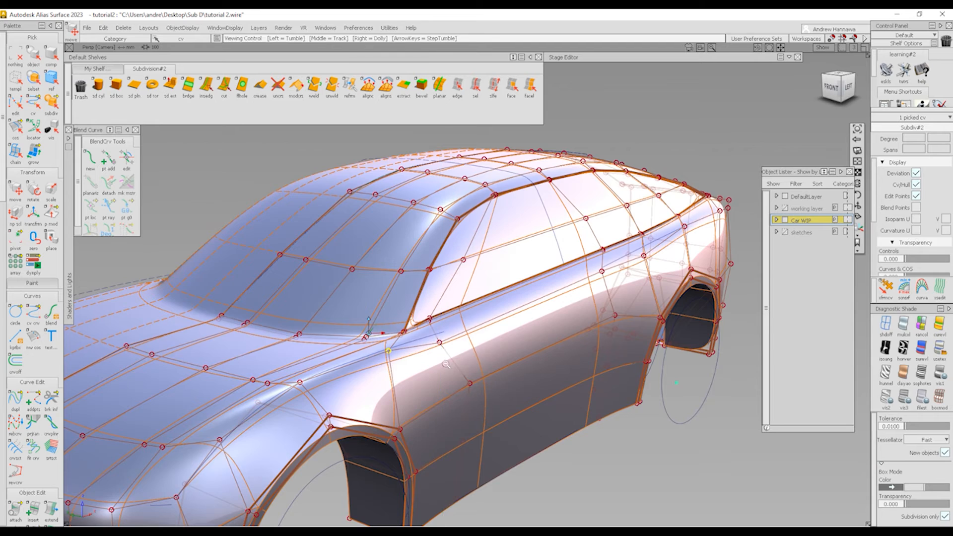
alt+shift+right_drag(501, 367, 459, 367)
alt+shift+middle_drag(459, 367, 506, 380)
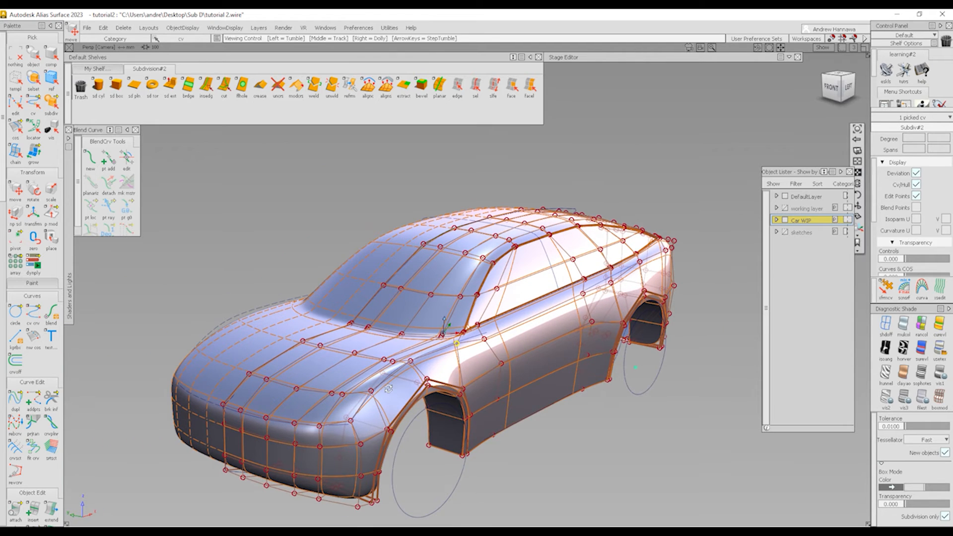
alt+shift+right_drag(390, 390, 427, 388)
alt+shift+drag(426, 388, 461, 353)
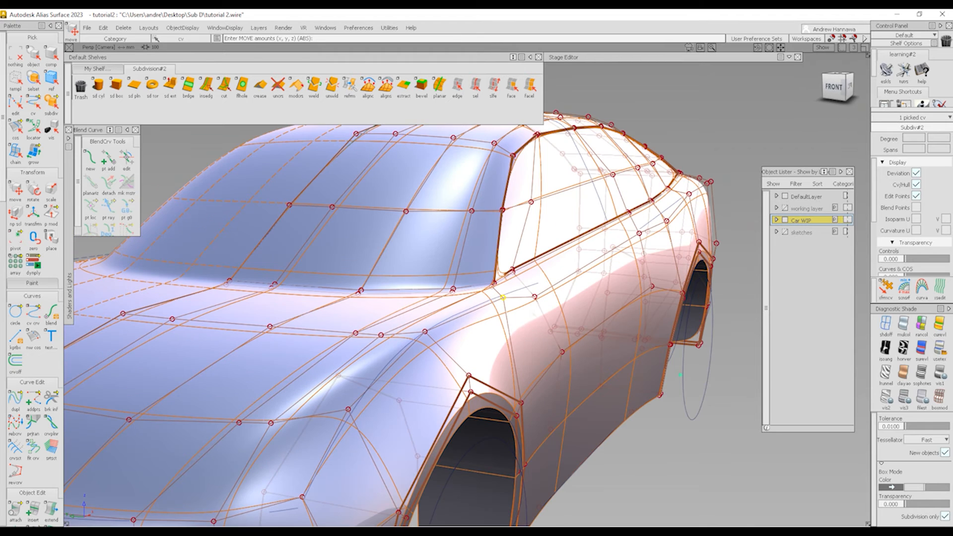
right_drag(544, 314, 544, 302)
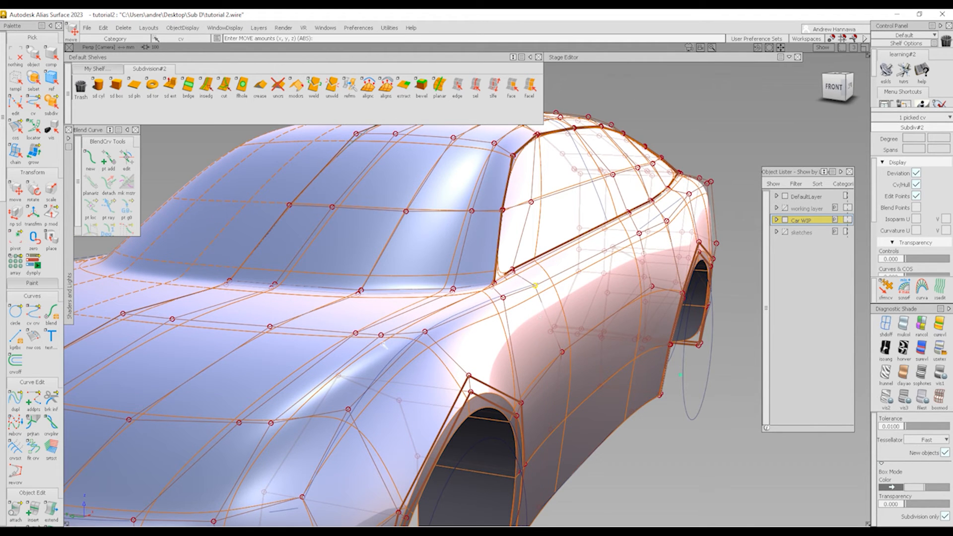
alt+shift+drag(383, 343, 416, 401)
alt+shift+drag(453, 323, 397, 291)
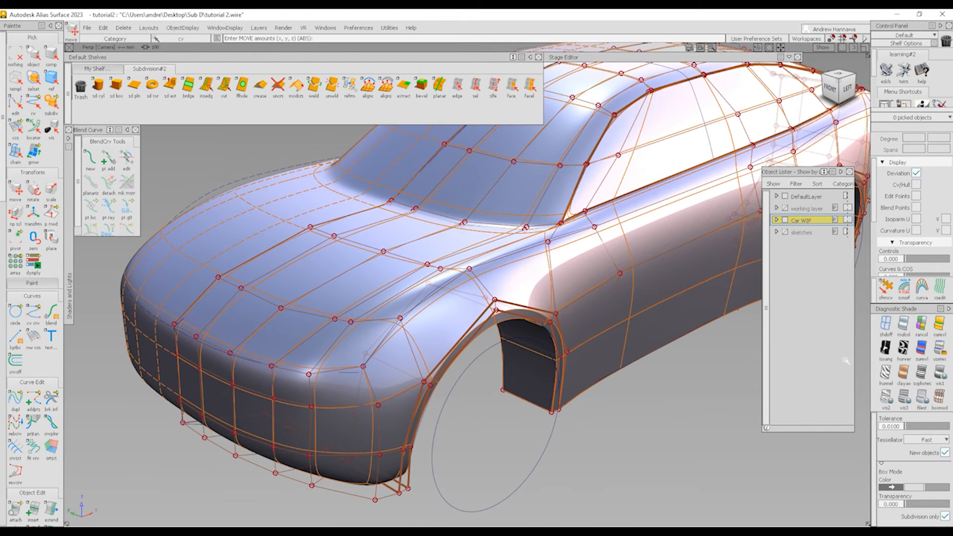
Step: In box mode display, cut a new edge just below the fender's upper edge, from the nose corner to the next vertical edge
click(935, 402)
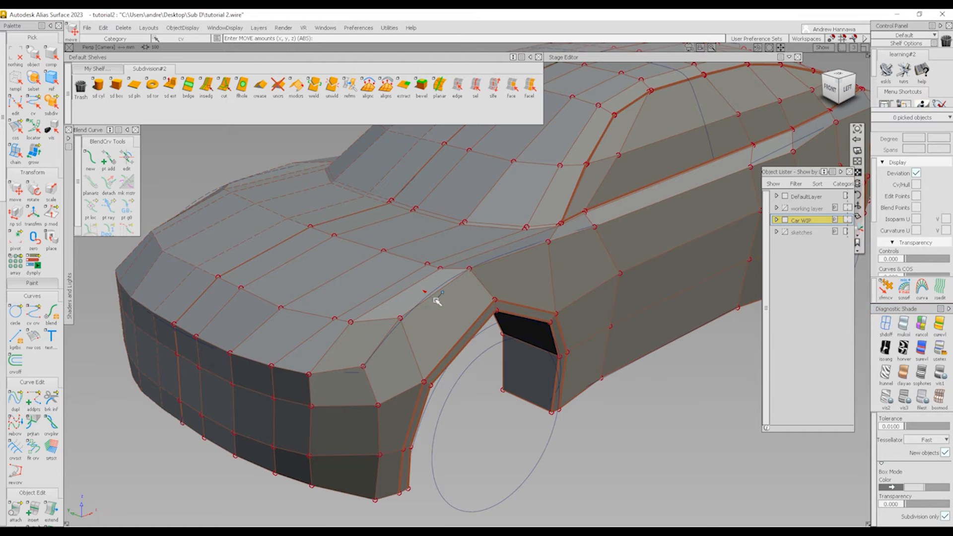
scroll(437, 300, up, 2)
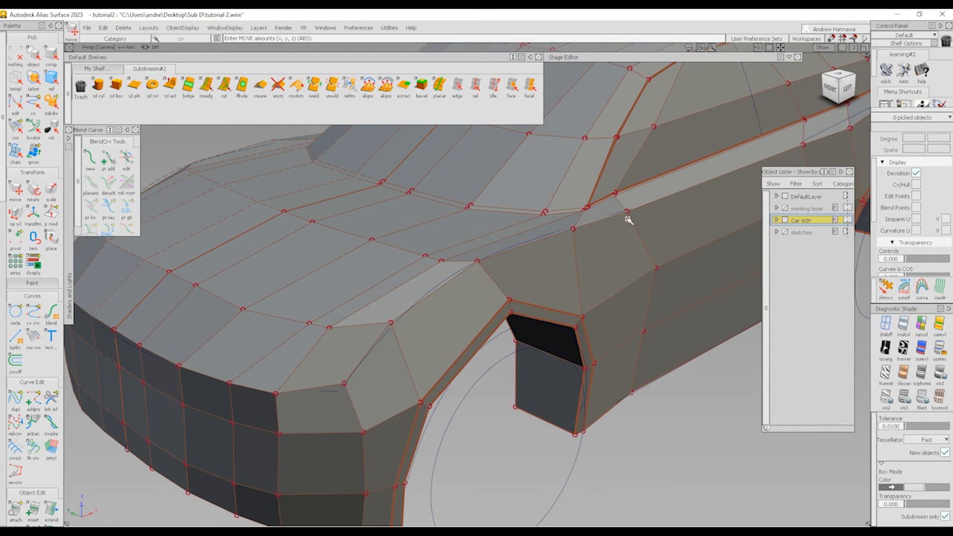
click(224, 87)
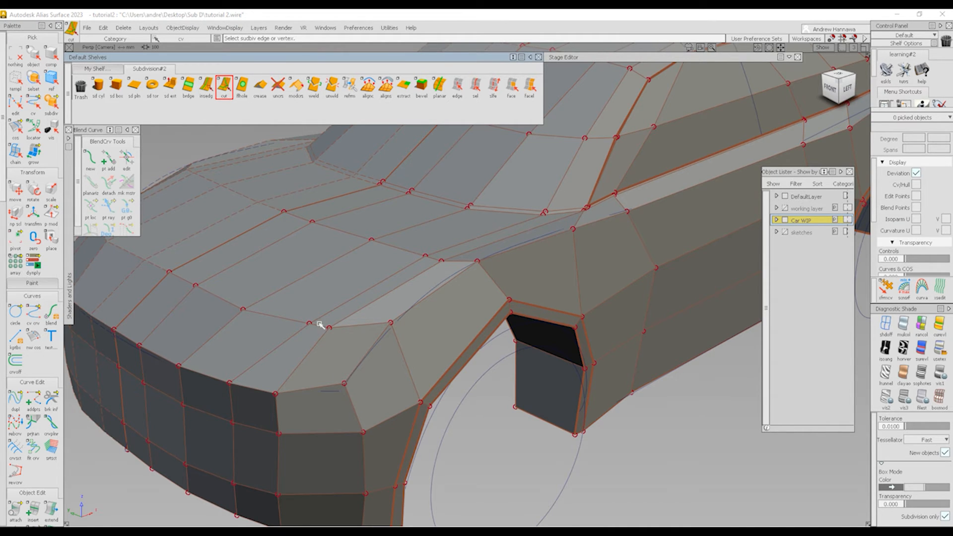
click(352, 394)
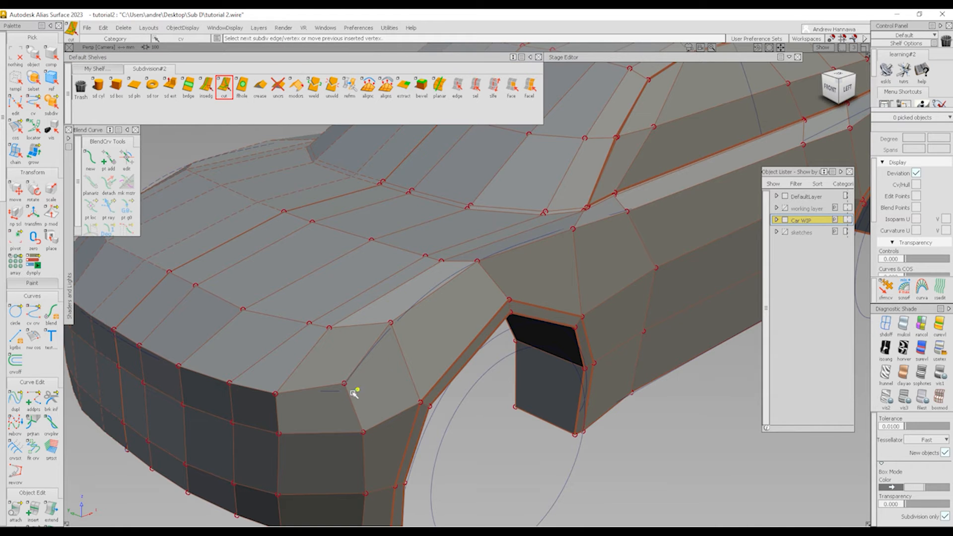
click(419, 400)
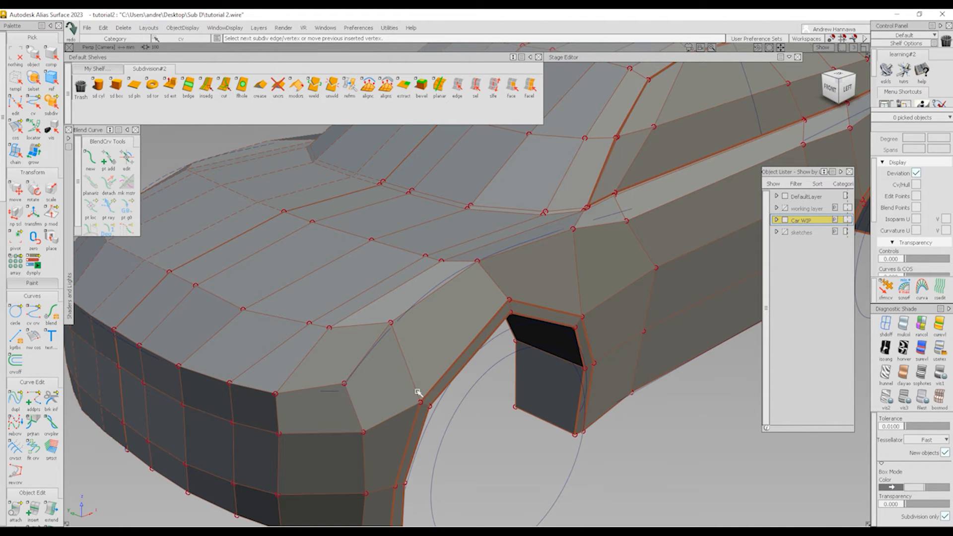
click(845, 88)
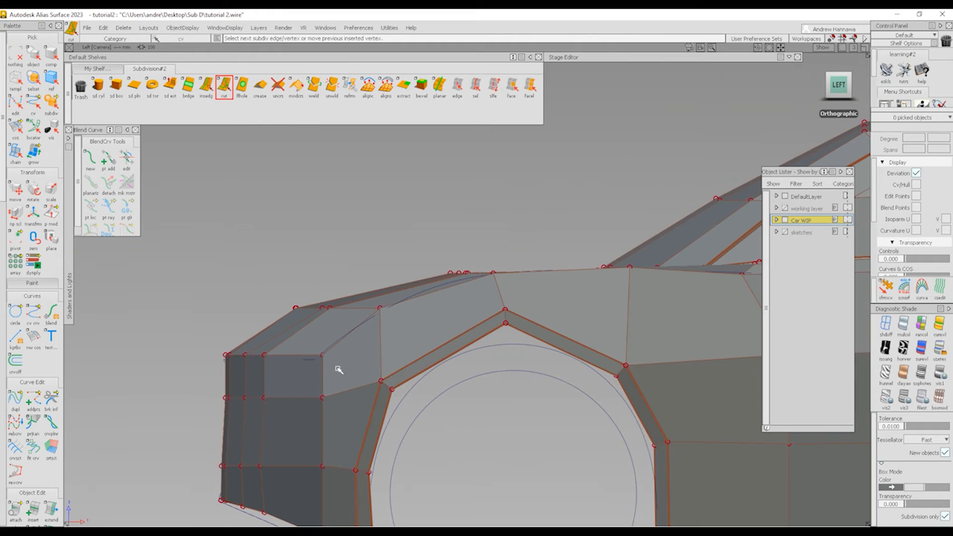
click(385, 318)
click(449, 317)
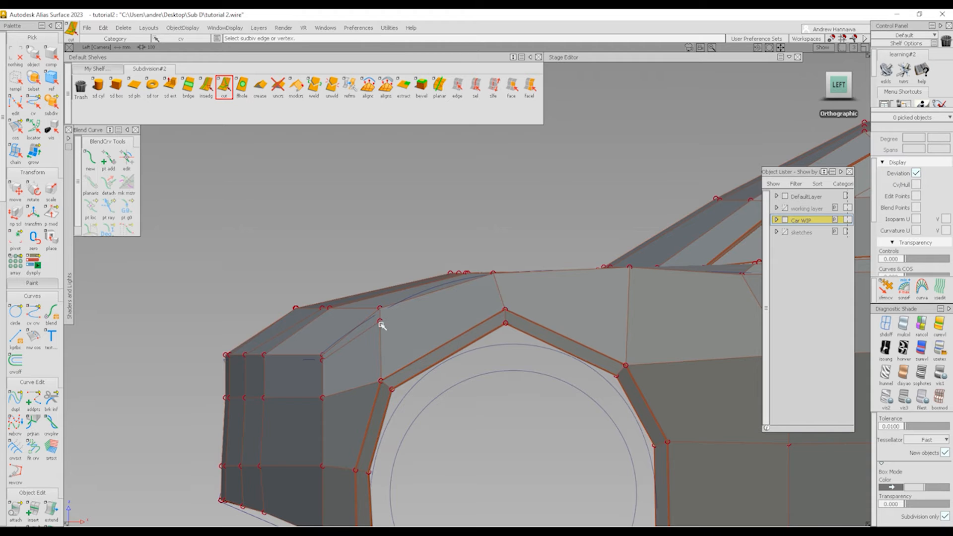
Step: Continue the cut rearward over the front wheel arch to the edge below the side window's front corner and complete it
click(380, 320)
alt+shift+drag(383, 315, 496, 306)
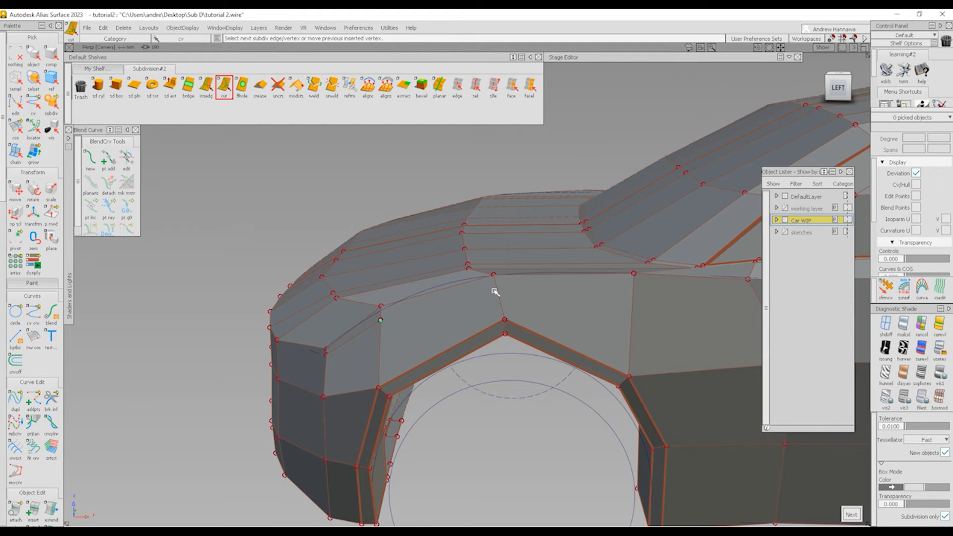
click(495, 284)
alt+shift+drag(570, 287, 633, 309)
alt+shift+middle_drag(709, 306, 660, 314)
click(423, 327)
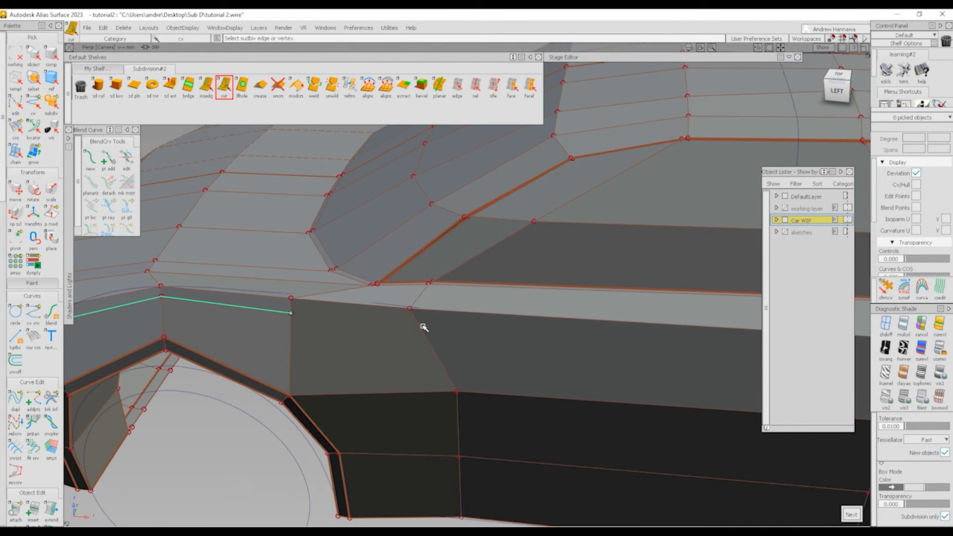
drag(423, 327, 415, 328)
key(space)
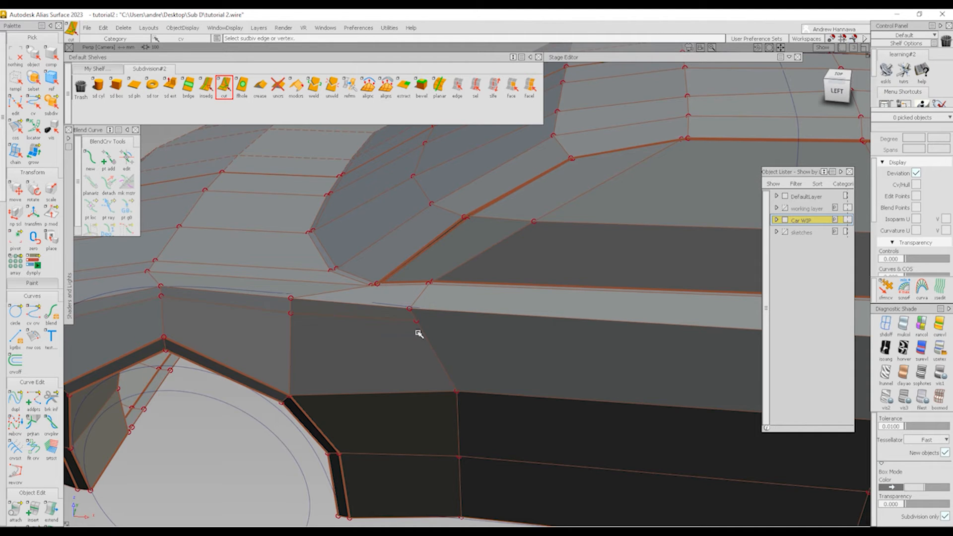
Step: Pick points of the new cut along the front fender, adjust them with Transform CV, and clear the selection
click(886, 287)
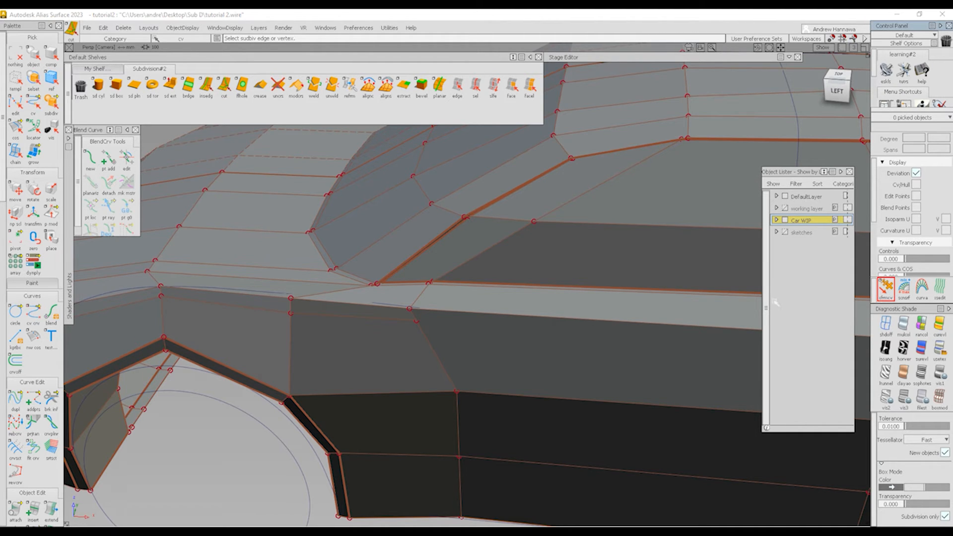
click(289, 315)
alt+shift+middle_drag(272, 323, 383, 331)
alt+shift+right_drag(432, 338, 436, 376)
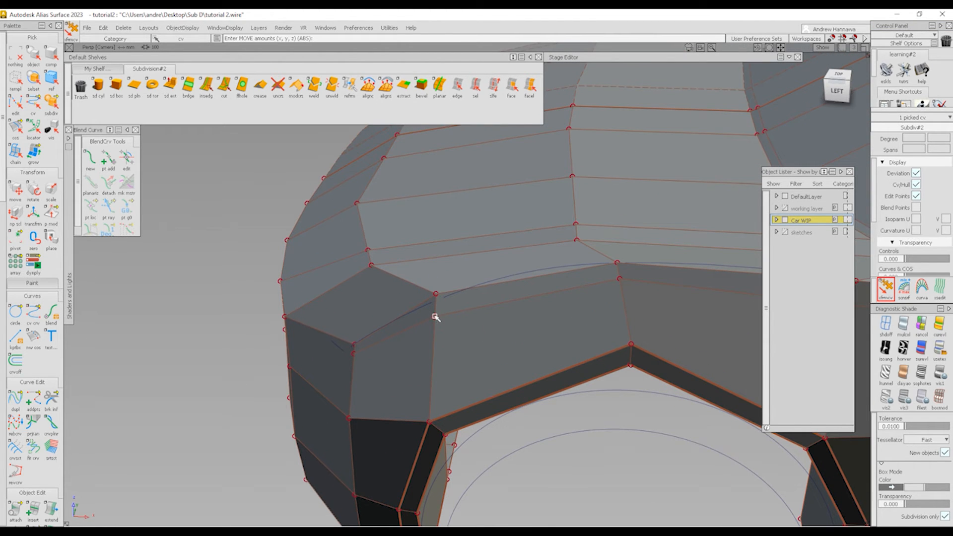
shift+click(436, 317)
alt+shift+drag(454, 299, 525, 304)
right_drag(548, 301, 550, 255)
ctrl+shift+drag(515, 350, 488, 243)
Step: Inspect the front fender and hood highlights in smooth shading with the control mesh hidden, and show the mesh again
key(alt+1)
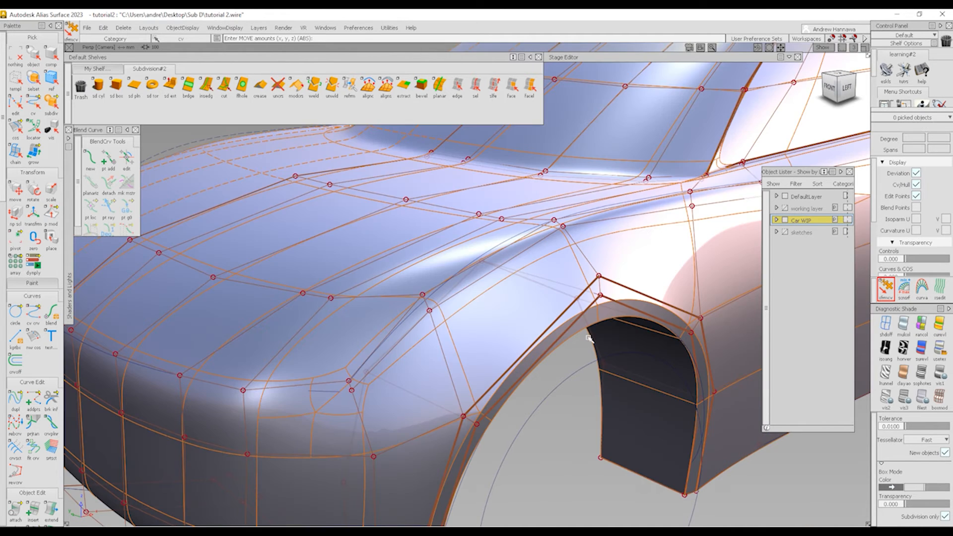
key(alt+m)
alt+shift+drag(436, 334, 551, 268)
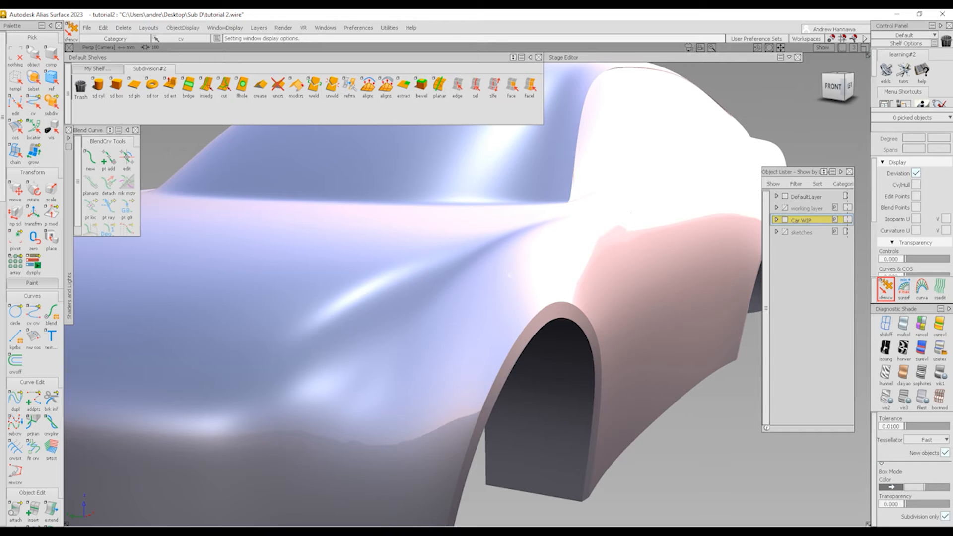
alt+shift+right_drag(510, 276, 476, 278)
mouse_move(477, 278)
alt+shift+mouse_down()
mouse_move(500, 333)
mouse_move(479, 298)
mouse_move(573, 295)
mouse_move(649, 270)
mouse_move(506, 277)
mouse_move(546, 387)
alt+shift+mouse_up()
key(alt+m)
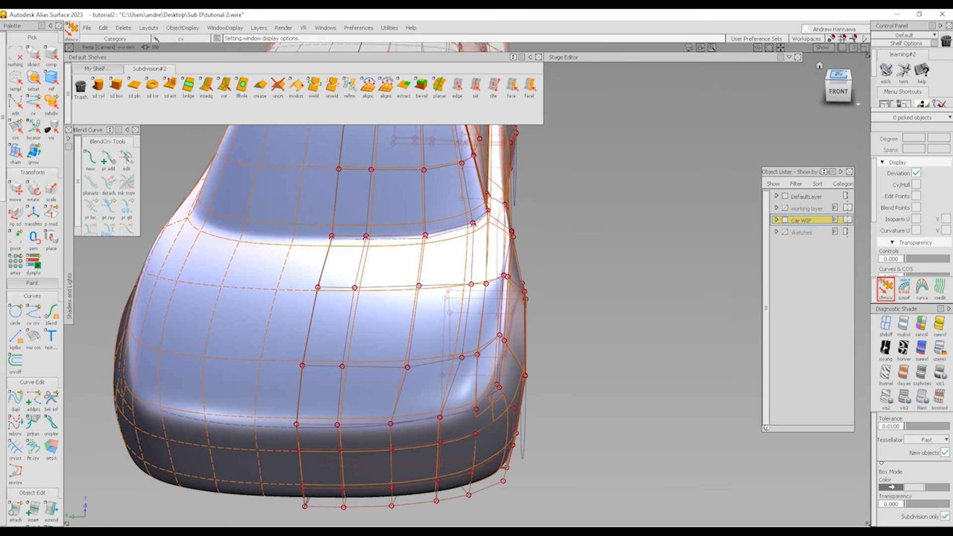
Step: In the wireframe top view, move the pair of front fender control points beside the nose corner slightly inward
click(844, 73)
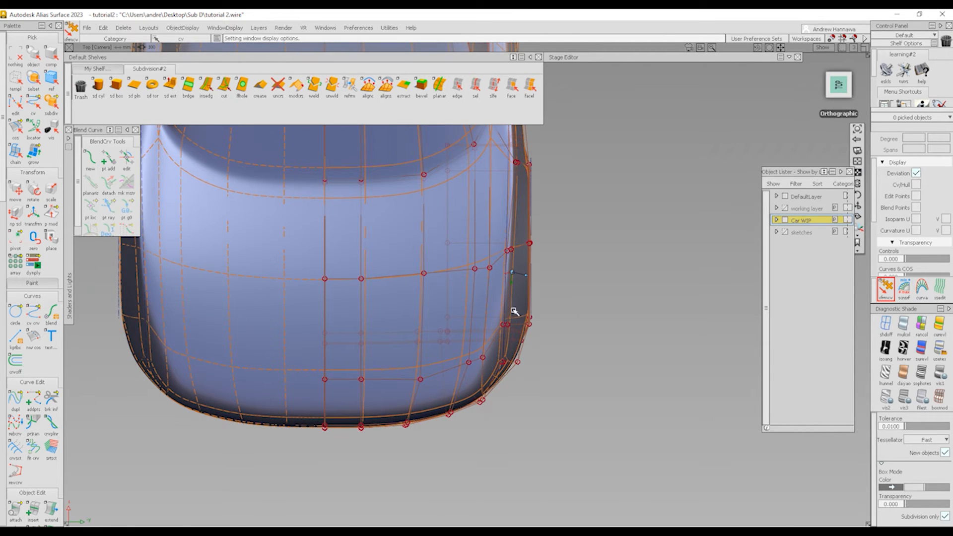
alt+shift+right_drag(513, 311, 530, 330)
alt+shift+middle_drag(529, 329, 525, 280)
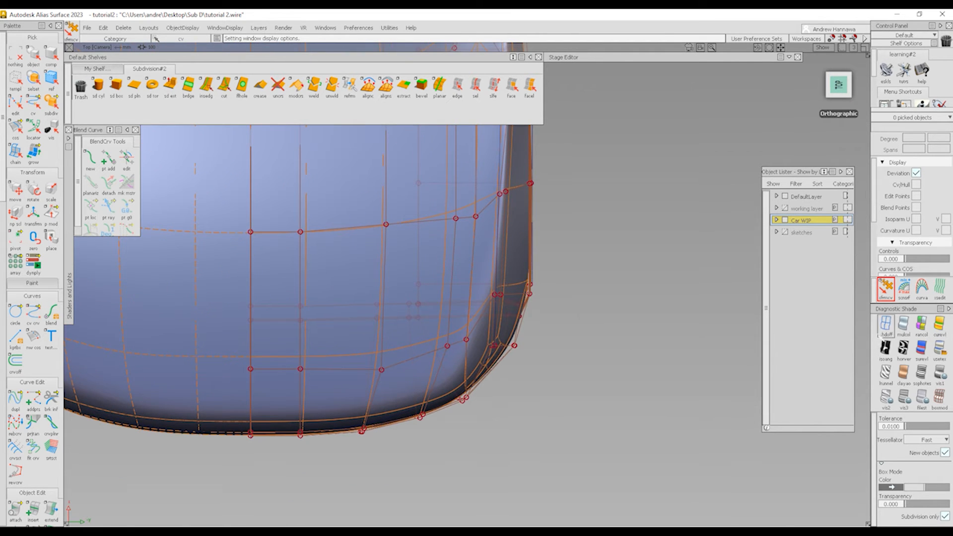
click(885, 325)
alt+shift+right_drag(568, 378, 575, 368)
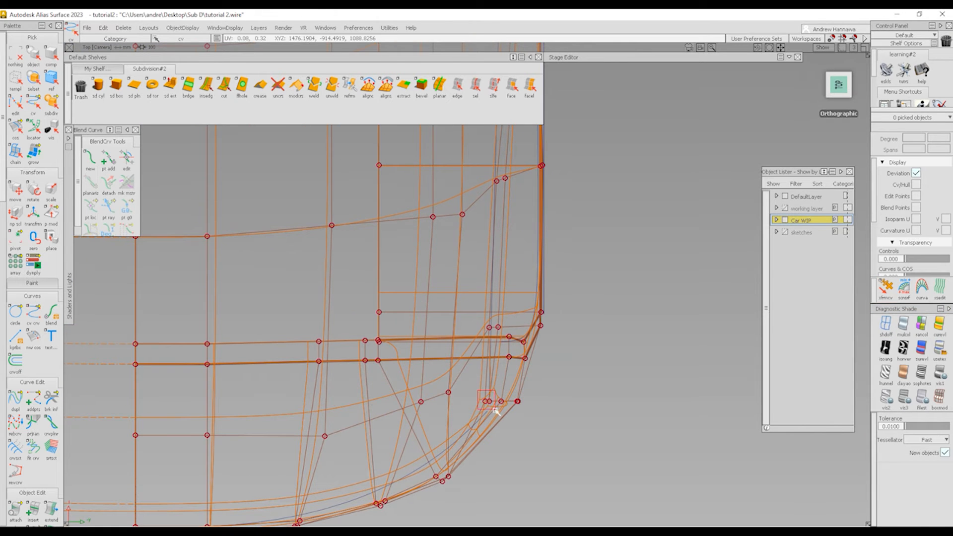
drag(477, 391, 495, 409)
ctrl+shift+middle_drag(584, 395, 607, 361)
middle_drag(608, 360, 594, 393)
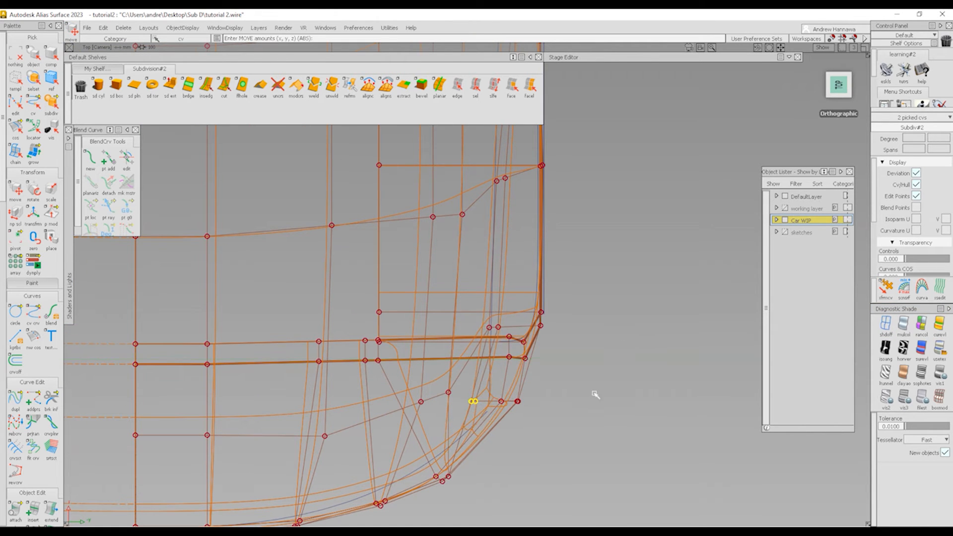
Step: Move the two neighbouring hood control points inward, toward the car's centreline
ctrl+shift+drag(414, 465, 407, 396)
drag(465, 381, 418, 413)
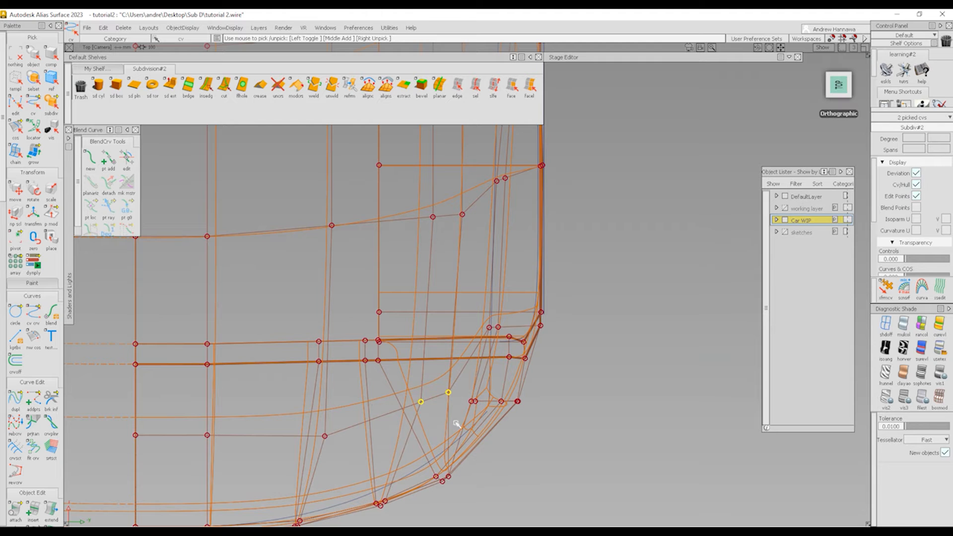
ctrl+shift+middle_drag(489, 457, 501, 417)
middle_drag(560, 426, 547, 433)
Step: Pick the next pair of fender control points rearward, beside the front wheel, and move them slightly inward
ctrl+shift+drag(467, 471, 470, 396)
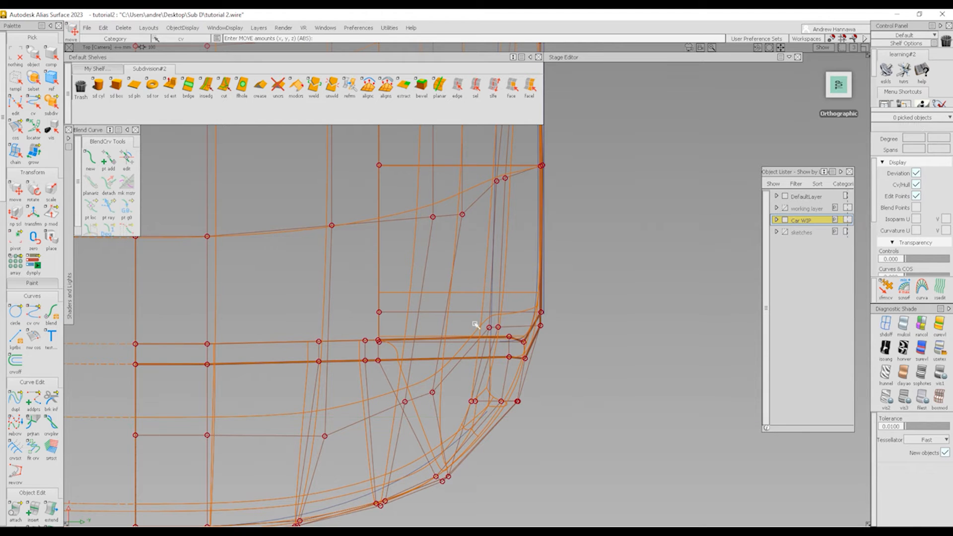
drag(455, 316, 504, 342)
mouse_move(528, 348)
ctrl+shift+middle_down()
mouse_move(555, 319)
mouse_move(541, 337)
ctrl+shift+middle_up()
alt+shift+middle_drag(501, 225, 487, 346)
ctrl+shift+drag(483, 343, 501, 351)
mouse_move(466, 466)
ctrl+shift+mouse_down()
mouse_move(461, 432)
mouse_move(483, 465)
ctrl+shift+mouse_up()
ctrl+shift+middle_drag(490, 436, 498, 418)
middle_drag(498, 417, 507, 425)
Step: Move the following pair of fender points slightly inward, and the pair near the windshield base inward by about 43 mm
ctrl+shift+drag(467, 403, 463, 343)
drag(466, 290, 501, 320)
ctrl+shift+middle_drag(503, 372, 511, 310)
alt+shift+middle_drag(523, 228, 497, 372)
ctrl+shift+drag(467, 370, 464, 313)
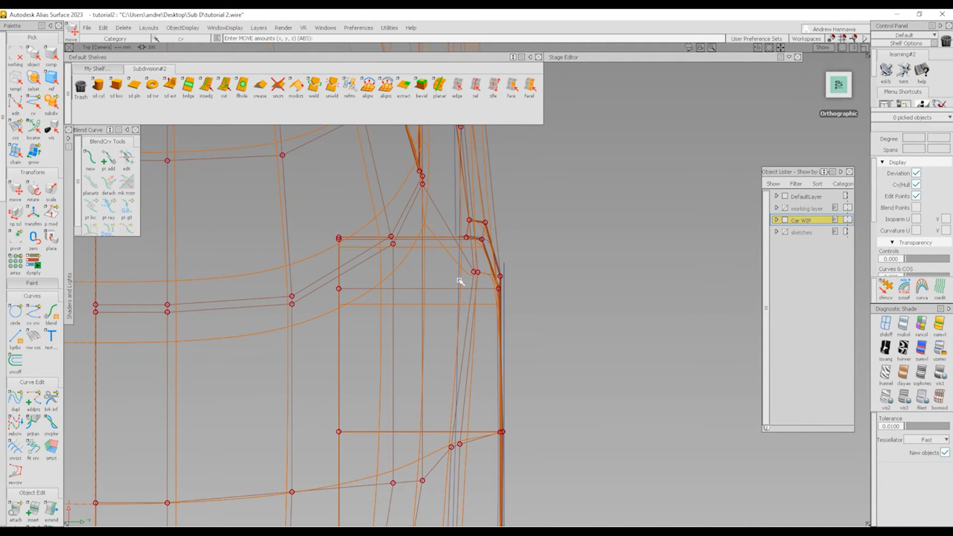
drag(461, 261, 487, 282)
ctrl+shift+middle_drag(553, 354, 562, 291)
middle_drag(561, 291, 545, 307)
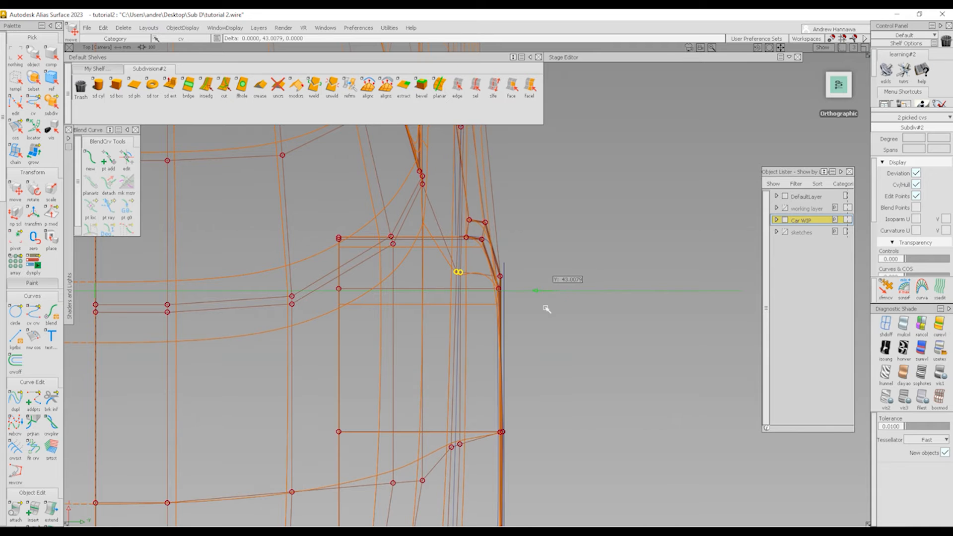
Step: Examine the smooth-shaded body with the control mesh hidden, checking the highlights on the hood, front fender, side and rear
key(F8)
alt+shift+middle_drag(487, 304, 470, 359)
mouse_move(467, 372)
alt+shift+mouse_down()
mouse_move(486, 405)
mouse_move(479, 388)
mouse_move(456, 427)
alt+shift+mouse_up()
click(839, 89)
mouse_move(456, 331)
ctrl+shift+mouse_down()
mouse_move(483, 331)
mouse_move(470, 357)
ctrl+shift+mouse_up()
mouse_move(538, 353)
ctrl+shift+middle_down()
mouse_move(539, 386)
mouse_move(531, 347)
ctrl+shift+middle_up()
alt+shift+right_drag(522, 360, 532, 367)
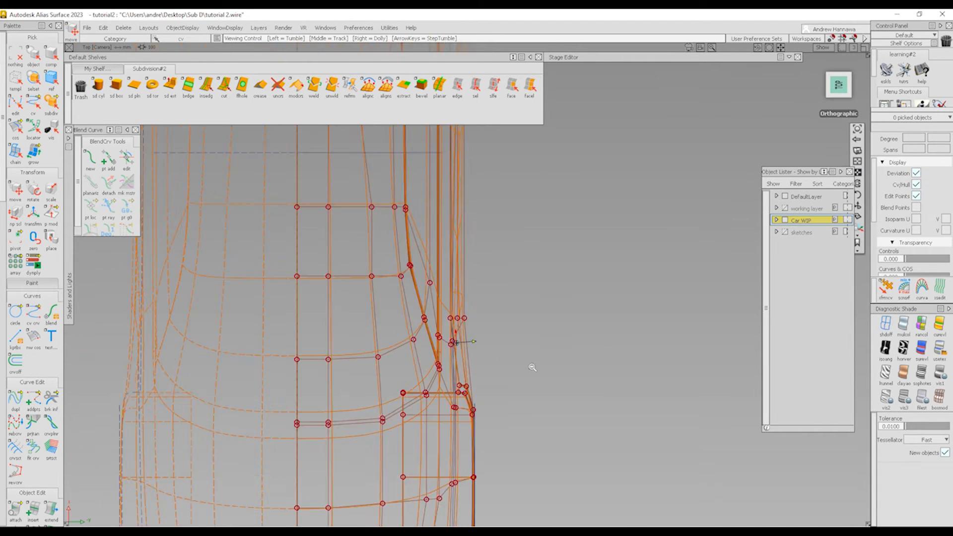
alt+shift+drag(532, 367, 352, 387)
ctrl+shift+right_drag(370, 389, 442, 318)
ctrl+shift+right_drag(466, 408, 409, 410)
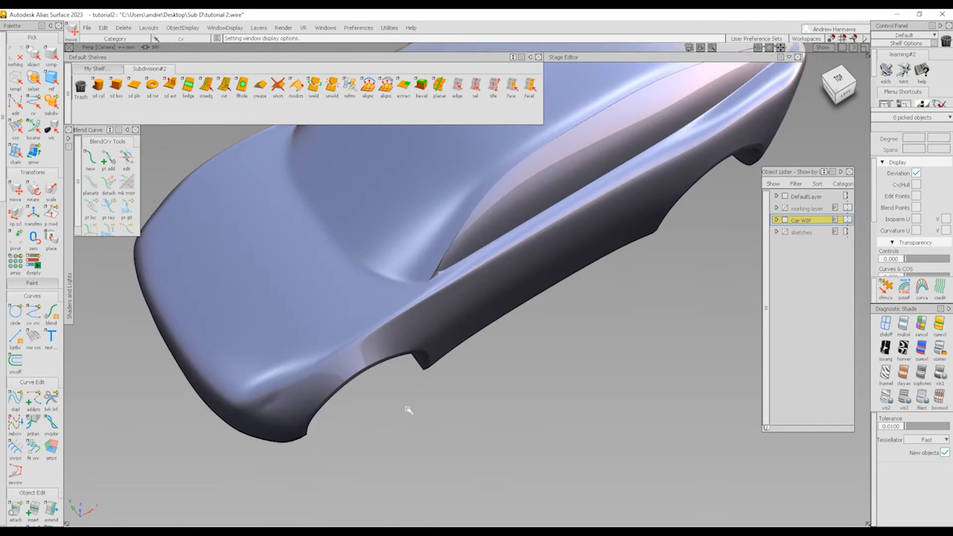
alt+shift+drag(408, 410, 411, 282)
alt+shift+click(331, 321)
alt+shift+right_drag(333, 323, 404, 350)
alt+shift+drag(404, 350, 630, 338)
alt+shift+middle_drag(440, 356, 513, 352)
alt+shift+drag(513, 352, 405, 357)
alt+shift+right_drag(529, 313, 477, 309)
alt+shift+middle_drag(476, 309, 365, 302)
alt+shift+right_drag(365, 303, 313, 310)
alt+shift+click(542, 291)
alt+shift+right_drag(544, 294, 605, 343)
alt+shift+drag(605, 342, 509, 347)
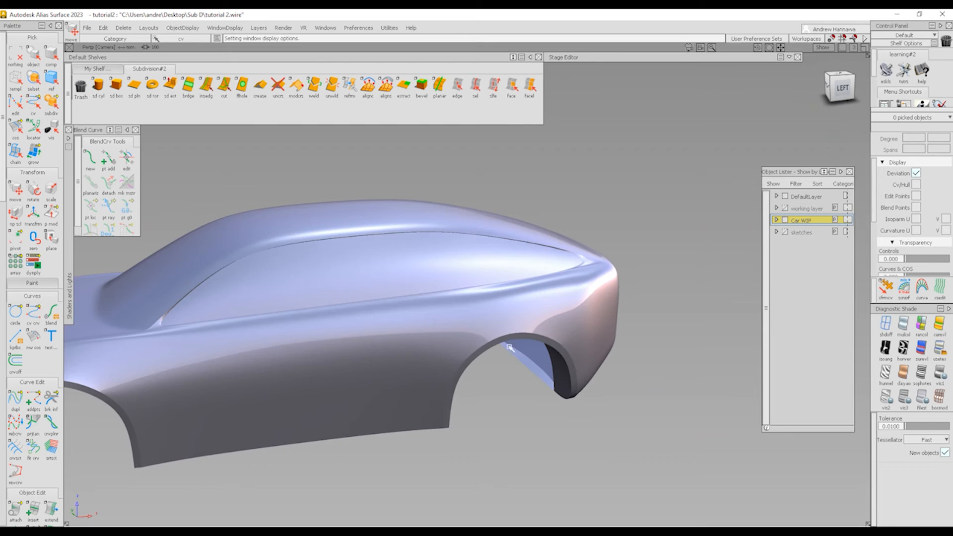
Step: Show the control mesh and the sketches layer, compare the body with the reference sketches, and hide the sketches
key(alt+m)
click(784, 232)
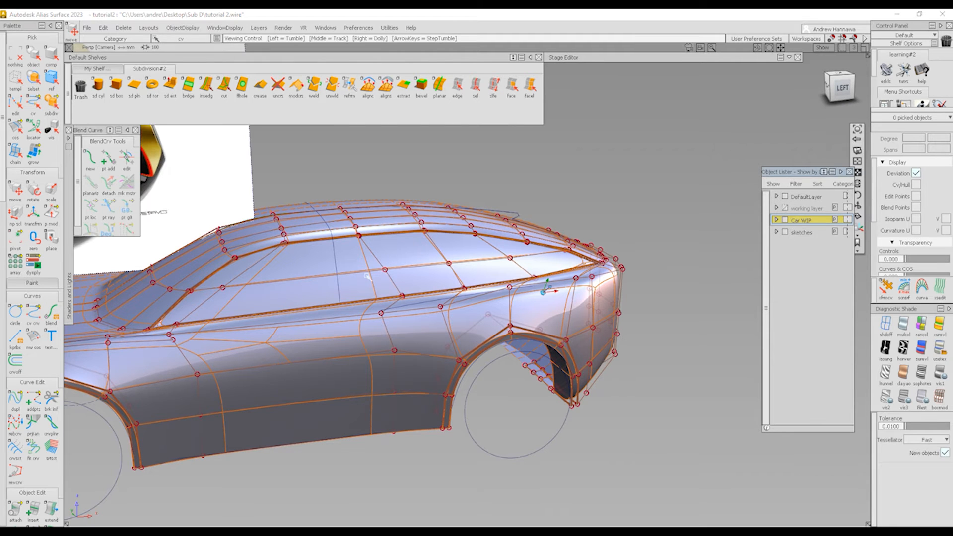
alt+shift+middle_drag(367, 276, 454, 355)
alt+shift+right_drag(454, 365, 415, 385)
alt+shift+drag(371, 416, 416, 387)
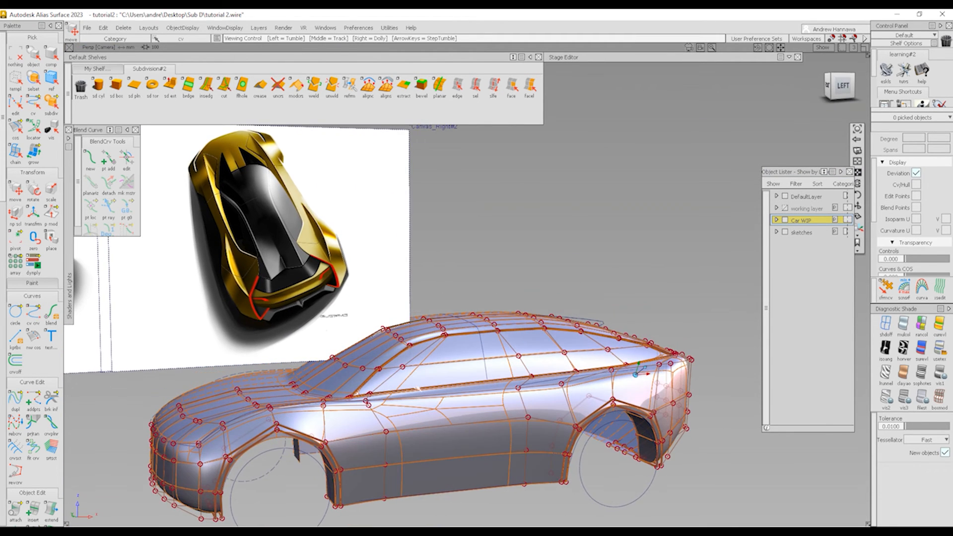
alt+shift+right_drag(541, 342, 483, 363)
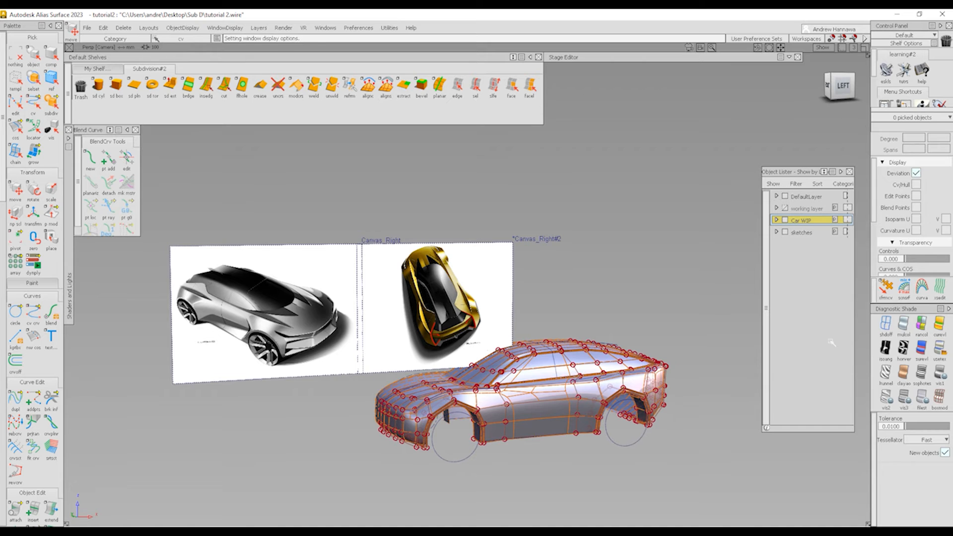
click(785, 232)
Step: In the wireframe left view, lower the two shoulder points behind the rear wheel arch with Transform CV and shift the rearmost one backward
mouse_move(695, 394)
alt+shift+mouse_down()
mouse_move(565, 395)
mouse_move(645, 408)
alt+shift+mouse_up()
alt+shift+right_drag(453, 387, 561, 370)
alt+shift+drag(390, 348, 451, 362)
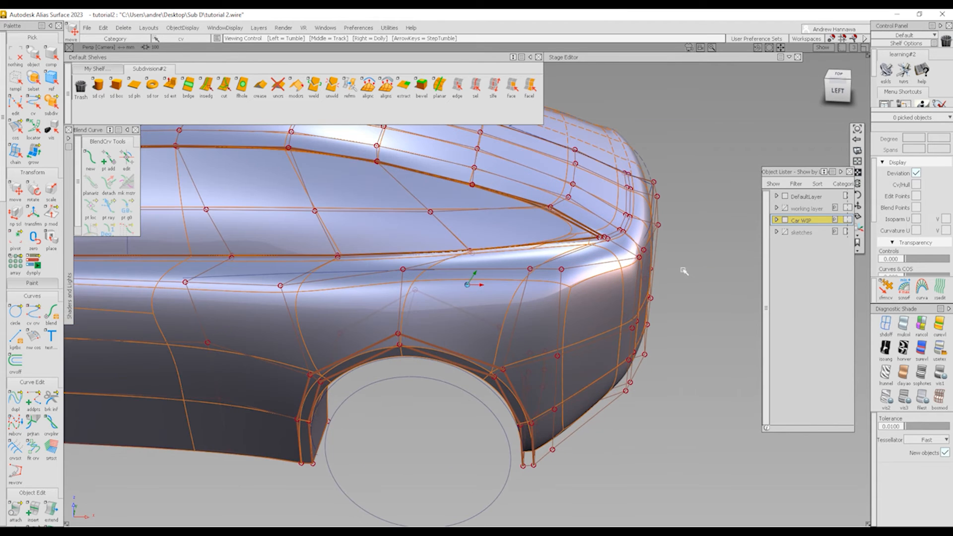
click(838, 91)
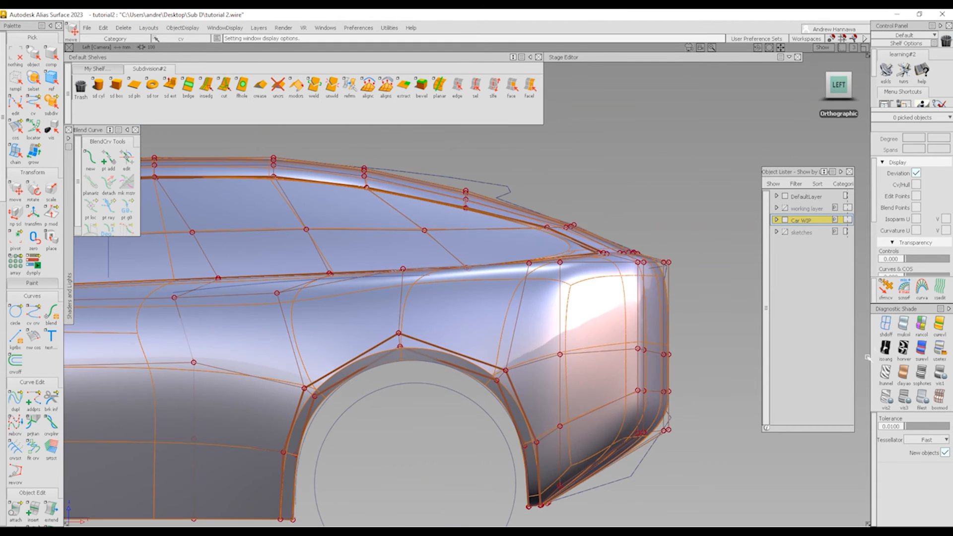
click(885, 325)
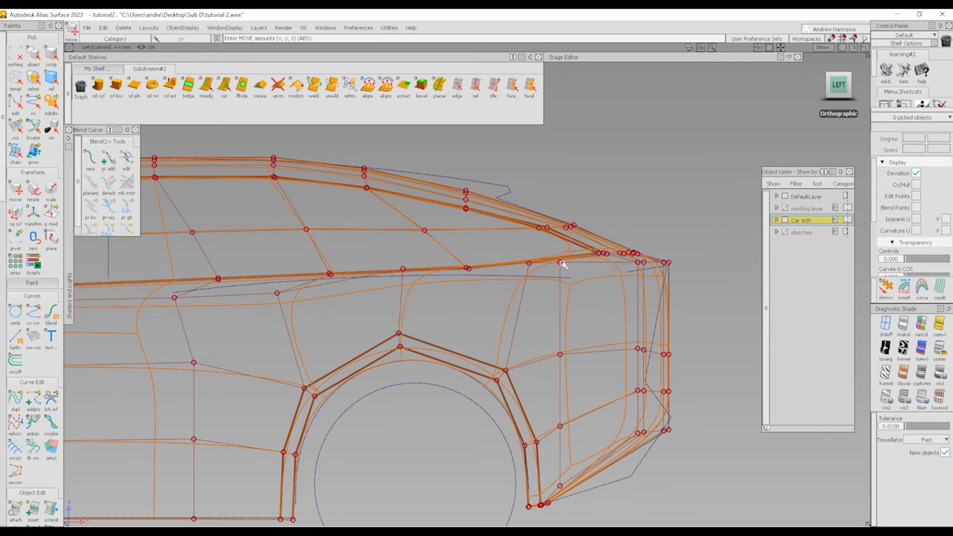
click(558, 263)
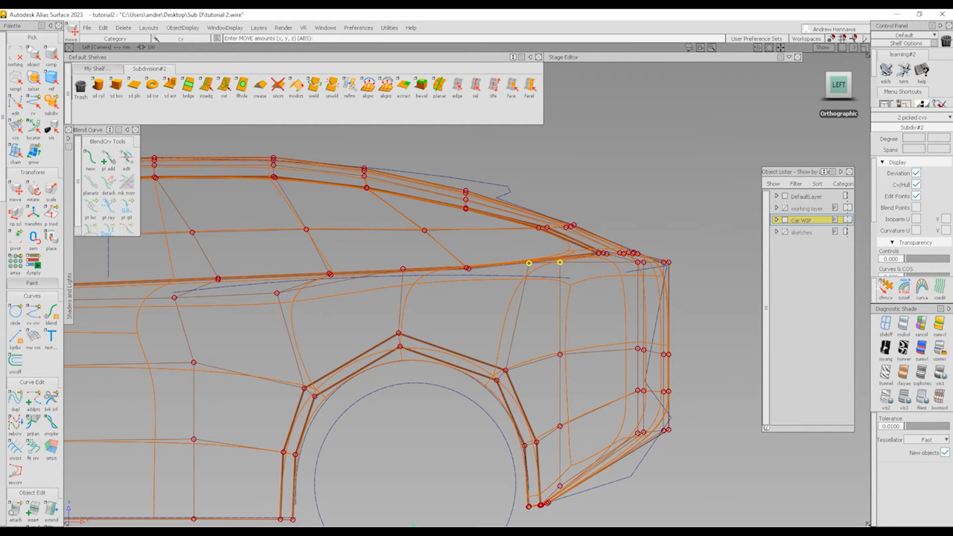
click(886, 287)
key(alt+shift)
right_drag(576, 283, 553, 439)
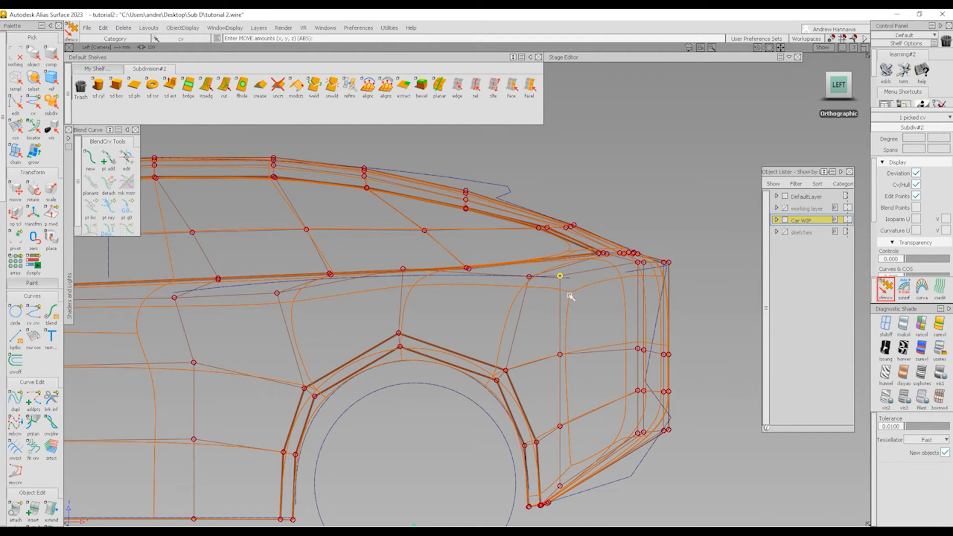
drag(596, 298, 566, 360)
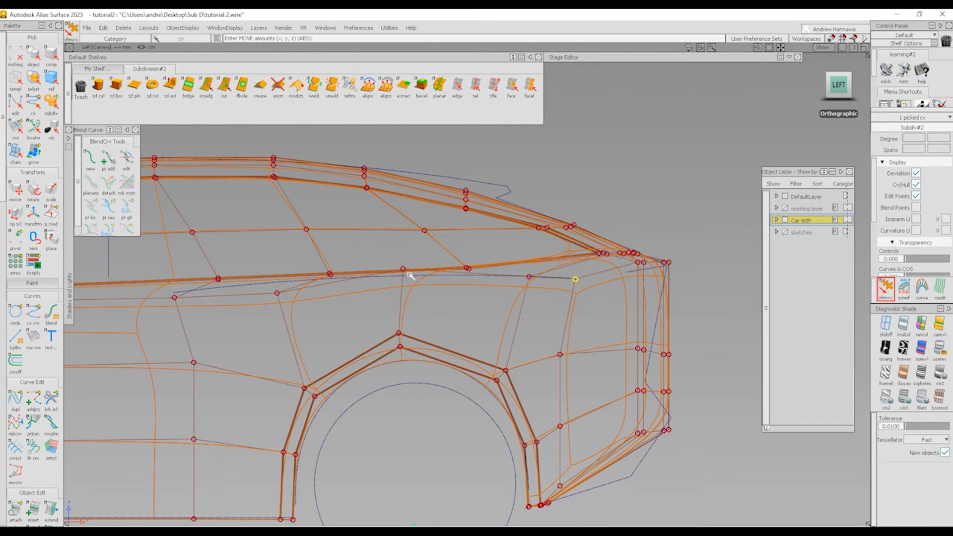
Step: Lower the shoulder point above the rear wheel, adjust the one ahead of it, and clear the selection
drag(404, 269, 425, 372)
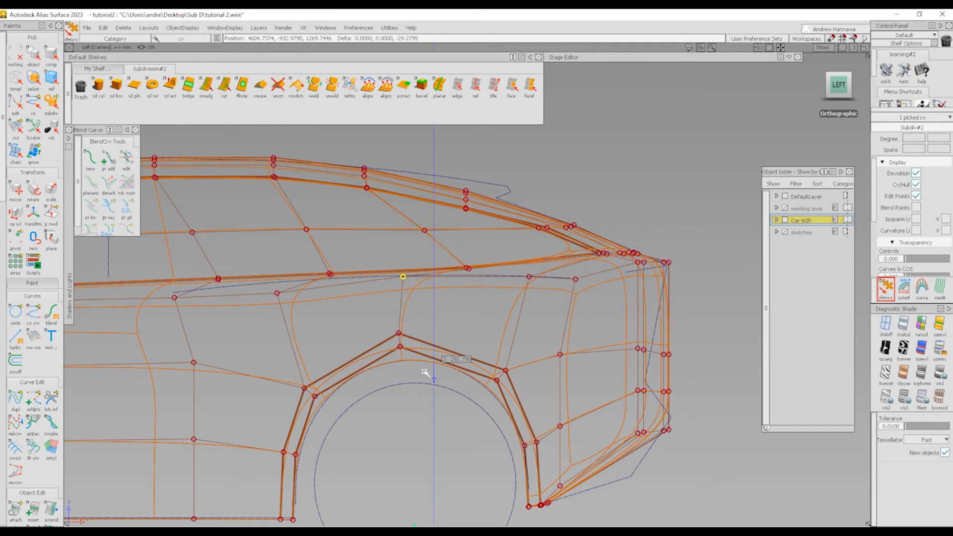
click(277, 293)
drag(336, 298, 405, 209)
alt+shift+drag(338, 312, 462, 323)
ctrl+shift+drag(389, 327, 382, 288)
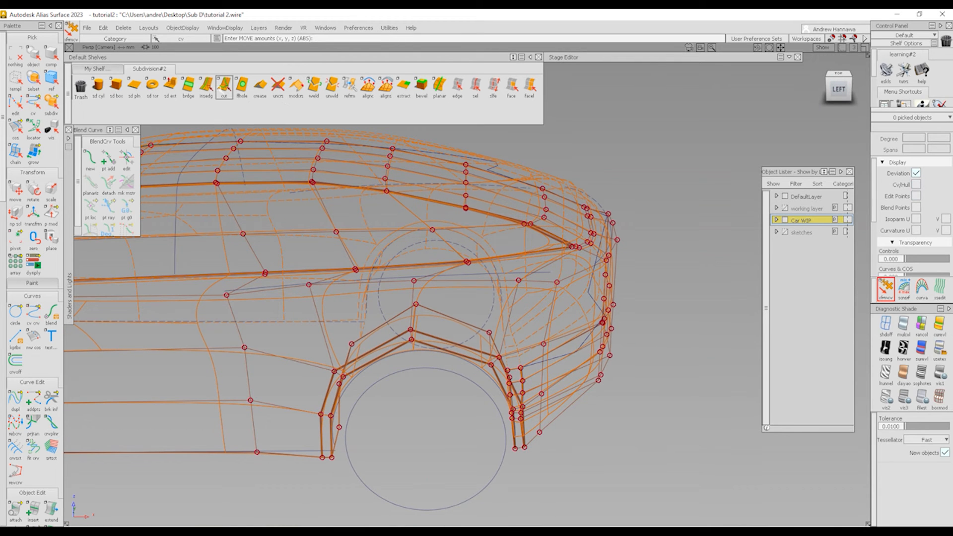
Step: Cut a new edge just below the rear shoulder line, from ahead of the rear wheel arch to the vertical edge behind it
click(224, 88)
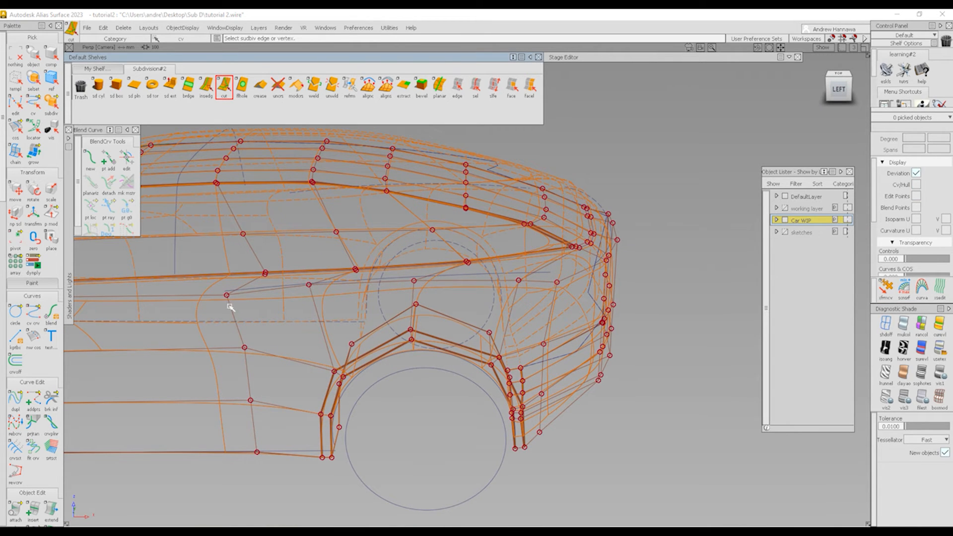
click(228, 301)
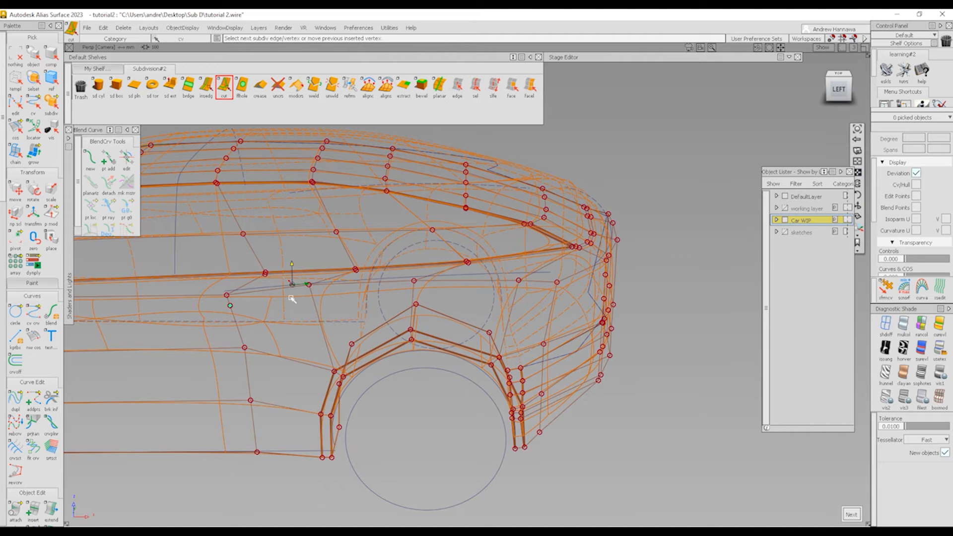
alt+shift+drag(286, 302, 290, 263)
alt+shift+right_drag(308, 286, 319, 296)
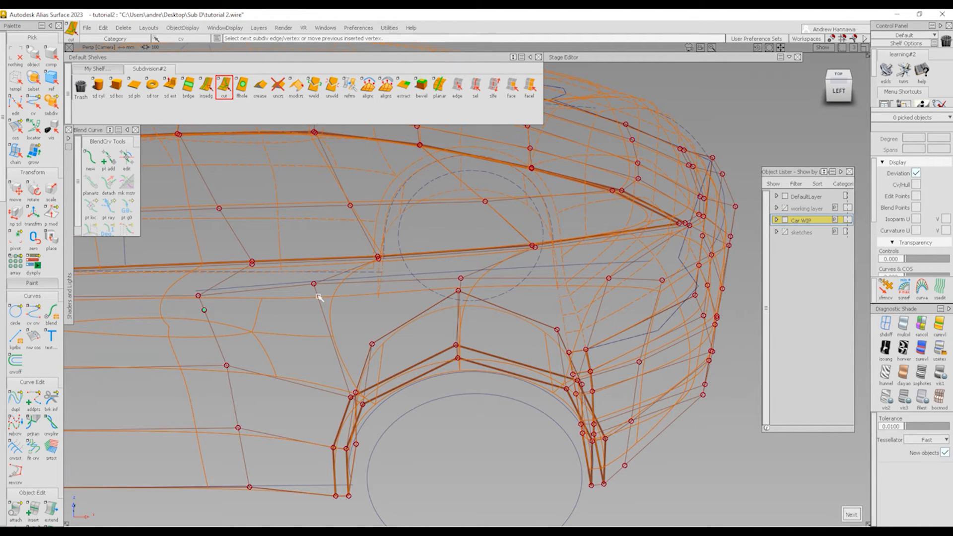
click(318, 295)
alt+shift+drag(318, 295, 452, 330)
click(435, 320)
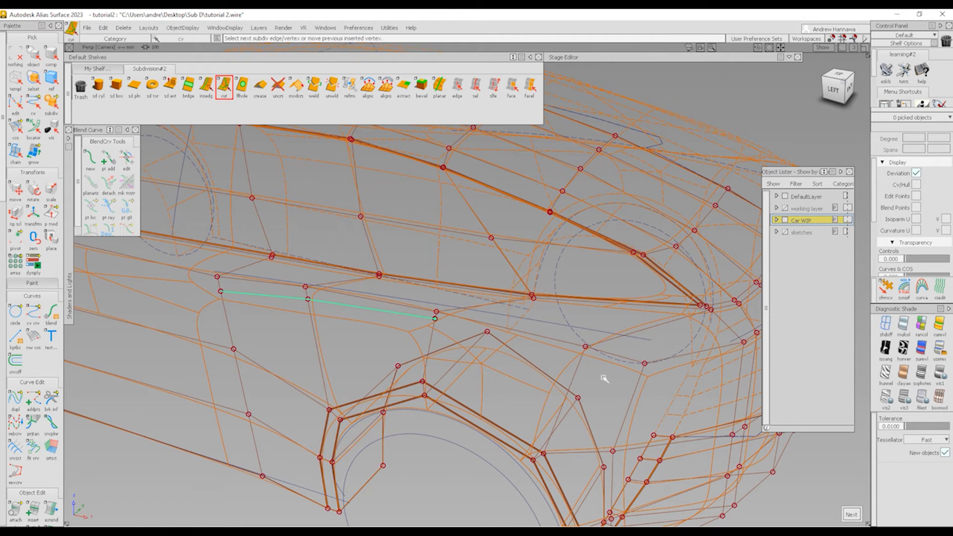
click(581, 359)
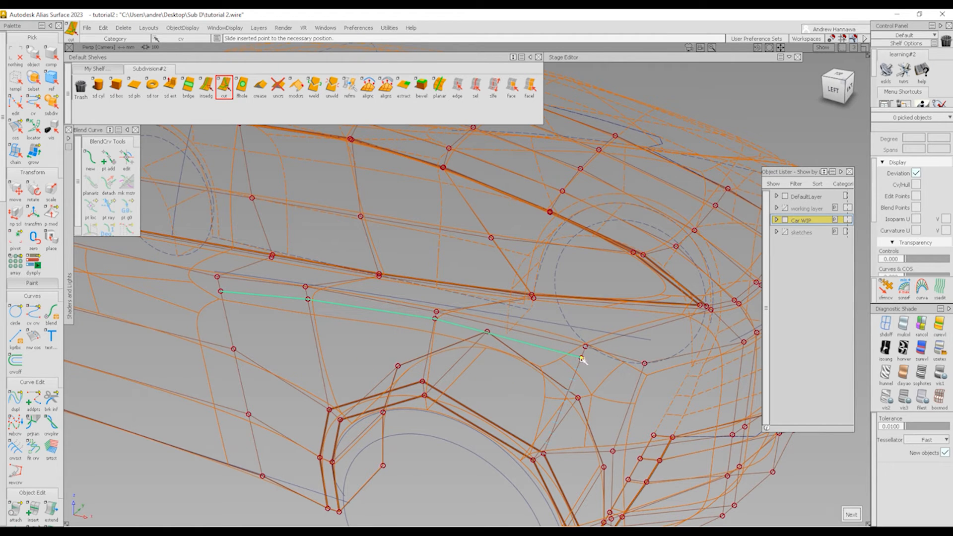
click(640, 372)
key(Return)
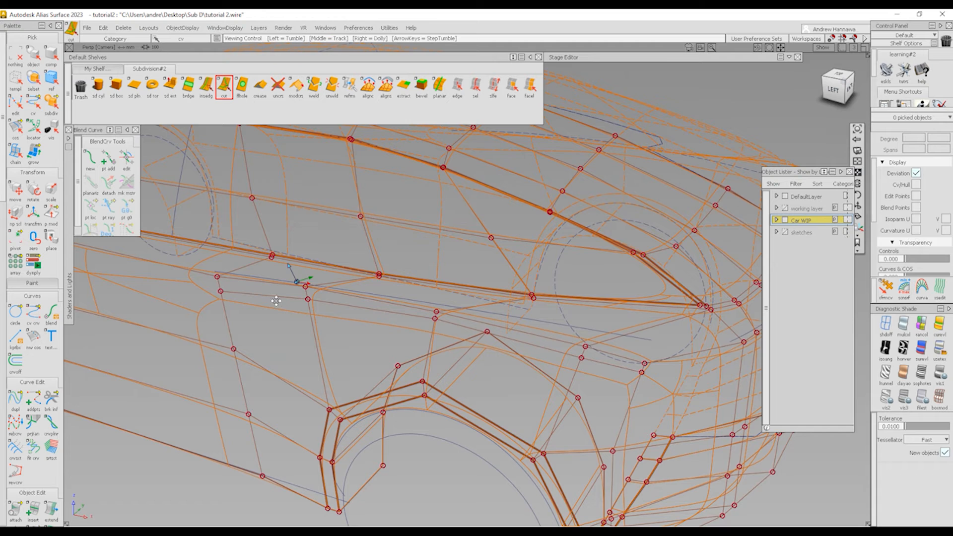
Step: Pick the five points of the new rear shoulder cut, adjust their height with Transform CV, and clear the selection
alt+shift+drag(277, 292, 395, 301)
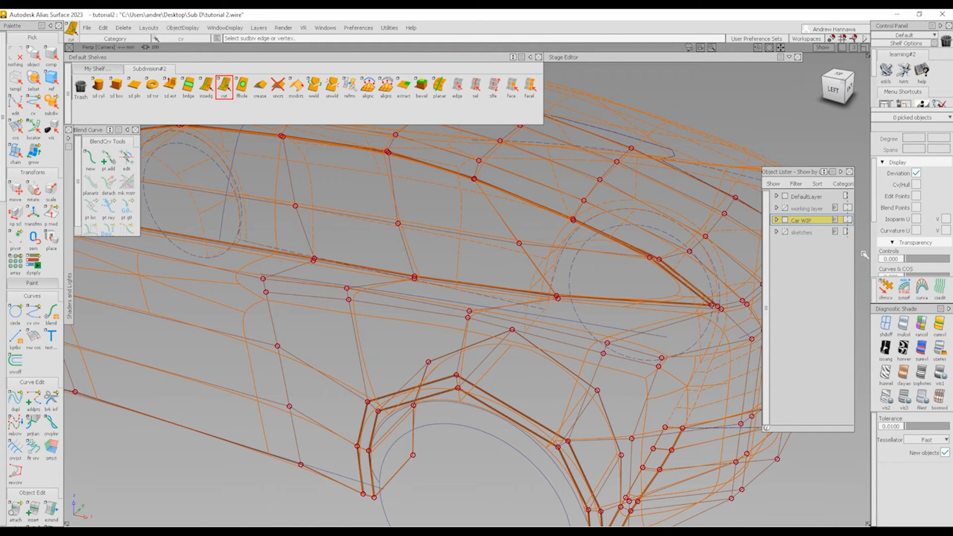
click(266, 293)
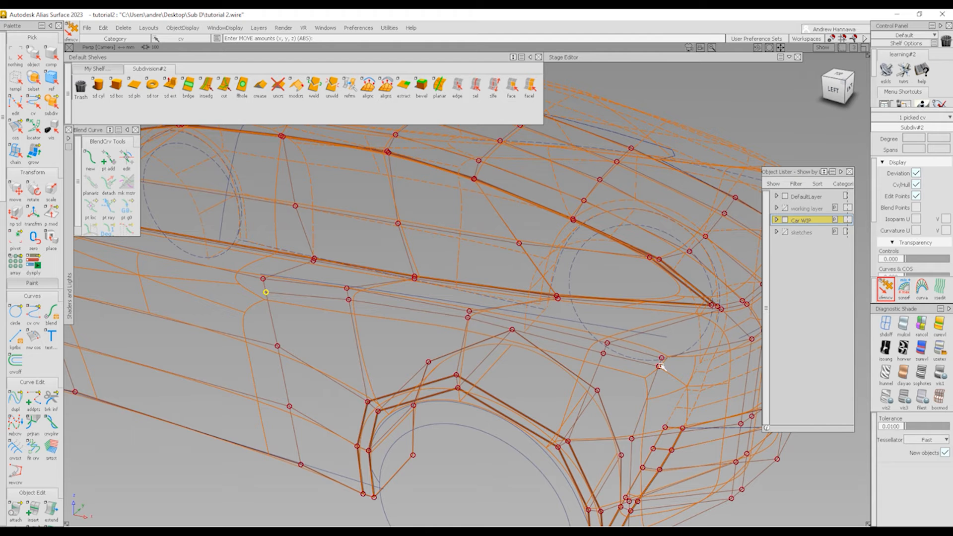
alt+shift+right_drag(546, 378, 551, 357)
ctrl+shift+drag(552, 357, 549, 342)
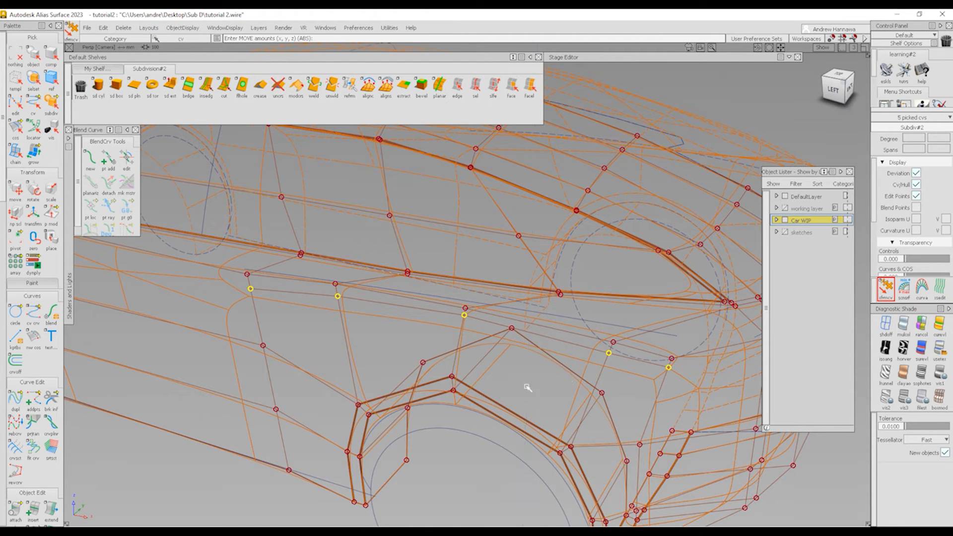
right_drag(526, 387, 527, 354)
alt+shift+drag(527, 353, 906, 302)
click(839, 77)
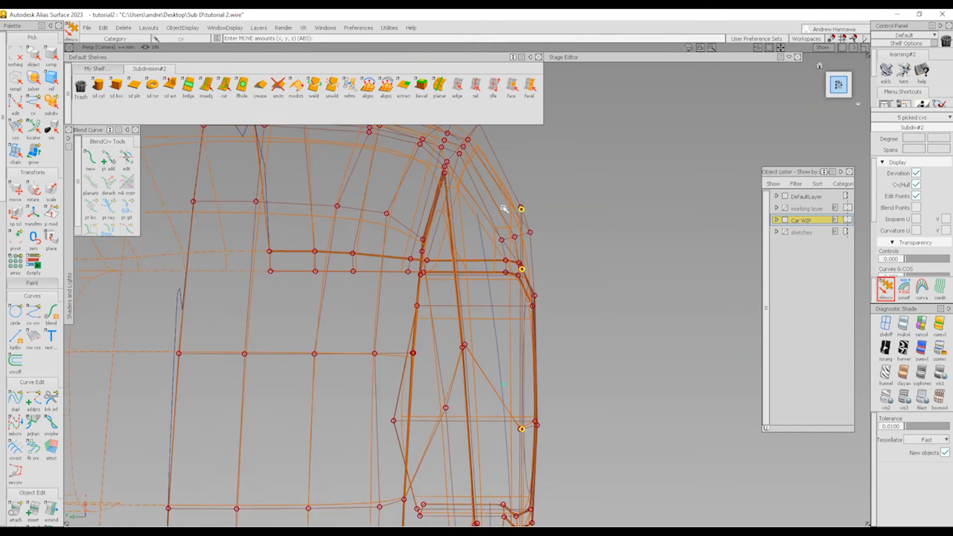
ctrl+shift+drag(524, 268, 471, 192)
Step: In the top view, pick the points around the side window's rear tip and move them inward
ctrl+shift+drag(410, 168, 443, 169)
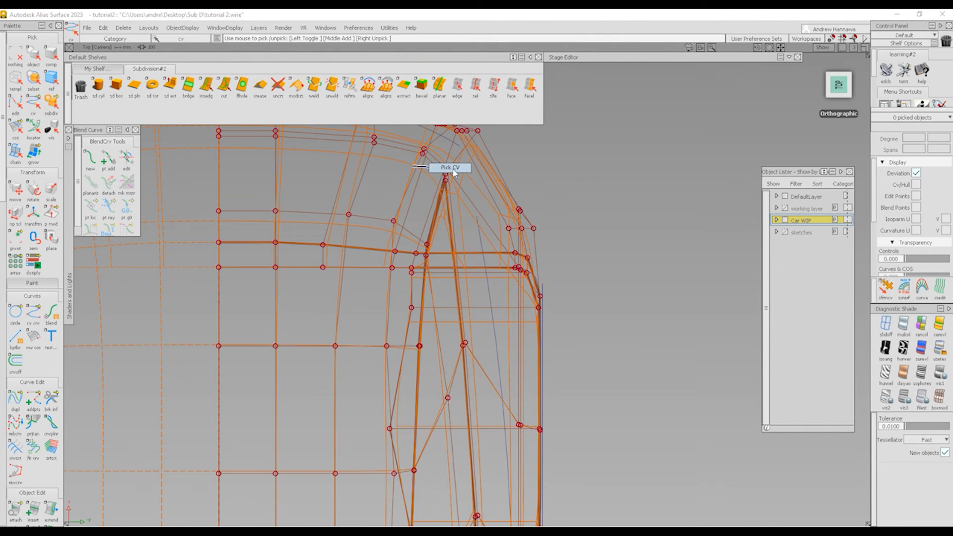
drag(411, 141, 459, 204)
ctrl+shift+middle_drag(521, 198, 532, 172)
Step: Move the two points on the side window's upper edge, just ahead of its rear tip, inward by about 31 mm
mouse_move(396, 309)
ctrl+shift+mouse_down()
mouse_move(392, 243)
mouse_move(426, 241)
mouse_move(431, 268)
ctrl+shift+mouse_up()
ctrl+shift+middle_drag(562, 208, 592, 209)
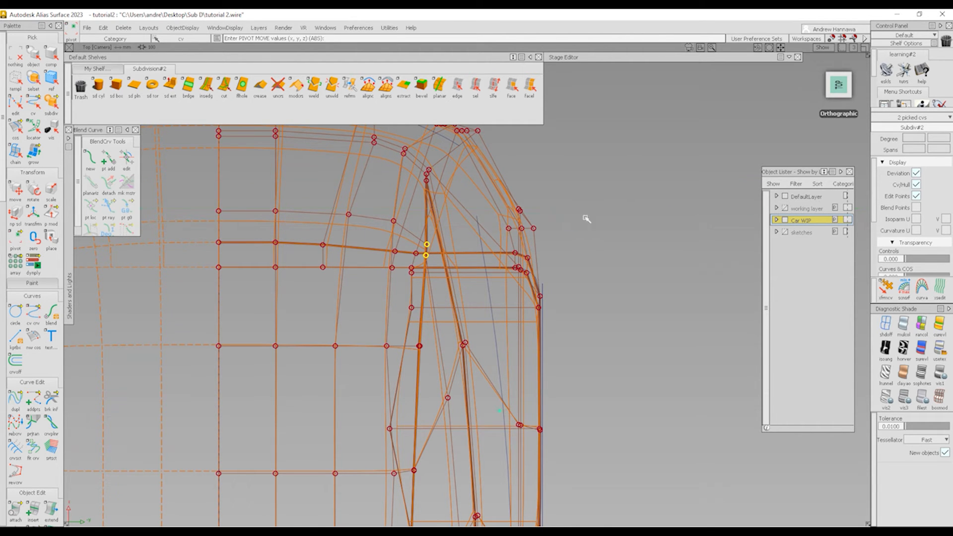
mouse_move(551, 254)
ctrl+shift+middle_down()
mouse_move(582, 213)
mouse_move(572, 230)
ctrl+shift+middle_up()
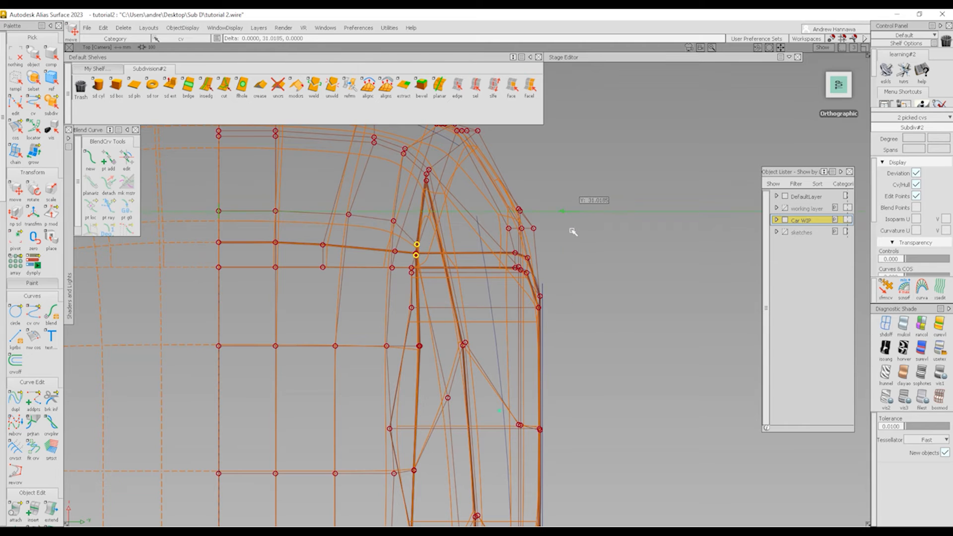
Step: In the top view, pick the next points ahead on the side window's upper edge, move them inward, and clear the selection
ctrl+shift+drag(412, 405, 373, 333)
drag(392, 333, 431, 365)
ctrl+shift+middle_drag(491, 378, 593, 271)
middle_drag(612, 276, 602, 292)
ctrl+shift+drag(394, 407, 406, 439)
ctrl+shift+middle_drag(410, 442, 434, 393)
middle_drag(426, 391, 417, 321)
ctrl+shift+drag(472, 419, 491, 205)
Step: Pick the two coinciding points on the outer edge of the body's rear corner and move them inward in the top view
alt+shift+middle_drag(491, 205, 430, 273)
alt+shift+drag(468, 403, 597, 404)
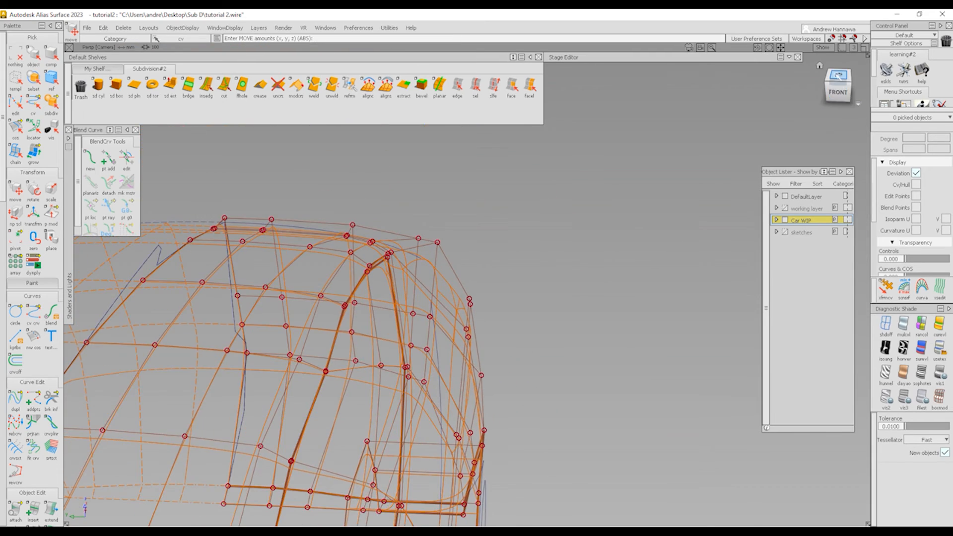
click(838, 75)
drag(462, 268, 470, 273)
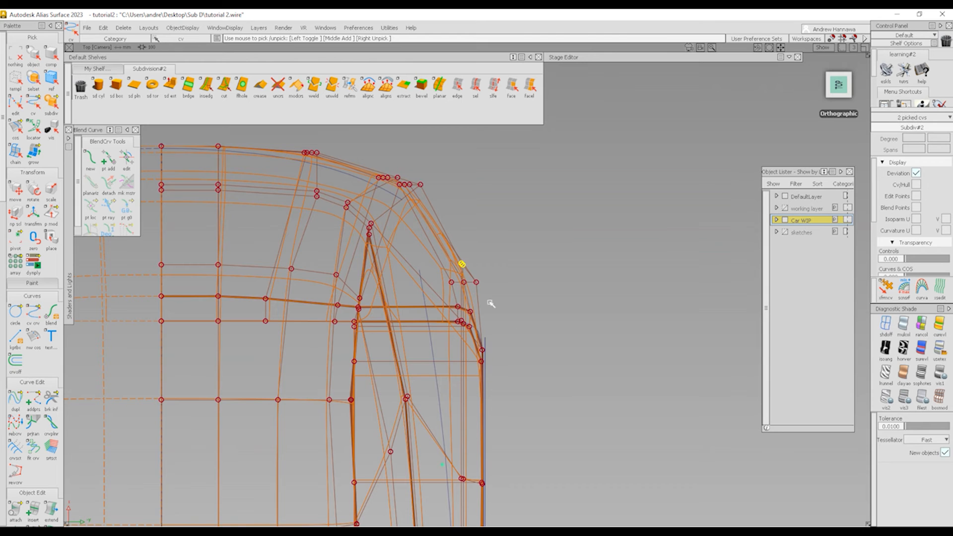
ctrl+shift+middle_drag(489, 300, 502, 261)
ctrl+shift+drag(421, 215, 395, 198)
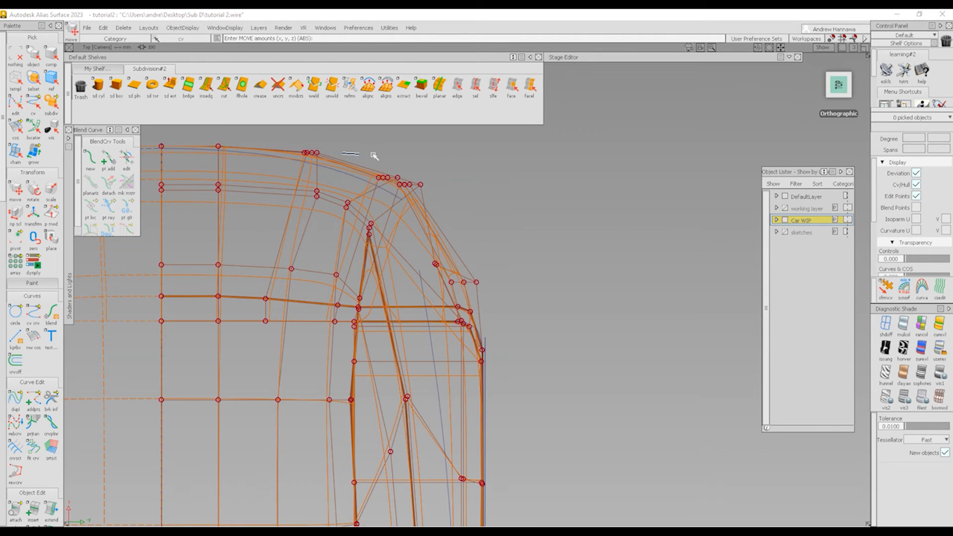
Step: Pick the two rows of points around the bend of the body's rear corner, move them inward, and clear the selection
drag(346, 159, 447, 197)
mouse_move(455, 234)
ctrl+shift+middle_down()
mouse_move(452, 197)
mouse_move(443, 198)
ctrl+shift+middle_up()
ctrl+shift+drag(434, 323, 431, 275)
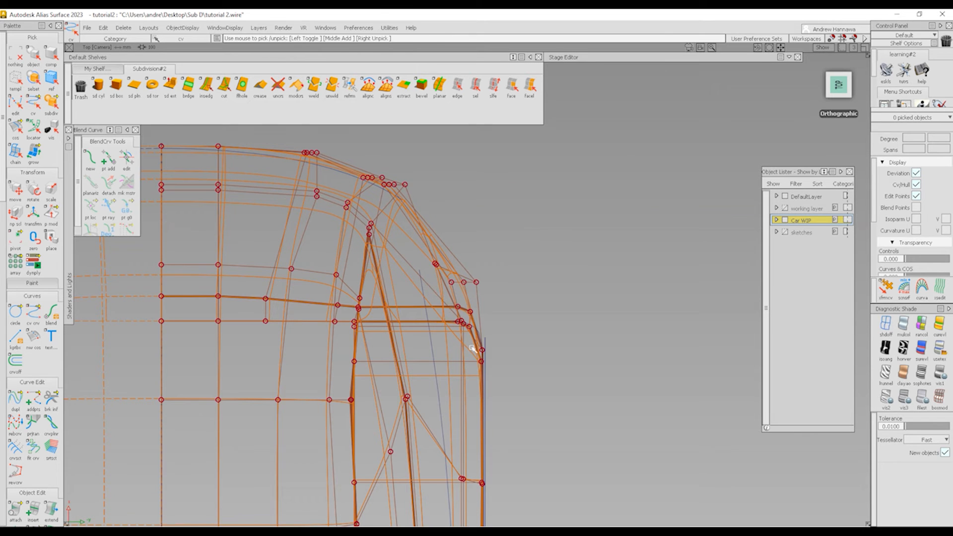
Step: Pick the two close-set points on the side of the rear corner in perspective and move them inward
alt+shift+drag(472, 347, 429, 304)
drag(482, 318, 512, 346)
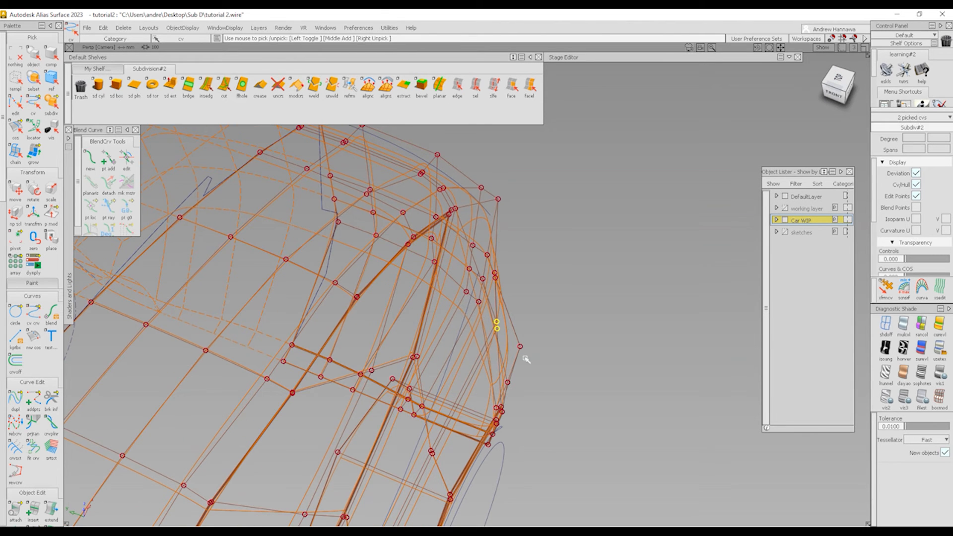
ctrl+shift+middle_drag(525, 358, 532, 328)
middle_drag(540, 326, 521, 321)
ctrl+shift+drag(496, 366, 499, 339)
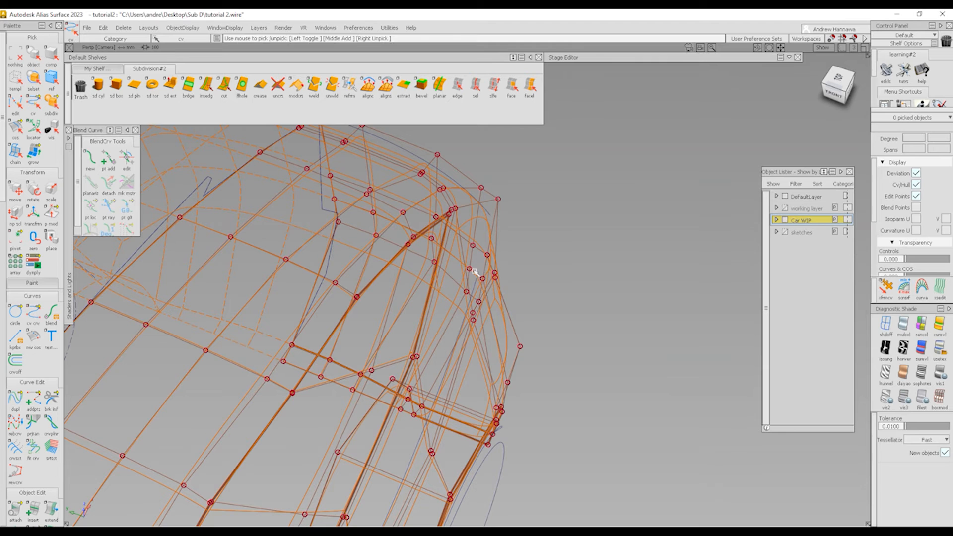
Step: Adjust the neighbouring points on the rear corner with Move and return to the top view
mouse_move(476, 270)
alt+shift+mouse_down()
mouse_move(529, 285)
mouse_move(467, 292)
mouse_move(487, 304)
alt+shift+mouse_up()
ctrl+shift+middle_drag(509, 330, 505, 291)
middle_drag(516, 290, 511, 289)
ctrl+shift+right_drag(455, 401, 462, 363)
mouse_move(523, 305)
alt+shift+mouse_down()
mouse_move(609, 253)
mouse_move(653, 259)
mouse_move(514, 265)
mouse_move(485, 205)
mouse_move(550, 434)
mouse_move(610, 368)
alt+shift+mouse_up()
click(838, 81)
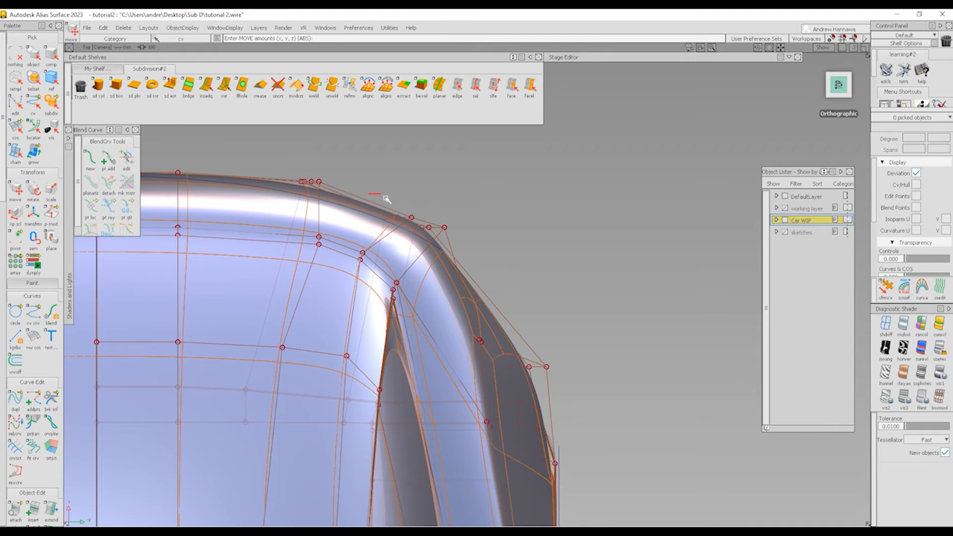
Step: Move the points on the rear edge at the bend of the tail inward and slightly rearward, and clear the selection
drag(417, 227, 418, 226)
middle_drag(494, 213, 459, 215)
right_drag(462, 228, 463, 222)
ctrl+shift+drag(426, 301, 425, 262)
Step: Pick the four points just outboard on the tail's rear corner and move them slightly forward and inward
drag(407, 220, 454, 249)
ctrl+shift+middle_drag(458, 263, 459, 232)
right_drag(461, 231, 462, 239)
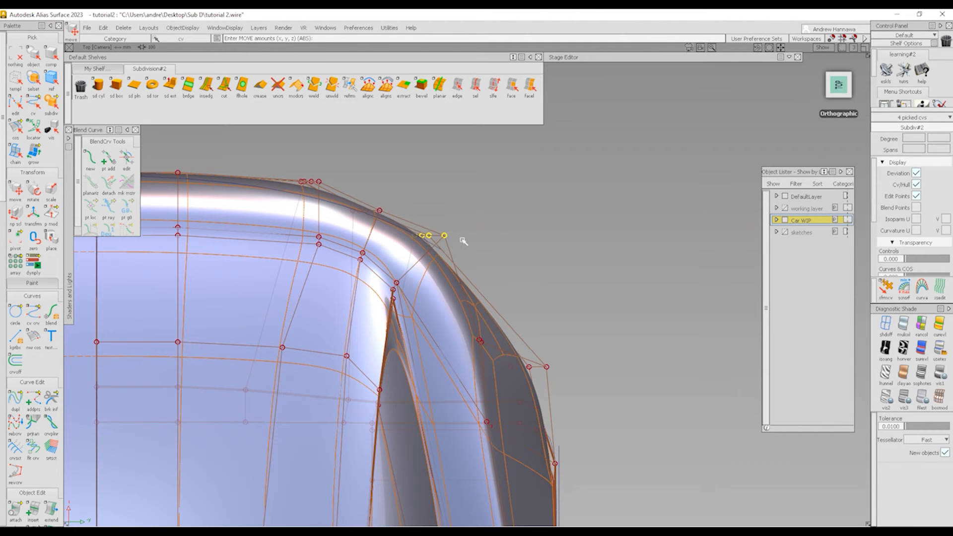
middle_drag(462, 239, 454, 239)
Step: Pick the four shoulder points between the rear corner and the rear wheel arch and move them slightly inward
ctrl+shift+drag(479, 386, 498, 341)
click(479, 341)
ctrl+shift+middle_drag(490, 359, 513, 302)
alt+shift+right_drag(542, 281, 500, 337)
alt+shift+middle_drag(500, 338, 459, 234)
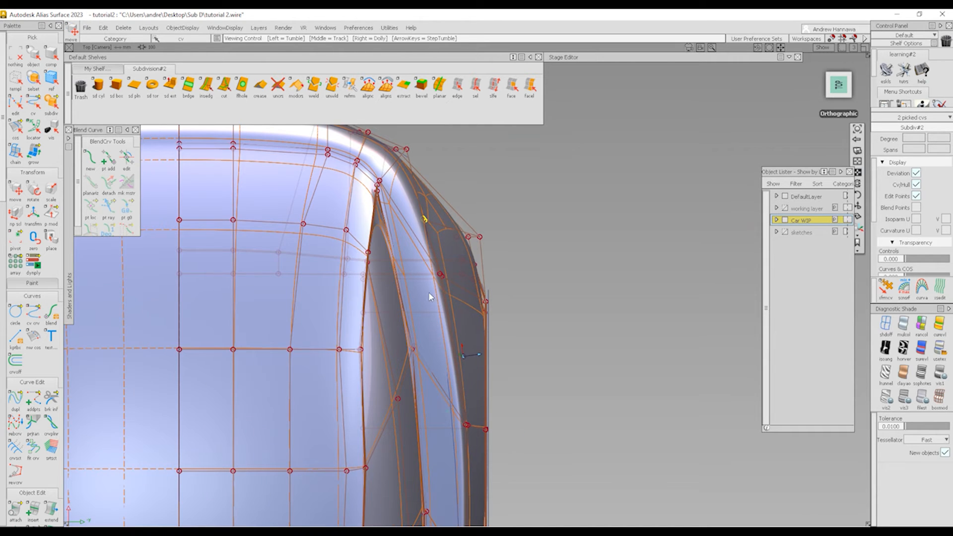
ctrl+shift+drag(428, 293, 425, 267)
ctrl+shift+middle_drag(528, 311, 531, 284)
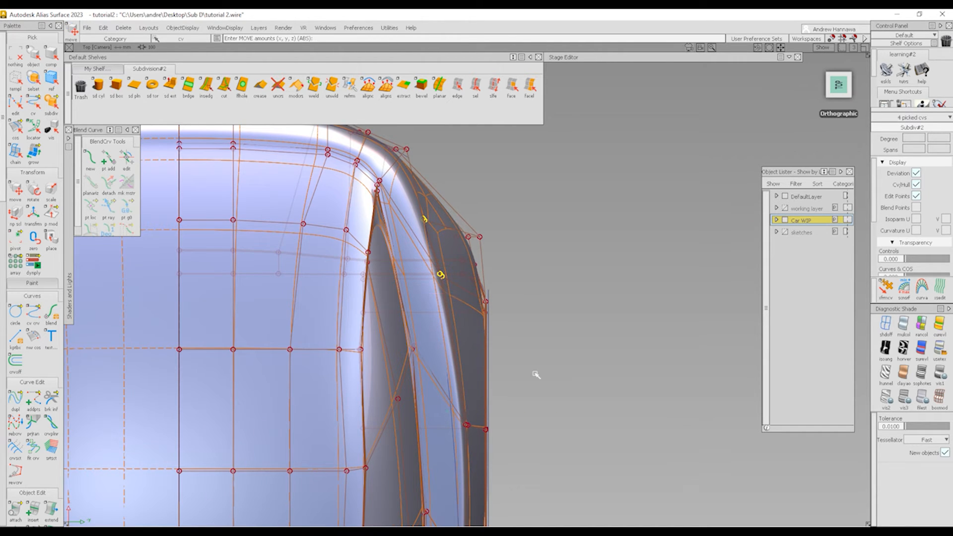
middle_drag(536, 374, 530, 372)
Step: Turn off the diagnostic shading, pick the two shoulder points above the rear wheel arch, and move them inward
alt+shift+middle_drag(501, 470, 556, 376)
alt+shift+right_drag(556, 376, 569, 384)
click(891, 326)
ctrl+shift+drag(612, 324, 630, 369)
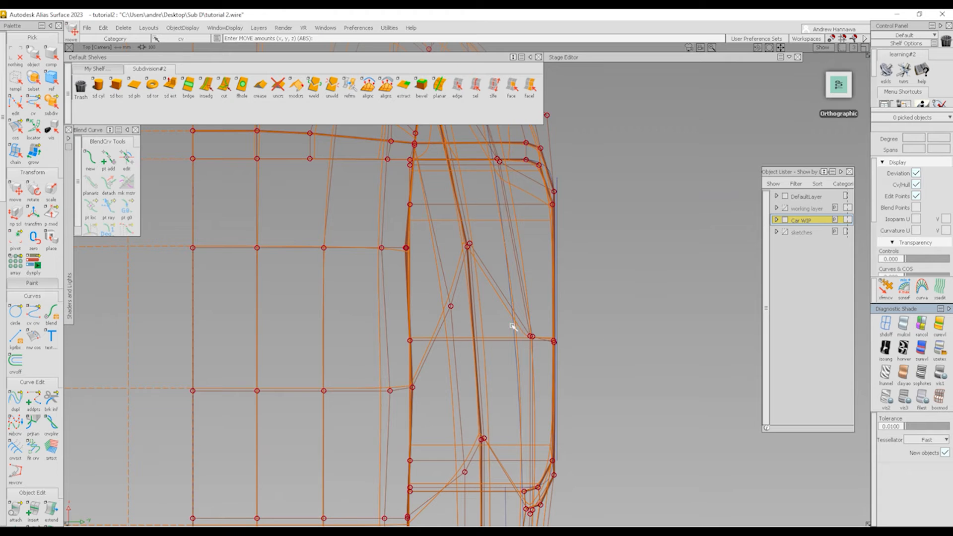
drag(520, 326, 539, 355)
ctrl+shift+middle_drag(587, 373, 590, 349)
middle_drag(605, 338, 591, 350)
Step: Pick the two shoulder points just ahead of the rear wheel arch, adjust them with Move in the top view, and clear the selection
alt+shift+right_drag(583, 364, 559, 376)
alt+shift+middle_drag(516, 447, 515, 316)
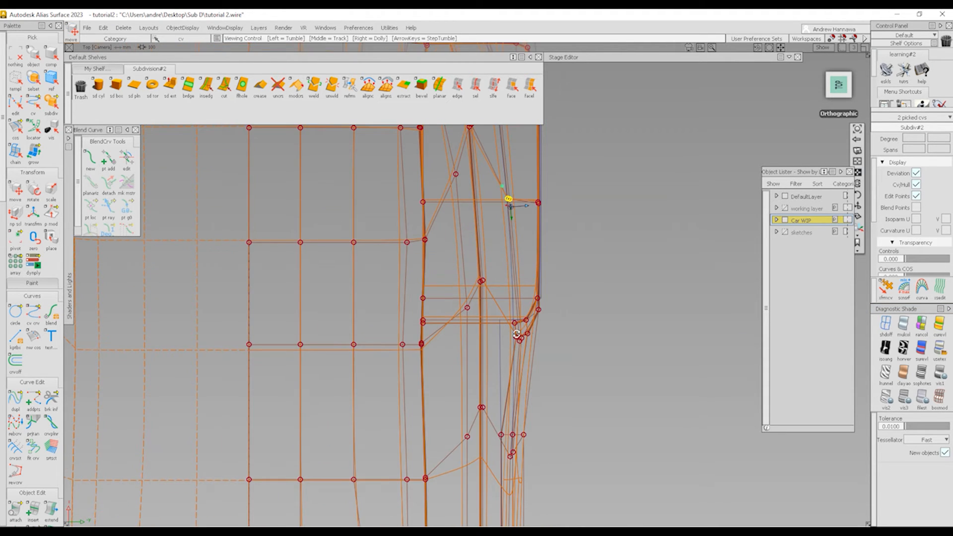
alt+shift+right_drag(516, 334, 571, 338)
click(939, 397)
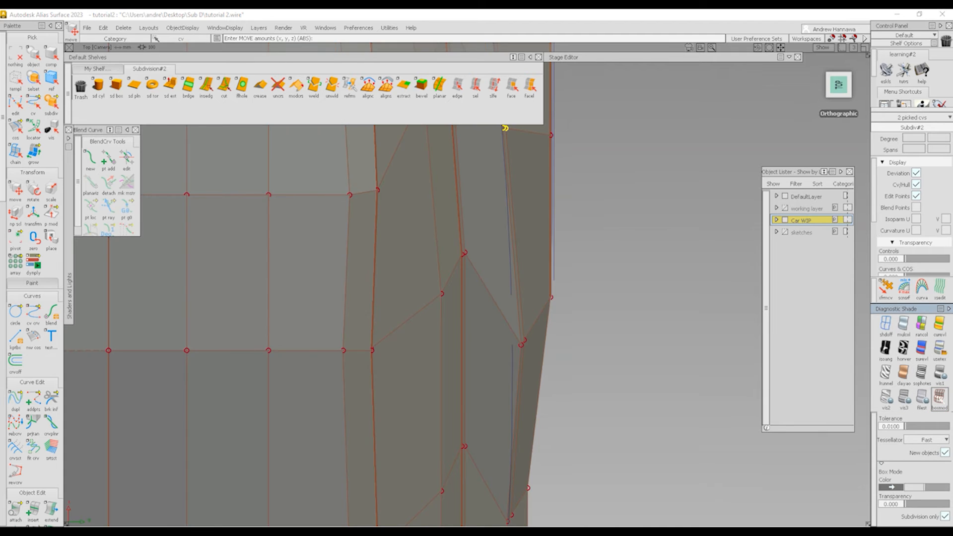
click(885, 323)
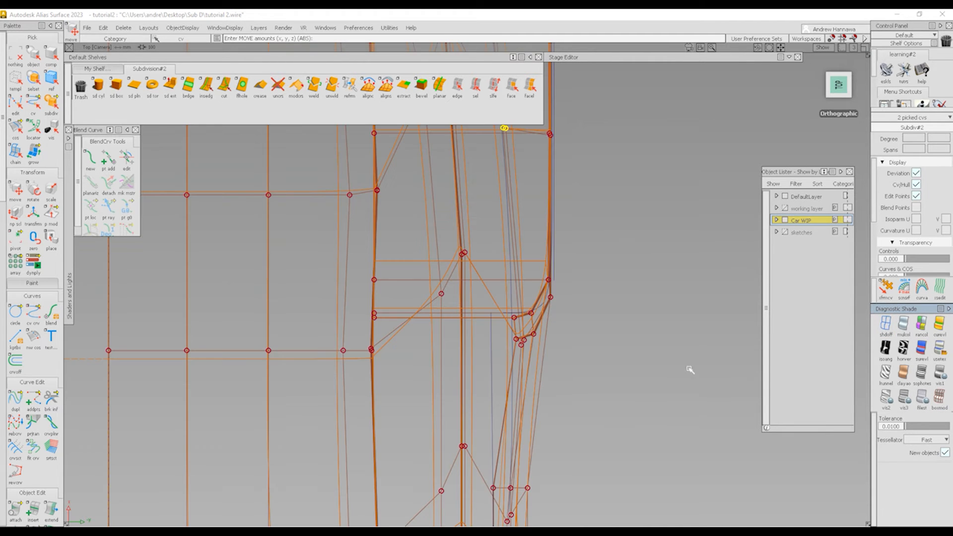
mouse_move(529, 367)
ctrl+shift+mouse_down()
mouse_move(472, 293)
mouse_move(506, 321)
mouse_move(589, 344)
ctrl+shift+mouse_up()
drag(835, 87, 855, 102)
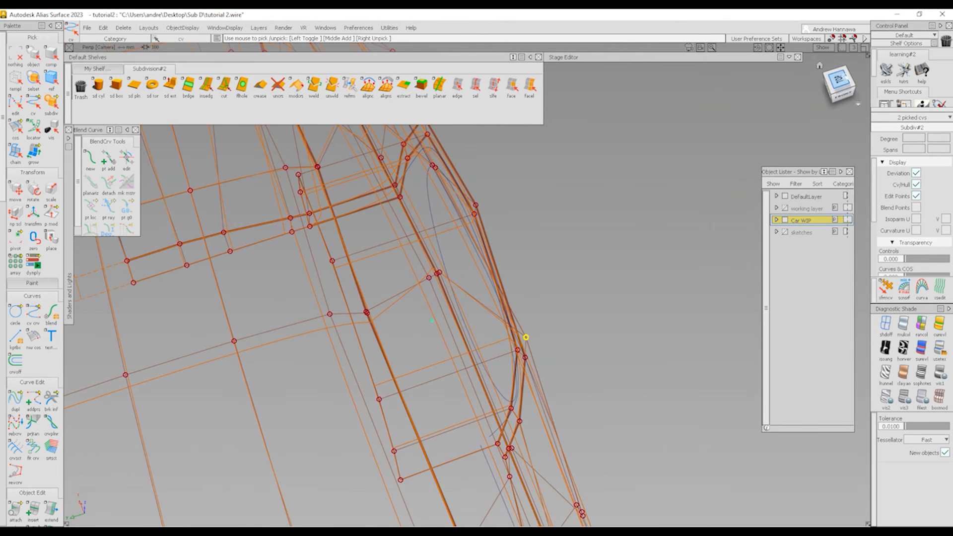
click(844, 79)
mouse_move(619, 370)
ctrl+shift+middle_down()
mouse_move(622, 333)
mouse_move(613, 353)
ctrl+shift+middle_up()
alt+shift+right_drag(613, 353, 562, 385)
alt+shift+middle_drag(561, 385, 554, 293)
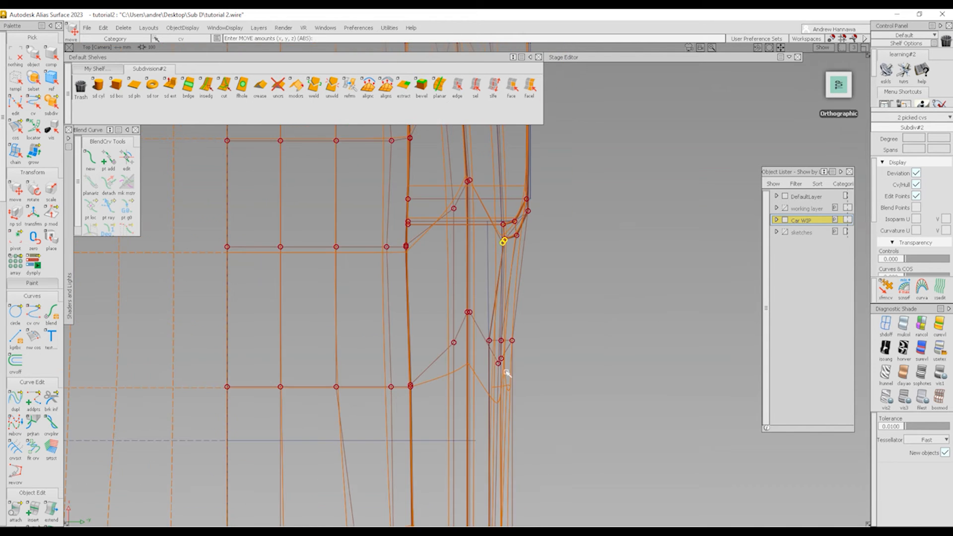
alt+shift+drag(575, 395, 409, 275)
ctrl+shift+drag(557, 417, 526, 382)
Step: Examine the shaded body side, side window and rear fender from several angles, with and without the wireframe
mouse_move(503, 351)
ctrl+shift+right_down()
mouse_move(570, 286)
mouse_move(600, 330)
ctrl+shift+right_up()
mouse_move(600, 330)
alt+shift+mouse_down()
mouse_move(496, 337)
mouse_move(489, 309)
mouse_move(377, 304)
mouse_move(474, 309)
alt+shift+mouse_up()
alt+shift+click(680, 344)
alt+shift+right_drag(679, 343, 846, 53)
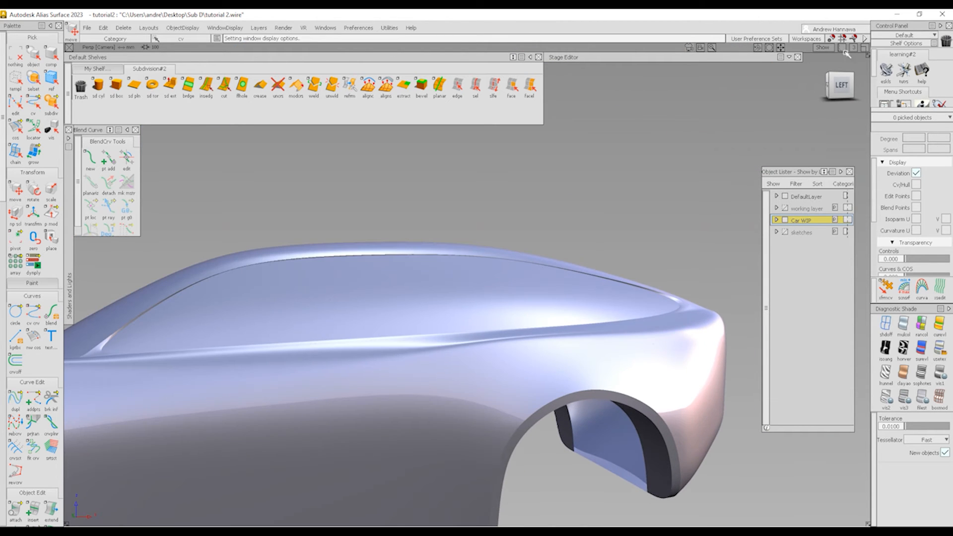
click(846, 99)
key(2)
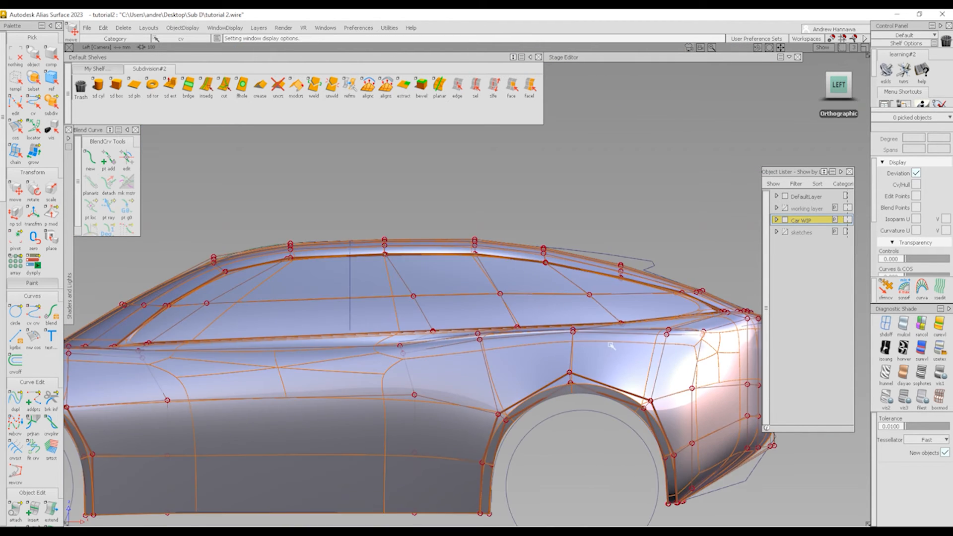
alt+shift+drag(696, 349, 777, 391)
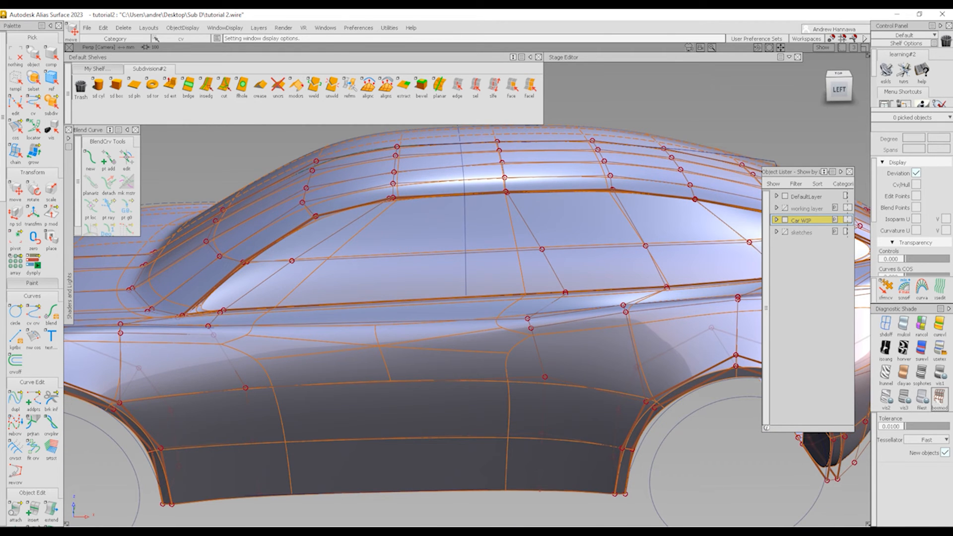
alt+shift+drag(570, 347, 620, 357)
key(alt+t)
alt+shift+right_drag(620, 357, 453, 383)
alt+shift+drag(453, 383, 416, 366)
key(alt+t)
alt+shift+right_drag(440, 401, 443, 374)
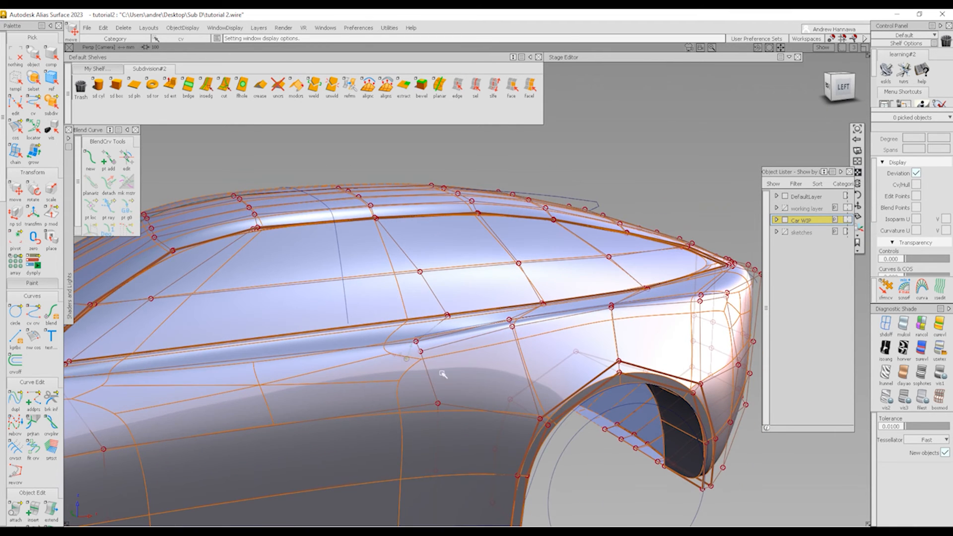
alt+shift+drag(472, 404, 486, 402)
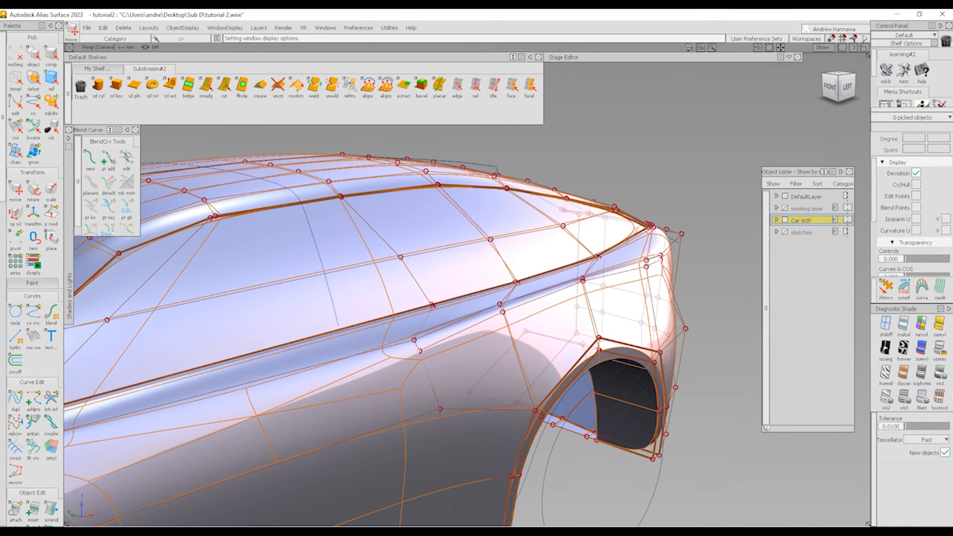
Step: Display the body in box mode and examine the control cage along the side window, shoulder line and rear fender
key(1)
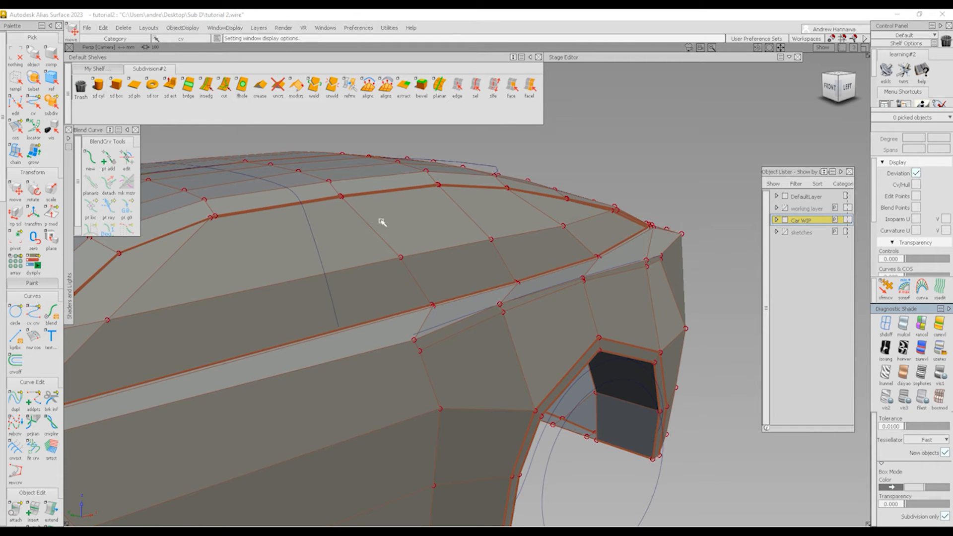
alt+shift+drag(500, 346, 472, 301)
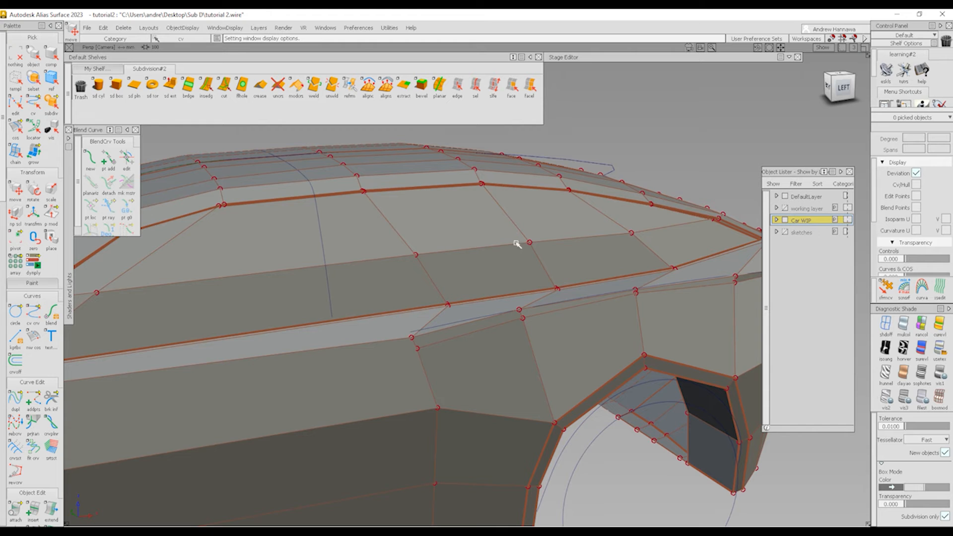
alt+shift+drag(448, 340, 496, 252)
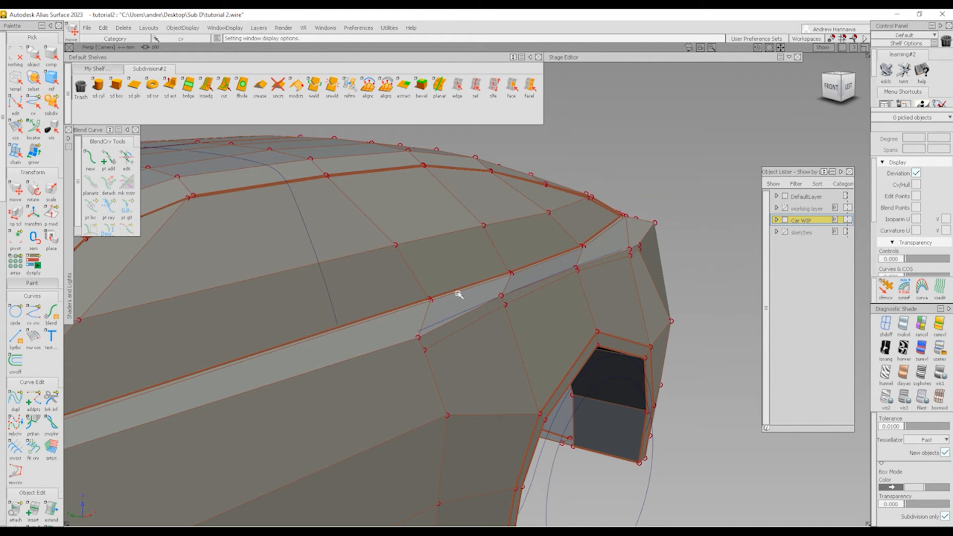
mouse_move(421, 347)
alt+shift+mouse_down()
mouse_move(398, 371)
mouse_move(446, 367)
mouse_move(462, 358)
mouse_move(409, 351)
mouse_move(578, 287)
mouse_move(534, 317)
alt+shift+mouse_up()
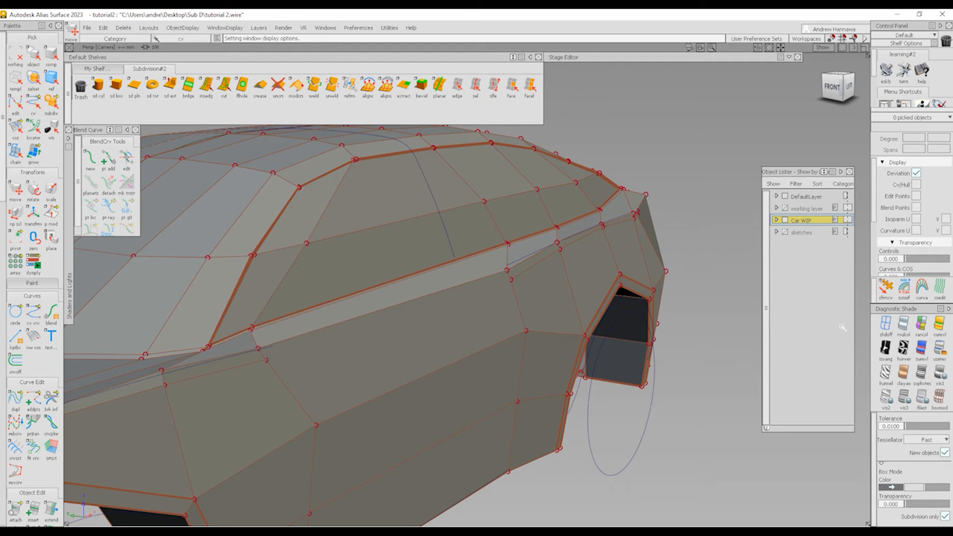
Step: Apply the Shade-Sky diagnostic shading and examine the highlight flow along the shoulder and door
click(939, 347)
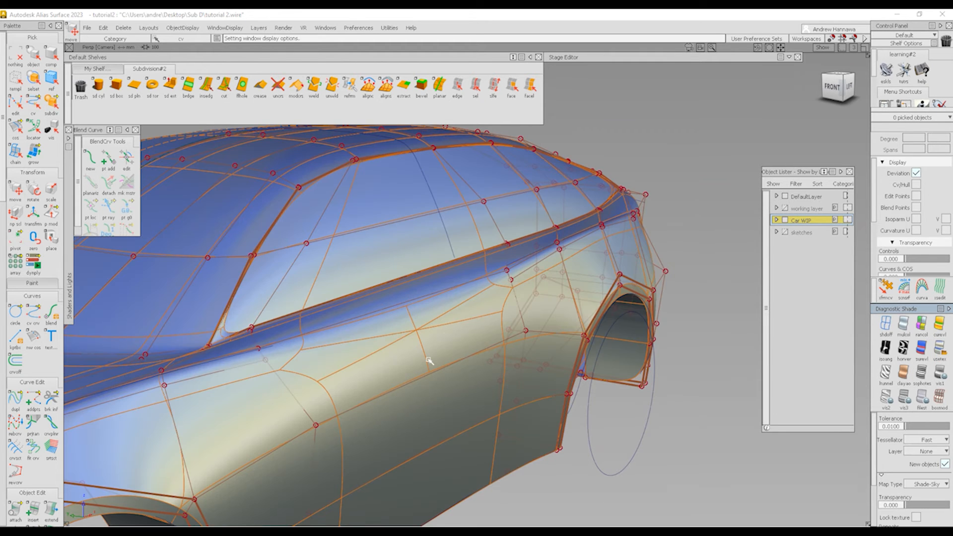
alt+shift+click(452, 325)
alt+shift+right_drag(452, 325, 466, 331)
mouse_move(466, 331)
alt+shift+mouse_down()
mouse_move(457, 361)
mouse_move(414, 353)
alt+shift+mouse_up()
alt+shift+right_drag(415, 353, 379, 361)
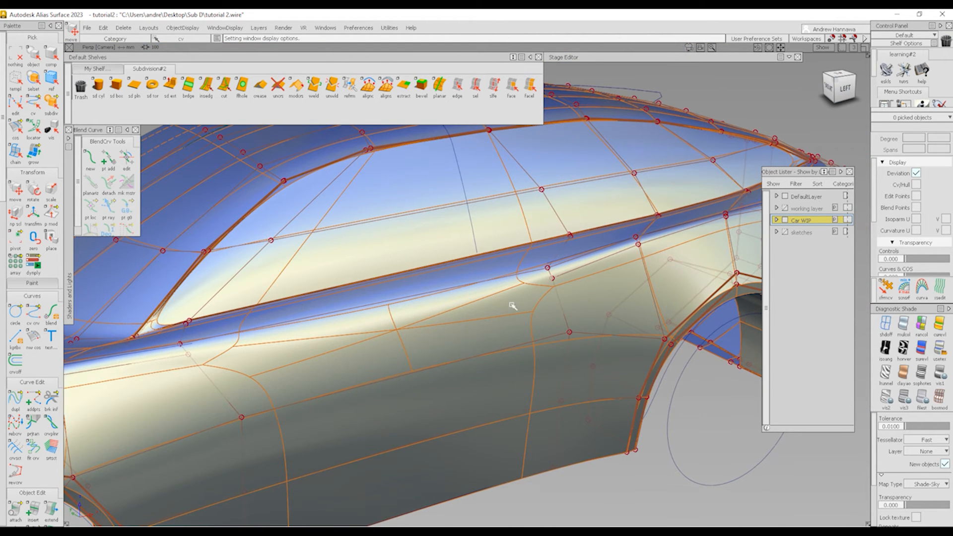
alt+shift+drag(512, 305, 428, 329)
Step: Pick the lower door face to inspect its extent against the highlight above it, and clear the pick
ctrl+shift+drag(475, 359, 455, 387)
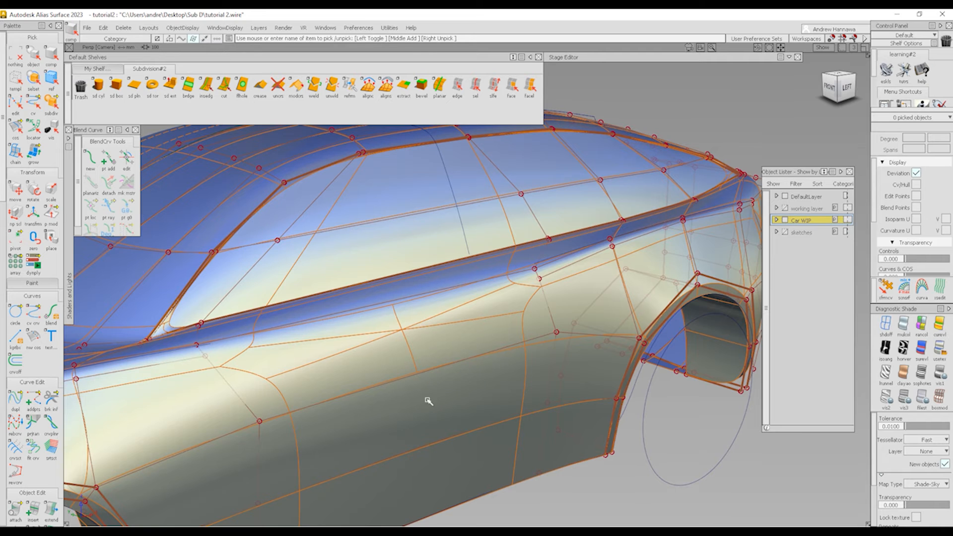
alt+shift+right_drag(496, 376, 454, 389)
ctrl+shift+drag(436, 374, 435, 402)
click(419, 394)
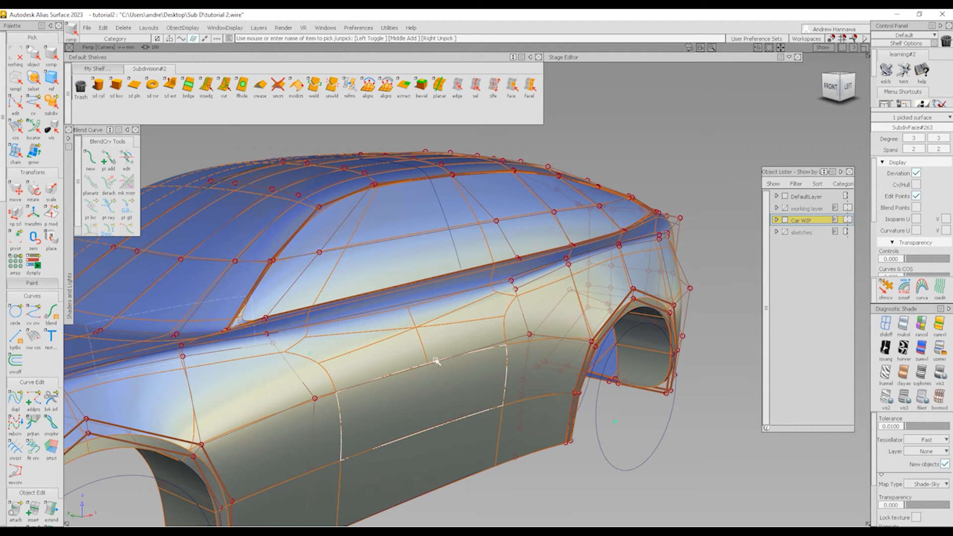
alt+shift+right_drag(445, 372, 504, 311)
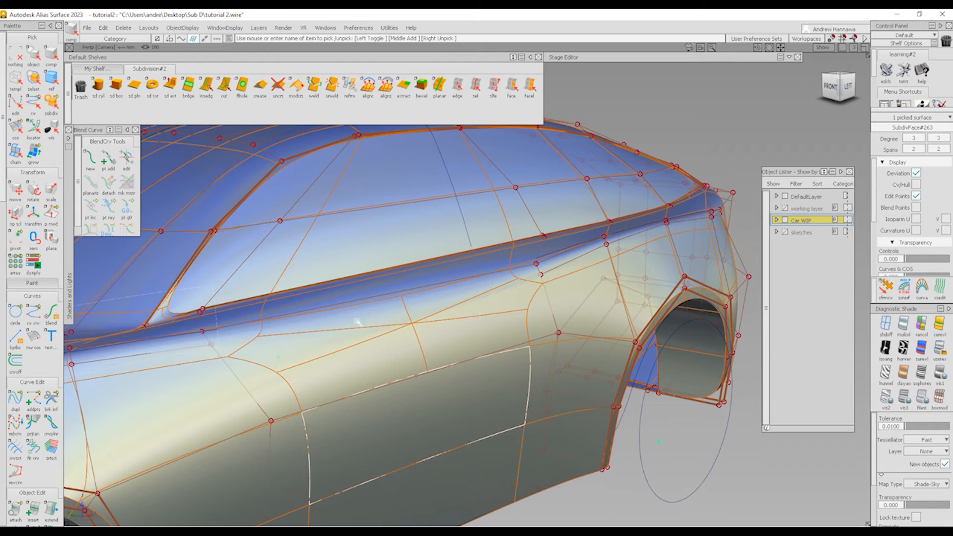
ctrl+shift+drag(357, 322, 428, 318)
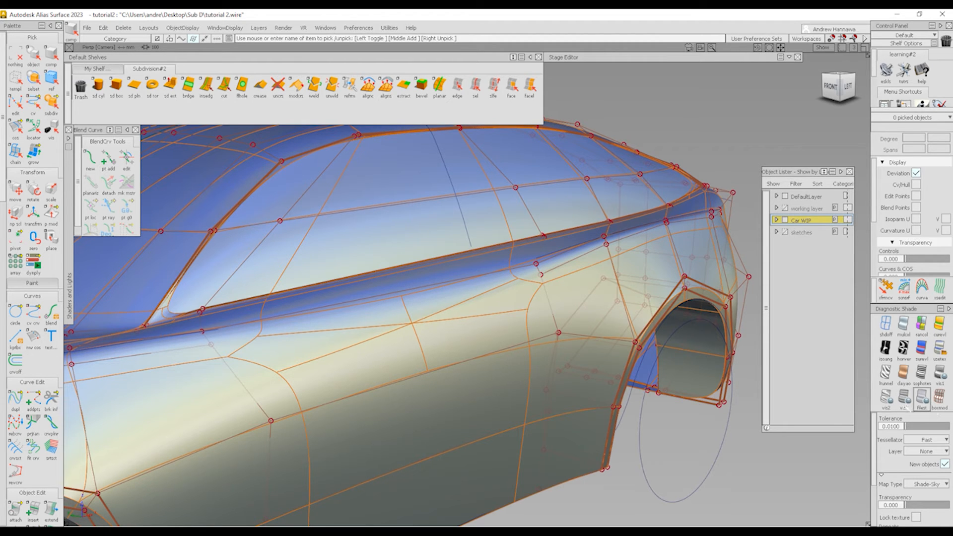
Step: Cut a new edge along the upper door just below the shoulder line, from the front door vertex to the rear one
mouse_move(456, 361)
alt+shift+mouse_down()
mouse_move(404, 334)
mouse_move(425, 334)
alt+shift+mouse_up()
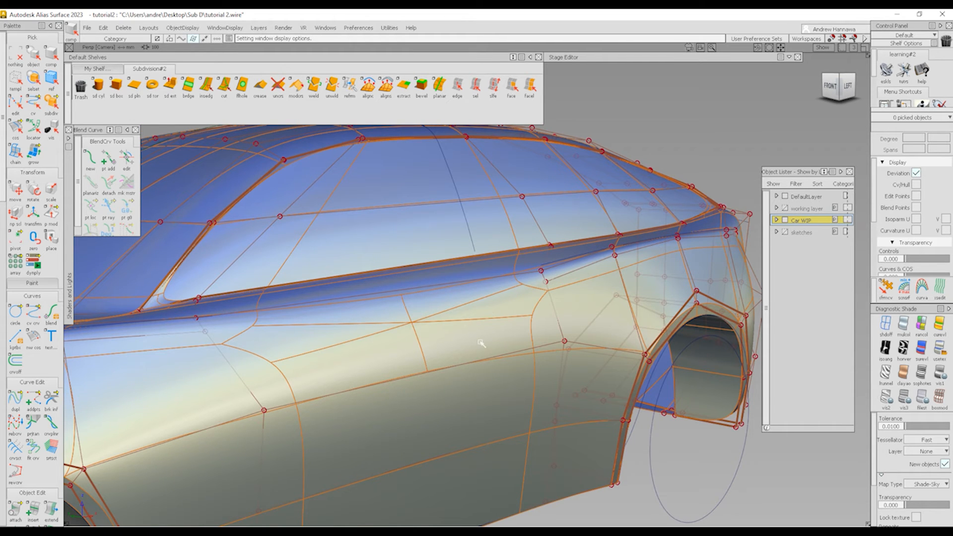
mouse_move(453, 355)
alt+shift+mouse_down()
mouse_move(79, 356)
mouse_move(442, 389)
alt+shift+mouse_up()
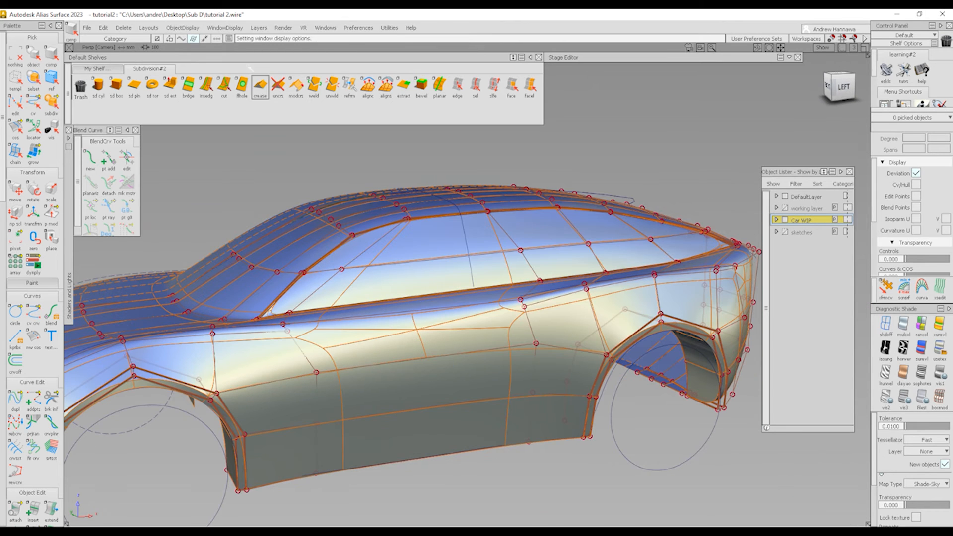
click(222, 87)
click(288, 330)
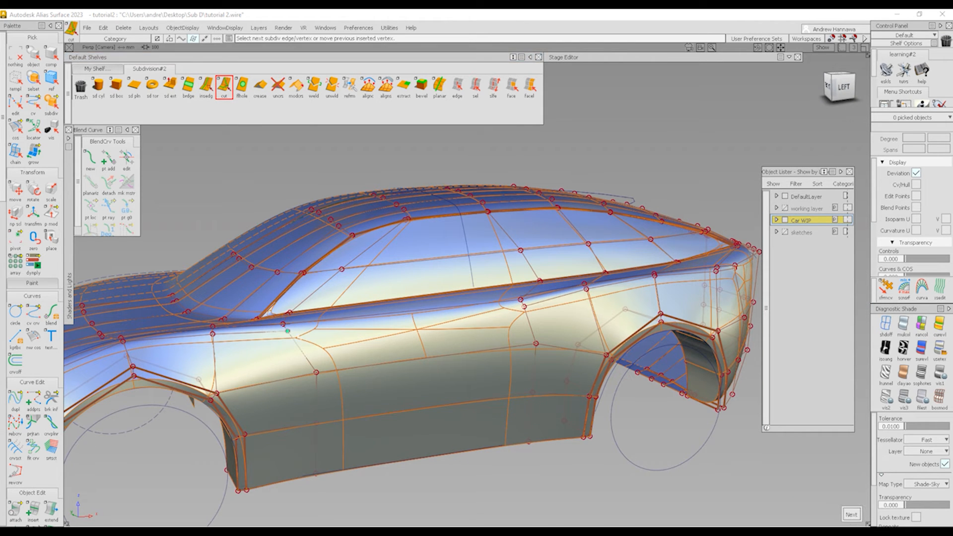
click(524, 306)
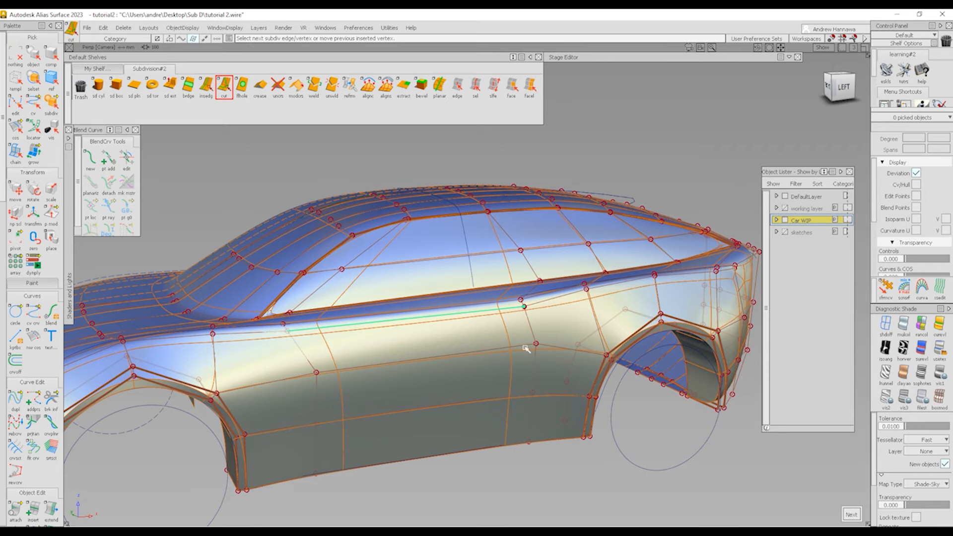
Step: Examine the shaded body side without the wireframe and compare it with the reference images by temporarily showing the sketches layer
alt+shift+drag(545, 404, 408, 364)
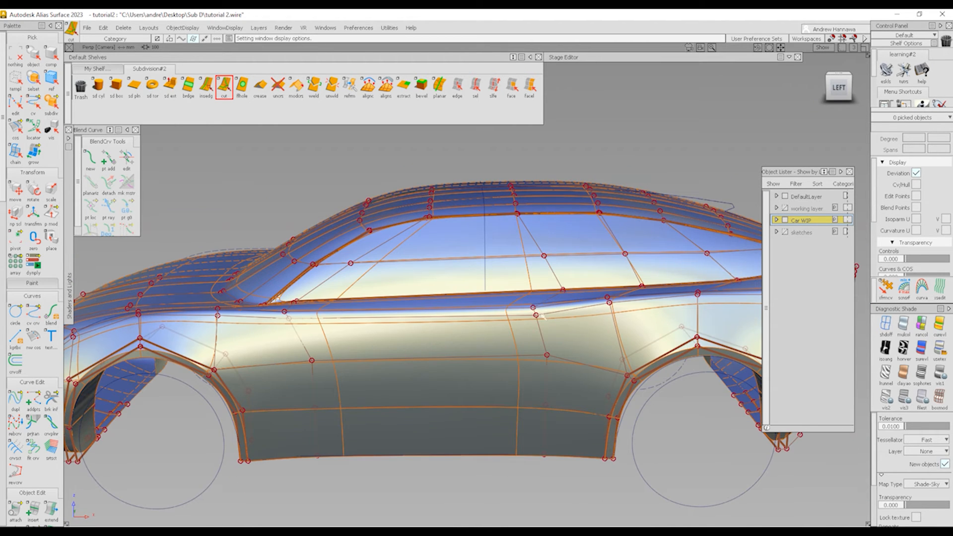
key(alt+t)
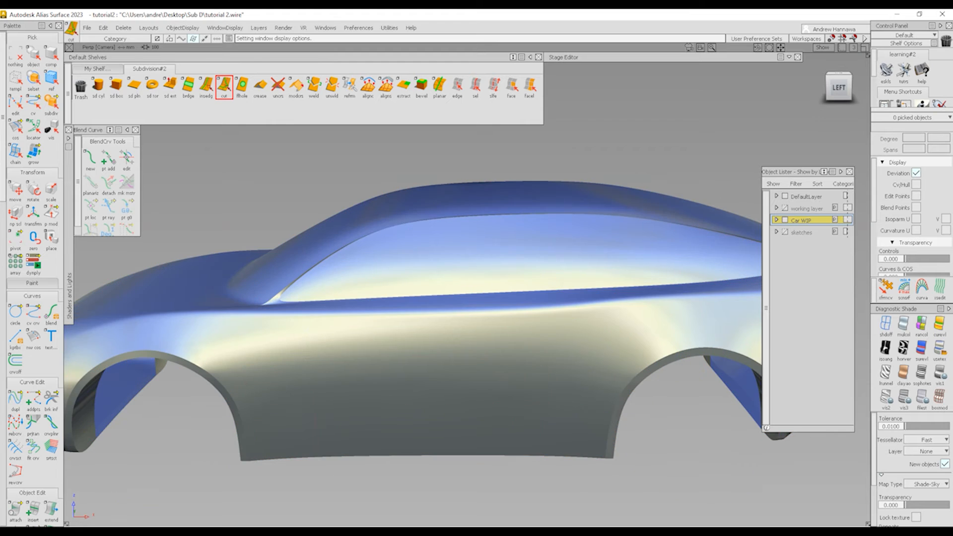
click(785, 232)
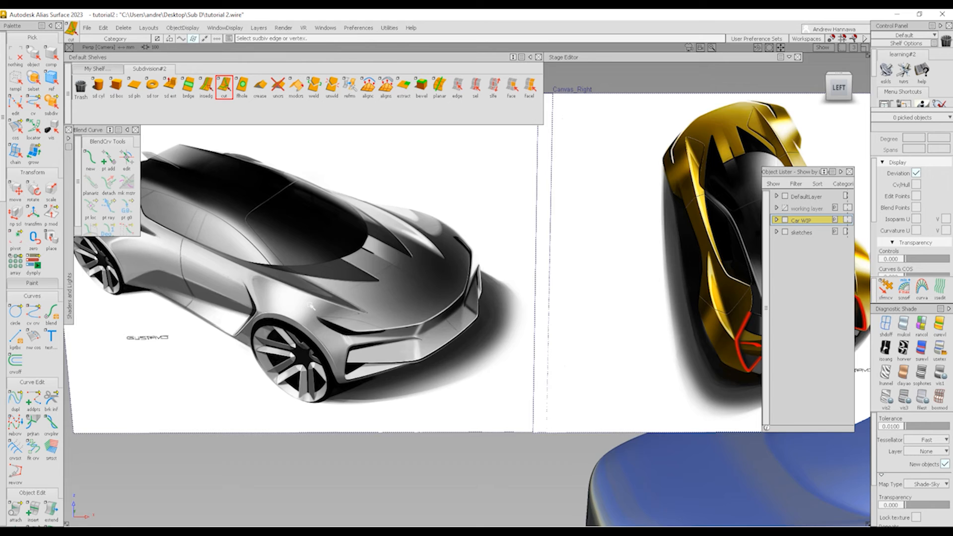
mouse_move(691, 502)
alt+shift+middle_down()
mouse_move(479, 332)
mouse_move(398, 335)
alt+shift+middle_up()
click(785, 232)
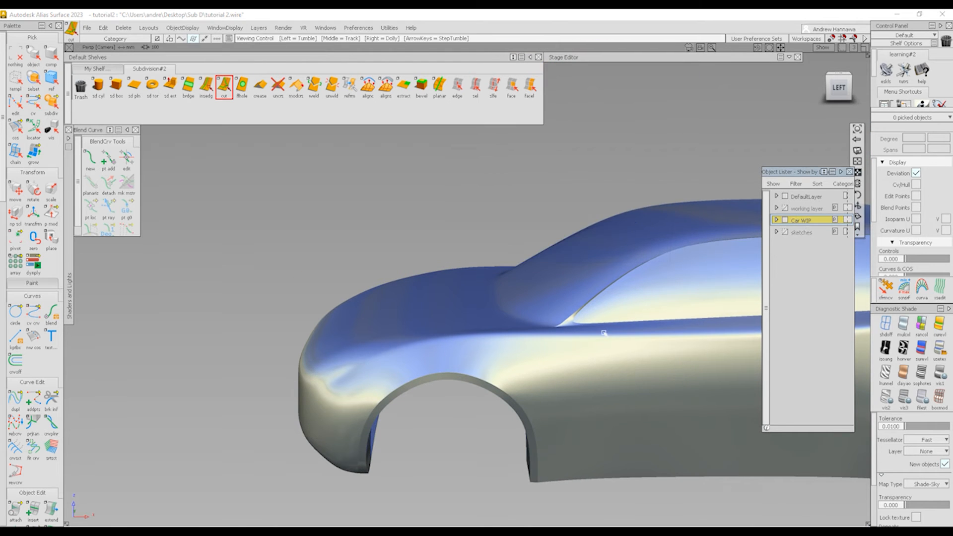
Step: Examine the highlight flow around the new door edge and shoulder from the side and front three-quarter views with the wireframe displayed
alt+shift+middle_drag(602, 332, 550, 340)
ctrl+shift+right_drag(571, 484, 479, 440)
alt+shift+right_drag(313, 390, 336, 401)
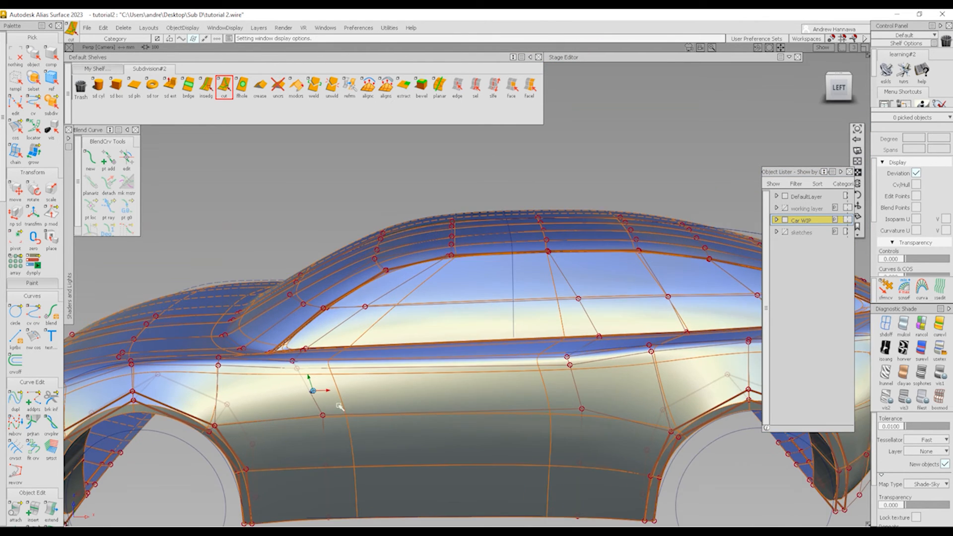
alt+shift+drag(336, 401, 347, 399)
alt+shift+right_drag(318, 391, 360, 389)
alt+shift+drag(360, 390, 370, 384)
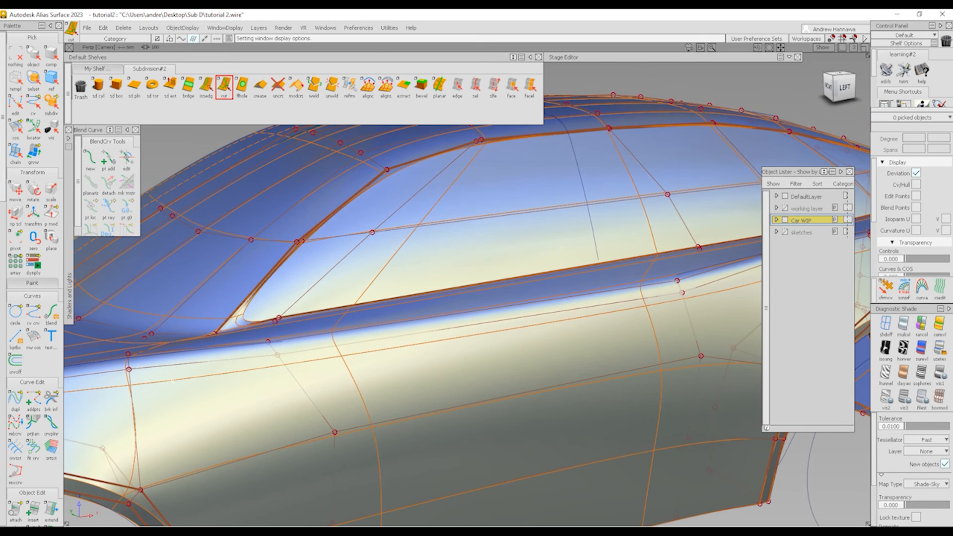
alt+shift+right_drag(379, 381, 311, 387)
alt+shift+middle_drag(311, 387, 368, 373)
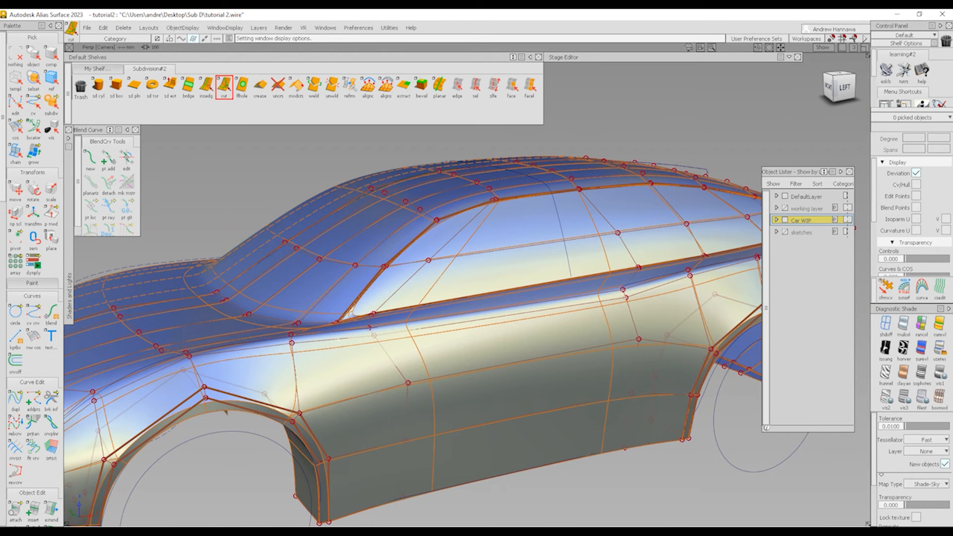
Step: Display the body in box mode and slide the new edge's front control point down along the hull towards the lower door
click(885, 288)
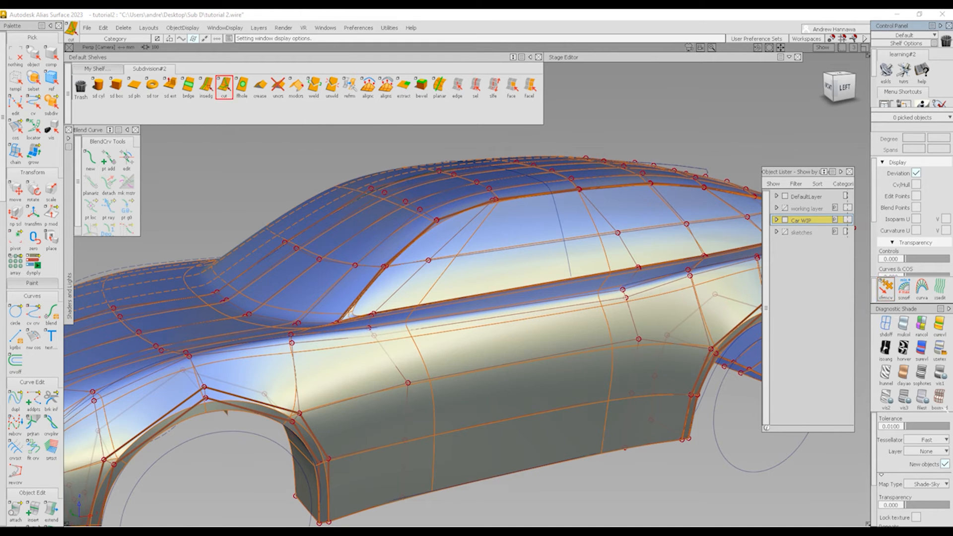
click(942, 405)
click(377, 336)
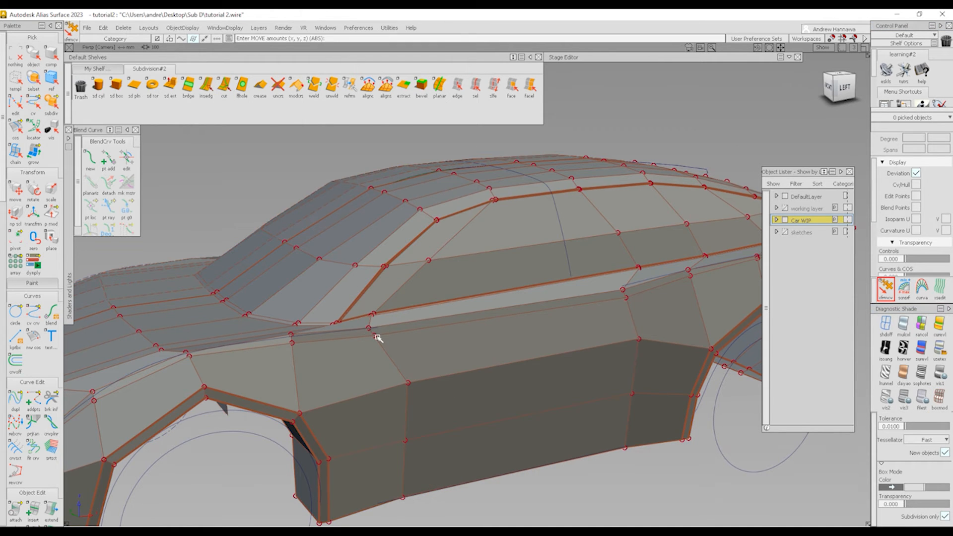
click(375, 338)
key(alt+shift)
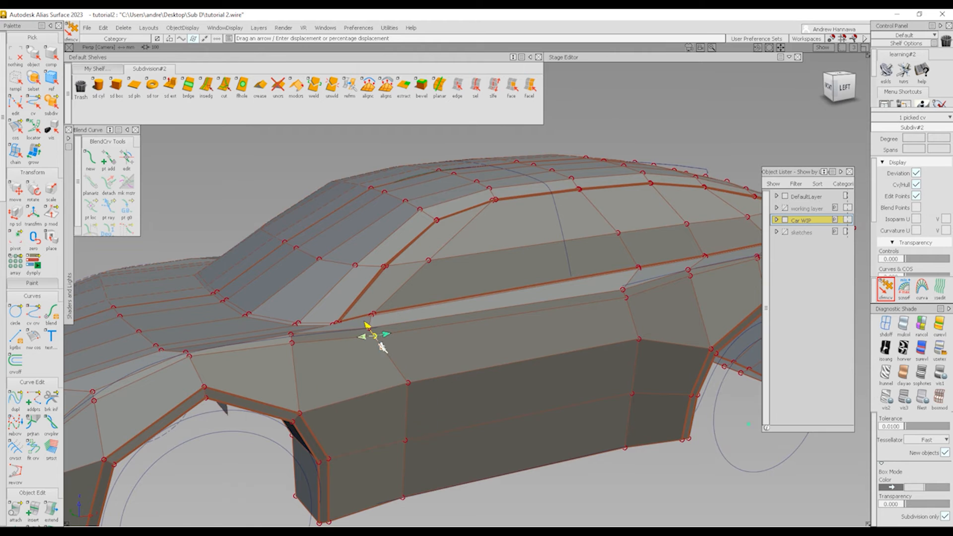
drag(382, 346, 498, 449)
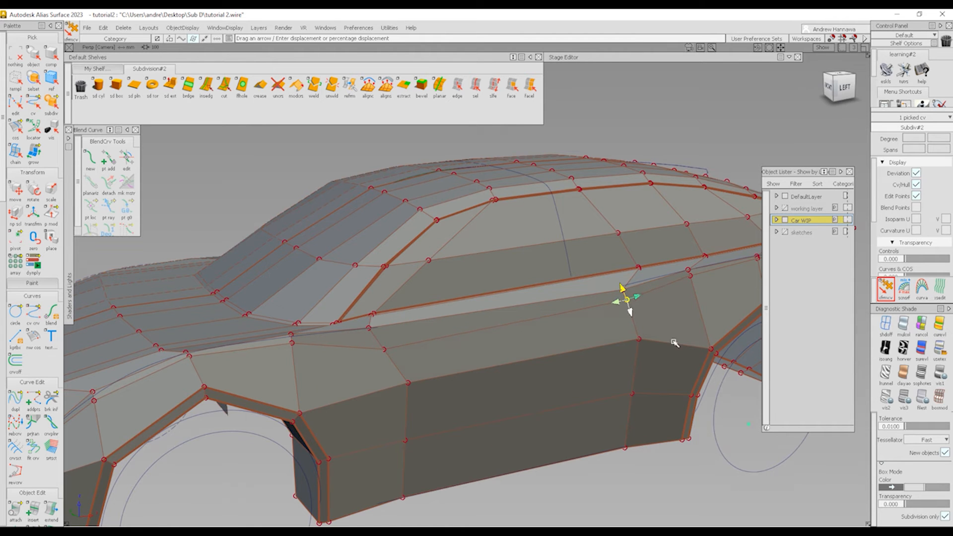
Step: Pick the shoulder control point beneath the side window's front lower corner for repositioning
alt+shift+right_drag(441, 436, 328, 273)
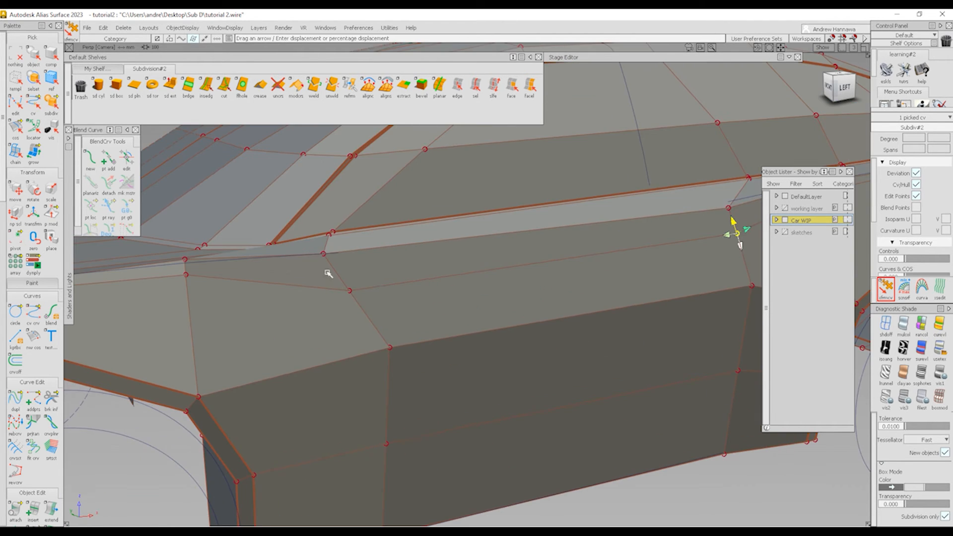
alt+shift+drag(306, 256, 313, 285)
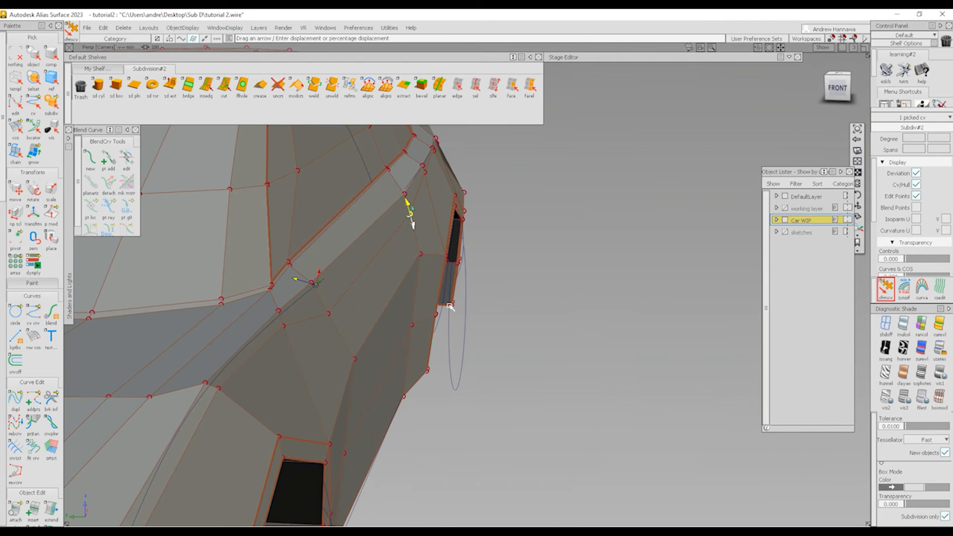
click(312, 282)
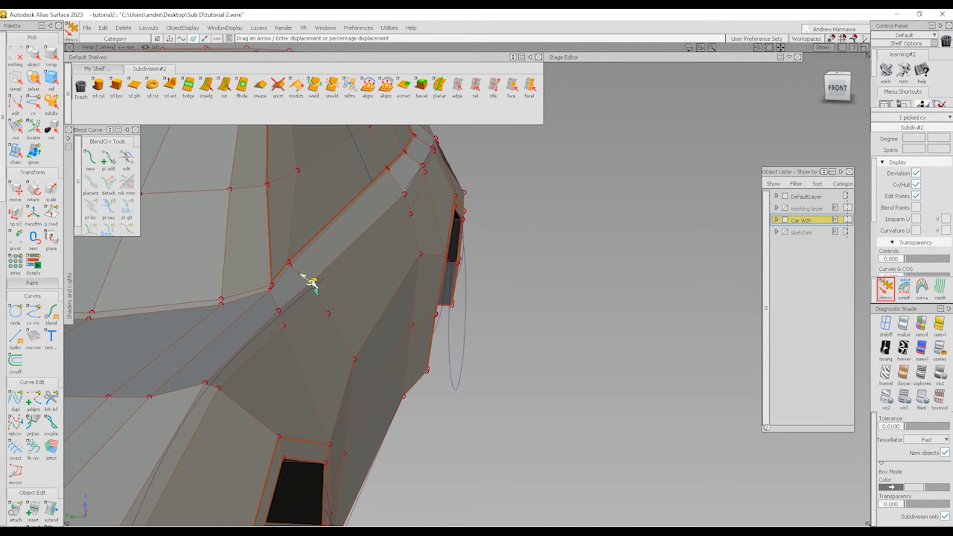
Step: Adjust the body-side vertices just below the side window's lower edge, then clear the selection
shift+click(403, 195)
key(ctrl+shift)
click(426, 177)
right_drag(491, 193, 463, 198)
ctrl+shift+drag(333, 312, 333, 361)
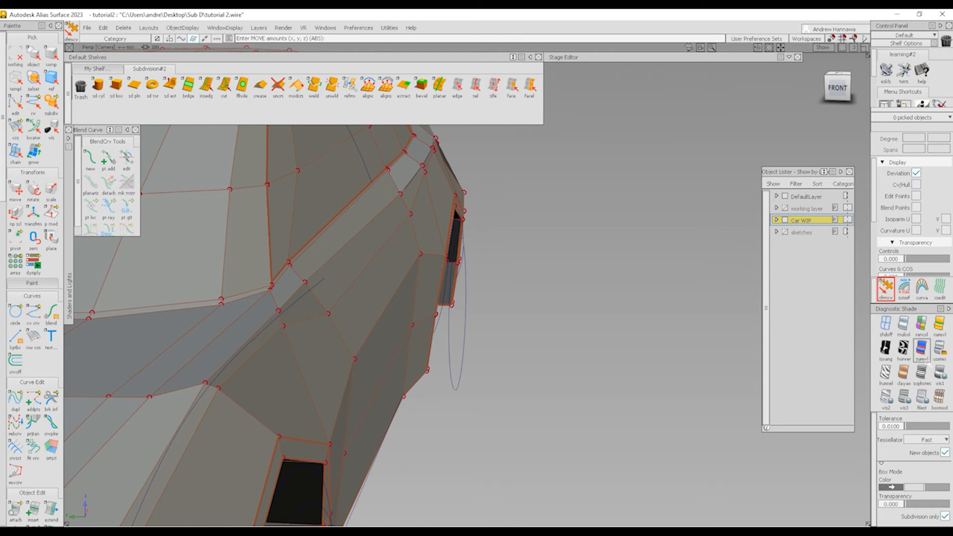
Step: Apply the sky-map diagnostic shade and examine the smoothed car body's side and front reflections
click(939, 349)
ctrl+shift+right_drag(566, 353, 478, 272)
alt+shift+drag(437, 287, 300, 308)
alt+shift+right_drag(299, 307, 363, 347)
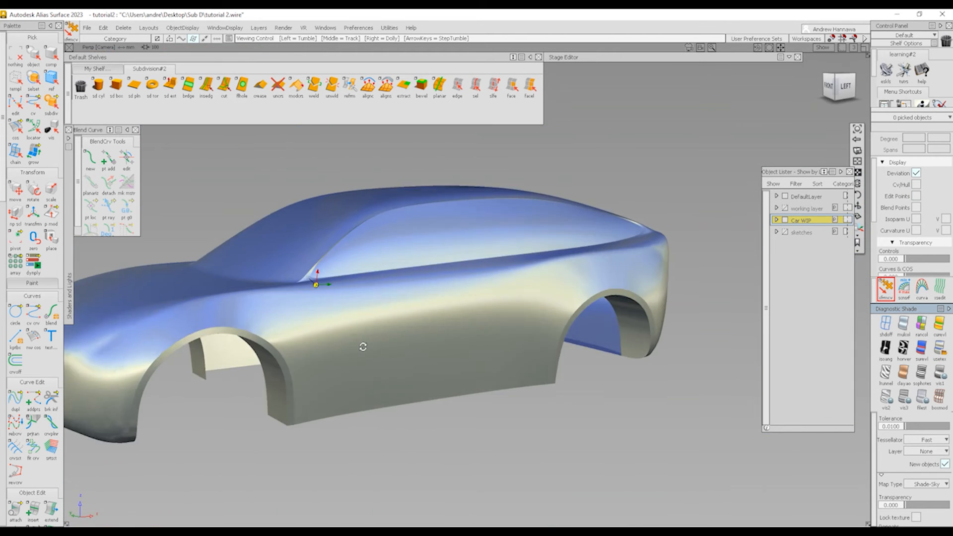
alt+shift+drag(362, 347, 253, 367)
alt+shift+drag(582, 322, 615, 318)
alt+shift+right_drag(616, 318, 562, 329)
alt+shift+drag(561, 330, 497, 341)
alt+shift+right_drag(583, 289, 709, 281)
alt+shift+right_drag(158, 285, 264, 298)
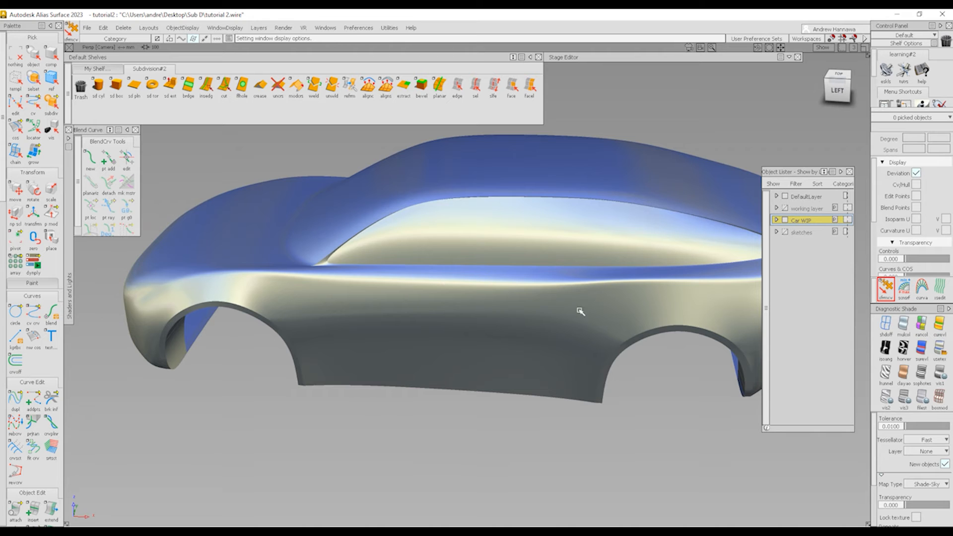
alt+shift+drag(580, 311, 453, 313)
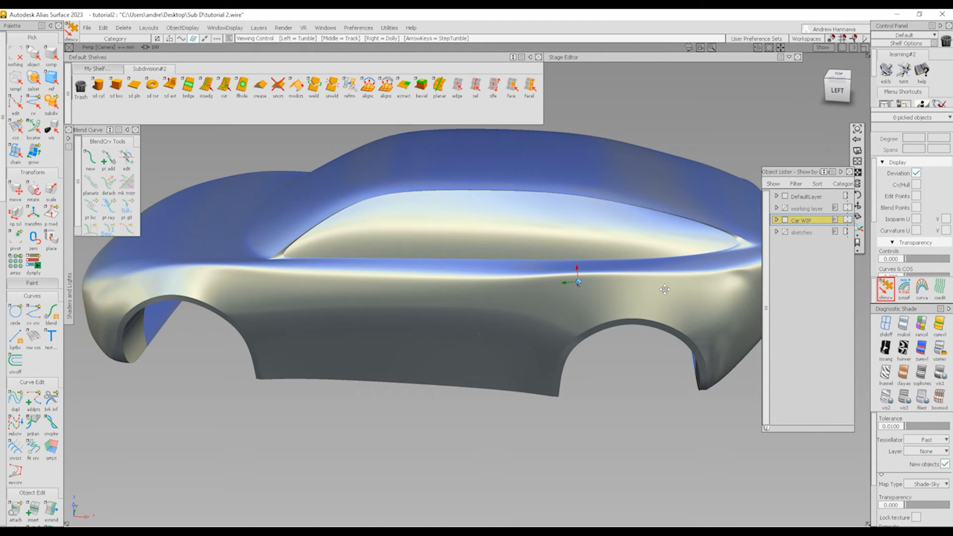
alt+shift+right_drag(570, 276, 469, 295)
alt+shift+drag(437, 292, 706, 353)
Step: Show the car's control mesh in box mode and insert an edge just below the rear fascia's upper edge
key(alt+m)
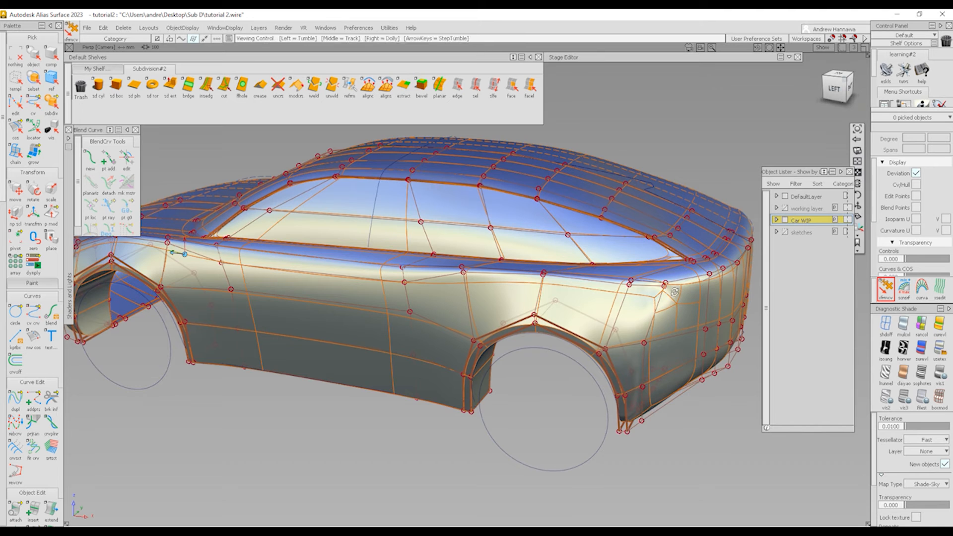
alt+shift+right_drag(550, 297, 698, 308)
alt+shift+middle_drag(698, 308, 569, 306)
alt+shift+drag(569, 306, 551, 313)
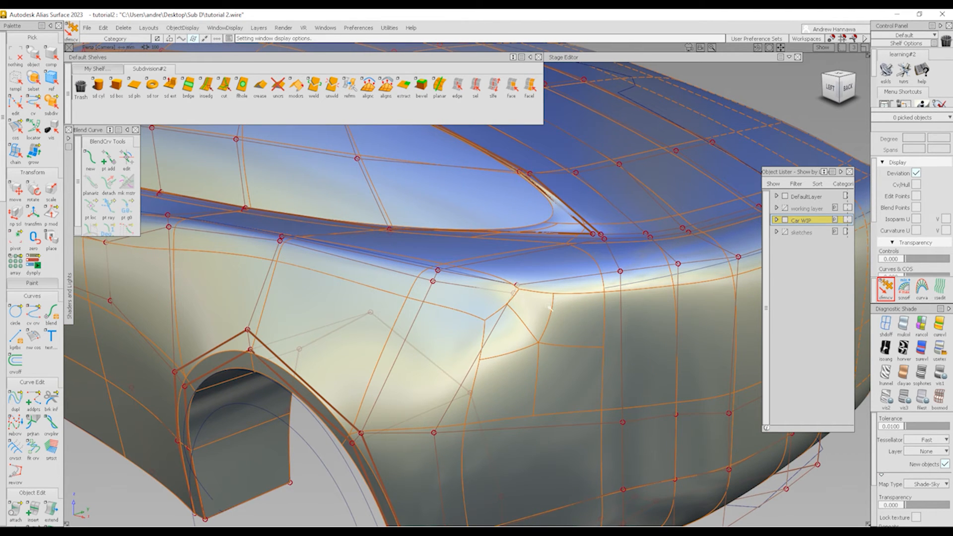
key(3)
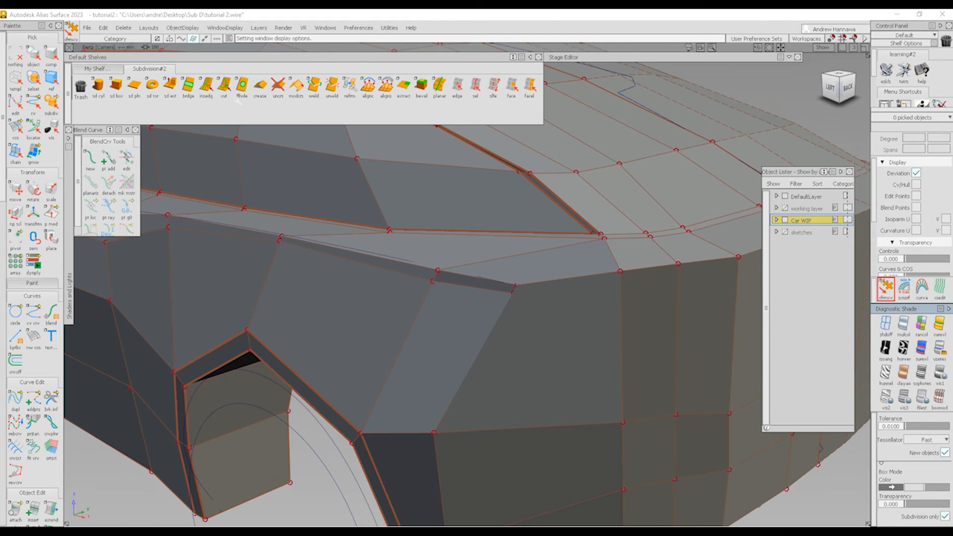
click(206, 87)
alt+shift+middle_drag(589, 296, 519, 276)
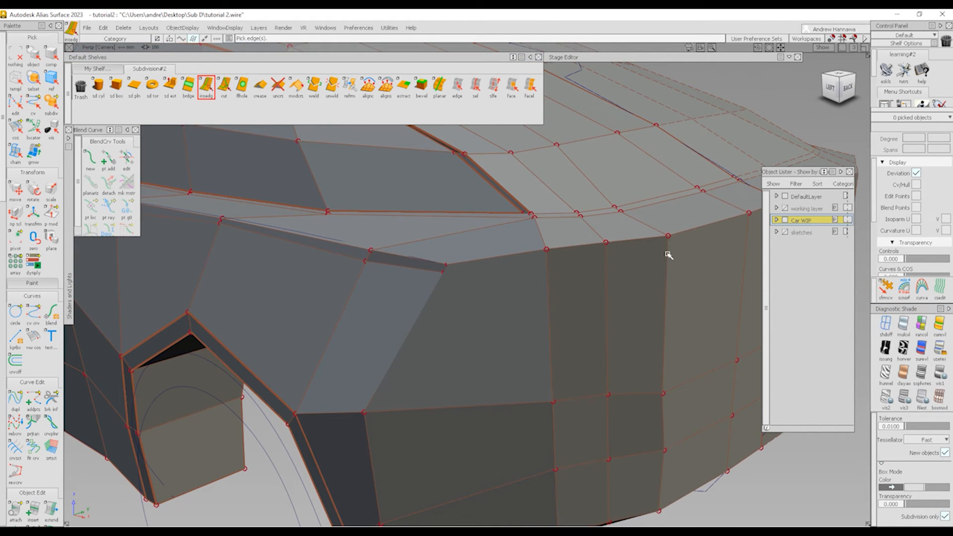
drag(669, 255, 669, 243)
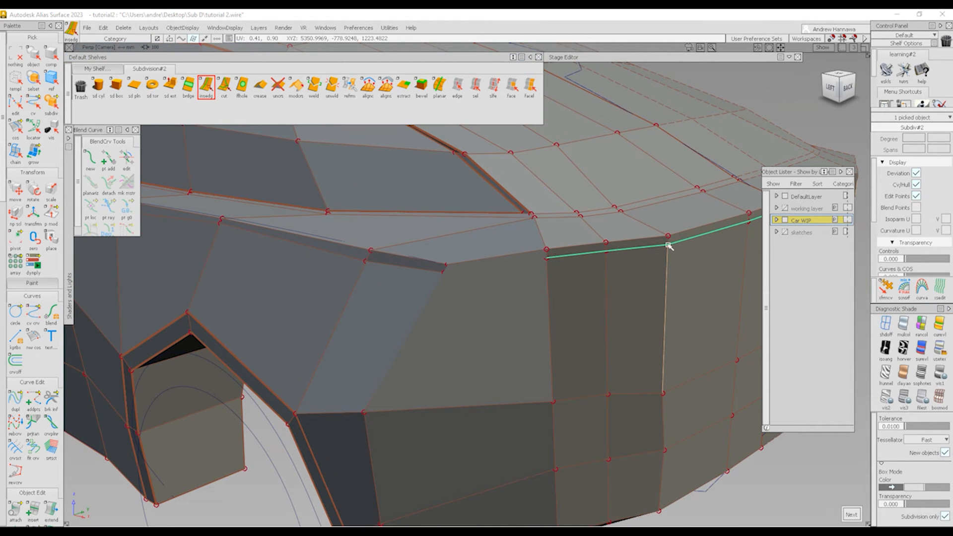
Step: Cut an edge from the rear fender's shoulder corner vertex to the end of the inserted rear edge
click(224, 88)
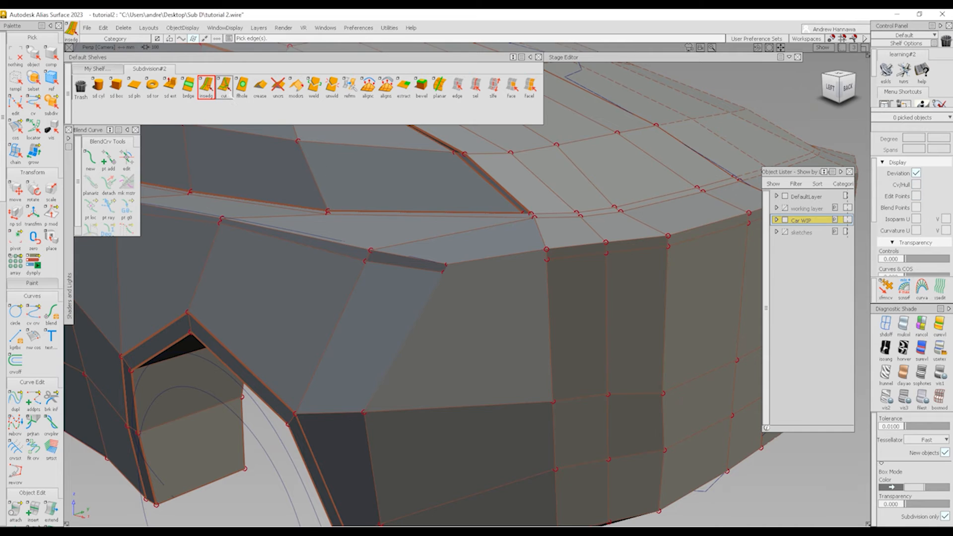
click(442, 271)
click(547, 259)
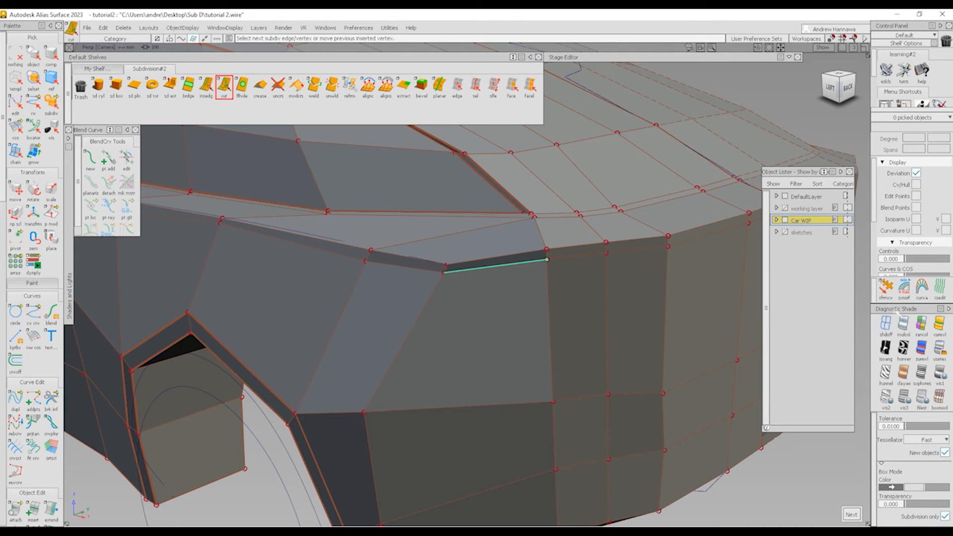
Step: Move the three lower shoulder-line vertices above the rear wheel arch slightly outward along Y
click(886, 288)
click(443, 273)
key(space)
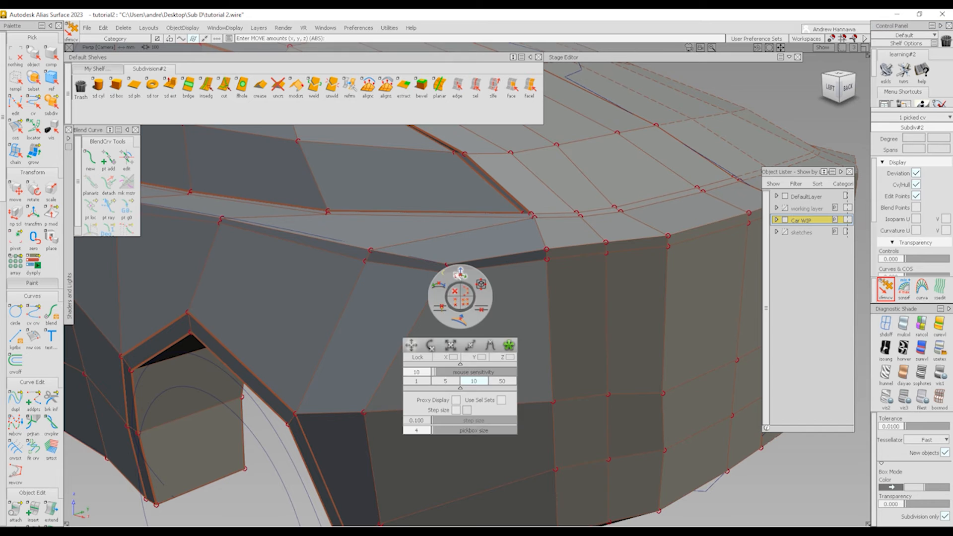
click(459, 277)
middle_drag(462, 288, 423, 325)
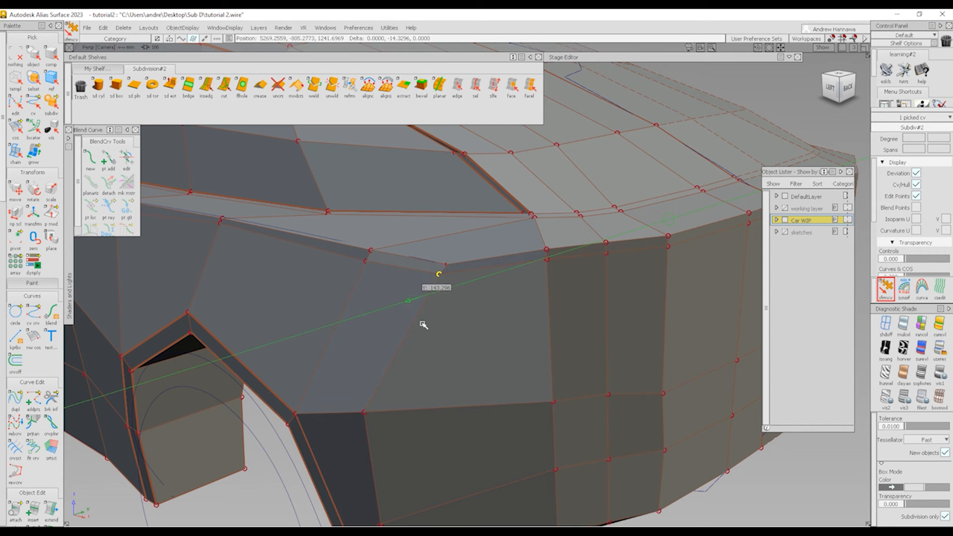
click(363, 260)
middle_drag(362, 260, 367, 301)
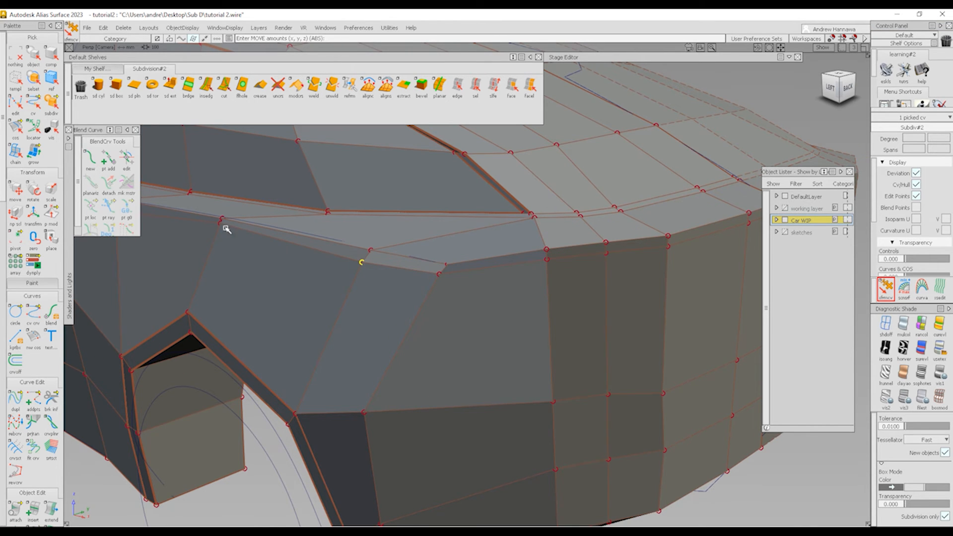
middle_drag(220, 224, 241, 305)
Step: Show the sketches layer and compare the car's rear and side mesh with the reference sketches
drag(390, 394, 757, 204)
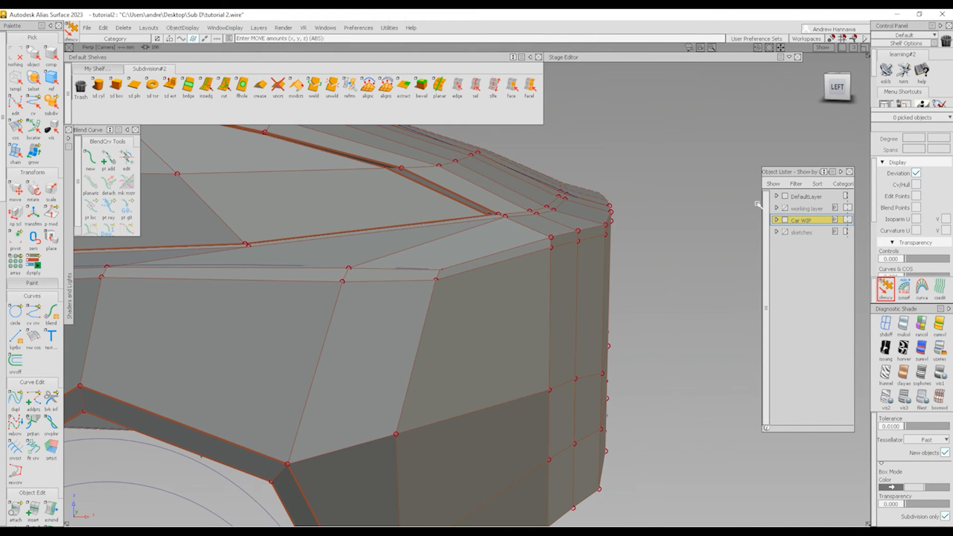
click(785, 232)
alt+shift+right_drag(472, 245, 451, 273)
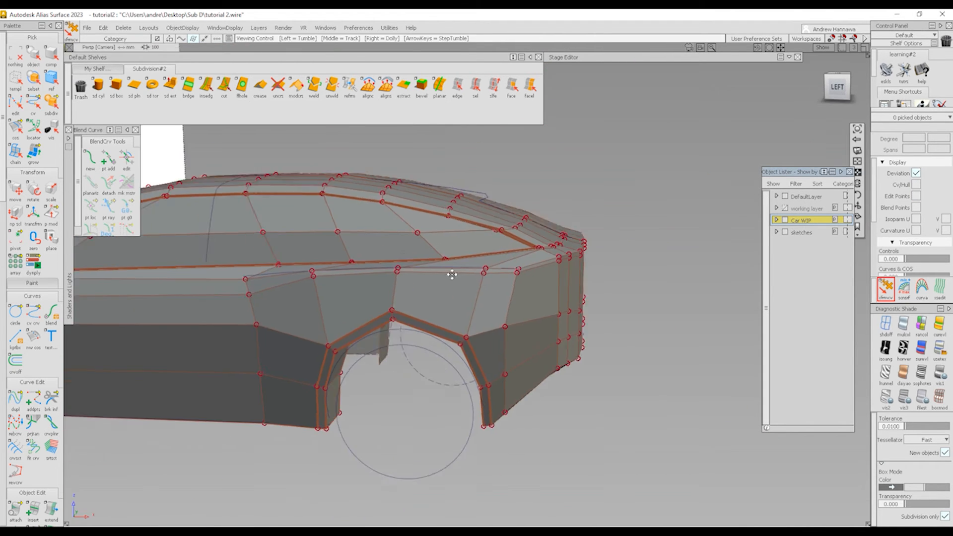
alt+shift+middle_drag(451, 273, 595, 264)
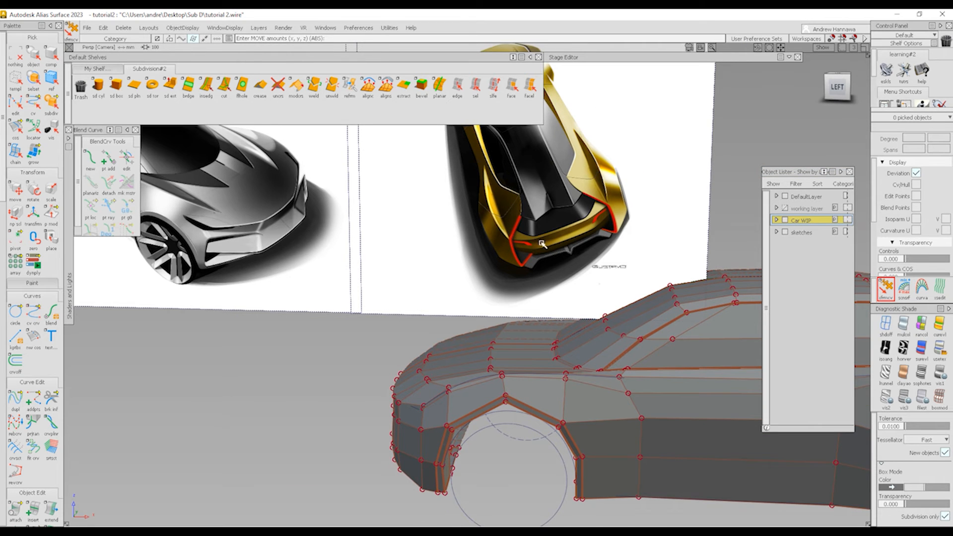
alt+shift+middle_drag(392, 243, 516, 260)
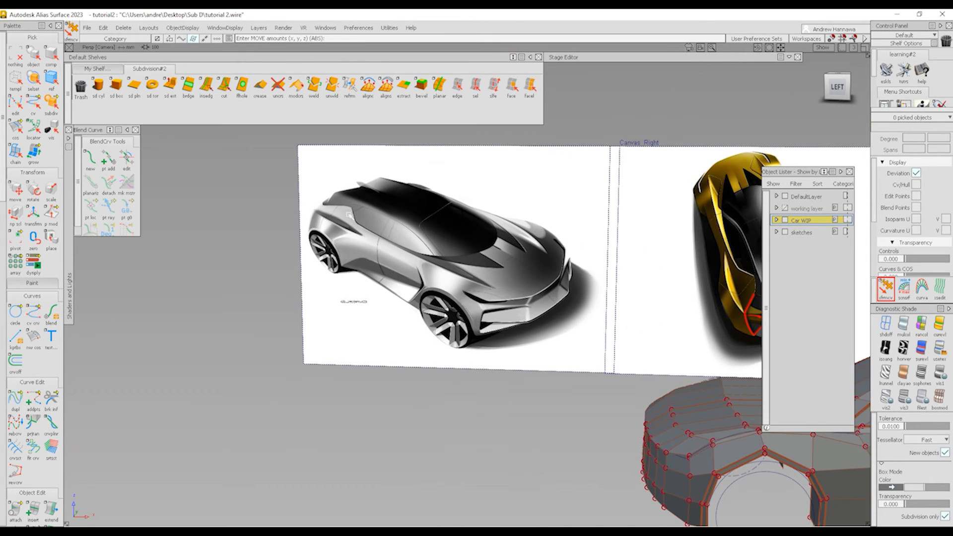
alt+shift+middle_drag(466, 238, 228, 205)
alt+shift+drag(538, 302, 529, 332)
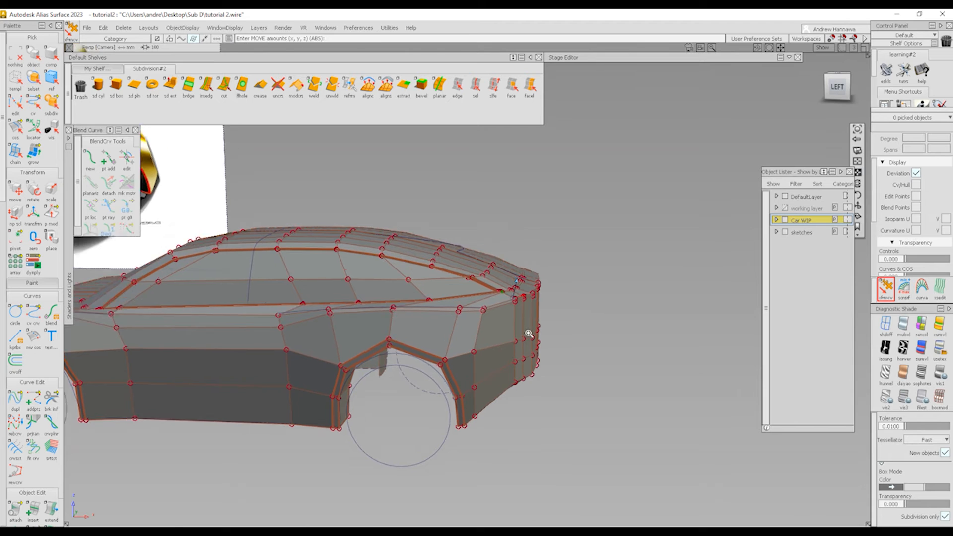
alt+shift+right_drag(529, 332, 548, 295)
Step: Examine the body's side and front highlights in the sky-map shade, with control points and sketches hidden
click(939, 350)
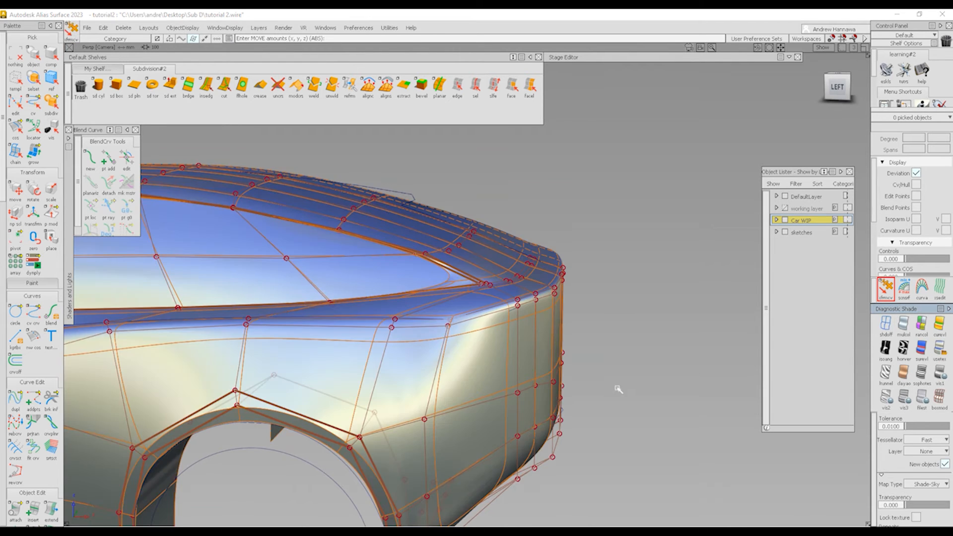
key(alt+t)
alt+shift+right_drag(526, 355, 417, 338)
alt+shift+drag(417, 338, 381, 332)
alt+shift+right_drag(382, 331, 308, 321)
mouse_move(307, 320)
alt+shift+mouse_down()
mouse_move(268, 318)
mouse_move(343, 314)
alt+shift+mouse_up()
click(784, 232)
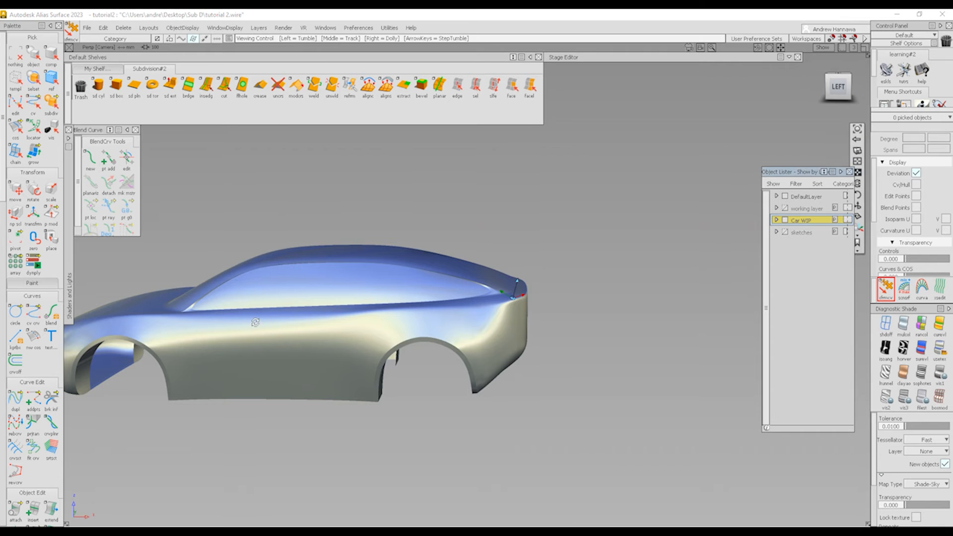
alt+shift+right_drag(256, 323, 144, 328)
alt+shift+middle_drag(144, 328, 231, 325)
alt+shift+drag(171, 325, 152, 320)
alt+shift+right_drag(153, 320, 349, 357)
alt+shift+middle_drag(349, 358, 436, 350)
Step: Insert an edge just below the front fascia's upper edge on the box-mode mesh
ctrl+shift+right_drag(283, 435, 233, 397)
alt+shift+right_drag(254, 342, 241, 251)
alt+shift+middle_drag(241, 250, 291, 280)
click(205, 87)
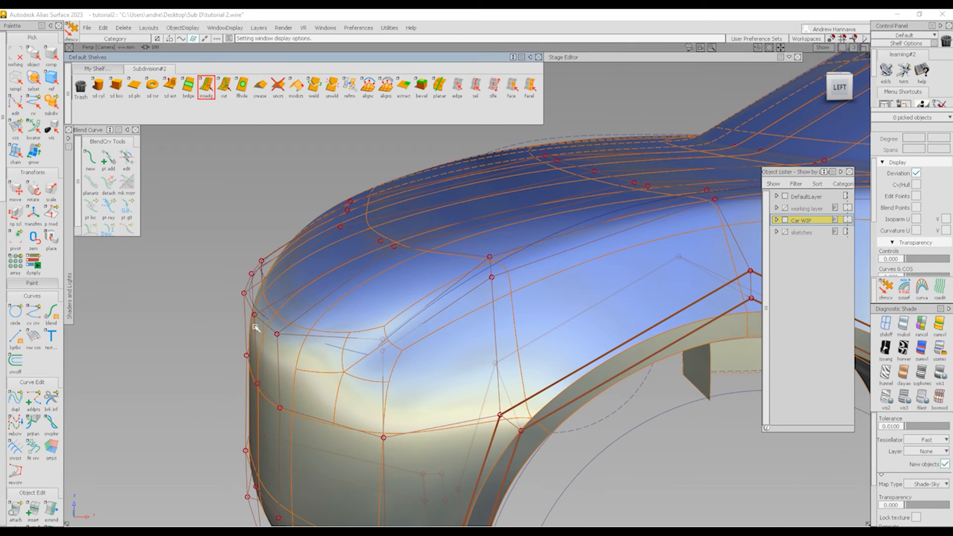
alt+shift+drag(256, 328, 278, 358)
key(1)
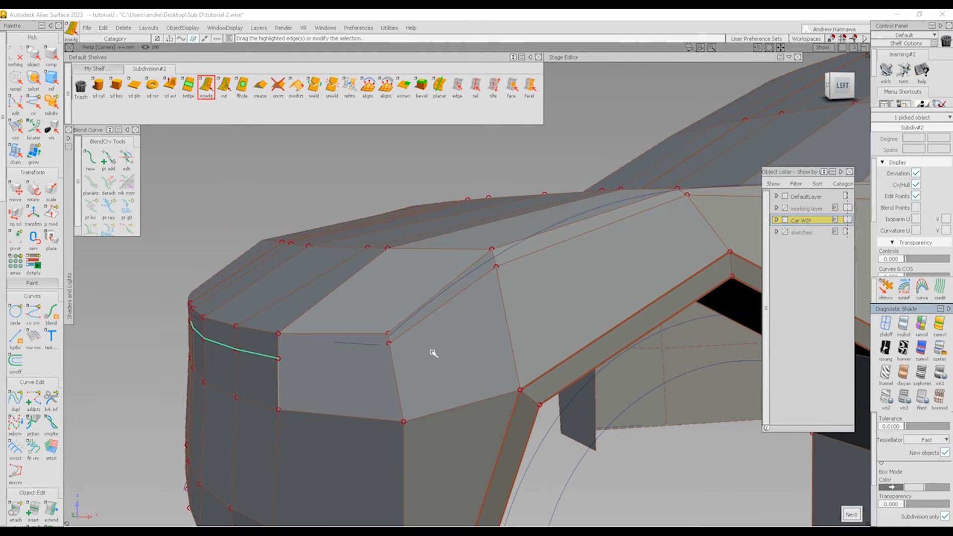
Step: Cut an edge from the end of the inserted front edge to the front fender's shoulder corner vertex
click(224, 87)
click(300, 358)
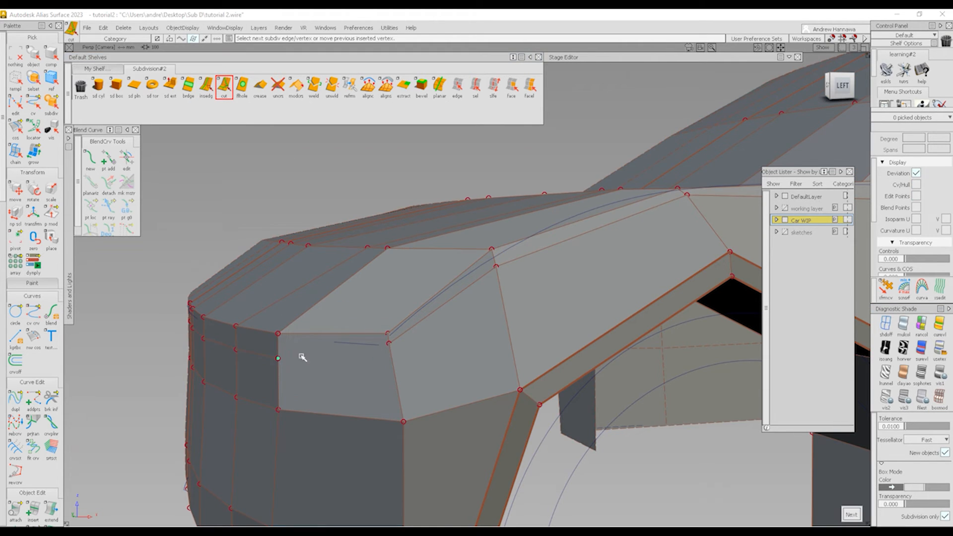
click(389, 344)
alt+shift+drag(559, 310, 717, 334)
Step: In the top view, move the column of five vertices at the front fascia's outer corner inward
alt+shift+drag(402, 314, 293, 359)
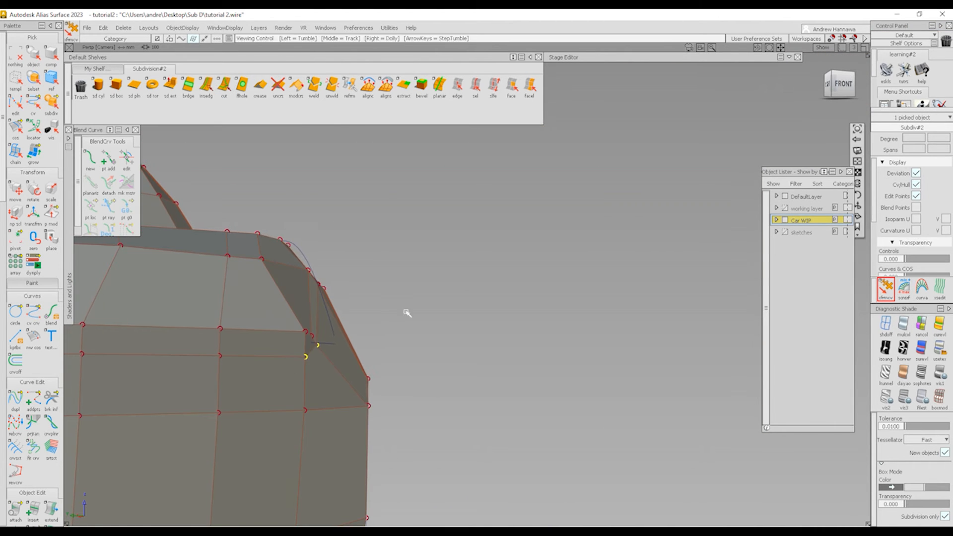
alt+shift+drag(404, 312, 653, 255)
click(839, 74)
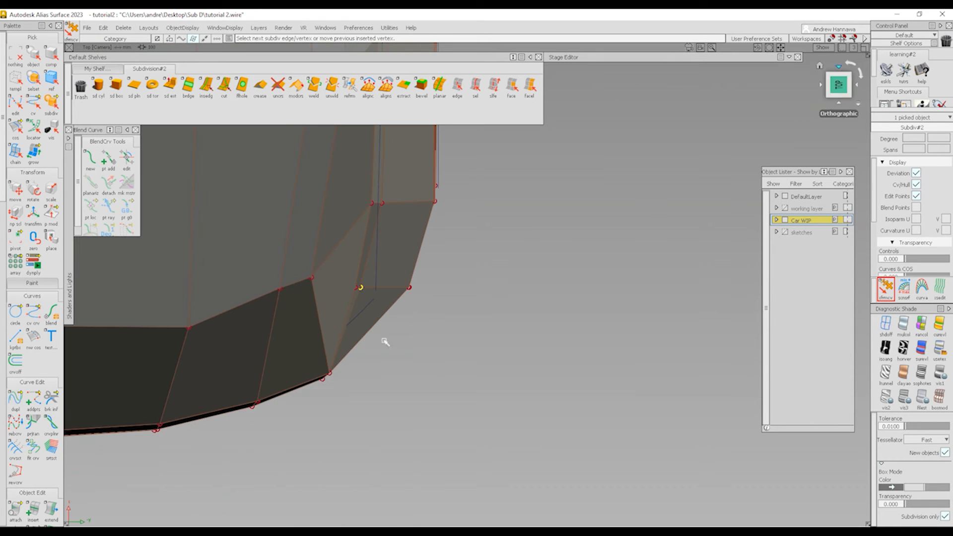
drag(310, 358, 348, 403)
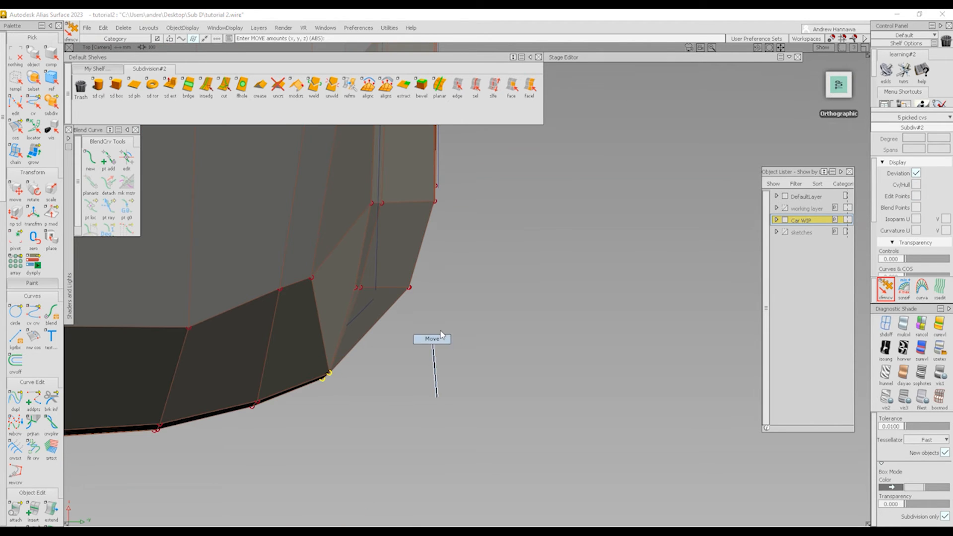
middle_drag(436, 336, 430, 364)
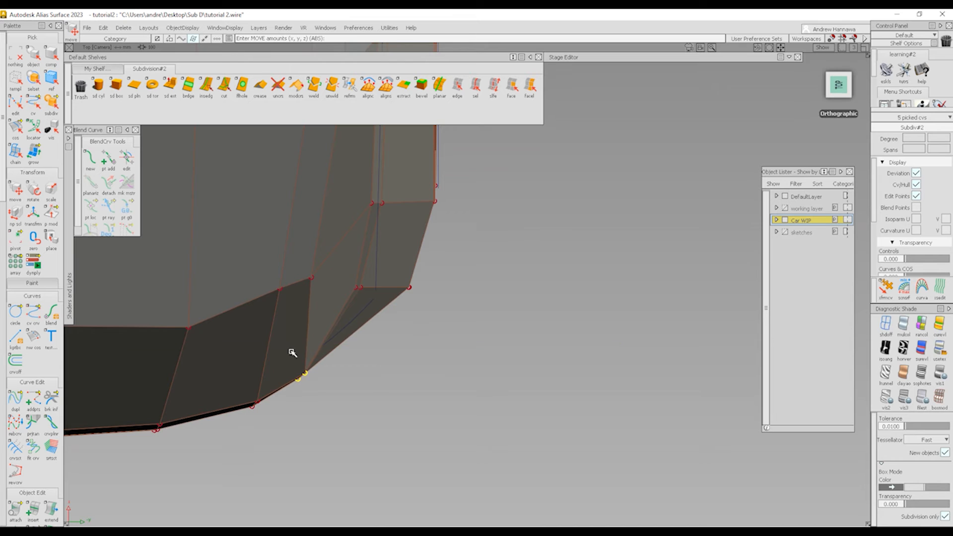
Step: Select the fender vertices beside the front fascia's corner column and nudge them slightly upward and outward
alt+shift+drag(291, 351, 520, 137)
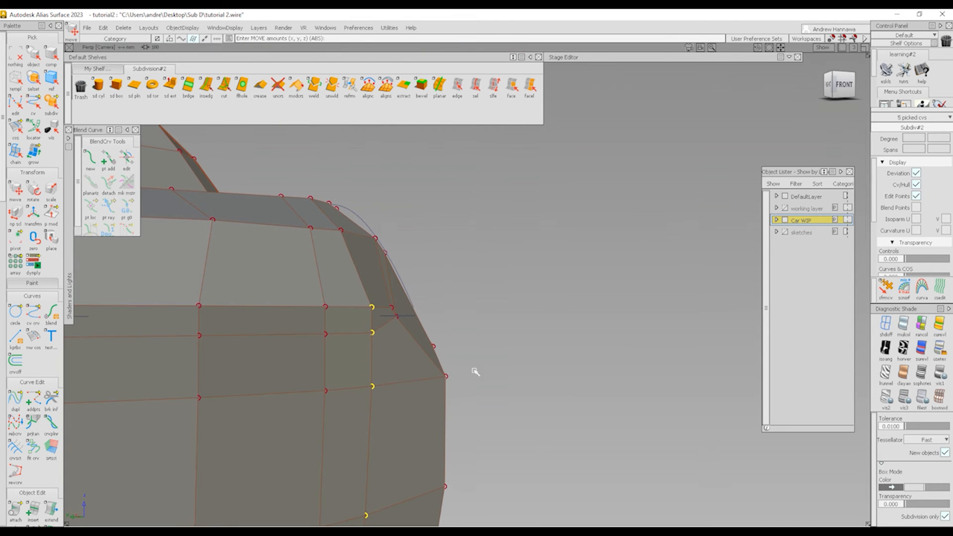
ctrl+shift+drag(474, 367, 437, 333)
ctrl+shift+drag(375, 368, 425, 383)
drag(383, 300, 419, 335)
ctrl+shift+right_drag(455, 336, 464, 294)
right_drag(471, 292, 473, 285)
middle_drag(476, 290, 482, 292)
mouse_move(376, 336)
ctrl+shift+mouse_down()
mouse_move(329, 194)
mouse_move(337, 287)
mouse_move(357, 293)
ctrl+shift+mouse_up()
Step: Hide the control mesh and examine the smoothed front corner, hood and body side in plain shading
key(ctrl+b)
mouse_move(427, 281)
alt+shift+mouse_down()
mouse_move(422, 271)
mouse_move(387, 273)
alt+shift+mouse_up()
alt+shift+right_drag(387, 273, 242, 263)
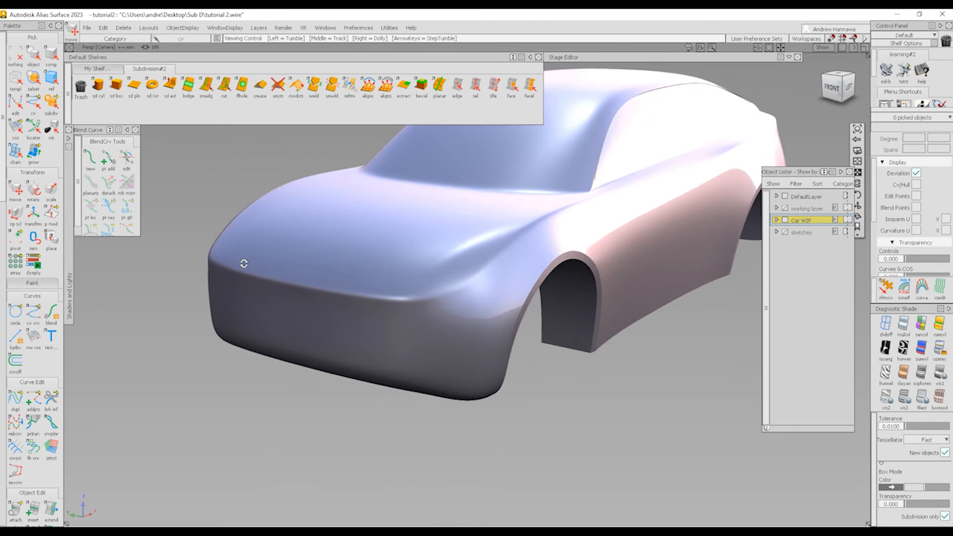
alt+shift+drag(521, 284, 387, 326)
alt+shift+middle_drag(639, 354, 450, 352)
alt+shift+right_drag(434, 361, 483, 365)
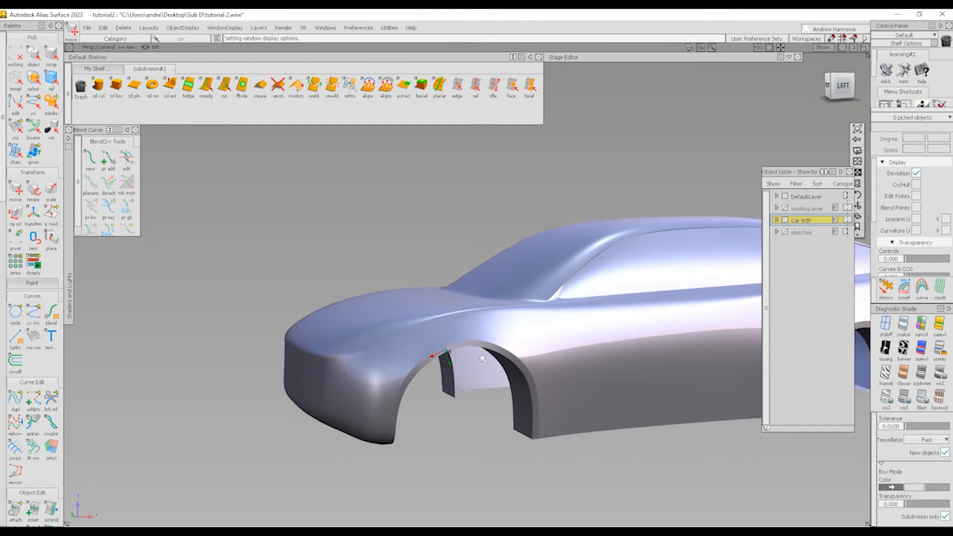
alt+shift+drag(483, 366, 541, 379)
Step: Restore the control mesh, compare the car's front with the reference sketches, and hide the sketches layer
key(ctrl+m)
alt+shift+right_drag(358, 324, 384, 346)
alt+shift+drag(384, 346, 497, 376)
click(784, 232)
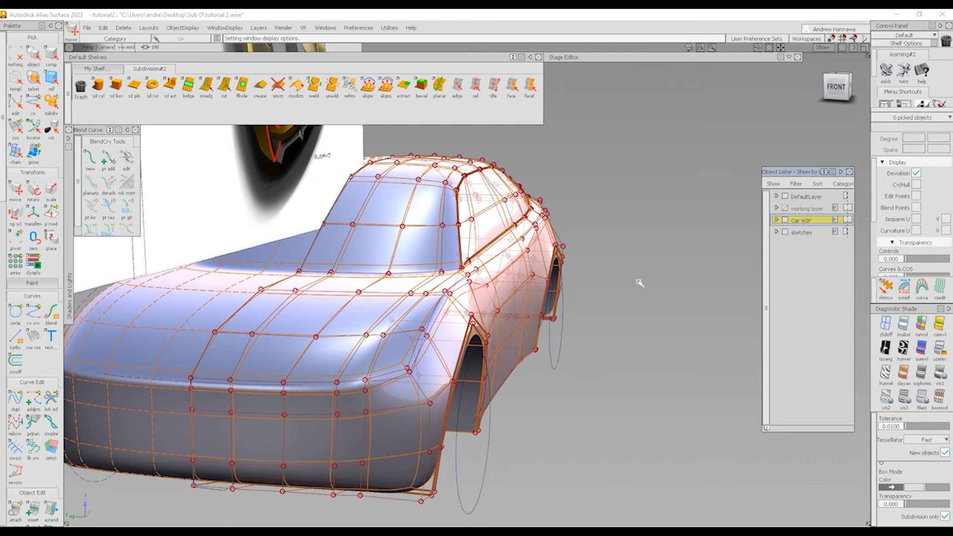
alt+shift+right_drag(638, 283, 439, 276)
mouse_move(439, 276)
alt+shift+middle_down()
mouse_move(521, 303)
mouse_move(630, 361)
alt+shift+middle_up()
alt+shift+right_drag(631, 361, 431, 314)
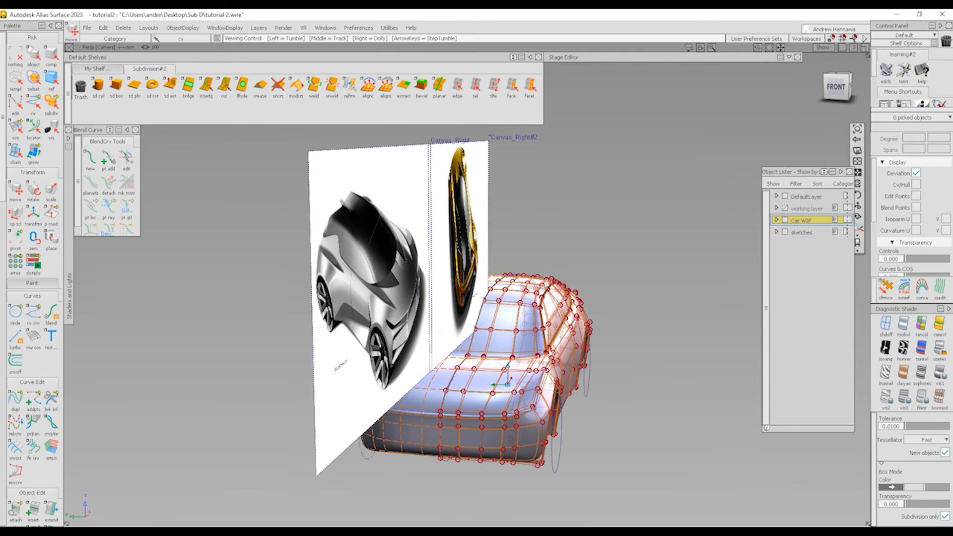
alt+shift+drag(613, 383, 296, 294)
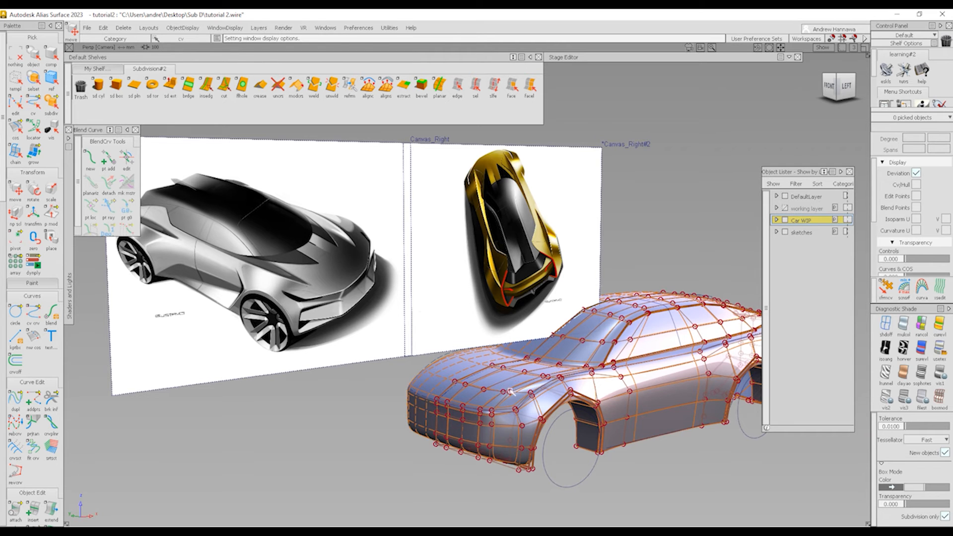
click(785, 231)
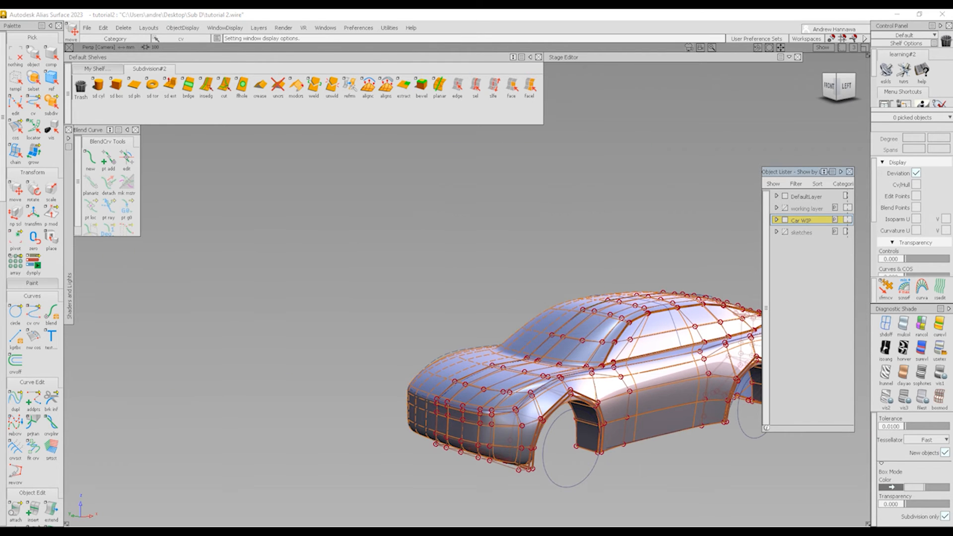
Step: Show the sketches layer, compare the front corner with the reference car sketches, and hide the layer again
alt+shift+drag(543, 423, 645, 405)
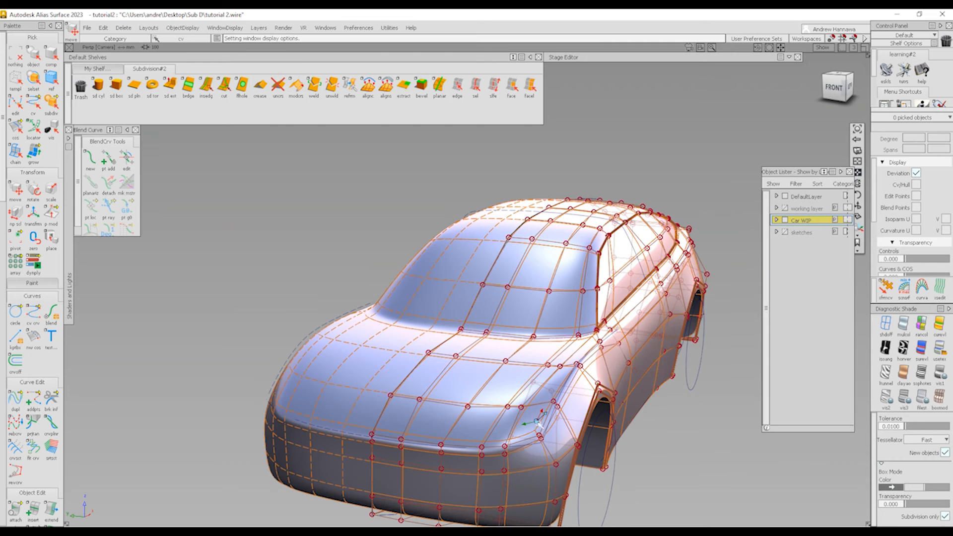
click(784, 232)
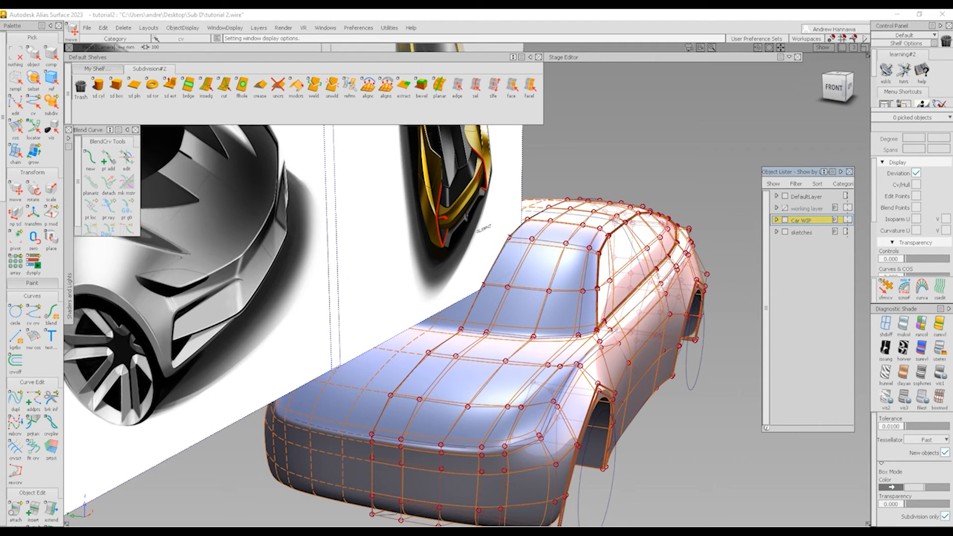
alt+shift+drag(259, 298, 266, 307)
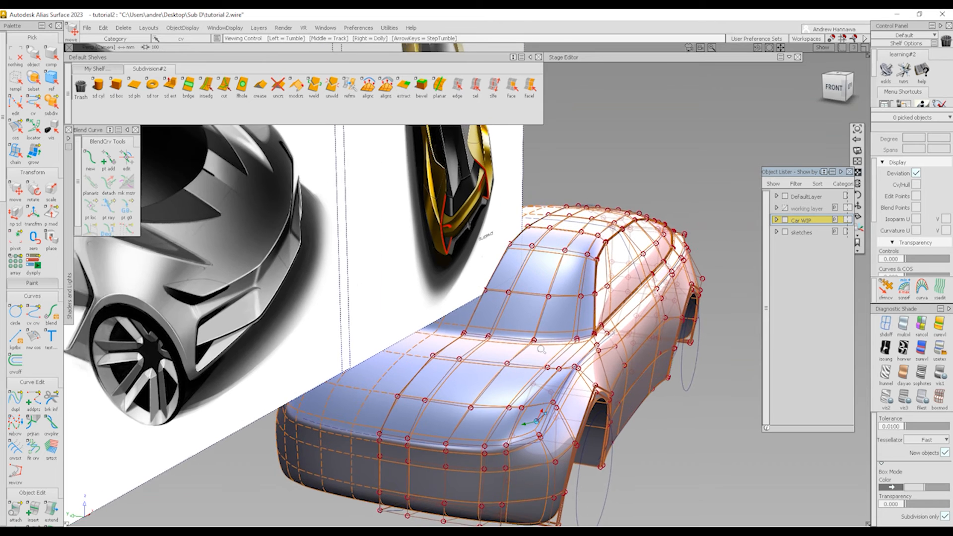
alt+shift+right_drag(266, 307, 293, 352)
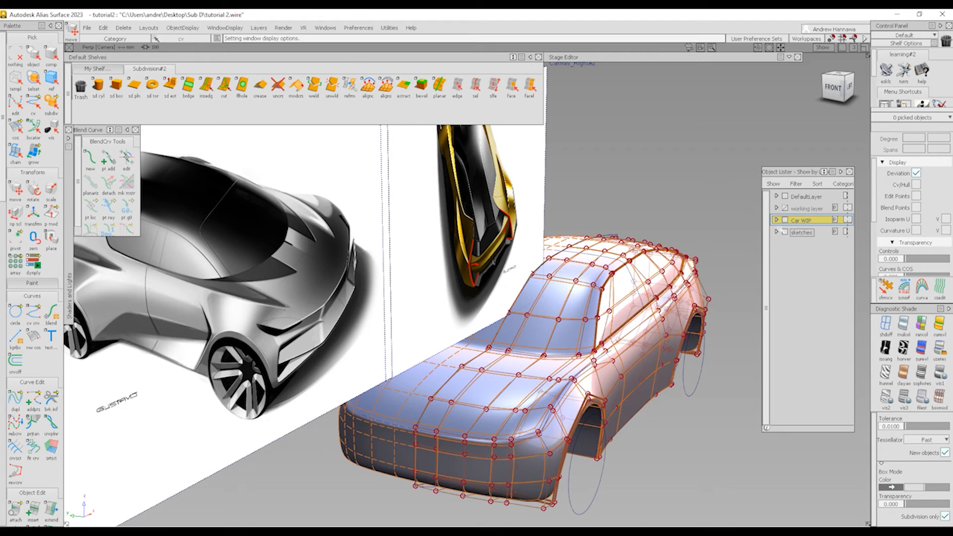
click(784, 232)
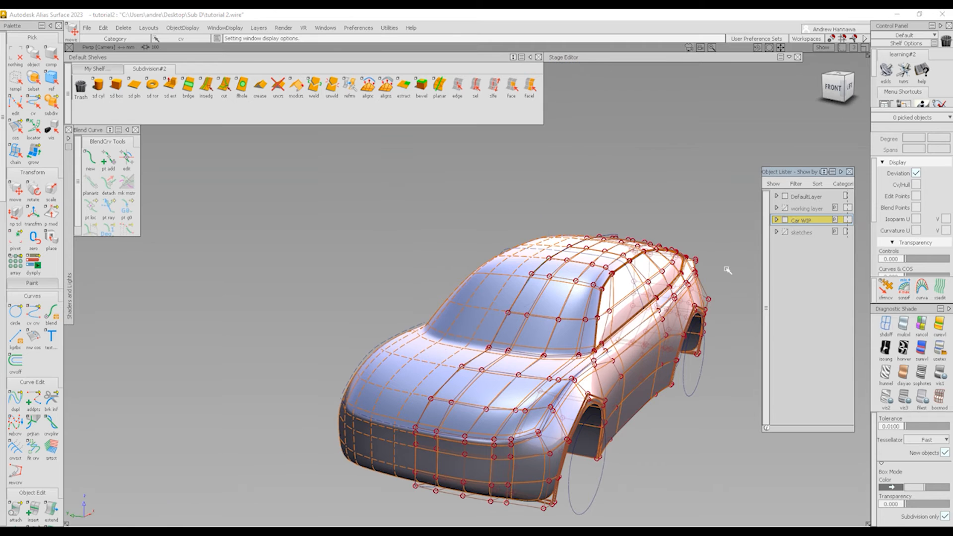
Step: Display the body as a faceted box mesh and cut an edge from the upper front fender vertex to the fascia's top corner vertex
alt+shift+right_drag(545, 421, 538, 429)
alt+shift+drag(539, 428, 666, 373)
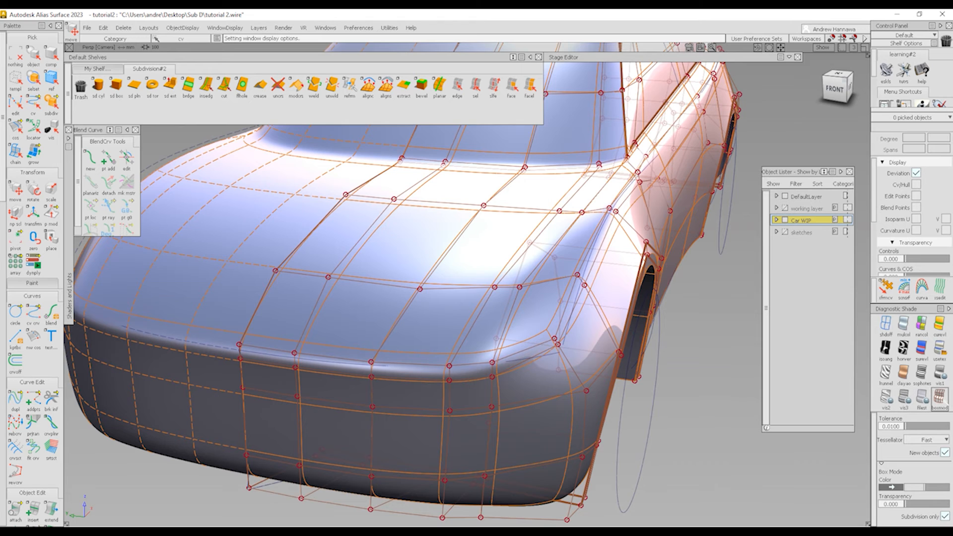
key(1)
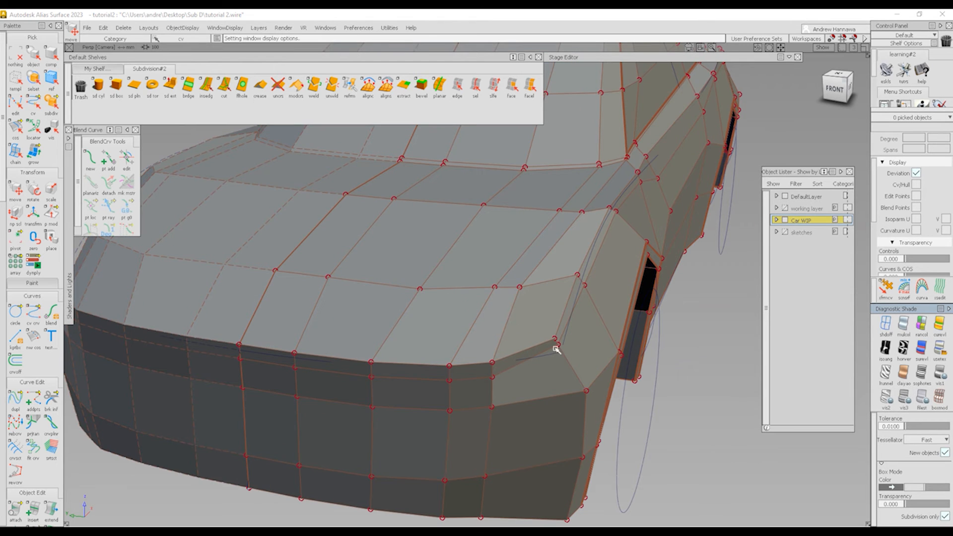
click(224, 86)
click(578, 274)
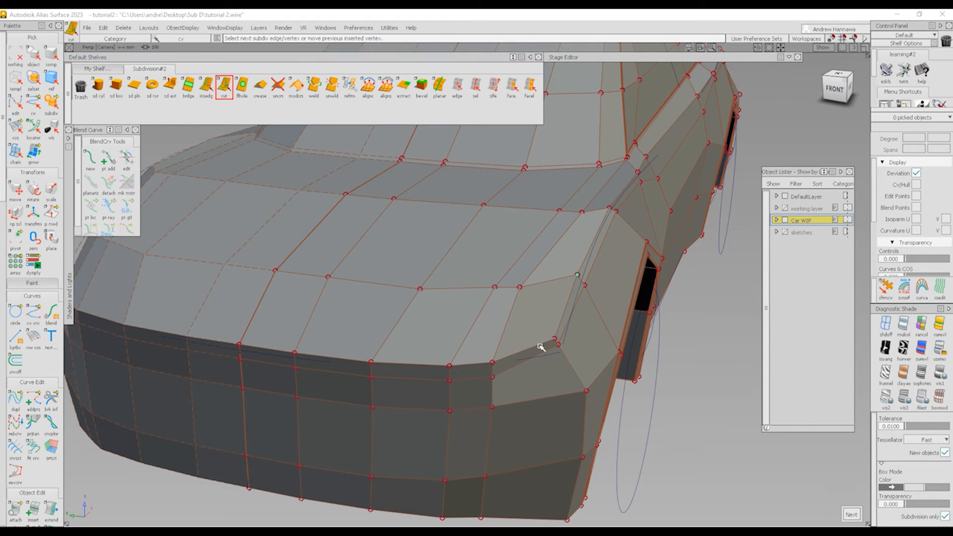
click(491, 358)
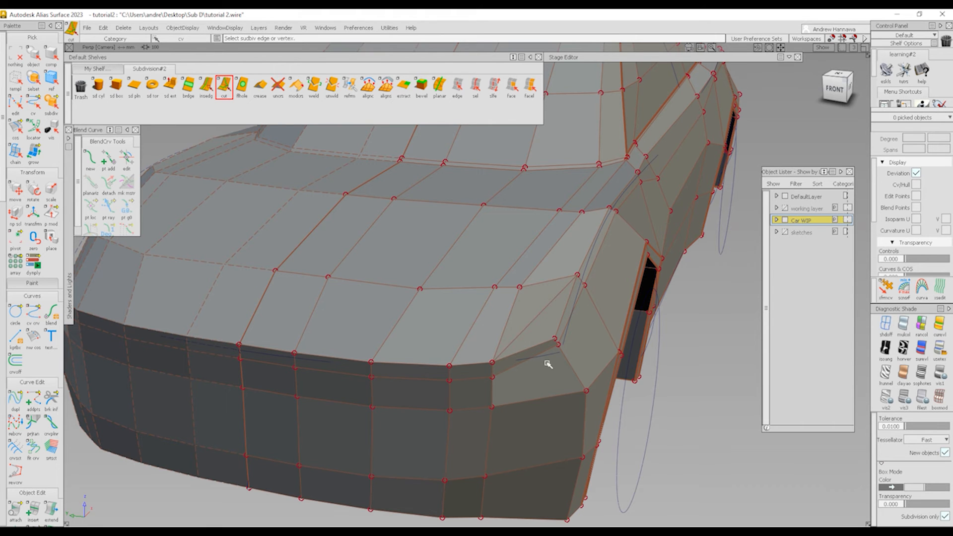
Step: Delete the old edge running from the upper front fender vertex down to the corner vertex beside the new cut
alt+shift+drag(543, 353, 594, 288)
click(457, 87)
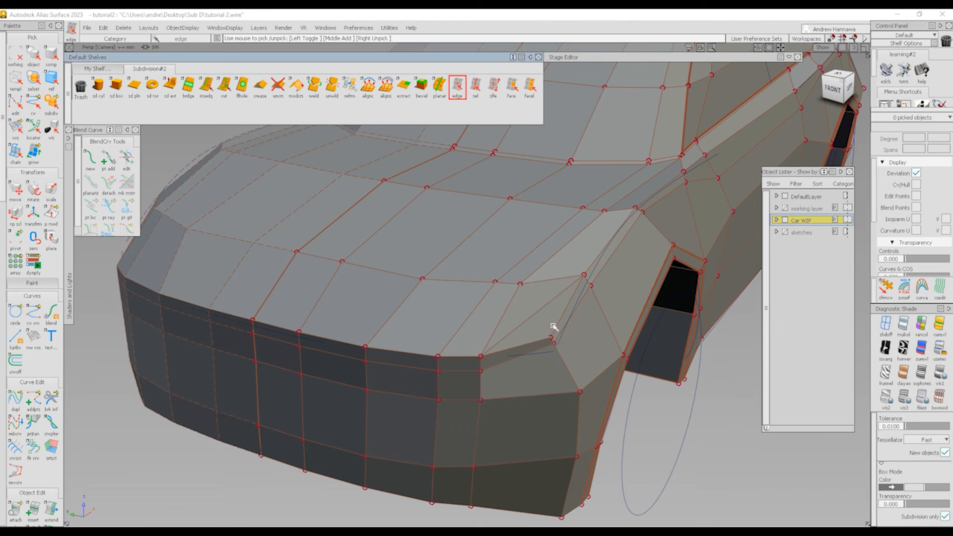
click(564, 311)
key(Delete)
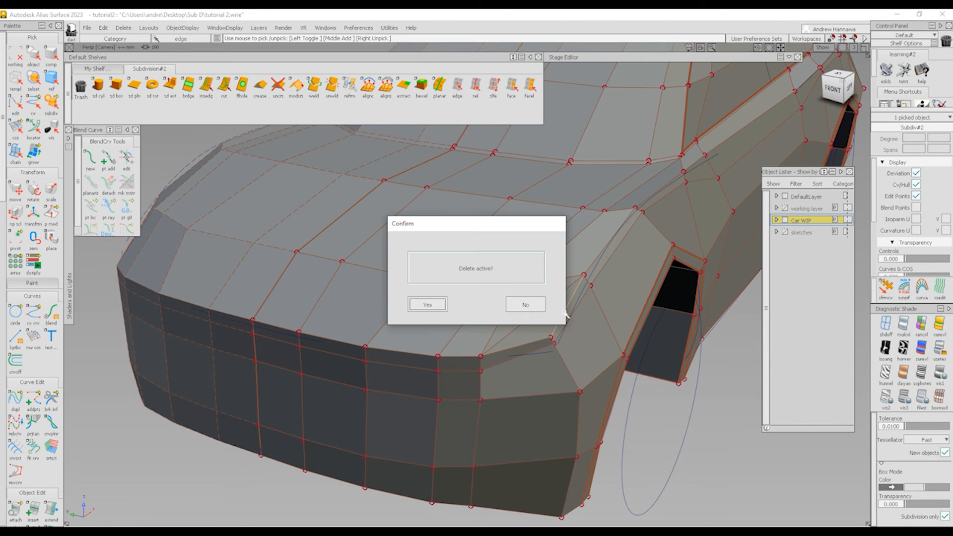
key(Return)
Step: Cut a second edge from the outer fender vertex just below the first cut's start to the fascia's top corner vertex
alt+shift+drag(534, 326, 607, 298)
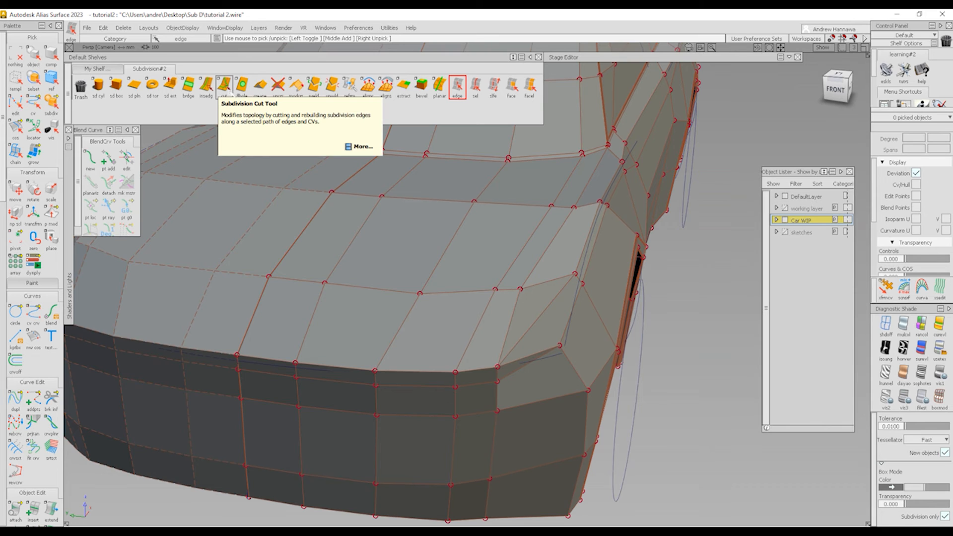
click(224, 85)
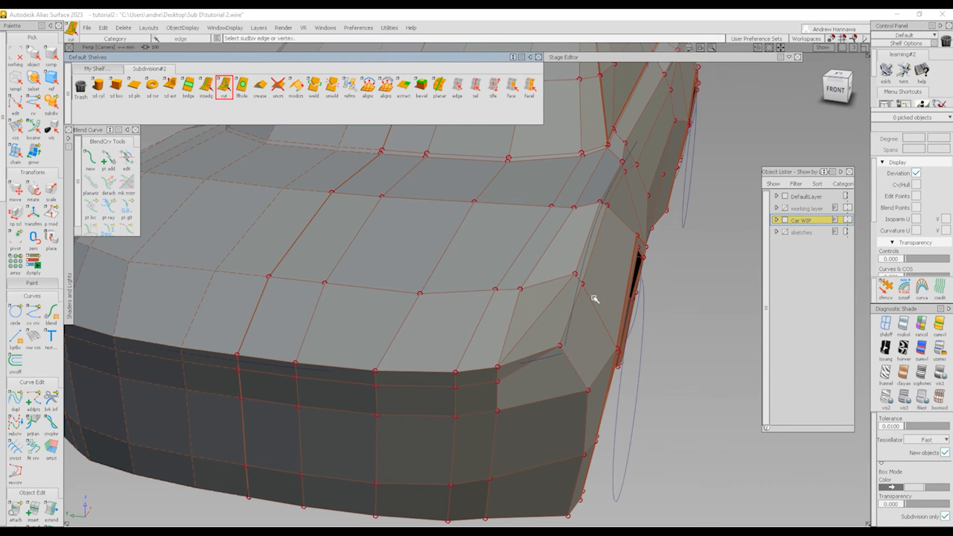
click(583, 284)
click(498, 366)
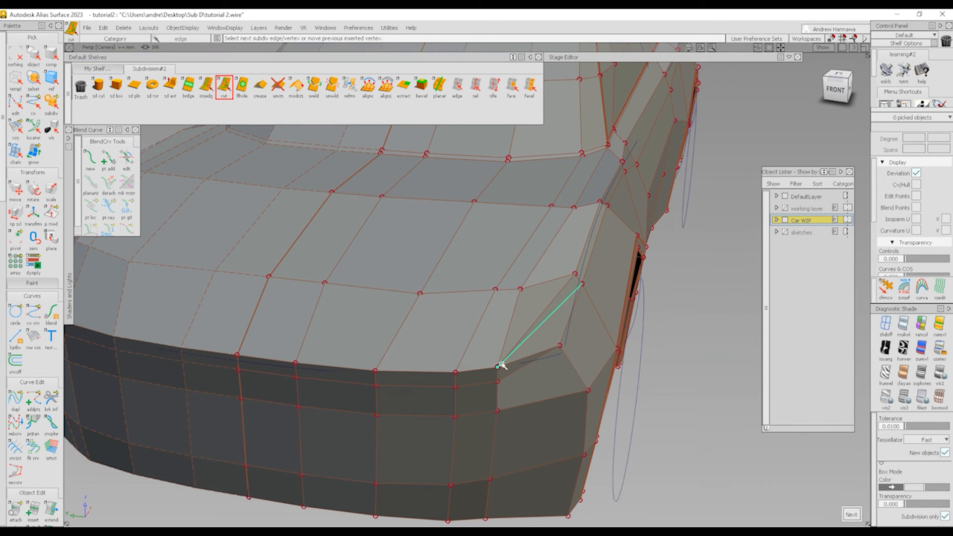
alt+shift+drag(581, 296, 560, 315)
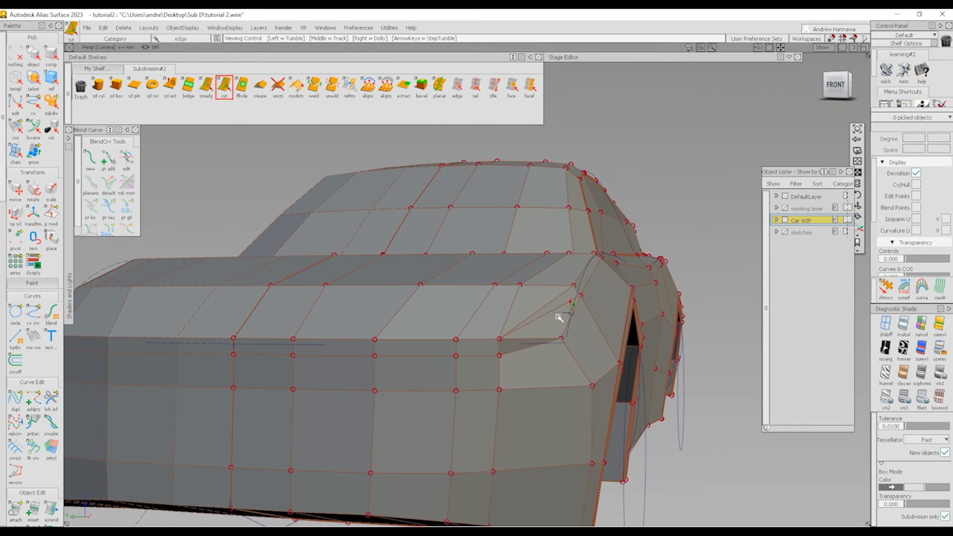
Step: Delete the row of horizontal edges running across the front fascia just below the hood's leading edge
click(475, 86)
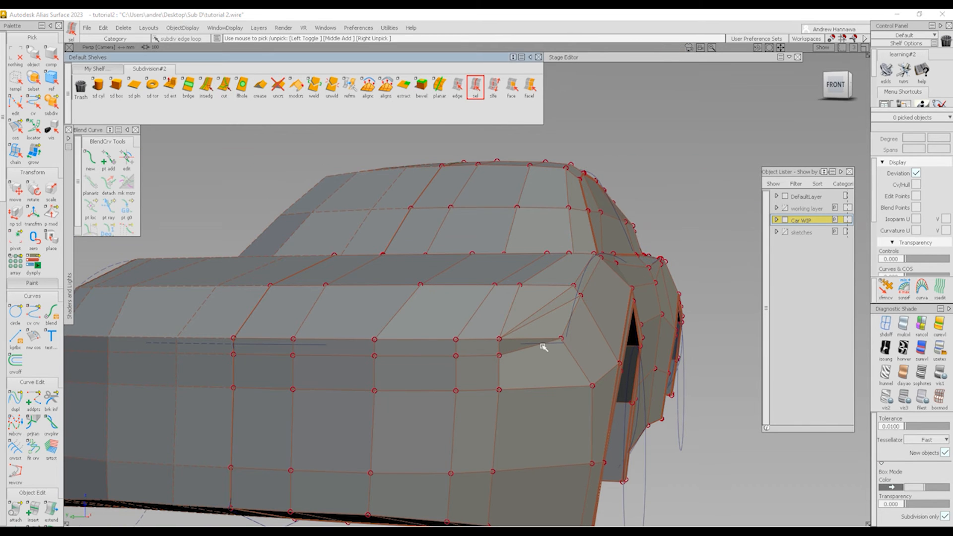
click(477, 356)
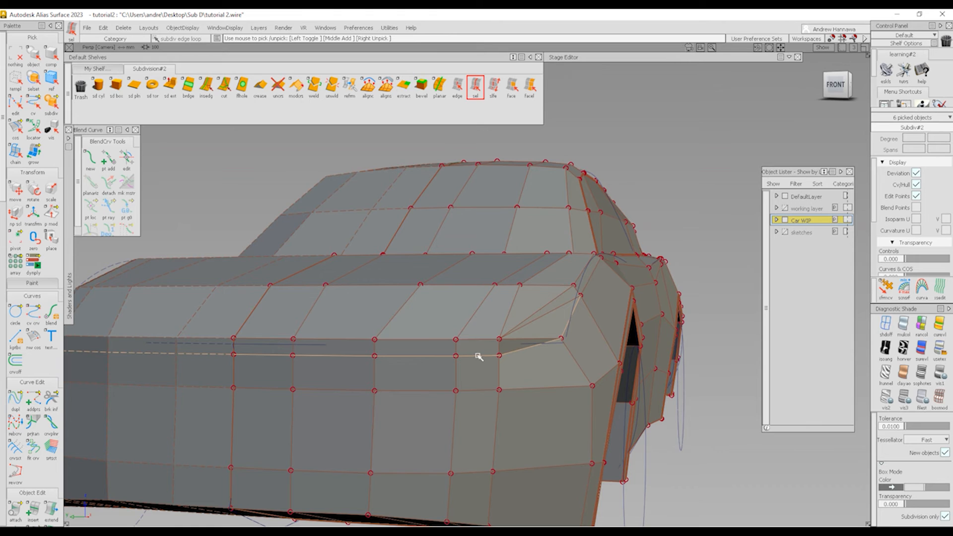
click(495, 385)
click(457, 86)
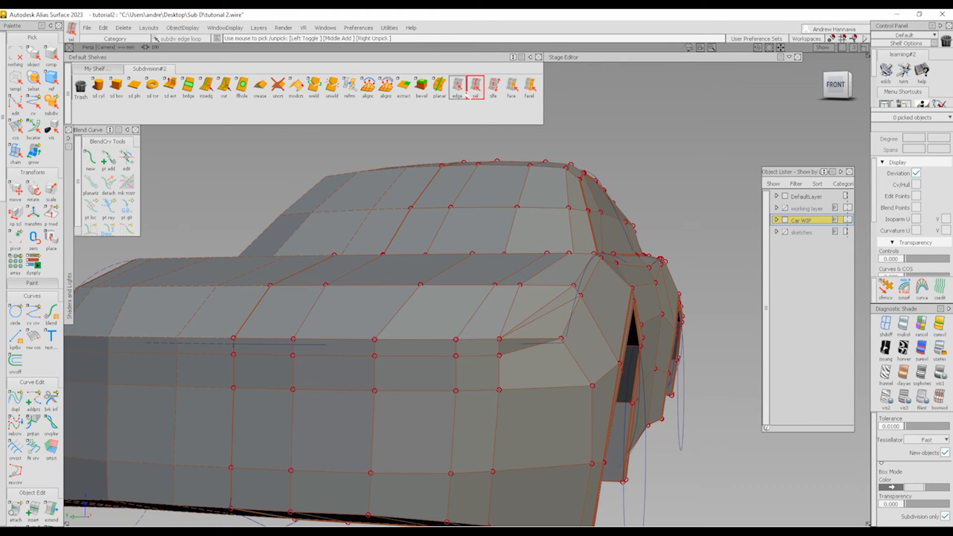
click(511, 351)
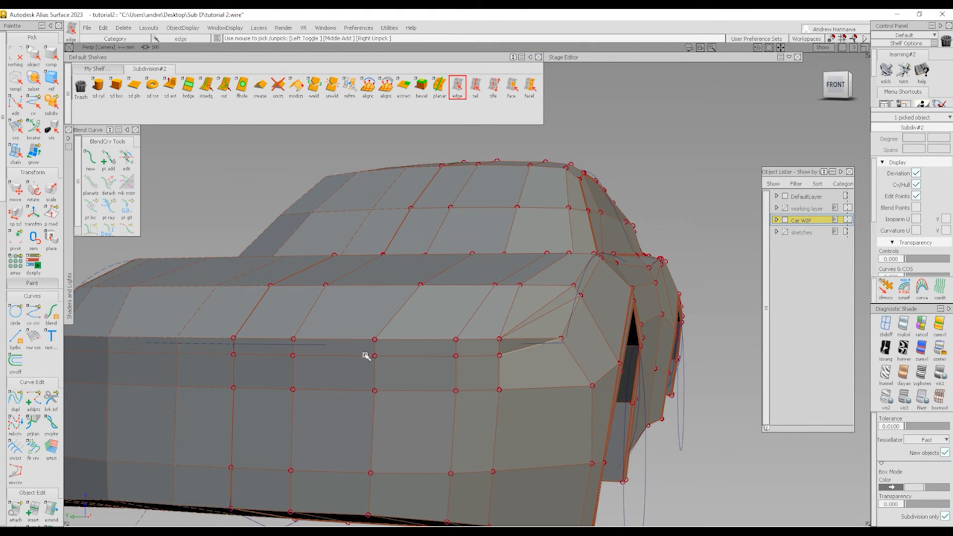
shift+click(269, 355)
key(Delete)
key(Return)
Step: Try removing the remaining edges around the vertex between the fascia's top corner and the fender
alt+shift+drag(675, 338, 516, 362)
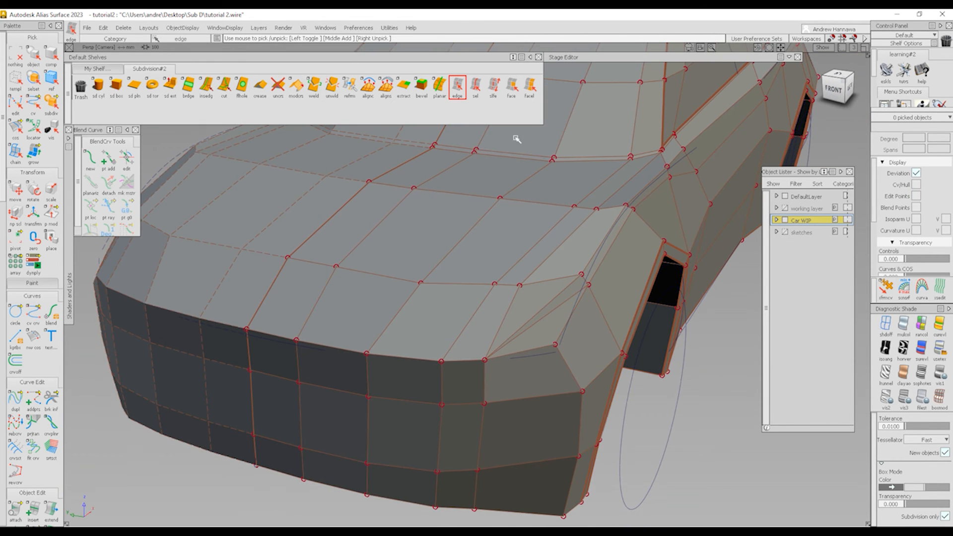
click(538, 349)
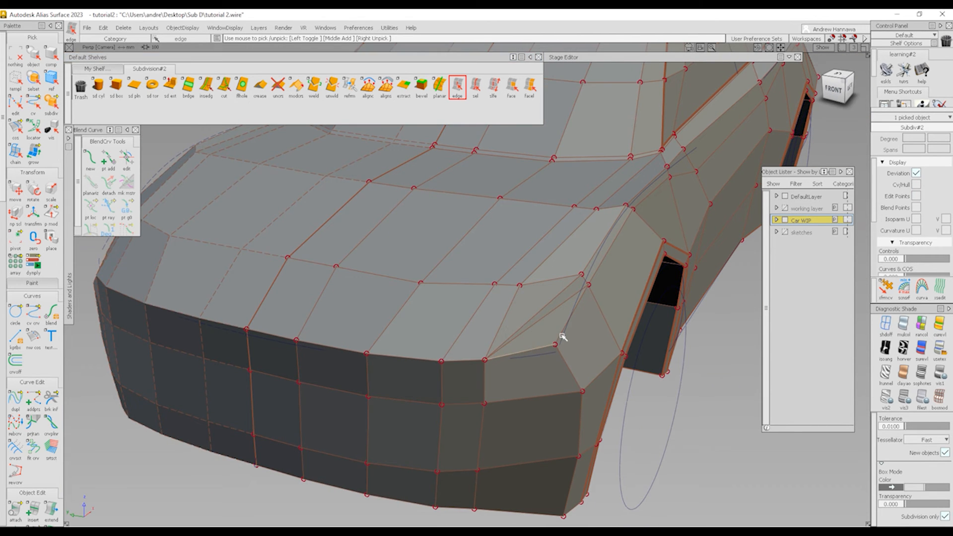
click(571, 324)
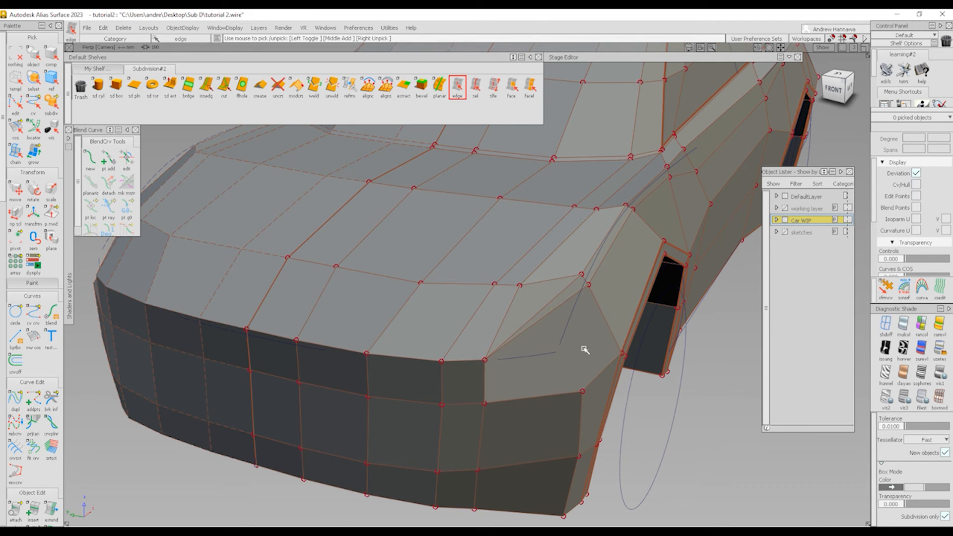
alt+shift+drag(583, 349, 547, 382)
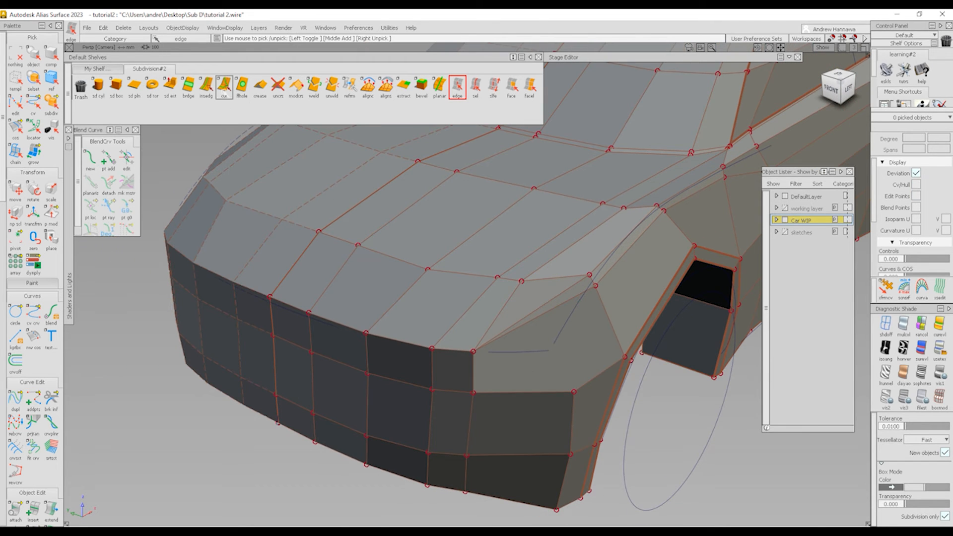
Step: Try cutting an edge from the fascia's outer corner vertex to the diagonal fender edge, and undo back to the earlier corner edges
click(224, 88)
click(572, 390)
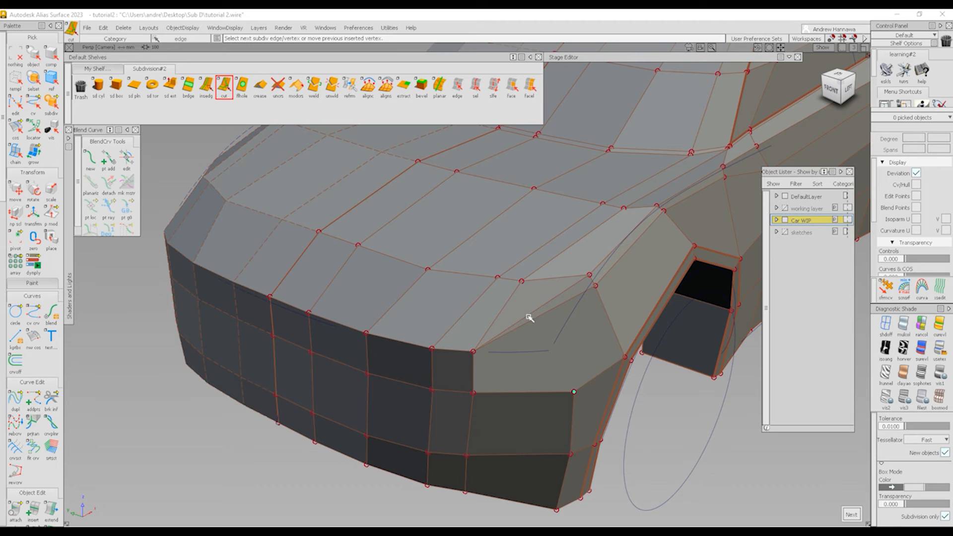
click(534, 316)
key(space)
alt+shift+drag(603, 322, 557, 330)
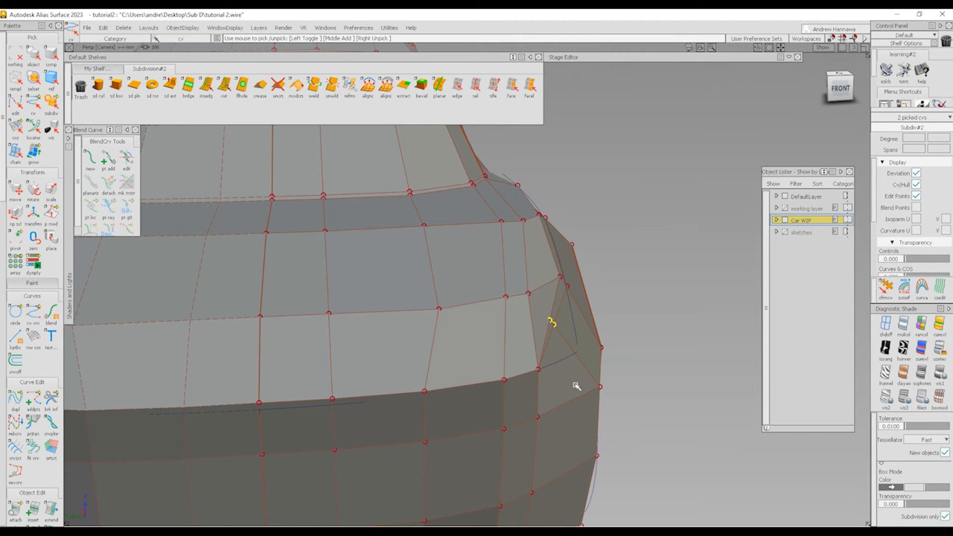
key(ctrl+z)
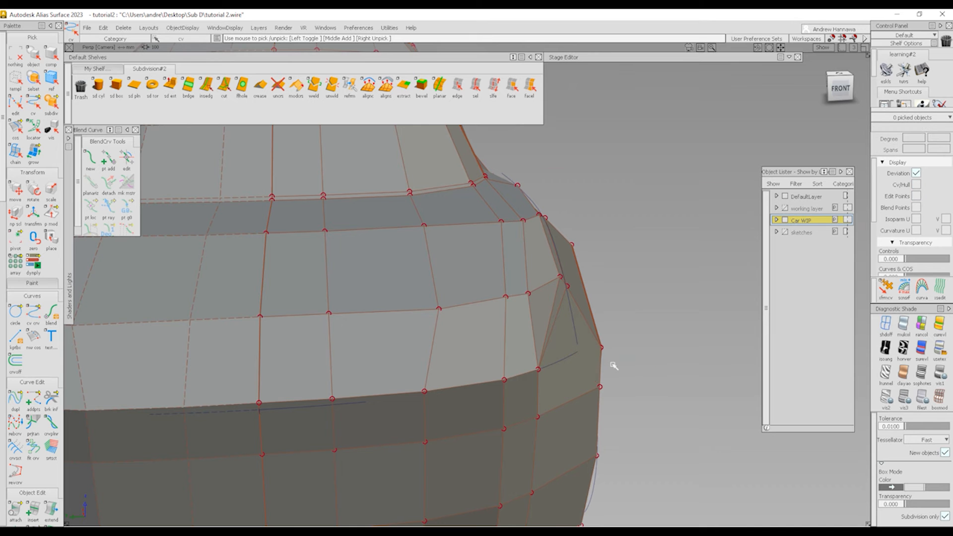
Step: Cut an edge from the fascia's top corner vertex to the hood vertex one column inward
alt+shift+drag(573, 364, 501, 330)
click(224, 85)
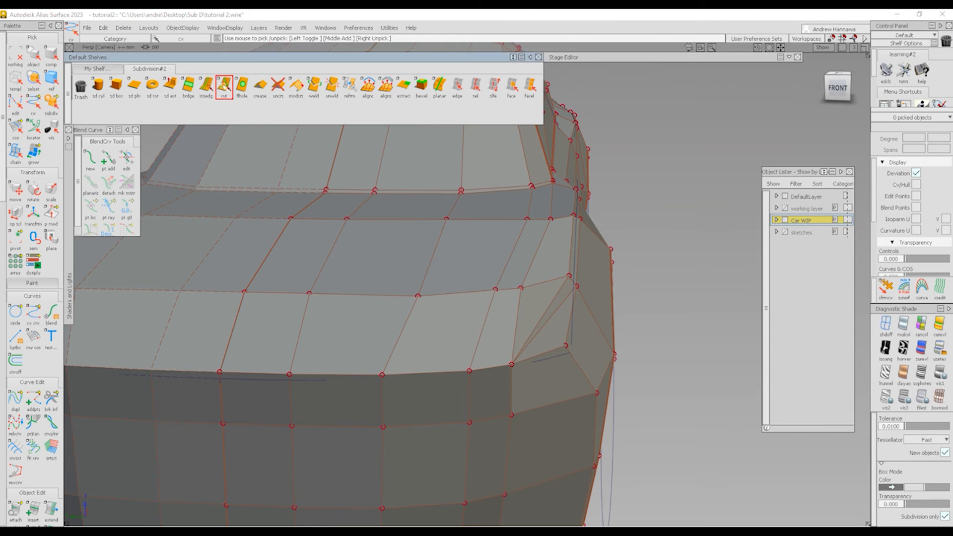
click(511, 363)
click(495, 289)
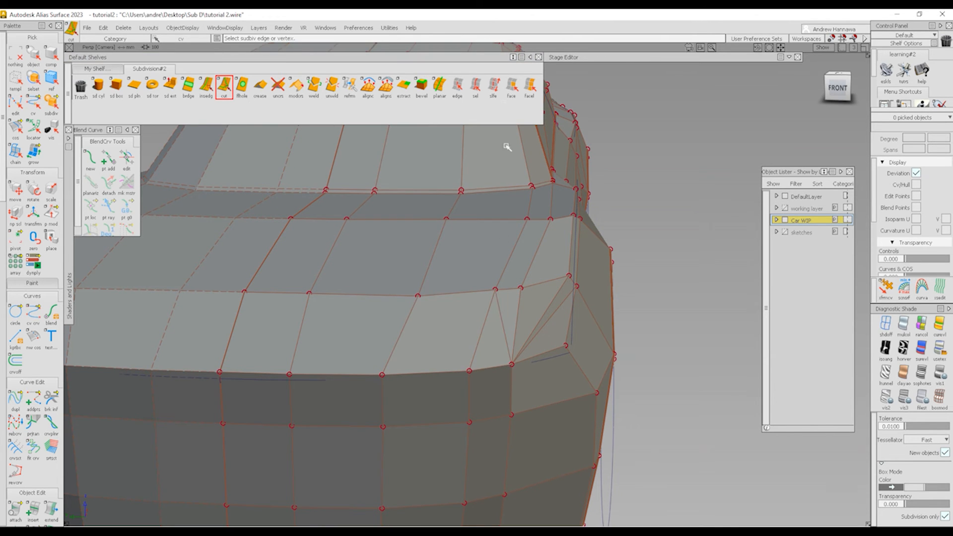
Step: Delete the vertical column of edges just inside the fascia corner, from the hood's front vertex row down to the bumper's lower edge
click(457, 87)
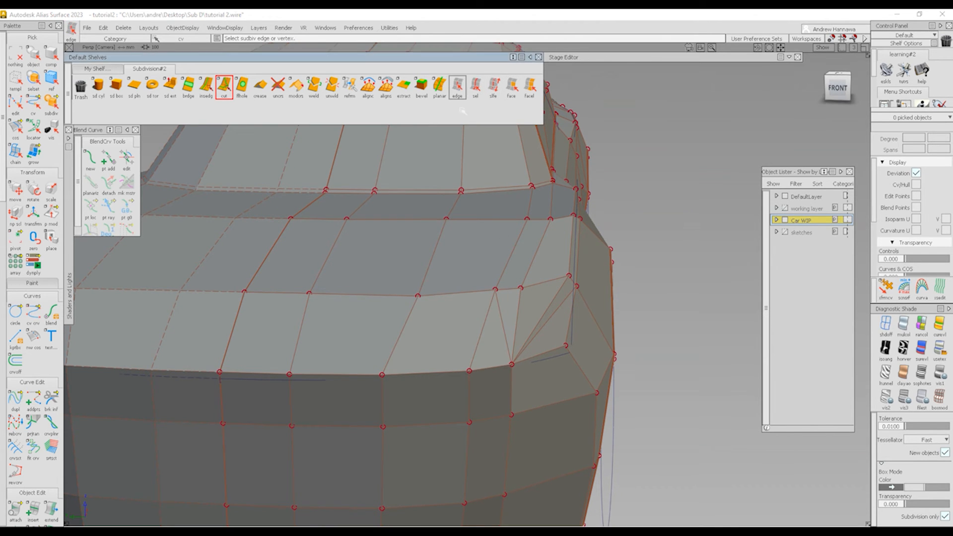
click(479, 331)
alt+shift+right_drag(561, 317, 508, 331)
click(505, 329)
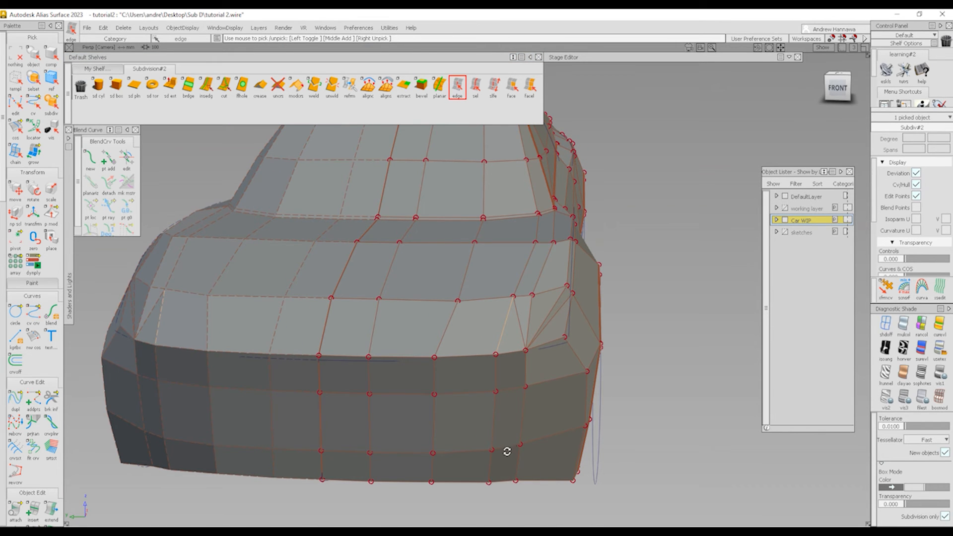
alt+shift+drag(507, 451, 475, 463)
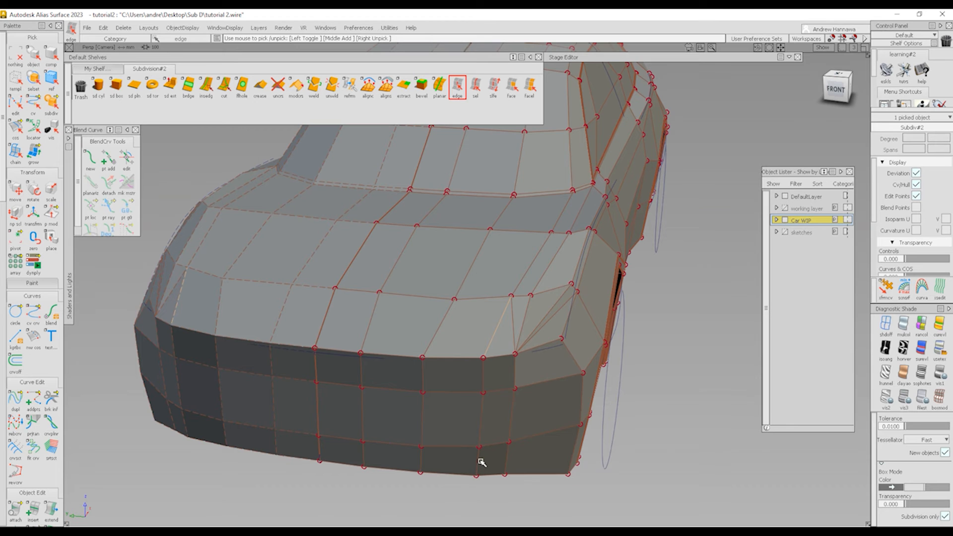
shift+click(479, 461)
key(Delete)
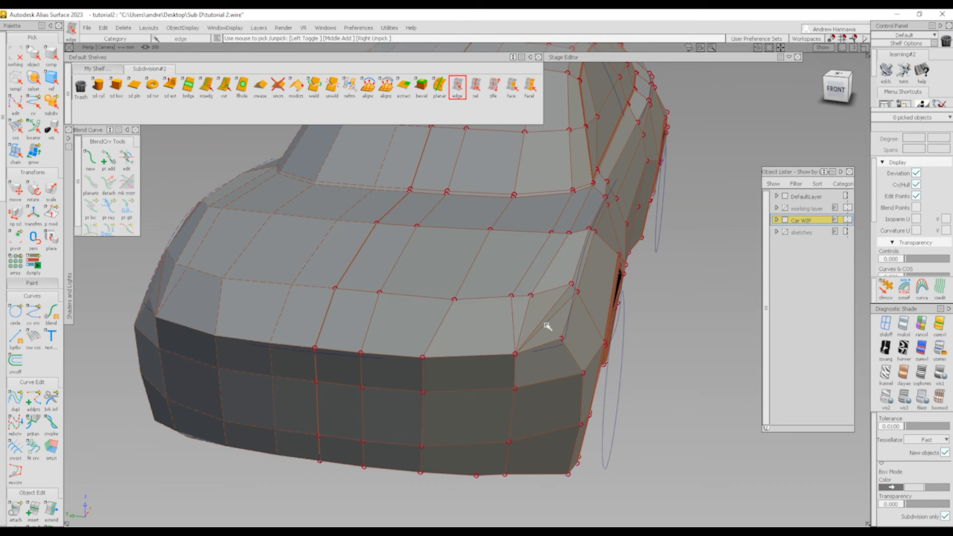
Step: Select the two outer hood vertices behind the new cut and move them inward and down to even out the hood spacing
alt+shift+drag(689, 323, 681, 325)
click(885, 288)
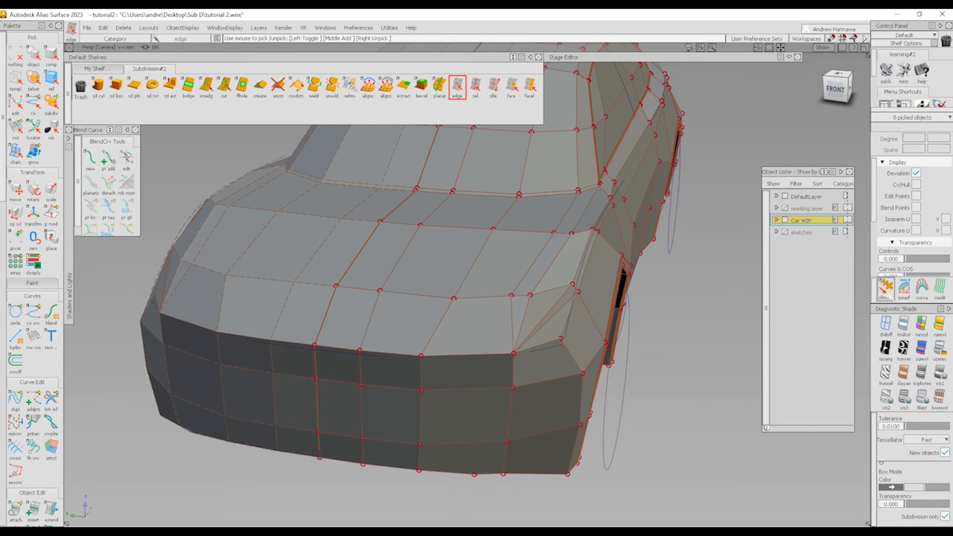
click(511, 295)
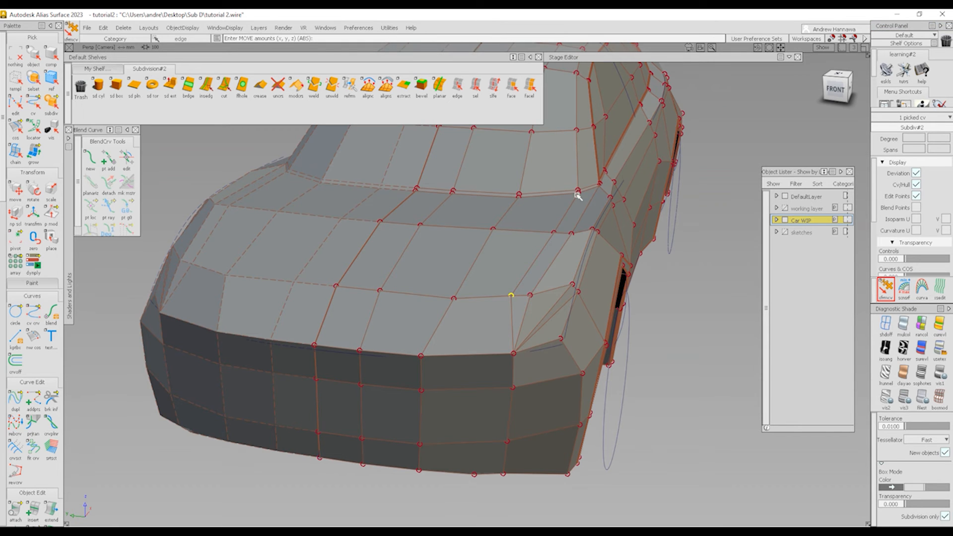
shift+click(553, 233)
key(shift+alt)
middle_drag(712, 304, 685, 314)
right_drag(691, 317, 691, 339)
alt+shift+drag(554, 335, 588, 306)
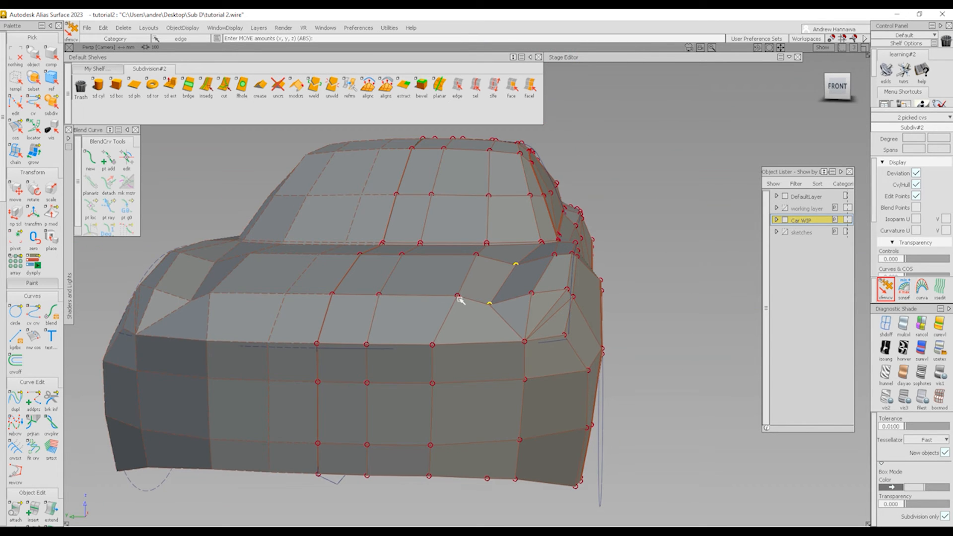
Step: Move the next hood vertex pair slightly inward and down, and lower the four vertices of the two hood columns nearest the centreline
click(477, 254)
key(alt+shift)
right_drag(647, 257, 636, 313)
middle_drag(673, 319, 637, 320)
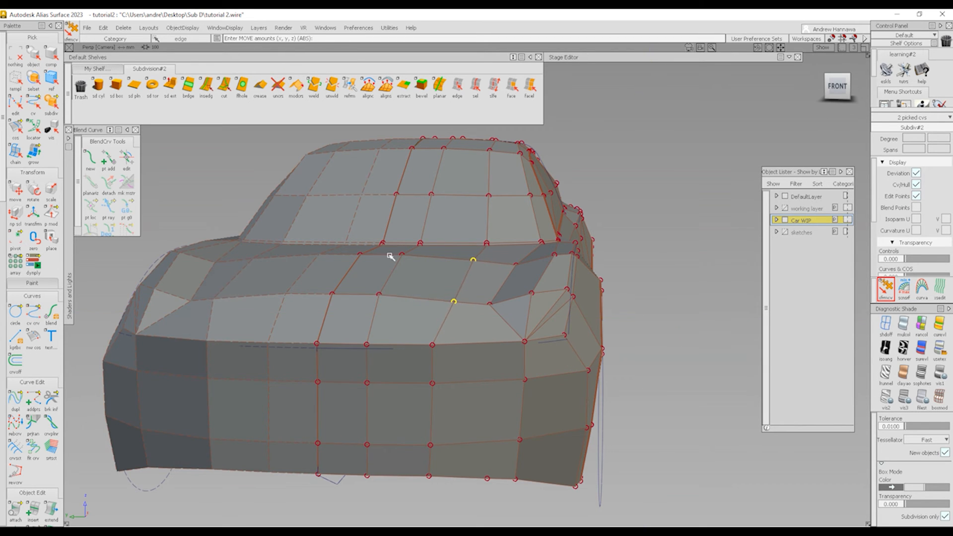
alt+shift+drag(402, 255, 390, 280)
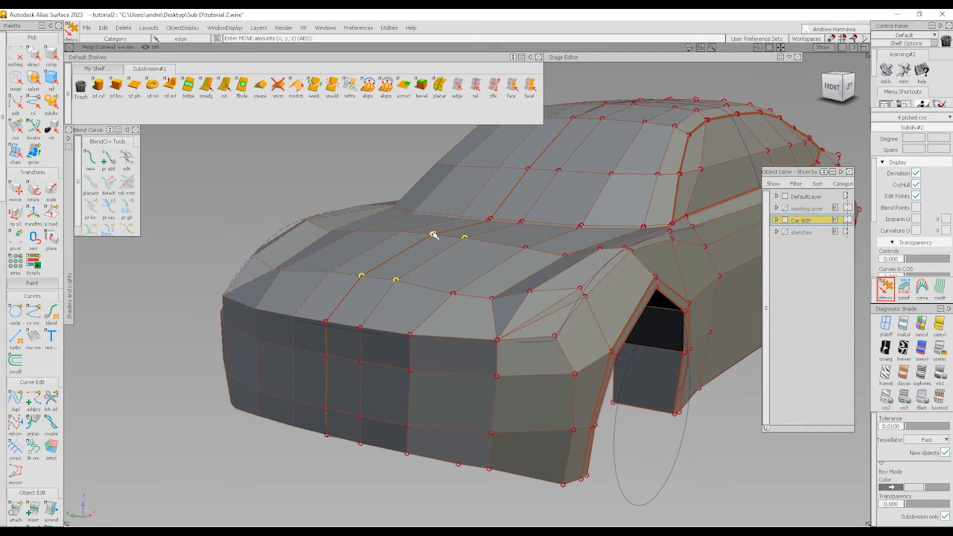
right_drag(723, 350, 719, 453)
ctrl+shift+drag(476, 356, 407, 361)
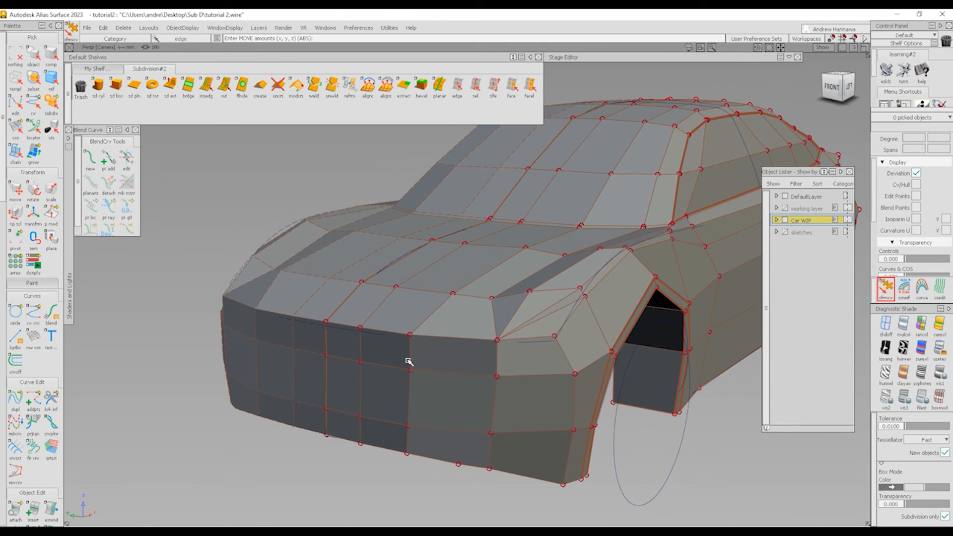
Step: Display the body as a smooth subdivision surface and examine the front corner, hood and shoulder from several angles
key(b)
key(alt+m)
alt+shift+drag(557, 315, 702, 301)
alt+shift+right_drag(703, 302, 561, 318)
mouse_move(561, 317)
alt+shift+mouse_down()
mouse_move(558, 462)
mouse_move(387, 385)
alt+shift+mouse_up()
alt+shift+right_drag(387, 385, 602, 324)
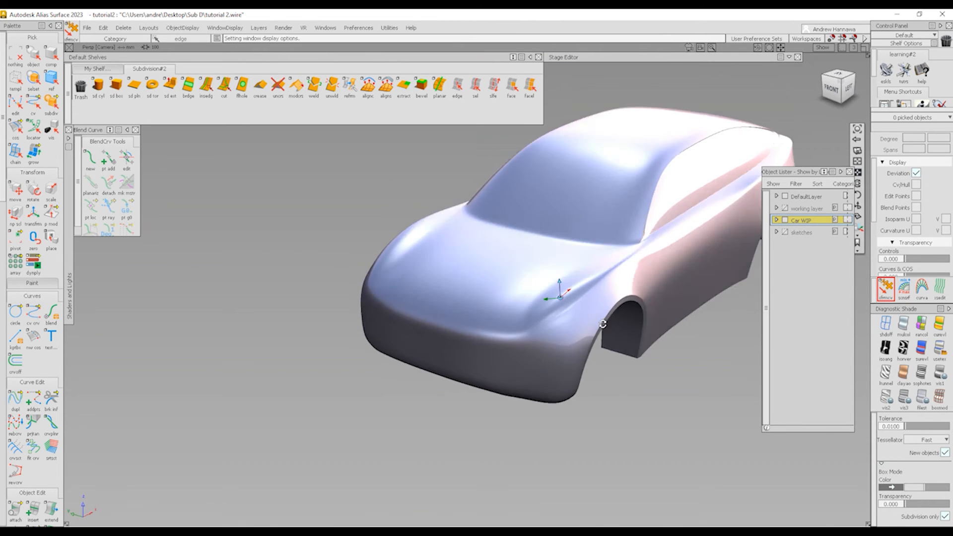
alt+shift+drag(602, 324, 530, 313)
alt+shift+right_drag(529, 312, 467, 318)
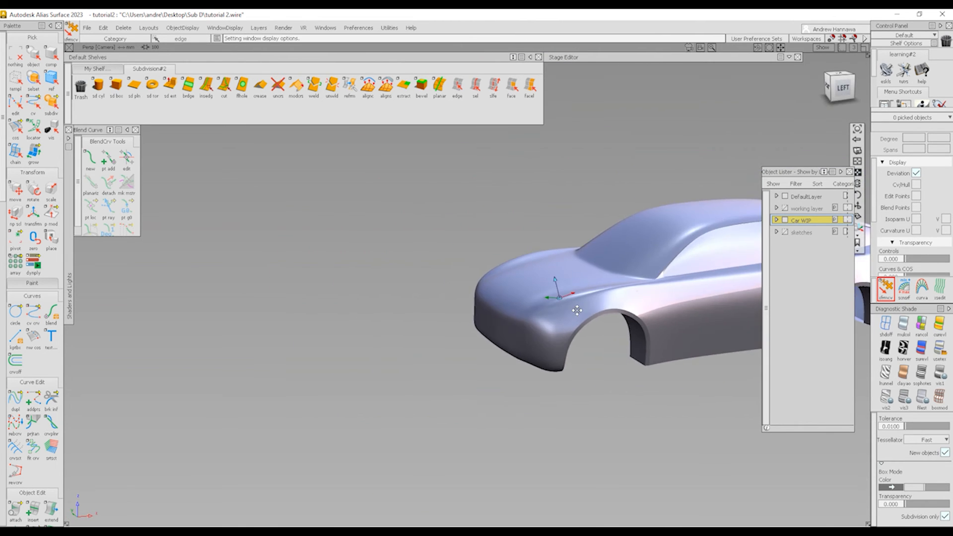
alt+shift+middle_drag(577, 310, 503, 324)
alt+shift+drag(503, 323, 546, 277)
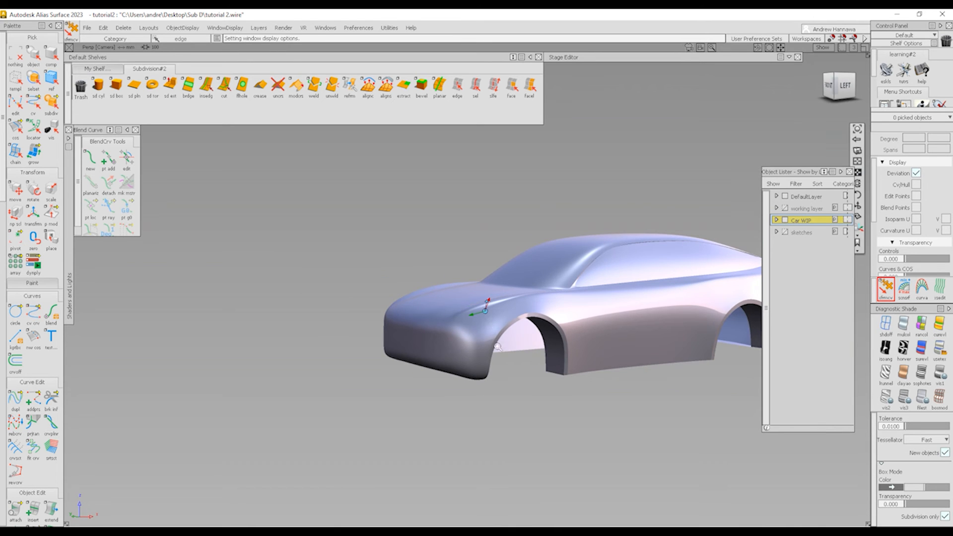
alt+shift+right_drag(497, 347, 516, 344)
Step: Select the fender vertex just outside the outer hood column near the front corner and lower it slightly
ctrl+shift+right_drag(516, 345, 554, 389)
alt+shift+drag(506, 345, 709, 321)
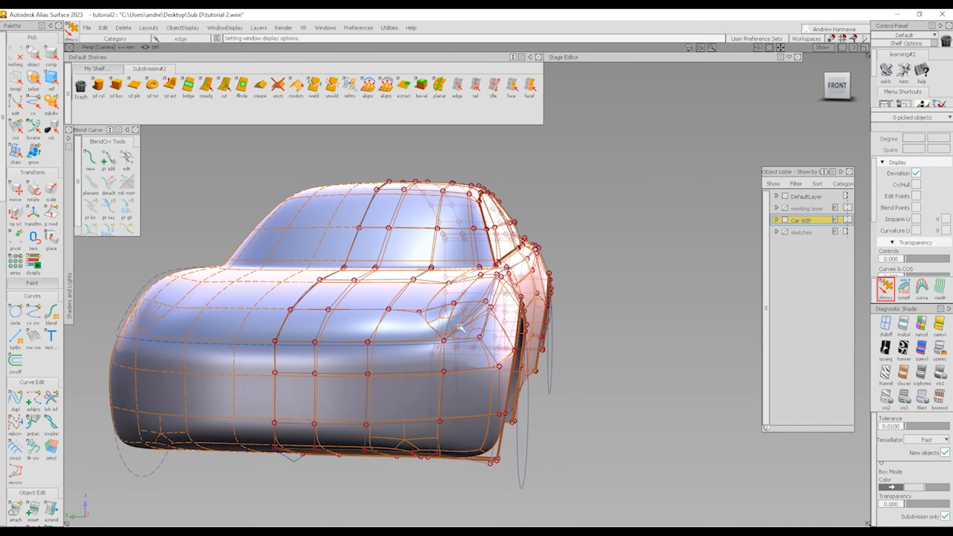
ctrl+shift+drag(458, 326, 458, 313)
click(453, 303)
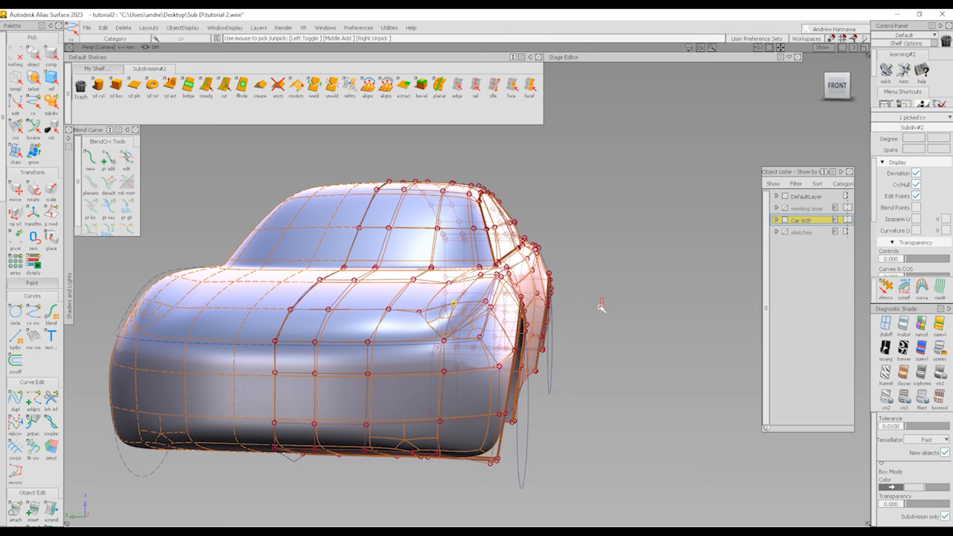
ctrl+shift+middle_drag(606, 363, 611, 308)
right_drag(612, 306, 611, 315)
ctrl+shift+drag(490, 381, 483, 311)
Step: Examine the smooth body without its control vertices, ending in the orthographic left view
ctrl+shift+right_drag(576, 415, 575, 355)
mouse_move(484, 311)
alt+shift+mouse_down()
mouse_move(507, 370)
mouse_move(665, 325)
mouse_move(326, 325)
alt+shift+mouse_up()
alt+shift+right_drag(645, 333, 555, 341)
alt+shift+drag(556, 340, 397, 339)
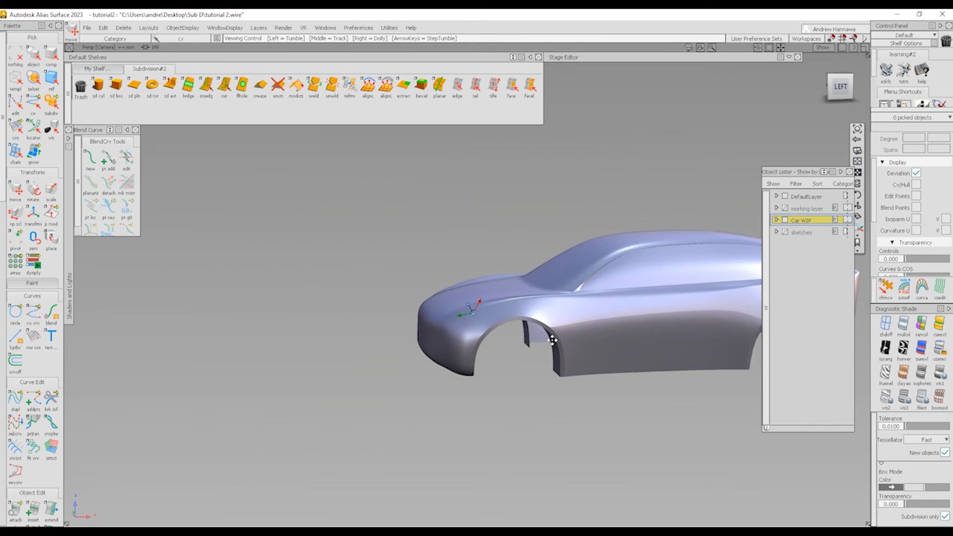
mouse_move(653, 333)
alt+shift+middle_down()
mouse_move(534, 354)
mouse_move(431, 341)
alt+shift+middle_up()
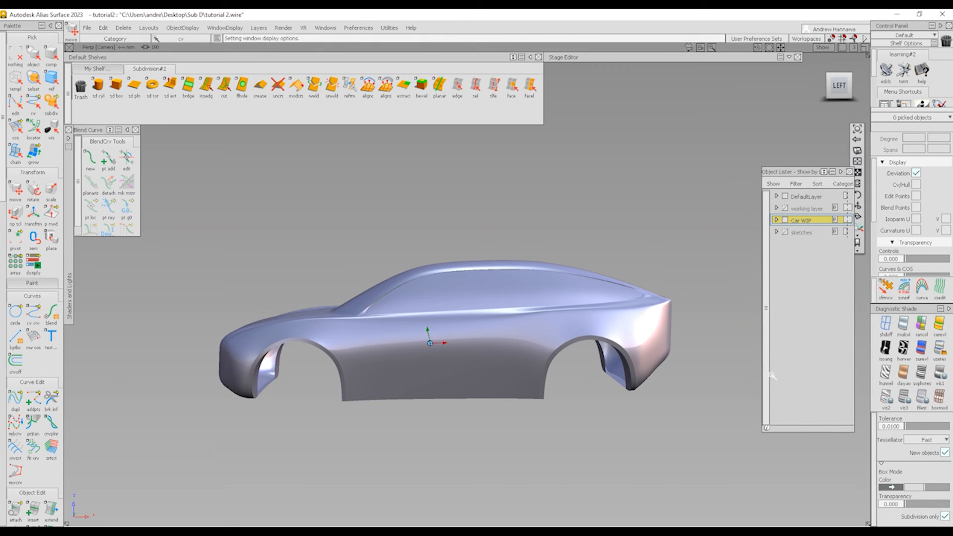
click(838, 85)
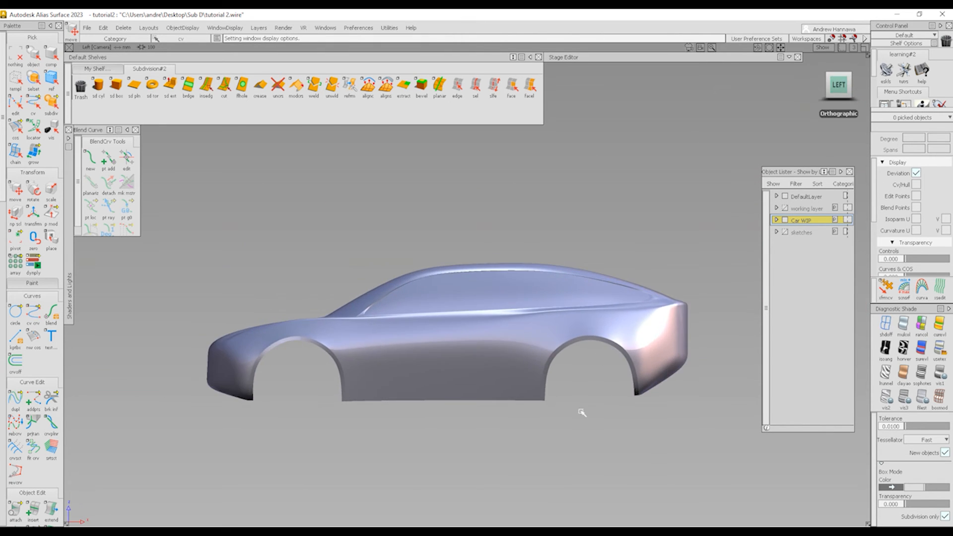
alt+shift+right_drag(582, 398, 605, 400)
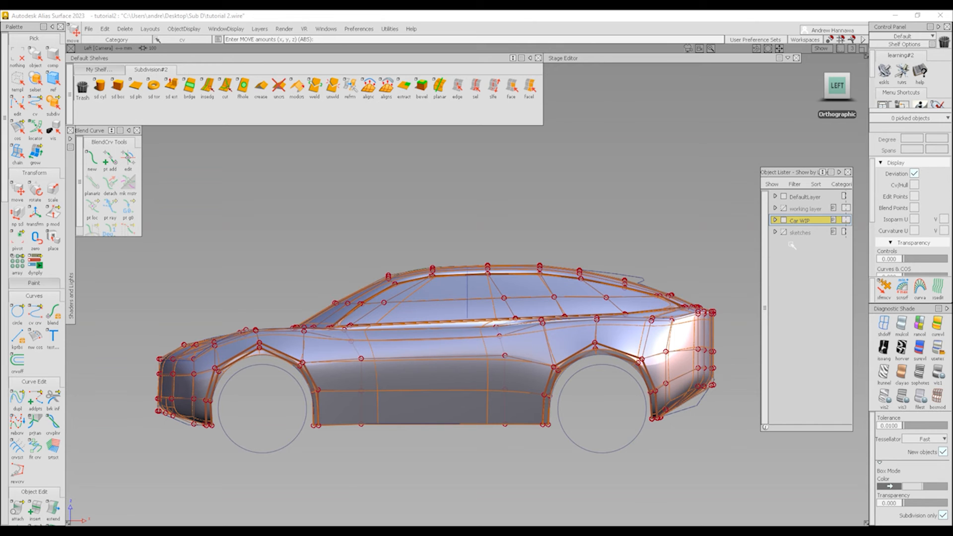
Step: Show the sketches layer, compare the car's side profile with the reference sketches, and hide the layer again
click(783, 232)
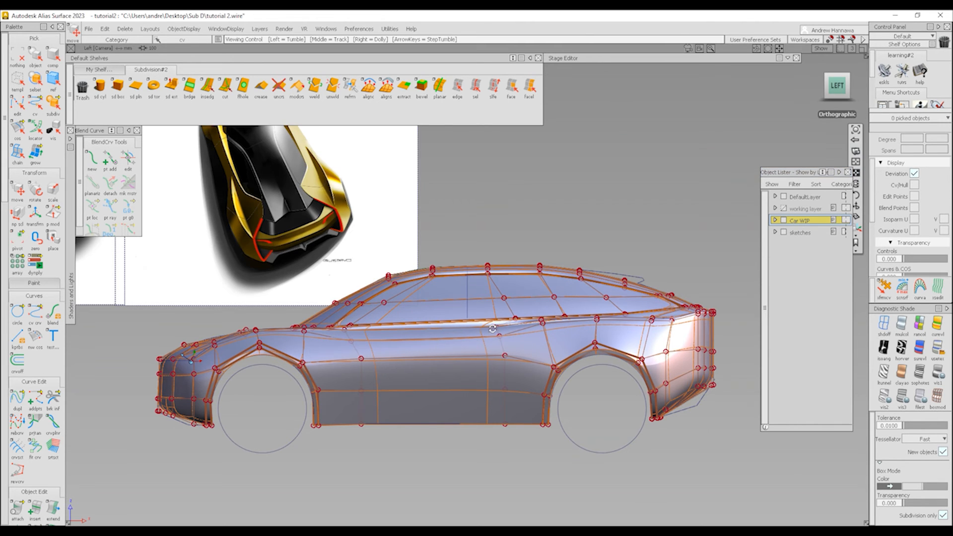
alt+shift+right_drag(453, 294, 355, 360)
mouse_move(356, 360)
alt+shift+middle_down()
mouse_move(578, 376)
mouse_move(553, 377)
alt+shift+middle_up()
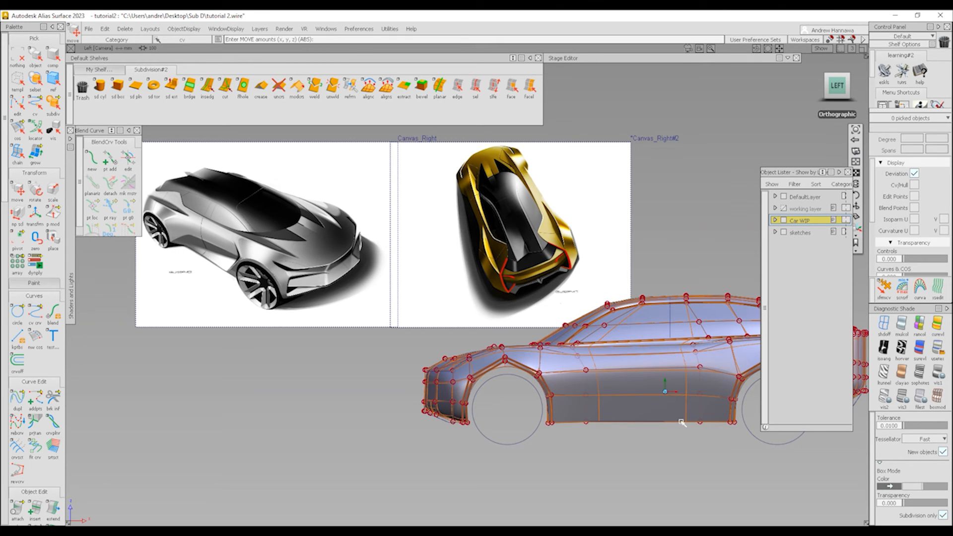
mouse_move(681, 425)
alt+shift+middle_down()
mouse_move(644, 420)
mouse_move(698, 418)
alt+shift+middle_up()
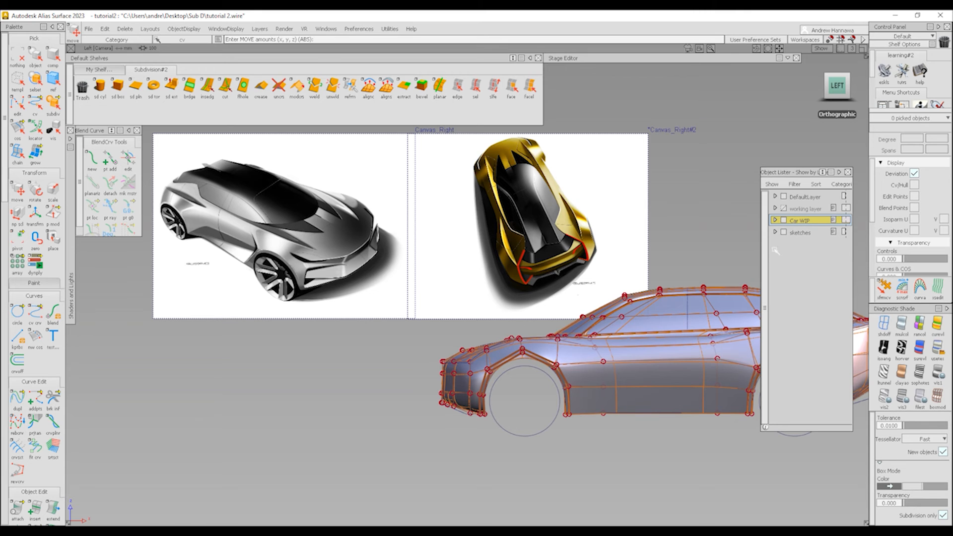
click(784, 233)
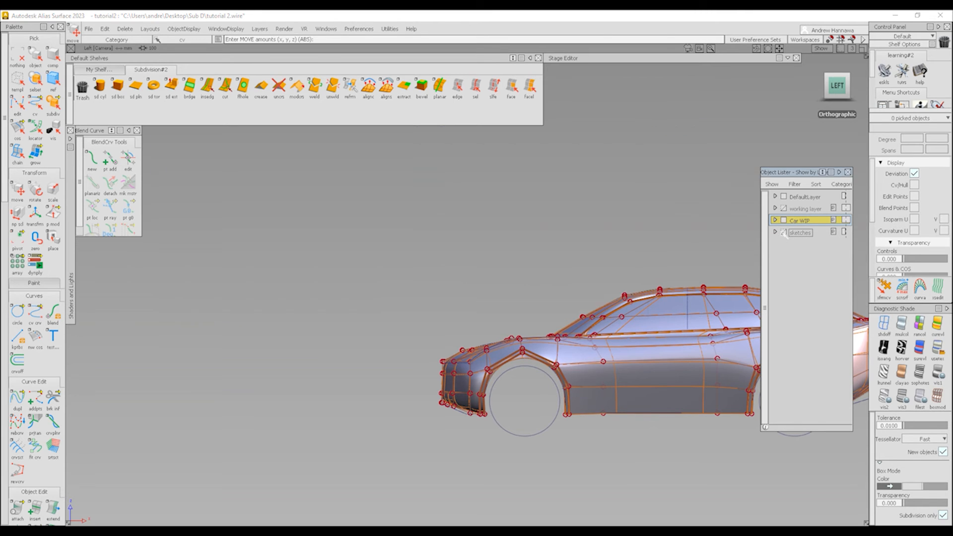
Step: Return to the box mesh in the left view and move the rear column of three lower door vertices forward
alt+shift+drag(660, 379, 733, 403)
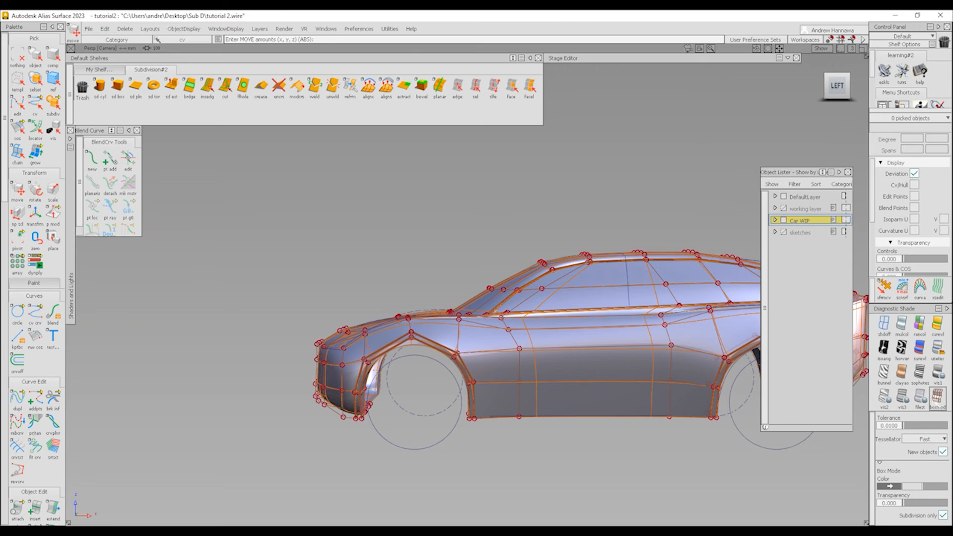
key(1)
click(841, 95)
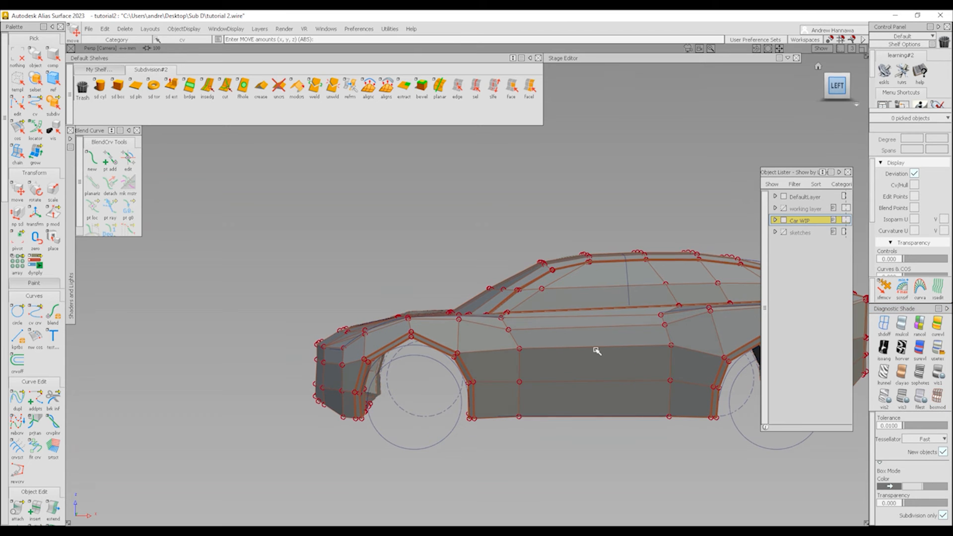
drag(557, 327, 575, 404)
ctrl+shift+drag(542, 361, 596, 359)
drag(558, 327, 594, 441)
ctrl+shift+middle_drag(595, 448, 595, 436)
scroll(595, 435, up, 1)
middle_drag(595, 436, 551, 410)
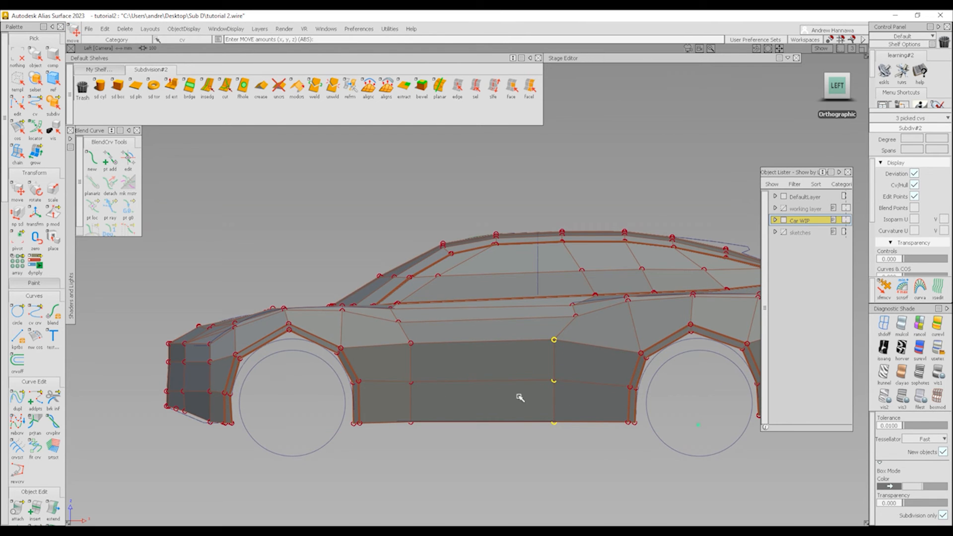
ctrl+shift+drag(459, 385, 457, 357)
Step: Cut an edge across the upper door face from the front to the rear column, continuing diagonally to the lower corner at the rear arch
click(225, 87)
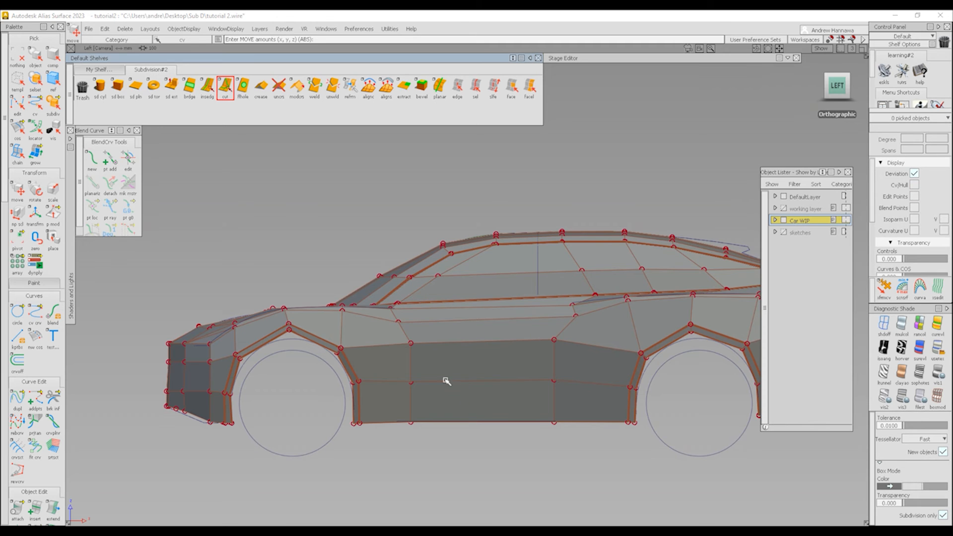
click(412, 357)
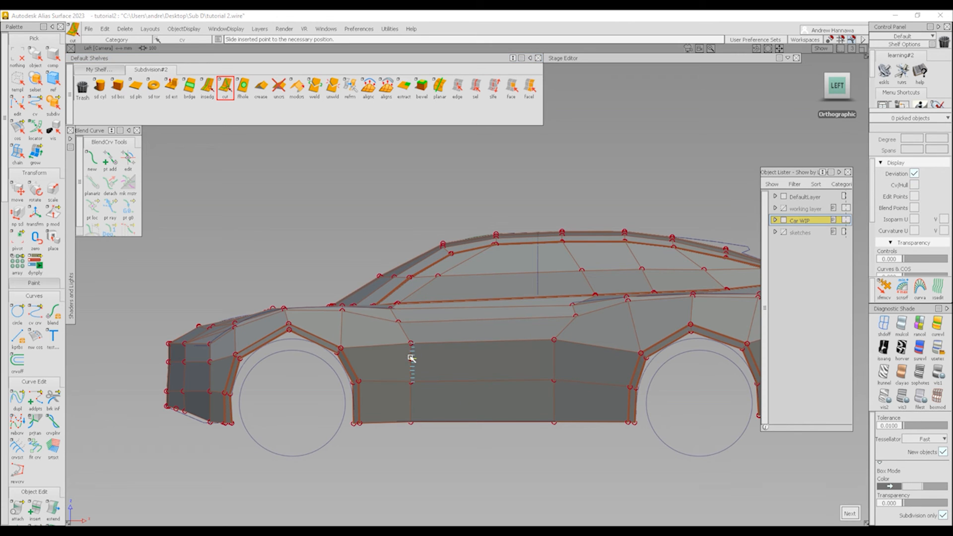
click(552, 361)
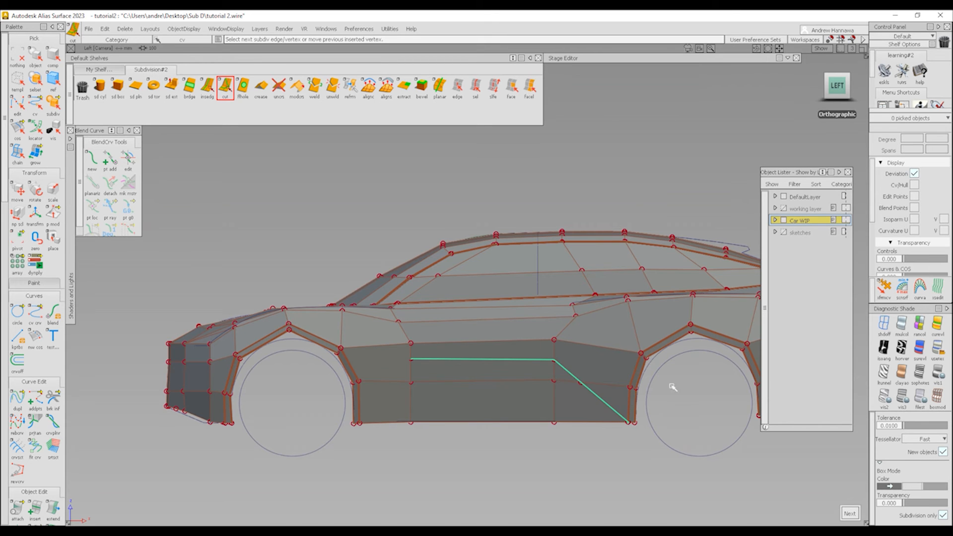
key(space)
Step: Show the sketches layer and compare the door and sill edges with the reference sketches
click(783, 232)
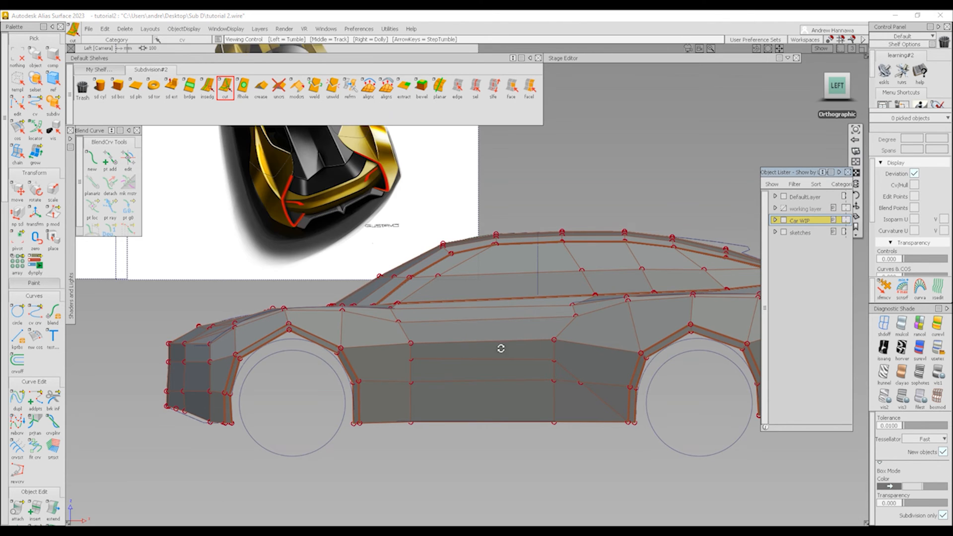
alt+shift+right_drag(501, 348, 551, 392)
alt+shift+middle_drag(445, 383, 479, 384)
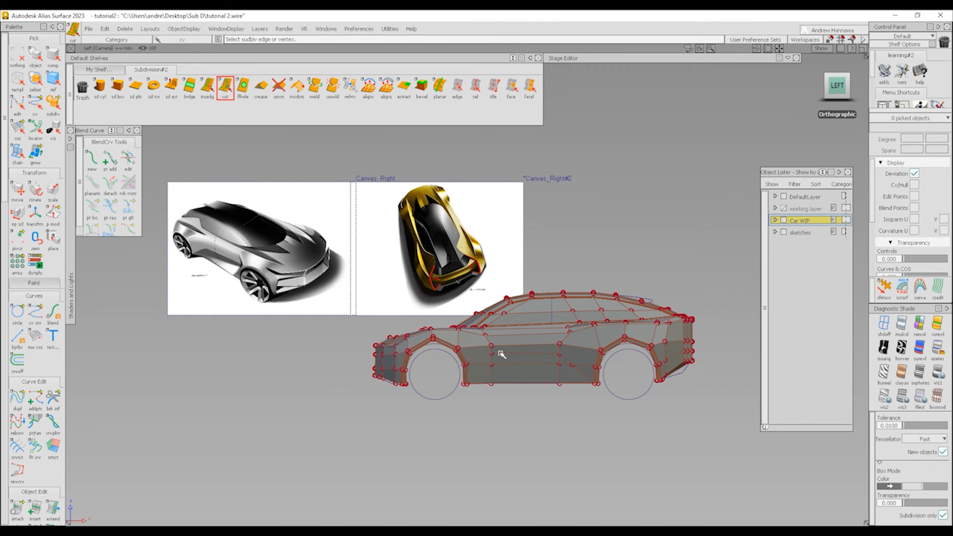
alt+shift+right_drag(552, 387, 562, 410)
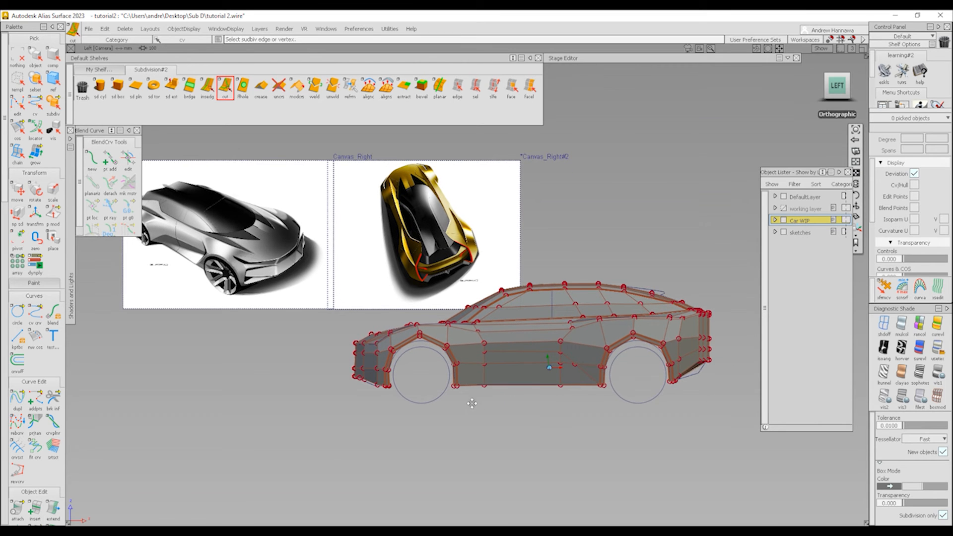
alt+shift+middle_drag(471, 402, 499, 401)
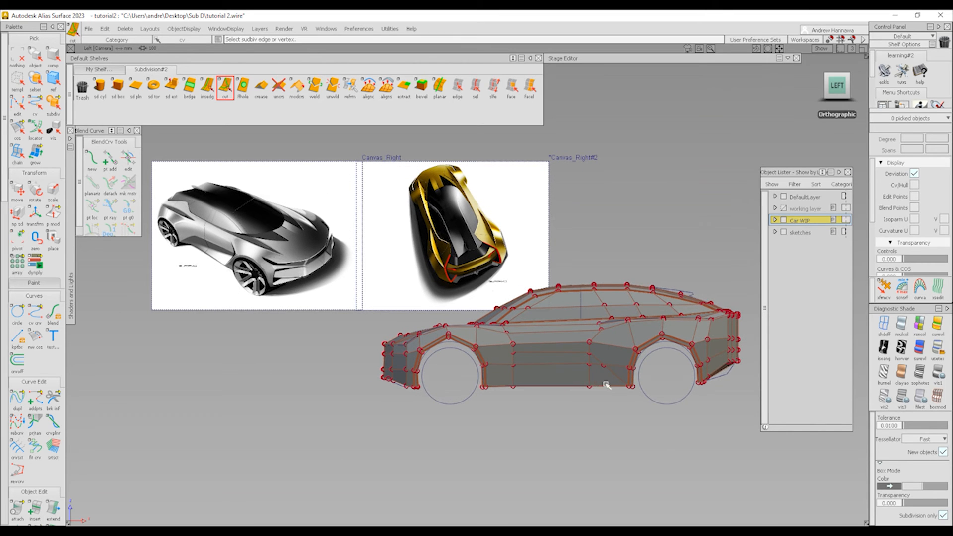
Step: Cut a horizontal edge along the lower body side from the rear wheel arch's edge to the front wheel arch's edge
alt+shift+right_drag(605, 385, 635, 381)
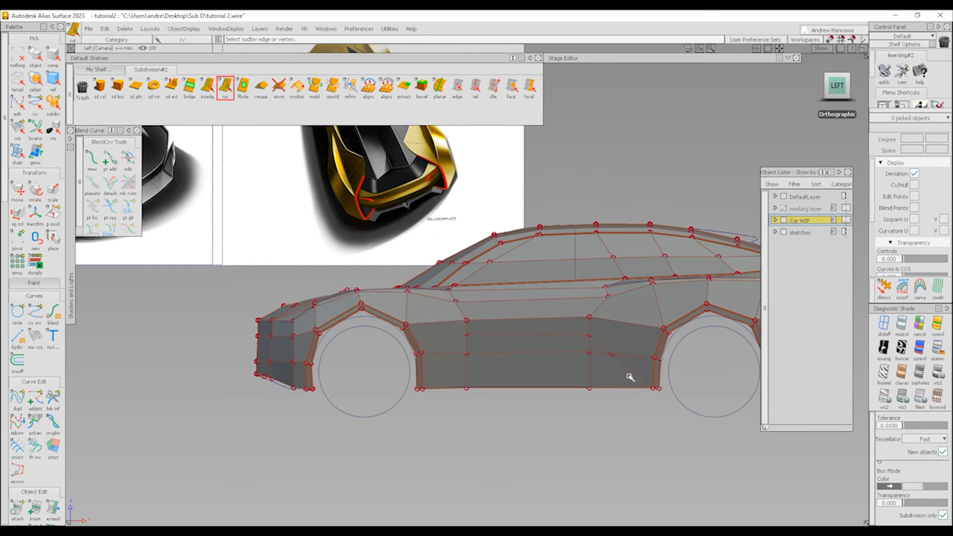
click(658, 370)
click(420, 369)
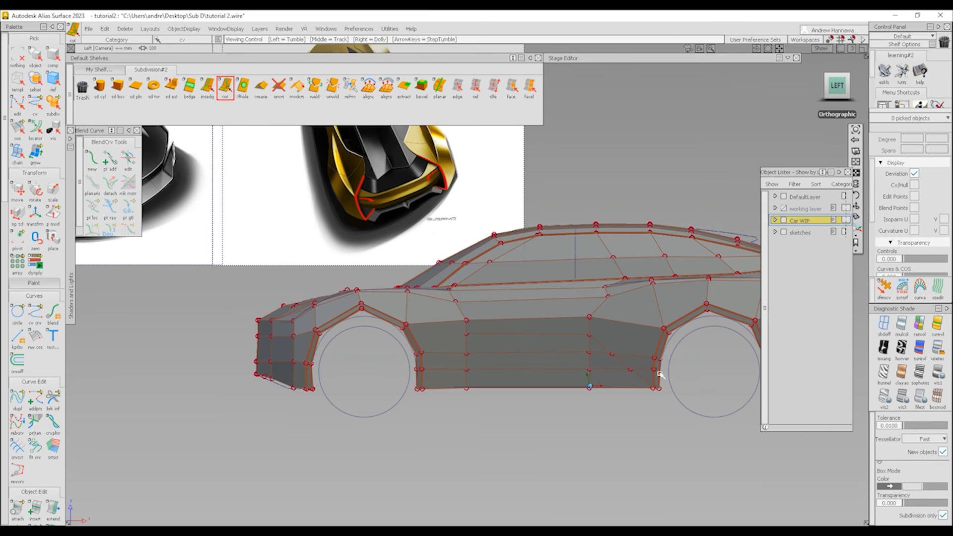
Step: Extend the lower side edge by cutting around the front side of the rear wheel arch to the flange's inner border
alt+shift+right_drag(660, 373, 690, 392)
click(643, 359)
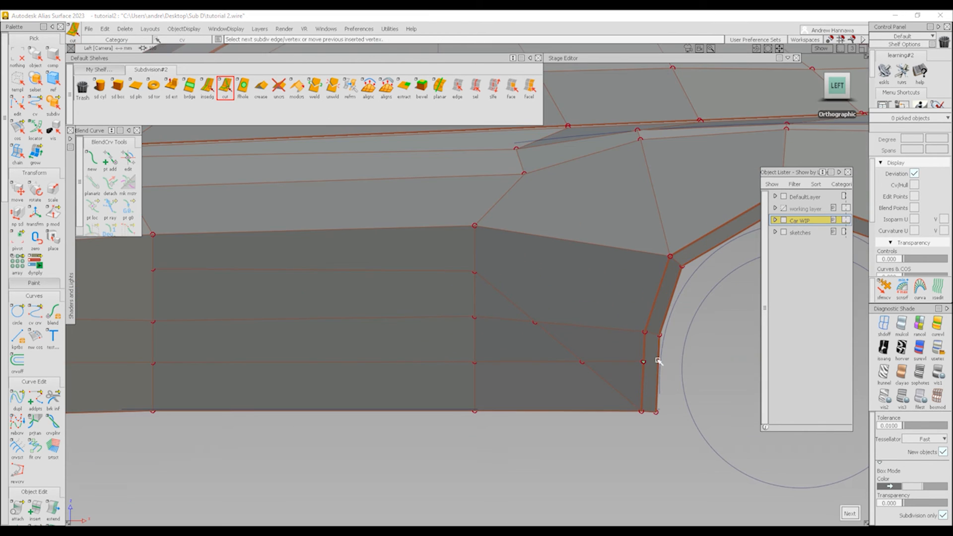
alt+shift+drag(670, 358, 623, 371)
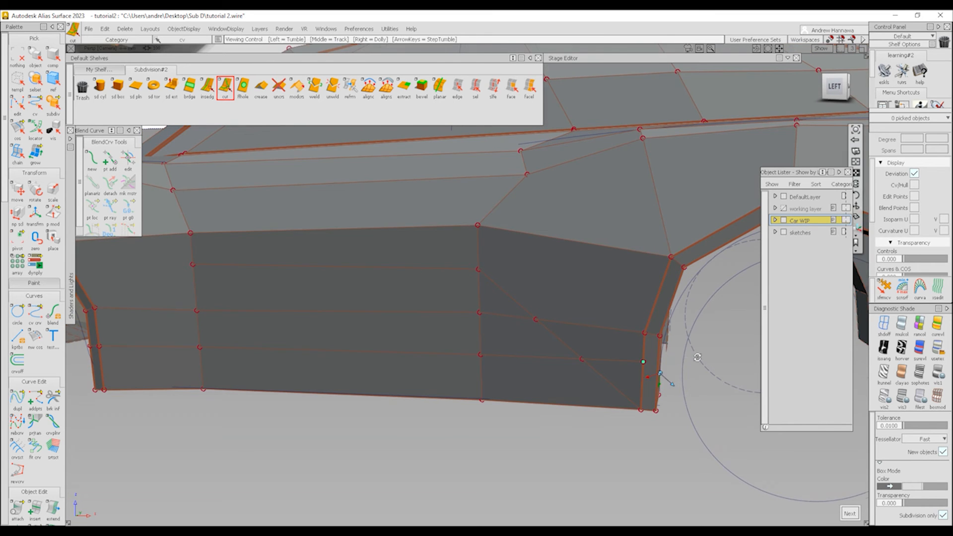
alt+shift+drag(698, 358, 636, 362)
click(702, 346)
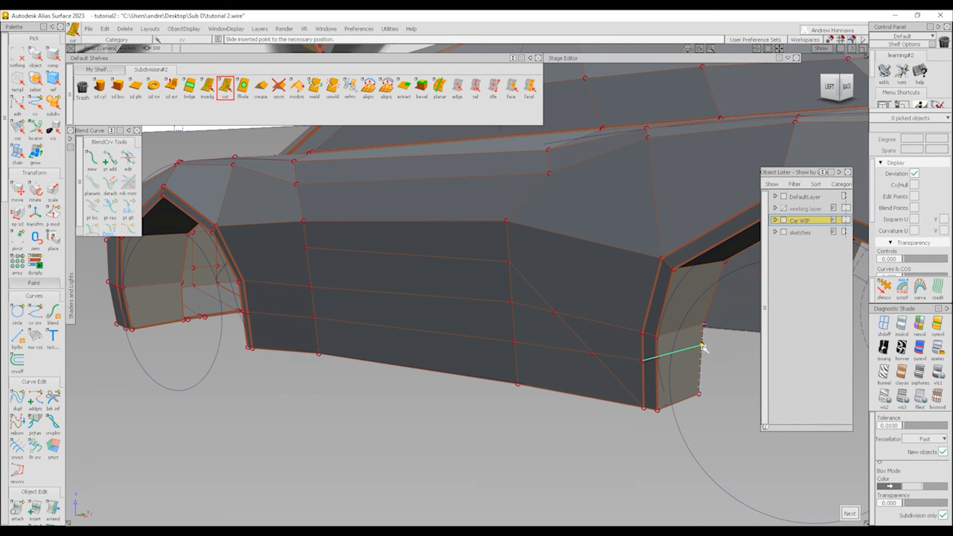
alt+shift+drag(702, 347, 525, 368)
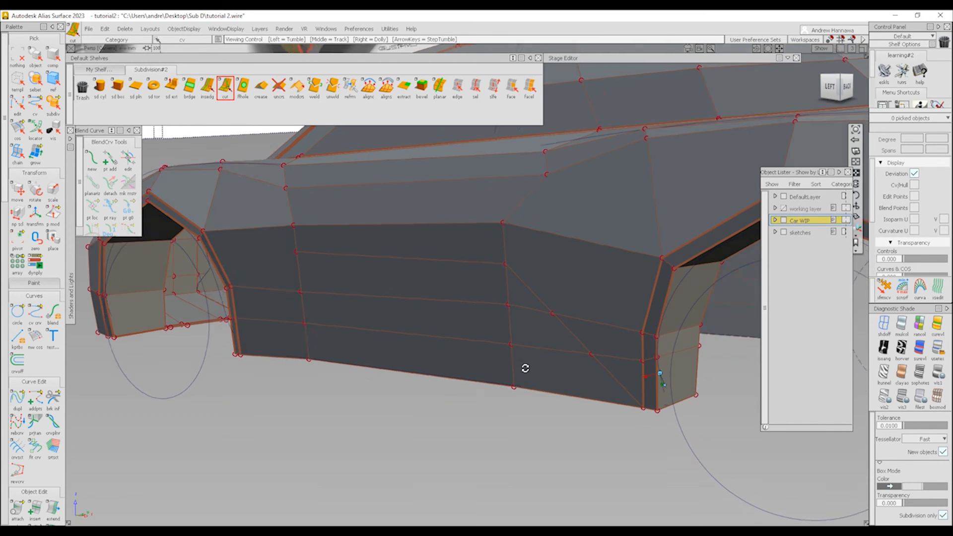
Step: Select the two new rear arch flange vertices in the left view and nudge them to line up with the lower side edge
click(835, 97)
drag(648, 342, 671, 366)
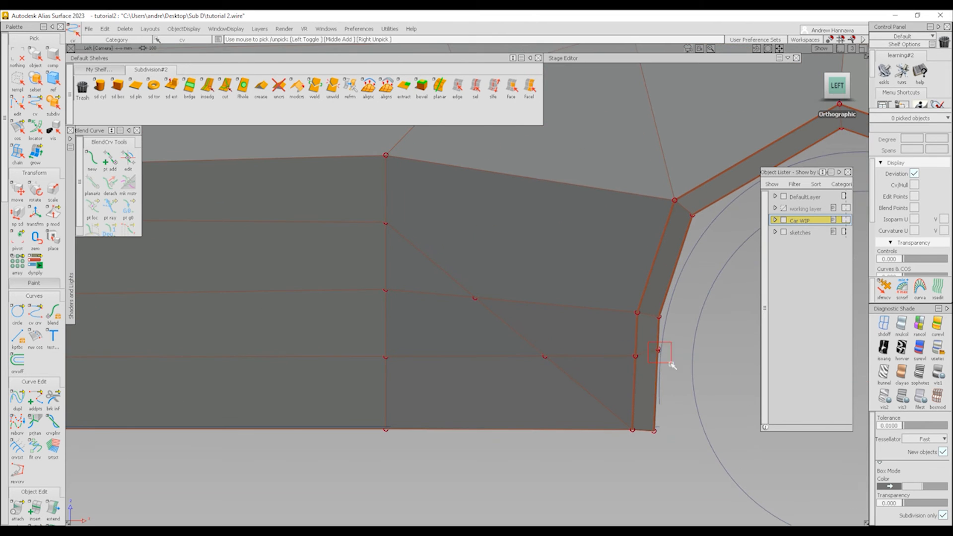
key(m)
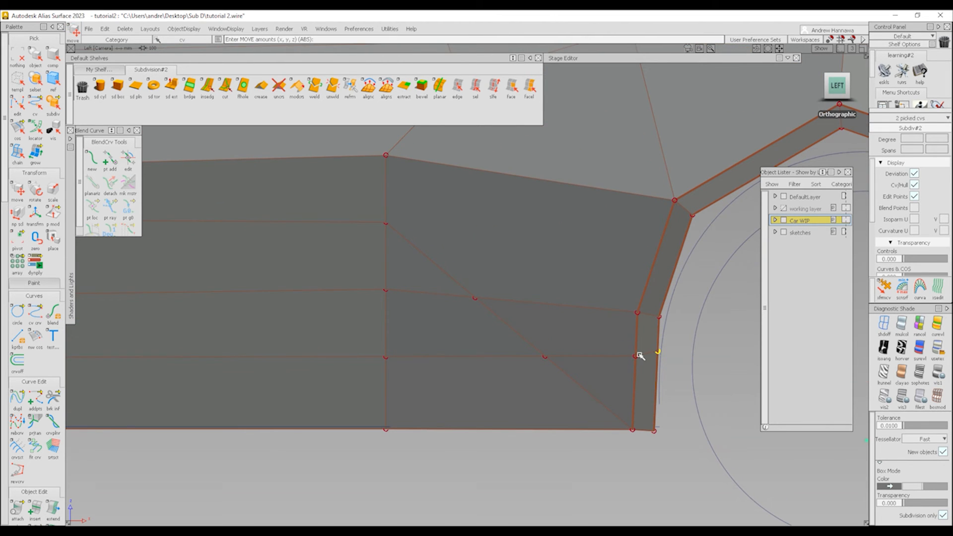
right_drag(681, 365, 681, 365)
mouse_move(660, 373)
alt+shift+right_down()
mouse_move(627, 364)
mouse_move(497, 381)
alt+shift+right_up()
ctrl+shift+drag(589, 433, 574, 336)
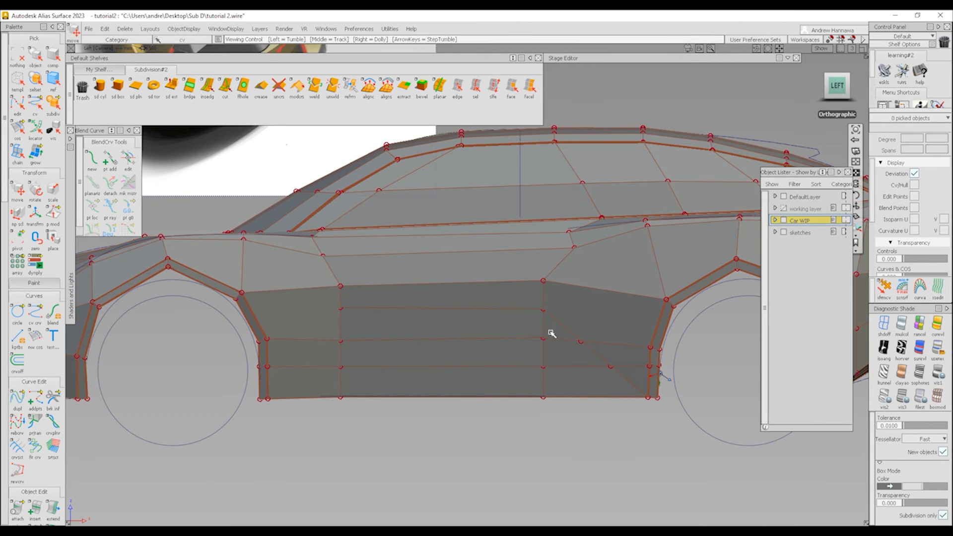
Step: Cut an edge from the upper door line forward and down behind the front wheel arch to the lower side edge
alt+shift+right_drag(596, 331, 526, 319)
alt+shift+middle_drag(527, 319, 649, 333)
alt+shift+right_drag(649, 333, 516, 343)
mouse_move(516, 344)
alt+shift+middle_down()
mouse_move(589, 377)
mouse_move(524, 355)
alt+shift+middle_up()
mouse_move(523, 355)
alt+shift+right_down()
mouse_move(610, 348)
mouse_move(538, 365)
alt+shift+right_up()
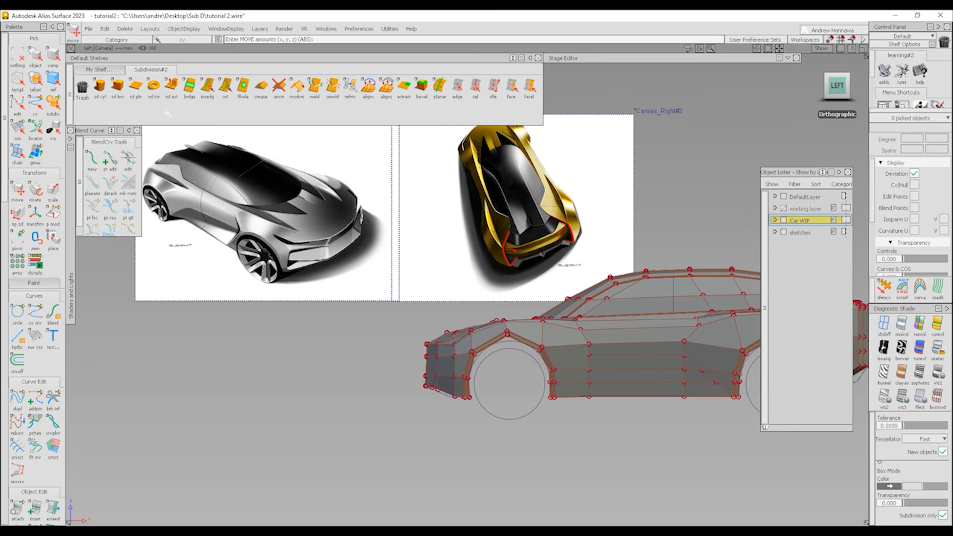
click(225, 88)
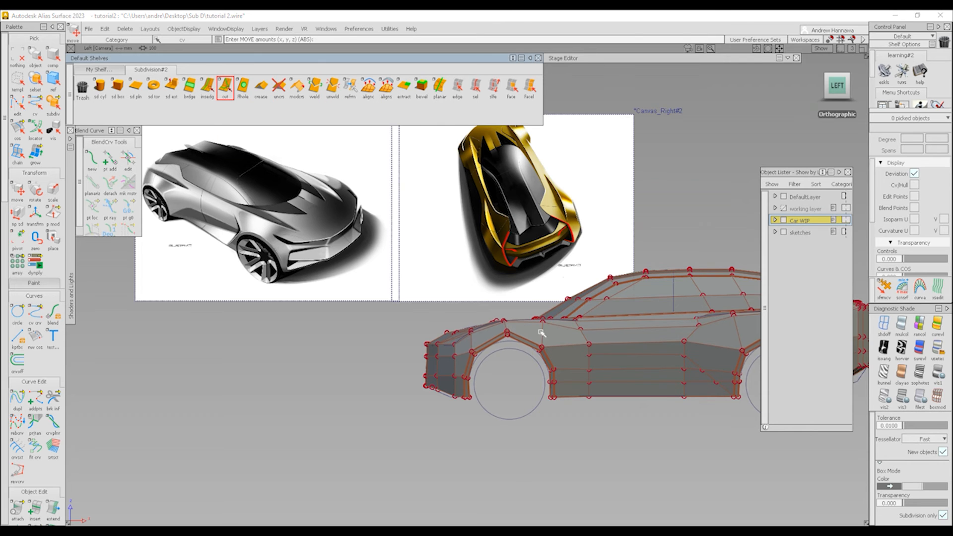
mouse_move(586, 370)
alt+shift+right_down()
mouse_move(618, 370)
mouse_move(515, 351)
mouse_move(488, 318)
alt+shift+right_up()
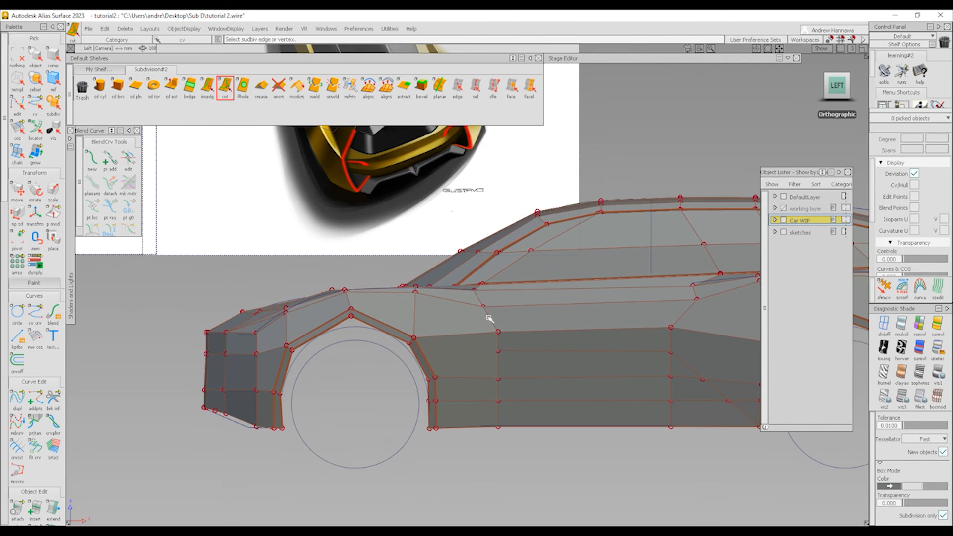
click(514, 304)
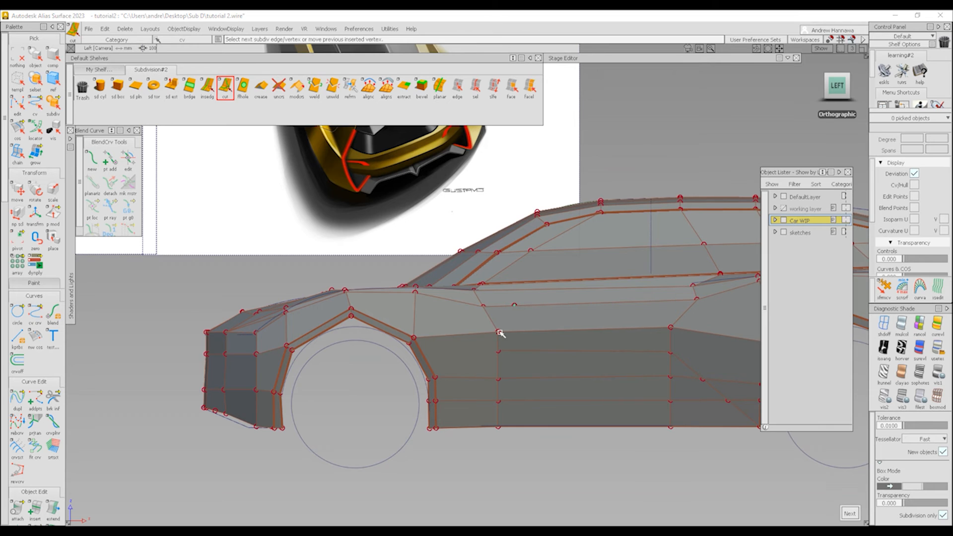
click(447, 335)
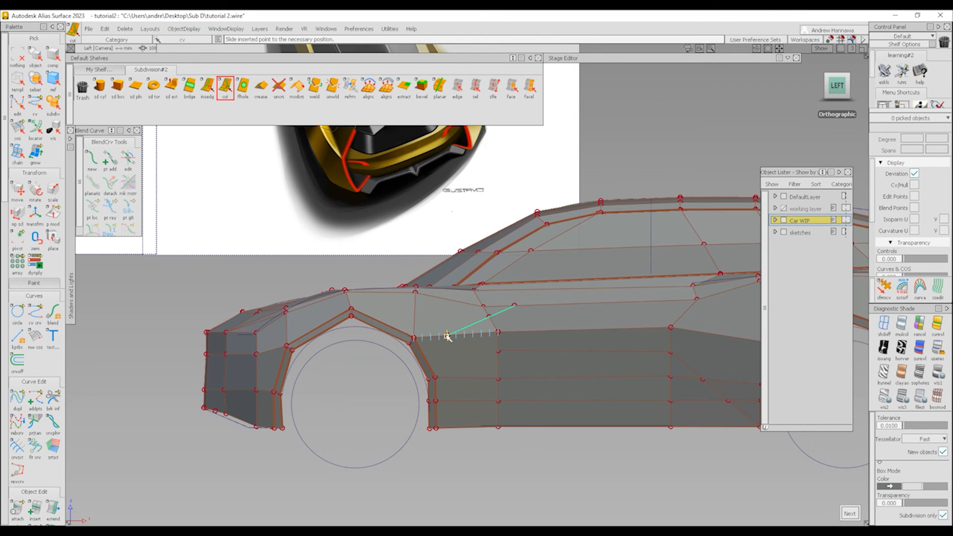
click(468, 401)
key(space)
alt+shift+right_drag(630, 400, 593, 352)
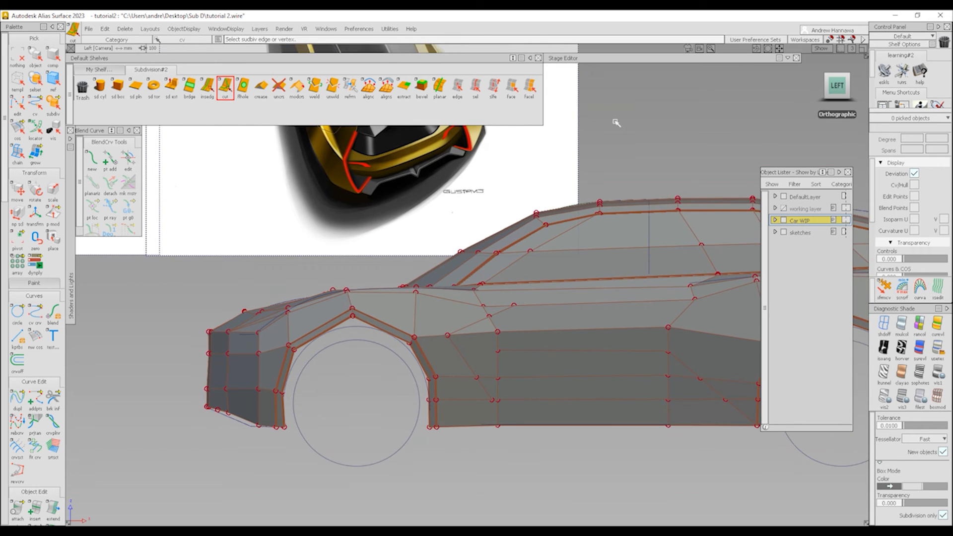
Step: Crease the door's upper horizontal edge and the slanted edges running down from its rear end
click(456, 95)
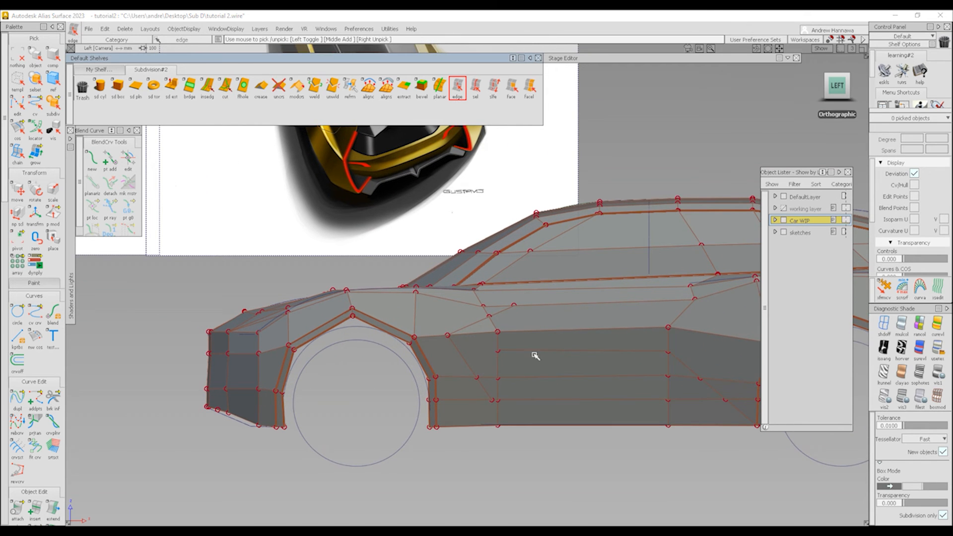
click(590, 350)
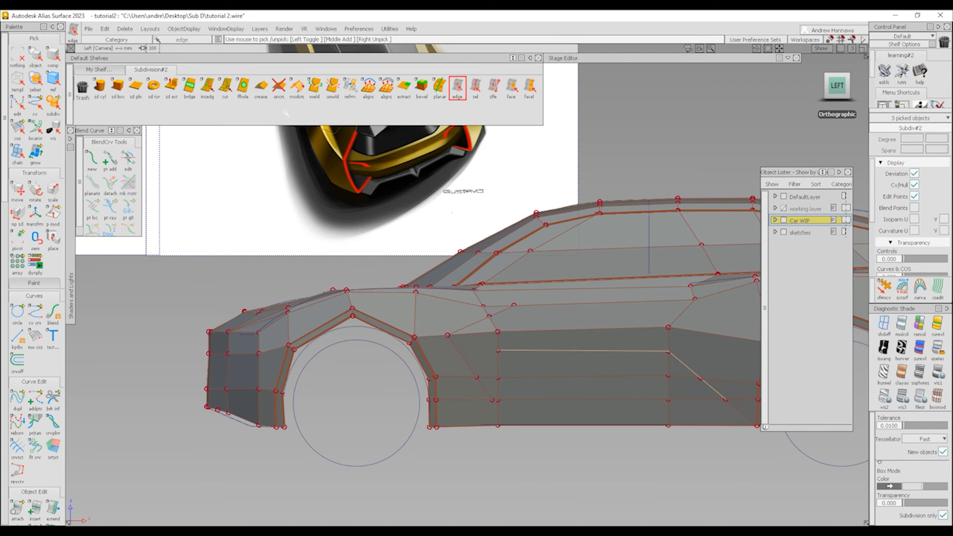
click(261, 91)
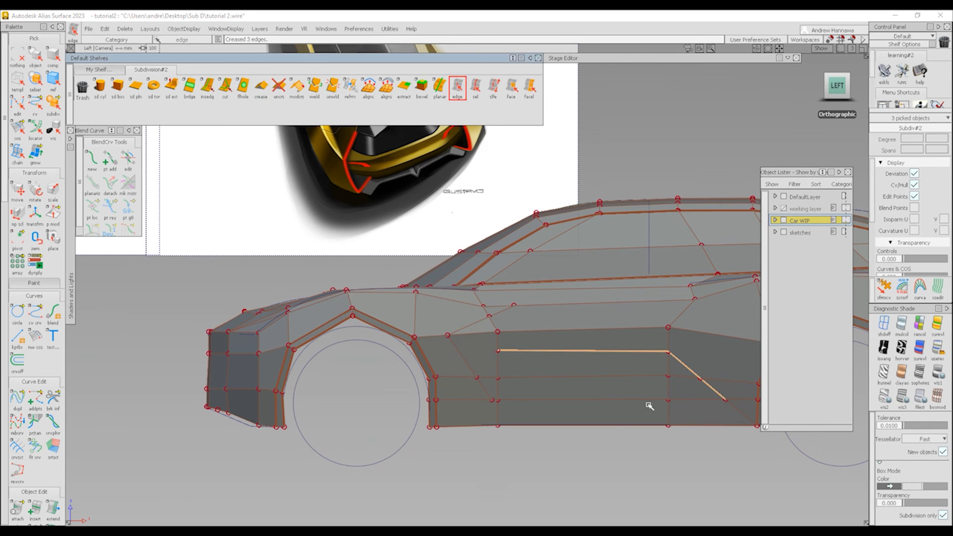
Step: Select the two door vertices just below the creased edge and move them about 68 units inward to form a recess
ctrl+shift+drag(646, 401, 631, 338)
alt+shift+right_drag(645, 357, 652, 387)
alt+shift+middle_drag(652, 388, 532, 370)
alt+shift+drag(489, 378, 555, 365)
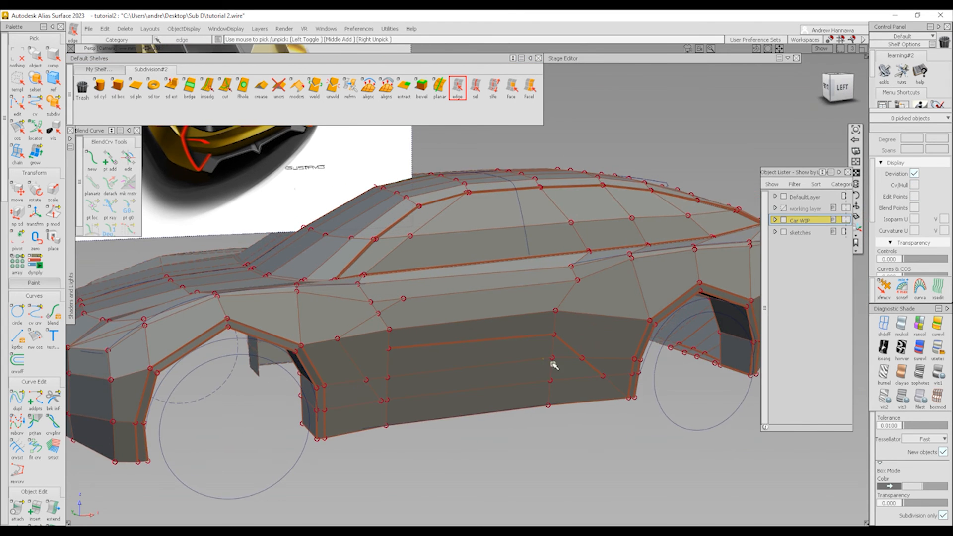
alt+shift+right_drag(555, 365, 337, 374)
ctrl+shift+drag(338, 374, 356, 397)
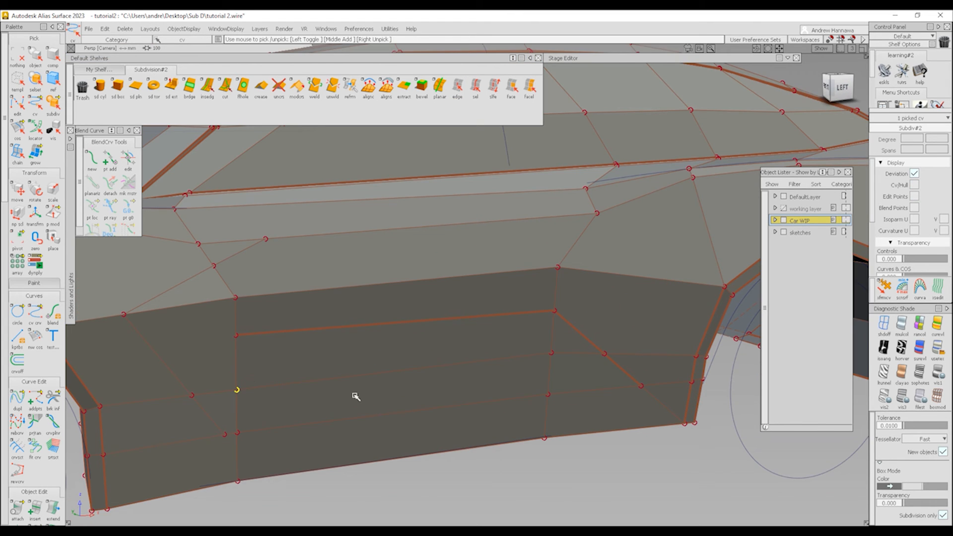
click(549, 351)
alt+shift+drag(453, 392, 541, 353)
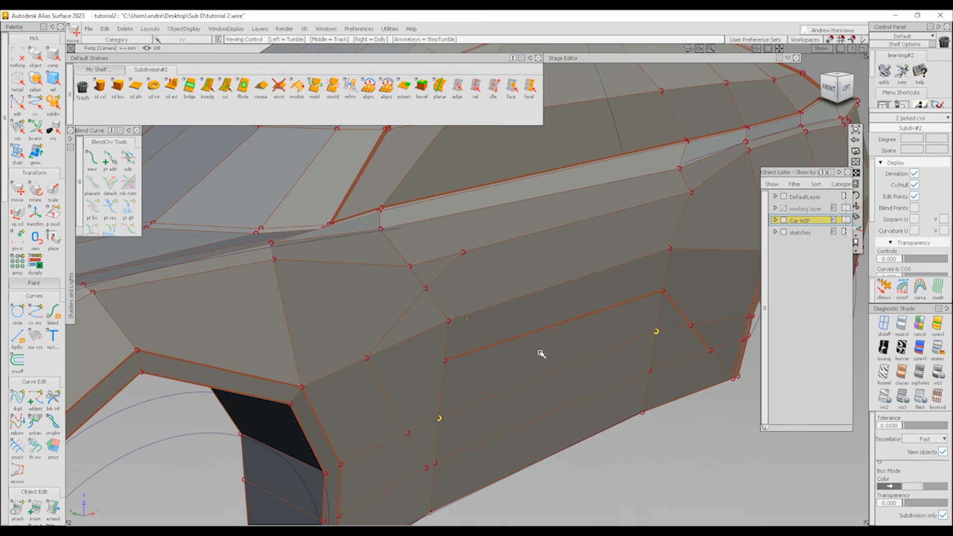
alt+shift+right_drag(540, 353, 576, 372)
alt+shift+middle_drag(576, 372, 540, 351)
middle_drag(641, 421, 629, 422)
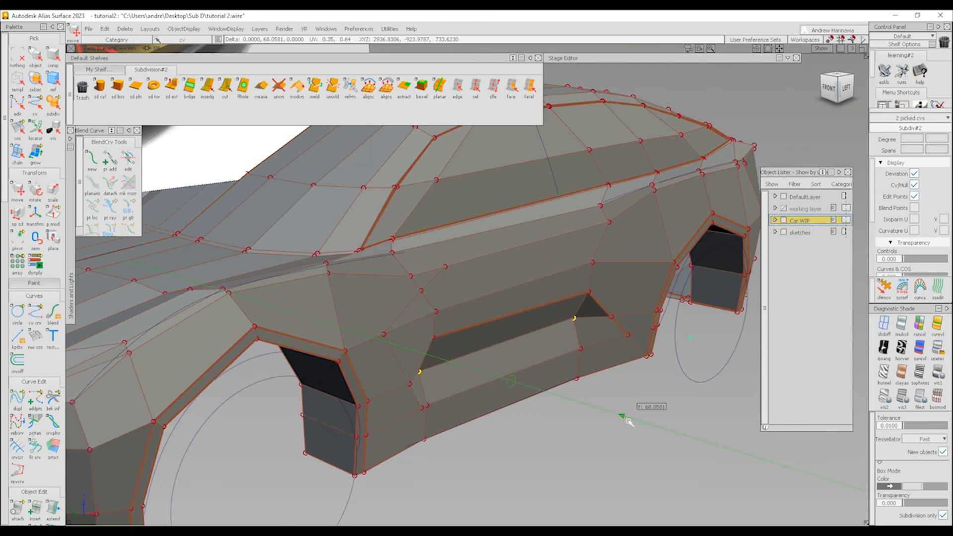
ctrl+shift+drag(584, 479, 577, 349)
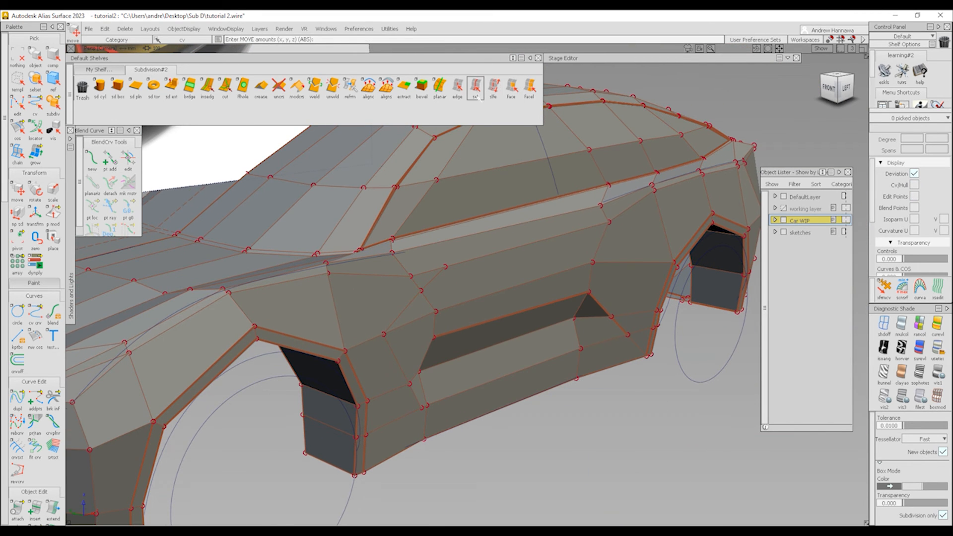
Step: Select the lower side edge loop between the wheel arches, including its part around the arch flange, and crease it
click(475, 92)
click(636, 331)
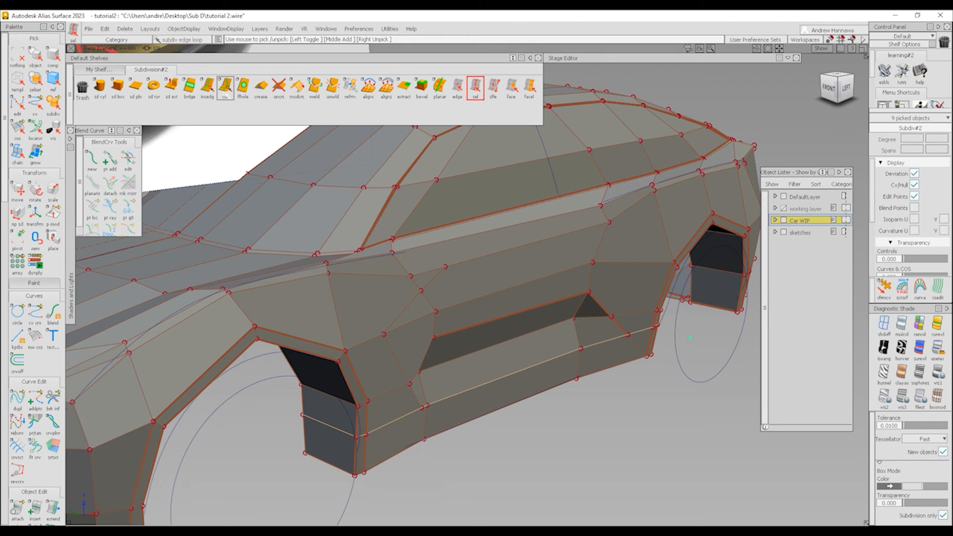
click(226, 89)
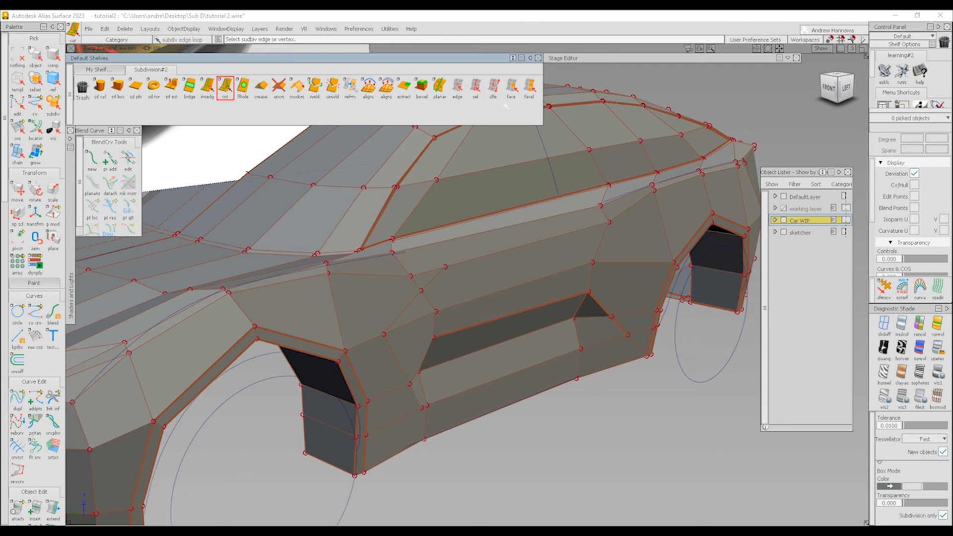
click(479, 89)
click(601, 343)
click(601, 343)
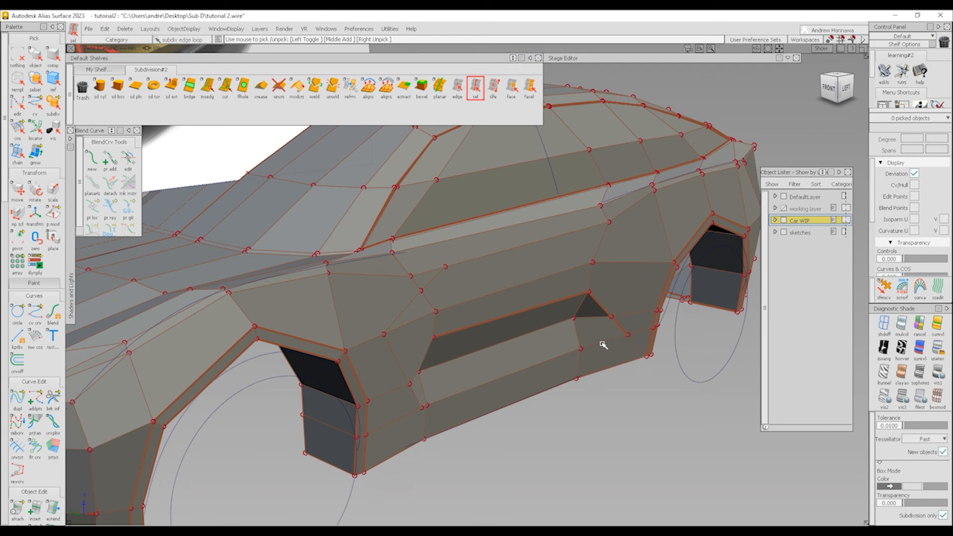
click(602, 342)
click(602, 341)
click(605, 342)
alt+shift+click(601, 360)
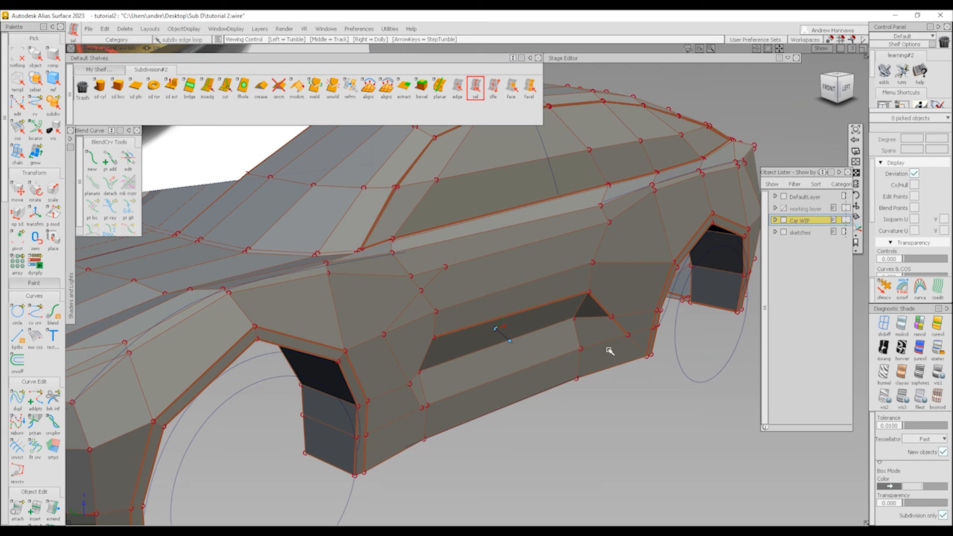
click(612, 342)
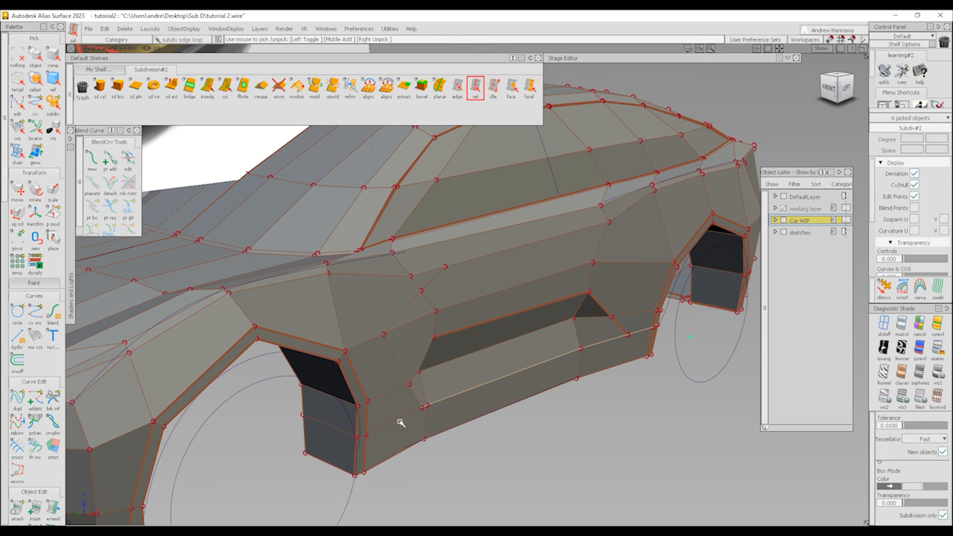
click(260, 89)
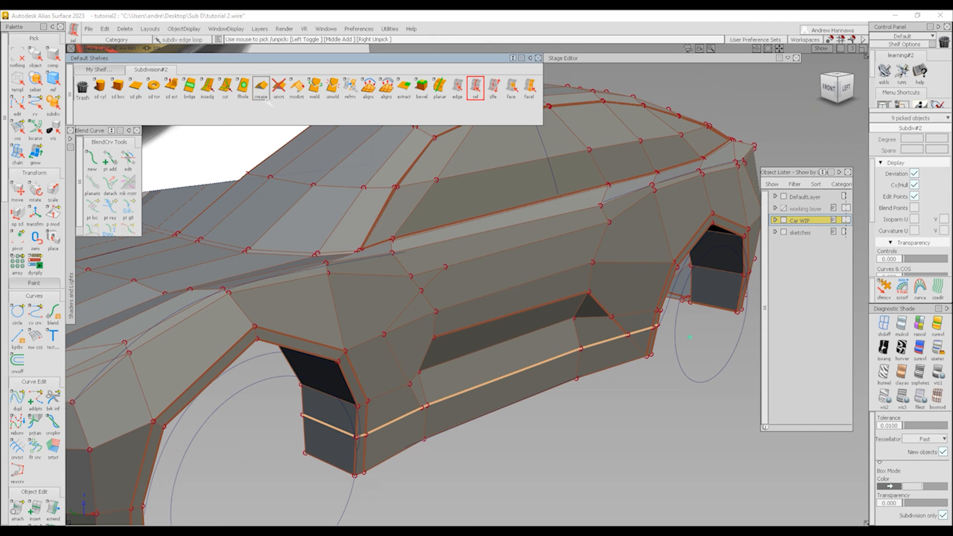
Step: Examine the smoothed body without wireframe from several angles and in the left view, and return to the box mode display
alt+shift+drag(538, 326, 492, 334)
ctrl+shift+right_drag(496, 298, 497, 297)
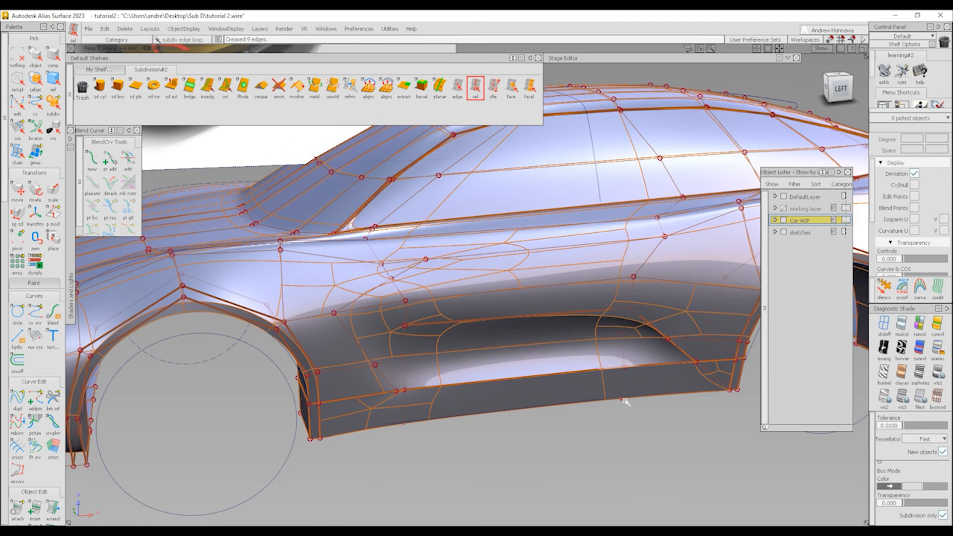
ctrl+shift+right_drag(625, 400, 621, 342)
mouse_move(603, 340)
alt+shift+mouse_down()
mouse_move(594, 327)
mouse_move(521, 308)
mouse_move(408, 315)
alt+shift+mouse_up()
alt+shift+right_drag(408, 315, 347, 319)
mouse_move(348, 318)
alt+shift+mouse_down()
mouse_move(600, 318)
mouse_move(679, 330)
mouse_move(602, 336)
alt+shift+mouse_up()
mouse_move(602, 336)
alt+shift+right_down()
mouse_move(549, 357)
mouse_move(489, 330)
mouse_move(534, 334)
alt+shift+right_up()
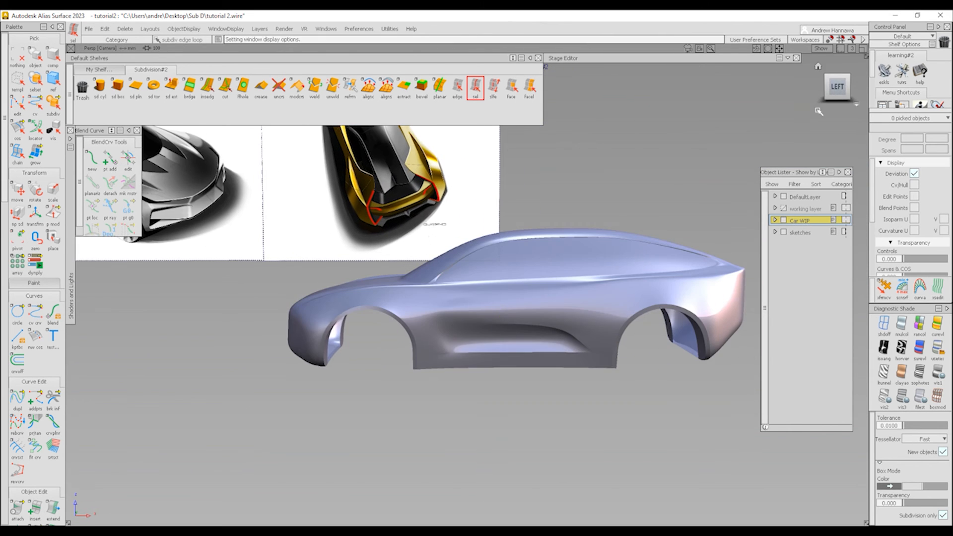
alt+shift+right_drag(640, 293, 534, 311)
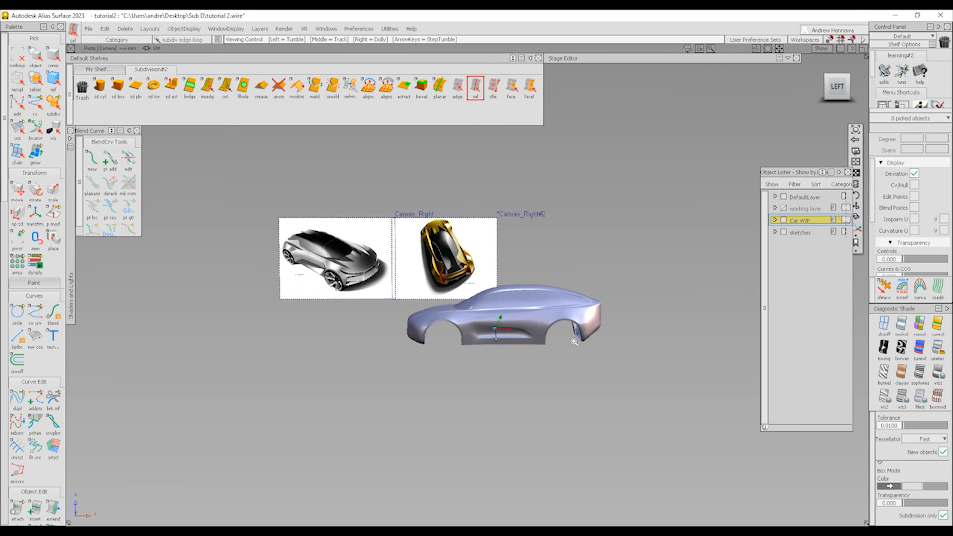
alt+shift+right_drag(574, 342, 680, 327)
click(843, 87)
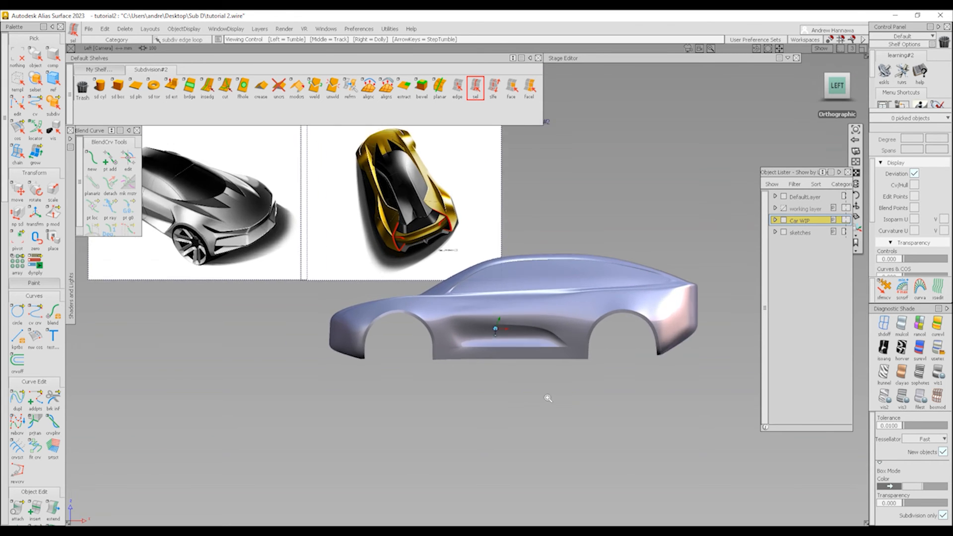
alt+shift+right_drag(580, 358, 840, 366)
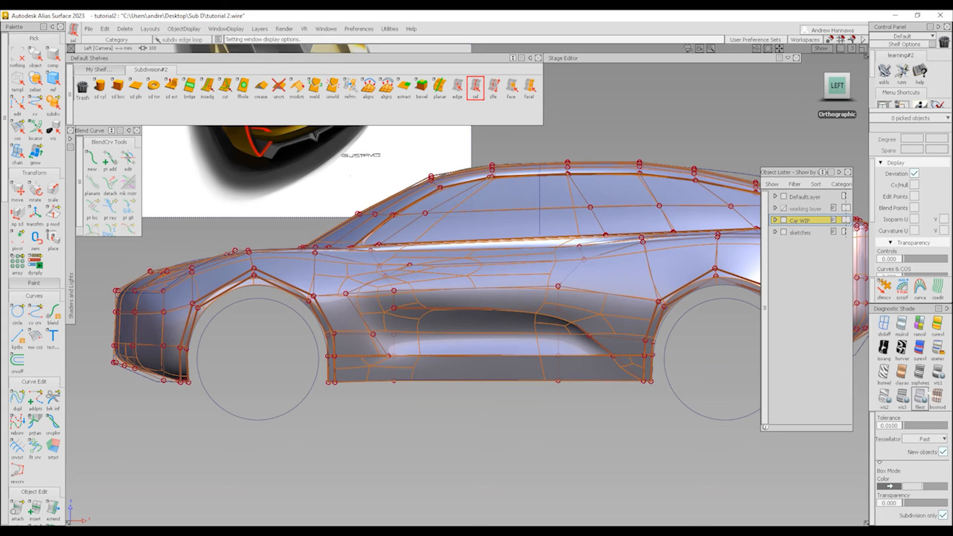
click(936, 397)
Step: Move the door recess's upper rear corner vertex slightly up and about 133 units forward in the left view
mouse_move(584, 367)
alt+shift+right_down()
mouse_move(627, 385)
mouse_move(685, 385)
alt+shift+right_up()
ctrl+shift+drag(457, 300, 562, 292)
mouse_move(533, 264)
mouse_down()
mouse_move(576, 314)
mouse_move(580, 303)
mouse_up()
ctrl+shift+middle_drag(593, 320, 595, 290)
right_drag(595, 289, 597, 279)
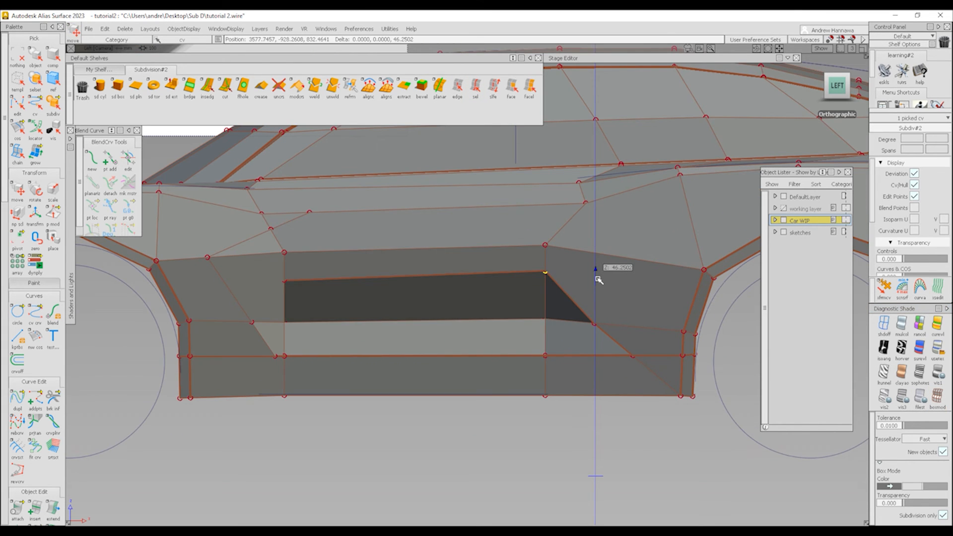
middle_drag(599, 279, 563, 277)
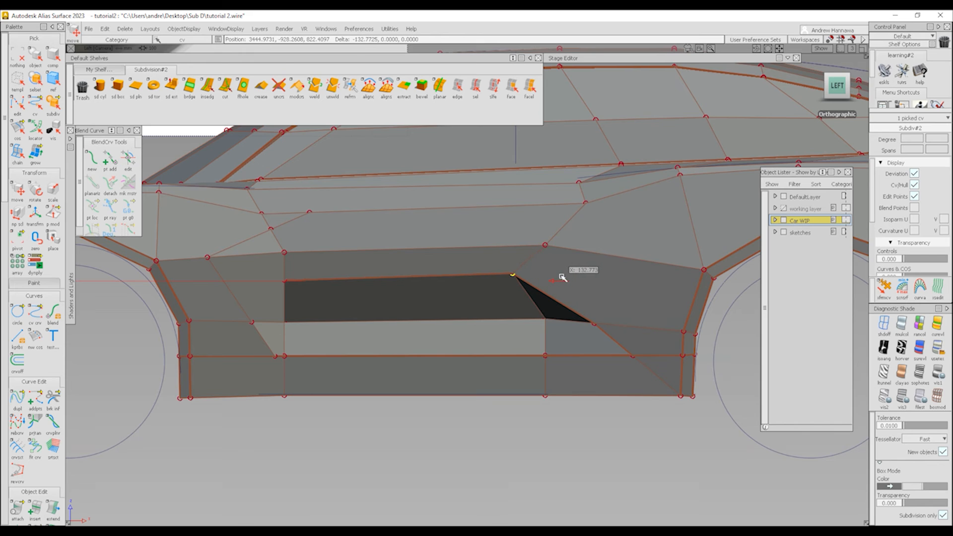
Step: Move the recess's inner rear vertex forward beneath the shifted upper corner
mouse_move(523, 314)
ctrl+shift+mouse_down()
mouse_move(527, 329)
mouse_move(536, 318)
ctrl+shift+mouse_up()
drag(517, 314, 557, 336)
ctrl+shift+middle_drag(563, 340, 571, 316)
middle_drag(575, 314, 551, 319)
ctrl+shift+drag(551, 318, 552, 404)
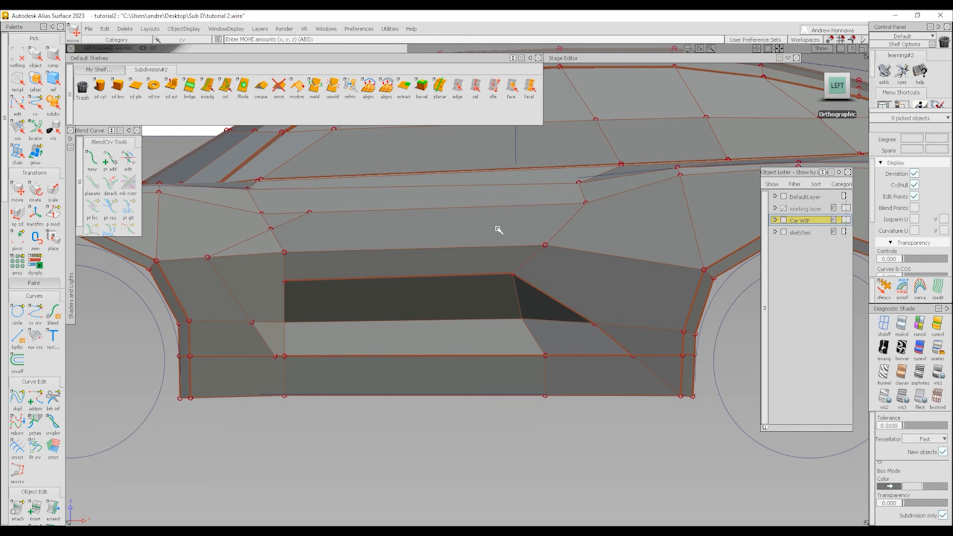
Step: Insert an edge running down through the door recess just ahead of its rear corner, from the upper door crease to the sill
click(207, 88)
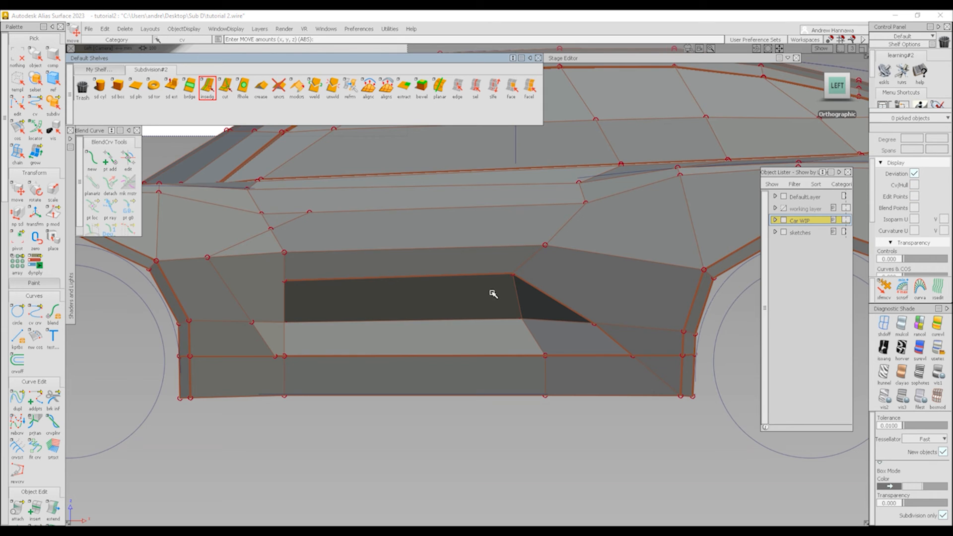
click(207, 89)
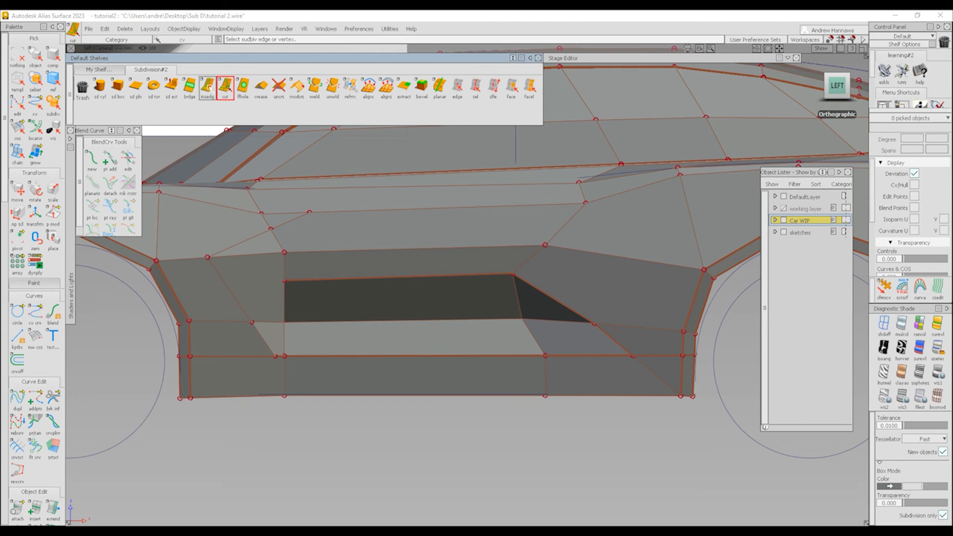
click(485, 275)
key(space)
alt+shift+right_drag(500, 272, 554, 240)
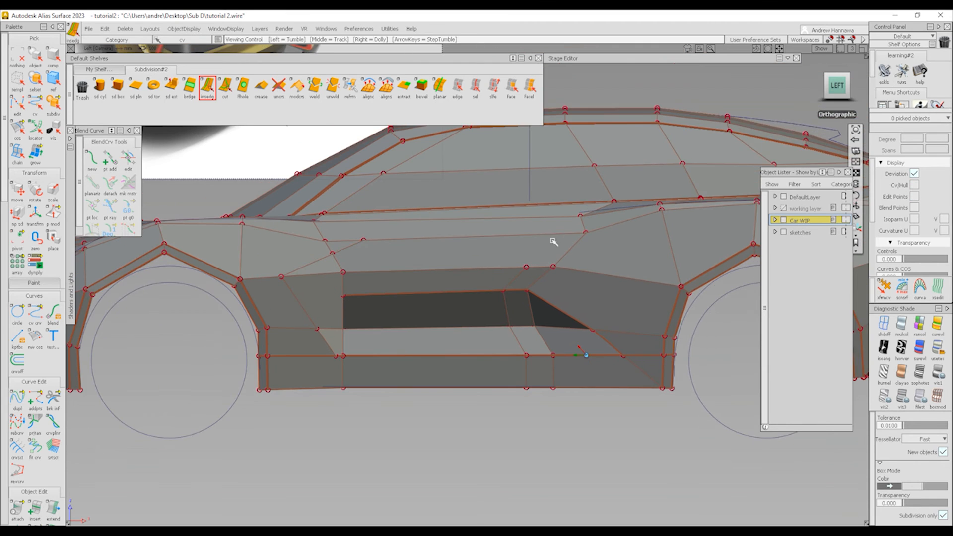
alt+shift+middle_drag(555, 241, 533, 283)
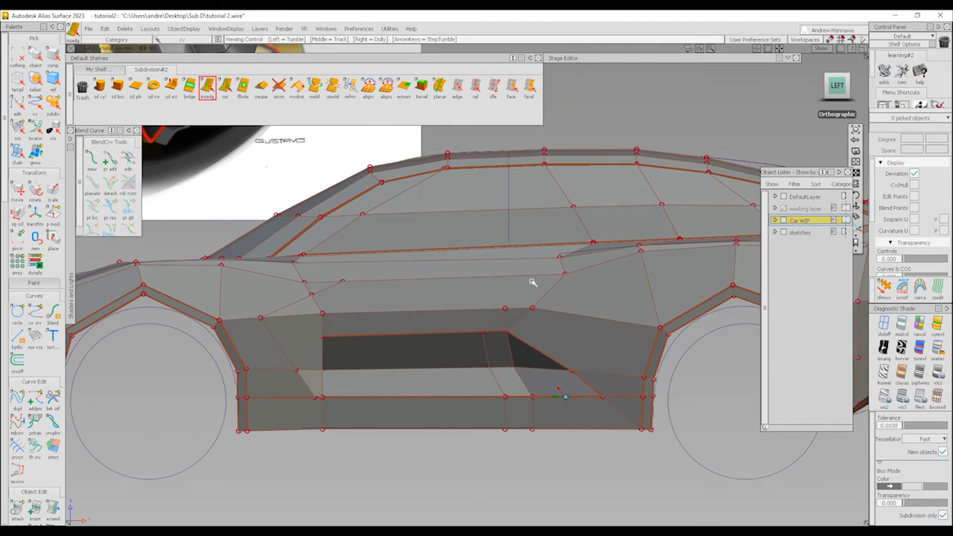
Step: Insert an upright edge through the side window and cut the recess's new edge up across the door to just below the window
click(519, 212)
key(space)
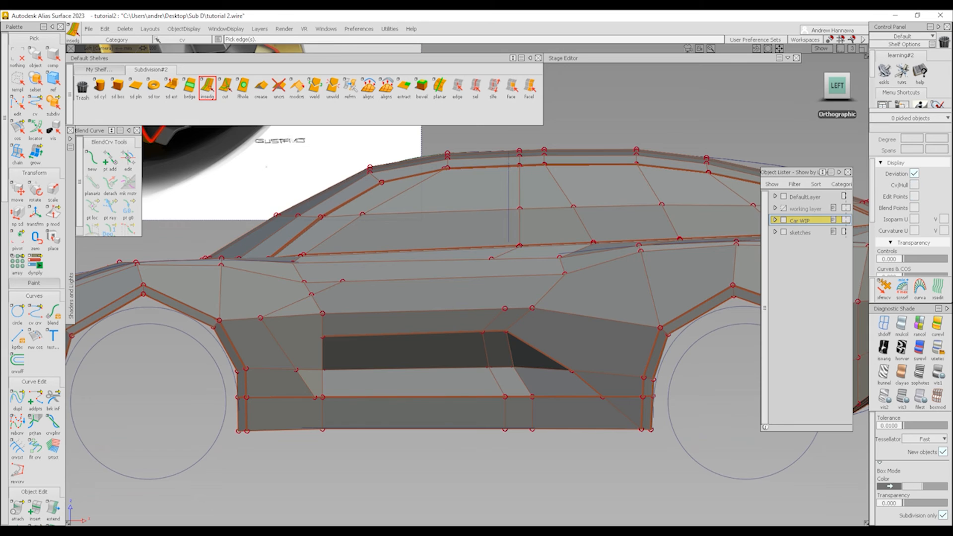
click(225, 86)
click(504, 304)
click(486, 257)
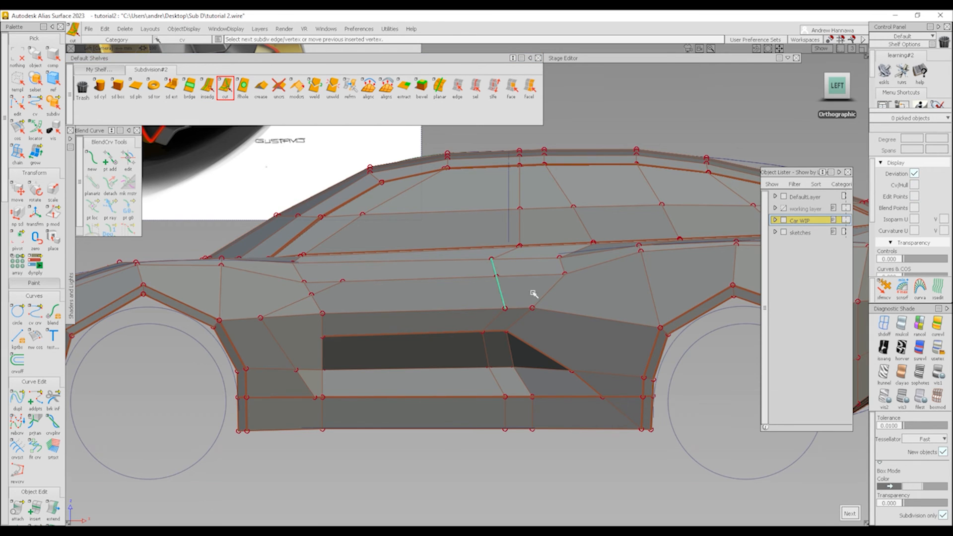
key(space)
Step: Move the upper vertices of the new side window edge forward and those of the neighbouring edge rearward
ctrl+shift+drag(472, 171, 531, 196)
ctrl+shift+middle_drag(532, 198, 527, 211)
middle_drag(525, 201, 505, 203)
ctrl+shift+drag(504, 201, 523, 135)
drag(523, 135, 564, 181)
ctrl+shift+middle_drag(568, 186, 589, 189)
scroll(563, 392, up, 2)
ctrl+shift+drag(540, 317, 538, 255)
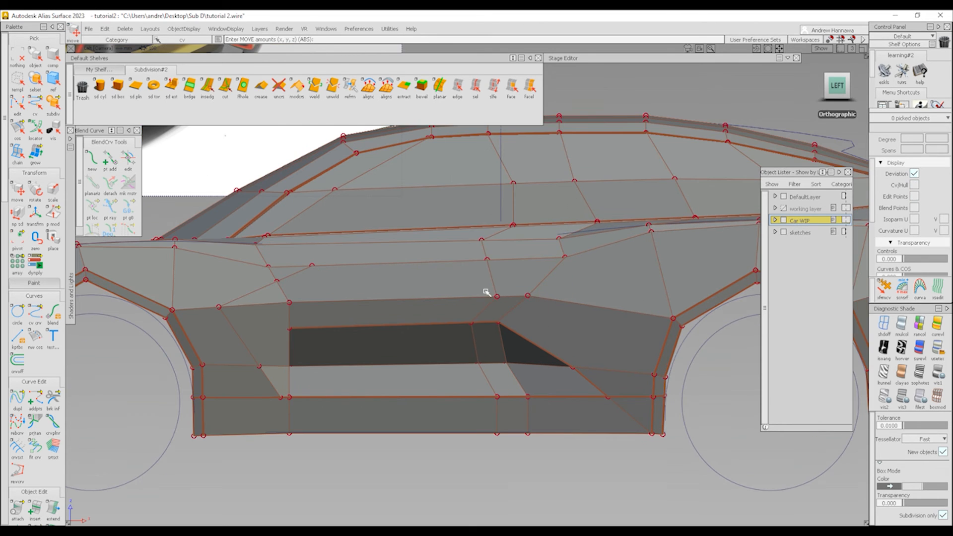
Step: Move the upper door crease vertex above the recess's rear corner forward
ctrl+shift+drag(475, 297, 511, 287)
click(498, 297)
ctrl+shift+middle_drag(513, 284, 512, 320)
middle_drag(515, 271, 495, 272)
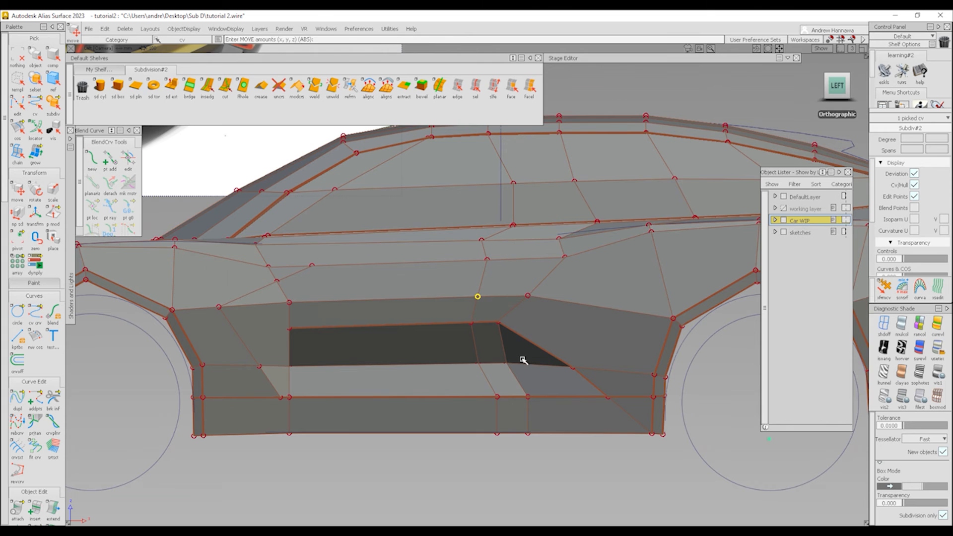
ctrl+shift+drag(533, 372, 531, 322)
Step: Examine the smoothed door recess and the control cage between the front wheel arch and the recess
ctrl+shift+right_drag(479, 365, 491, 433)
alt+shift+drag(491, 433, 364, 422)
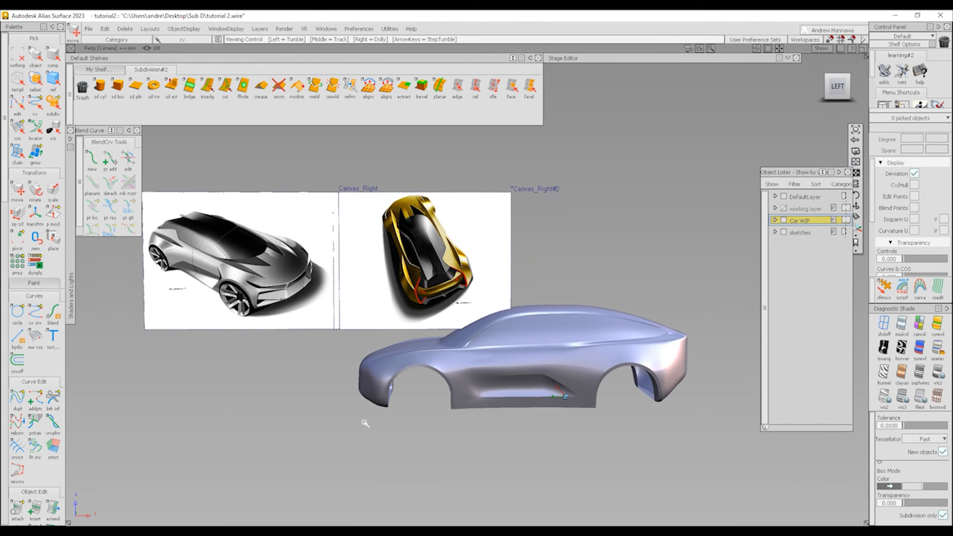
mouse_move(500, 385)
alt+shift+mouse_down()
mouse_move(410, 395)
mouse_move(449, 399)
alt+shift+mouse_up()
ctrl+shift+right_drag(450, 399, 512, 403)
click(937, 397)
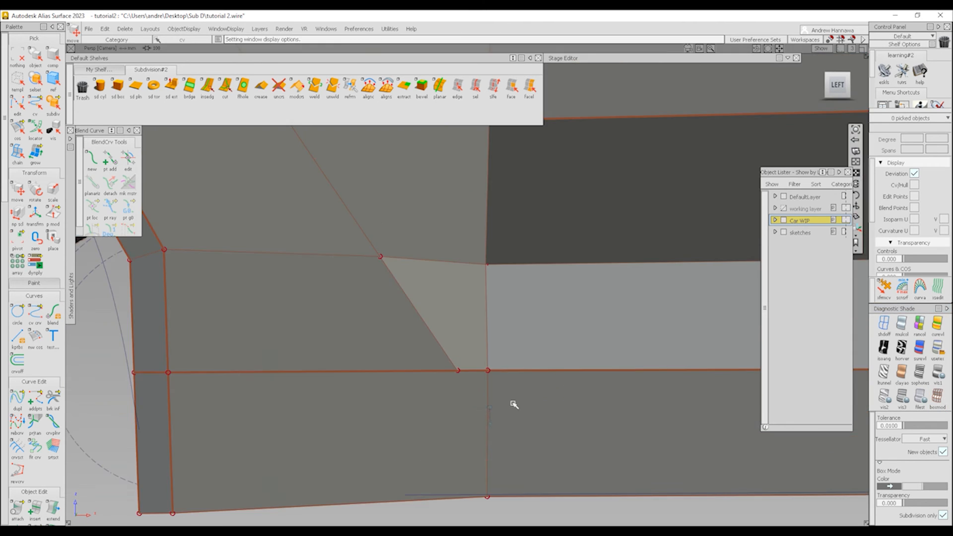
alt+shift+right_drag(533, 268, 405, 287)
alt+shift+right_drag(488, 297, 265, 304)
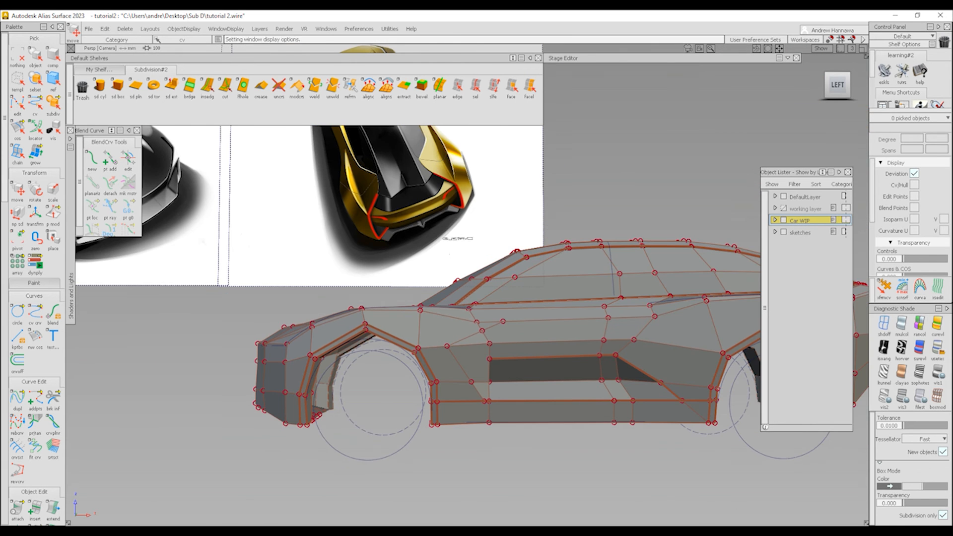
alt+shift+middle_drag(444, 268, 645, 274)
alt+shift+middle_drag(625, 366, 385, 347)
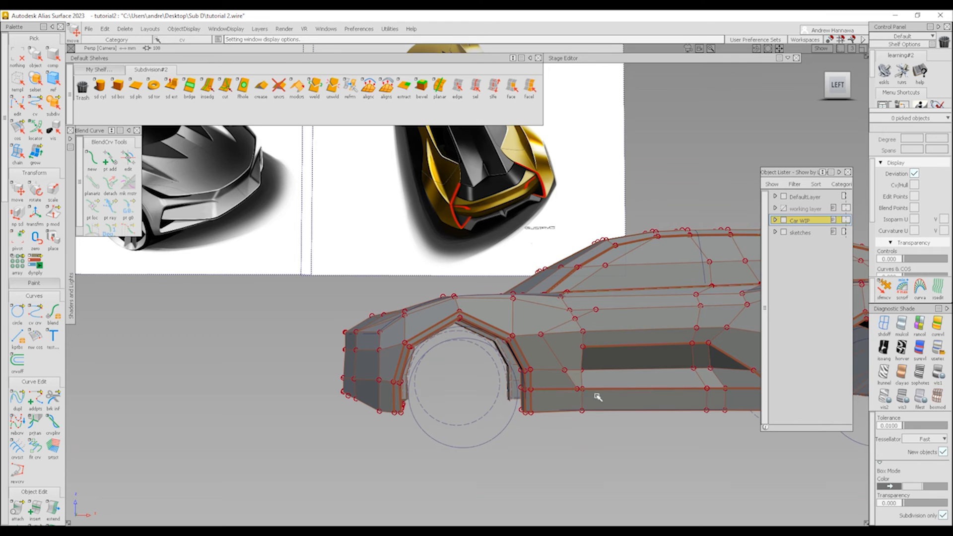
alt+shift+middle_drag(597, 396, 556, 401)
Step: Crease the edges running from the door's front feature line down the recess's slanted front side and across to the wheel arch
click(457, 89)
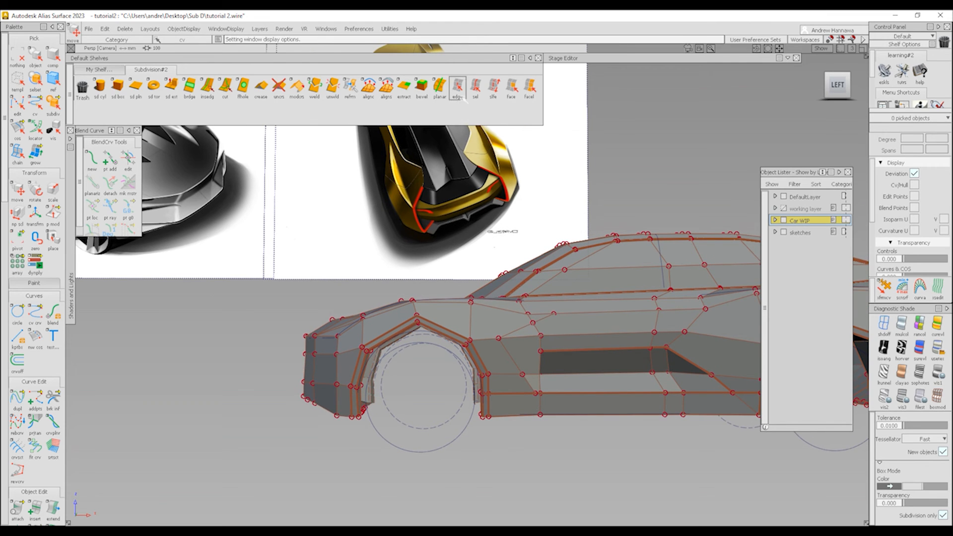
click(545, 319)
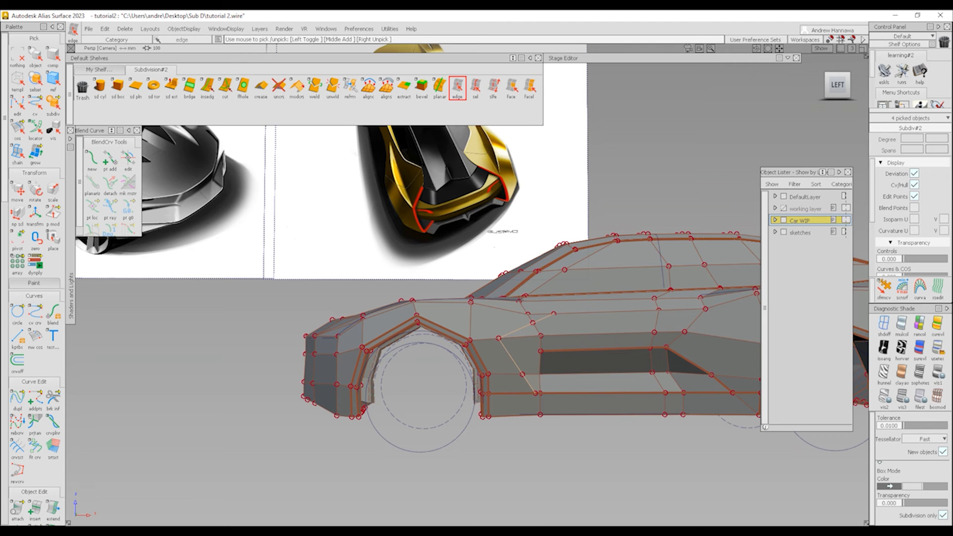
click(260, 88)
alt+shift+drag(541, 421, 500, 412)
alt+shift+right_drag(499, 412, 521, 419)
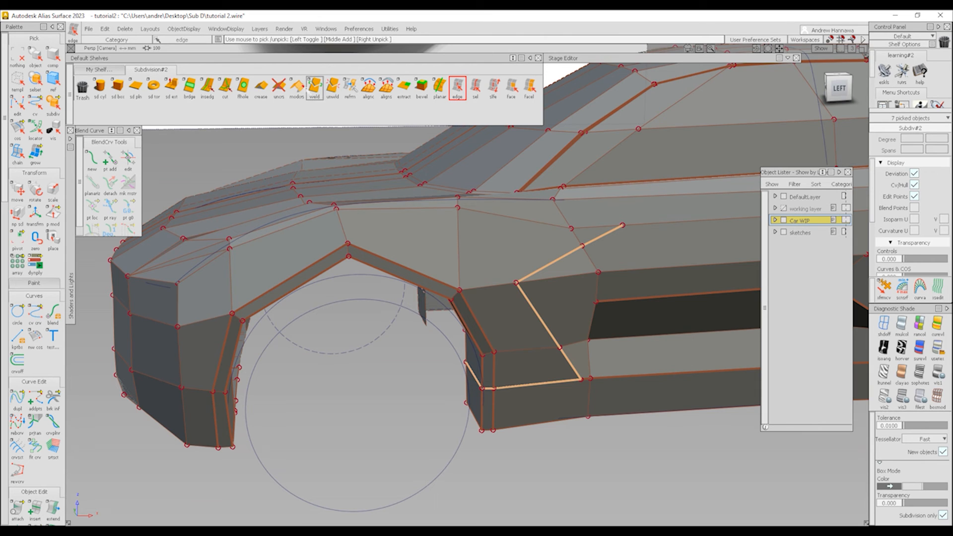
ctrl+shift+drag(514, 448, 516, 411)
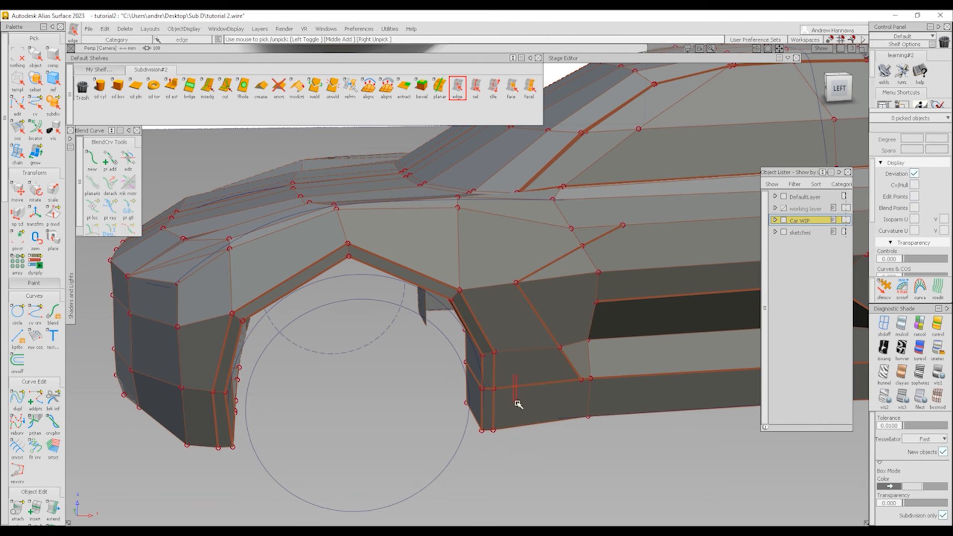
Step: Remove the crease from the edges between the recess's lower front corner and the front wheel arch
click(502, 392)
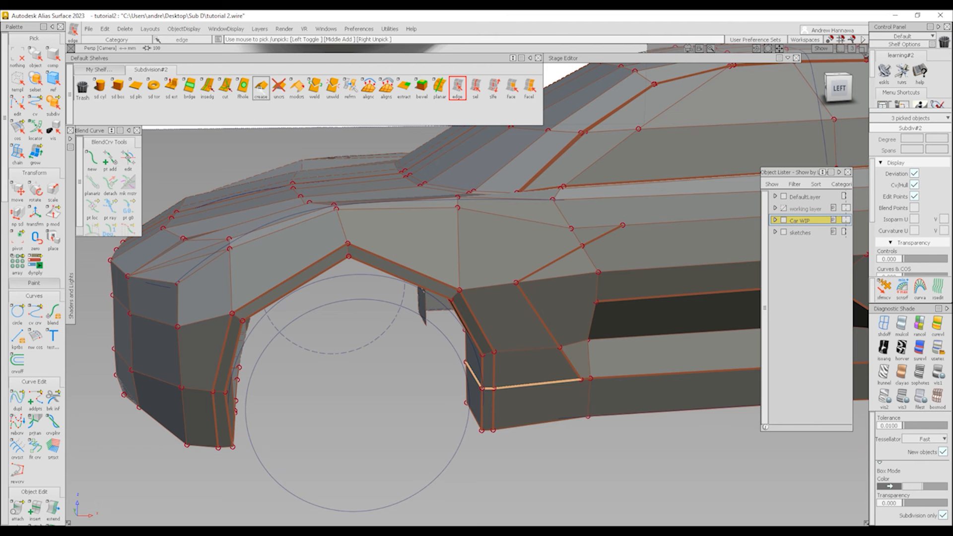
click(279, 88)
ctrl+shift+drag(625, 420, 625, 361)
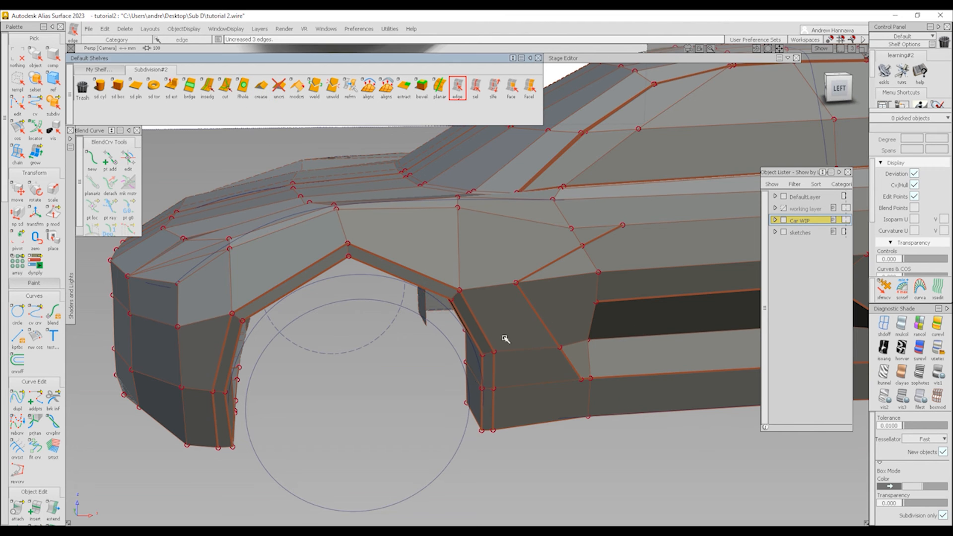
Step: Move the recess crease's upper front corner vertex forward toward the front wheel arch
key(alt+b)
ctrl+shift+right_drag(589, 316, 673, 379)
alt+shift+right_drag(670, 375, 570, 331)
mouse_move(571, 332)
alt+shift+mouse_down()
mouse_move(539, 320)
mouse_move(551, 321)
alt+shift+mouse_up()
alt+shift+right_drag(551, 322, 627, 352)
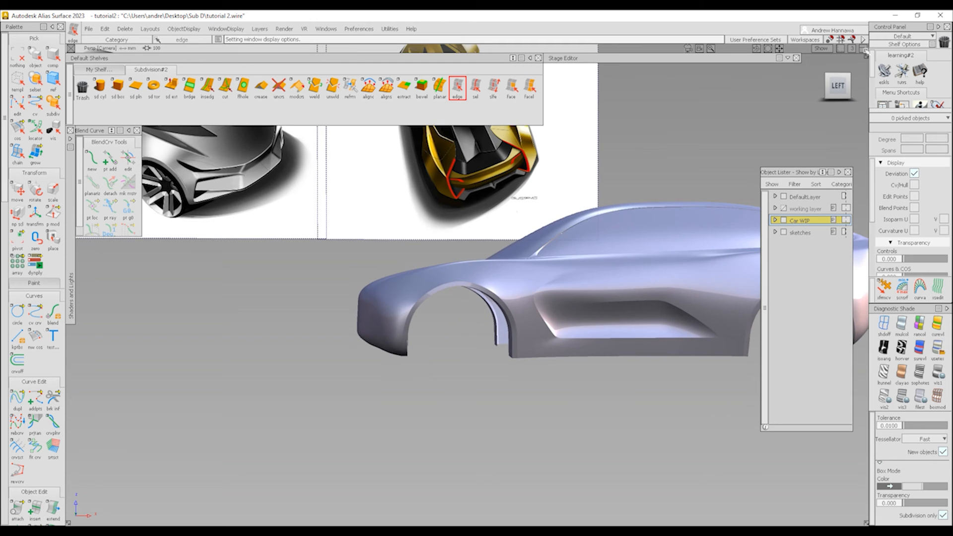
click(845, 85)
alt+shift+middle_drag(625, 309, 579, 330)
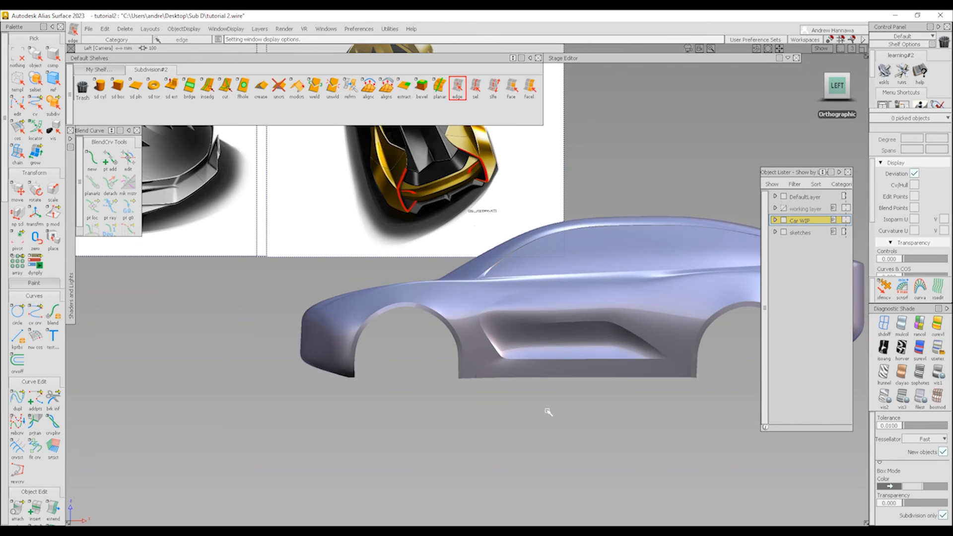
ctrl+shift+right_drag(546, 413, 607, 459)
alt+shift+right_drag(477, 308, 504, 318)
ctrl+shift+drag(496, 315, 492, 345)
click(469, 316)
middle_drag(493, 343, 472, 342)
Step: Move the vertex midway down the recess's slanted front crease forward and return to box mode
ctrl+shift+drag(488, 354, 488, 371)
mouse_move(508, 358)
ctrl+shift+mouse_down()
mouse_move(490, 354)
mouse_move(510, 362)
ctrl+shift+mouse_up()
ctrl+shift+drag(511, 363, 510, 353)
middle_drag(509, 352, 495, 356)
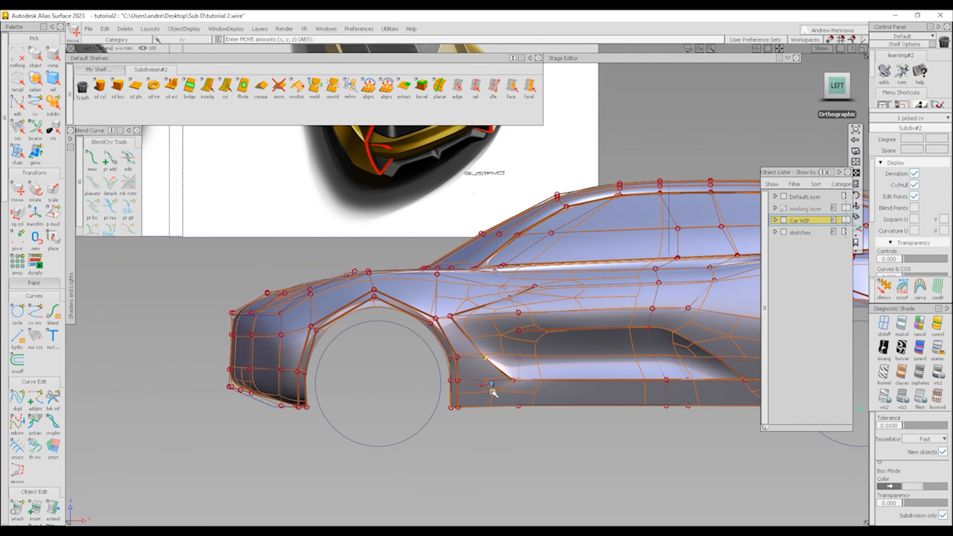
alt+shift+click(492, 385)
middle_drag(500, 343, 517, 349)
click(937, 397)
Step: Try to shift three vertices at the front of the door recess inward along Y, and undo the move
alt+shift+right_drag(559, 329, 563, 345)
ctrl+shift+drag(563, 344, 567, 363)
ctrl+shift+middle_drag(567, 363, 591, 334)
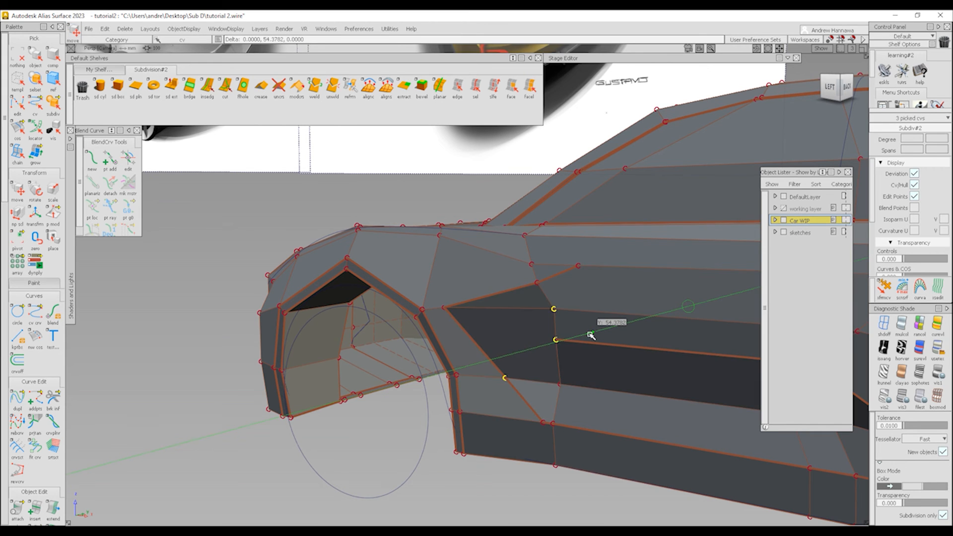
key(ctrl+z)
Step: Move the two vertices at the front end of the recess's upper edges inward along Y
ctrl+shift+drag(561, 365, 554, 318)
drag(565, 357, 567, 360)
ctrl+shift+middle_drag(567, 375, 586, 334)
ctrl+shift+drag(533, 373, 533, 322)
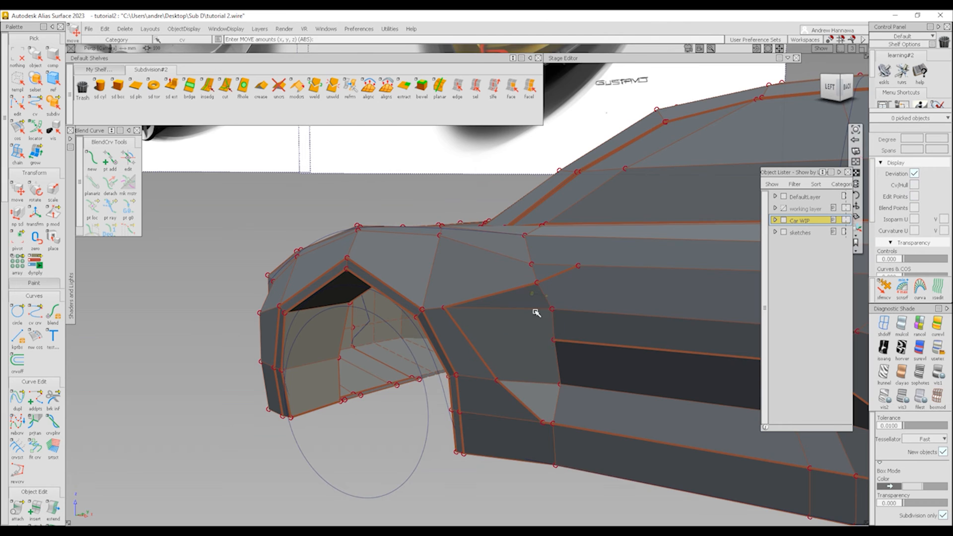
Step: Cut a new edge from the front wheel arch's rear lip to the recess's slanted front crease, just below its upper corner
mouse_move(532, 315)
alt+shift+right_down()
mouse_move(557, 334)
mouse_move(519, 332)
mouse_move(546, 323)
alt+shift+right_up()
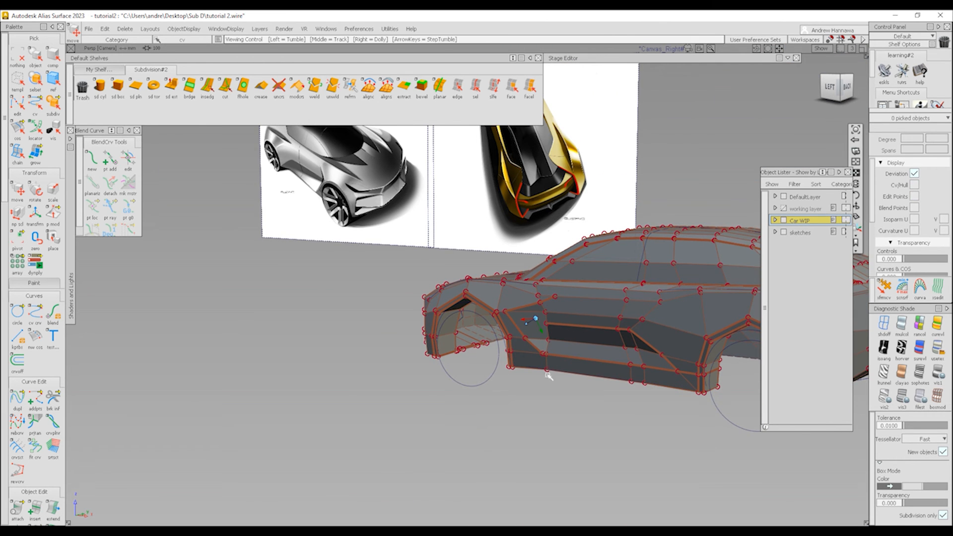
alt+shift+right_drag(548, 366, 576, 355)
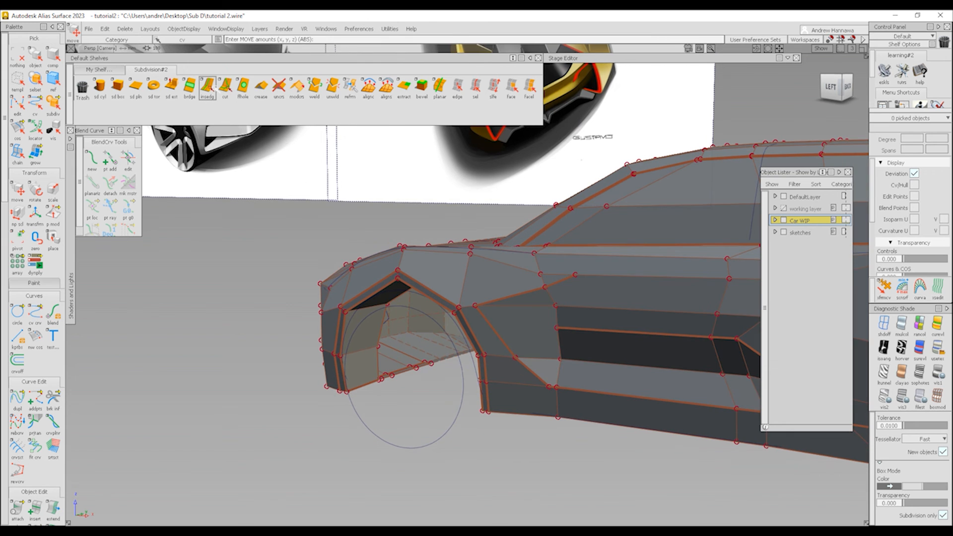
alt+shift+right_drag(476, 306, 514, 290)
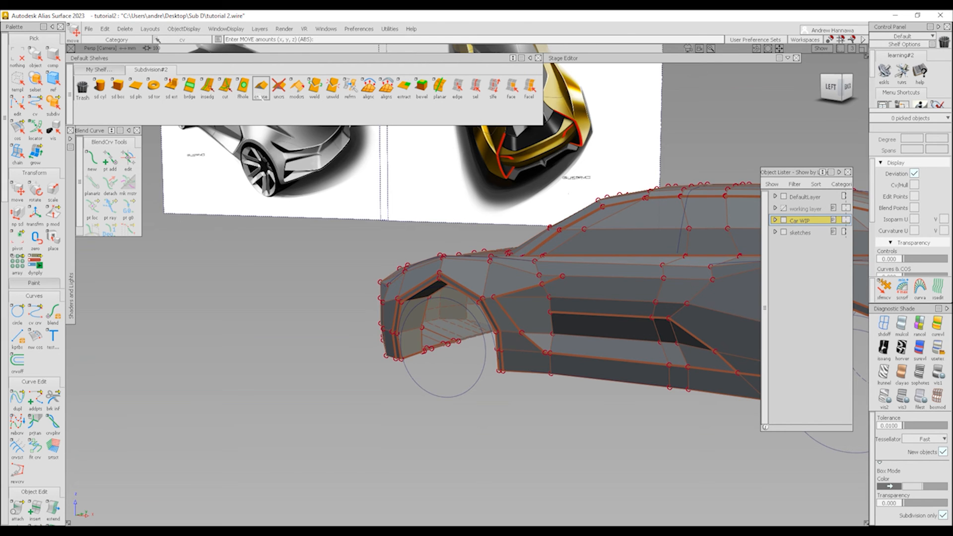
click(225, 87)
alt+shift+right_drag(476, 323, 491, 318)
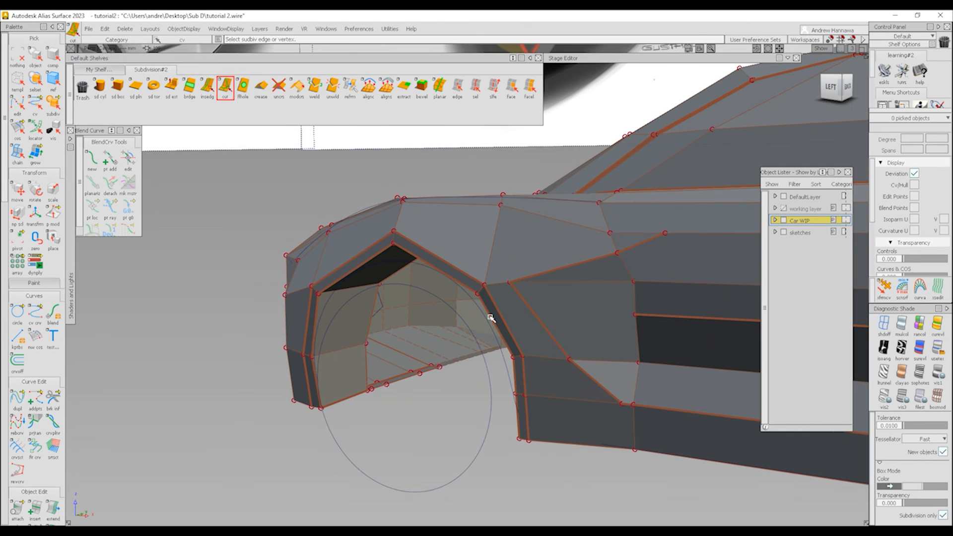
click(491, 320)
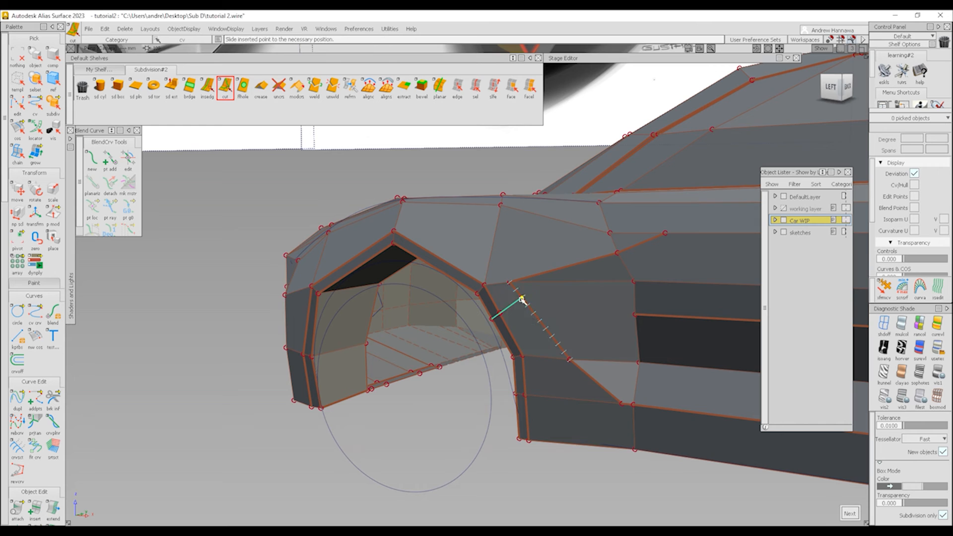
click(716, 321)
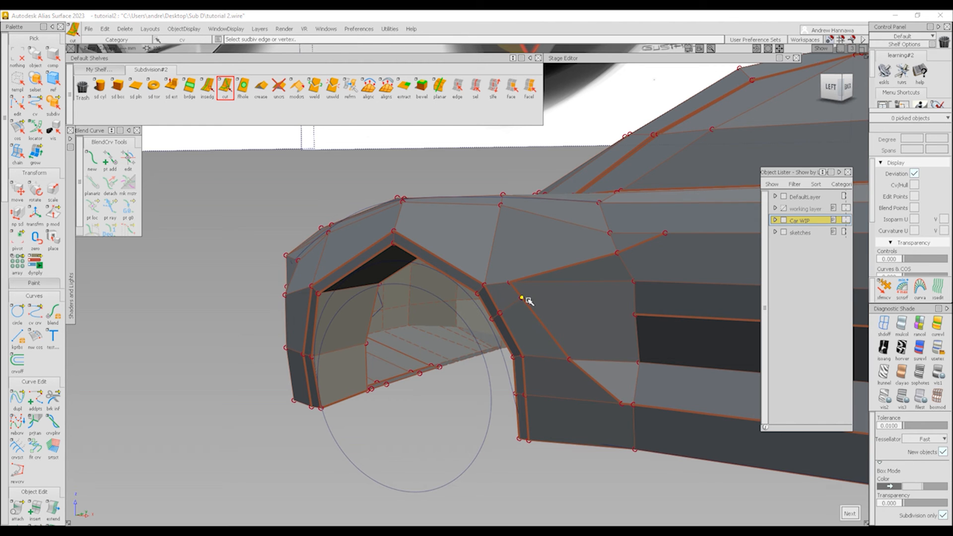
Step: Extend the new cut across the inner flange of the front wheel arch
alt+shift+drag(731, 293, 646, 301)
click(833, 82)
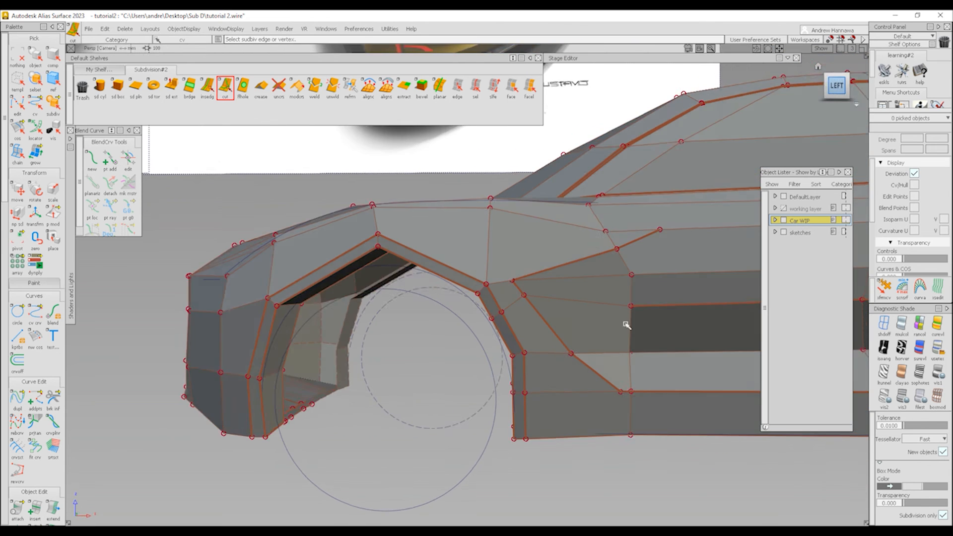
ctrl+shift+right_drag(523, 373, 594, 324)
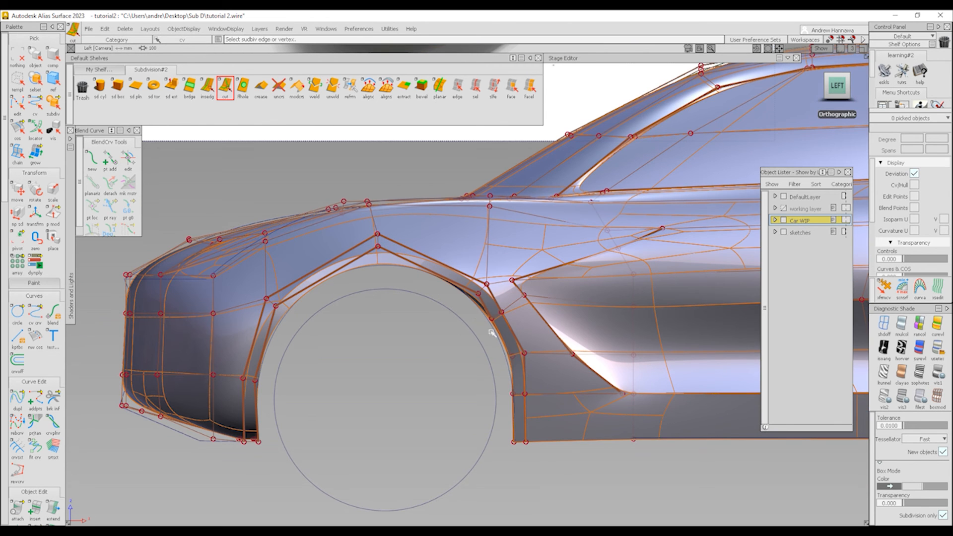
alt+shift+right_drag(510, 361, 558, 341)
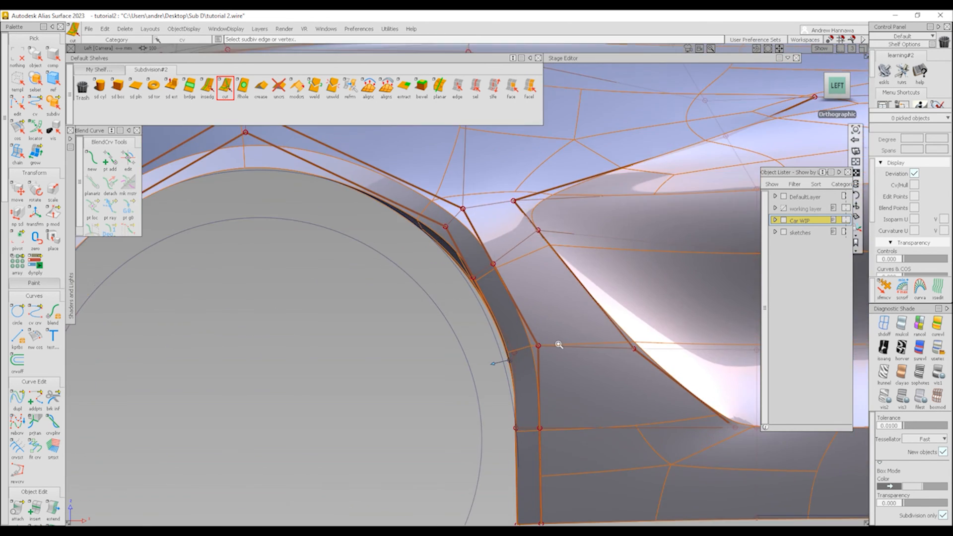
ctrl+shift+drag(368, 249, 446, 217)
mouse_move(572, 365)
alt+shift+mouse_down()
mouse_move(528, 294)
mouse_move(413, 260)
alt+shift+mouse_up()
click(937, 398)
click(225, 89)
click(489, 274)
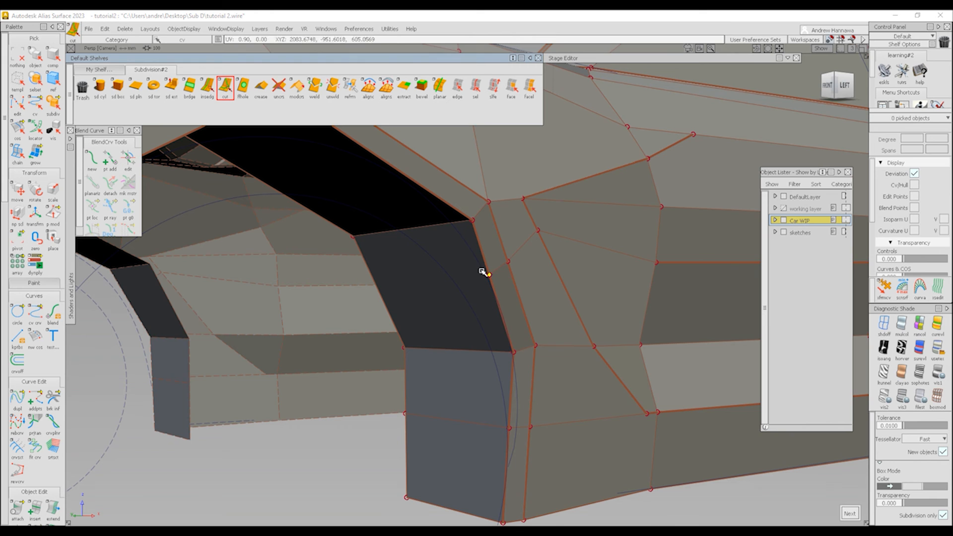
click(373, 278)
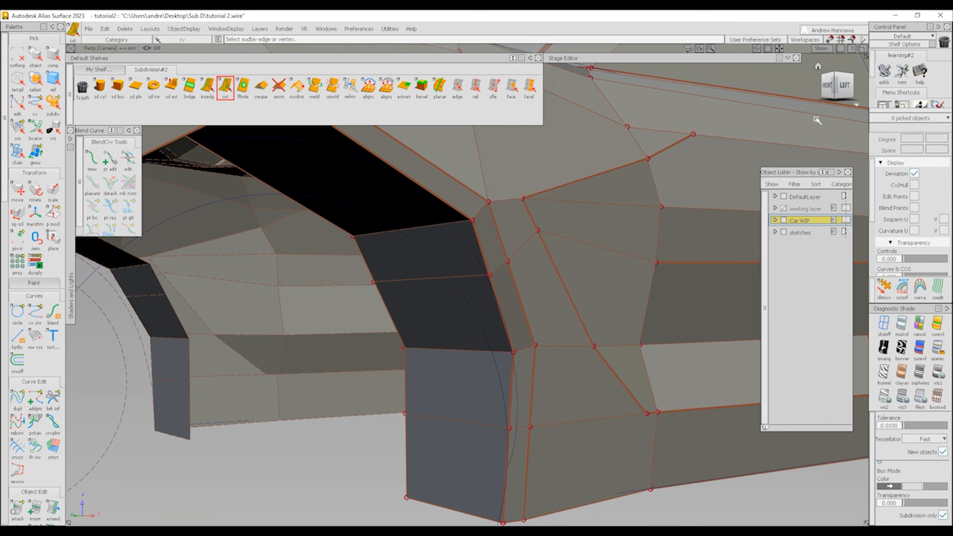
Step: Turn off the shading in the left view and move the wheel arch's upper rear vertex pair forward
click(843, 84)
alt+shift+right_drag(505, 359, 470, 319)
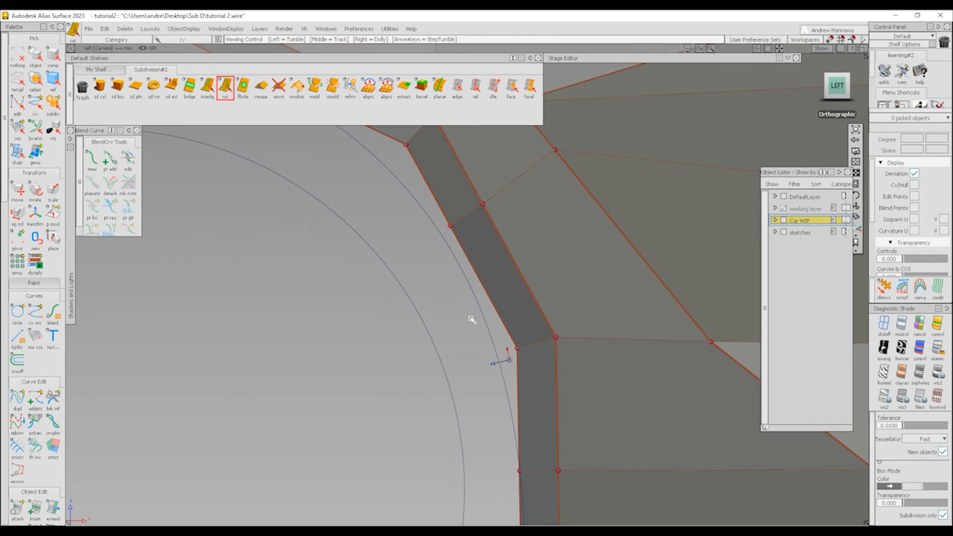
mouse_move(428, 217)
ctrl+shift+mouse_down()
mouse_move(437, 212)
mouse_move(473, 245)
ctrl+shift+mouse_up()
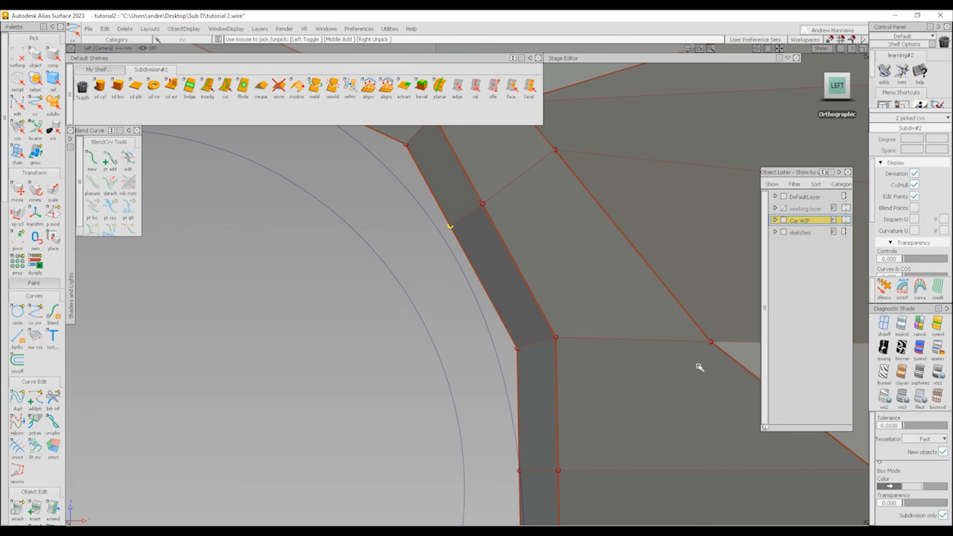
click(700, 365)
click(883, 325)
alt+shift+right_drag(546, 299, 503, 318)
alt+shift+middle_drag(502, 318, 533, 403)
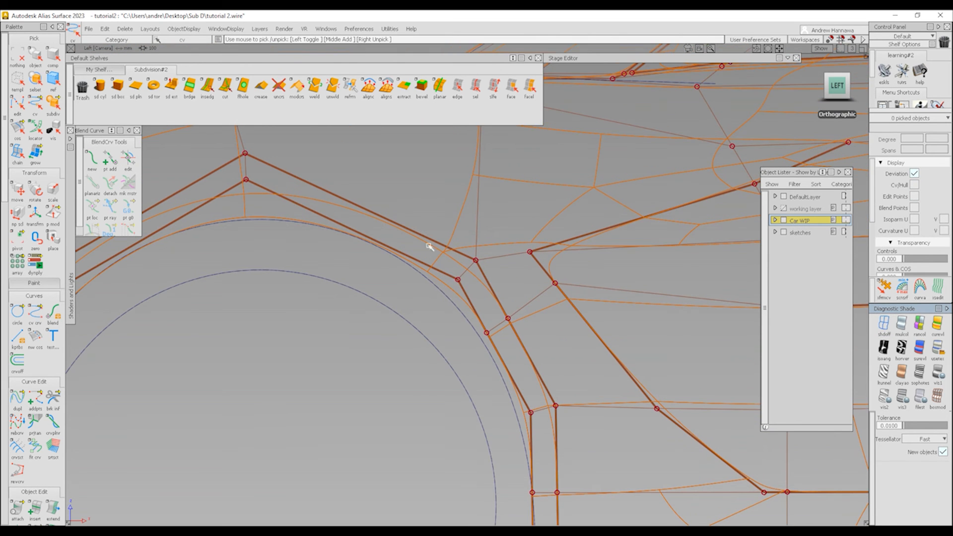
drag(441, 243, 502, 294)
mouse_move(503, 292)
ctrl+shift+middle_down()
mouse_move(504, 307)
mouse_move(492, 292)
ctrl+shift+middle_up()
ctrl+shift+drag(490, 394, 487, 348)
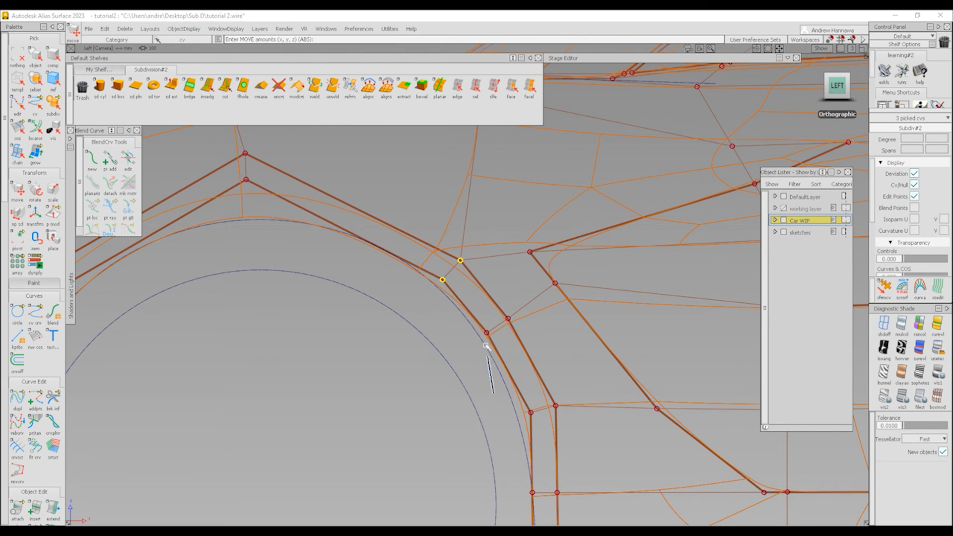
Step: Move the wheel arch's newly cut vertex pair and the pair below it forward to follow the wheel circle
drag(469, 305, 527, 350)
ctrl+shift+middle_drag(550, 379, 541, 352)
ctrl+shift+drag(533, 425, 531, 382)
ctrl+shift+drag(508, 426, 503, 404)
drag(484, 396, 565, 420)
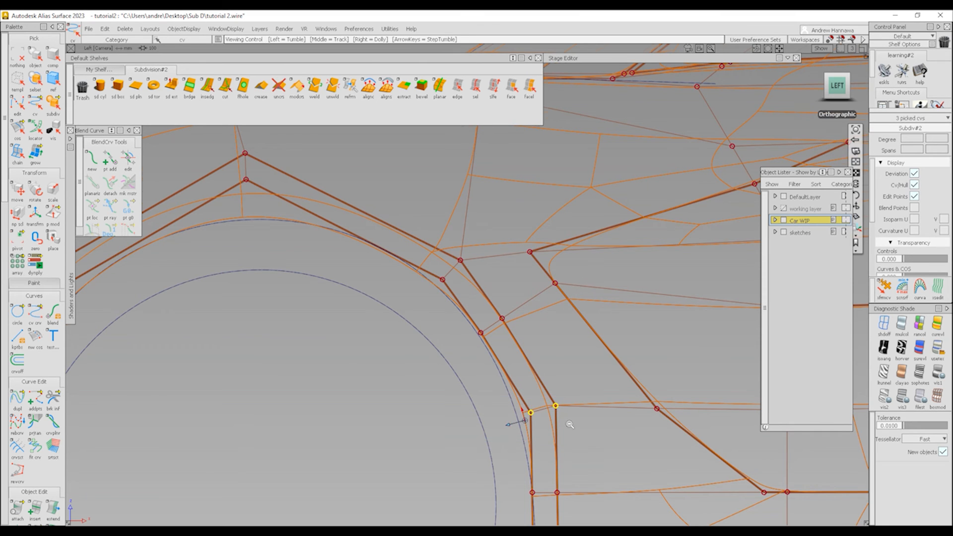
alt+shift+right_drag(565, 422, 567, 457)
alt+shift+middle_drag(567, 456, 570, 385)
middle_drag(570, 385, 559, 388)
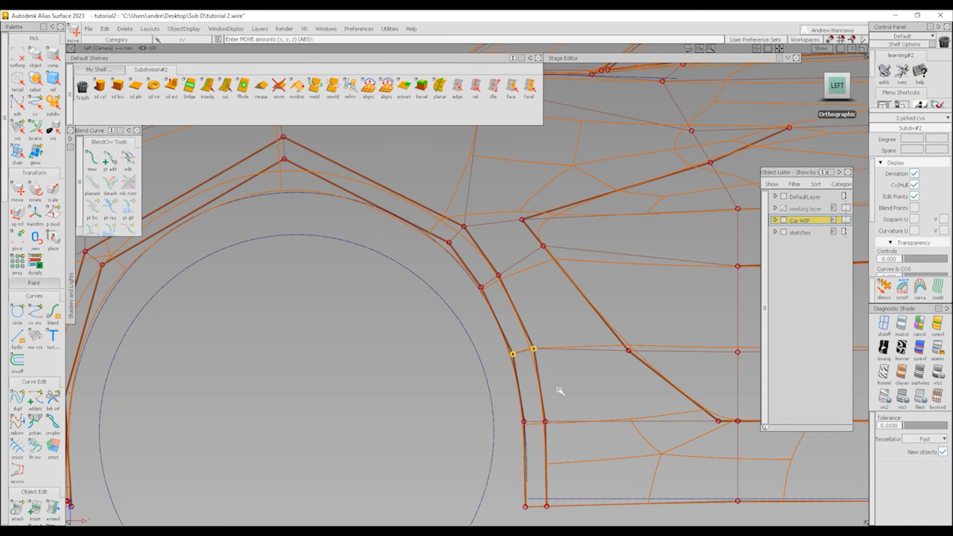
Step: Move the wheel arch's upper rear vertex pair further forward and up to round out the arch
ctrl+shift+drag(425, 296, 422, 257)
drag(424, 204, 487, 258)
ctrl+shift+middle_drag(477, 286, 475, 252)
drag(470, 259, 424, 249)
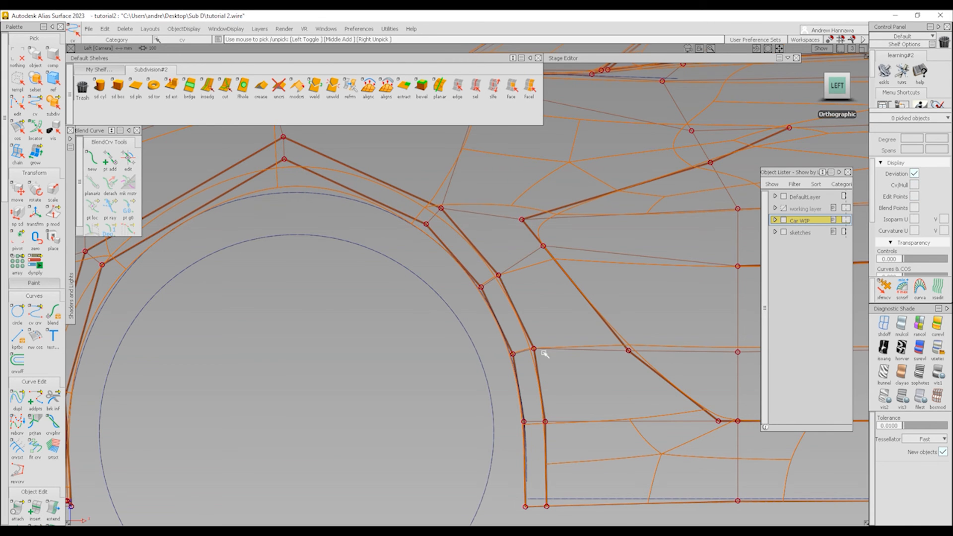
alt+shift+right_drag(624, 256, 551, 280)
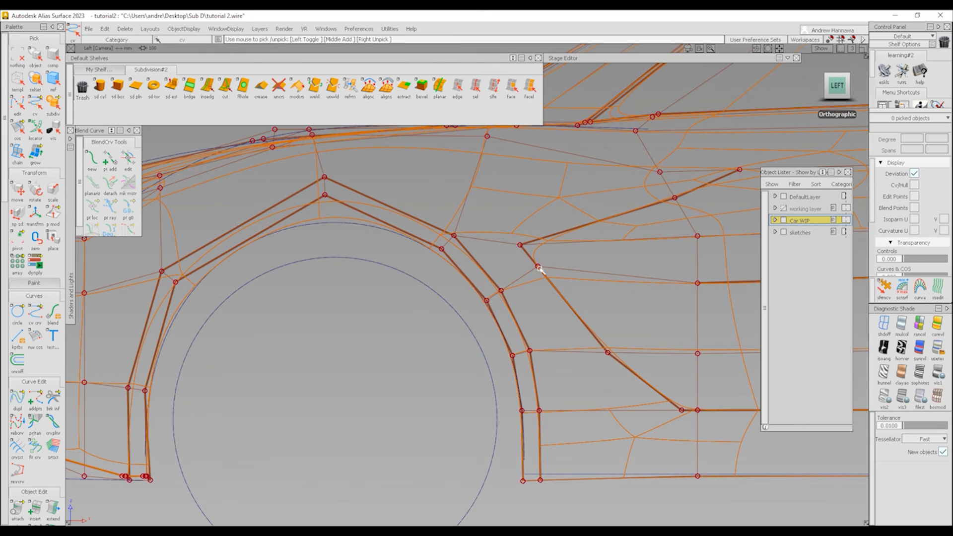
Step: Move the recess crease's front lower corner vertex forward and slightly down behind the front wheel arch
click(536, 265)
ctrl+shift+middle_drag(506, 245, 504, 220)
middle_drag(563, 278, 556, 279)
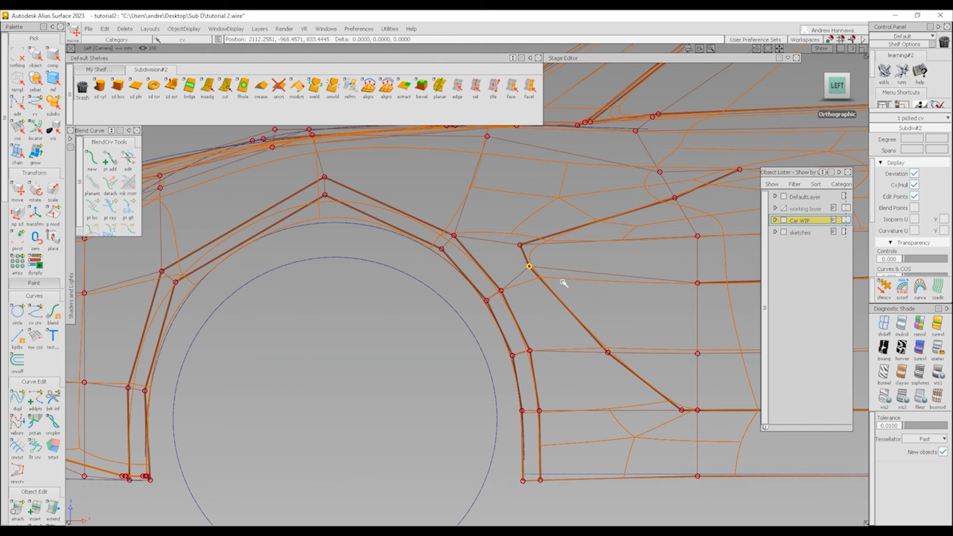
right_drag(563, 279, 562, 285)
ctrl+shift+drag(629, 286, 627, 256)
Step: Move the three vertices around the rear end of the recess's upper crease up
ctrl+shift+drag(623, 187, 624, 163)
drag(711, 155, 749, 192)
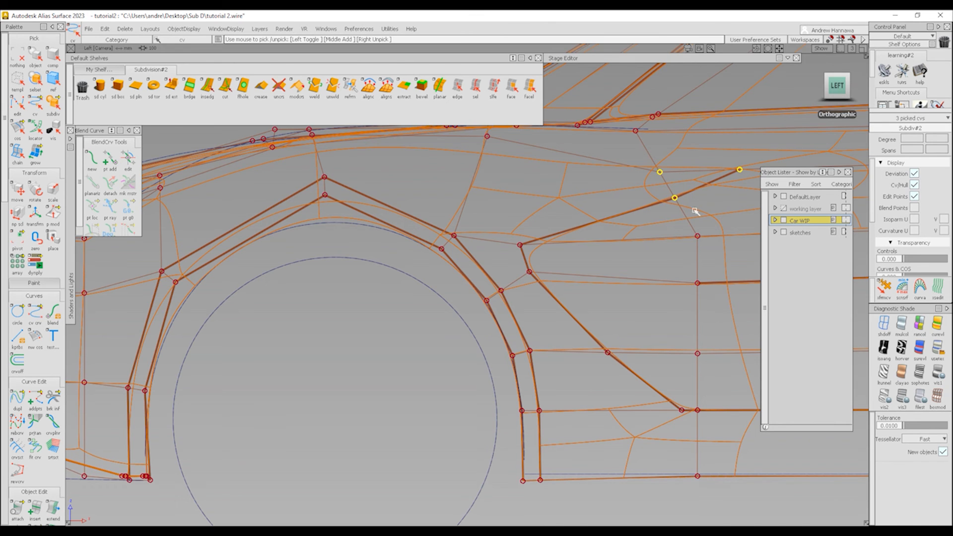
ctrl+shift+middle_drag(696, 236, 699, 211)
right_drag(722, 211, 723, 201)
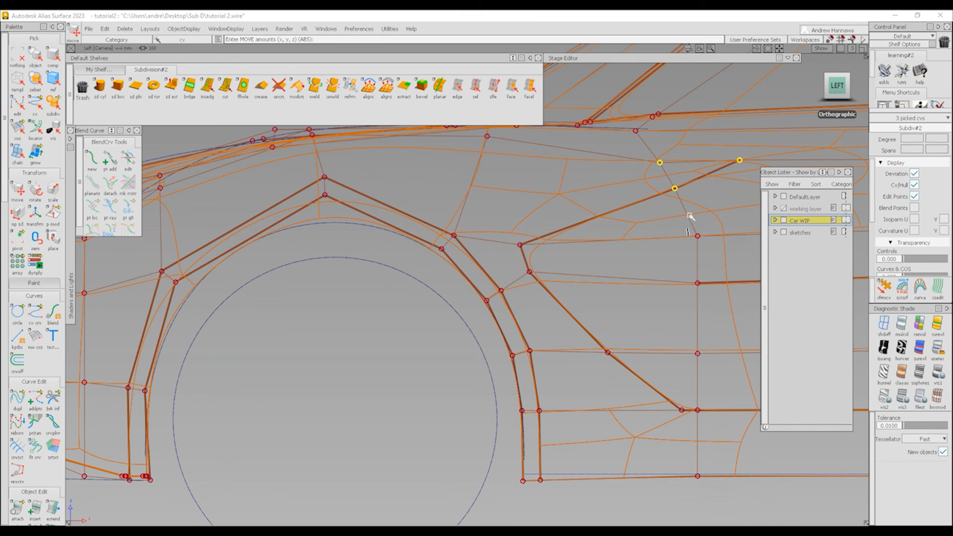
ctrl+shift+drag(689, 214, 690, 188)
Step: Adjust the height of the single vertex at the rear tip of the recess's upper crease
ctrl+shift+drag(712, 216, 749, 168)
ctrl+shift+middle_drag(774, 181, 779, 157)
right_drag(781, 160, 780, 160)
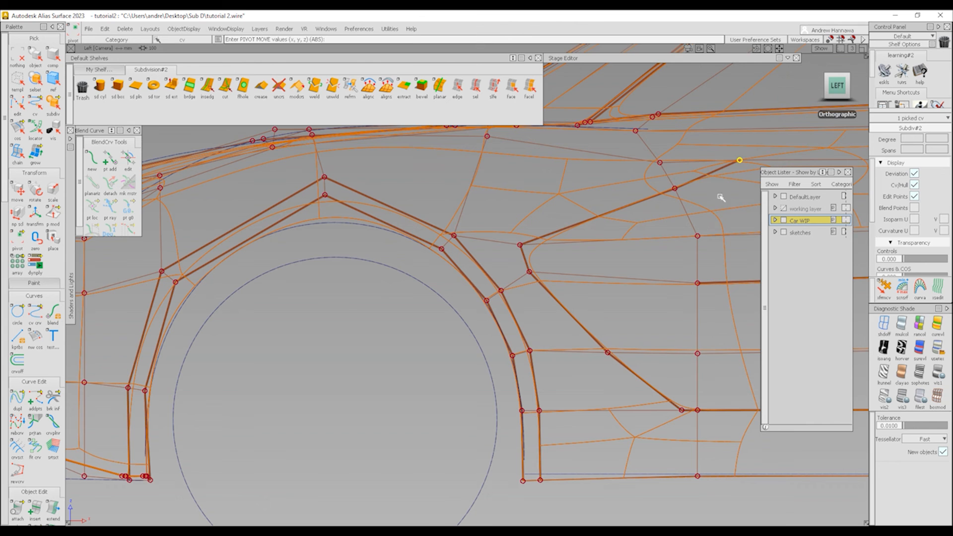
right_drag(722, 182, 723, 188)
ctrl+shift+drag(648, 315, 435, 359)
Step: Examine the shaded body in perspective, checking the door recess and front wheel arch against the sketches
key(F8)
ctrl+shift+right_drag(439, 350, 532, 328)
alt+shift+drag(493, 329, 665, 258)
alt+shift+right_drag(665, 258, 511, 325)
alt+shift+drag(511, 325, 489, 376)
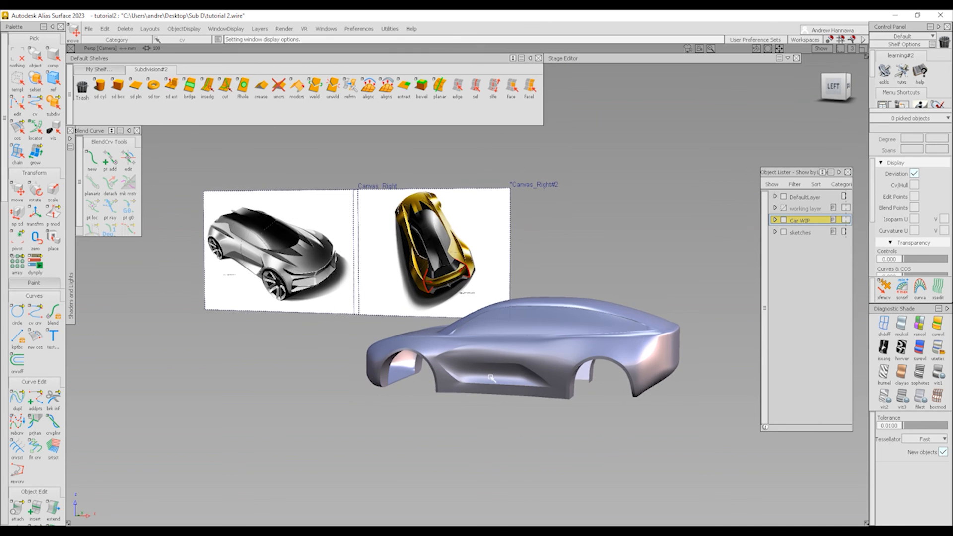
alt+shift+click(428, 351)
alt+shift+right_drag(420, 408, 705, 253)
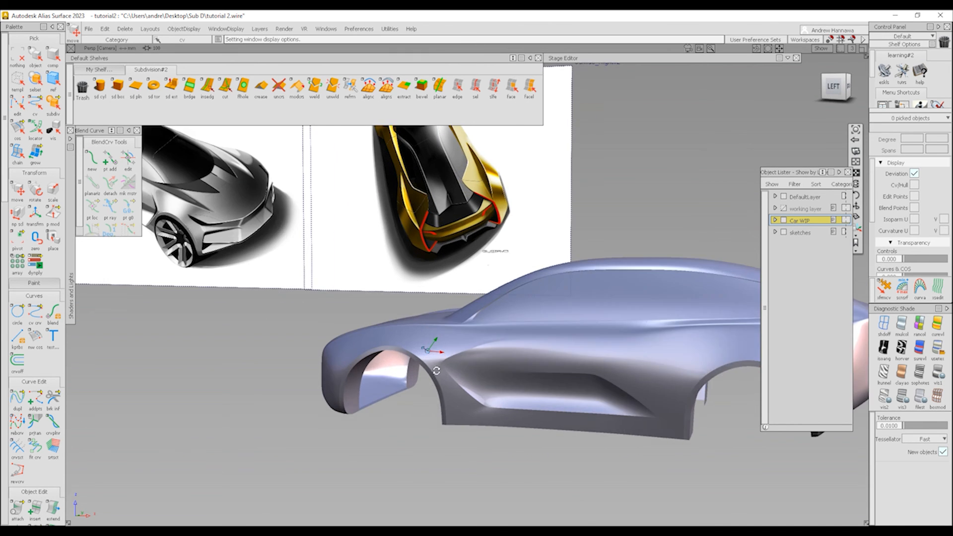
alt+shift+drag(705, 253, 862, 154)
Step: In the left view, move the five vertices along the recess's upper crease and front corner up and forward
click(834, 82)
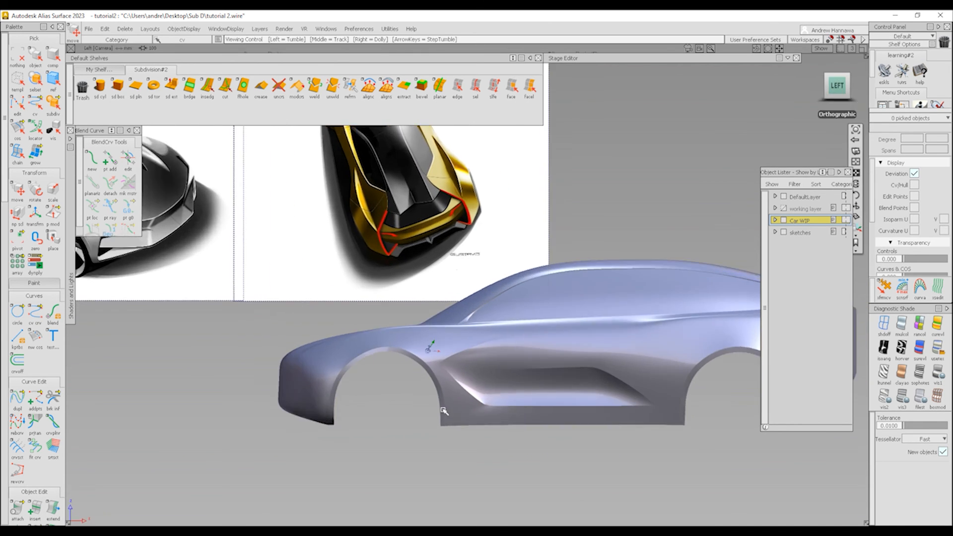
drag(442, 356, 466, 386)
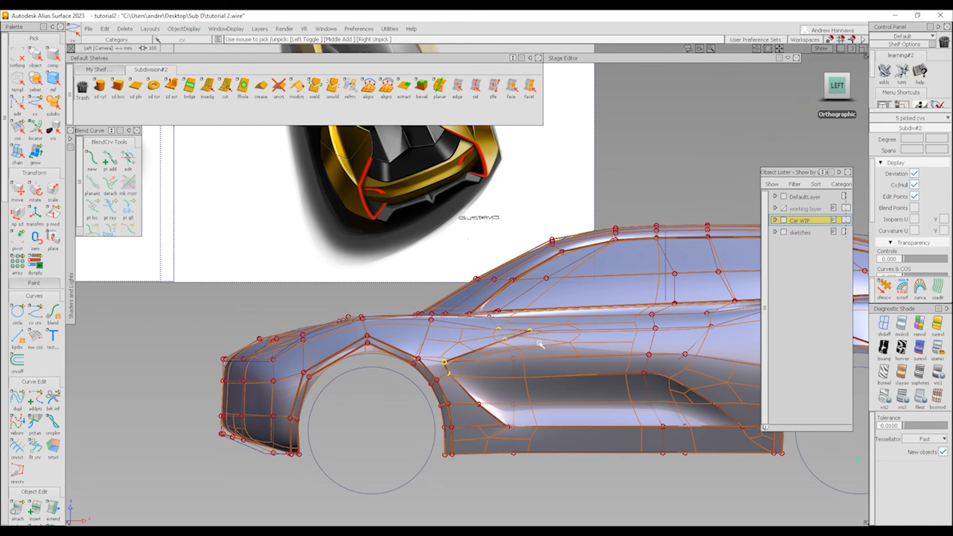
ctrl+shift+middle_drag(525, 383, 513, 365)
right_drag(501, 372, 501, 364)
middle_drag(502, 363, 496, 362)
ctrl+shift+drag(475, 379, 449, 382)
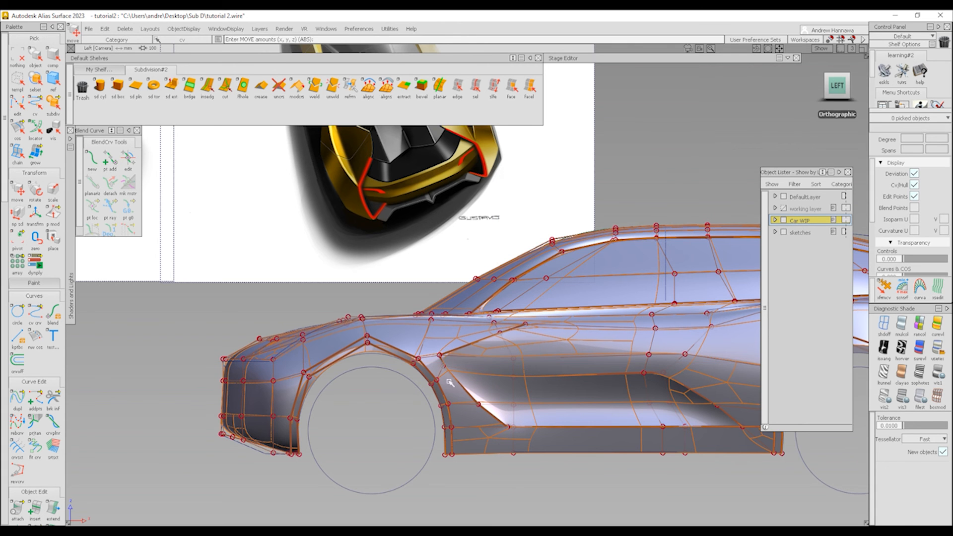
Step: Examine the repositioned recess crease on the shaded body in perspective
alt+shift+right_drag(449, 383, 497, 382)
mouse_move(448, 383)
alt+shift+mouse_down()
mouse_move(175, 383)
mouse_move(447, 370)
alt+shift+mouse_up()
mouse_move(532, 352)
ctrl+shift+right_down()
mouse_move(578, 342)
mouse_move(530, 350)
ctrl+shift+right_up()
alt+shift+drag(530, 351, 667, 375)
ctrl+shift+right_drag(627, 421, 675, 415)
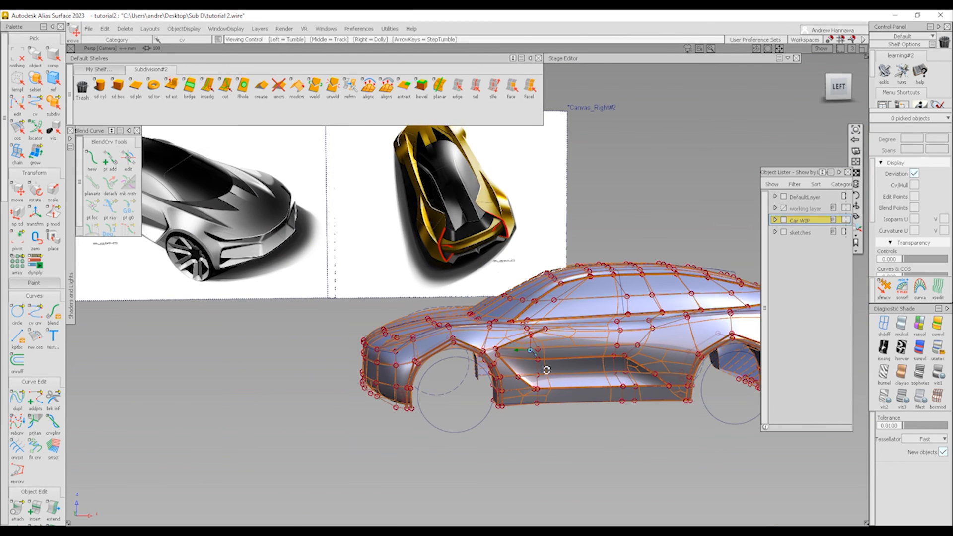
alt+shift+drag(546, 369, 551, 379)
alt+shift+right_drag(551, 380, 631, 414)
alt+shift+drag(510, 357, 544, 368)
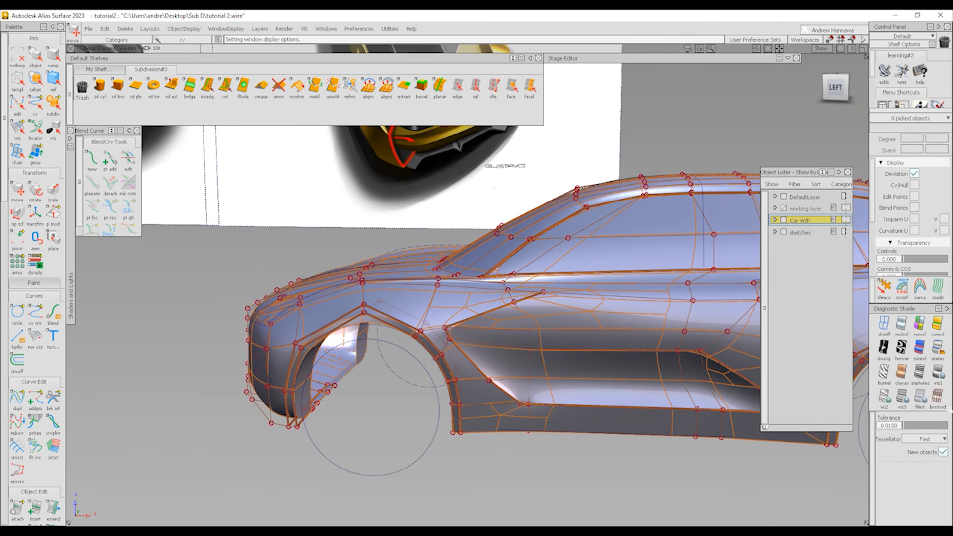
Step: In box mode, cut a new edge line just inside the recess crease from its upper tip to its lower corner
click(937, 397)
alt+shift+right_drag(511, 319, 613, 284)
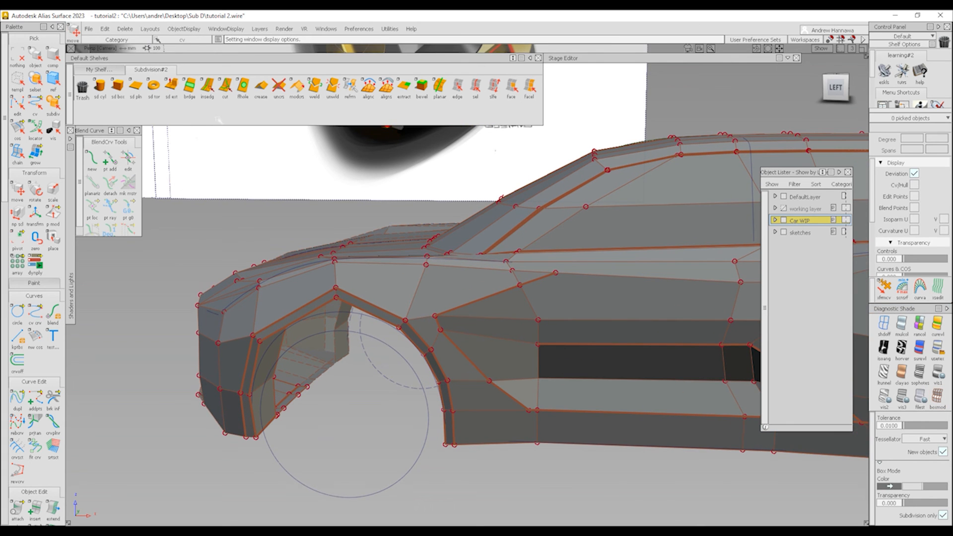
click(226, 87)
click(556, 274)
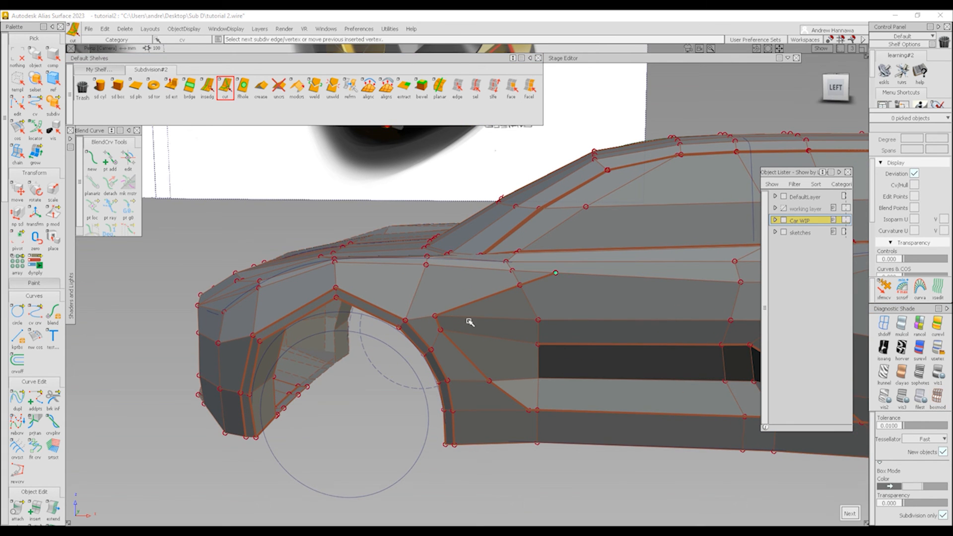
click(457, 317)
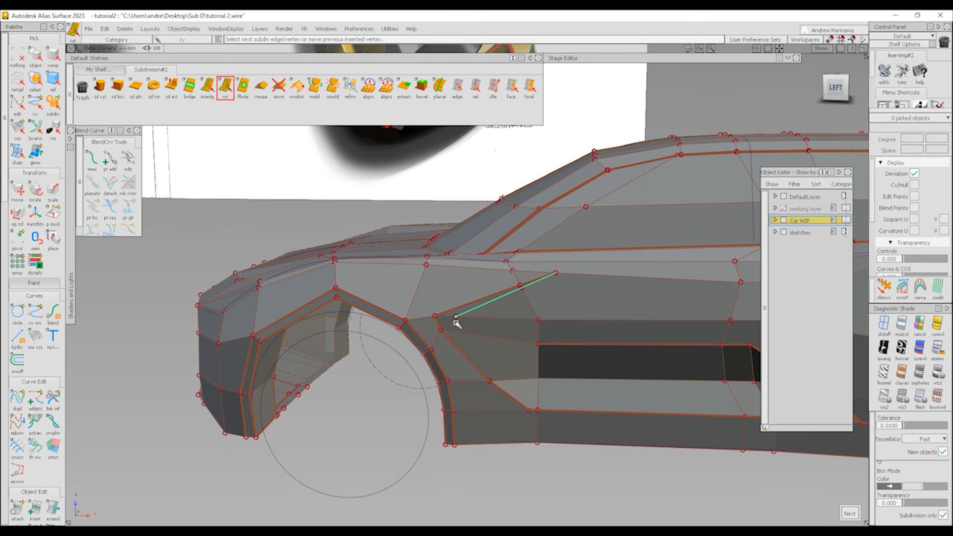
click(500, 381)
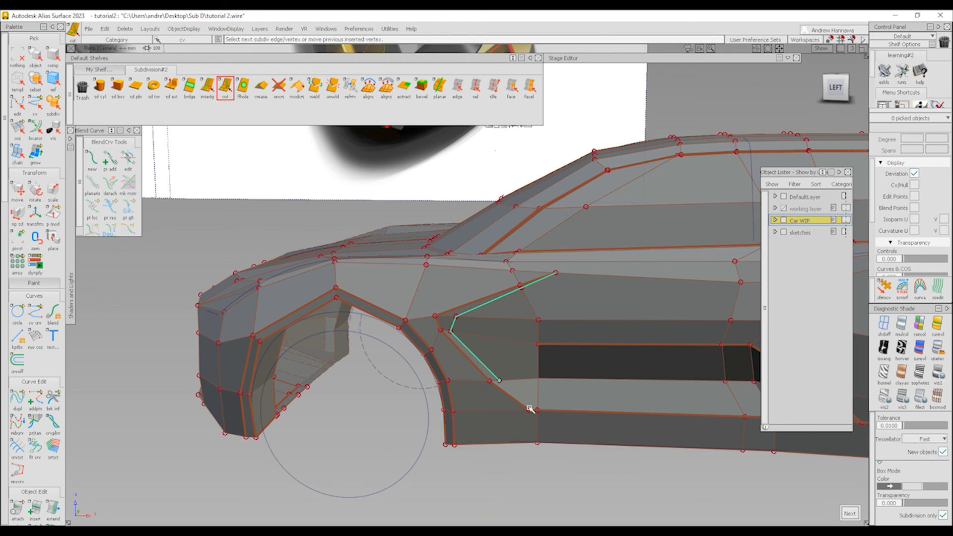
click(530, 409)
scroll(530, 409, up, 5)
key(space)
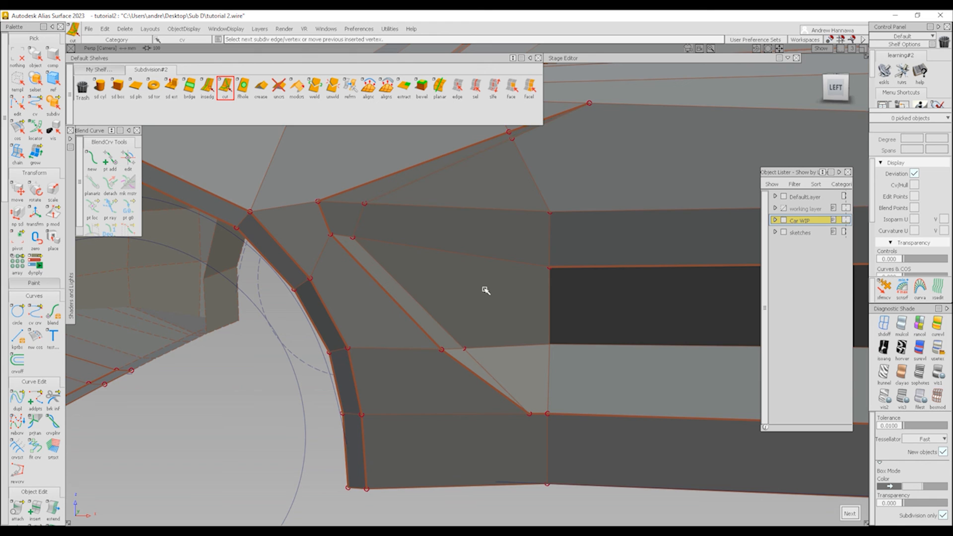
Step: In the left view, move the new cut's upper front vertex forward, closer to the recess crease
click(835, 88)
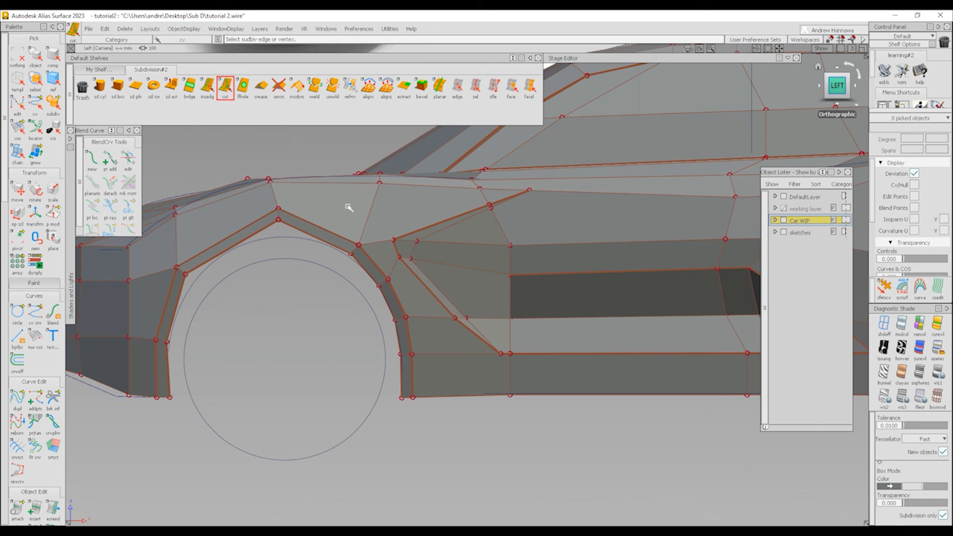
click(417, 243)
key(w)
drag(473, 241, 459, 240)
alt+shift+drag(519, 229, 398, 268)
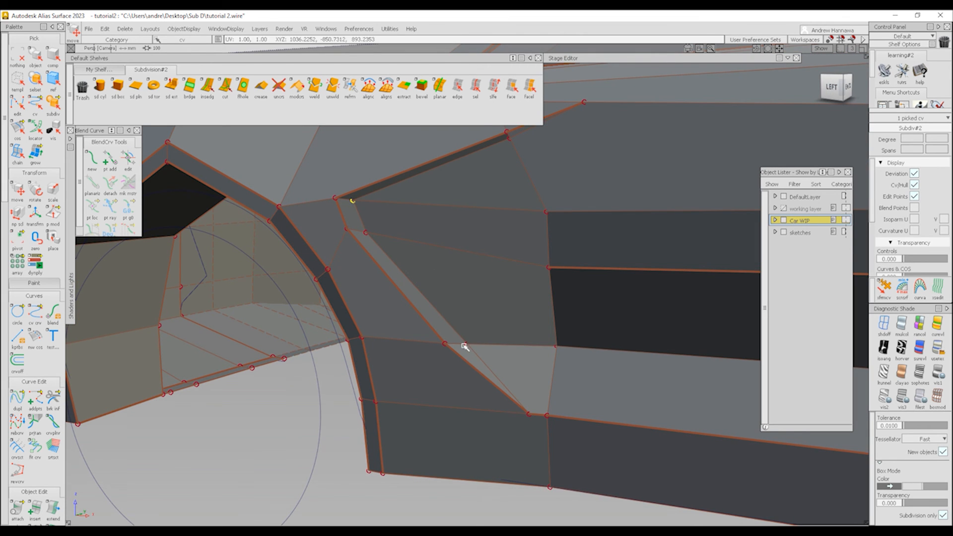
Step: Push the three front vertices of the new cut inward to form a step behind the recess crease
alt+shift+drag(460, 268, 461, 282)
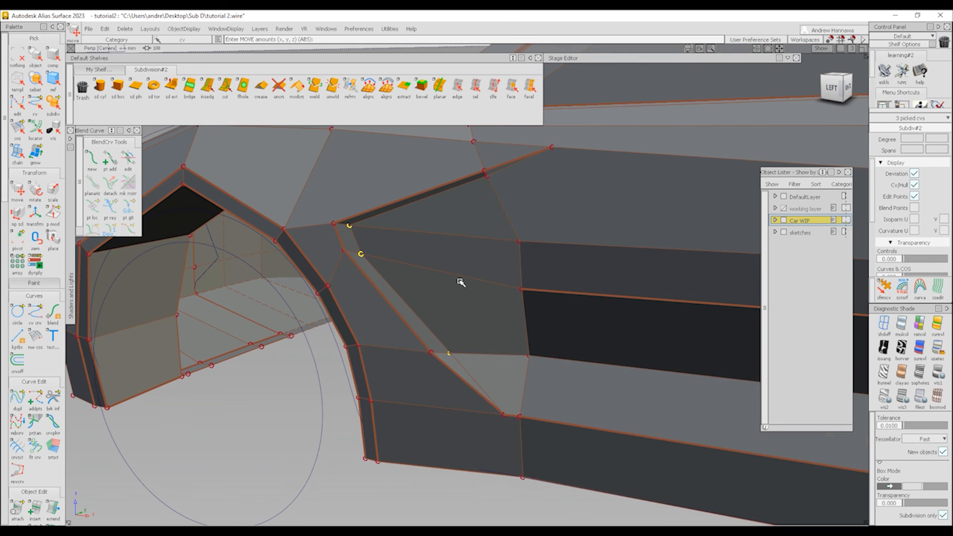
click(884, 288)
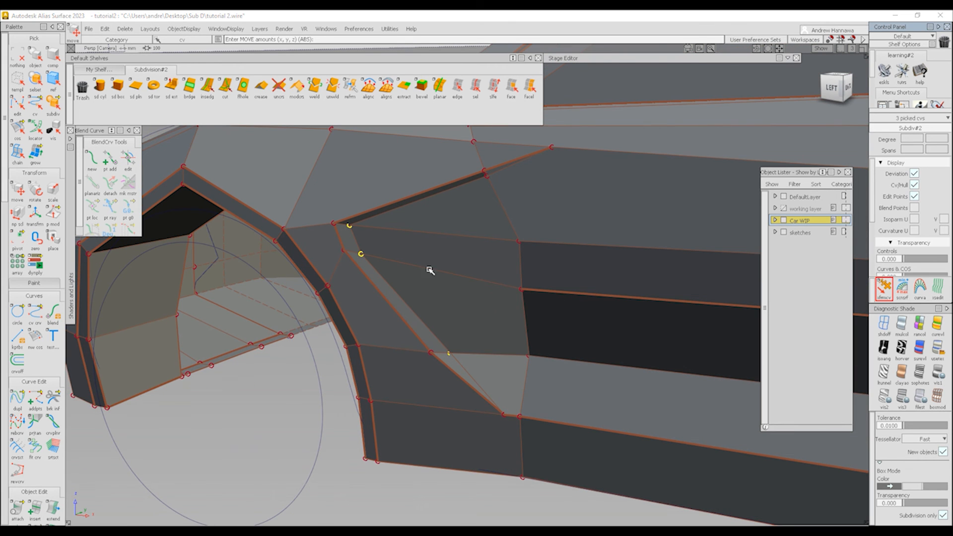
alt+shift+right_drag(429, 270, 438, 301)
ctrl+shift+drag(437, 301, 438, 281)
middle_drag(436, 295, 478, 268)
Step: Push the remaining vertex of the new cut under the recess's upper crease inward
click(464, 243)
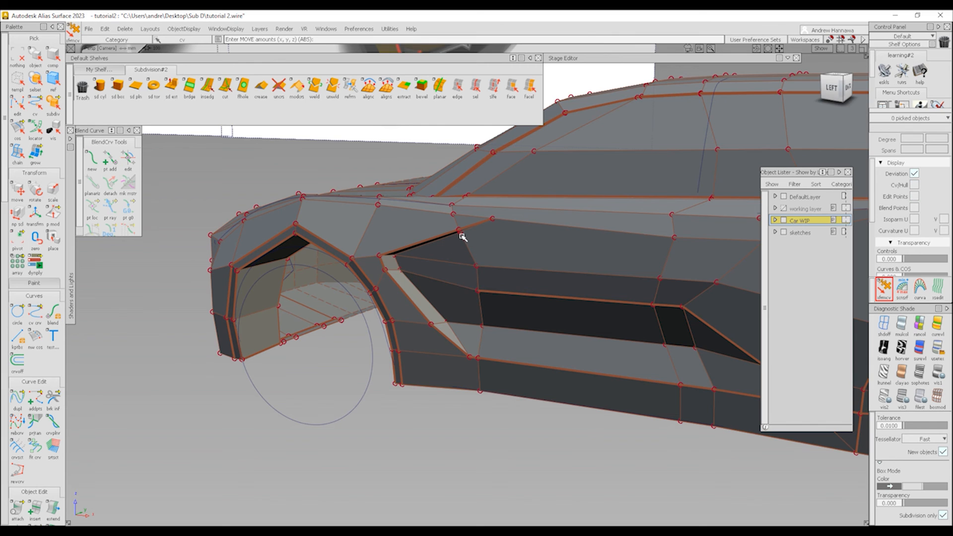
click(462, 235)
middle_drag(462, 236, 467, 258)
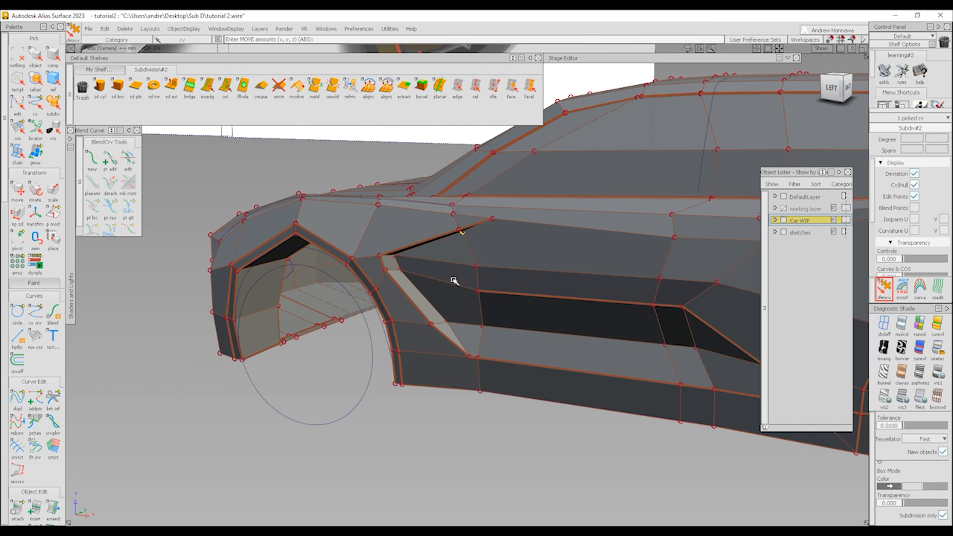
ctrl+shift+drag(481, 286, 483, 238)
click(475, 87)
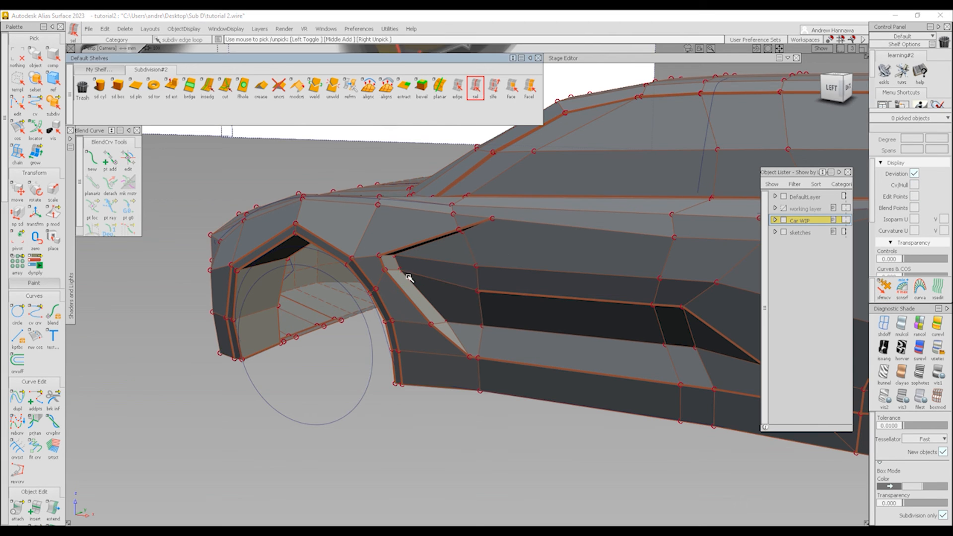
click(431, 242)
ctrl+shift+drag(425, 294, 427, 256)
Step: Select the five edges of the new inner cut around the recess front and crease them
click(473, 93)
alt+shift+right_drag(423, 285, 435, 241)
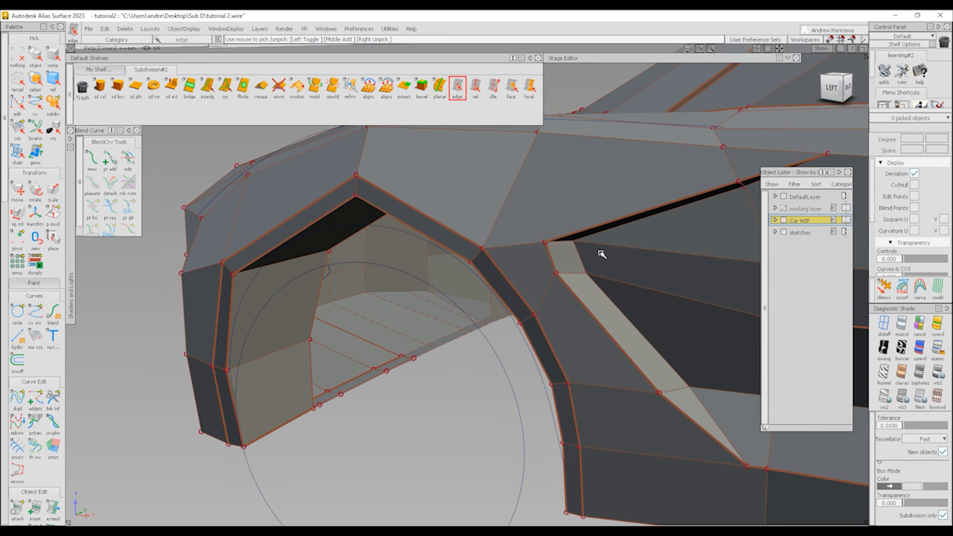
click(616, 228)
alt+shift+middle_drag(686, 231, 676, 185)
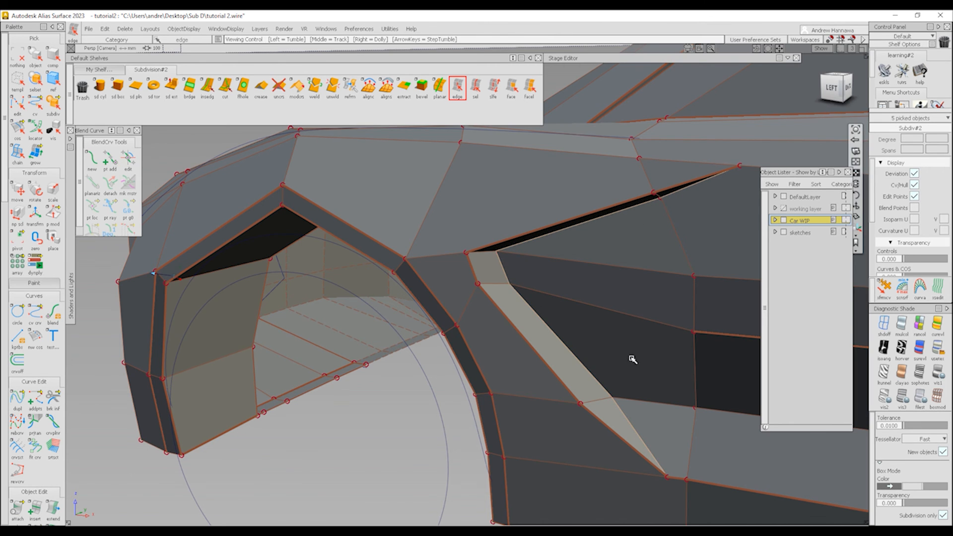
alt+shift+middle_drag(629, 357, 590, 325)
click(260, 89)
ctrl+shift+drag(528, 302, 510, 201)
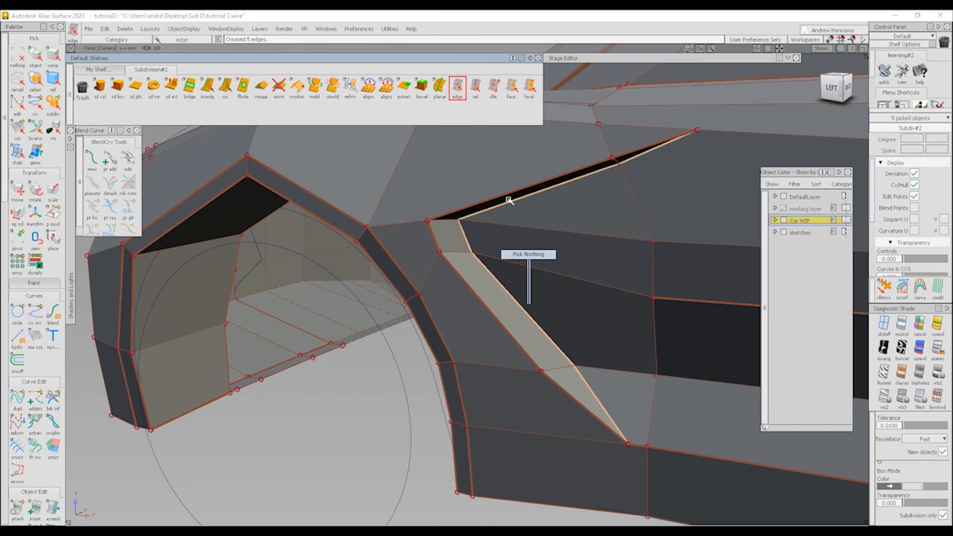
Step: Examine the creased recess step on the smooth shaded body, comparing it with the sketches from several angles
key(alt+3)
alt+shift+right_drag(534, 275, 560, 298)
mouse_move(560, 296)
alt+shift+mouse_down()
mouse_move(355, 260)
mouse_move(464, 314)
mouse_move(549, 277)
mouse_move(499, 316)
mouse_move(466, 277)
alt+shift+mouse_up()
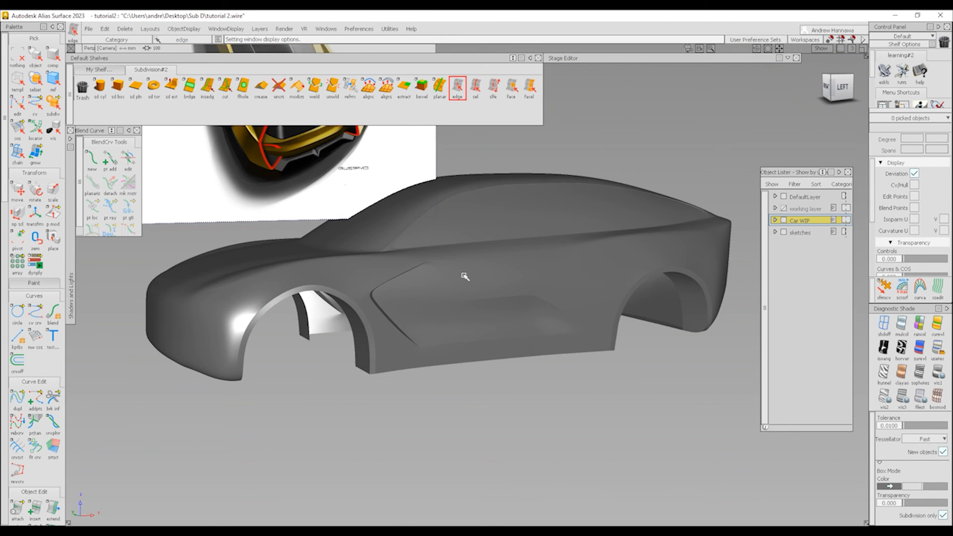
alt+shift+drag(432, 317, 413, 340)
alt+shift+right_drag(412, 341, 387, 311)
alt+shift+middle_drag(387, 311, 781, 333)
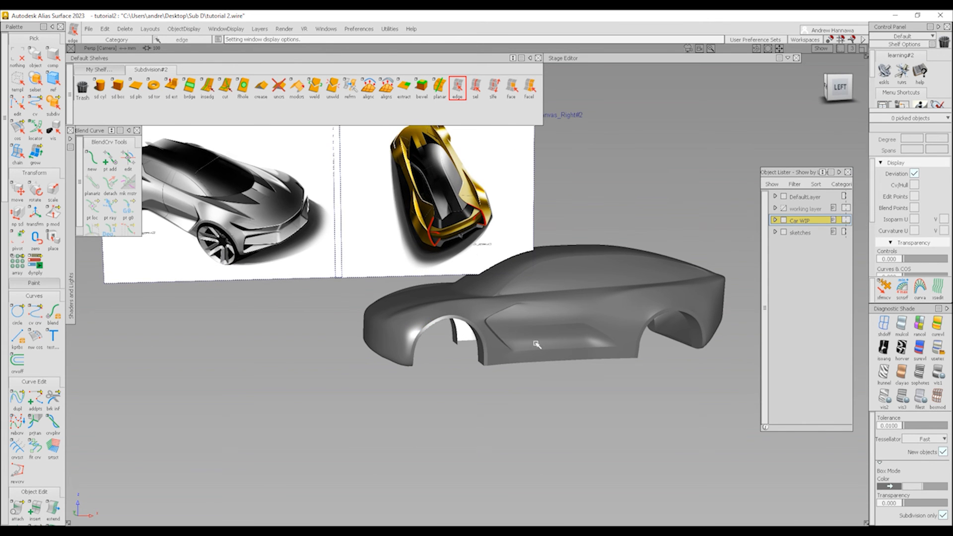
alt+shift+drag(506, 341, 362, 346)
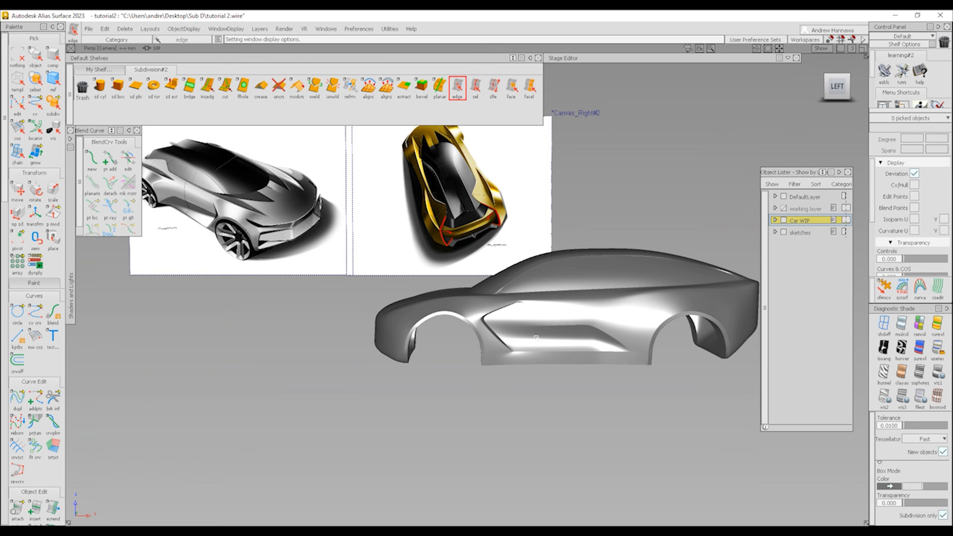
alt+shift+right_drag(555, 335, 610, 384)
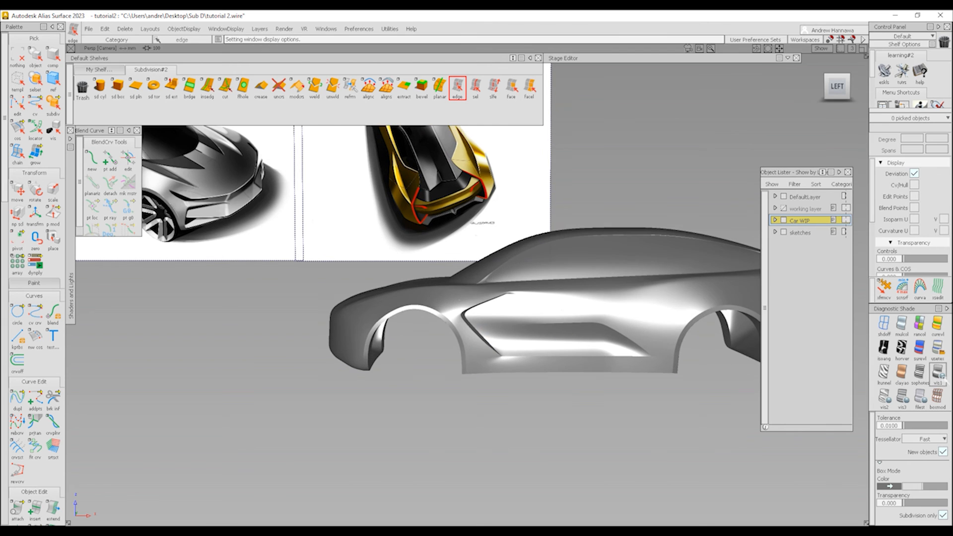
Step: In box mode and the left view, raise the front vertex of the recess's upper inner edge level with its rear end
click(937, 396)
click(843, 87)
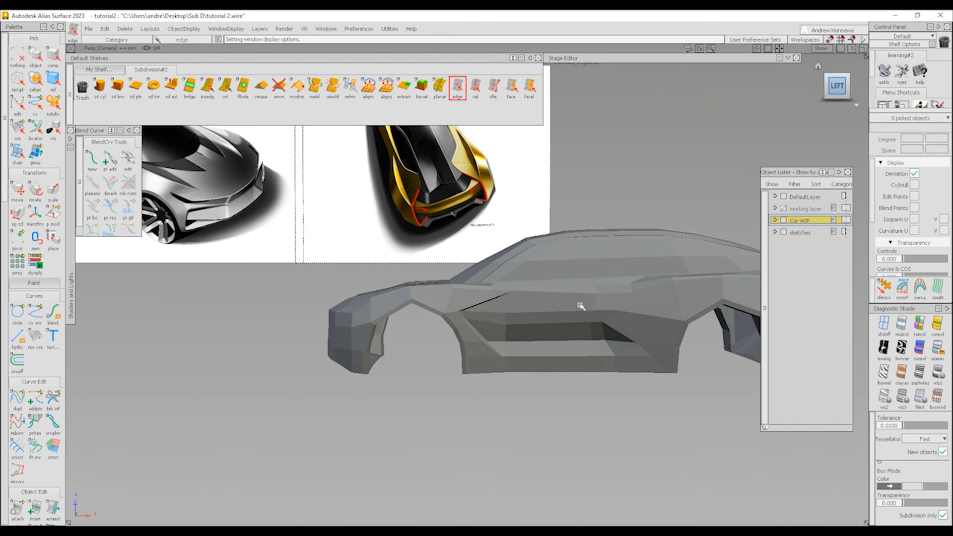
alt+shift+right_drag(530, 356, 609, 385)
ctrl+shift+right_drag(609, 385, 521, 290)
alt+shift+middle_drag(521, 345, 493, 299)
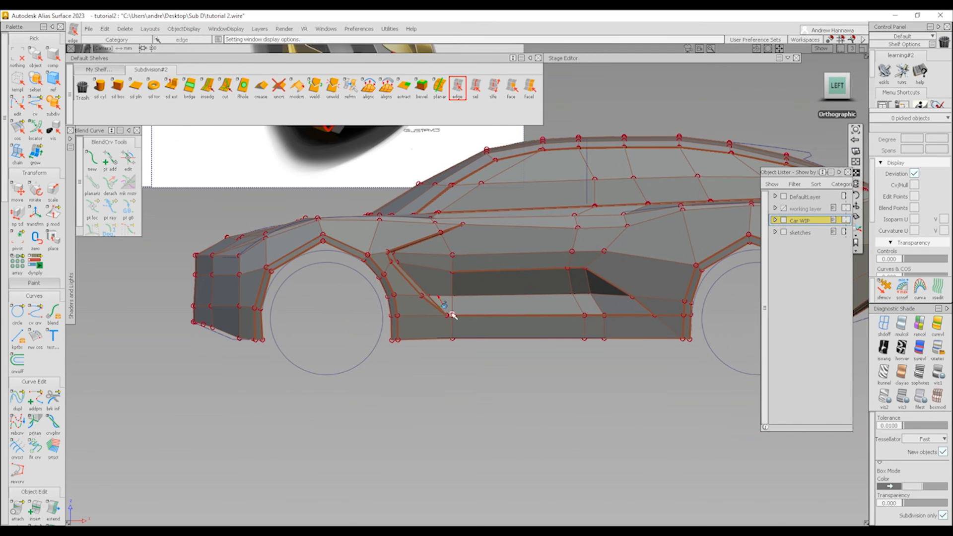
alt+shift+right_drag(445, 306, 479, 298)
ctrl+shift+drag(444, 248, 453, 257)
click(454, 259)
ctrl+shift+middle_drag(494, 291, 495, 271)
mouse_move(495, 272)
right_down()
mouse_move(496, 257)
mouse_move(515, 268)
mouse_move(425, 362)
mouse_move(456, 340)
mouse_move(574, 308)
right_up()
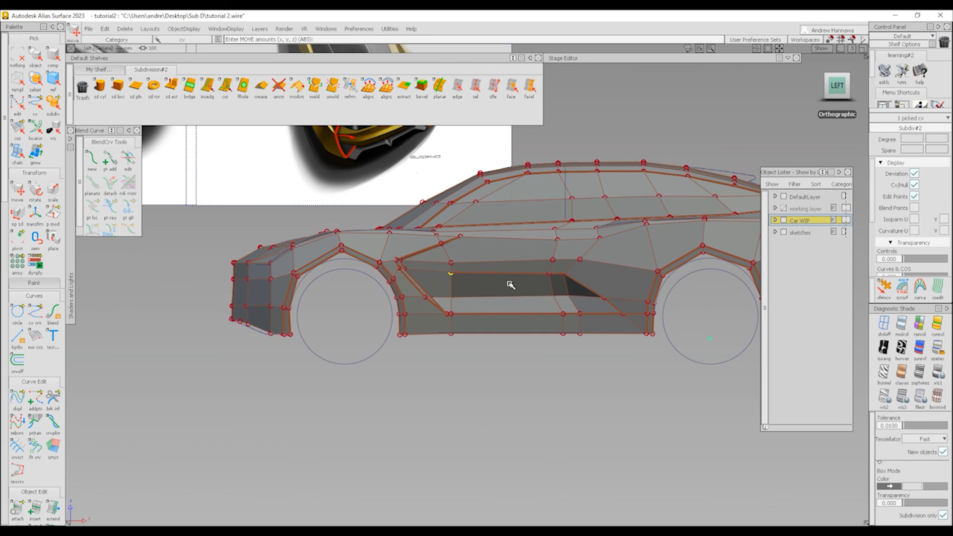
ctrl+shift+drag(492, 330, 490, 311)
Step: Cut a diagonal edge from the rear vertex of the recess's inner horizontal edge down to the recess's lower rear corner
click(226, 86)
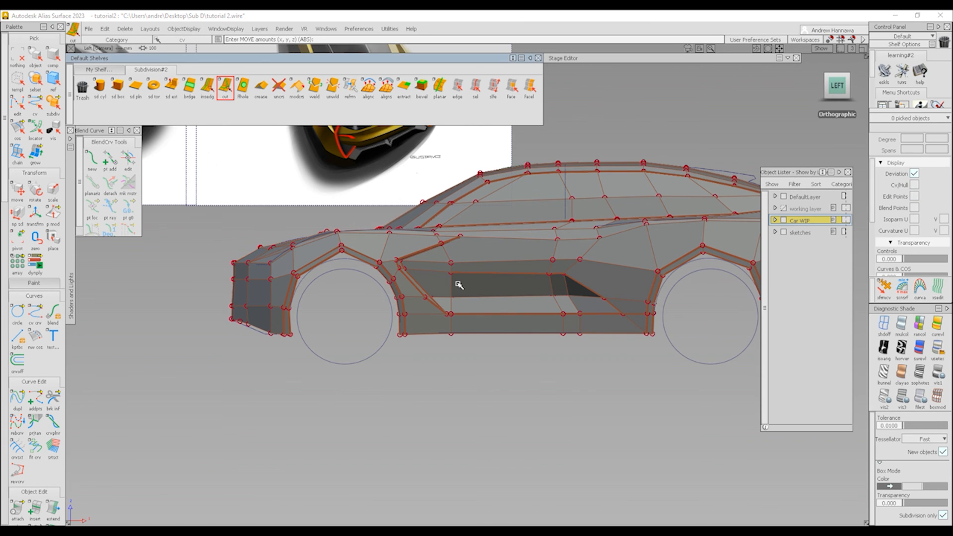
click(496, 300)
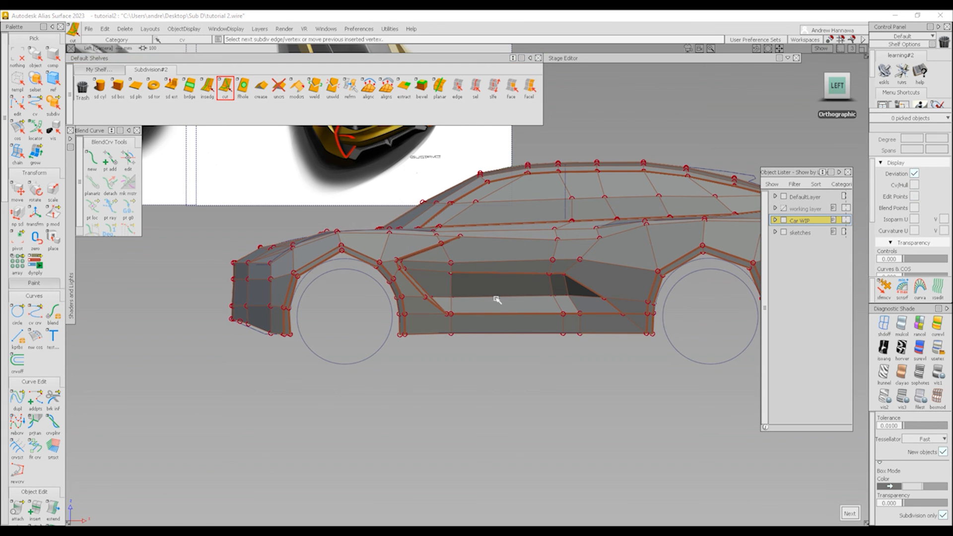
click(616, 316)
key(space)
Step: Delete the two leftover horizontal inner edges at the recess's rear, above the new diagonal cut
alt+shift+right_drag(566, 299, 602, 266)
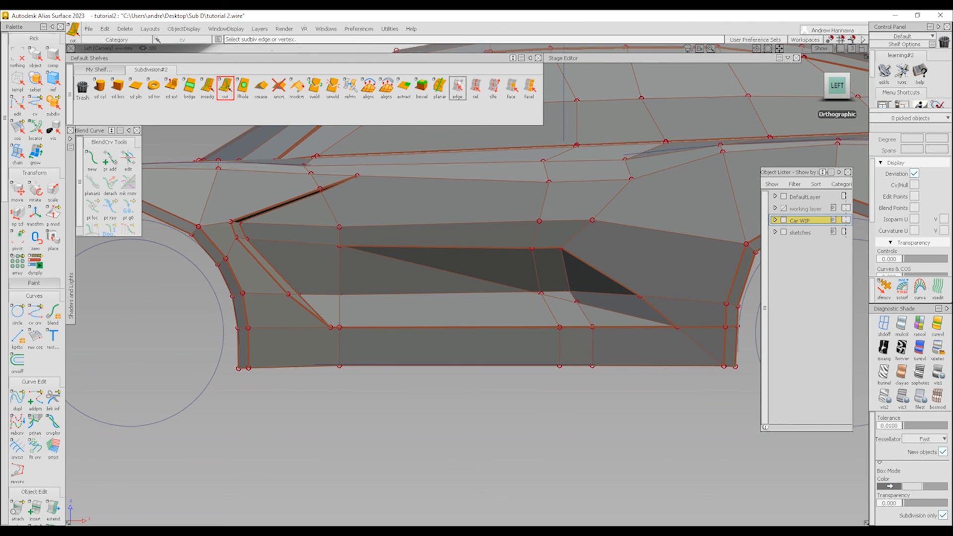
click(457, 87)
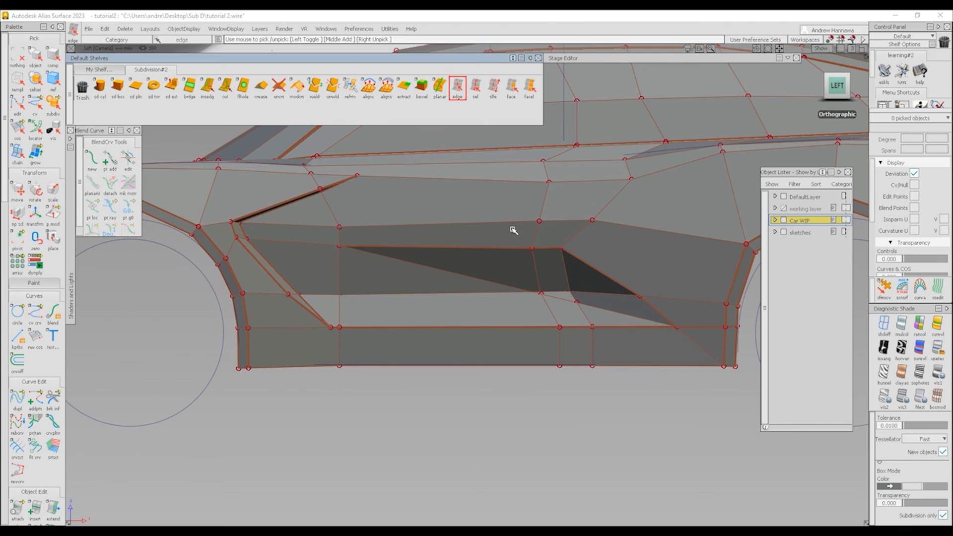
click(577, 293)
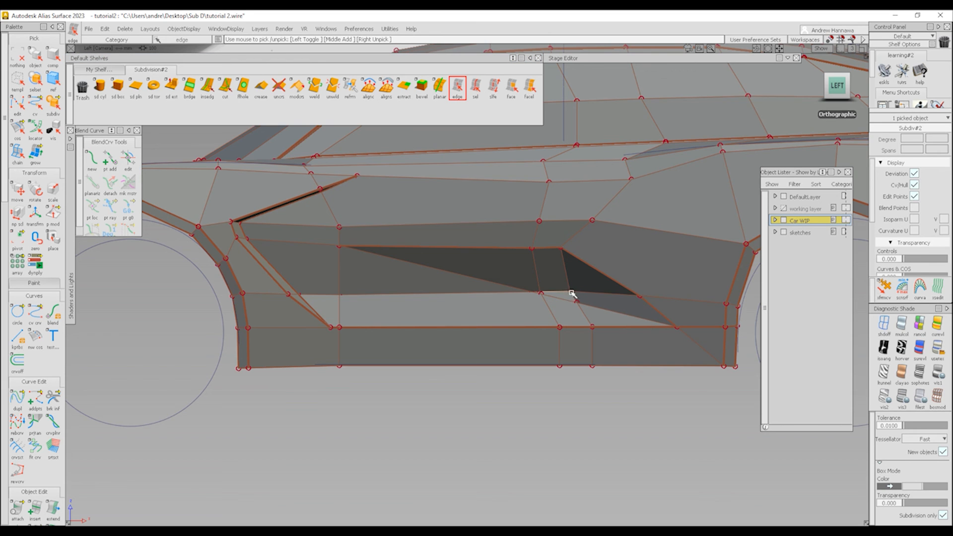
click(561, 324)
alt+shift+right_drag(567, 299, 572, 292)
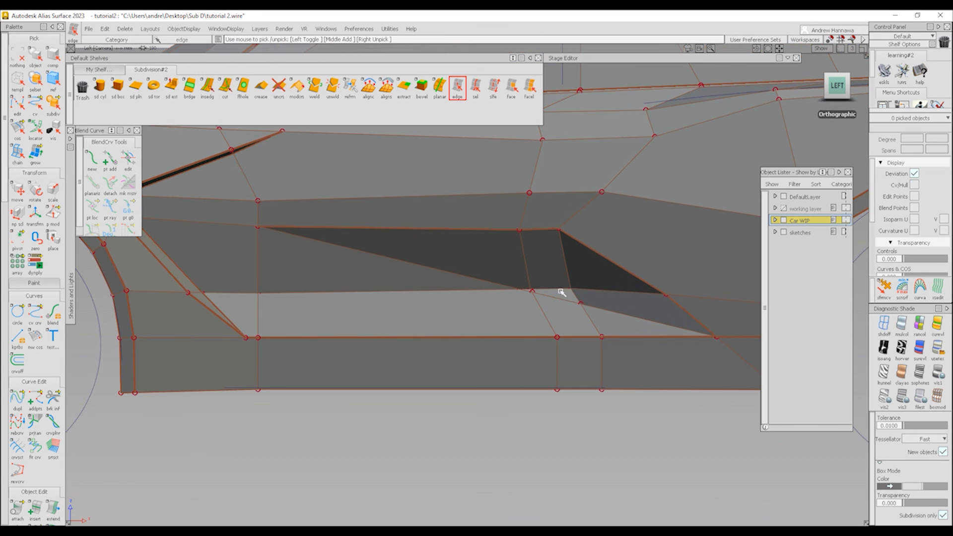
click(557, 291)
key(Delete)
click(584, 296)
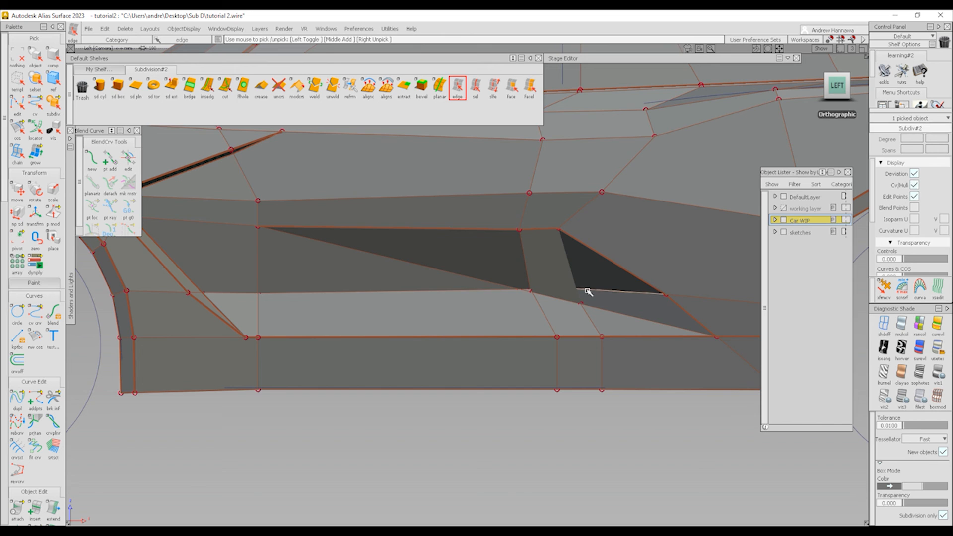
key(Delete)
key(Return)
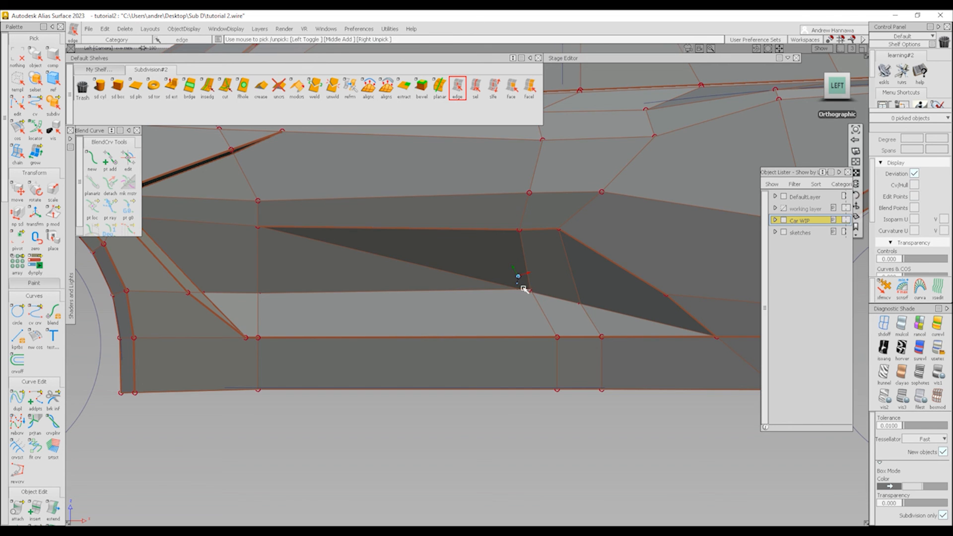
Step: Recut the recess's long inner edge to the front vertical edge and delete the old horizontal edge beside it
alt+shift+right_drag(524, 288, 298, 300)
click(225, 87)
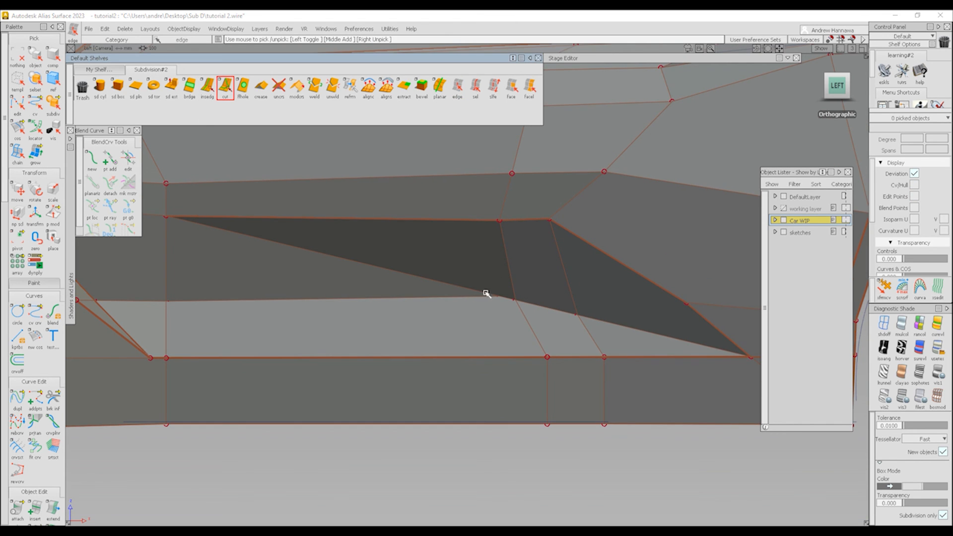
click(165, 302)
key(space)
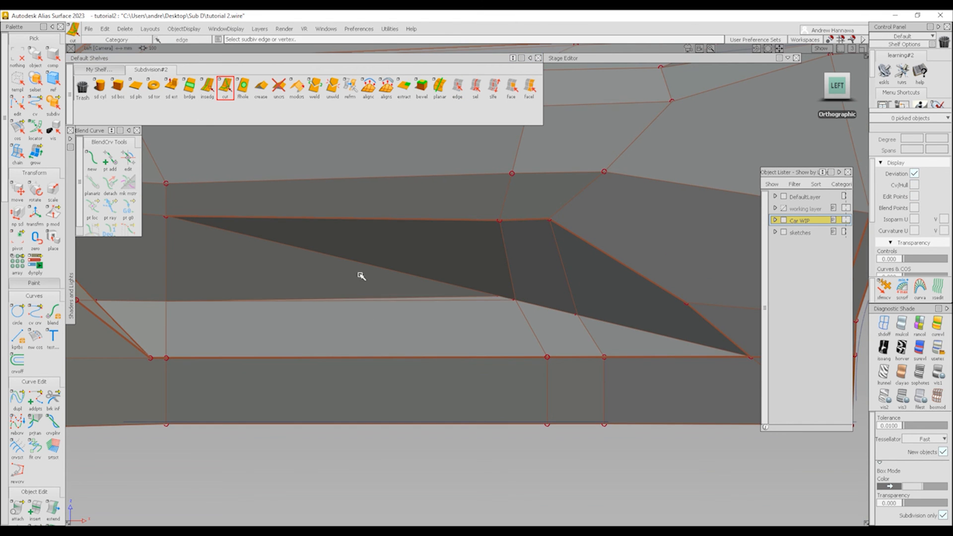
click(457, 88)
click(472, 298)
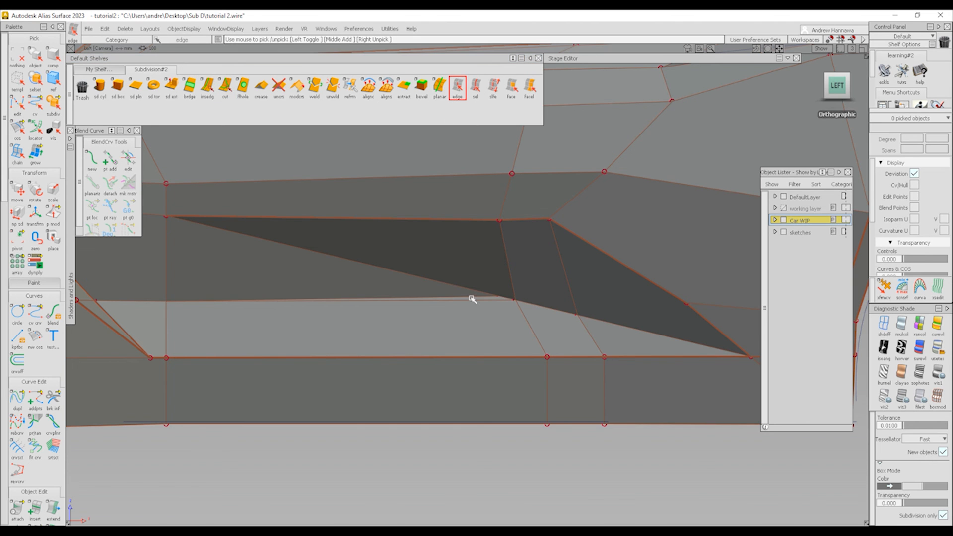
key(Delete)
scroll(546, 300, down, 4)
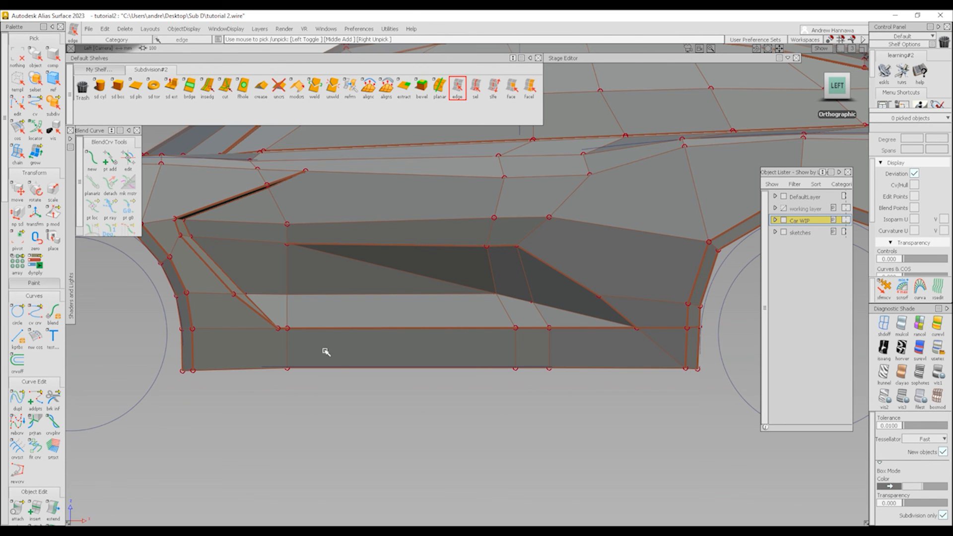
Step: Examine the reworked door recess on the smooth shaded body from several angles and compare it with the sketches
ctrl+shift+drag(309, 343, 423, 279)
key(F8)
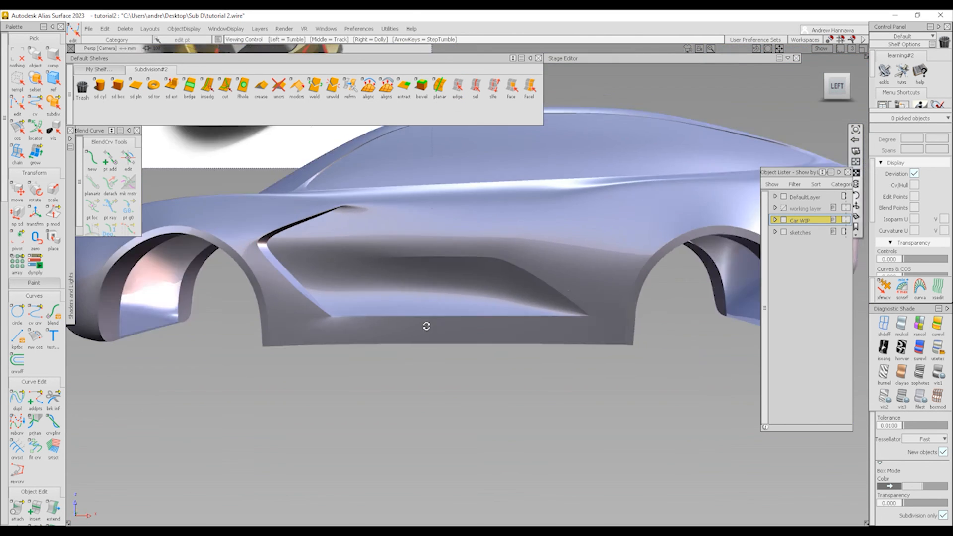
alt+shift+drag(427, 326, 570, 307)
alt+shift+right_drag(570, 308, 410, 321)
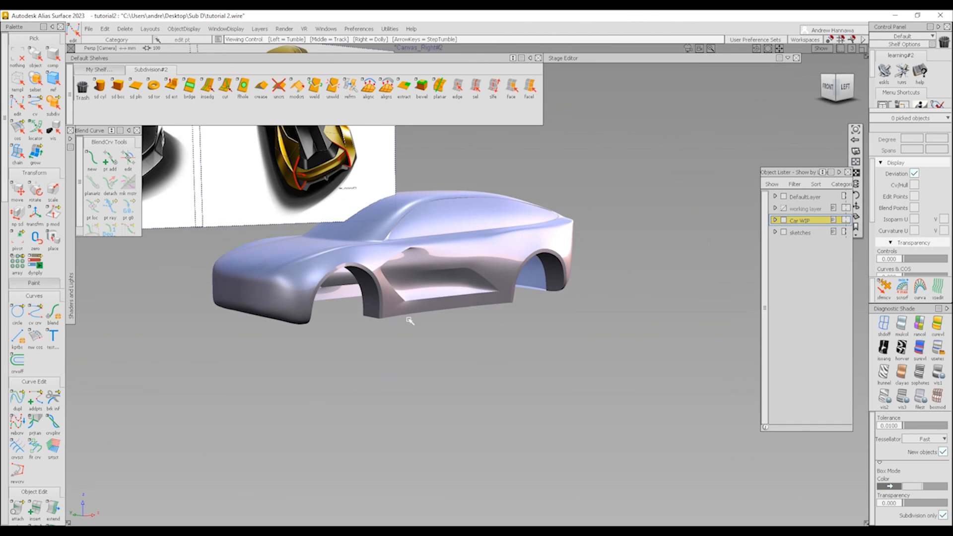
alt+shift+drag(410, 321, 343, 316)
alt+shift+right_drag(377, 318, 397, 304)
alt+shift+middle_drag(397, 304, 414, 307)
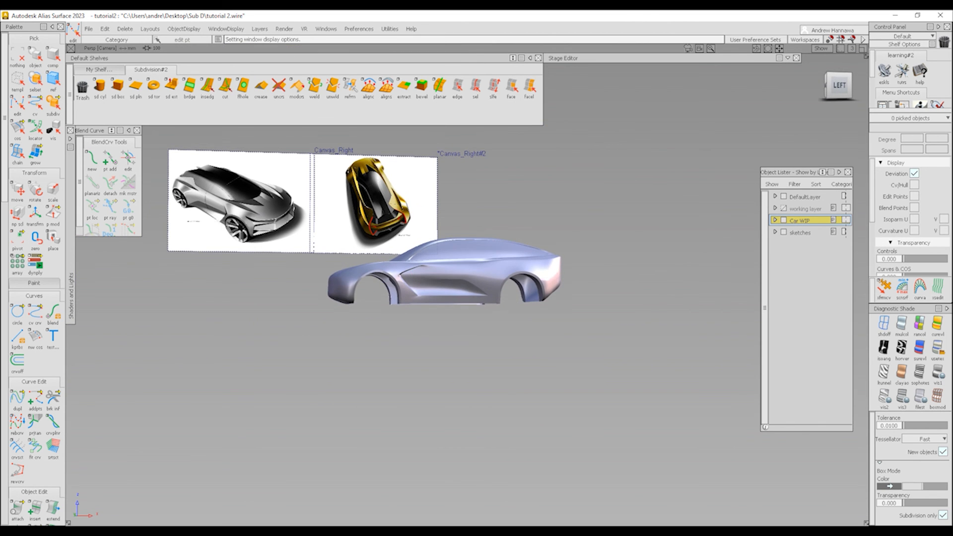
alt+shift+right_drag(445, 285, 466, 306)
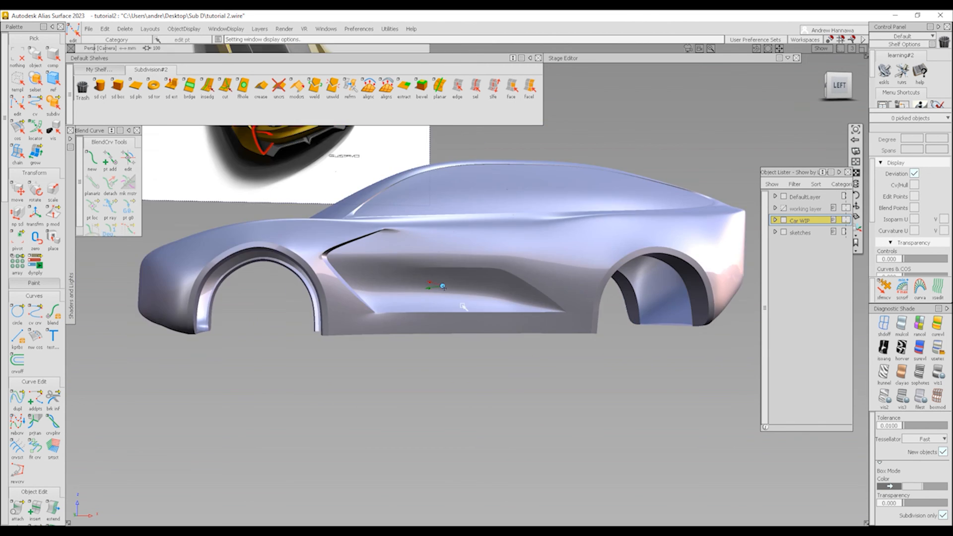
Step: In box mode and the left view, cut from high on the recess's front vertical edge diagonally down to the rear vertex on its lower crease
click(838, 85)
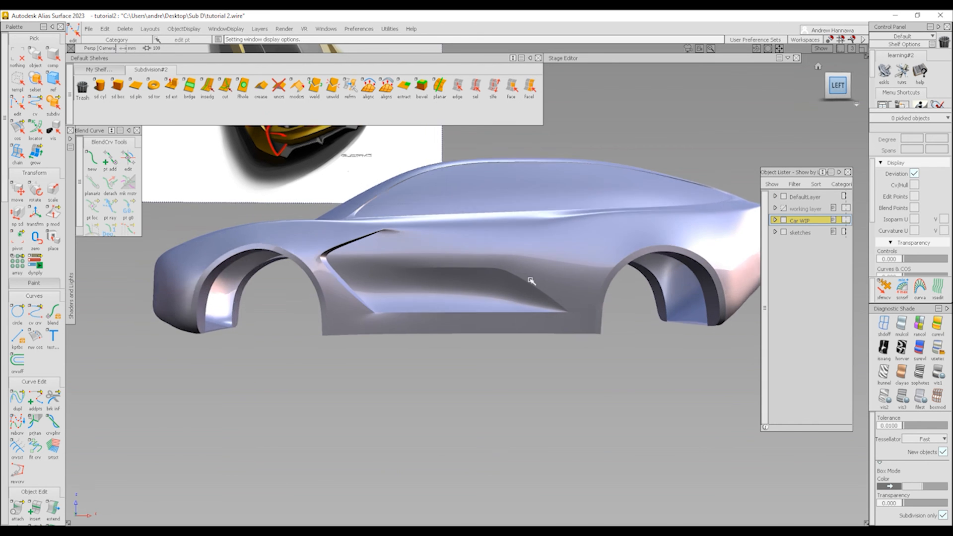
alt+shift+right_drag(476, 291, 554, 355)
click(936, 397)
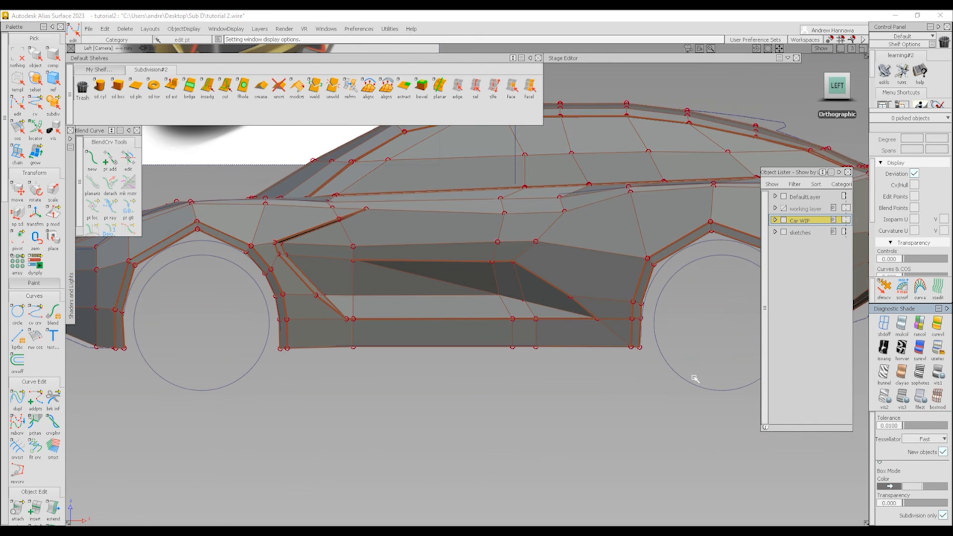
alt+shift+right_drag(470, 290, 611, 355)
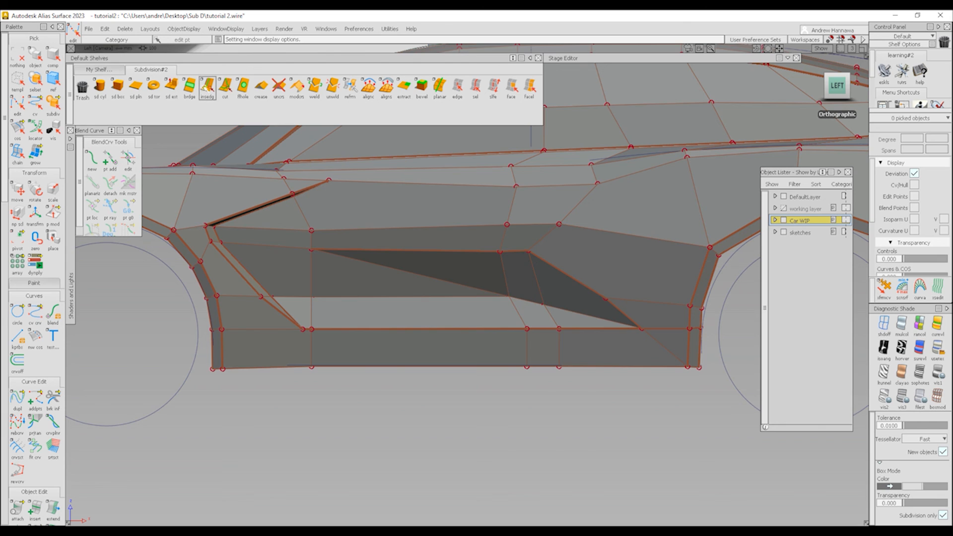
click(208, 88)
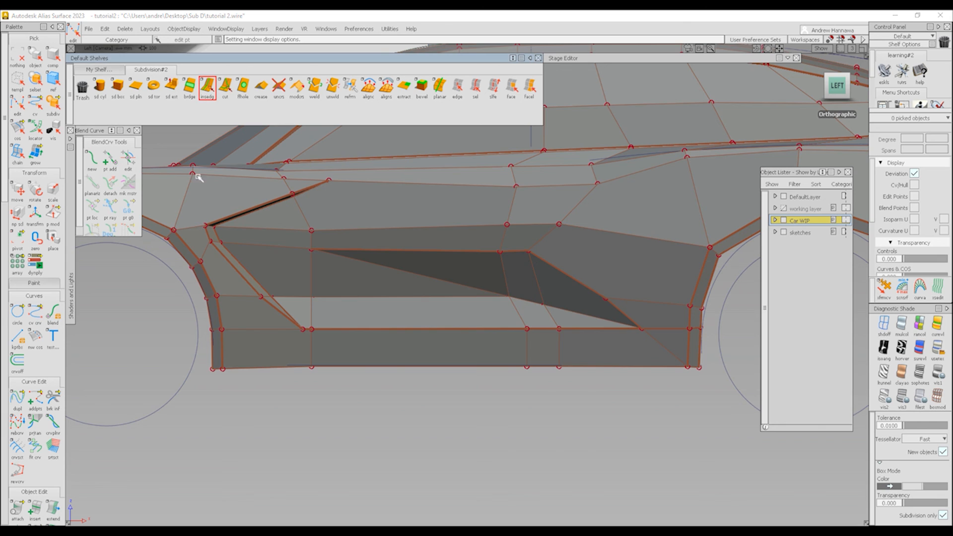
click(312, 263)
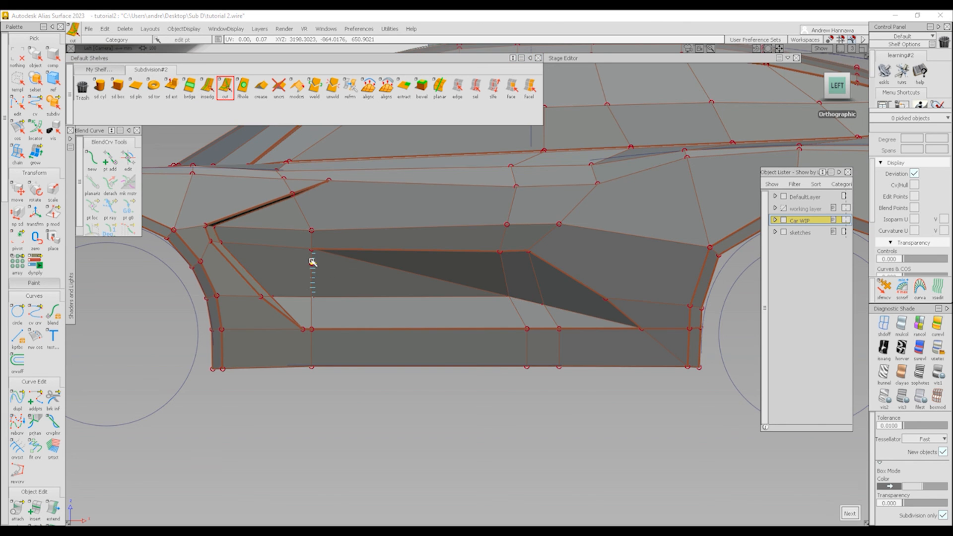
click(555, 329)
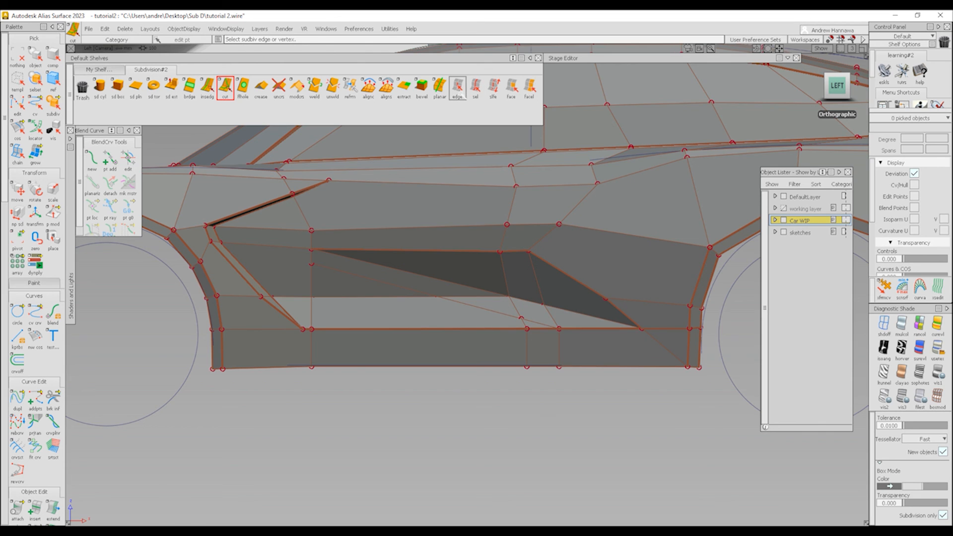
Step: Try to delete the short column edge just above the new diagonal cut's vertex near the recess's rear, and undo it
click(461, 93)
click(515, 310)
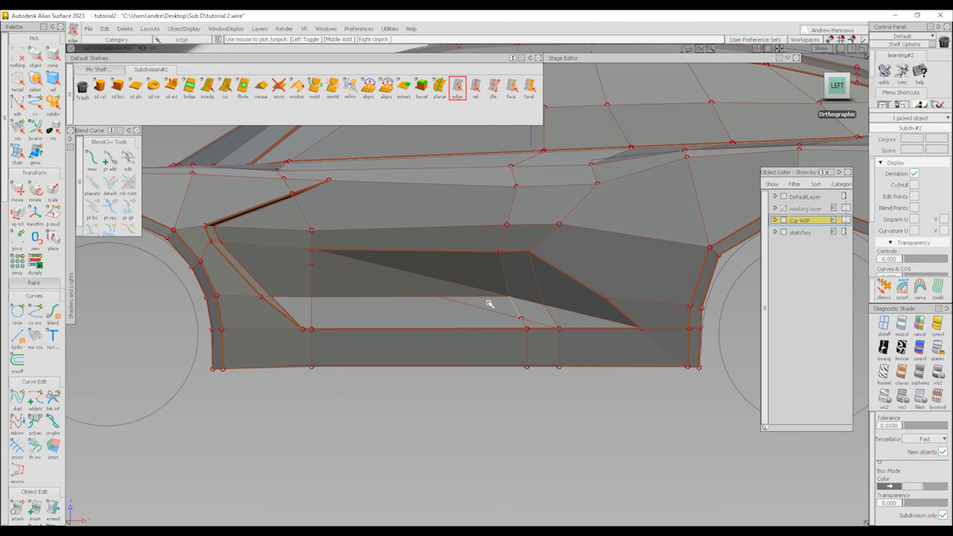
key(Delete)
key(Return)
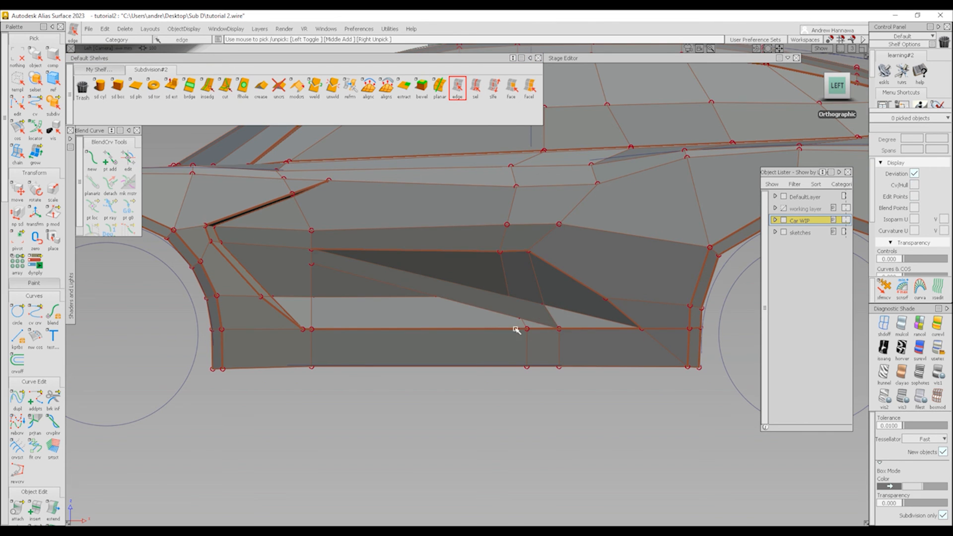
key(ctrl+z)
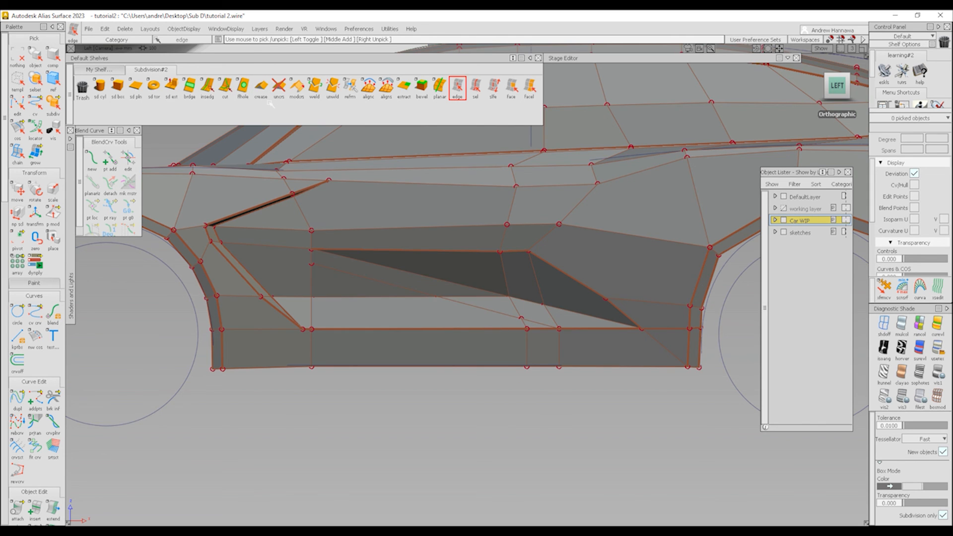
Step: Delete the two old horizontal edges crossing the diagonal cut, and cut from the front vertical edge's middle vertex to the diagonal's rear vertex
click(473, 299)
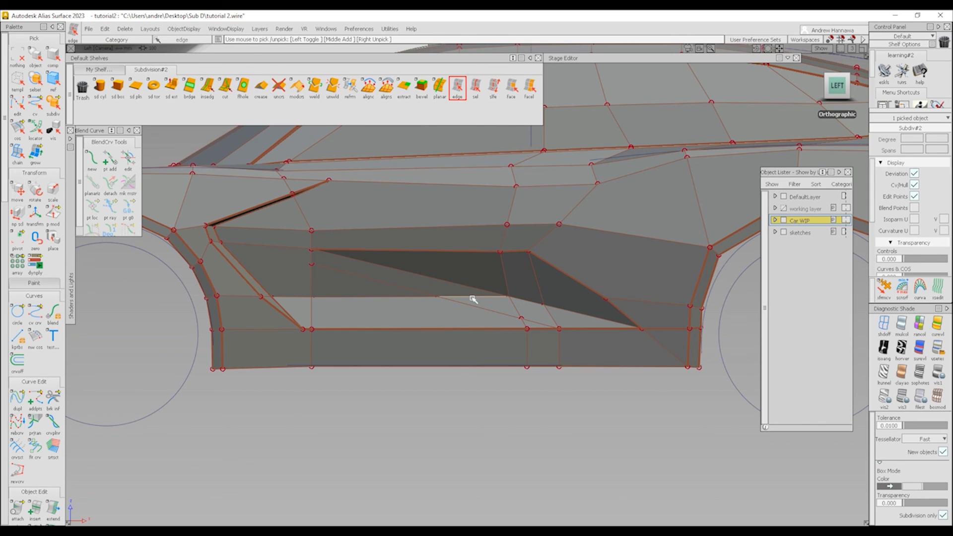
click(411, 297)
key(Delete)
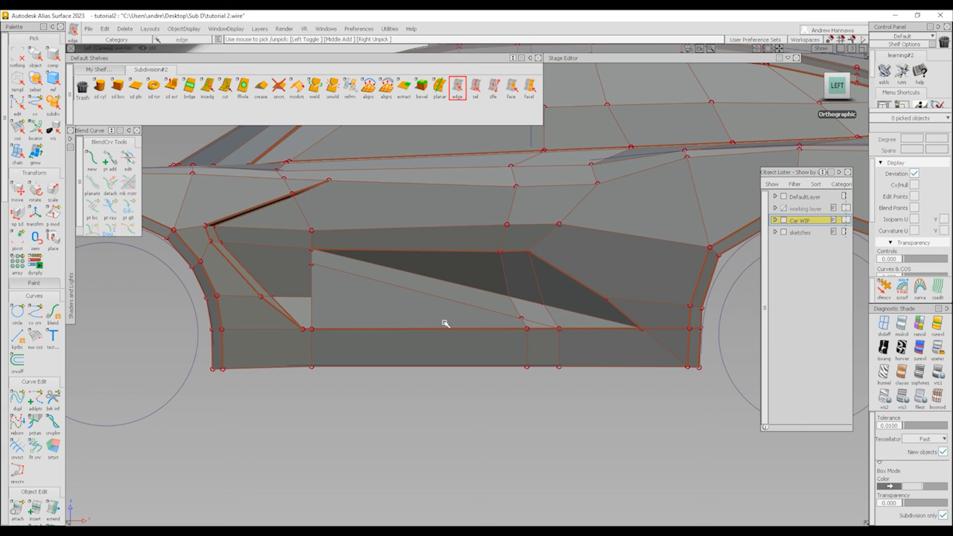
click(227, 89)
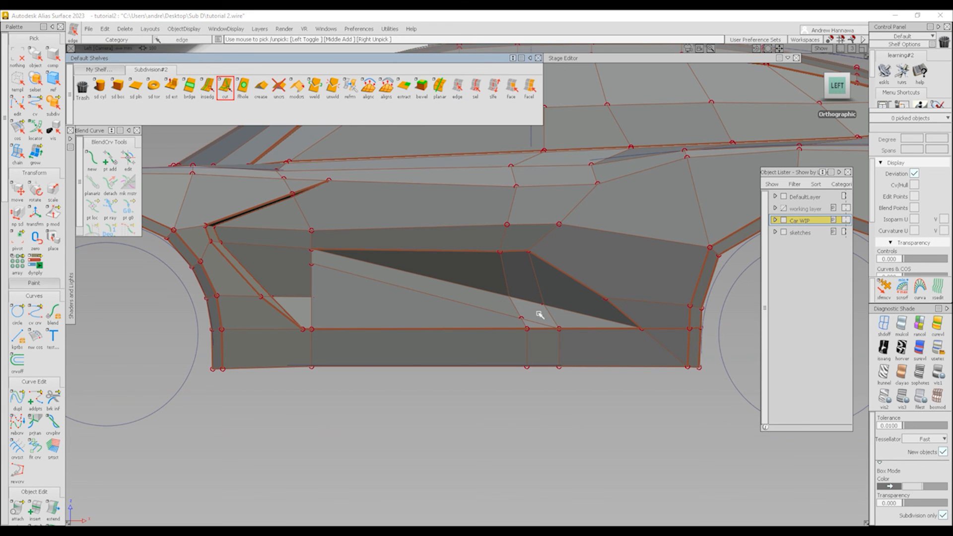
click(312, 298)
key(space)
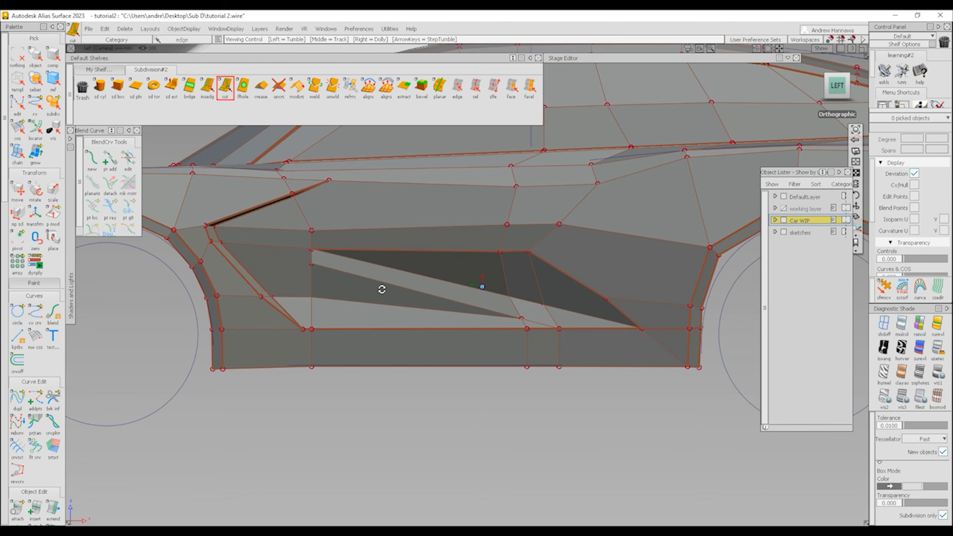
Step: Examine the rerouted recess edges in box mode and on the smooth shaded body, with and without the mesh display
alt+shift+drag(382, 292, 613, 339)
alt+shift+right_drag(455, 295, 475, 327)
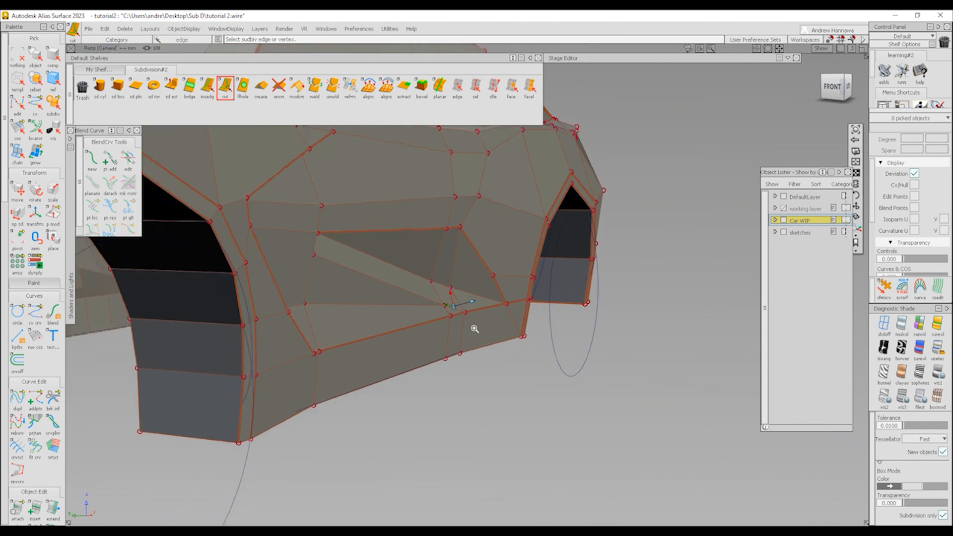
alt+shift+drag(475, 327, 524, 312)
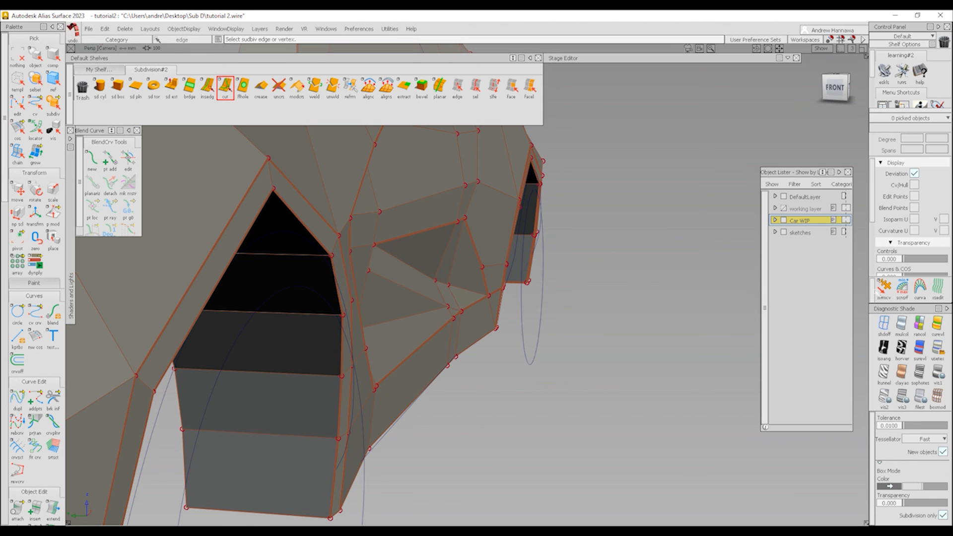
alt+shift+drag(477, 304, 258, 319)
key(ctrl+b)
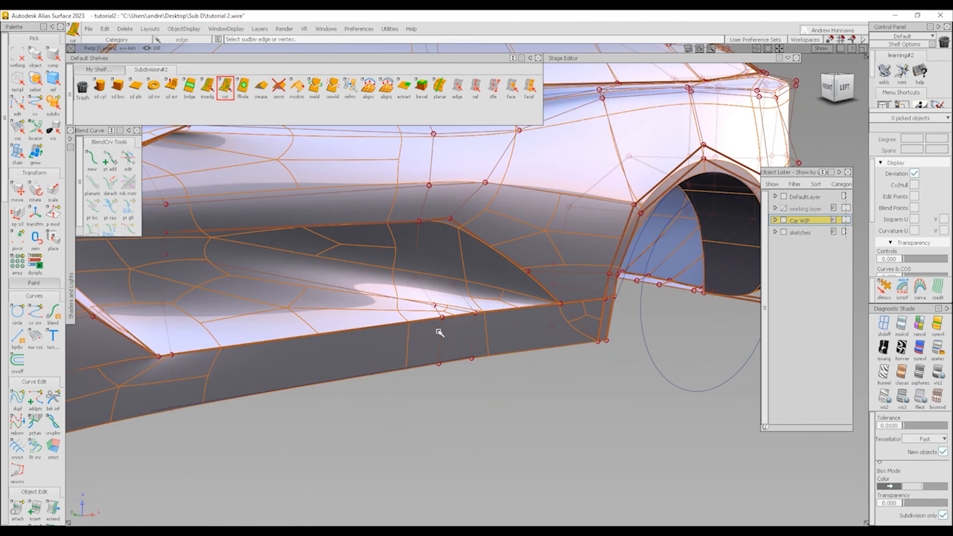
key(ctrl+m)
alt+shift+right_drag(452, 304, 343, 297)
mouse_move(342, 298)
alt+shift+mouse_down()
mouse_move(175, 267)
mouse_move(354, 310)
alt+shift+mouse_up()
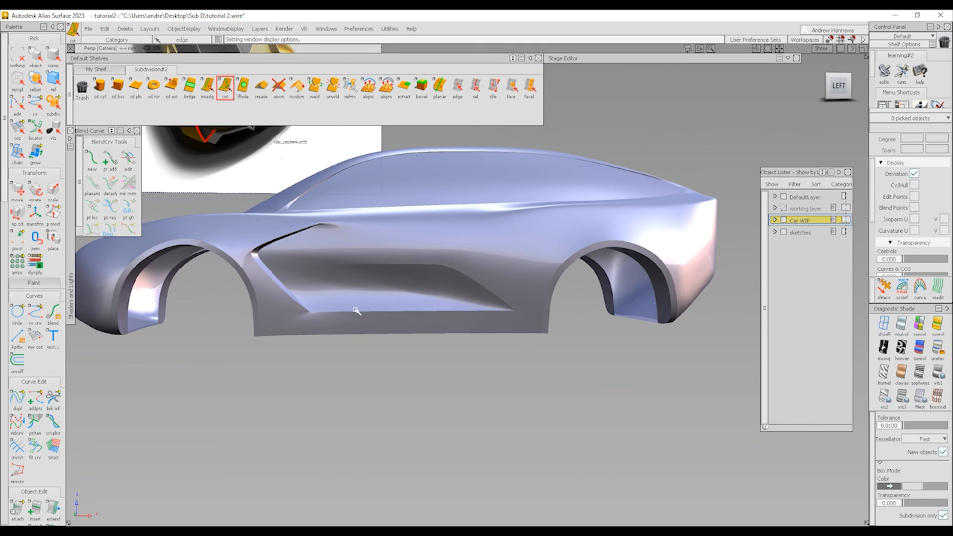
key(ctrl+m)
alt+shift+right_drag(363, 300, 435, 328)
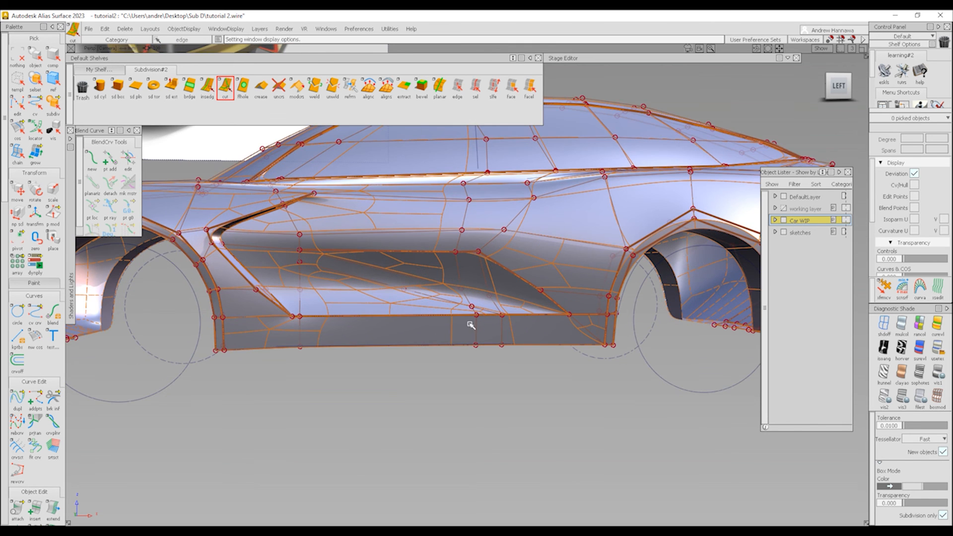
key(ctrl+m)
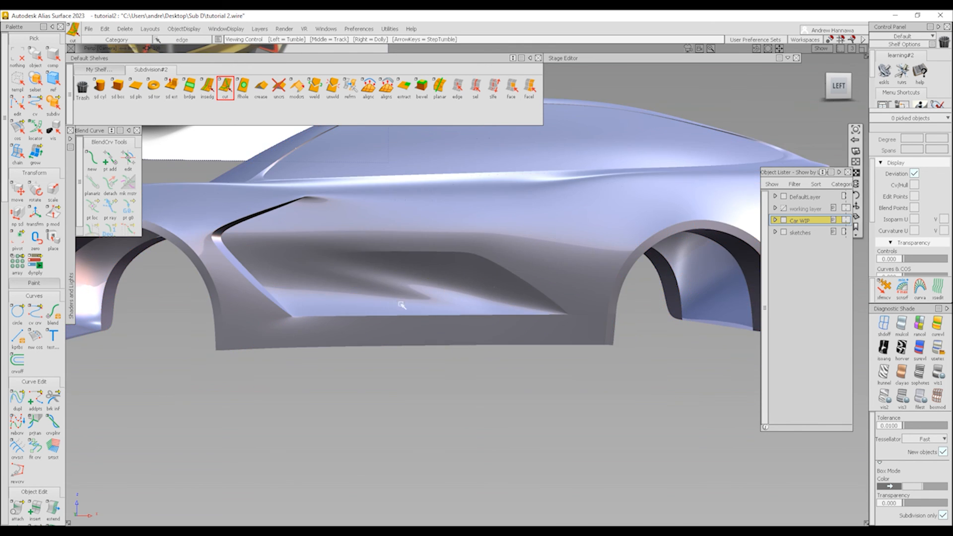
Step: In box mode and the left view, delete the diagonal edge running from high on the recess's front vertical edge to the rear vertex
alt+shift+right_drag(476, 368, 848, 361)
click(938, 397)
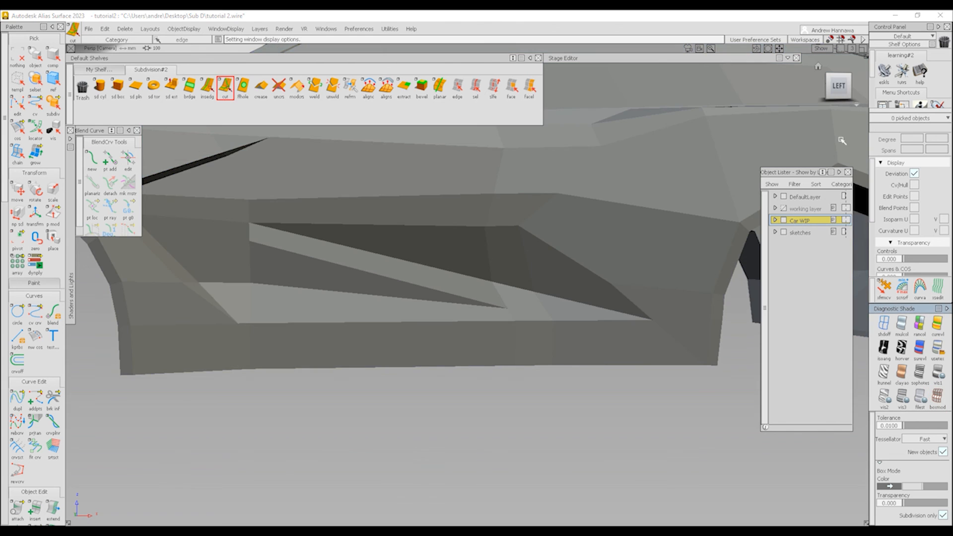
click(838, 85)
click(453, 98)
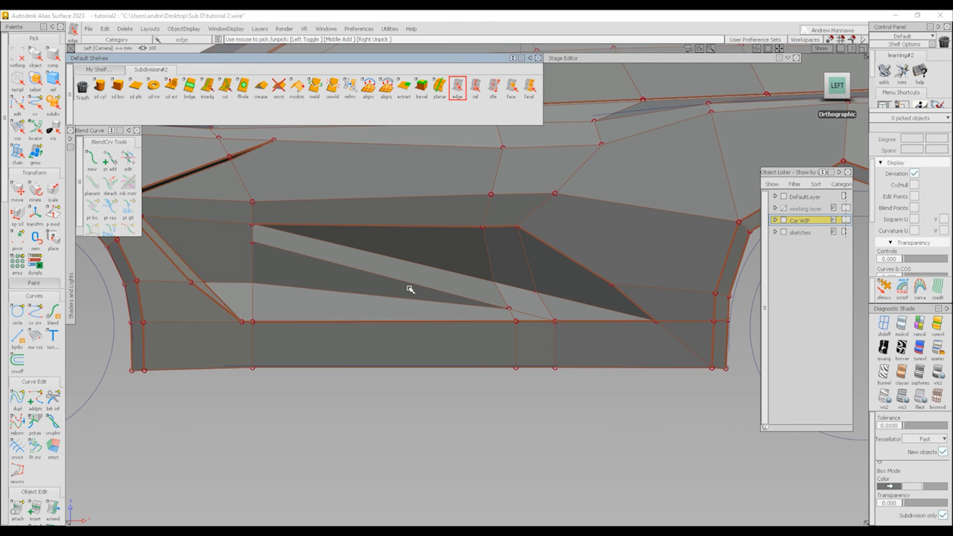
click(399, 276)
key(Delete)
click(450, 301)
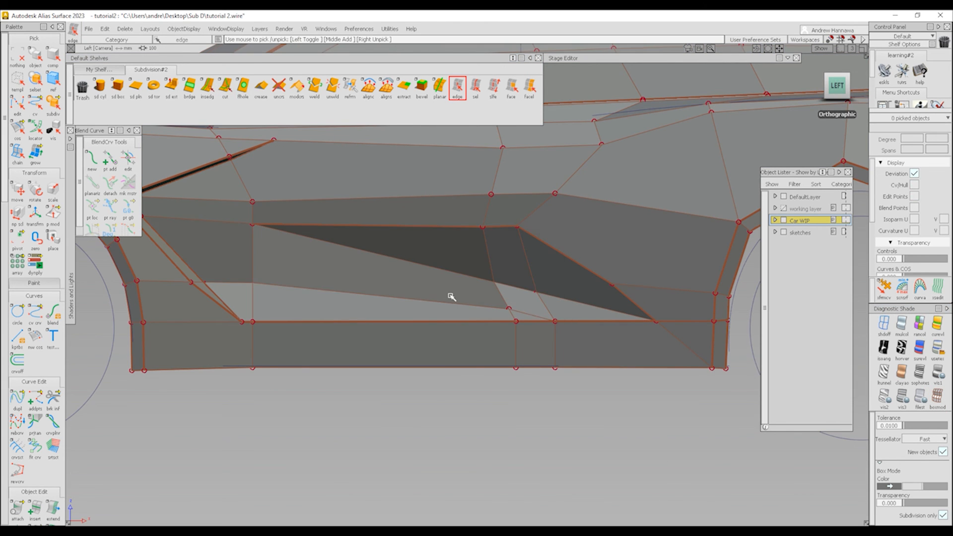
Step: Move the middle vertex of the recess's front vertical edge slightly outward, and check the smooth shaded surface
ctrl+shift+drag(195, 284, 278, 303)
ctrl+shift+middle_drag(298, 324, 308, 297)
right_drag(309, 298, 309, 258)
click(526, 372)
alt+shift+drag(397, 292, 444, 308)
alt+shift+drag(329, 277, 318, 342)
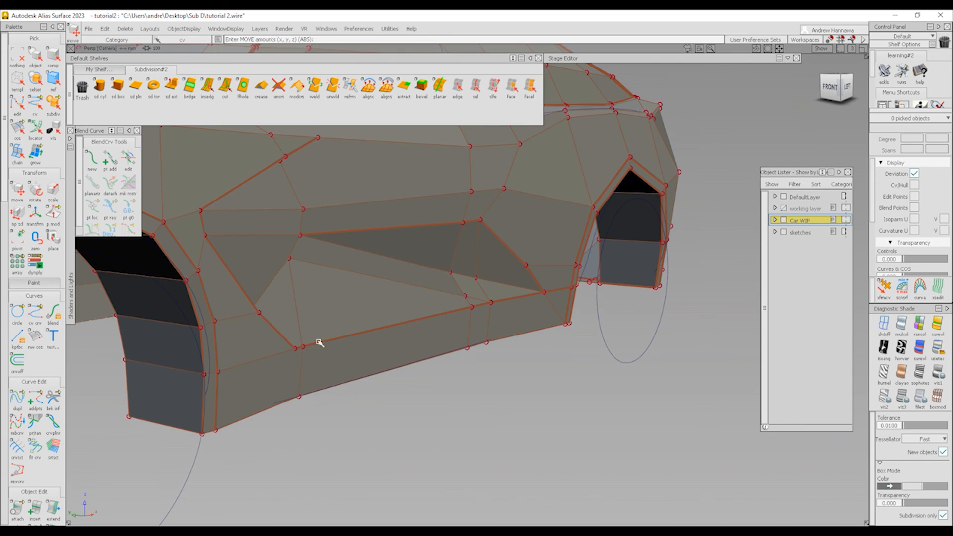
click(306, 273)
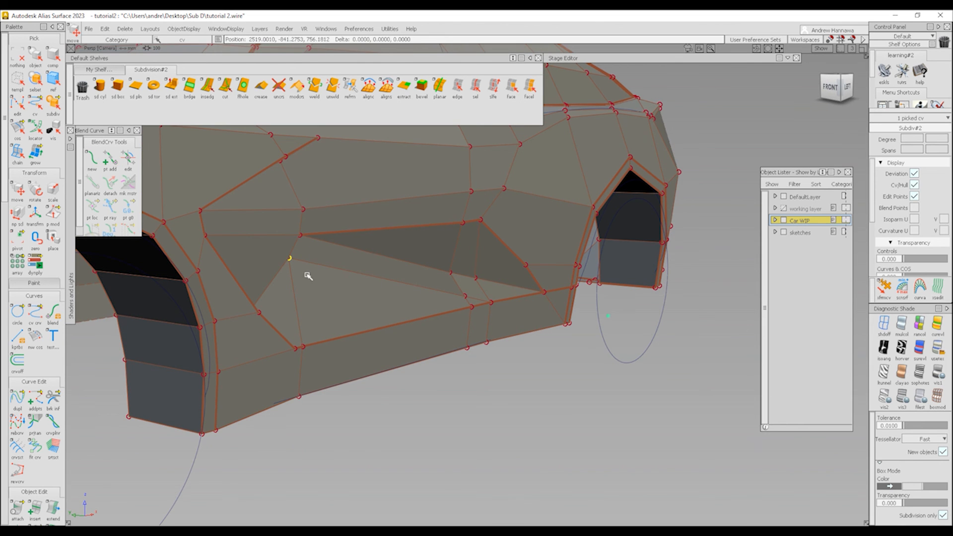
ctrl+shift+right_drag(314, 361, 422, 281)
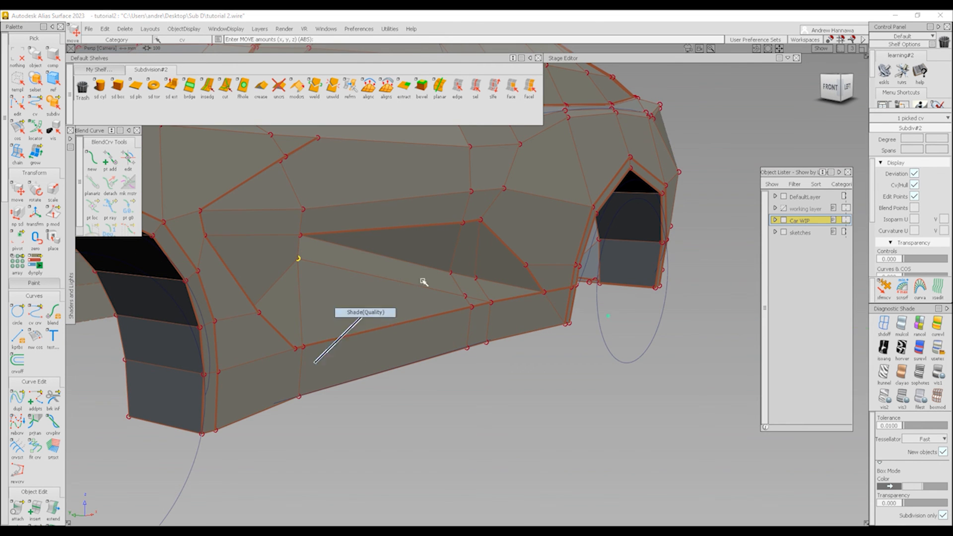
alt+shift+drag(464, 295, 523, 316)
ctrl+shift+right_drag(523, 317, 498, 293)
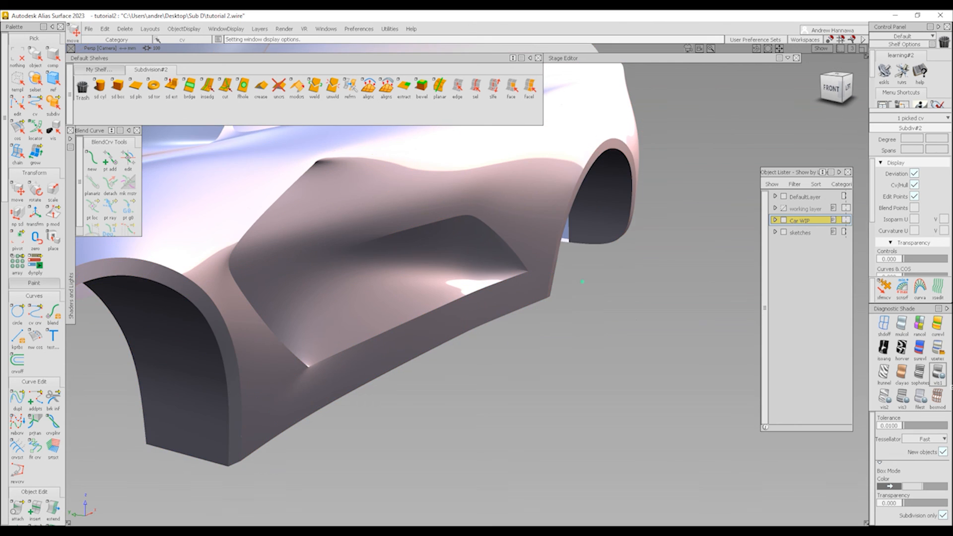
Step: In box mode, slide the two rear vertices on the recess's upper diagonal edge slightly rearward
click(936, 398)
ctrl+shift+right_drag(536, 357, 511, 334)
alt+shift+scroll(451, 269, up, 4)
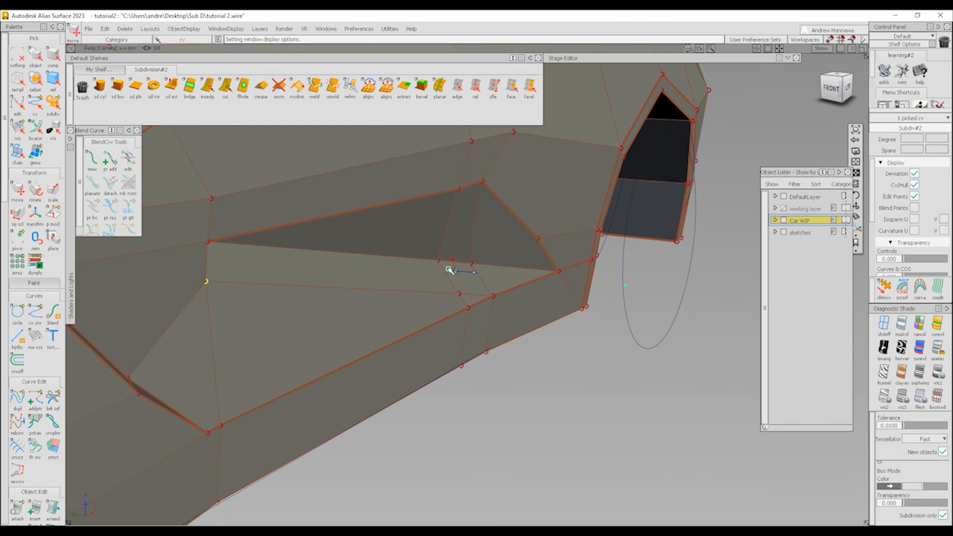
click(437, 260)
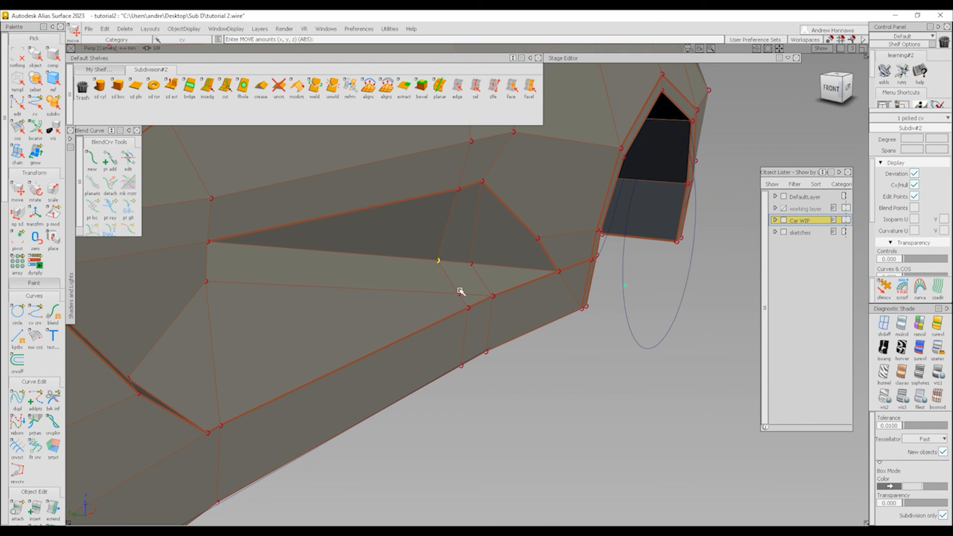
mouse_move(460, 291)
middle_down()
mouse_move(454, 281)
mouse_move(461, 288)
middle_up()
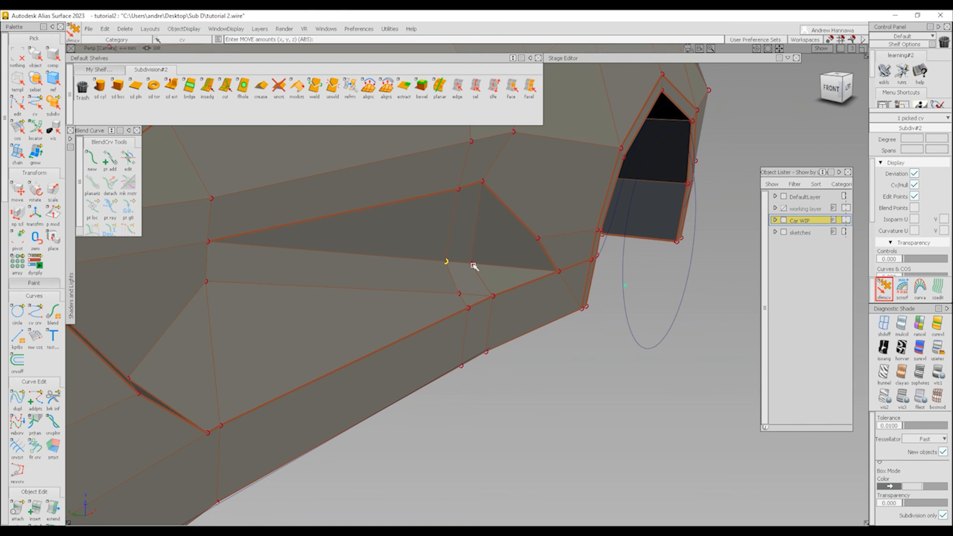
middle_drag(472, 265, 525, 284)
ctrl+shift+drag(491, 313, 435, 229)
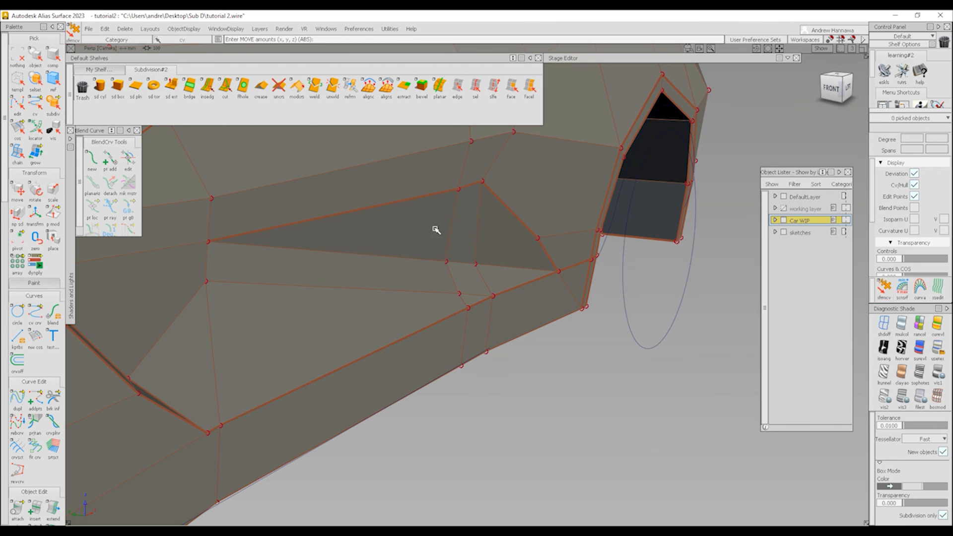
Step: Cut from the lower diagonal's rear vertex to the neighbouring column edge just above the lower crease, and delete the old edge beneath it
click(225, 87)
click(460, 295)
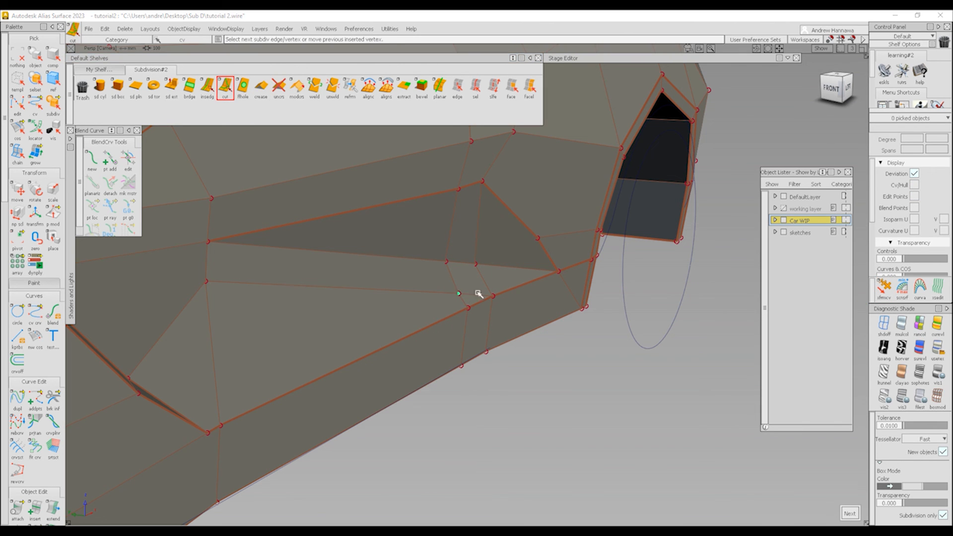
click(487, 288)
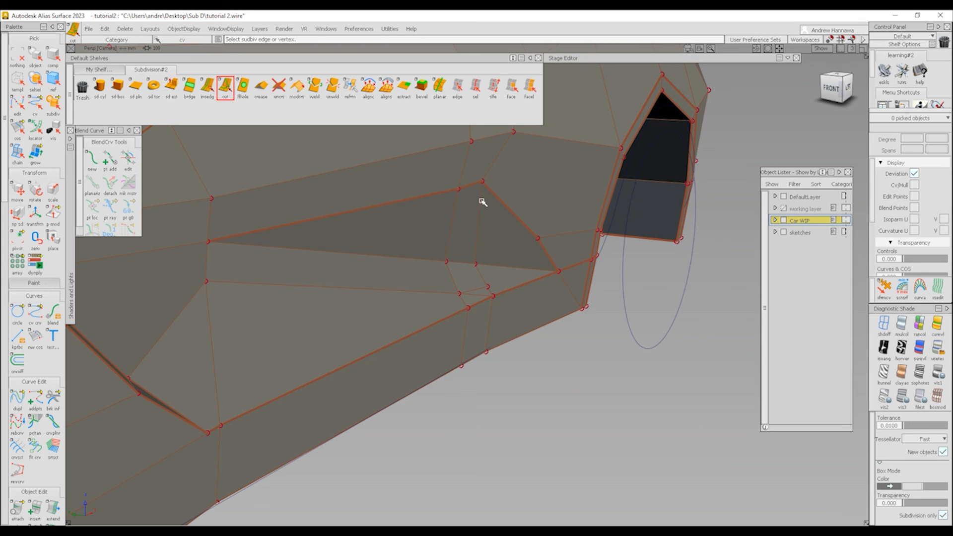
click(462, 88)
click(471, 296)
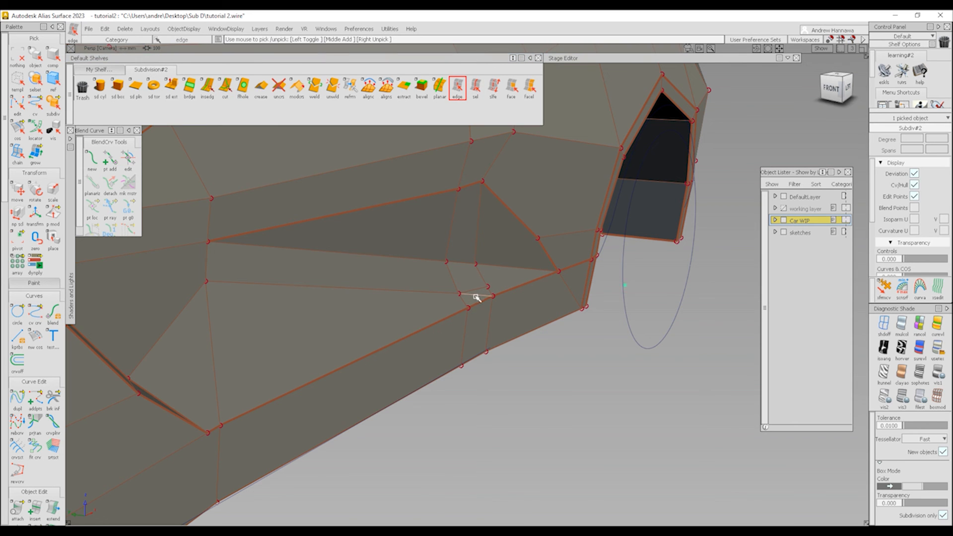
key(Delete)
click(496, 313)
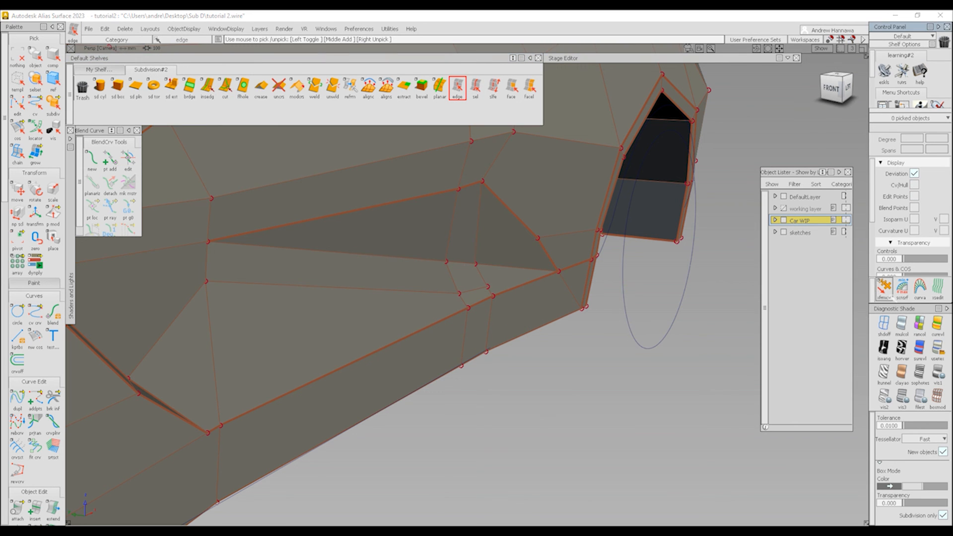
Step: Slide both end vertices of the new short edge slightly upward and forward along their adjoining edges
click(458, 292)
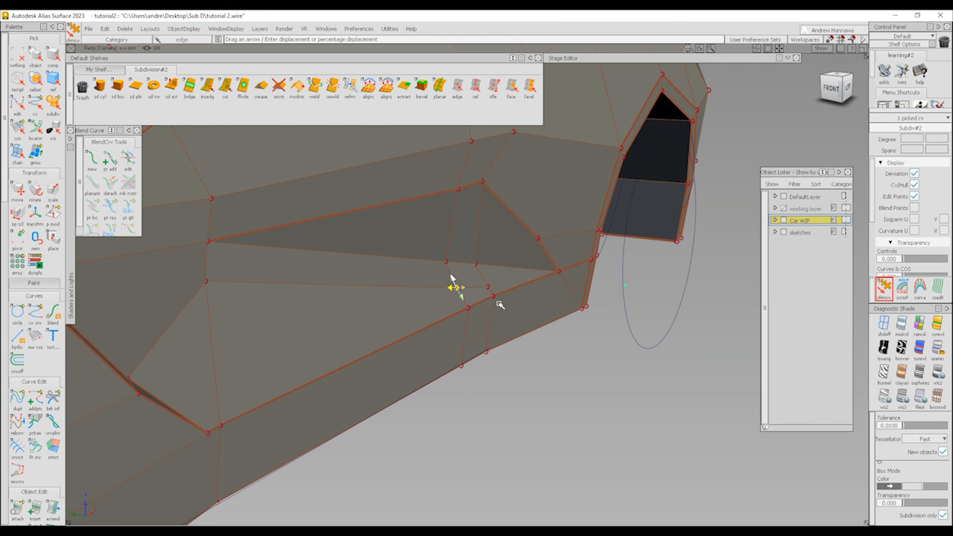
click(501, 317)
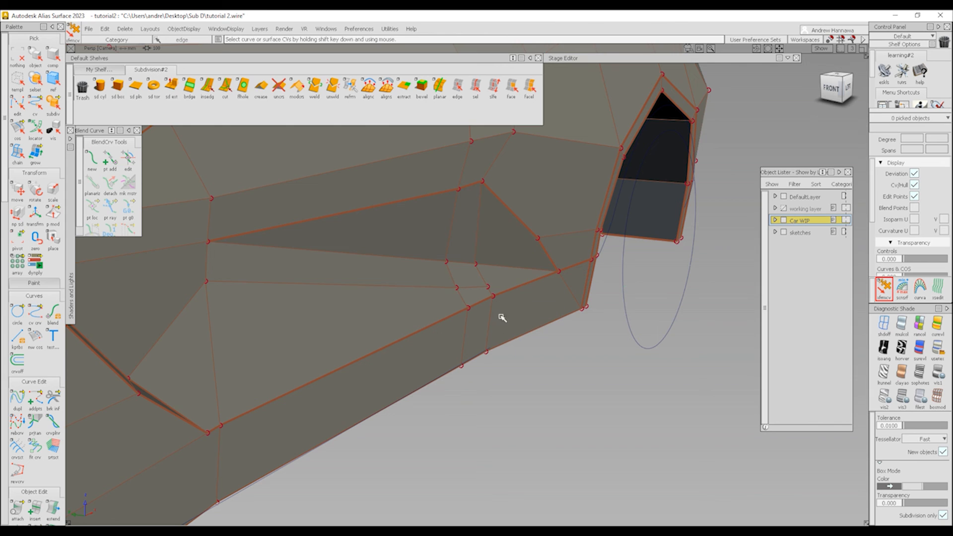
click(487, 288)
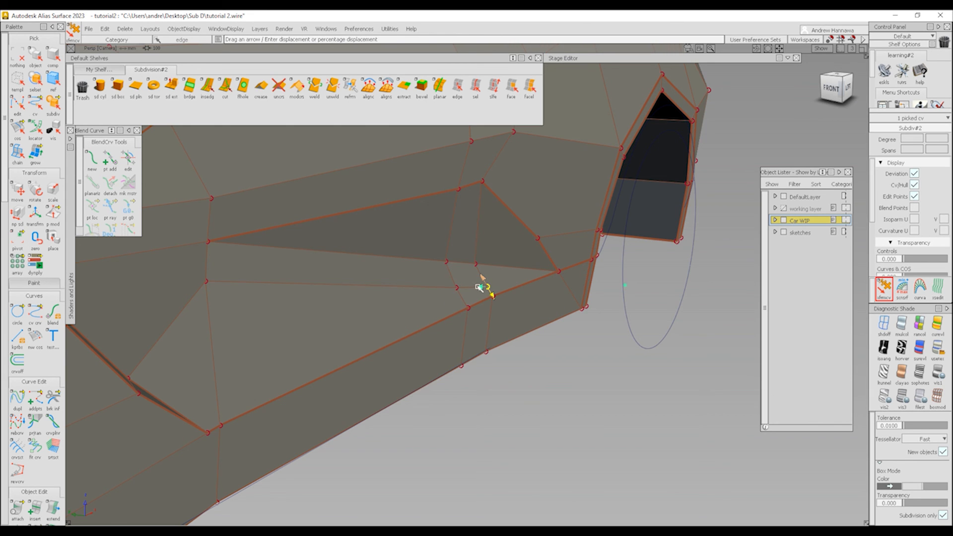
click(512, 286)
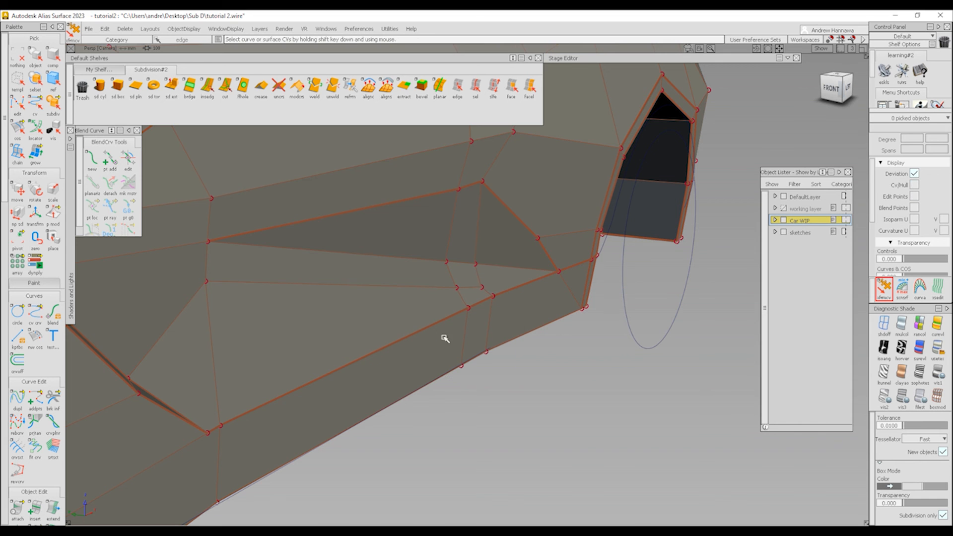
Step: Examine the recess on the smooth shaded body from several angles and in the left view, comparing it with the reference sketches
key(ctrl+b)
key(ctrl+5)
alt+shift+right_drag(466, 312, 349, 344)
alt+shift+drag(348, 345, 243, 333)
alt+shift+right_drag(409, 259, 416, 293)
alt+shift+drag(416, 293, 395, 336)
mouse_move(462, 312)
alt+shift+right_down()
mouse_move(448, 311)
mouse_move(549, 404)
alt+shift+right_up()
alt+shift+drag(549, 404, 687, 391)
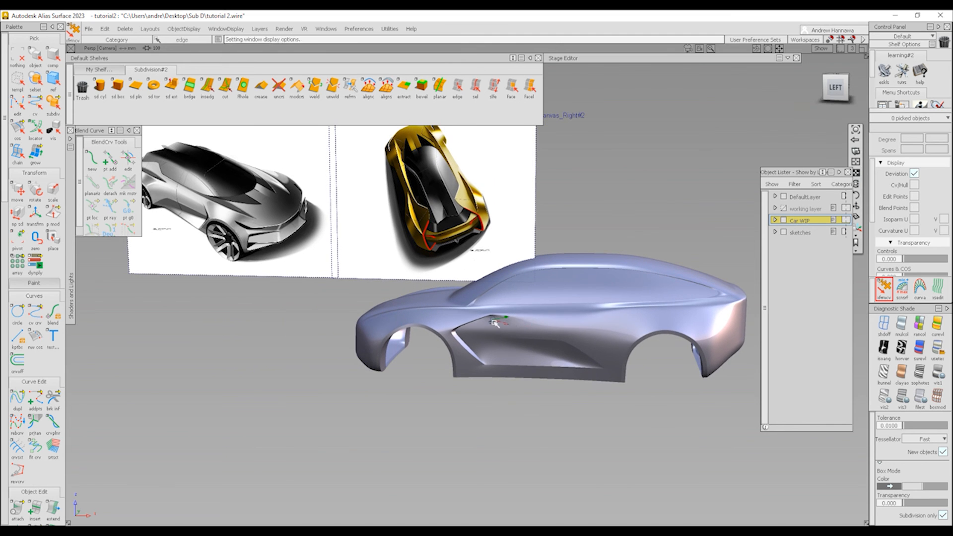
alt+shift+right_drag(493, 323, 528, 322)
alt+shift+drag(528, 323, 555, 316)
alt+shift+right_drag(556, 316, 500, 324)
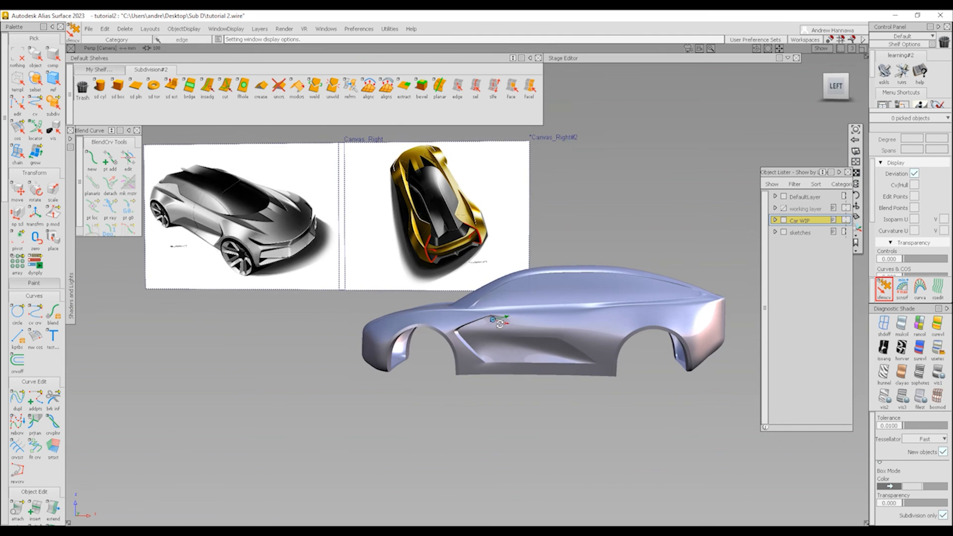
click(836, 88)
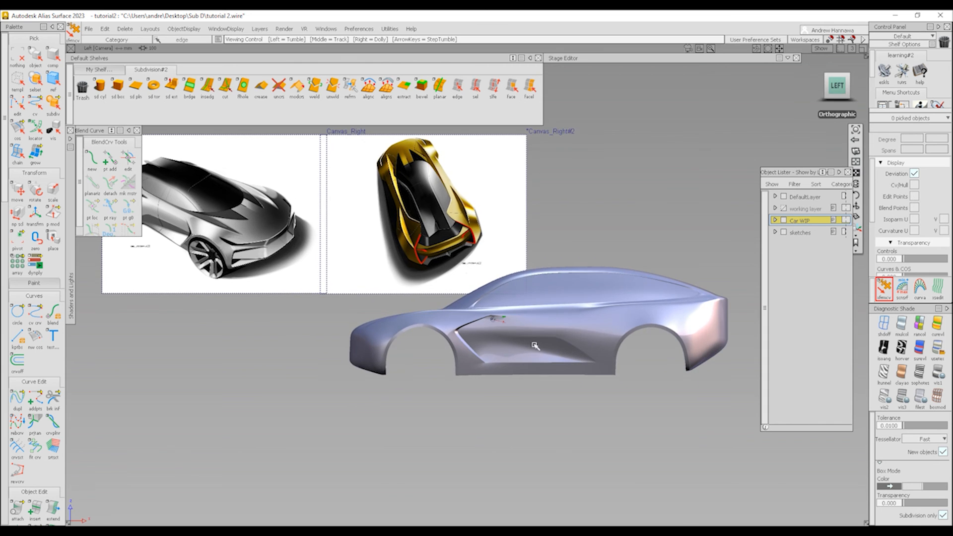
mouse_move(560, 344)
alt+shift+right_down()
mouse_move(592, 337)
mouse_move(571, 350)
mouse_move(609, 352)
alt+shift+right_up()
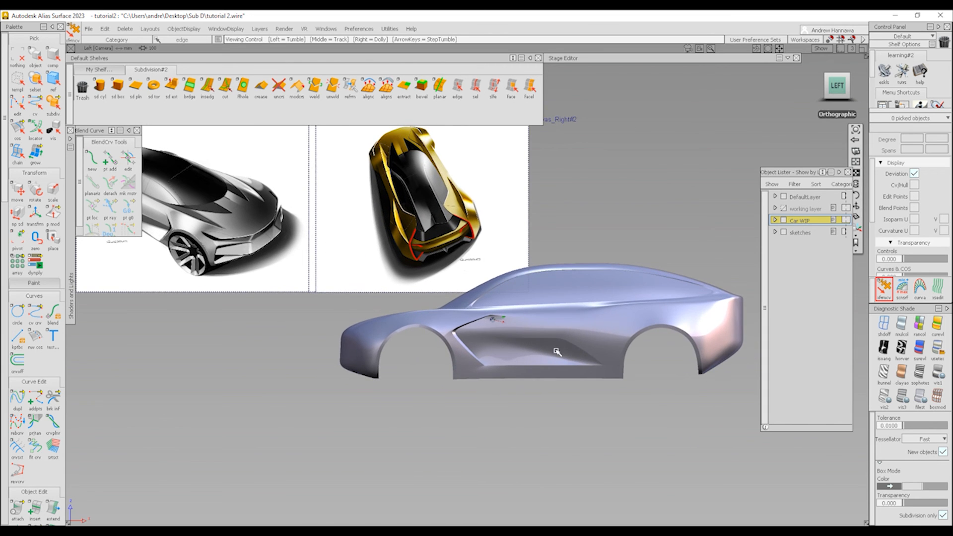
alt+shift+middle_drag(463, 384, 455, 389)
scroll(472, 365, up, 3)
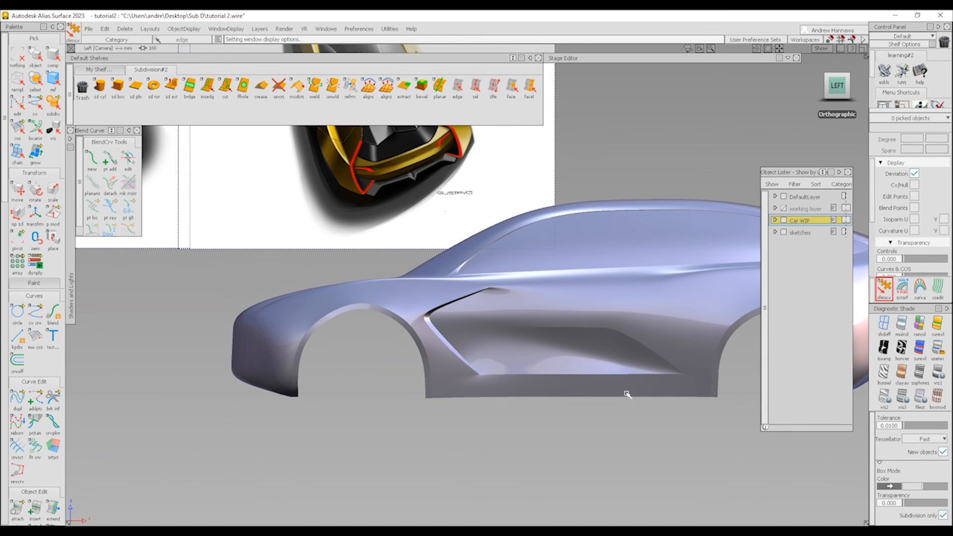
scroll(440, 349, down, 4)
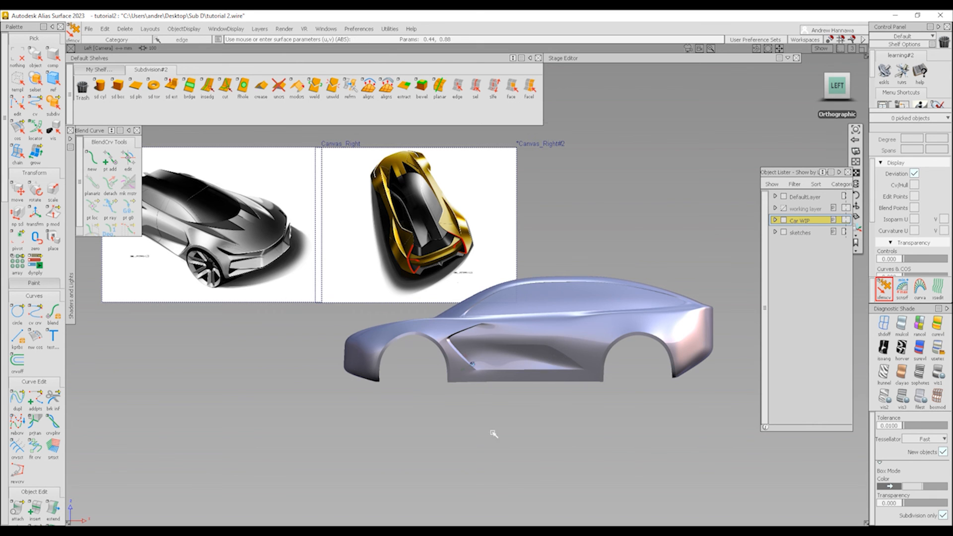
scroll(468, 365, up, 3)
scroll(546, 437, up, 3)
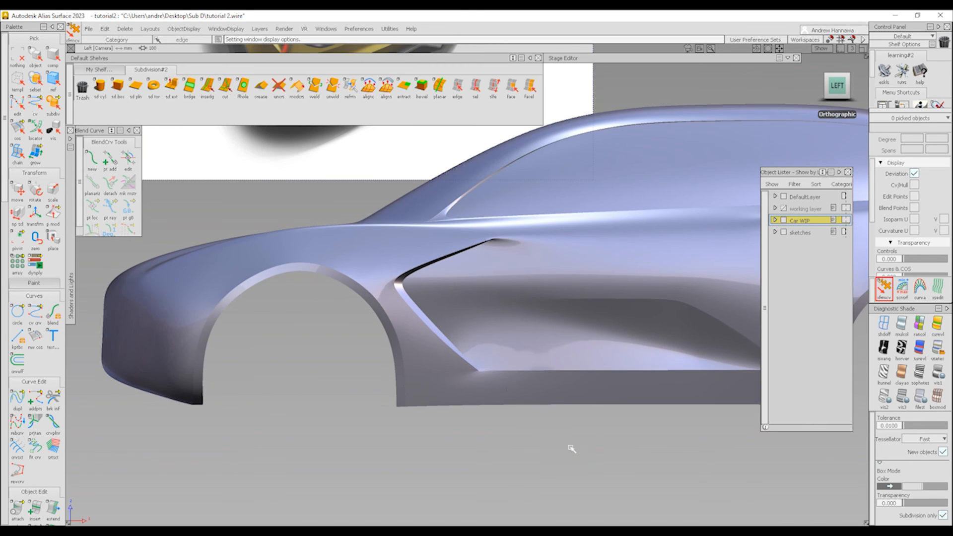
scroll(534, 391, up, 2)
scroll(534, 392, up, 1)
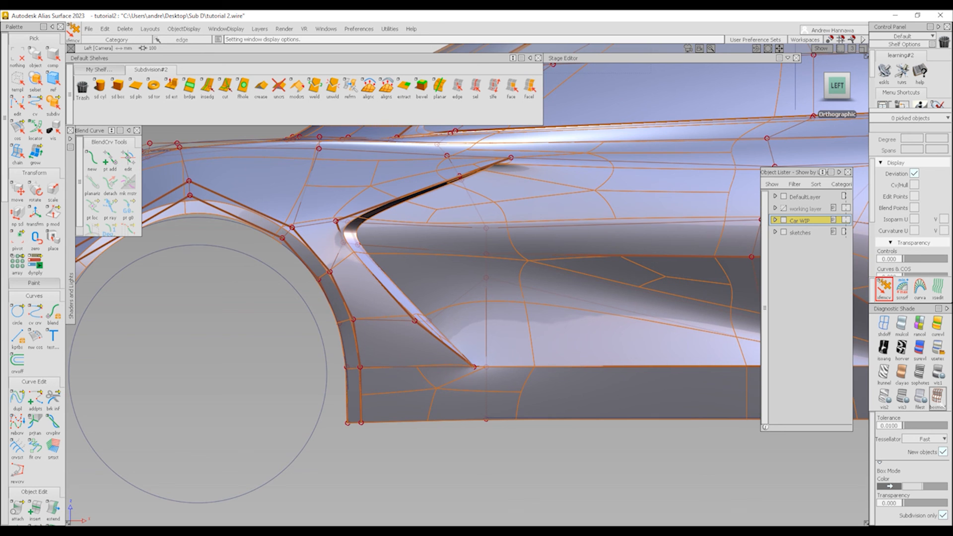
Step: In wireframe display, cut from the middle vertex of the recess's front inner edge to the vertical edge just above the lower crease
click(889, 332)
mouse_move(513, 381)
alt+shift+mouse_down()
mouse_move(478, 378)
mouse_move(472, 351)
alt+shift+mouse_up()
alt+shift+right_drag(472, 350, 481, 385)
alt+shift+drag(481, 385, 466, 349)
click(225, 87)
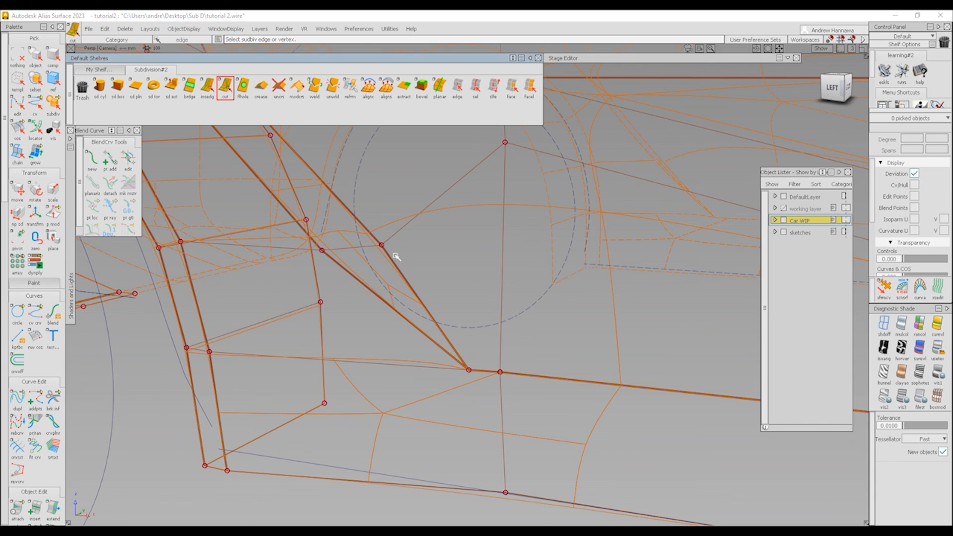
click(394, 255)
click(500, 368)
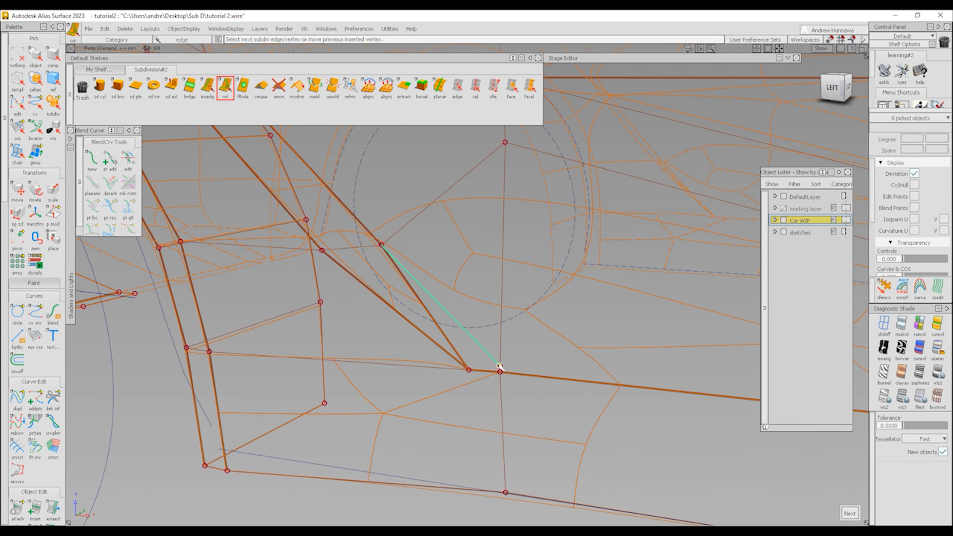
Step: Delete the old inner edge running from that middle vertex down to the recess's lower front corner
click(457, 88)
click(442, 330)
key(Delete)
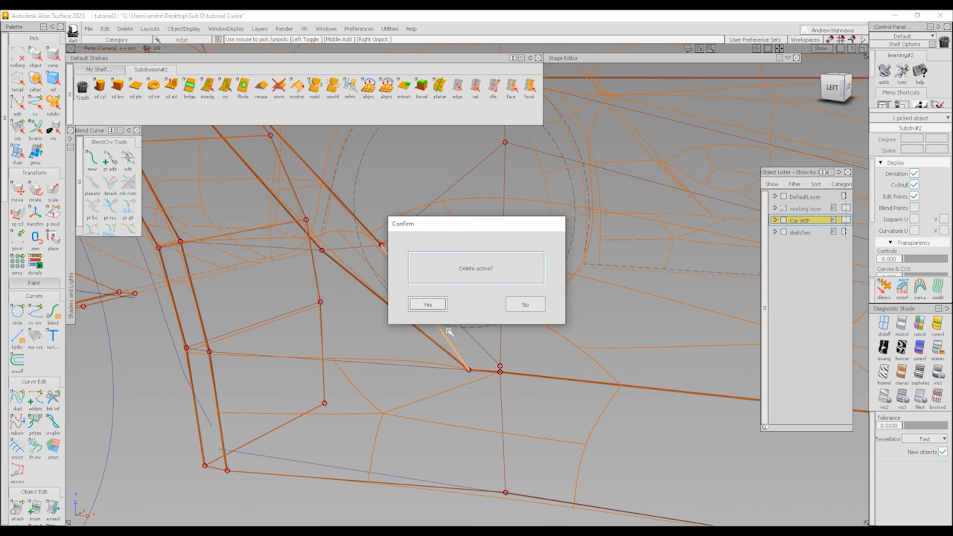
key(Return)
Step: Examine the recess's lower front corner on the smooth shaded body, with and without the mesh display
ctrl+shift+right_drag(407, 342, 519, 245)
mouse_move(513, 388)
ctrl+shift+right_down()
mouse_move(405, 292)
mouse_move(478, 323)
ctrl+shift+right_up()
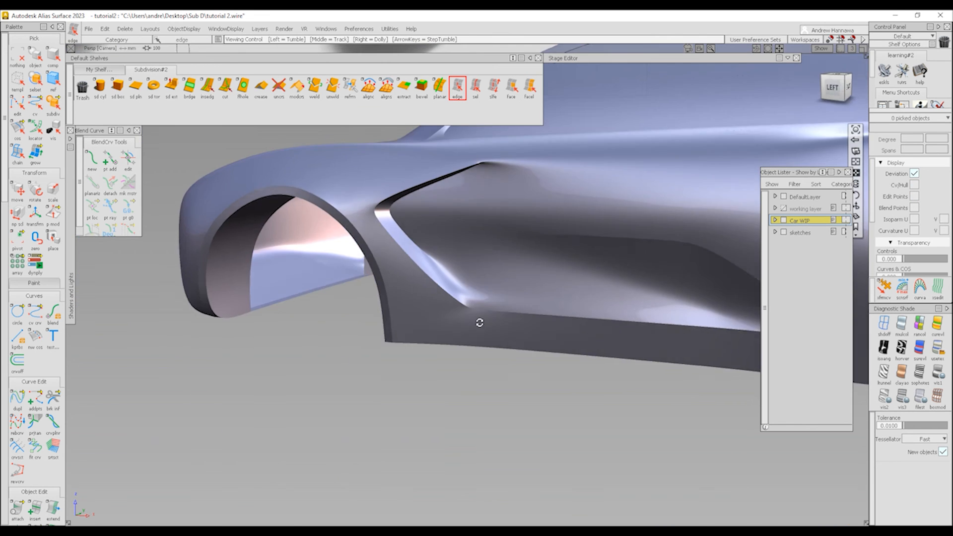
mouse_move(479, 323)
alt+shift+mouse_down()
mouse_move(606, 302)
mouse_move(505, 318)
alt+shift+mouse_up()
alt+shift+right_drag(495, 338, 426, 339)
mouse_move(427, 340)
alt+shift+mouse_down()
mouse_move(211, 347)
mouse_move(298, 340)
alt+shift+mouse_up()
ctrl+shift+right_drag(496, 342, 449, 294)
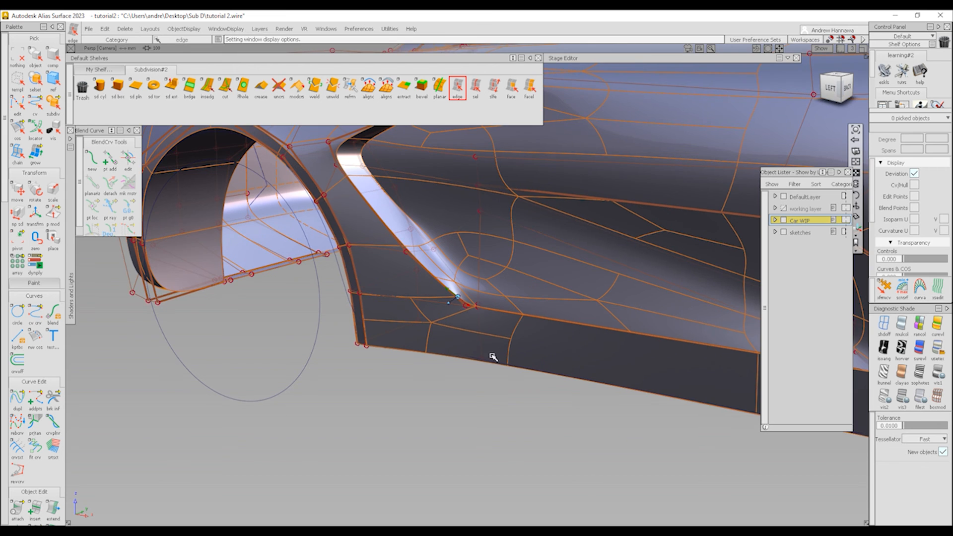
alt+shift+drag(491, 355, 514, 326)
Step: In box display, cut from the inner vertex at the recess's lower front corner to the rear vertex on the lower crease
click(936, 397)
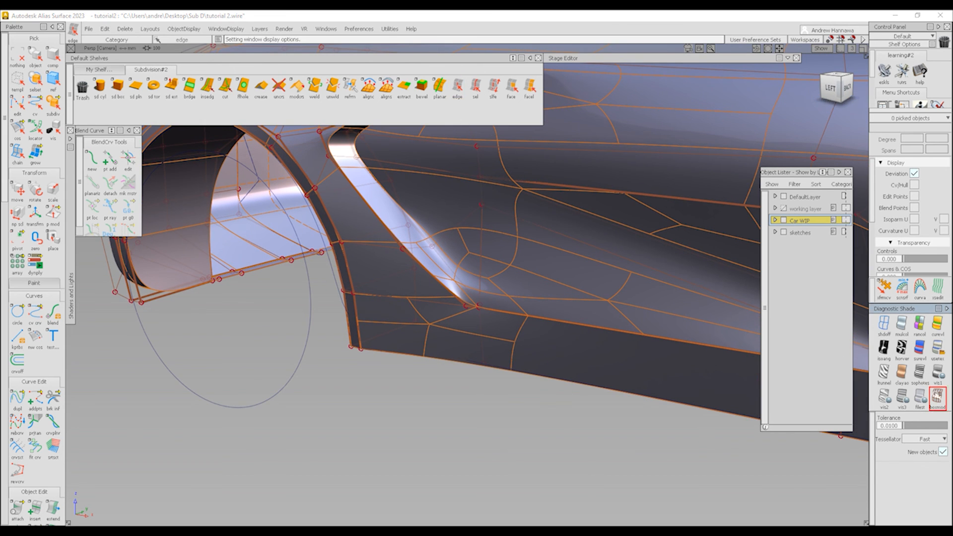
alt+shift+drag(595, 351, 711, 341)
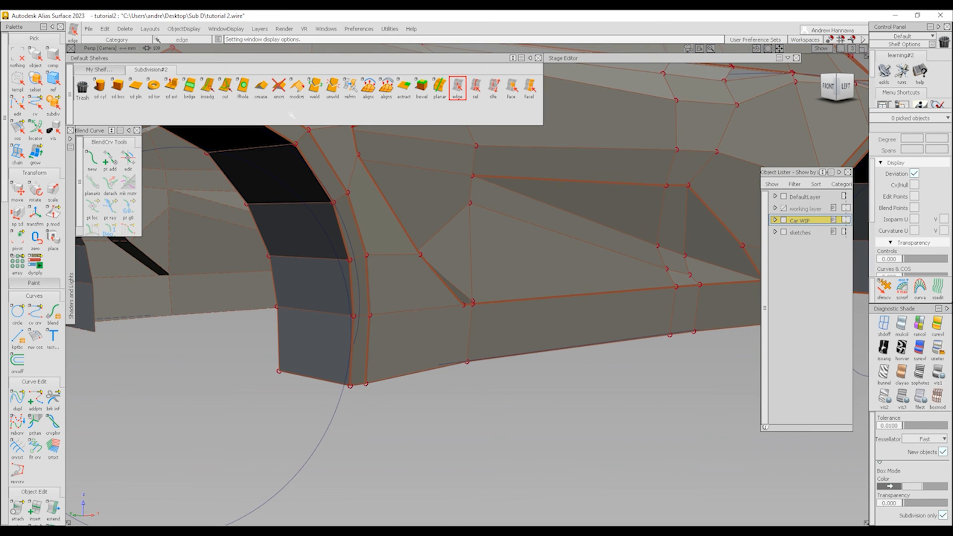
click(226, 86)
click(475, 295)
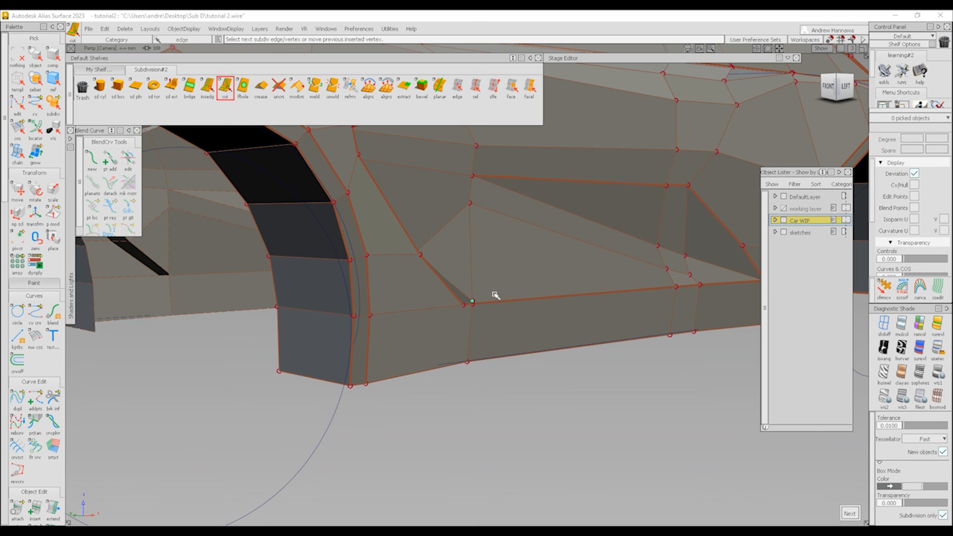
click(700, 286)
Step: Examine the recess's lower front corner and the new edge along the lower crease from several angles on the smooth shaded body
mouse_move(634, 293)
alt+shift+mouse_down()
mouse_move(472, 361)
mouse_move(504, 301)
alt+shift+mouse_up()
ctrl+shift+drag(523, 397, 520, 356)
mouse_move(520, 355)
alt+shift+mouse_down()
mouse_move(504, 352)
mouse_move(492, 374)
alt+shift+mouse_up()
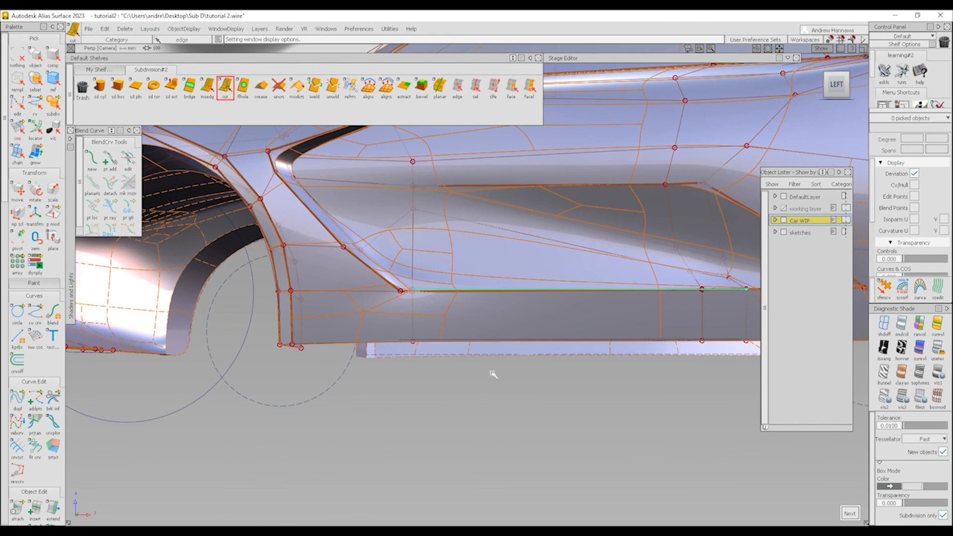
alt+shift+drag(408, 325, 615, 355)
ctrl+shift+drag(532, 434, 535, 383)
alt+shift+right_drag(641, 360, 450, 340)
alt+shift+drag(451, 340, 435, 338)
alt+shift+click(554, 294)
alt+shift+right_drag(554, 296, 630, 347)
mouse_move(630, 348)
alt+shift+mouse_down()
mouse_move(594, 330)
mouse_move(648, 347)
alt+shift+mouse_up()
ctrl+shift+drag(659, 393, 634, 329)
alt+shift+drag(608, 300, 651, 301)
Step: In box display, move the inner vertex of the recess's lower front corner inward along the Y axis
click(937, 396)
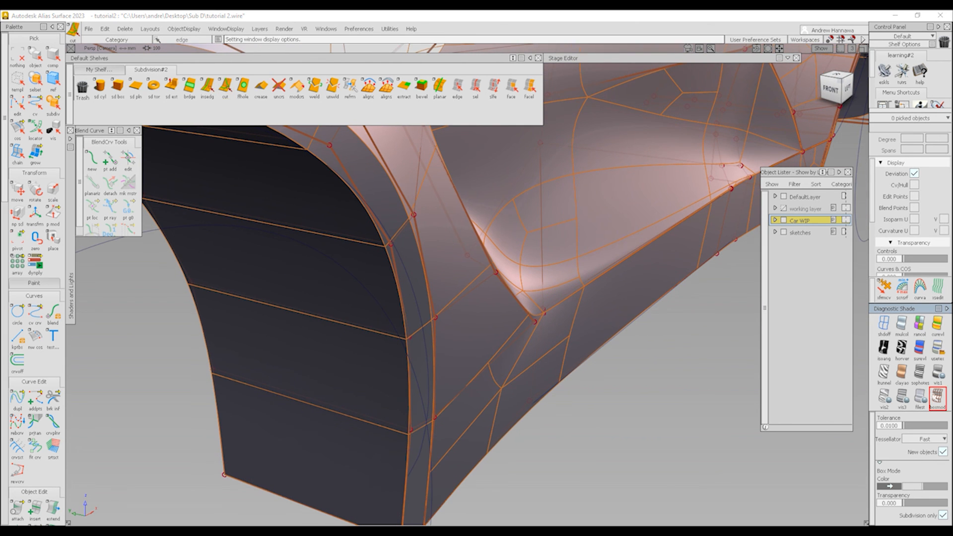
click(544, 308)
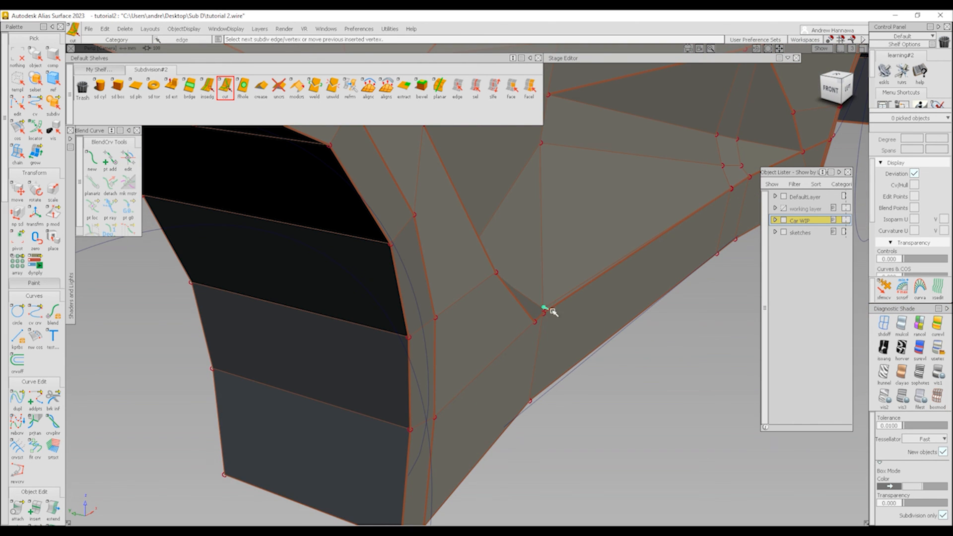
click(711, 397)
click(879, 294)
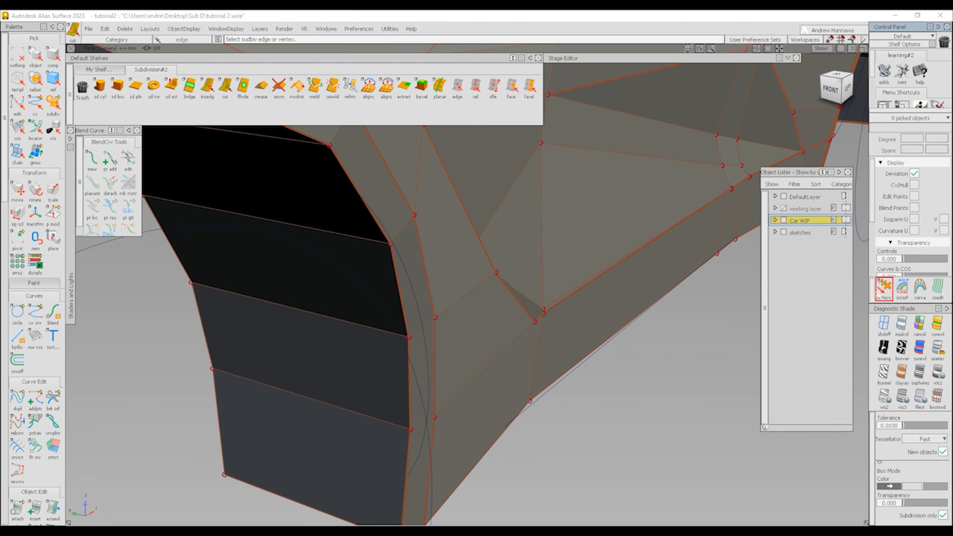
click(545, 309)
key(space)
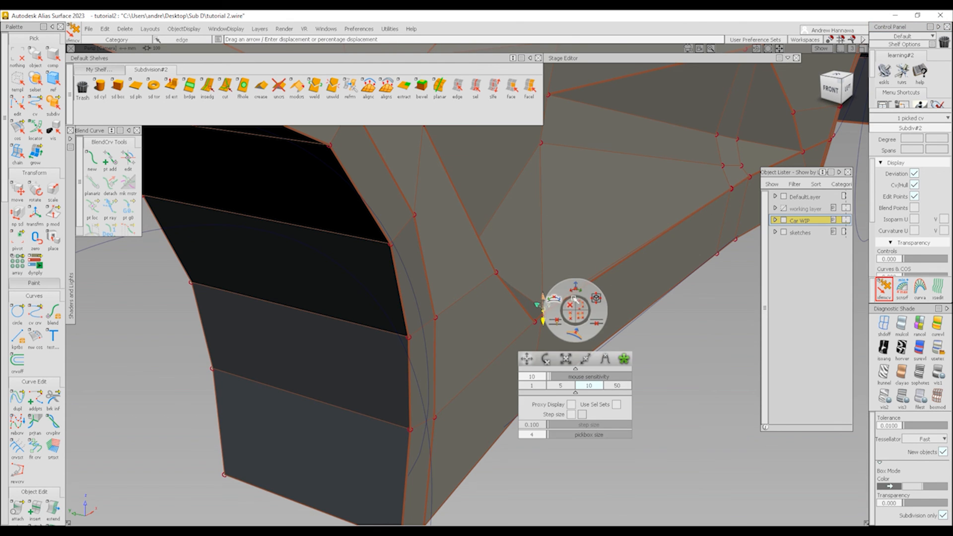
click(574, 299)
drag(681, 354, 654, 353)
middle_drag(613, 351, 603, 346)
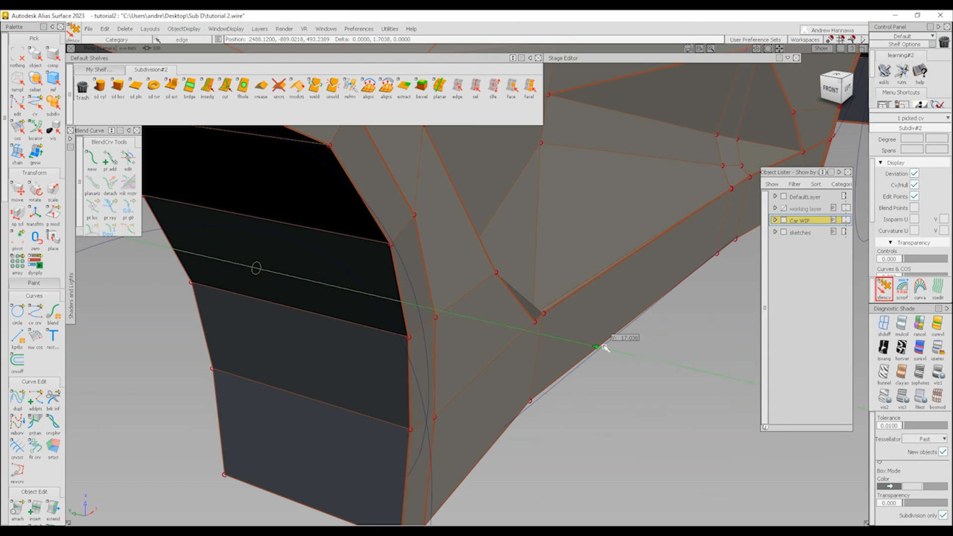
Step: In wireframe display, cut a short edge from the inner corner vertex to the crease vertex at the recess's lower front corner
alt+shift+drag(603, 346, 422, 350)
alt+shift+right_drag(553, 365, 630, 365)
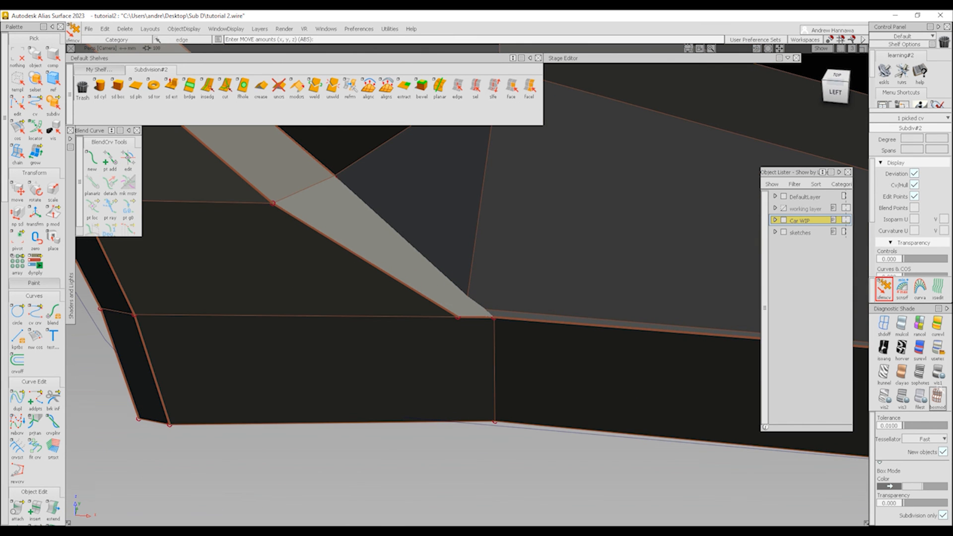
click(937, 393)
alt+shift+drag(474, 359, 517, 343)
ctrl+shift+drag(685, 403, 696, 337)
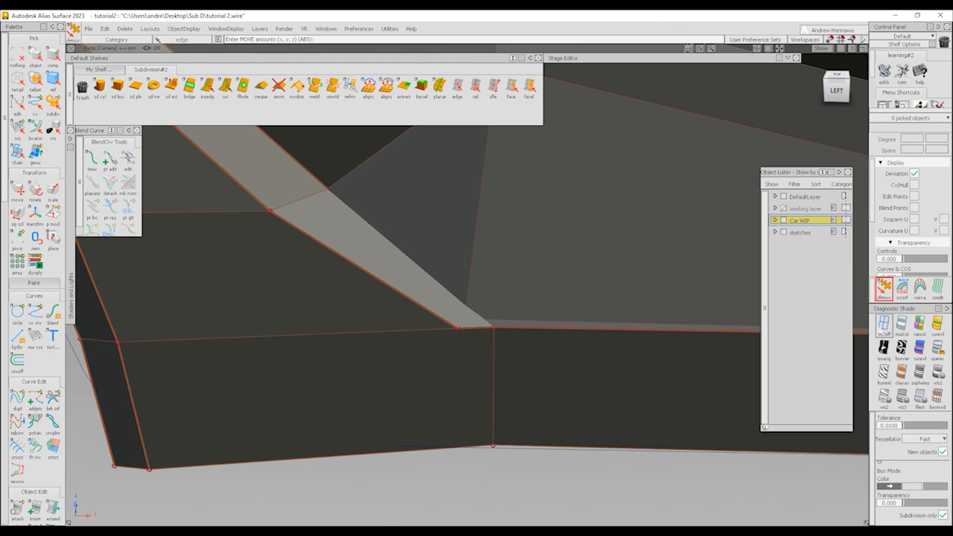
click(884, 325)
mouse_move(534, 330)
alt+shift+mouse_down()
mouse_move(526, 334)
mouse_move(557, 298)
mouse_move(546, 310)
alt+shift+mouse_up()
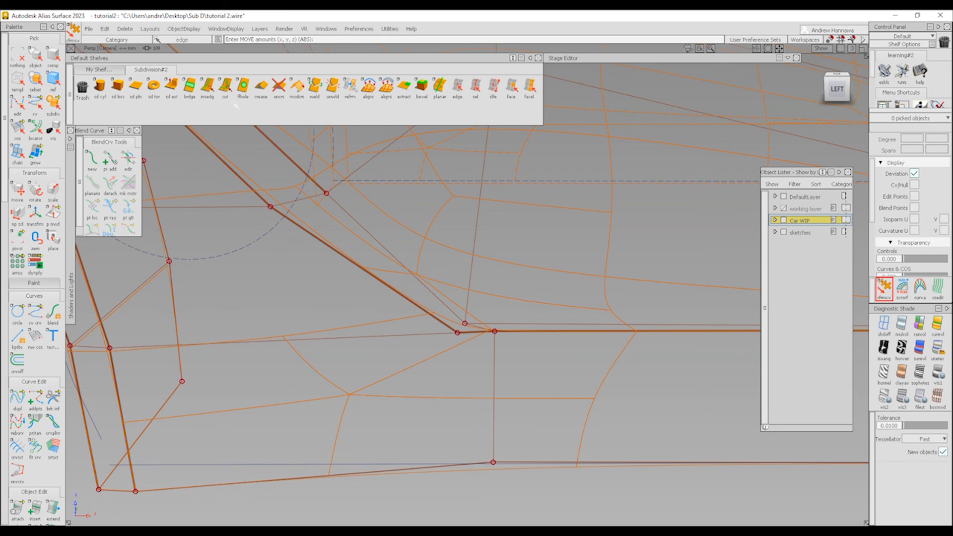
click(225, 88)
click(464, 324)
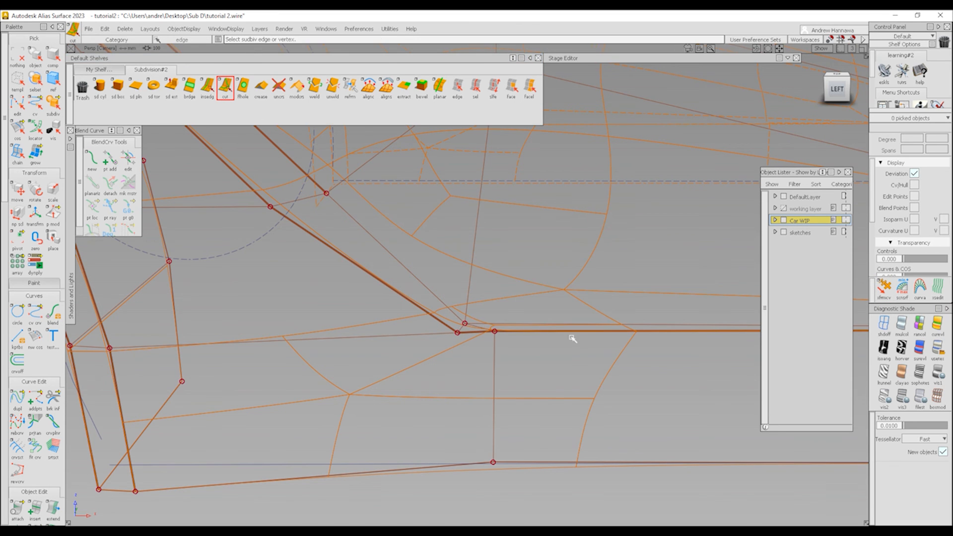
alt+shift+drag(485, 318, 522, 270)
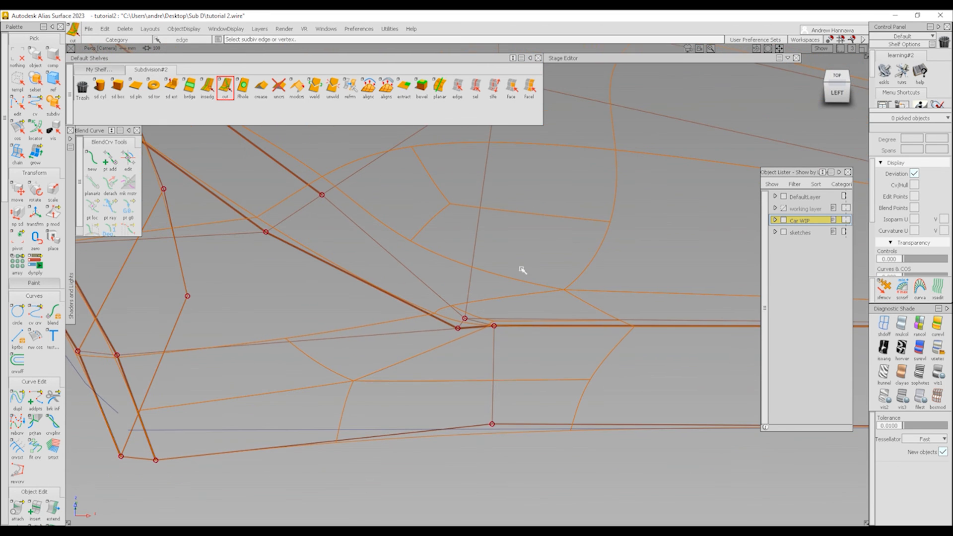
Step: Delete the old diagonal edge joining the inner corner vertex to the crease vertex above the sill's vertical edge
click(458, 89)
alt+shift+click(468, 317)
alt+shift+right_drag(469, 320, 484, 338)
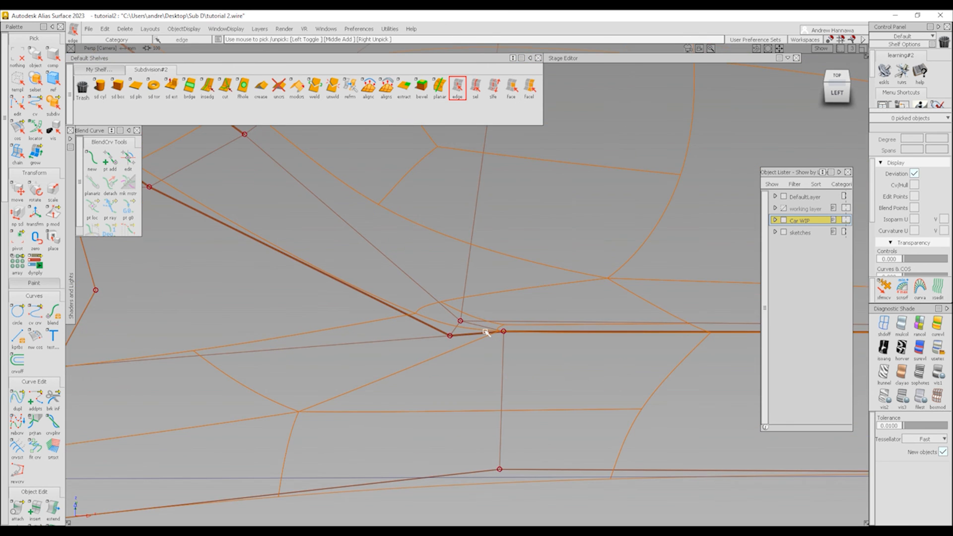
click(485, 329)
key(Delete)
key(Return)
Step: Move the crease vertex at the top of the sill's vertical edge along the Y axis
alt+shift+drag(538, 317, 490, 323)
drag(491, 318, 505, 358)
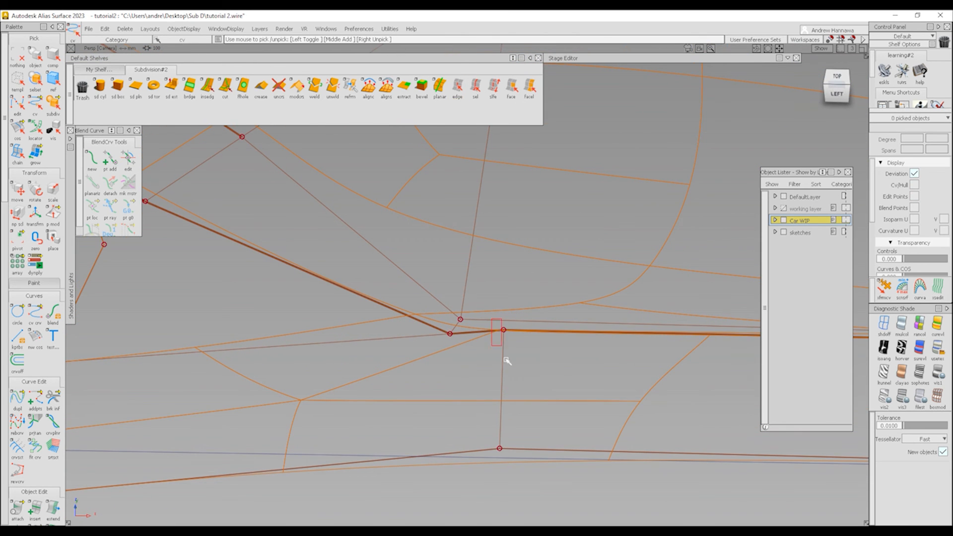
drag(542, 445, 557, 462)
ctrl+shift+middle_drag(557, 457, 556, 429)
middle_drag(552, 328, 552, 351)
Step: Examine the reworked lower front corner of the recess on the smooth shaded body from several angles without the mesh
alt+shift+right_drag(550, 342, 526, 376)
alt+shift+drag(526, 376, 478, 325)
ctrl+shift+drag(477, 323, 485, 389)
key(ctrl+5)
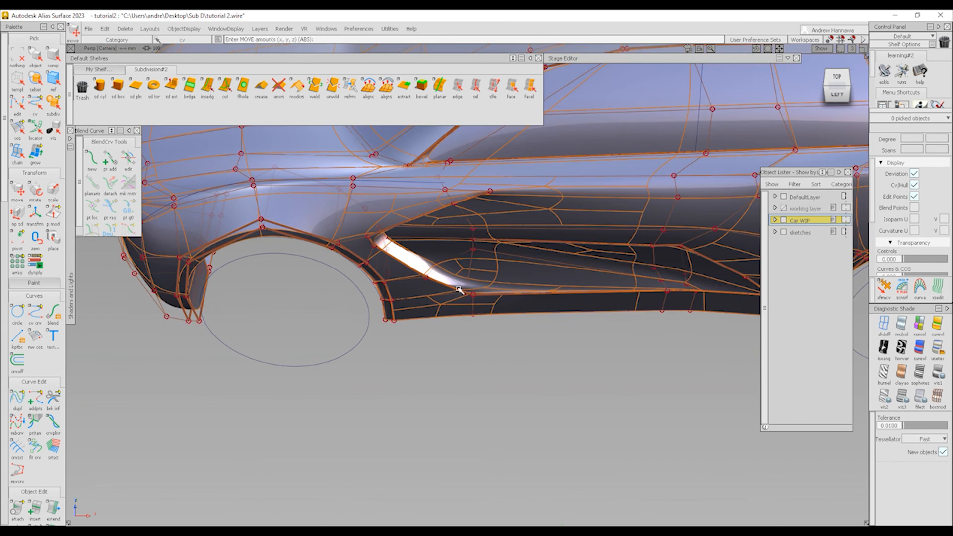
alt+shift+right_drag(469, 302, 506, 315)
alt+shift+drag(506, 315, 536, 297)
ctrl+shift+right_drag(579, 370, 530, 319)
alt+shift+right_drag(529, 317, 496, 298)
alt+shift+drag(496, 298, 538, 300)
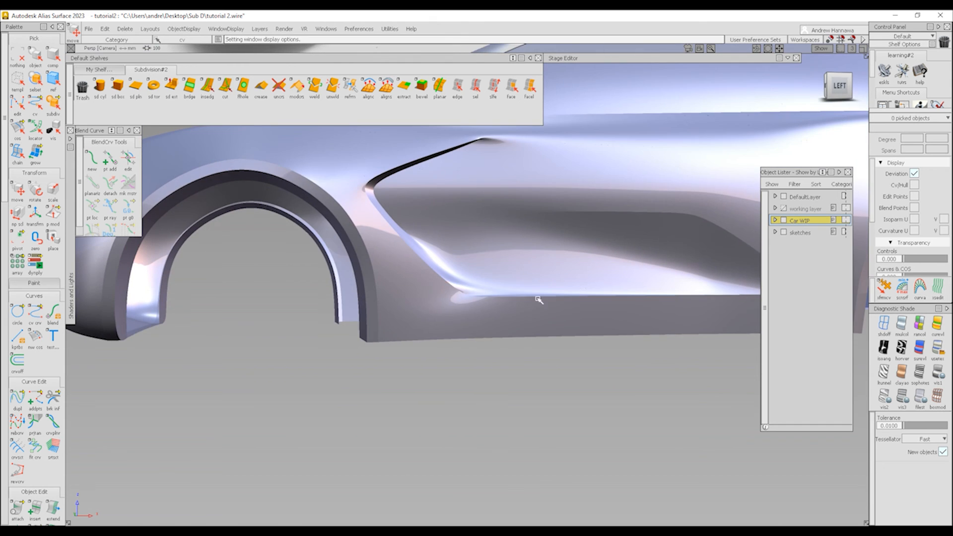
ctrl+shift+right_drag(526, 383, 517, 322)
alt+shift+drag(517, 321, 463, 285)
Step: In the left view, raise the two vertices at the recess's lower front corner and move them about 26 mm forward
click(838, 89)
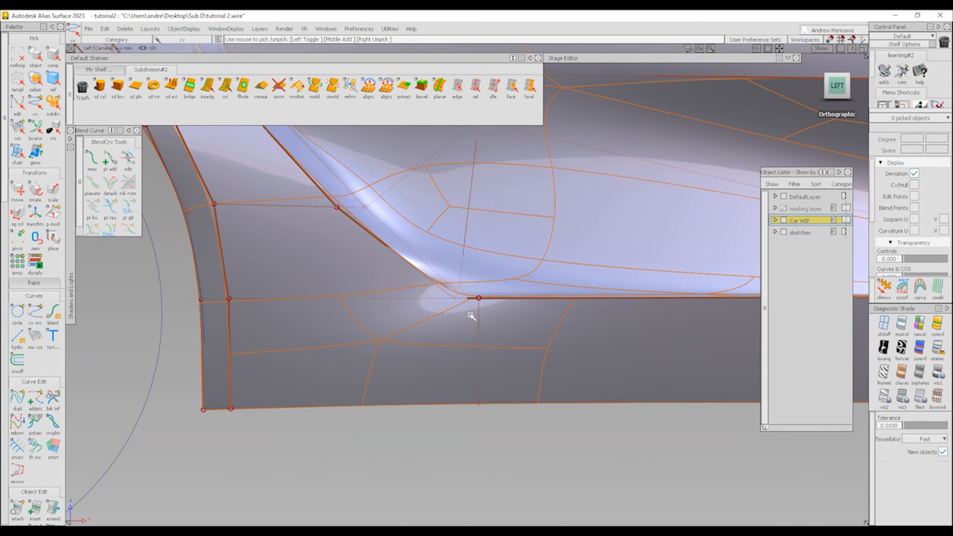
drag(462, 330, 498, 288)
right_drag(519, 299, 520, 288)
middle_drag(519, 288, 506, 283)
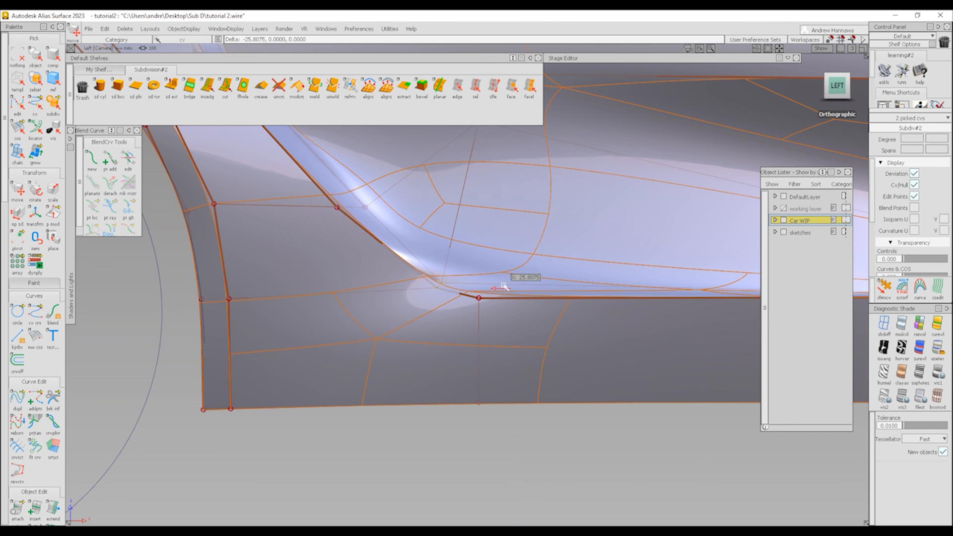
right_drag(511, 286, 513, 283)
Step: In box display, cut from the crease vertex above the sill's vertical edge up to the recess's inner lower edge
ctrl+shift+drag(620, 389, 632, 355)
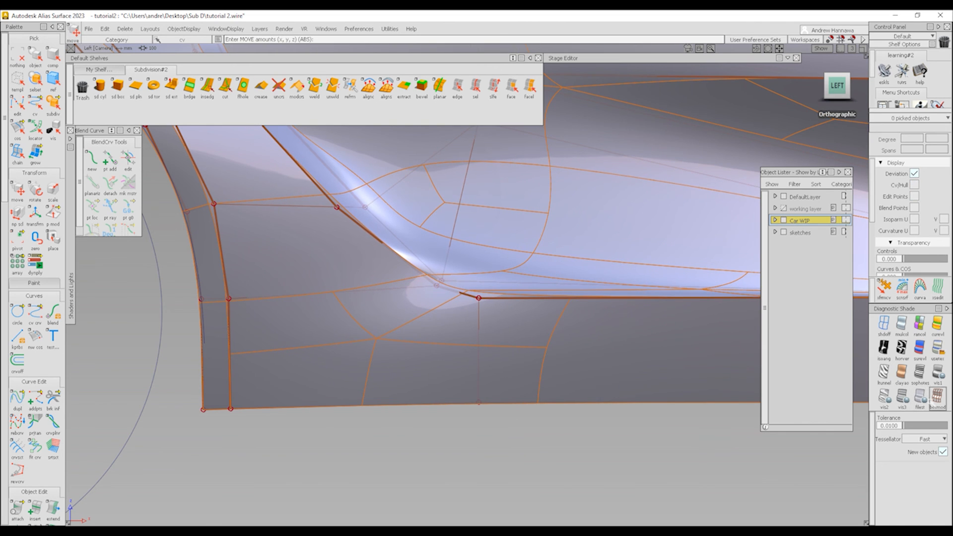
click(937, 396)
click(225, 88)
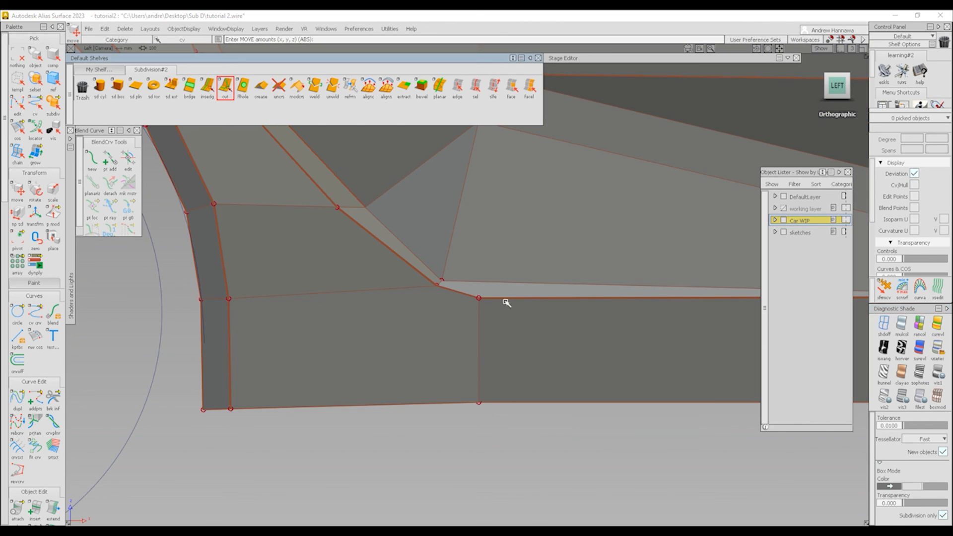
click(483, 285)
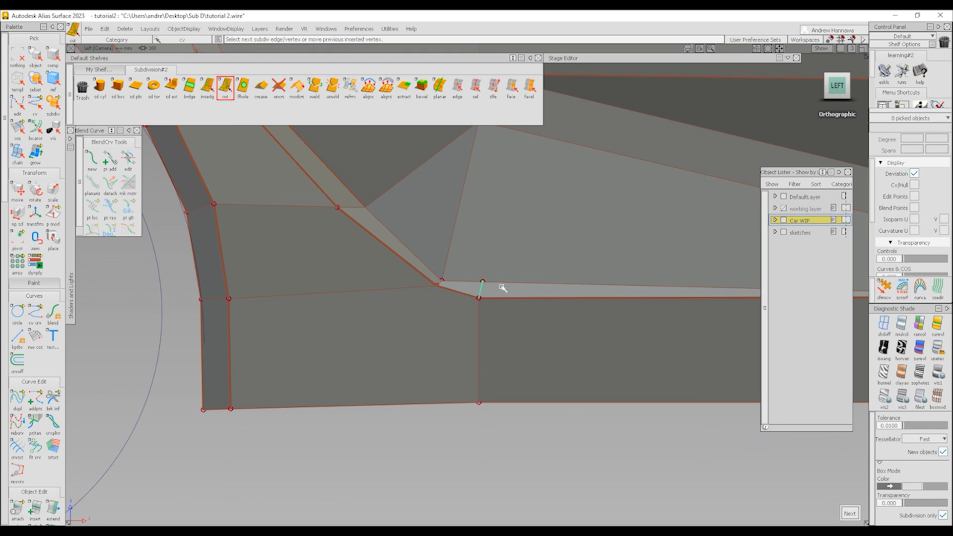
Step: Lower the new vertex on the recess's inner lower edge slightly toward the crease
click(884, 288)
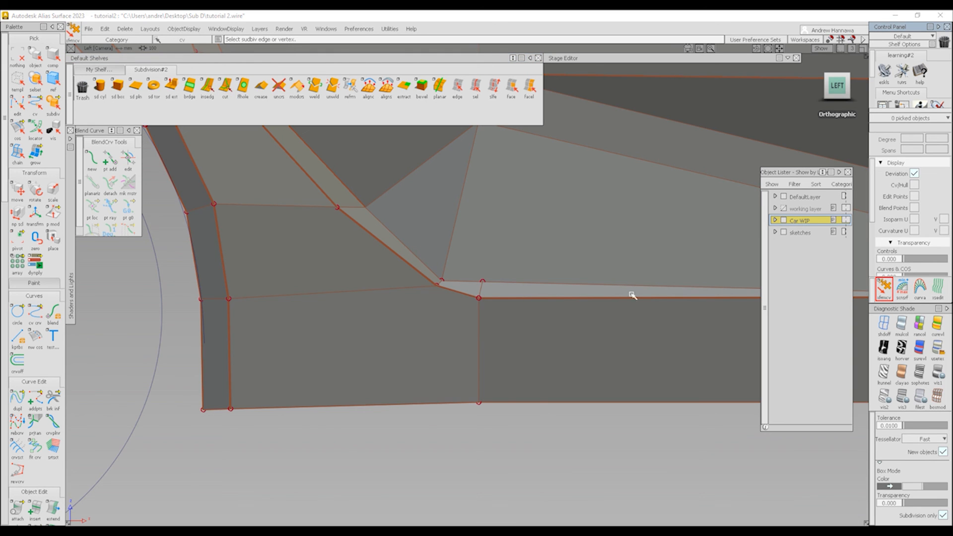
click(481, 284)
ctrl+shift+drag(500, 265, 502, 237)
right_drag(521, 255, 521, 259)
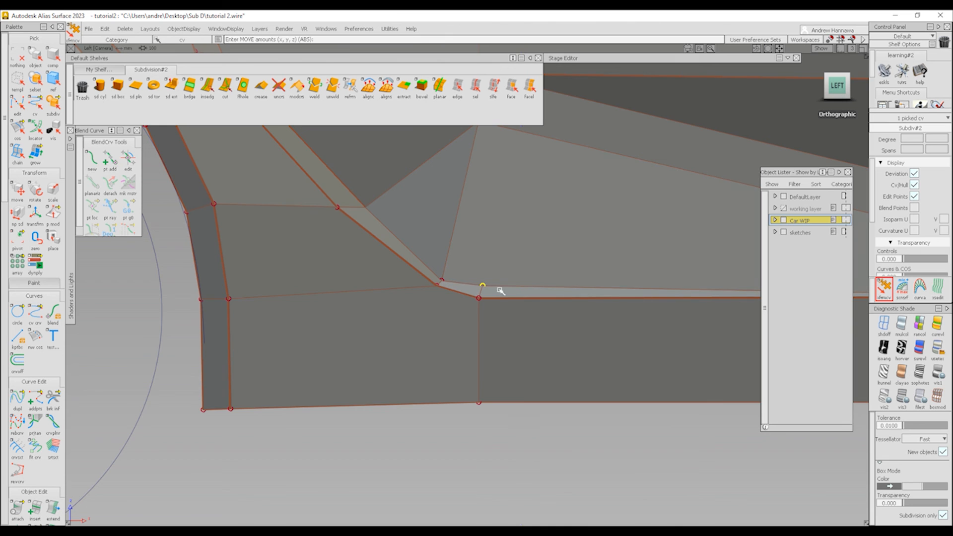
Step: Cut a vertical edge from the recess's lower front corner vertex straight down to the sill's bottom edge
click(224, 88)
click(449, 295)
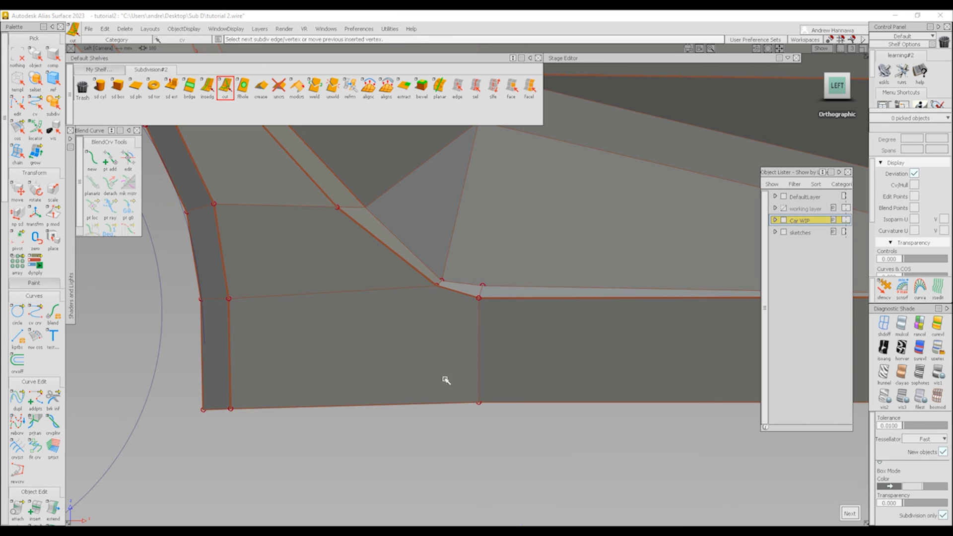
drag(439, 405, 434, 403)
Step: Examine the recess on the smooth body without the mesh from several angles and in the left view beside the reference sketches
alt+shift+right_drag(521, 380, 531, 277)
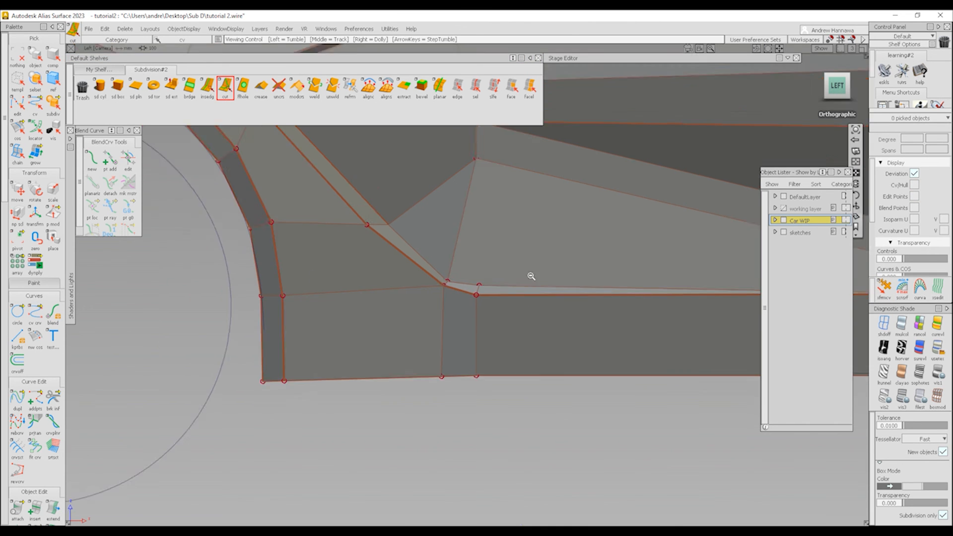
alt+shift+drag(532, 277, 374, 319)
key(alt+b)
key(alt+m)
alt+shift+right_drag(544, 337, 528, 265)
alt+shift+drag(528, 265, 627, 260)
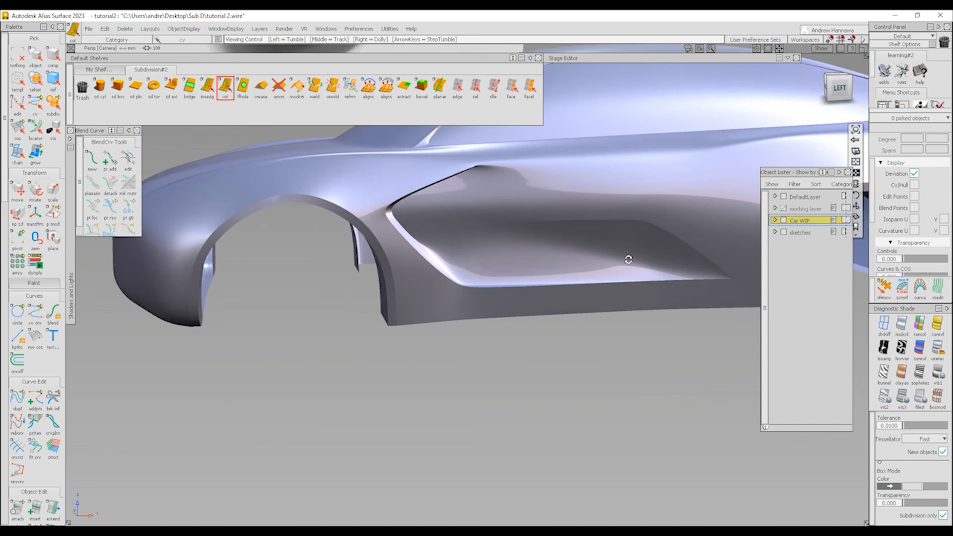
alt+shift+right_drag(627, 260, 634, 263)
alt+shift+drag(633, 263, 508, 262)
alt+shift+right_drag(508, 261, 516, 278)
alt+shift+drag(516, 278, 551, 293)
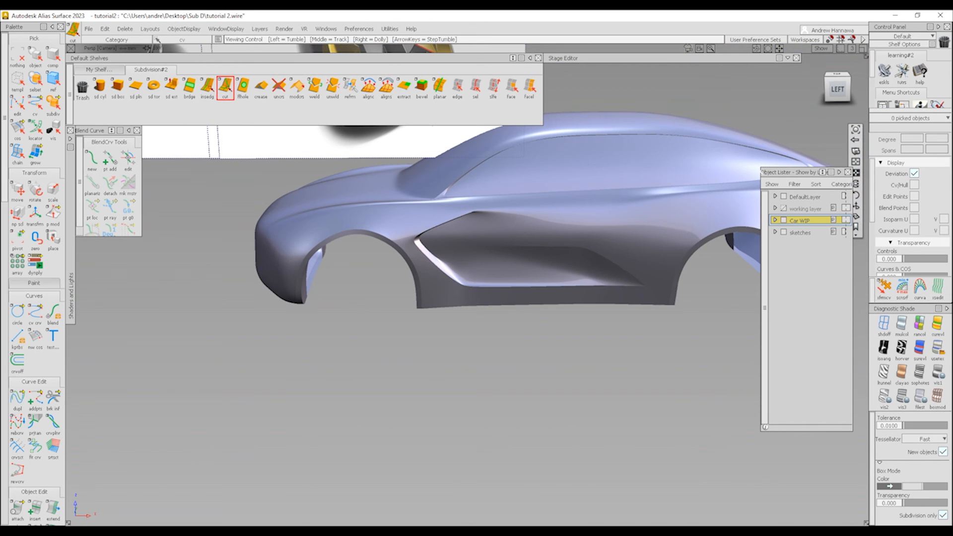
click(837, 90)
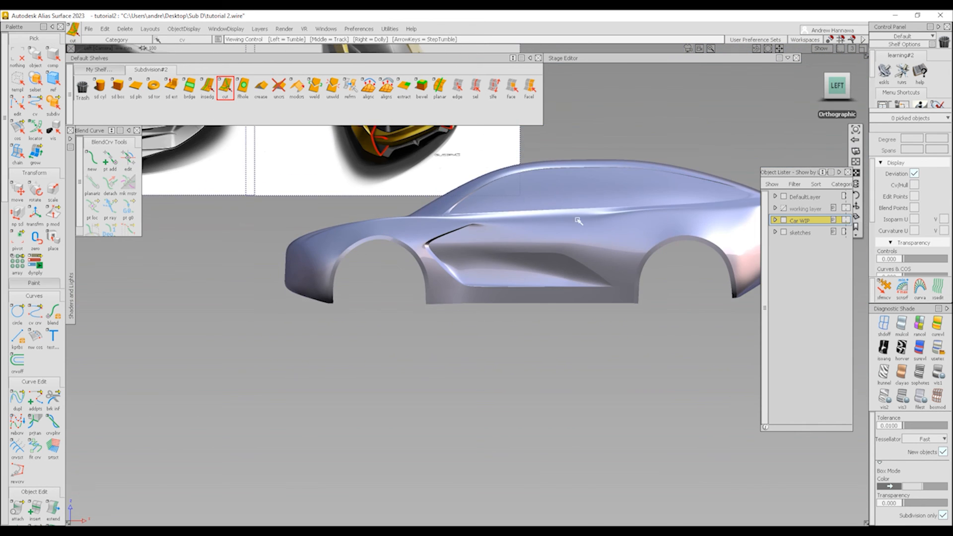
alt+shift+right_drag(577, 220, 568, 279)
mouse_move(567, 279)
alt+shift+middle_down()
mouse_move(567, 308)
mouse_move(536, 341)
alt+shift+middle_up()
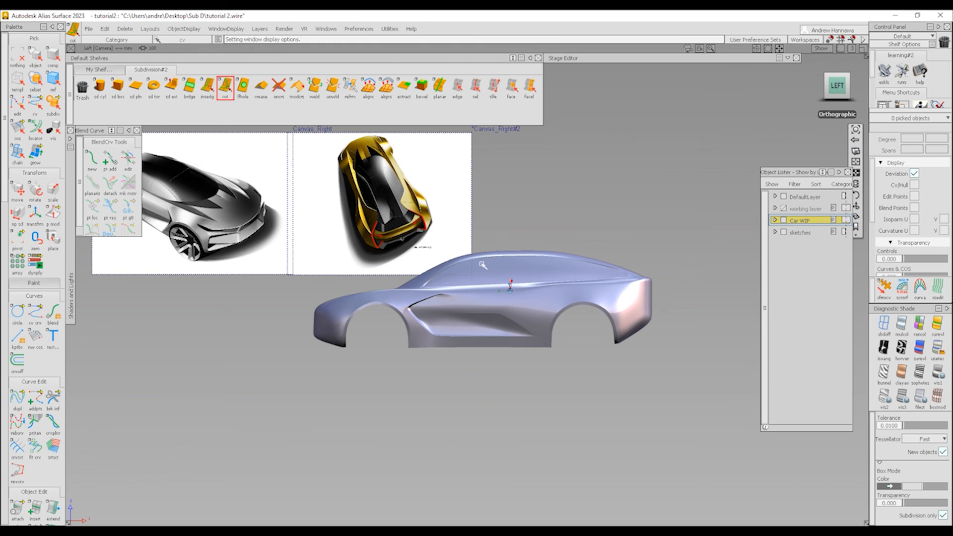
mouse_move(478, 277)
alt+shift+middle_down()
mouse_move(586, 357)
mouse_move(574, 364)
alt+shift+middle_up()
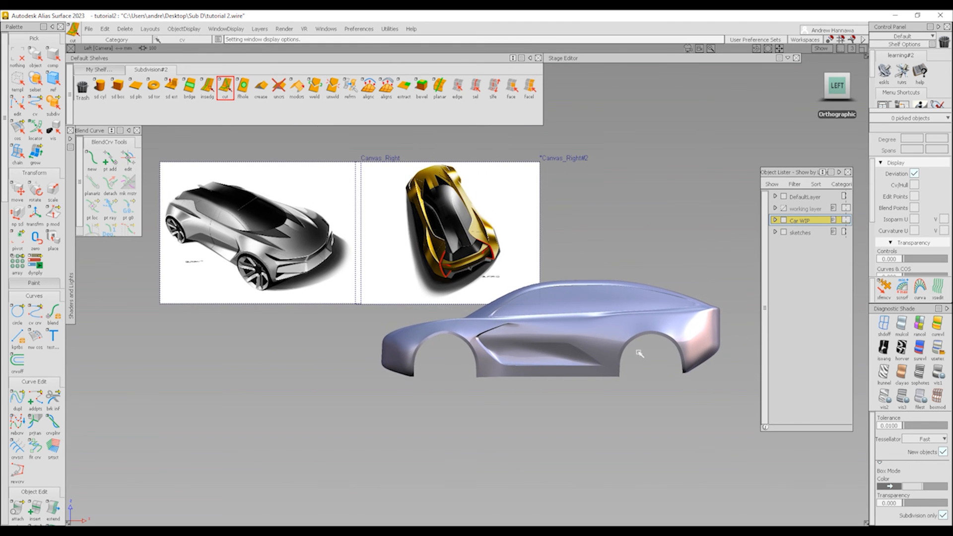
Step: Hide the sketches layer and examine the whole smooth shaded body from several angles
click(783, 232)
mouse_move(579, 310)
alt+shift+right_down()
mouse_move(602, 349)
mouse_move(617, 328)
alt+shift+right_up()
mouse_move(616, 328)
alt+shift+middle_down()
mouse_move(534, 334)
mouse_move(490, 350)
alt+shift+middle_up()
alt+shift+drag(398, 366, 331, 390)
ctrl+shift+right_drag(526, 391, 481, 362)
alt+shift+drag(481, 362, 454, 369)
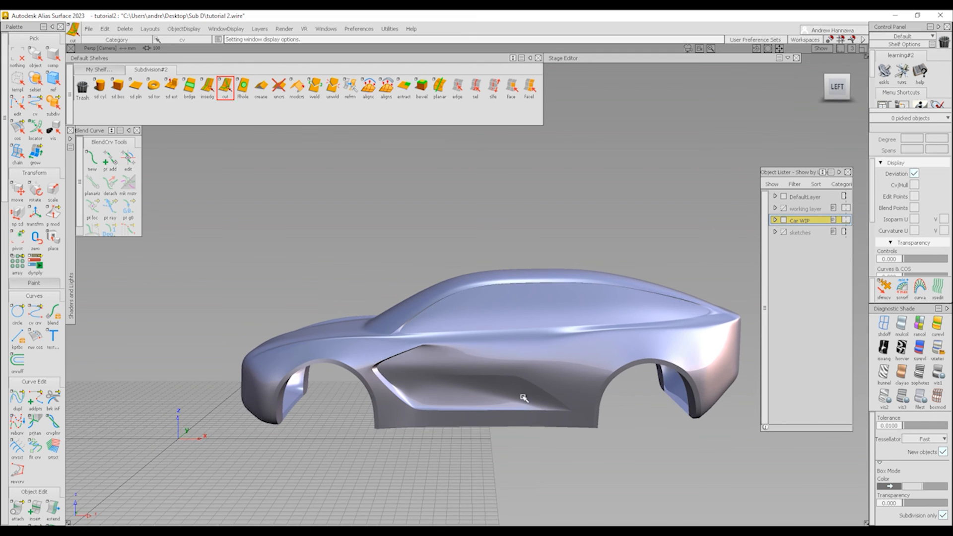
ctrl+shift+right_drag(523, 398, 488, 401)
alt+shift+drag(488, 402, 439, 395)
alt+shift+drag(422, 385, 474, 367)
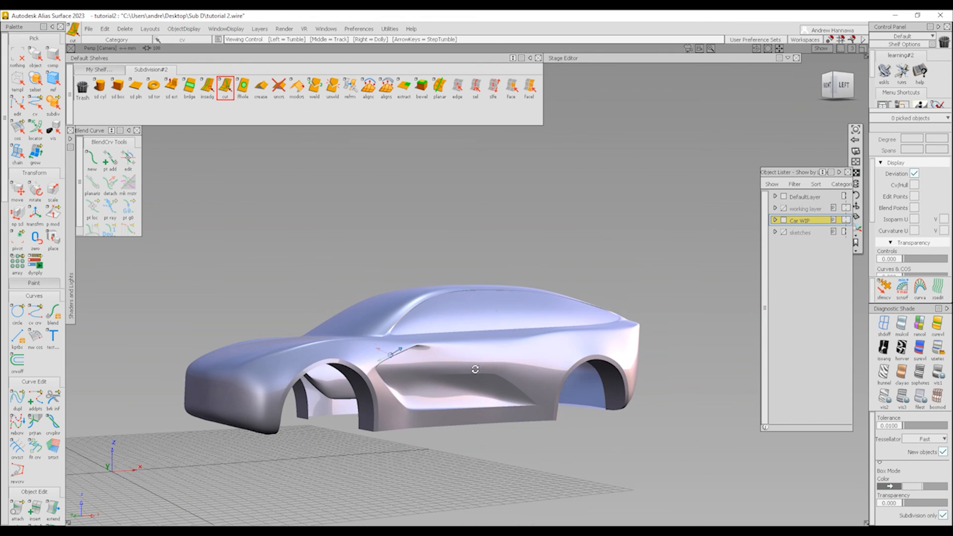
ctrl+shift+right_drag(475, 367, 501, 382)
alt+shift+drag(518, 384, 410, 317)
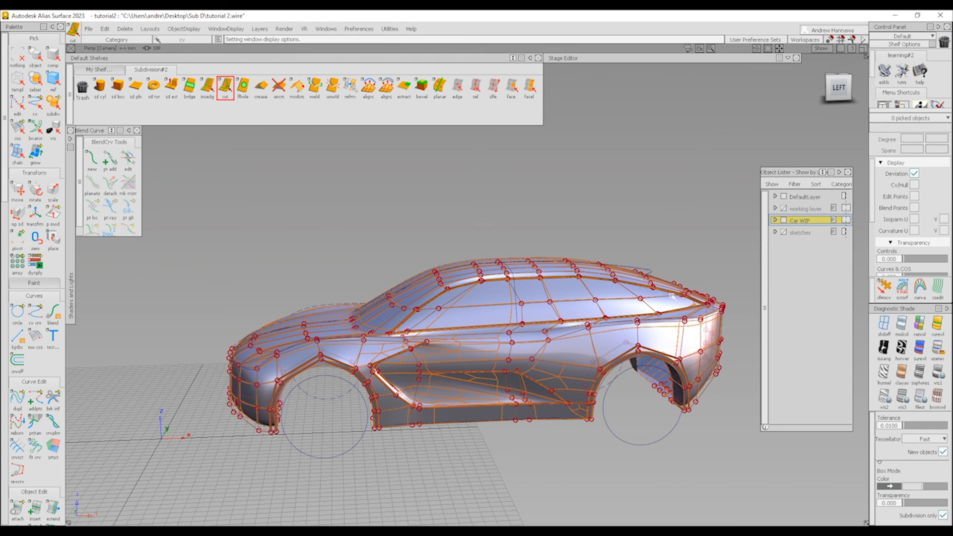
Step: Show the car body in the orthographic left view with the grid and the control mesh hidden
alt+shift+drag(713, 320, 655, 385)
alt+shift+middle_drag(655, 385, 605, 376)
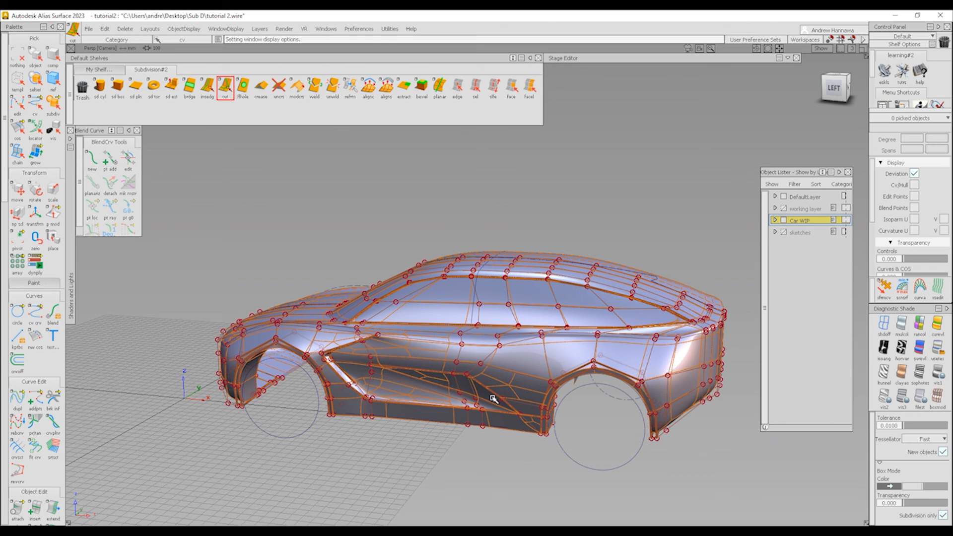
click(848, 89)
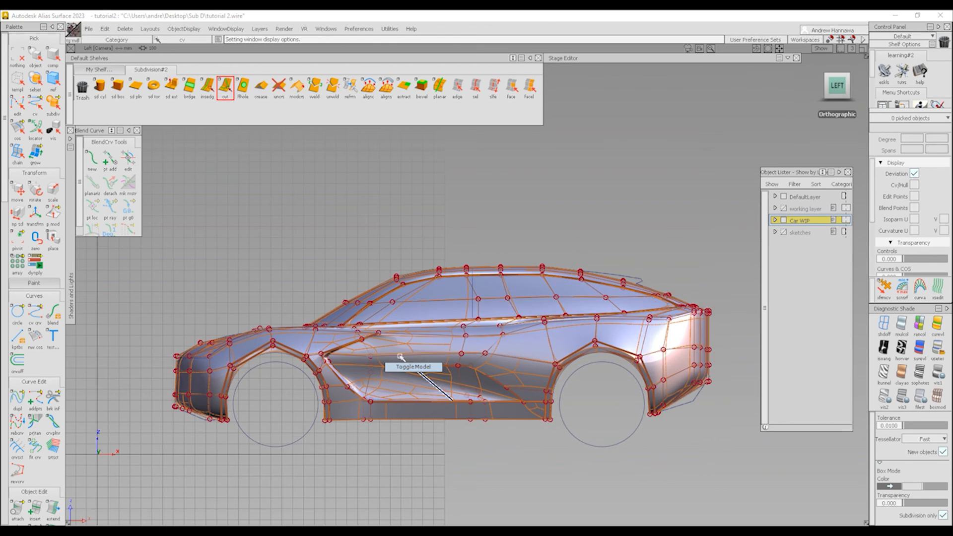
key(alt+g)
alt+shift+middle_drag(581, 350, 506, 348)
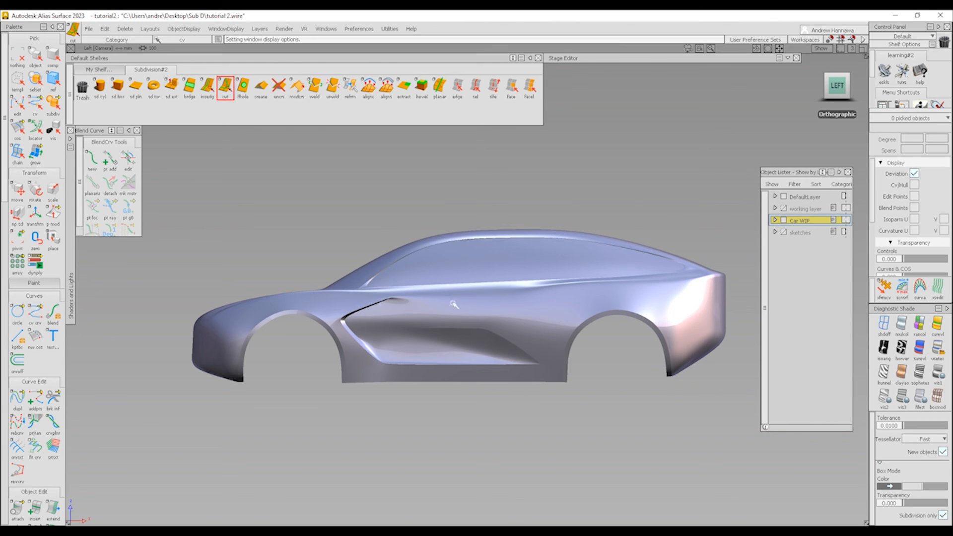
Step: Examine the car's side and door recess in perspective, with the mesh shown and with only the smooth shaded surface
alt+shift+drag(452, 304, 560, 361)
ctrl+shift+right_drag(498, 330, 498, 316)
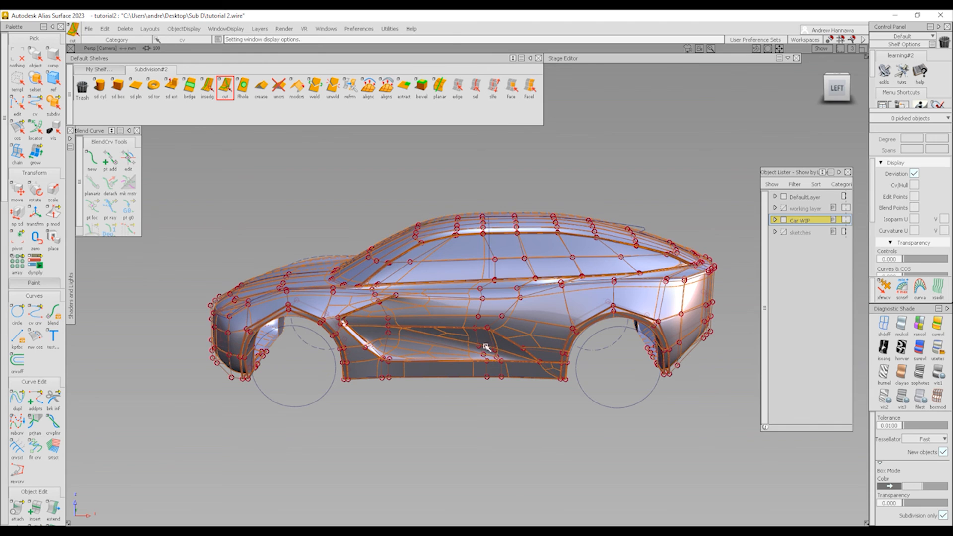
ctrl+shift+right_drag(574, 376, 574, 363)
alt+shift+drag(521, 355, 523, 332)
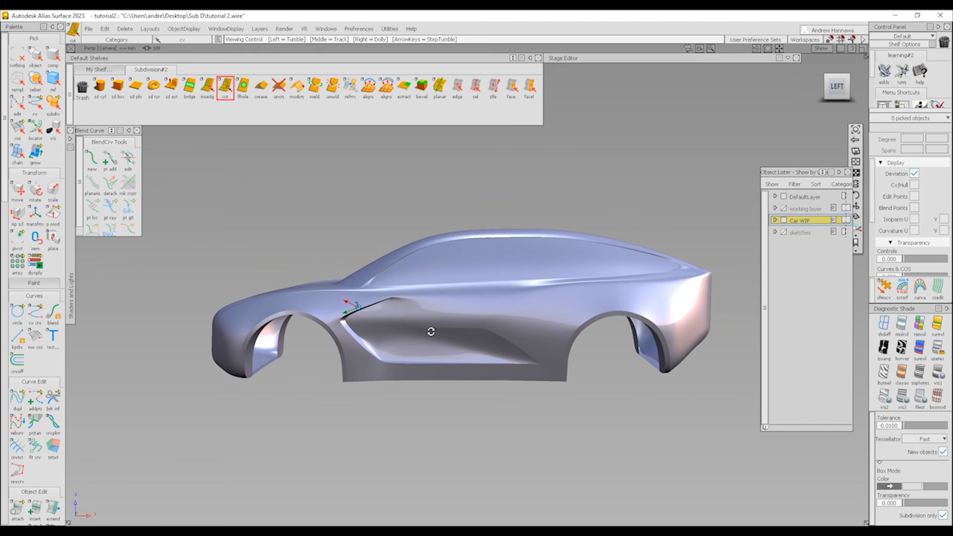
alt+shift+drag(431, 331, 467, 356)
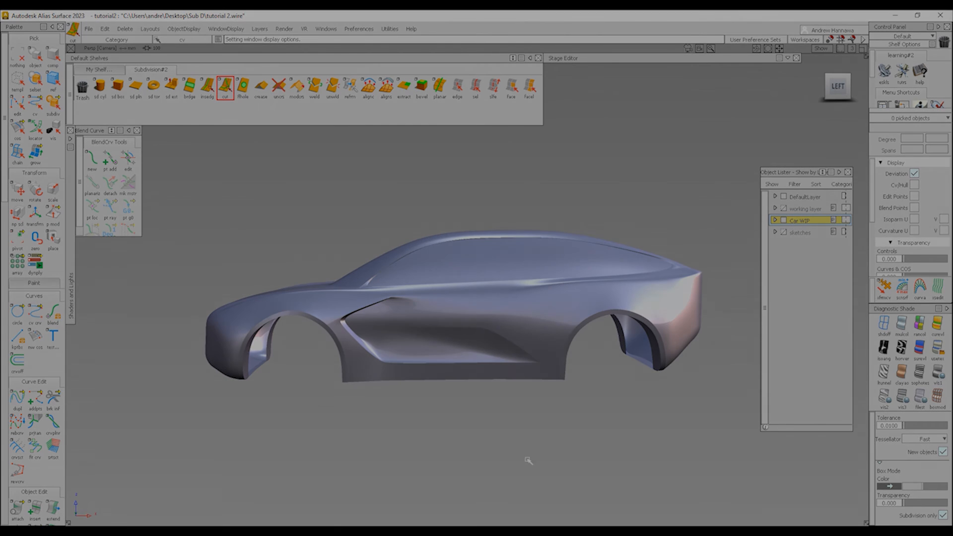